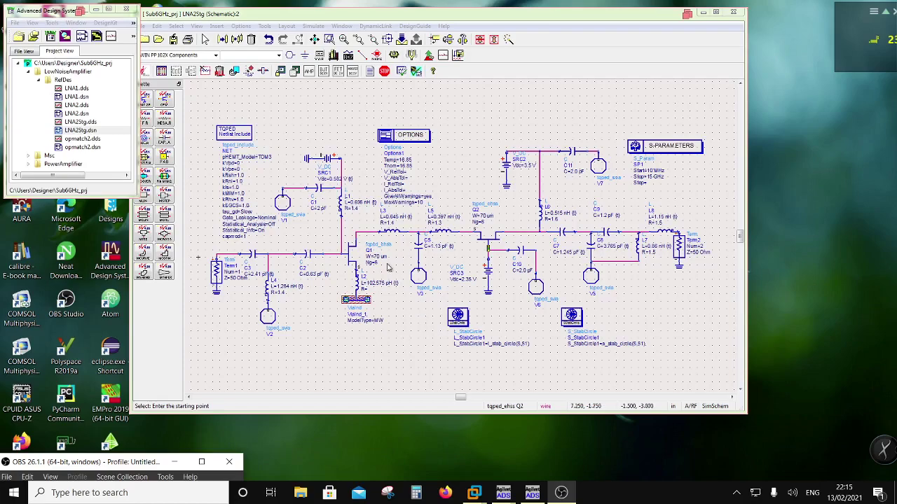
# - In the LNA2Stg data display, add a marker to the dB(S(2,1)) trace of the in-band performance plot and position it at 5.940 GHz
pyautogui.moveTo(366, 15); pyautogui.dragTo(557, 167)
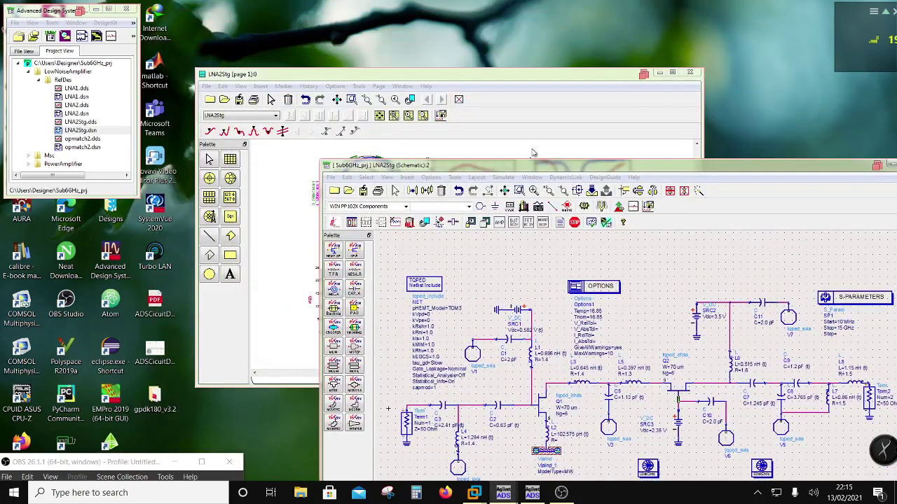
pyautogui.moveTo(464, 76); pyautogui.dragTo(410, 41)
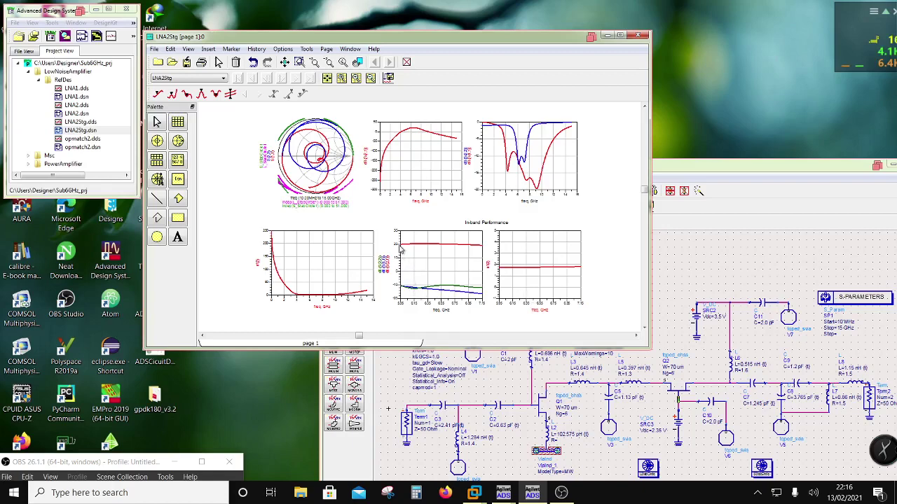
pyautogui.click(232, 49)
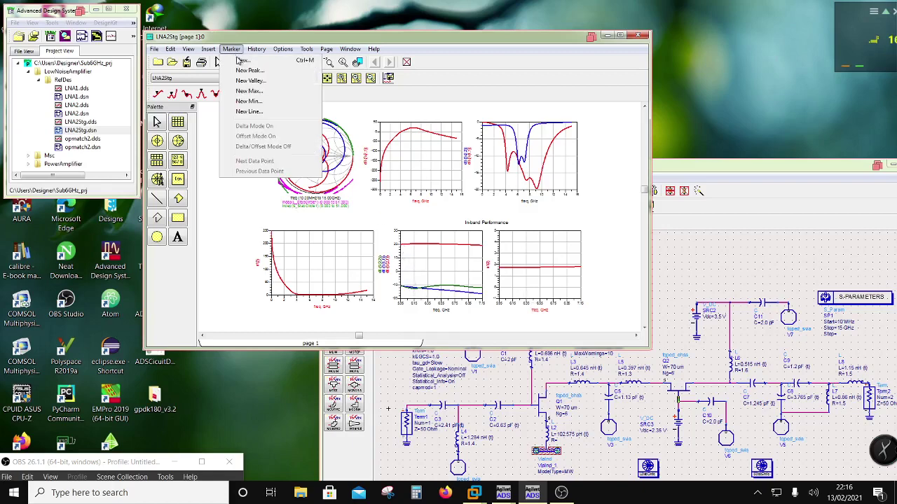
pyautogui.click(241, 59)
pyautogui.click(402, 245)
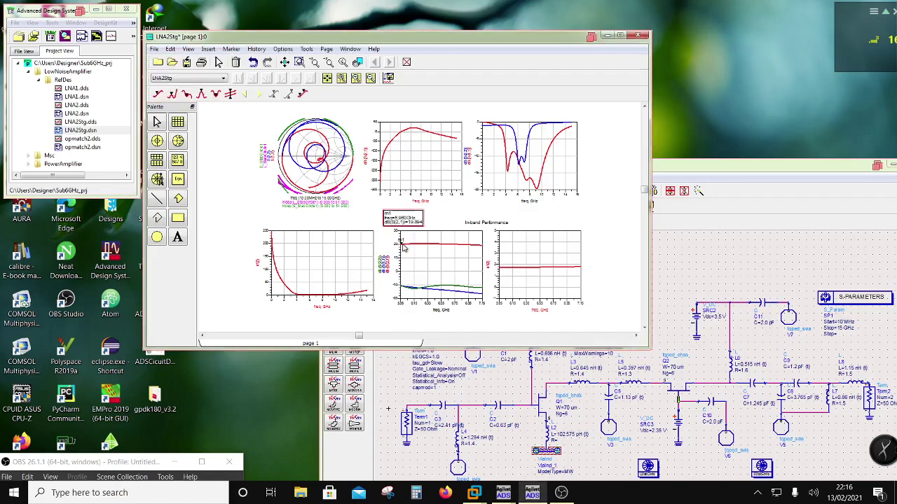
pyautogui.moveTo(403, 246)
pyautogui.mouseDown()
pyautogui.moveTo(494, 258)
pyautogui.moveTo(460, 249)
pyautogui.moveTo(383, 260)
pyautogui.moveTo(488, 264)
pyautogui.moveTo(391, 259)
pyautogui.moveTo(395, 267)
pyautogui.mouseUp()
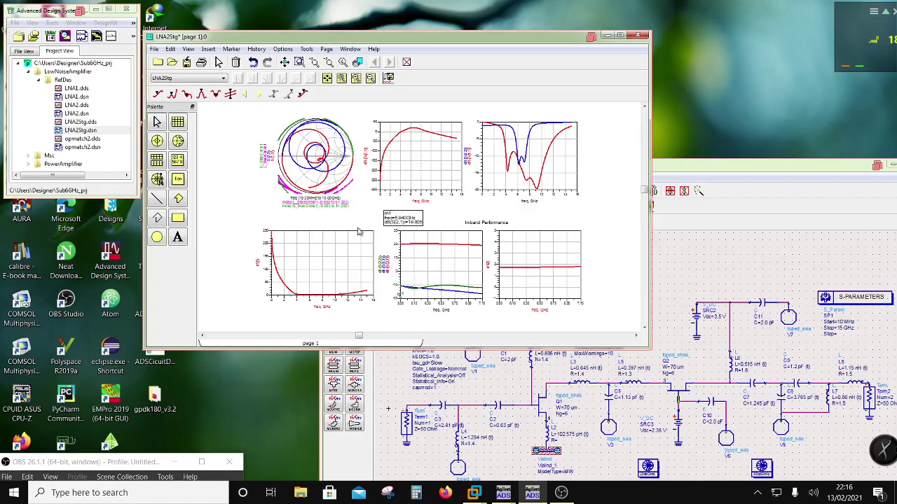
# - Add a second marker to the nf(2) trace of the in-band noise figure plot and move it to 7.150 GHz
pyautogui.click(231, 48)
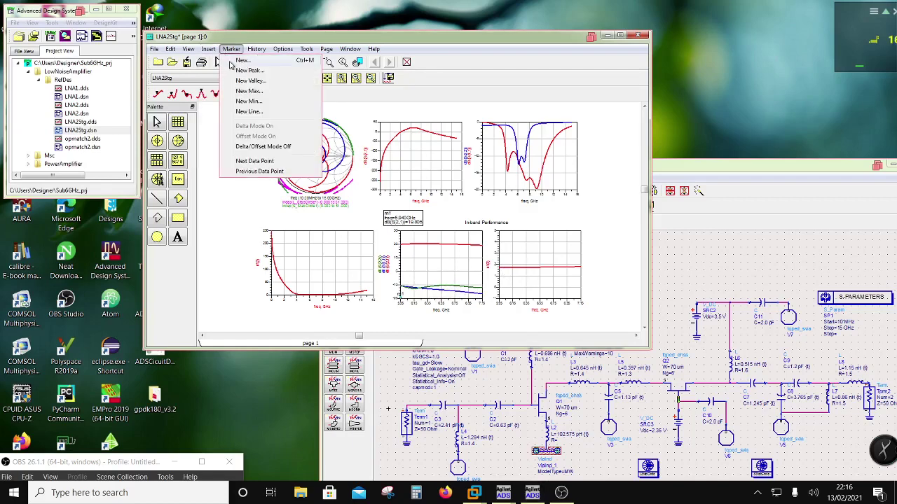
pyautogui.click(233, 63)
pyautogui.click(500, 267)
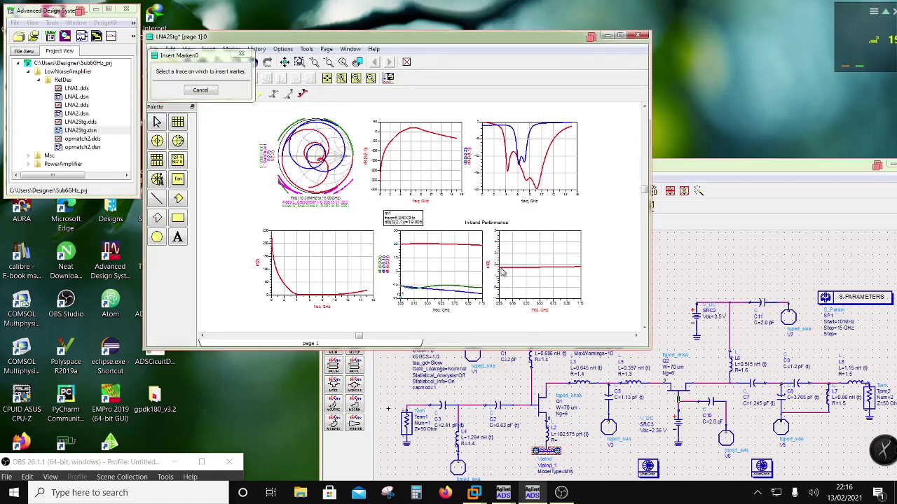
pyautogui.moveTo(499, 209); pyautogui.dragTo(535, 221)
pyautogui.moveTo(494, 271); pyautogui.dragTo(499, 269)
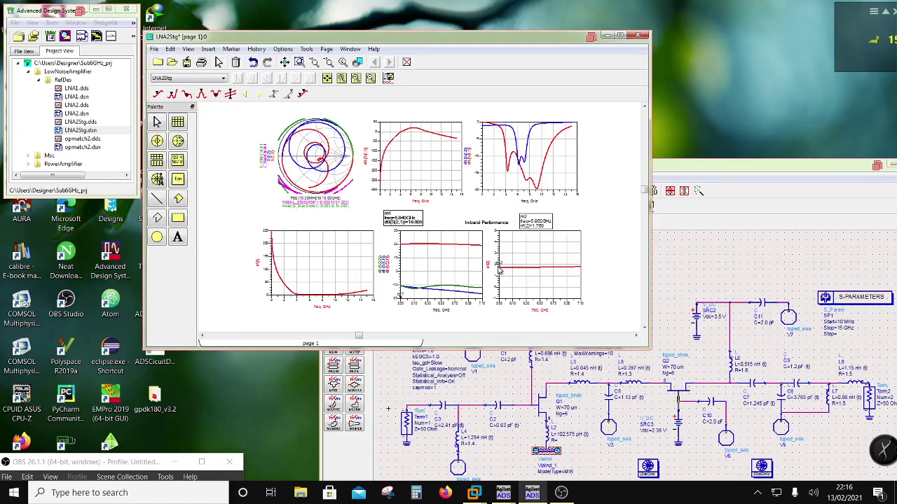
pyautogui.moveTo(502, 271); pyautogui.dragTo(604, 286)
# - Save the LNA2Stg data display, and close both it and the LNA2Stg schematic
pyautogui.click(187, 62)
pyautogui.click(643, 34)
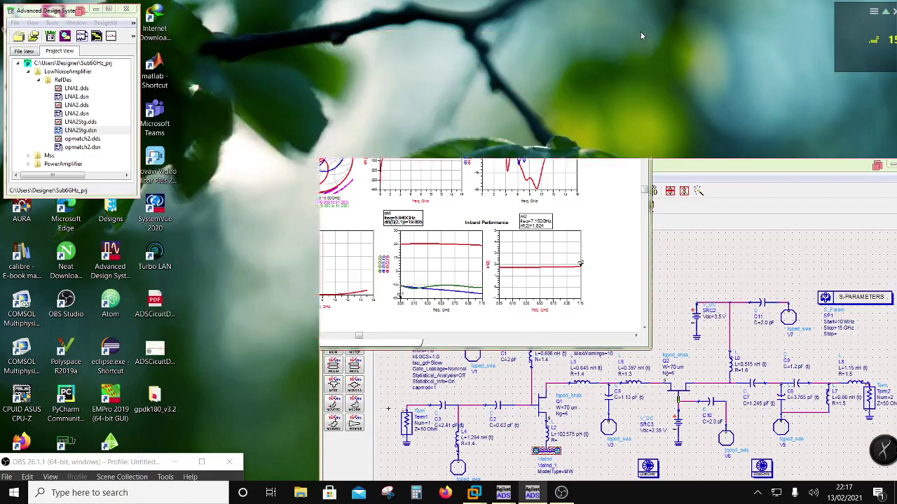
pyautogui.moveTo(729, 172); pyautogui.dragTo(548, 116)
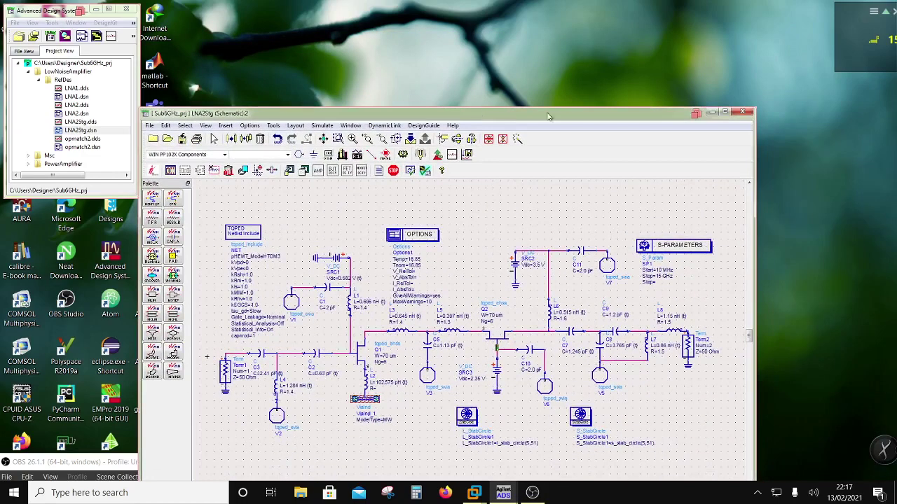
pyautogui.click(749, 112)
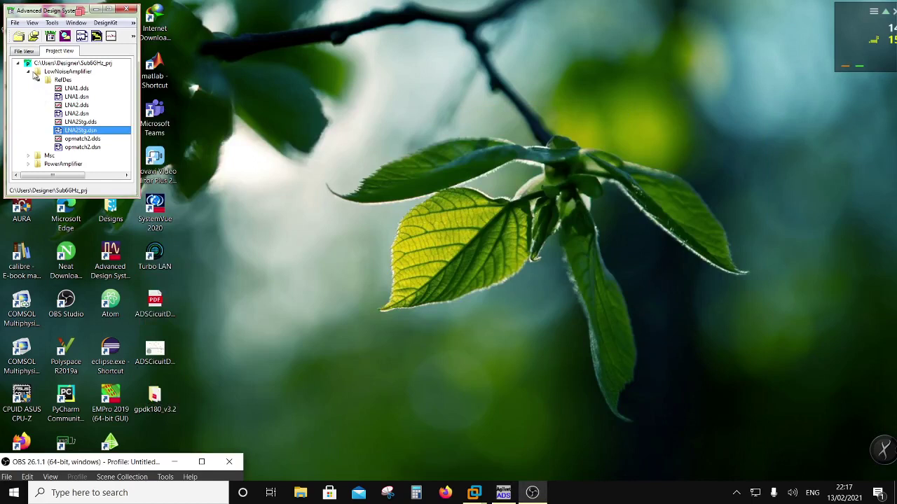
# - Collapse the LowNoiseAmplifier folder and create a new folder named LNANew under the Sub6GHz_prj project
pyautogui.click(31, 72)
pyautogui.click(52, 64)
pyautogui.rightClick(52, 64)
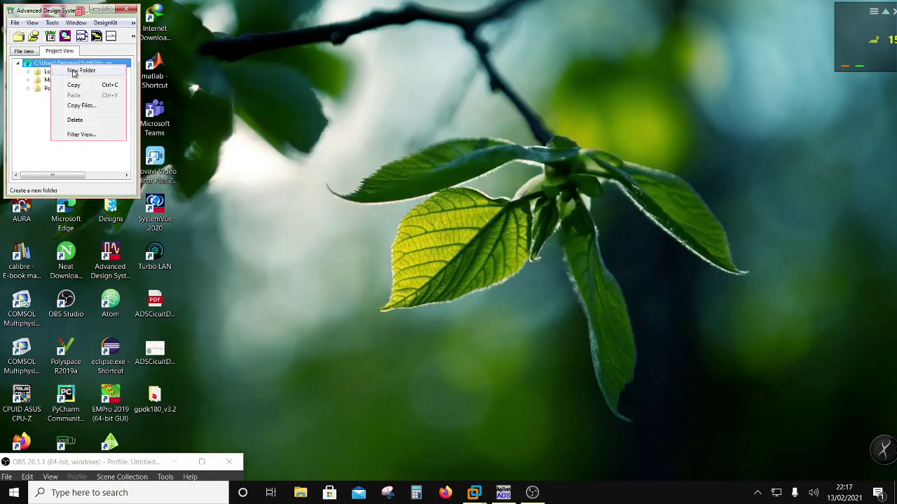
pyautogui.click(73, 70)
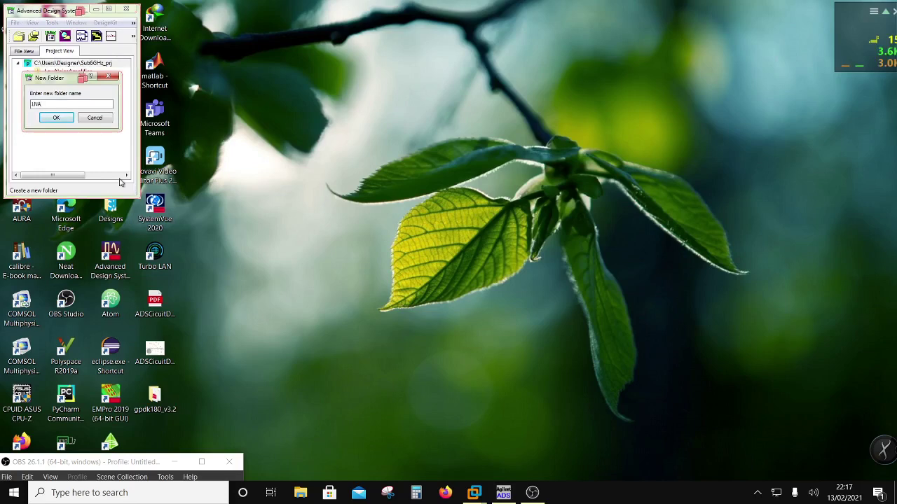
pyautogui.write('New')
pyautogui.click(56, 118)
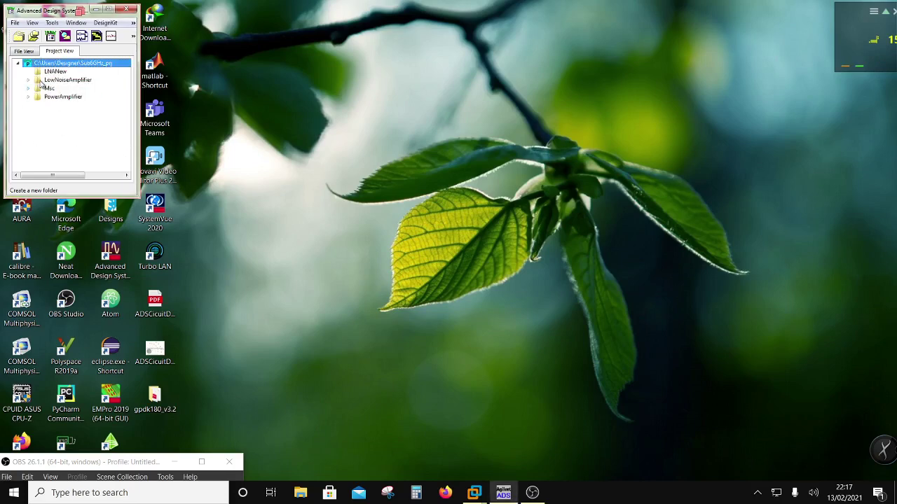
# - Create a new schematic and save it in the project's networks folder as LNA1a
pyautogui.click(82, 37)
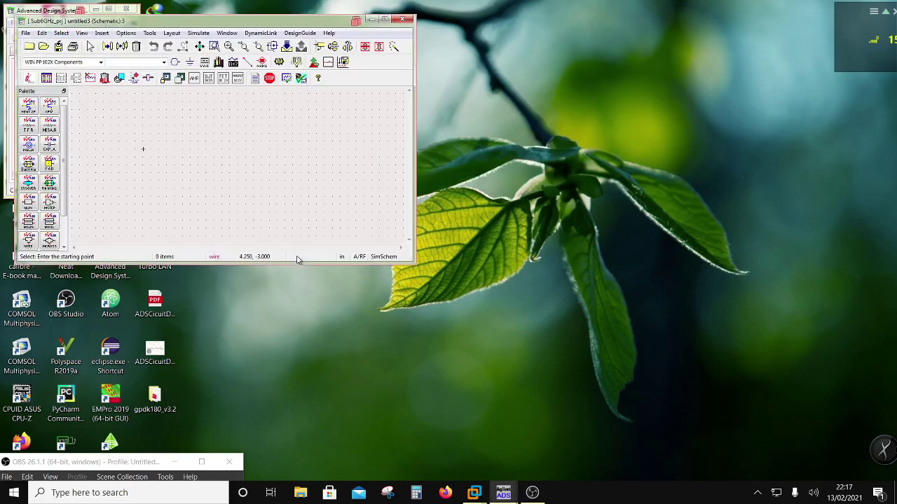
pyautogui.moveTo(208, 28); pyautogui.dragTo(443, 132)
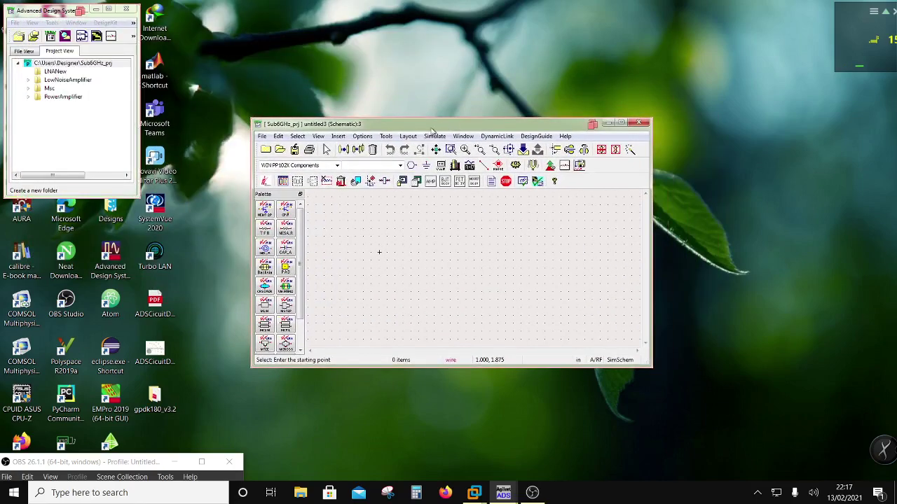
pyautogui.click(262, 136)
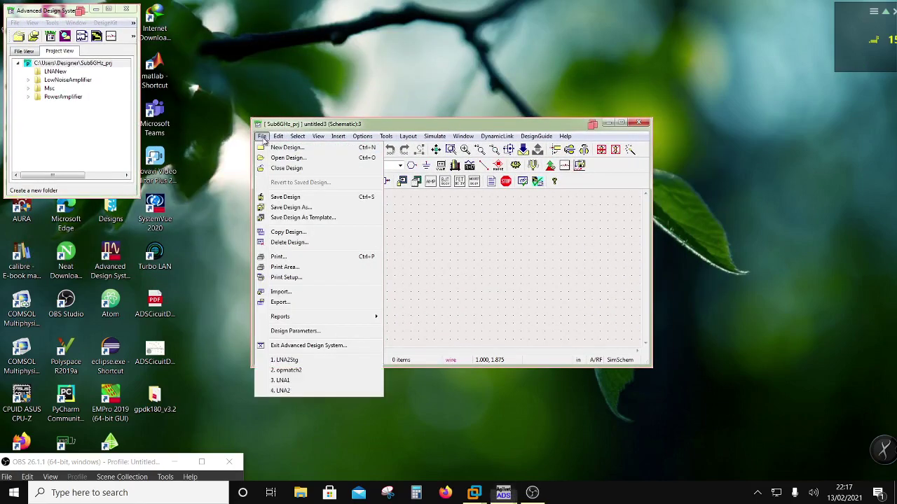
pyautogui.click(295, 199)
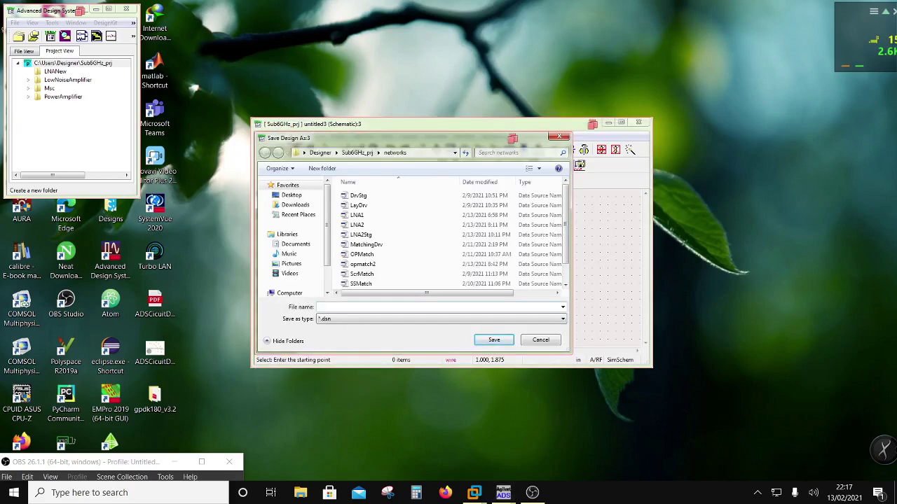
pyautogui.write('LNA1a')
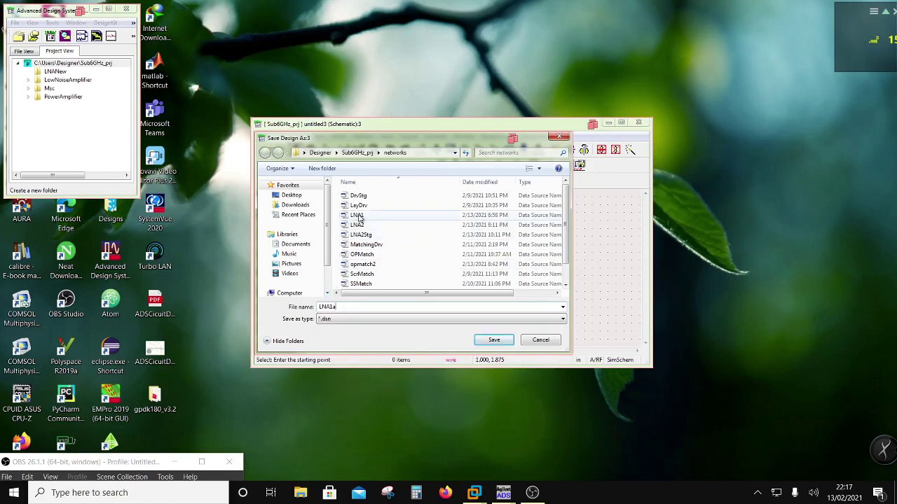
pyautogui.click(494, 340)
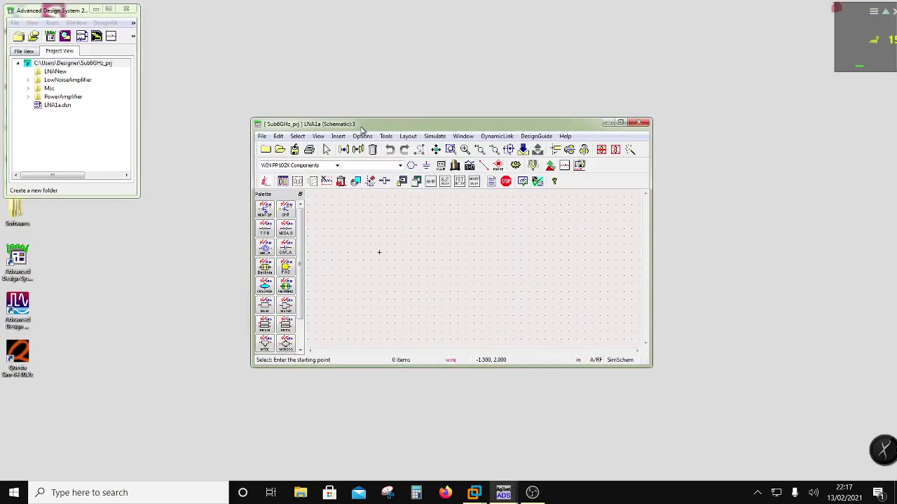
# - Maximize the schematic and place one tqped_ehss transistor from the TriQuint_tqped component library near the origin
pyautogui.press('super+Up')
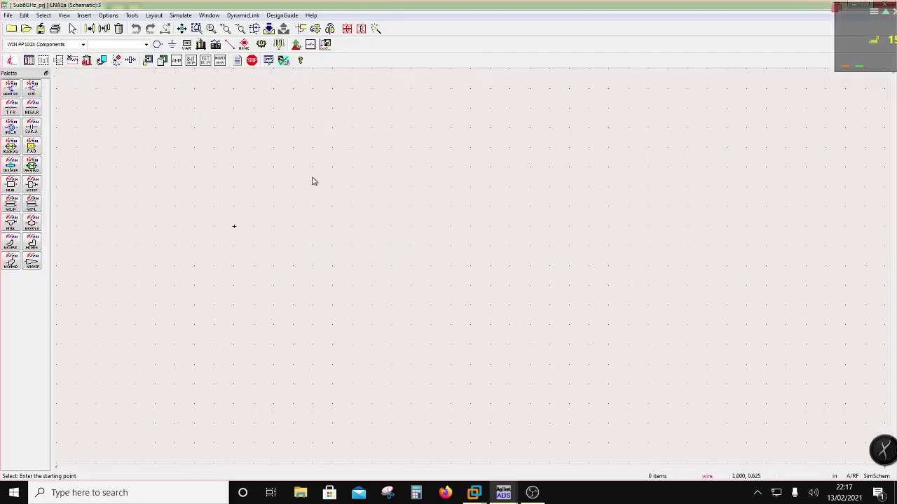
pyautogui.click(83, 46)
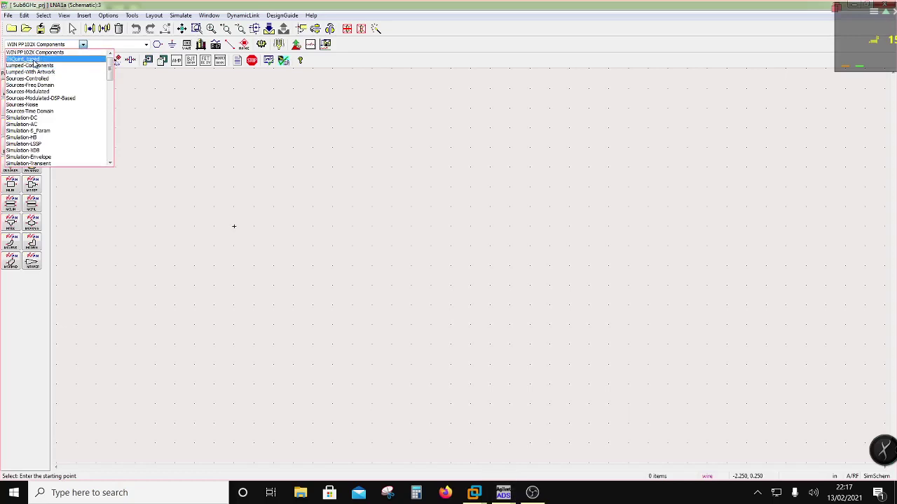
pyautogui.click(32, 59)
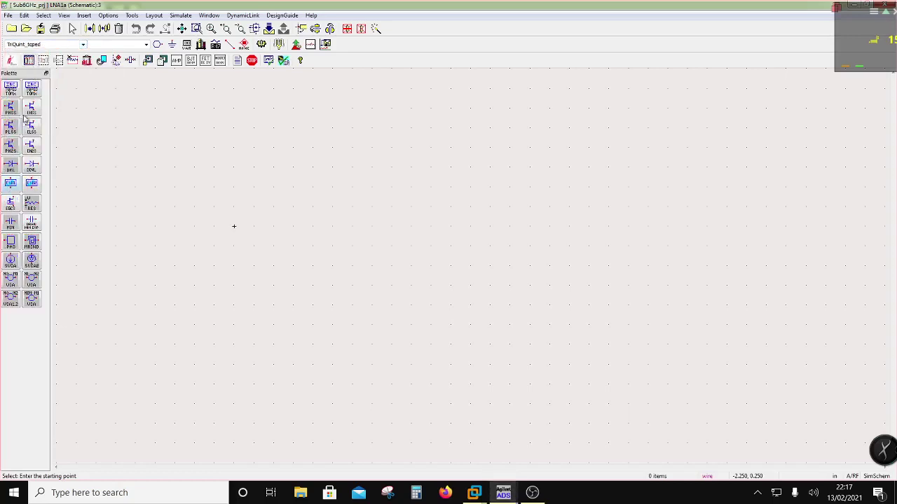
pyautogui.click(30, 109)
pyautogui.click(274, 226)
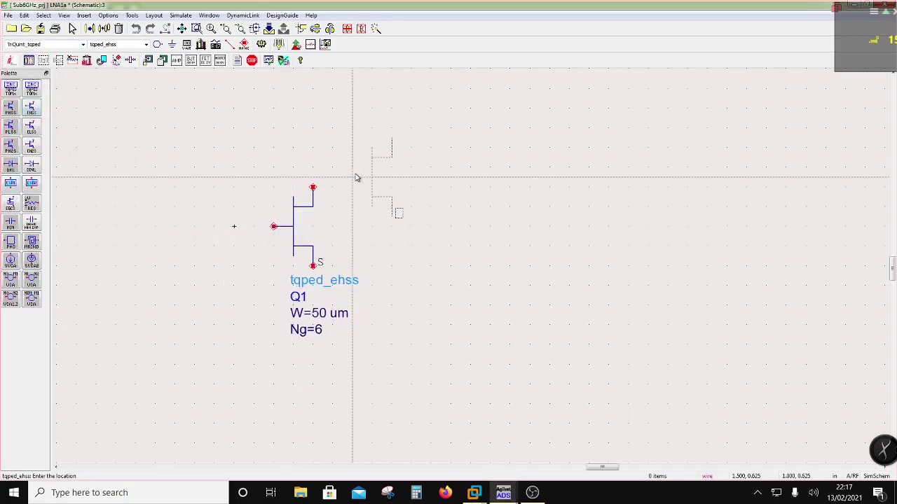
pyautogui.press('Escape')
# - Move the transistor's component text from below the symbol to its right side
pyautogui.click(309, 248)
pyautogui.press('F5')
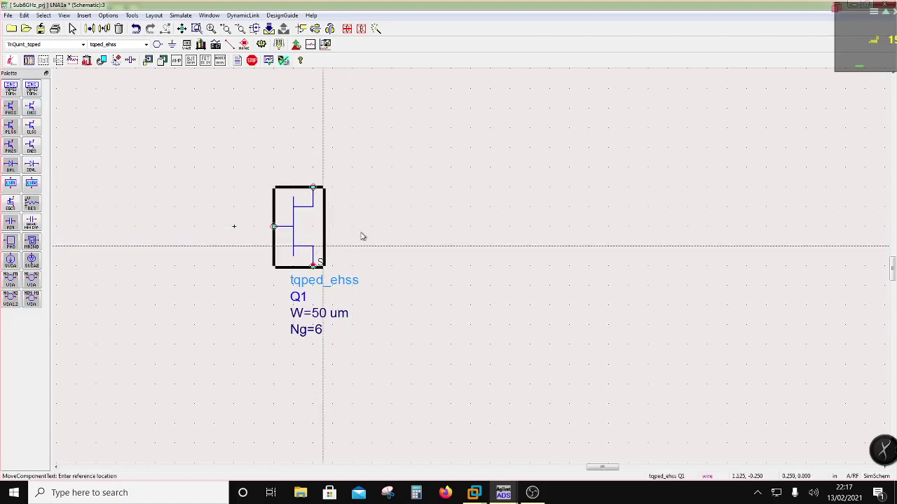
pyautogui.click(299, 237)
pyautogui.click(337, 158)
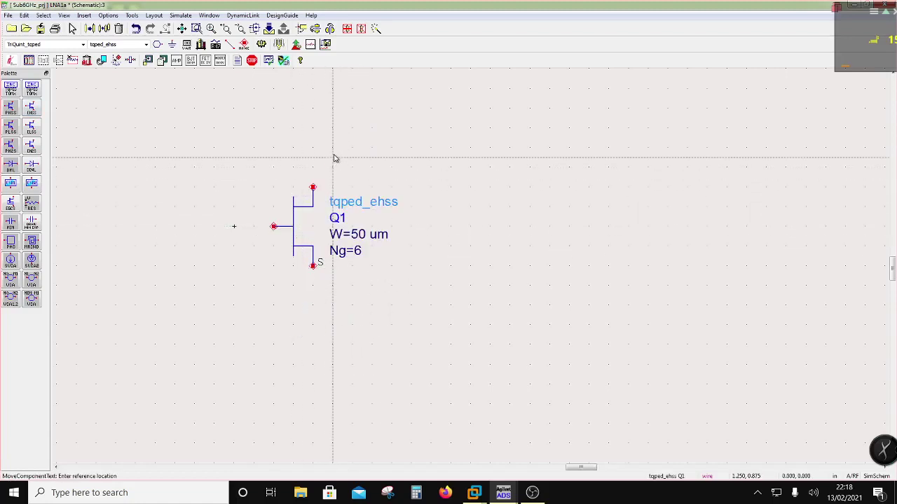
# - Set the transistor Q1's width W to 70 um
pyautogui.click(358, 234)
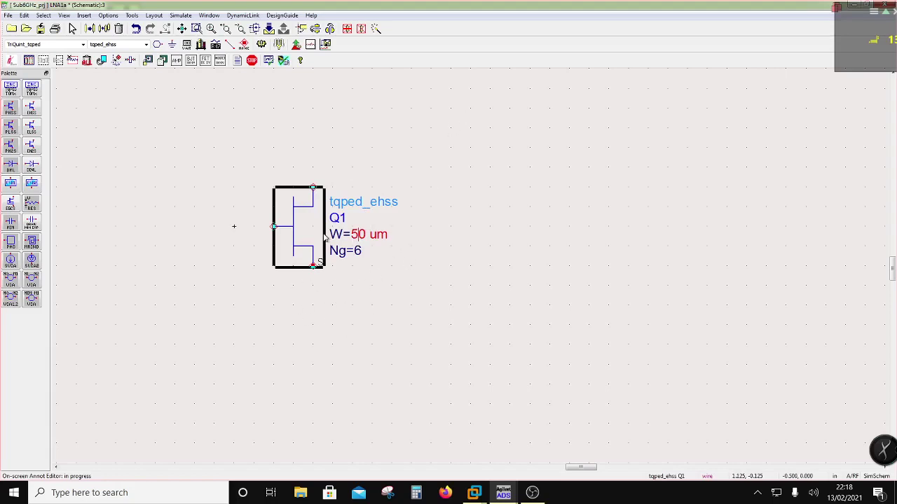
pyautogui.press('BackSpace')
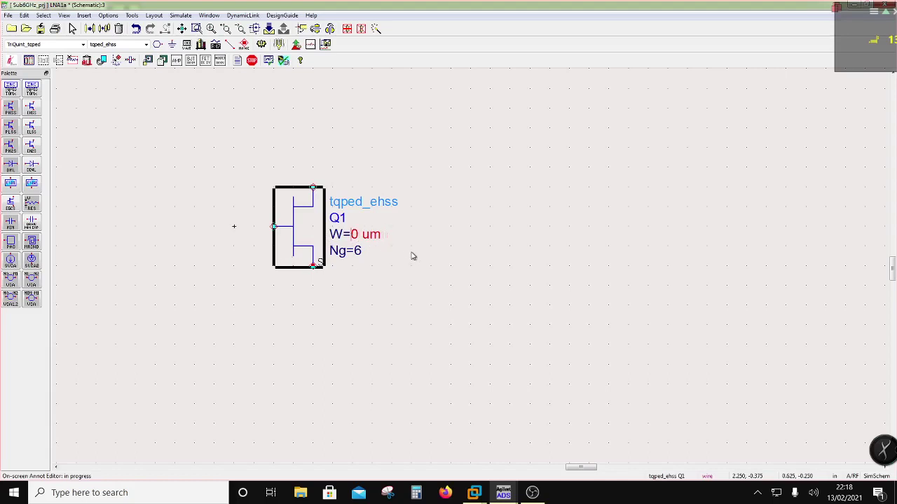
pyautogui.write('7')
pyautogui.click(432, 320)
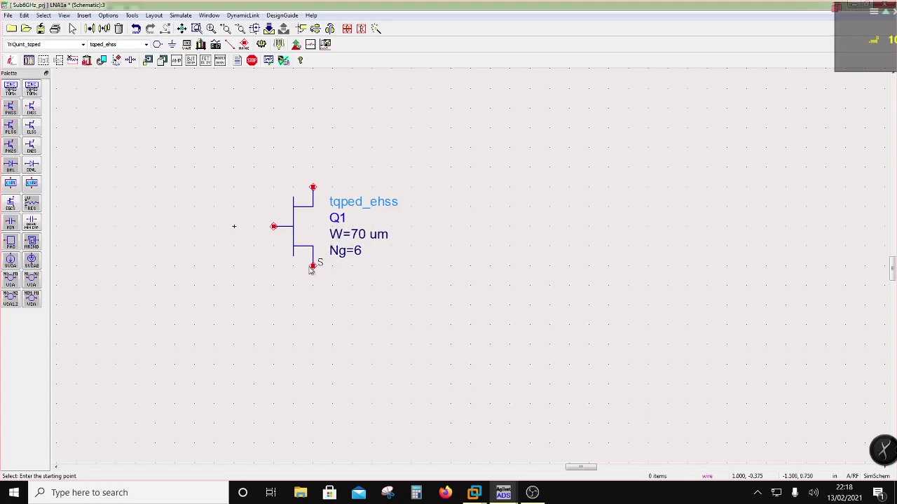
# - Restore the schematic to a smaller window and place one ViaInd design from the project's Msc folder below the transistor's source
pyautogui.doubleClick(360, 11)
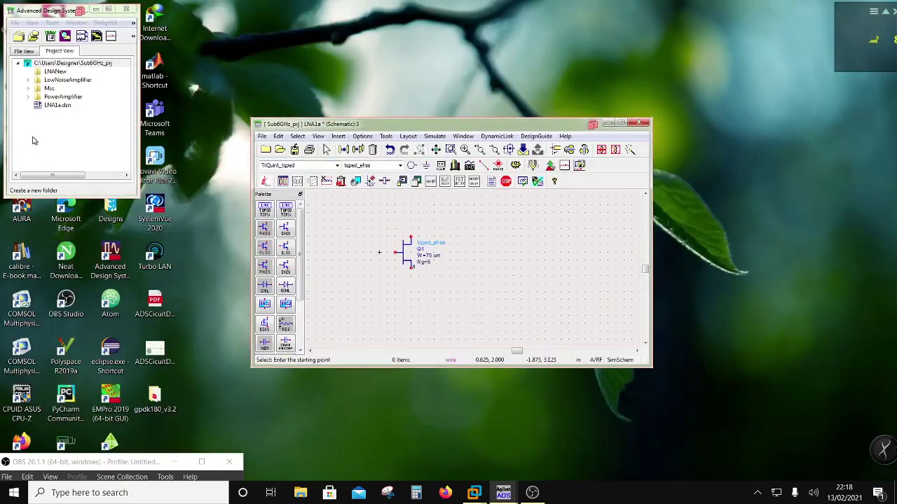
pyautogui.click(29, 88)
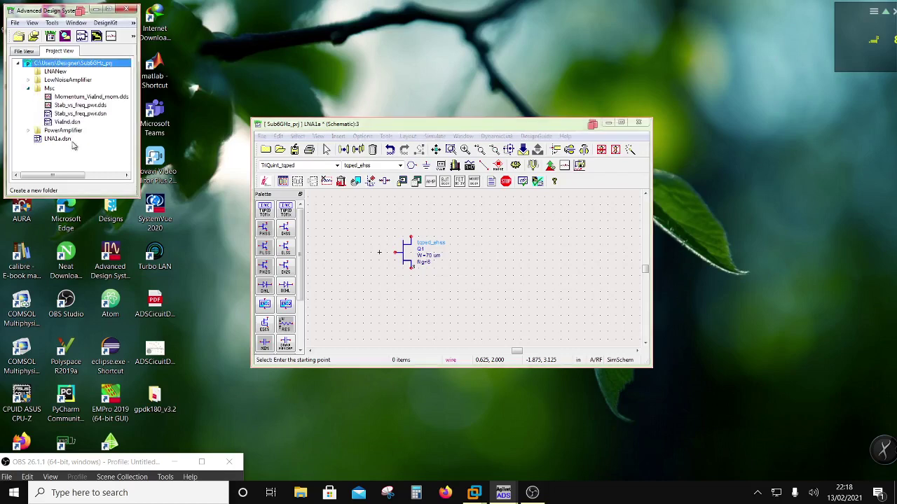
pyautogui.moveTo(67, 122); pyautogui.dragTo(412, 302)
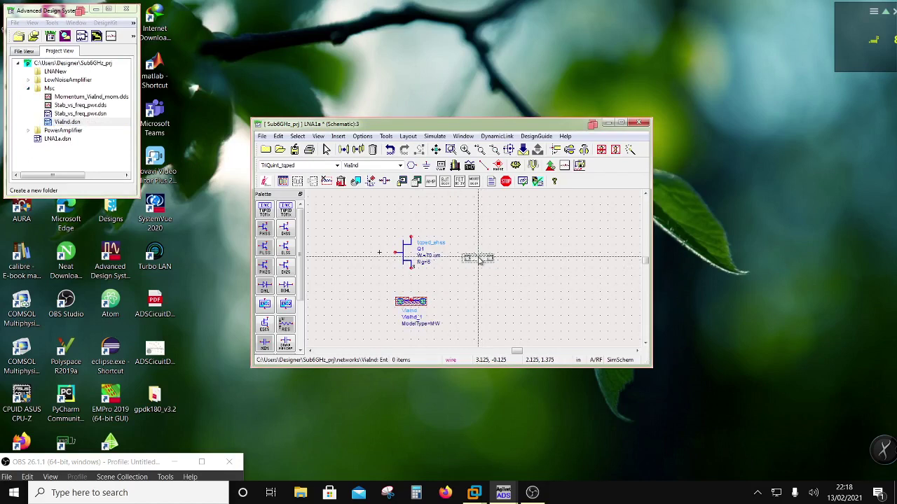
pyautogui.press('Escape')
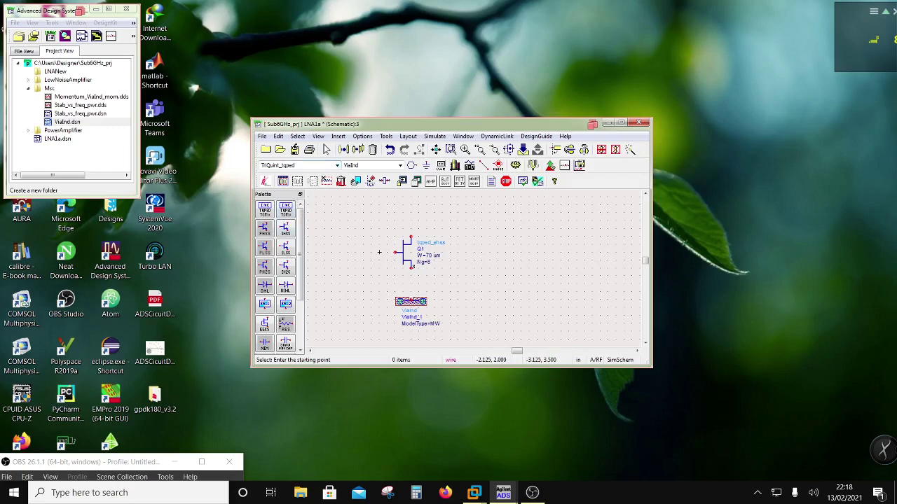
# - Place one inductor L from the Lumped-Components library vertically between the transistor's source and the ViaInd block
pyautogui.click(337, 166)
pyautogui.click(288, 181)
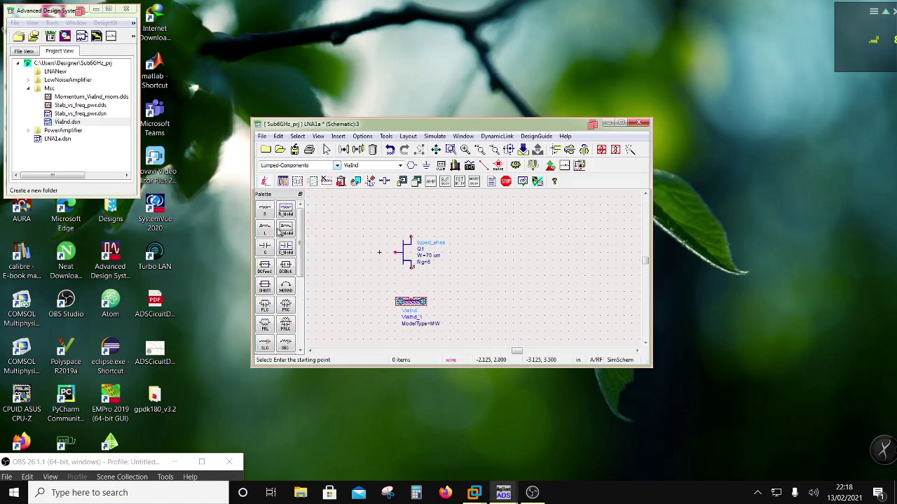
pyautogui.click(269, 229)
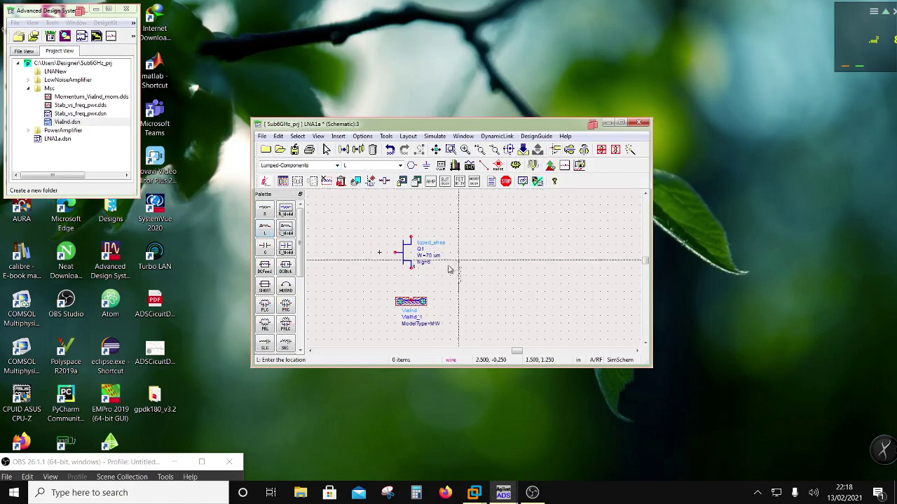
pyautogui.click(412, 269)
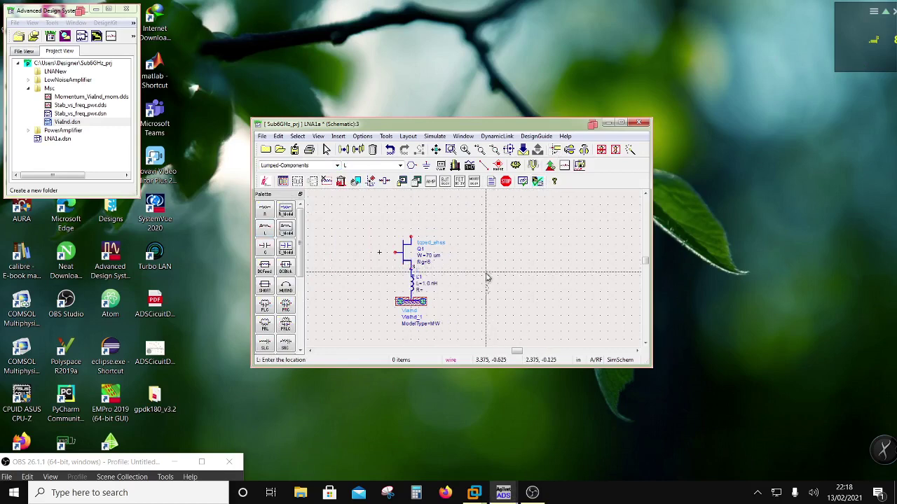
pyautogui.press('Escape')
# - Set the source inductor L1's inductance L to 40 pH
pyautogui.scroll(2, 429, 289)
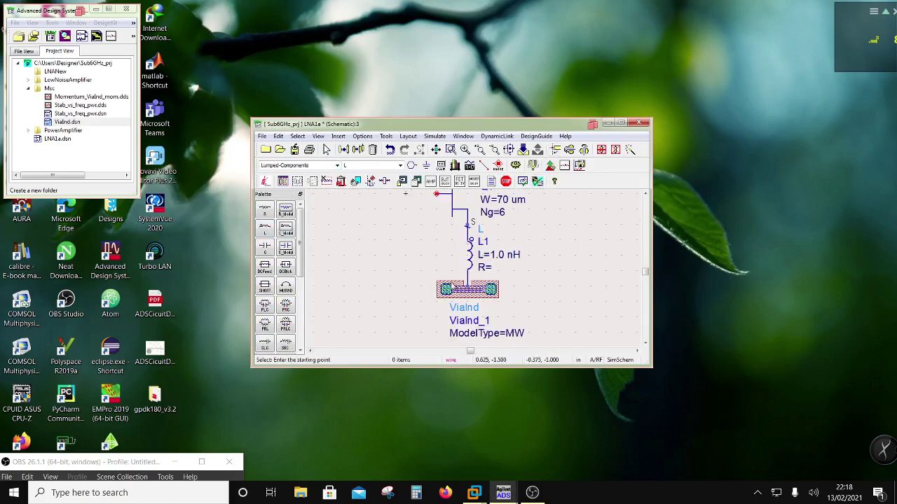
pyautogui.click(498, 261)
pyautogui.click(499, 256)
pyautogui.moveTo(499, 256); pyautogui.dragTo(493, 258)
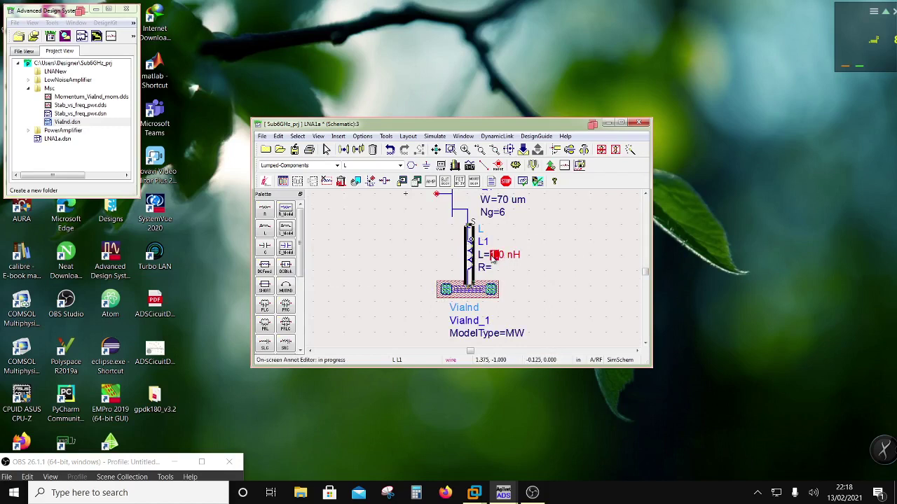
pyautogui.write('4')
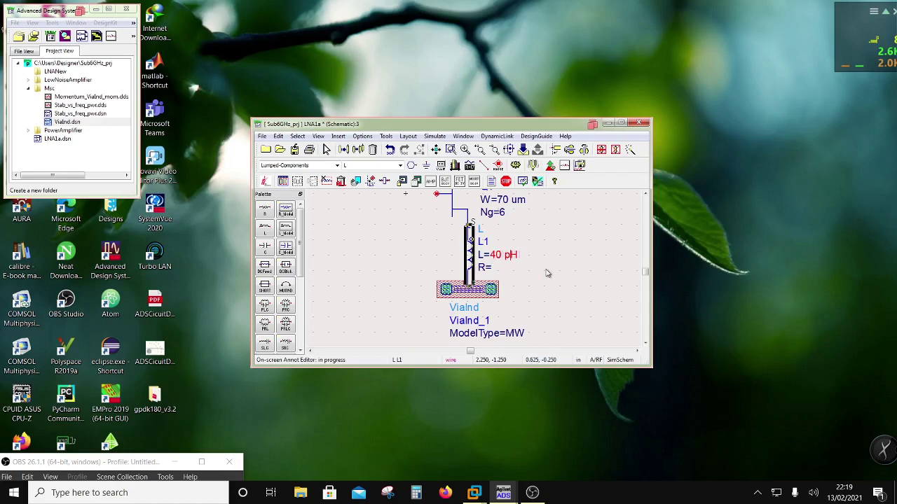
pyautogui.press('Return')
# - Place one DC_Feed from the Lumped-Components library vertically, above and to the right of the transistor's drain
pyautogui.scroll(-1, 524, 227)
pyautogui.scroll(-1, 480, 234)
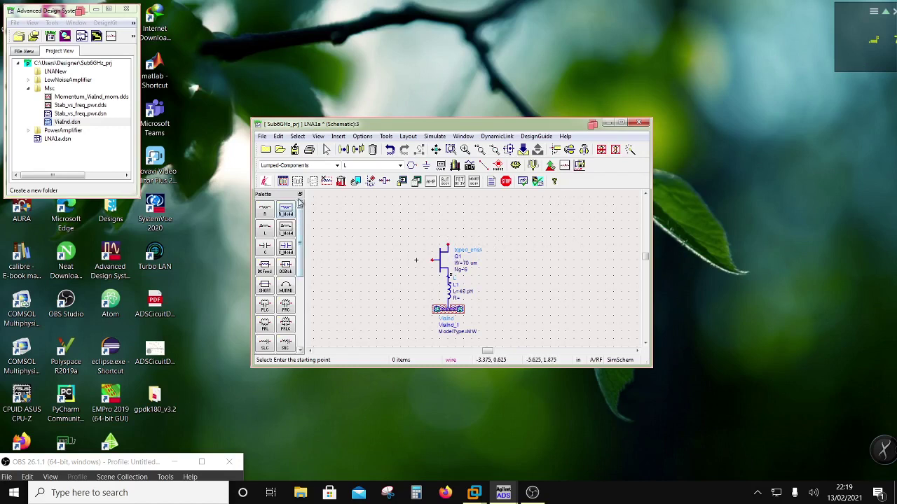
pyautogui.click(337, 165)
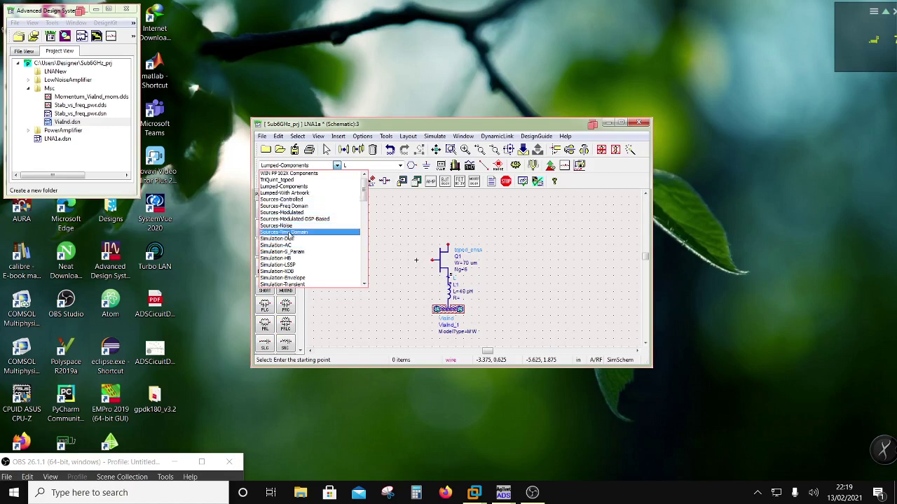
pyautogui.click(300, 187)
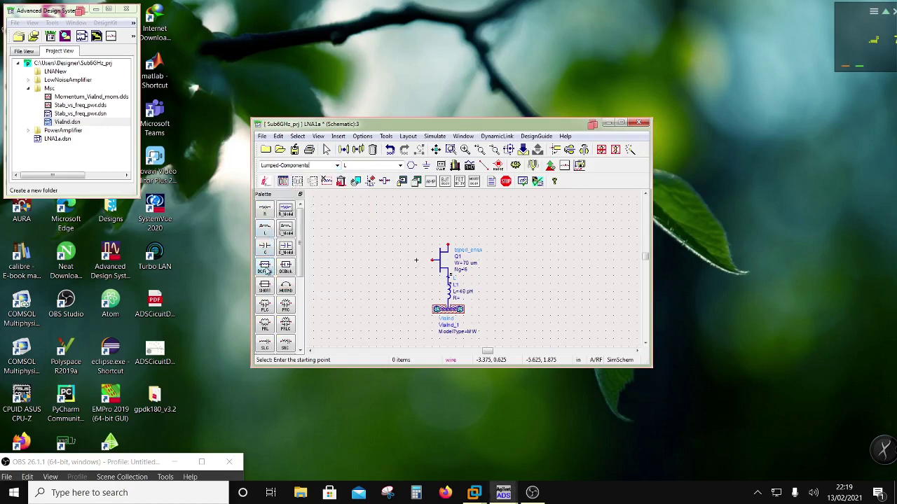
pyautogui.click(266, 268)
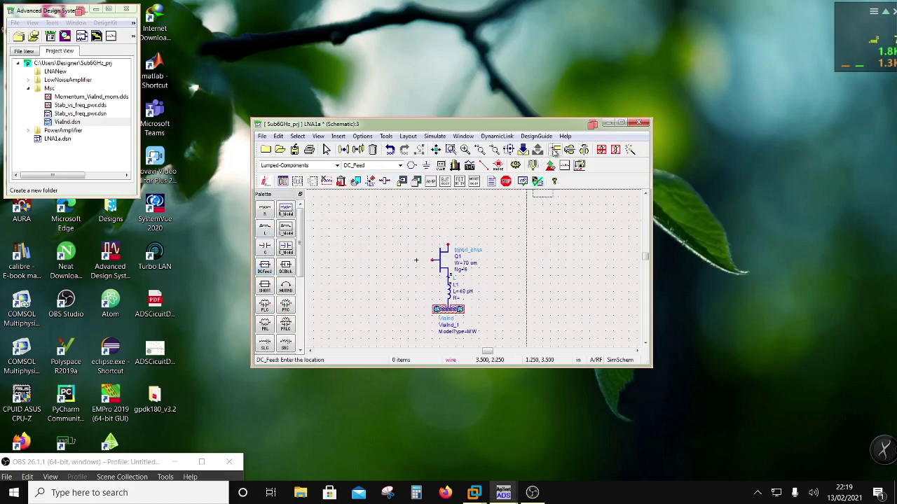
pyautogui.click(506, 221)
pyautogui.press('Escape')
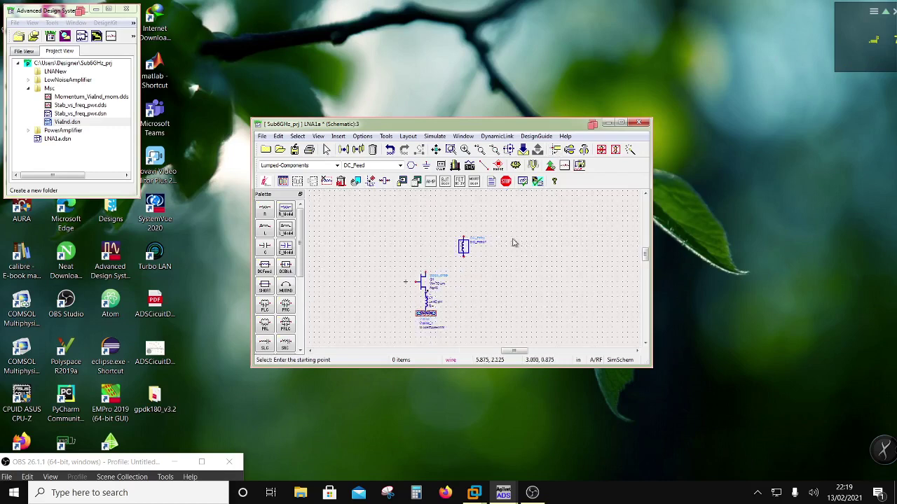
pyautogui.hotkey('shift', 'z')
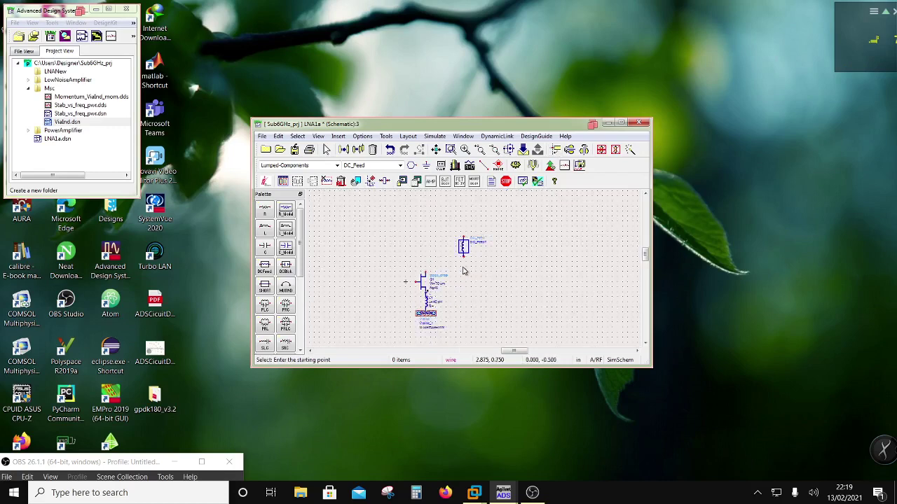
# - Place one V_DC source from the Sources-Freq Domain library to the upper right of the DC_Feed
pyautogui.click(338, 167)
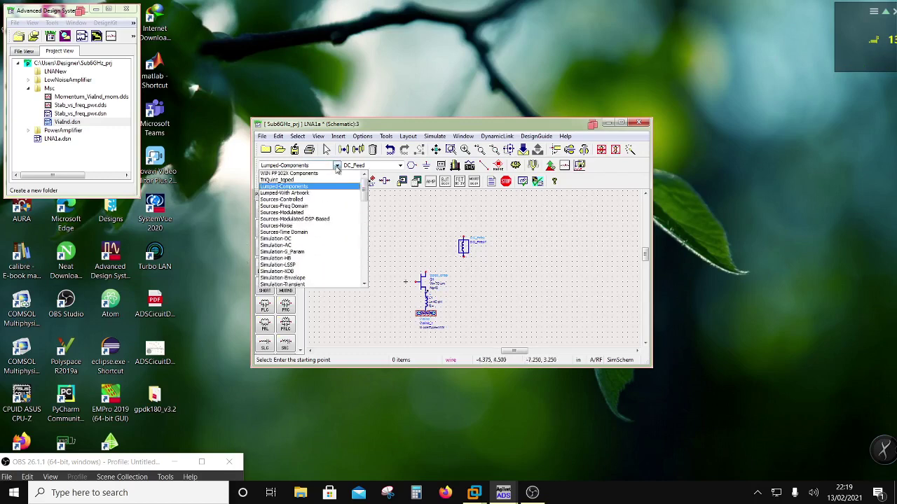
pyautogui.click(282, 206)
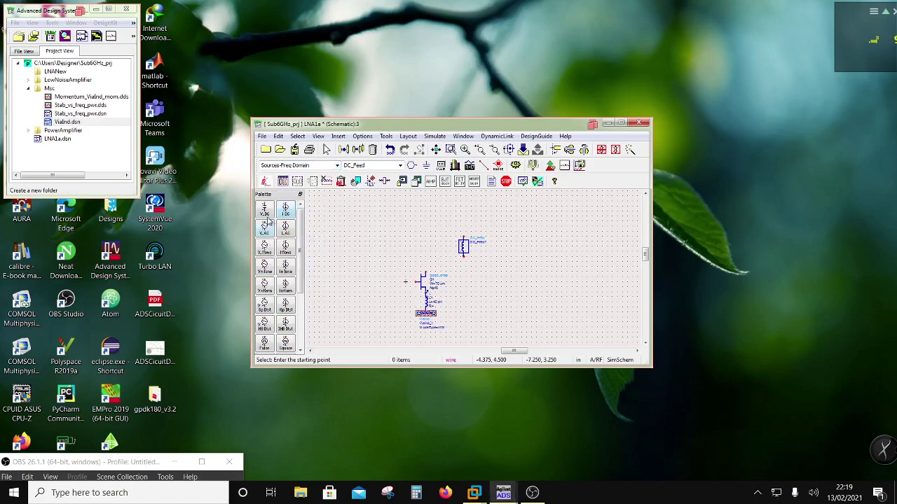
pyautogui.click(265, 225)
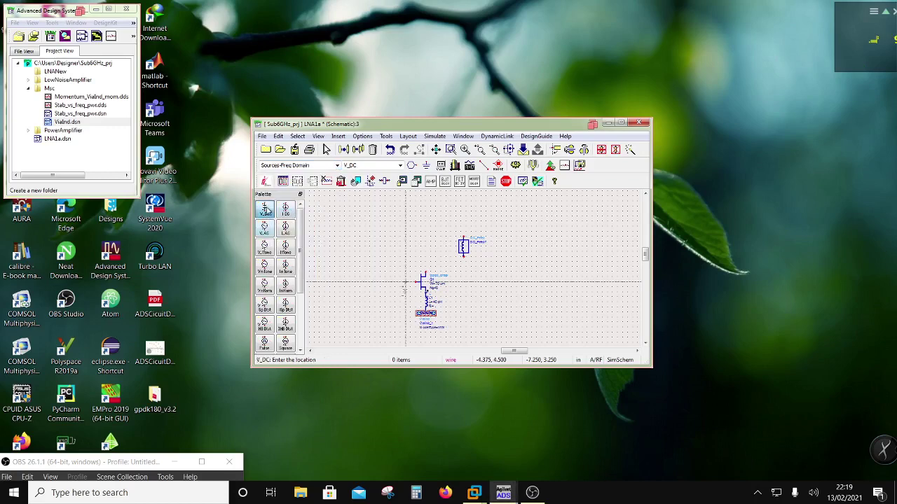
pyautogui.click(512, 221)
pyautogui.press('Escape')
# - Set the V_DC source SRC1's voltage Vdc to 1.8 V
pyautogui.scroll(2, 499, 244)
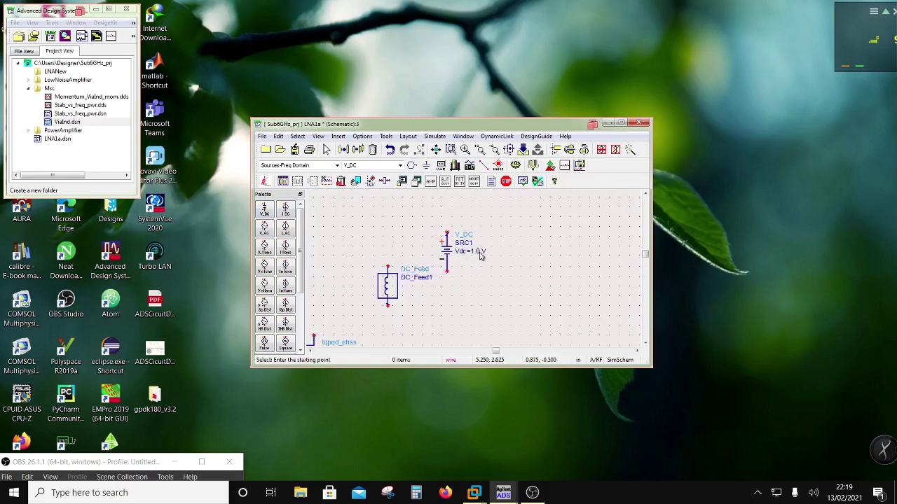
pyautogui.click(481, 256)
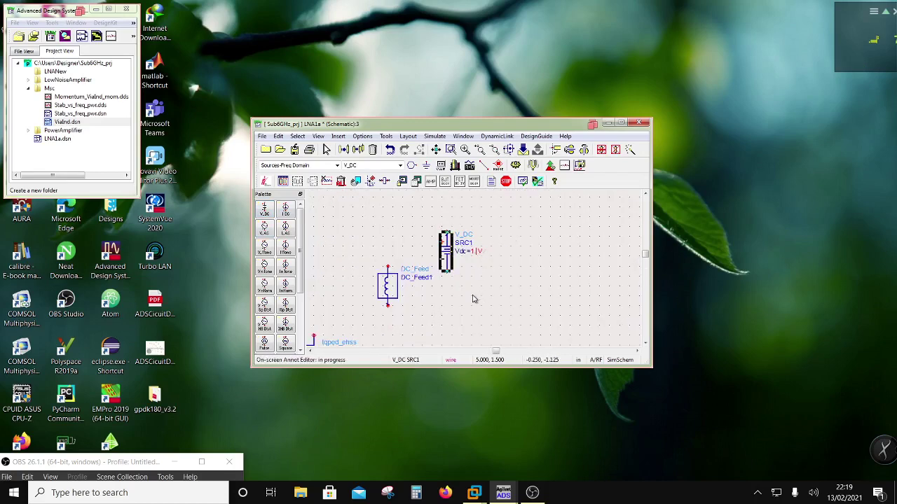
pyautogui.write('.8')
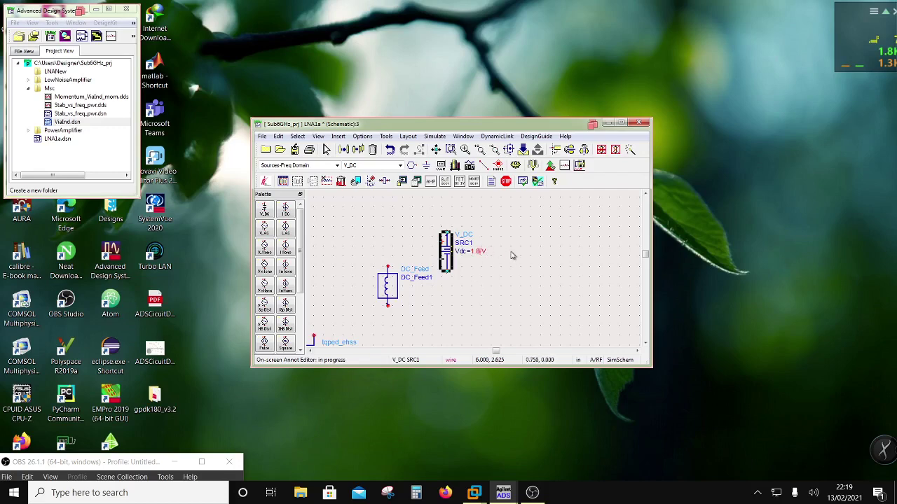
pyautogui.click(512, 255)
# - Ground the V_DC source's negative terminal and wire its positive terminal to the upper end of the DC_Feed
pyautogui.click(427, 166)
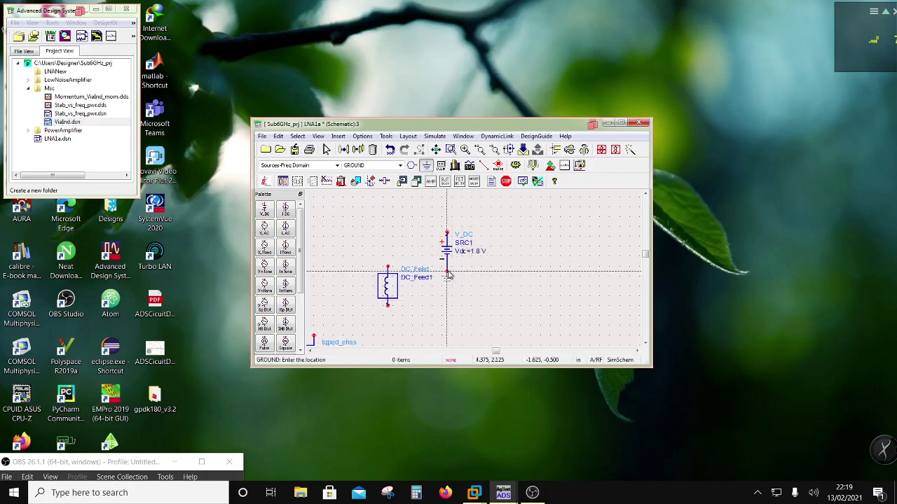
pyautogui.click(483, 166)
pyautogui.click(447, 233)
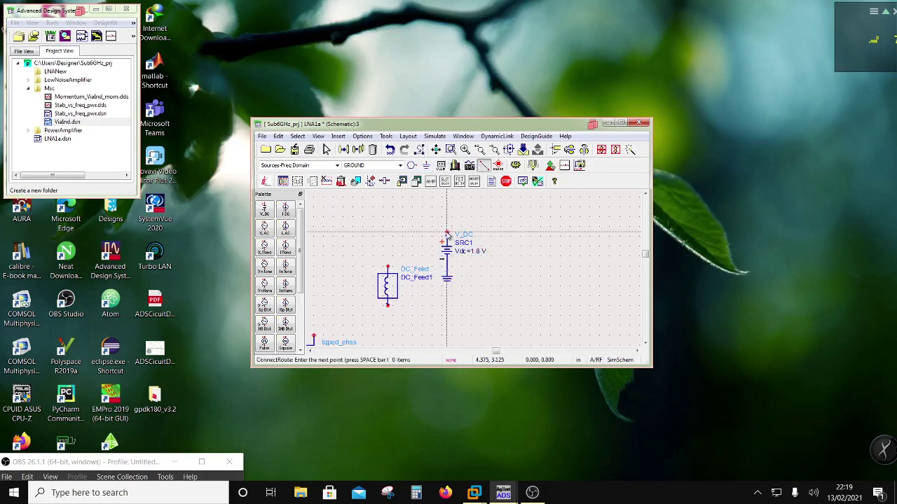
pyautogui.click(388, 266)
# - Place one DC_Block from the Lumped-Components library to the right of the transistor, level with its drain
pyautogui.scroll(-3, 418, 267)
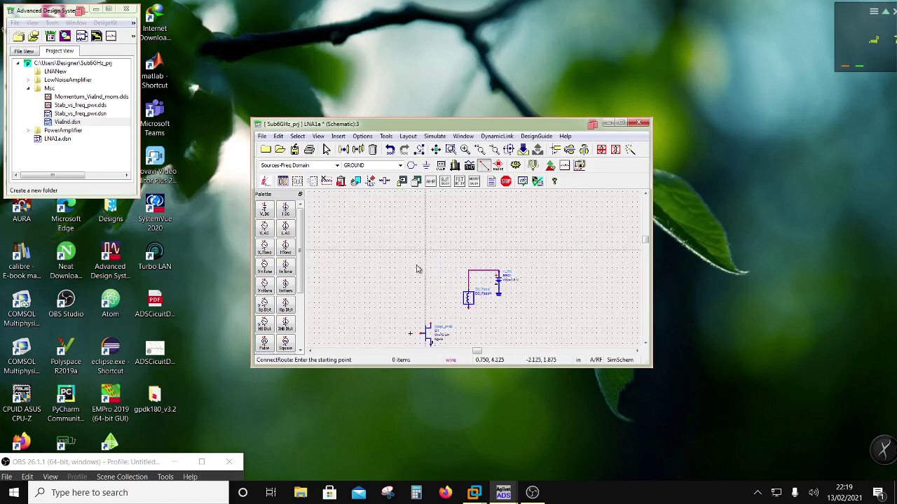
pyautogui.scroll(2, 452, 329)
pyautogui.scroll(-2, 448, 326)
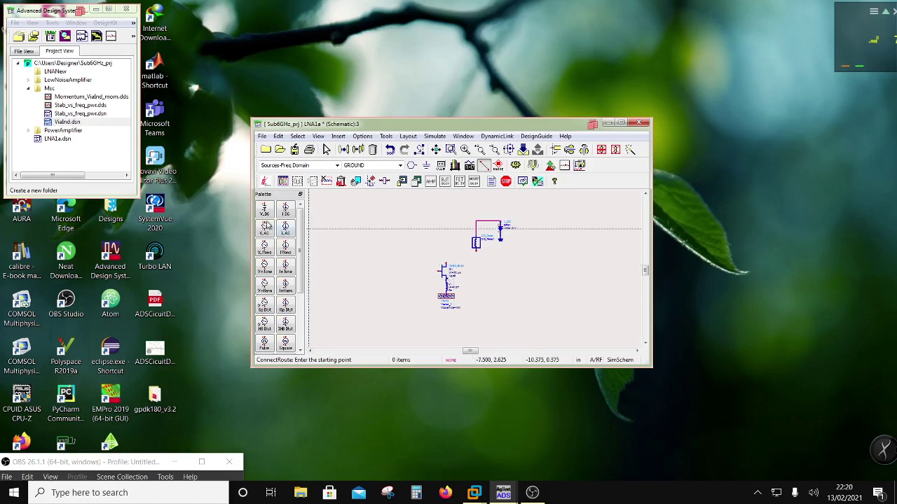
pyautogui.click(338, 165)
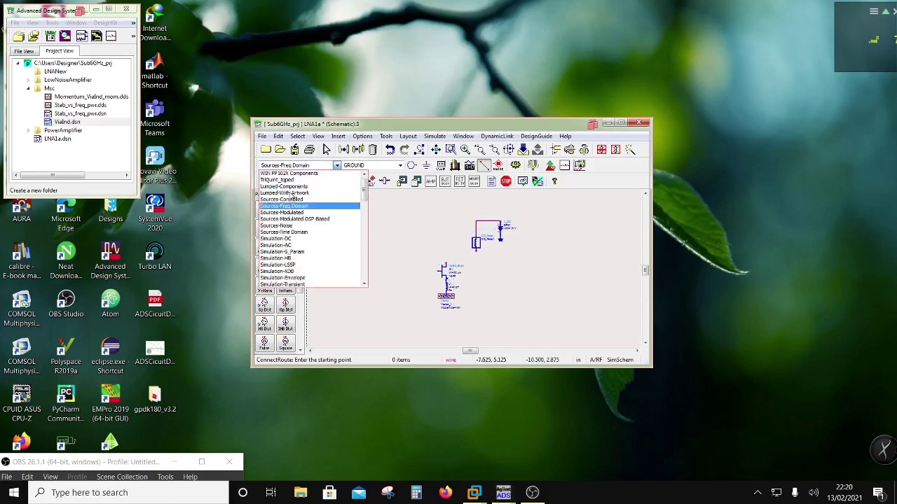
pyautogui.click(288, 186)
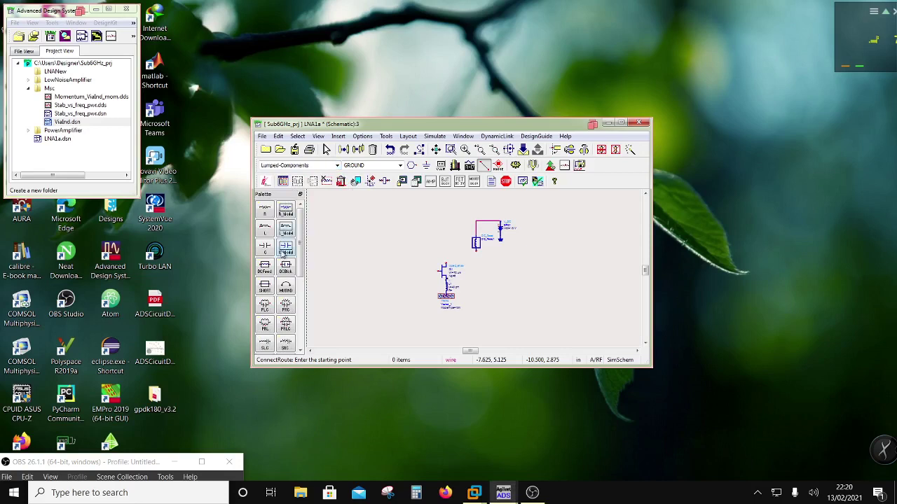
pyautogui.click(288, 280)
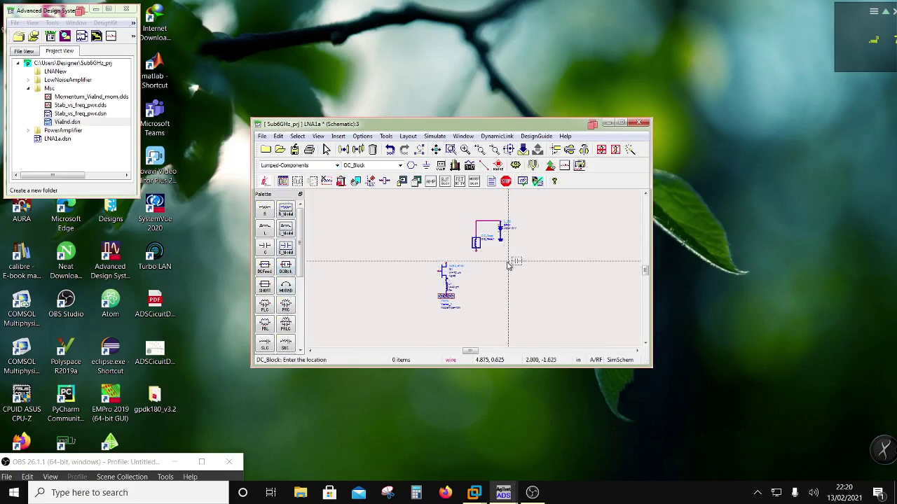
pyautogui.click(509, 265)
pyautogui.press('Escape')
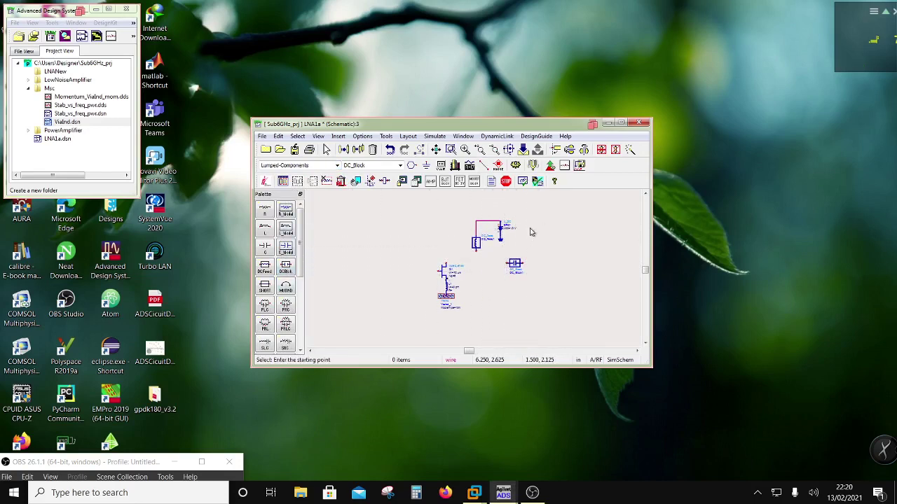
# - Wire the transistor's drain to the DC_Block's input and connect the DC_Feed's lower end to that wire
pyautogui.scroll(1, 504, 266)
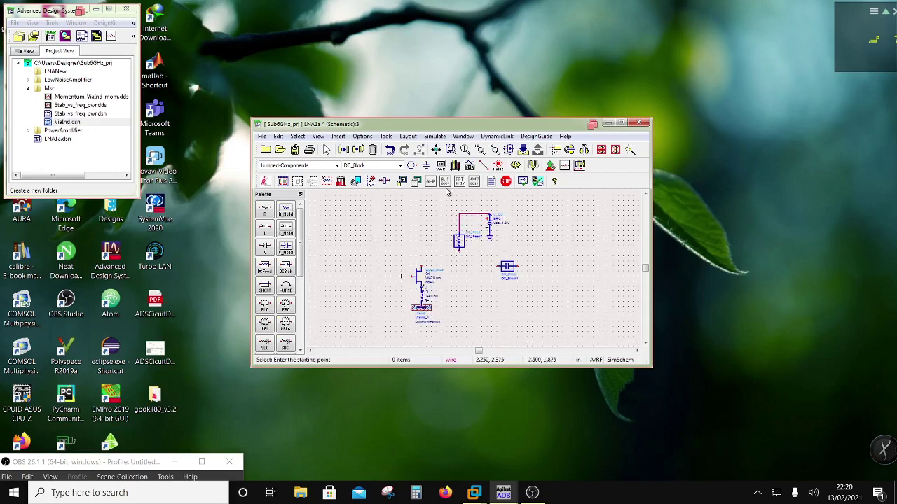
pyautogui.click(483, 165)
pyautogui.click(421, 267)
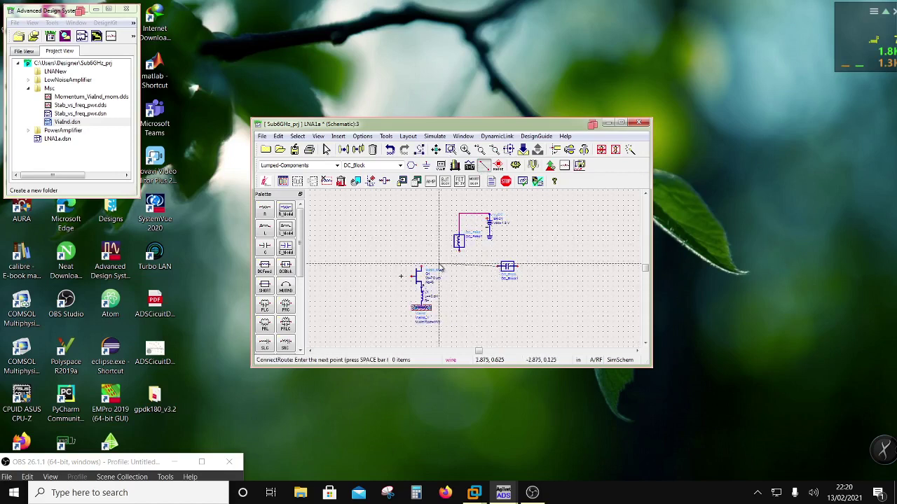
pyautogui.click(500, 267)
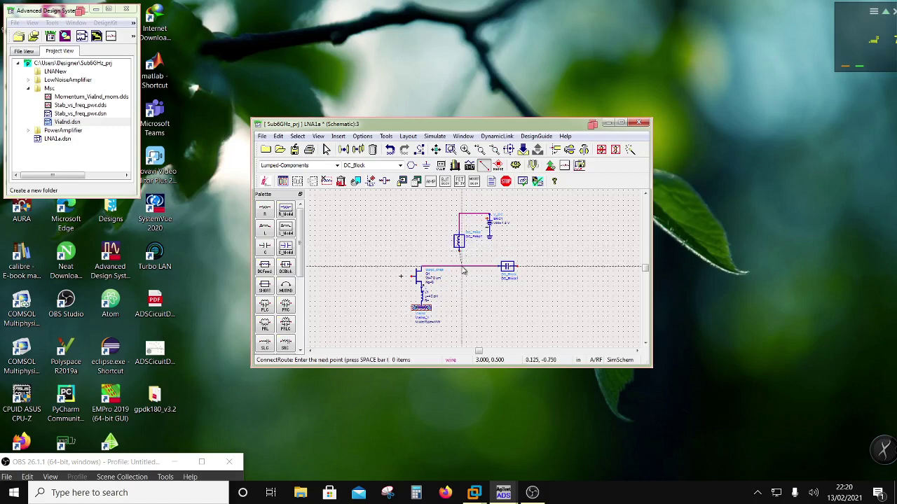
pyautogui.click(460, 267)
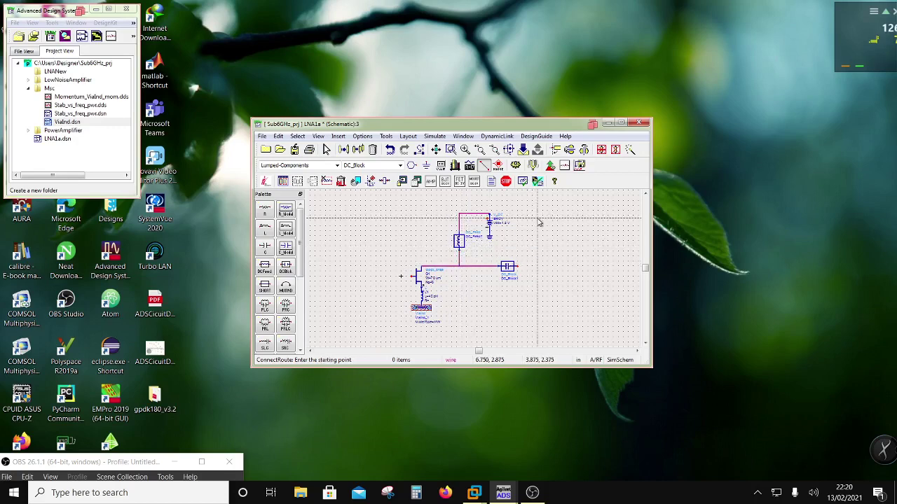
pyautogui.press('Escape')
# - Place another vertical inductor L above and to the left of the transistor and set its inductance L to 0.5 nH
pyautogui.scroll(-1, 403, 288)
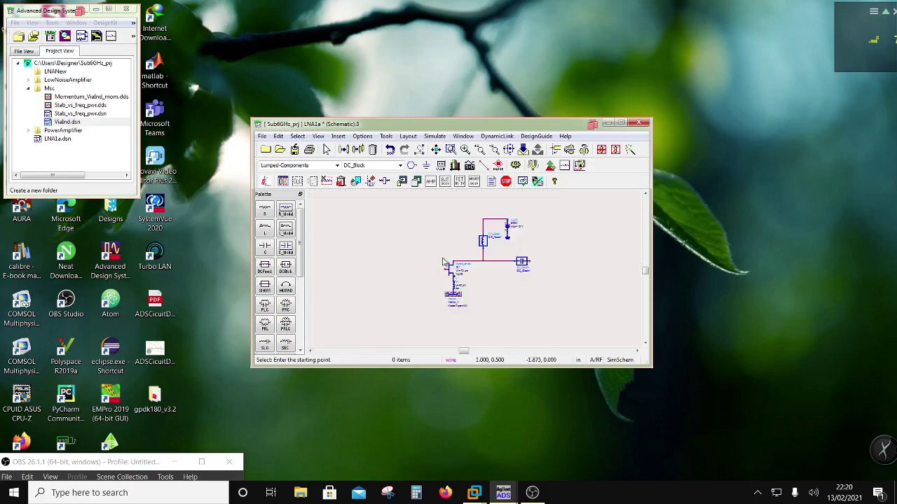
pyautogui.click(265, 231)
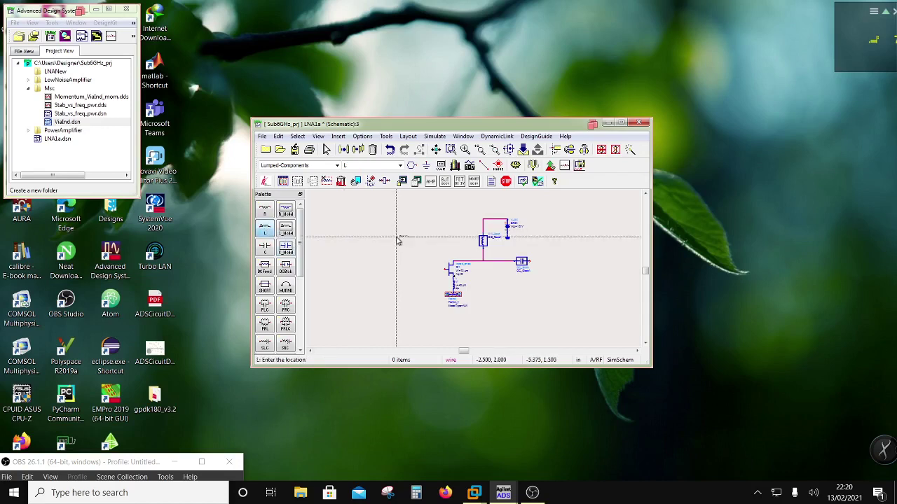
pyautogui.click(449, 221)
pyautogui.press('Escape')
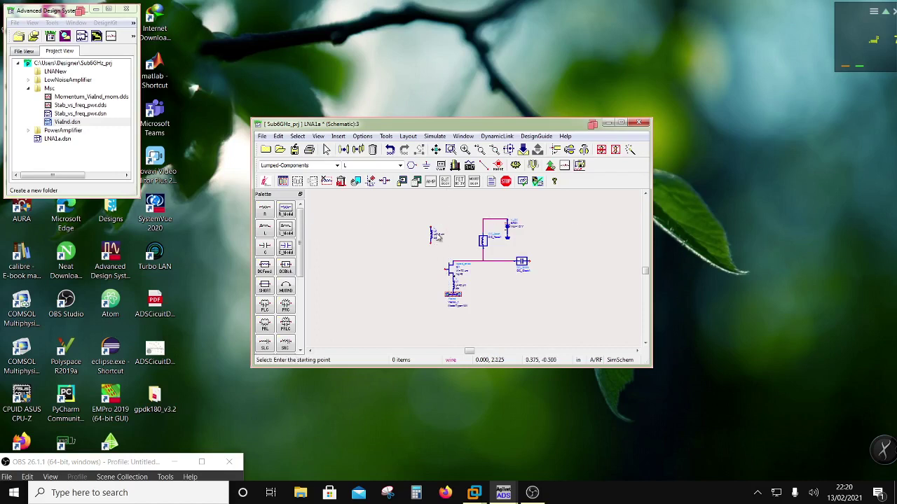
pyautogui.scroll(3, 462, 281)
pyautogui.click(515, 298)
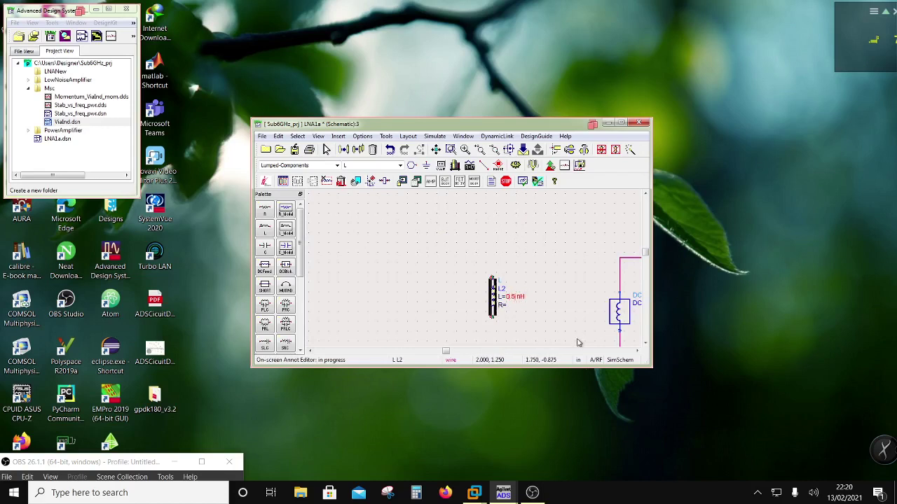
pyautogui.click(543, 343)
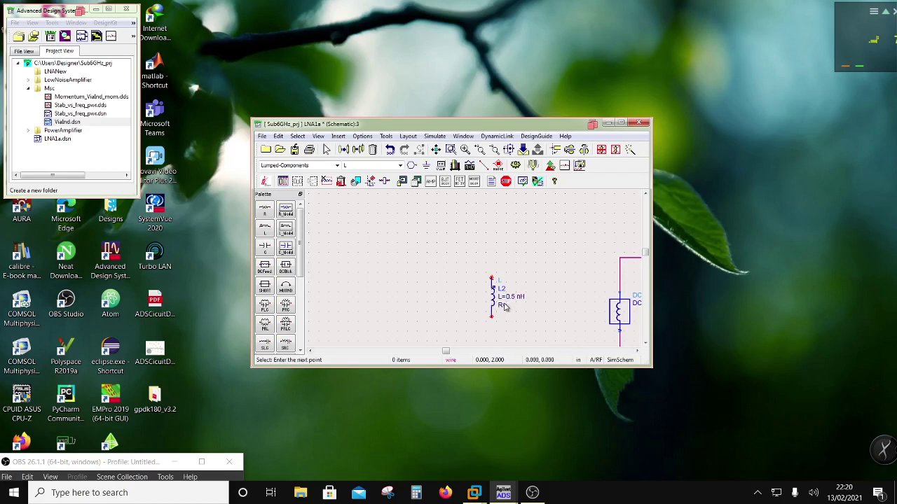
# - Set the resistance R of the 0.5 nH inductor to 1.4
pyautogui.click(505, 308)
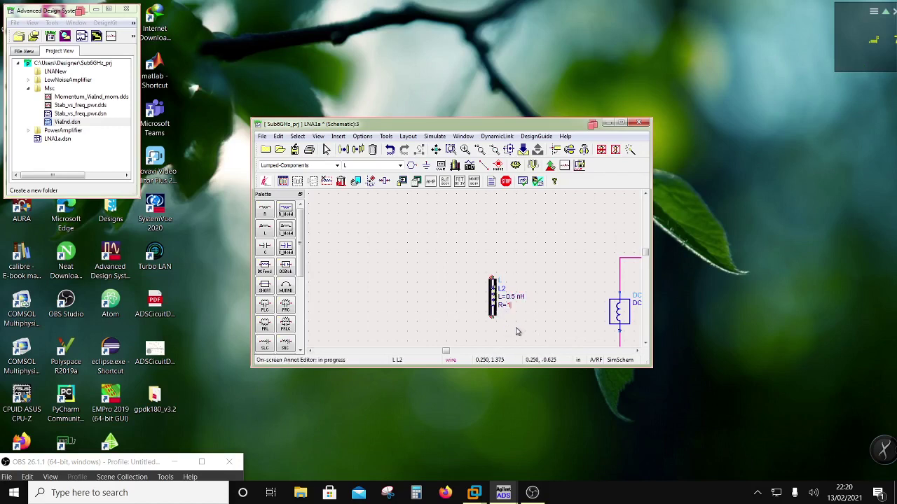
pyautogui.click(538, 325)
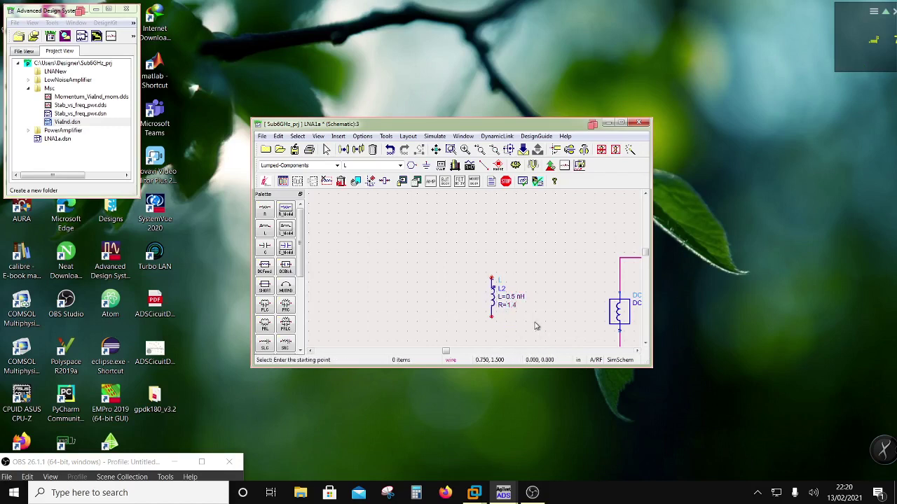
# - Place one lumped capacitor C to the left of the 0.5 nH inductor's upper end, shift it slightly left and set it to 2.0 pF
pyautogui.click(266, 249)
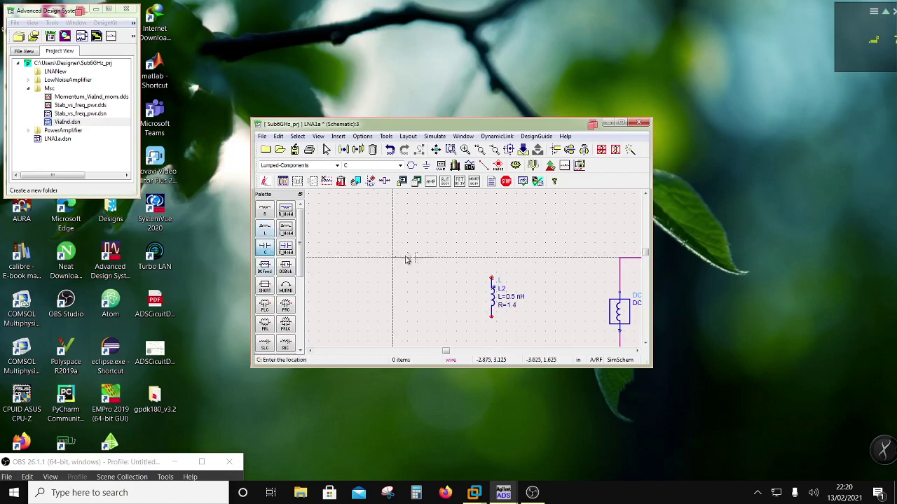
pyautogui.click(452, 278)
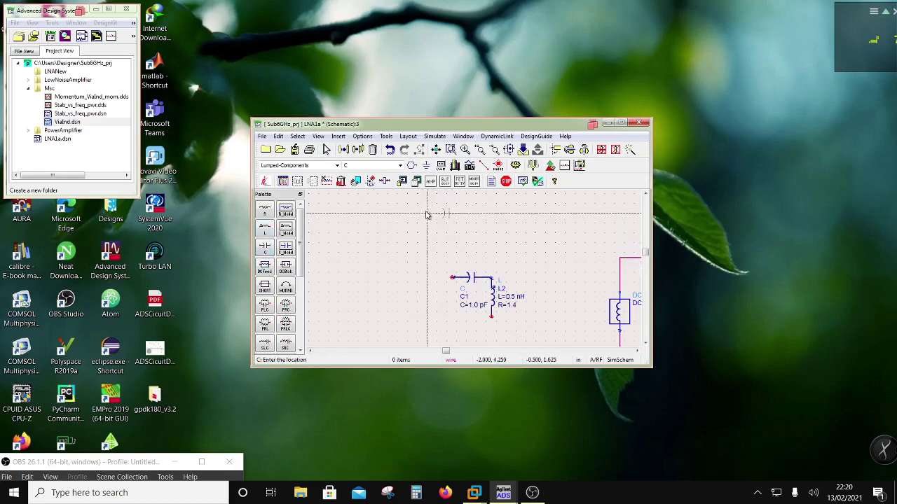
pyautogui.press('Escape')
pyautogui.click(476, 279)
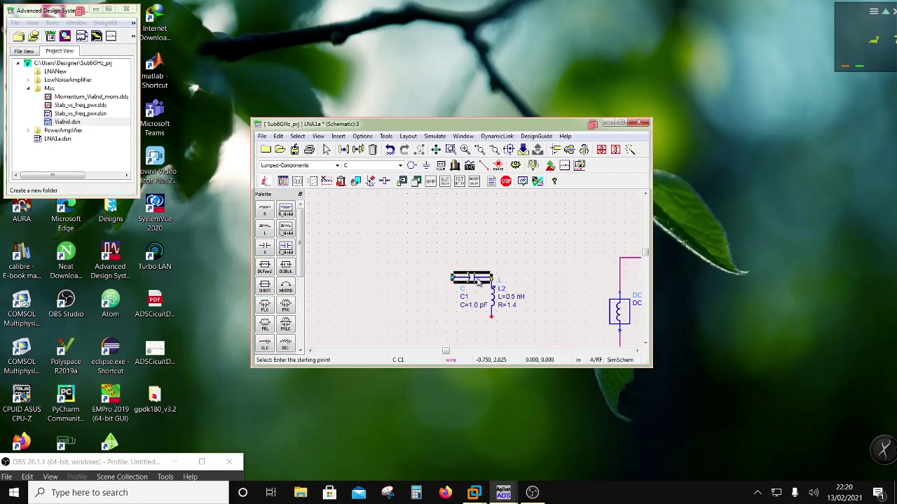
pyautogui.moveTo(478, 280); pyautogui.dragTo(468, 281)
pyautogui.click(462, 308)
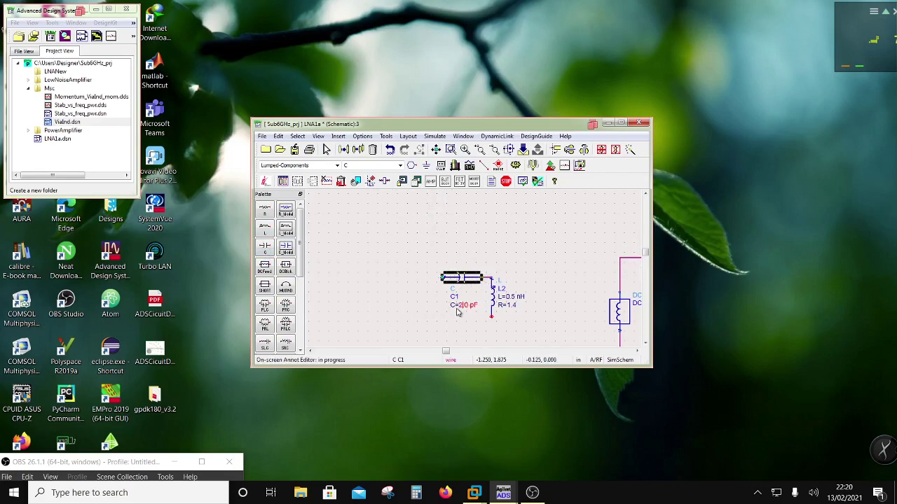
pyautogui.write('2')
pyautogui.click(382, 305)
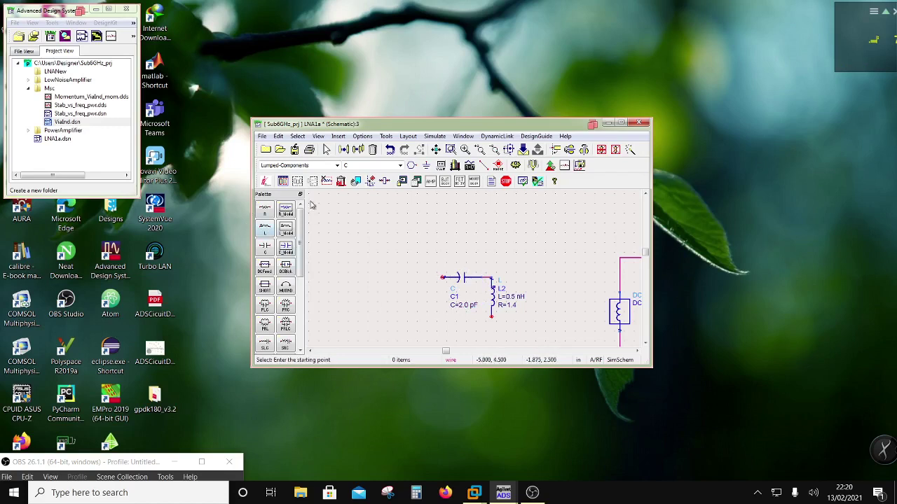
# - Place one tqped_svia from the TriQuint_tqped library to the left of the 2.0 pF capacitor
pyautogui.click(337, 168)
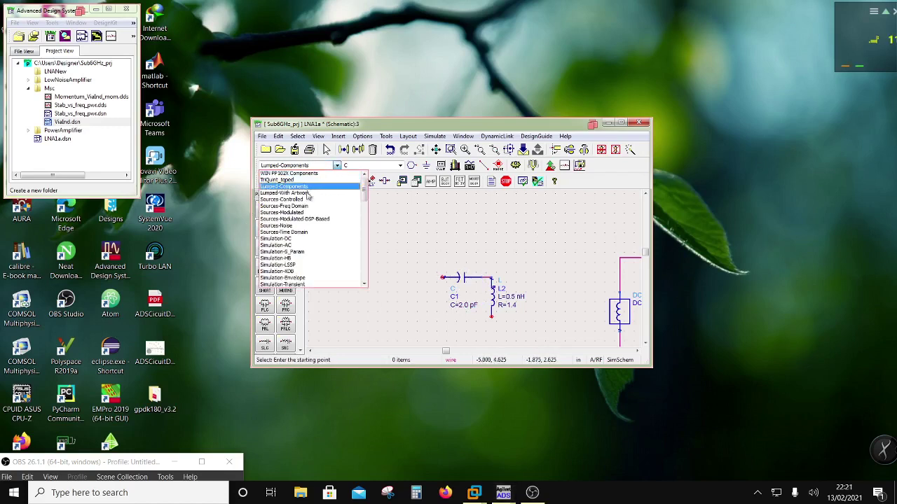
pyautogui.click(291, 183)
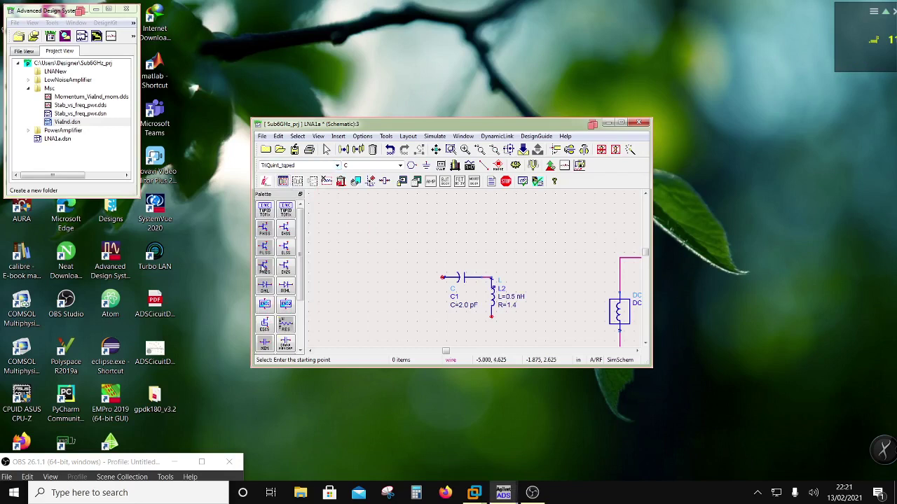
pyautogui.scroll(-3, 267, 326)
pyautogui.click(265, 326)
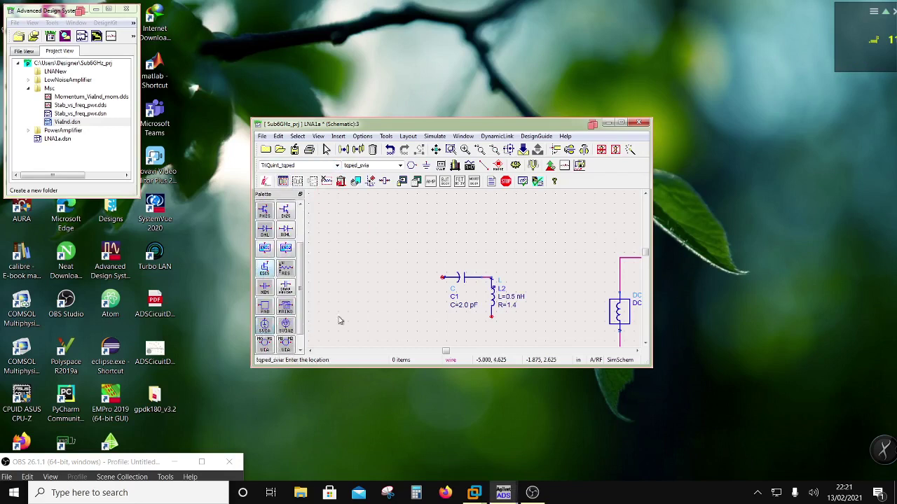
pyautogui.click(416, 280)
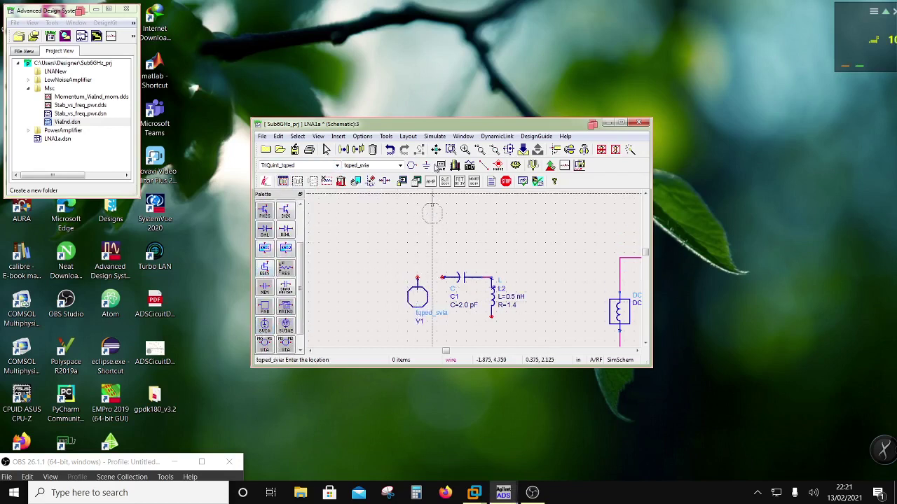
# - Wire the tqped_svia to the 2.0 pF capacitor's free end and the 0.5 nH inductor's lower end to the transistor's gate
pyautogui.click(484, 165)
pyautogui.click(417, 279)
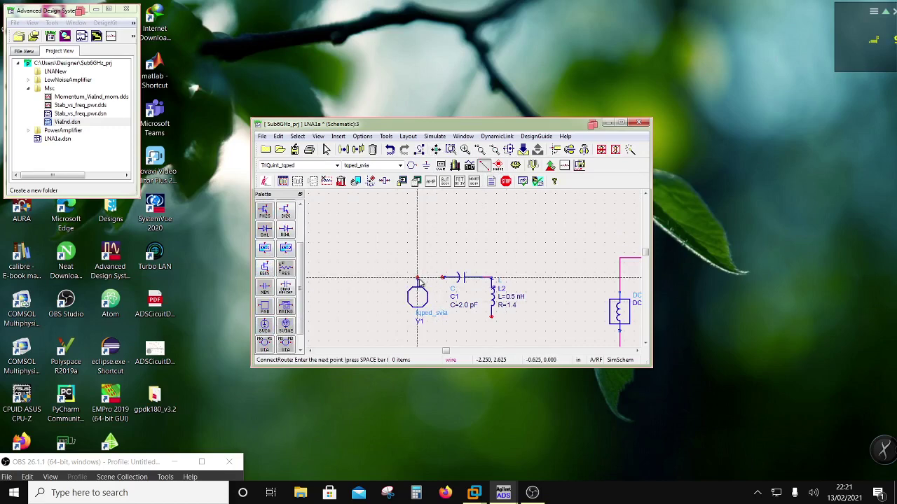
pyautogui.scroll(-2, 498, 330)
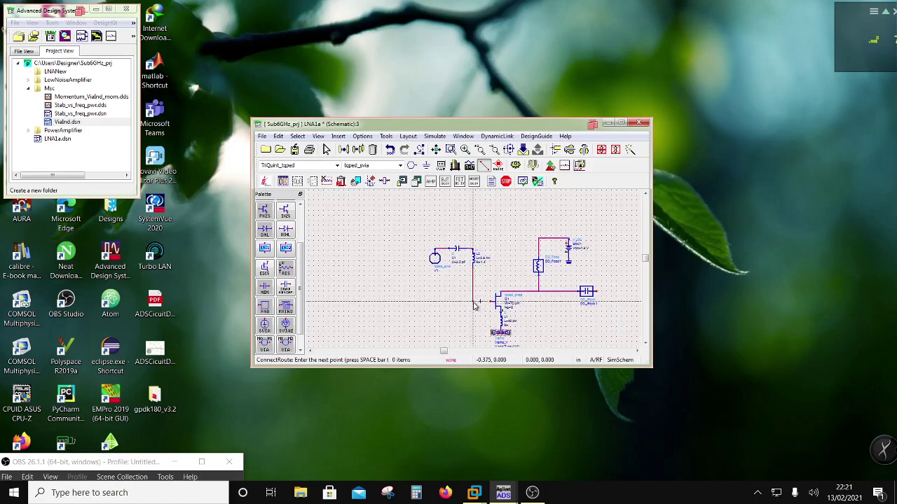
pyautogui.click(495, 301)
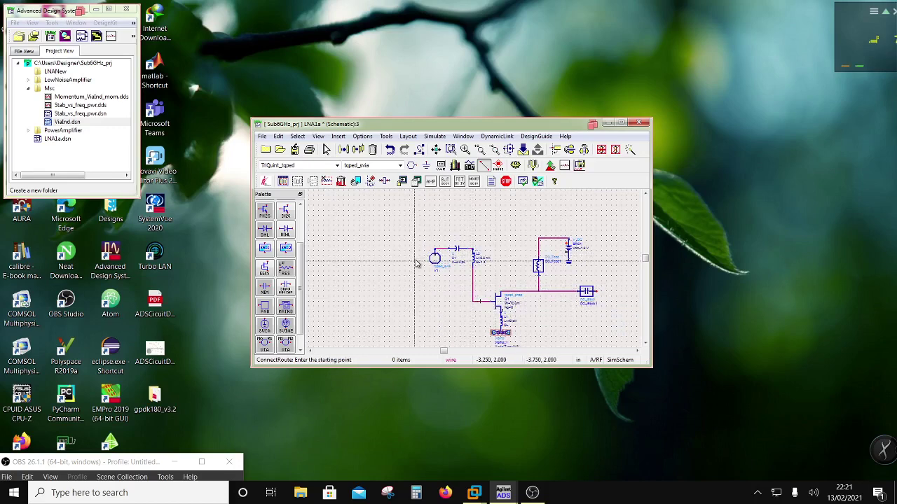
pyautogui.press('Escape')
# - Copy the drain's V_DC source with its ground to the upper left of the tqped_svia and set the copy's Vdc to 0.5 V
pyautogui.scroll(-2, 451, 291)
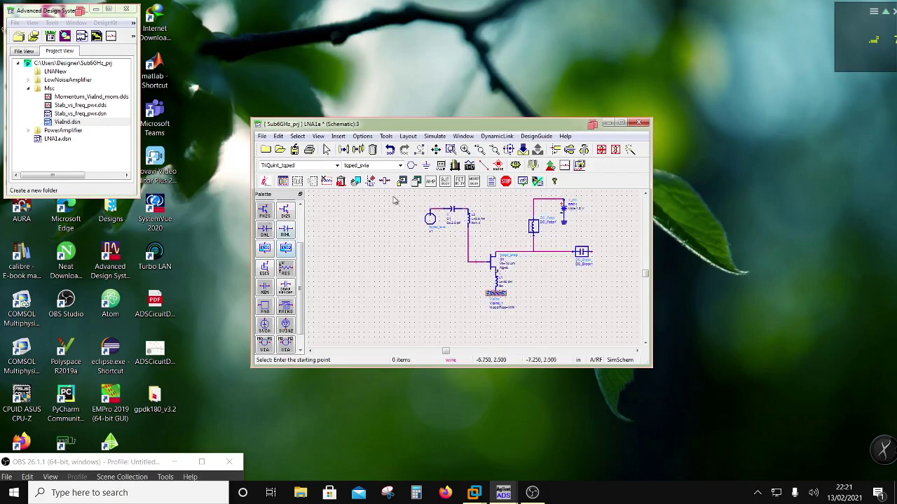
pyautogui.scroll(-1, 510, 216)
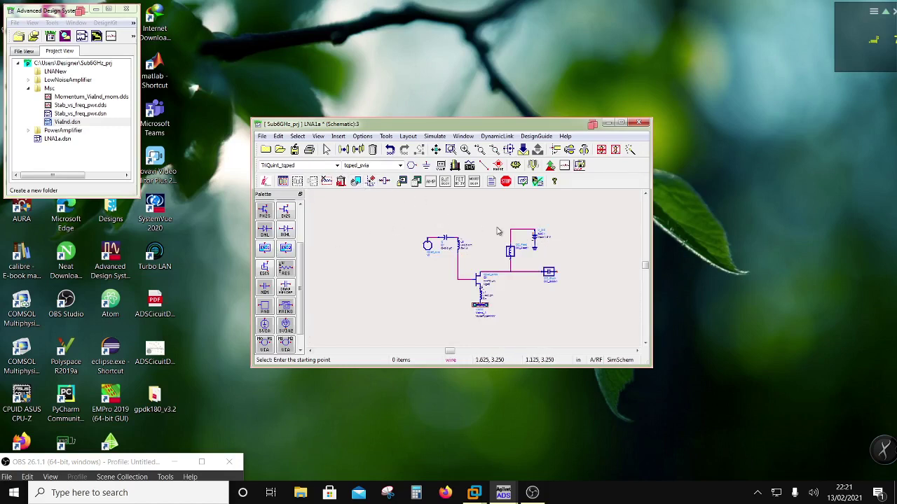
pyautogui.moveTo(525, 220); pyautogui.dragTo(551, 265)
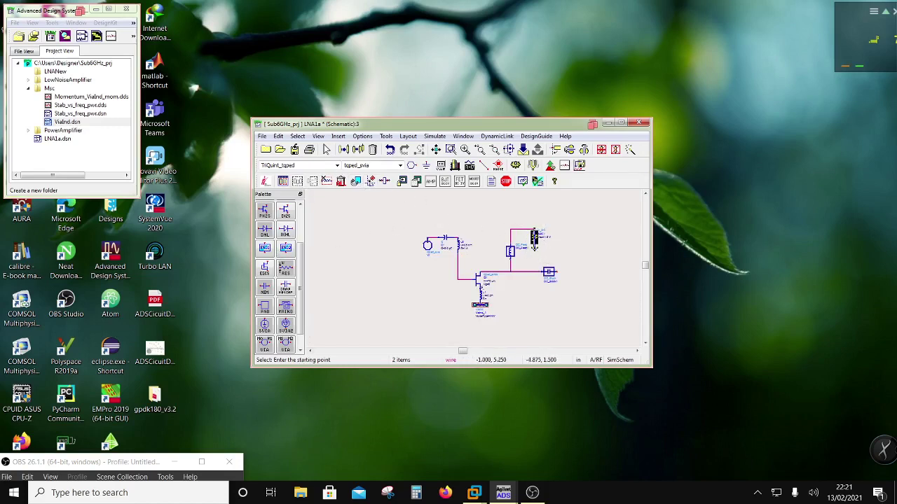
pyautogui.click(356, 150)
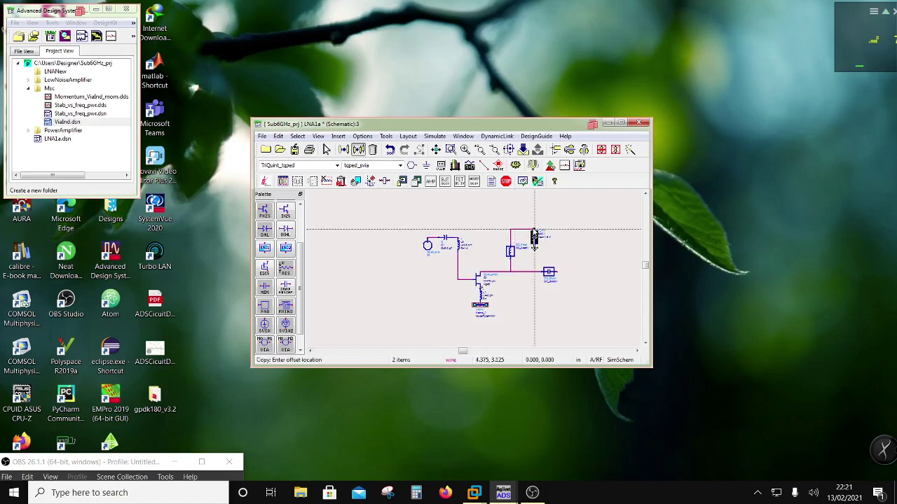
pyautogui.click(417, 225)
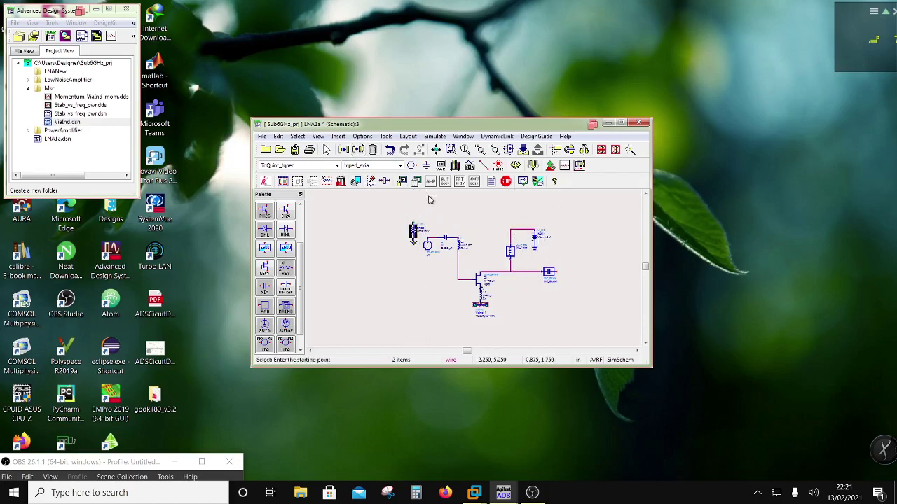
pyautogui.scroll(3, 434, 239)
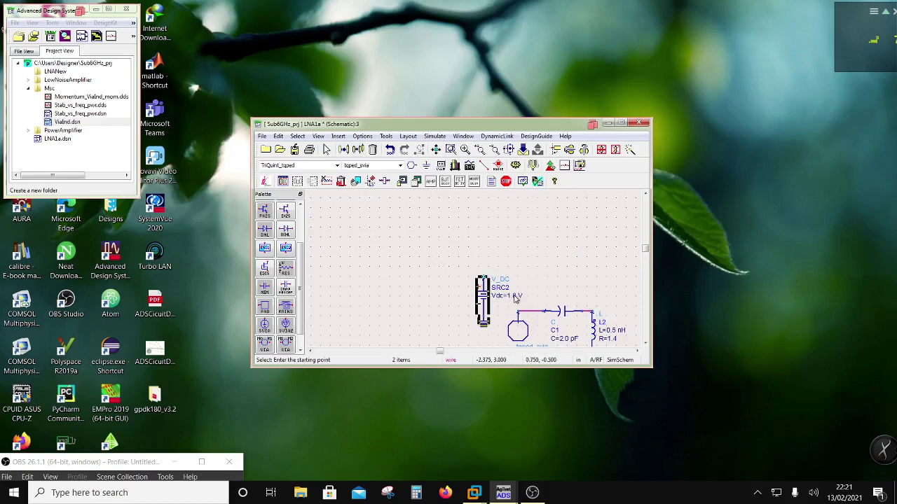
pyautogui.click(517, 297)
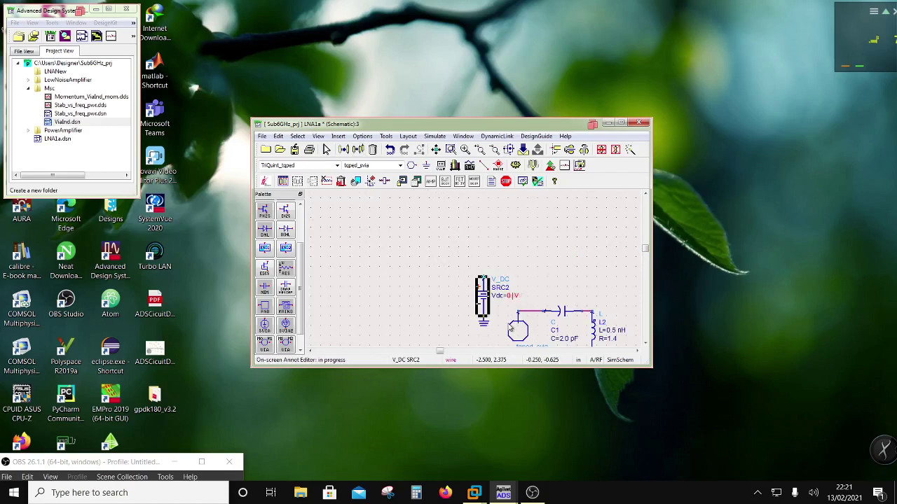
pyautogui.click(552, 263)
# - Wire the 0.5 V source's positive terminal to the junction of the 2.0 pF capacitor and the 0.5 nH inductor
pyautogui.click(484, 169)
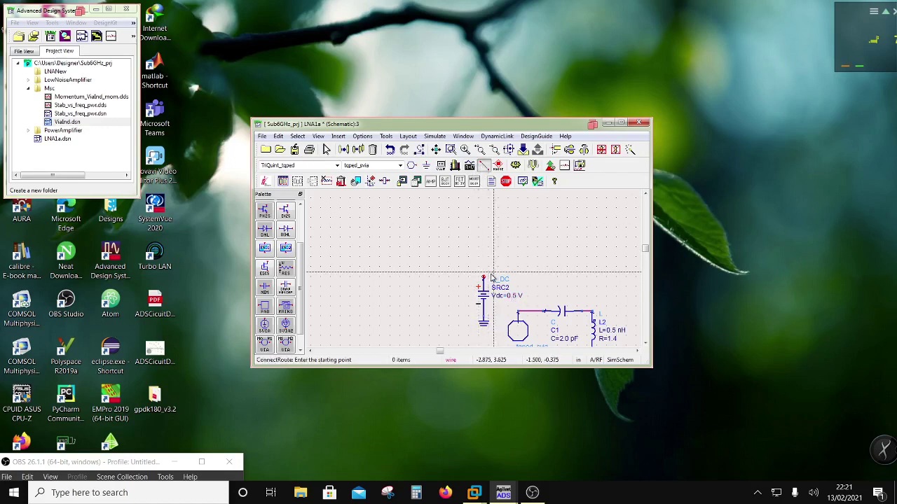
pyautogui.click(483, 278)
pyautogui.click(592, 314)
# - Maximize the schematic window and move the whole gate bias network down until its V_DC source is level with the drain source
pyautogui.scroll(-5, 586, 280)
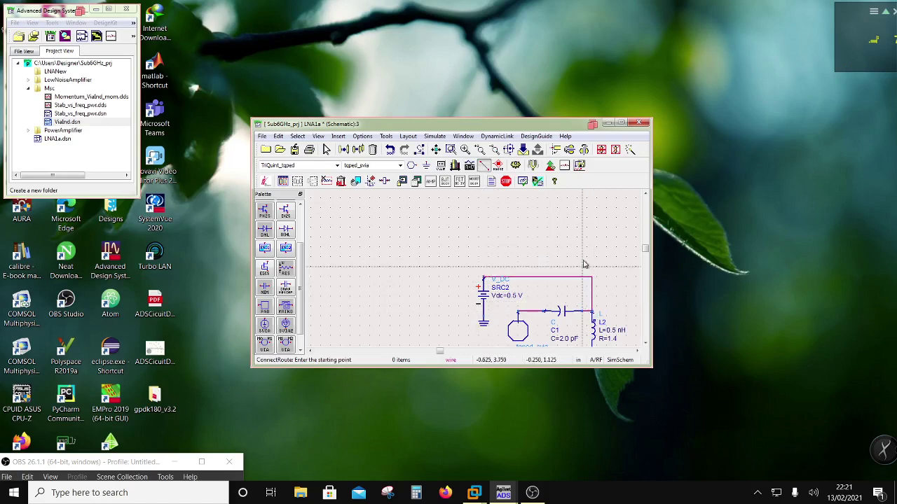
pyautogui.scroll(-4, 545, 316)
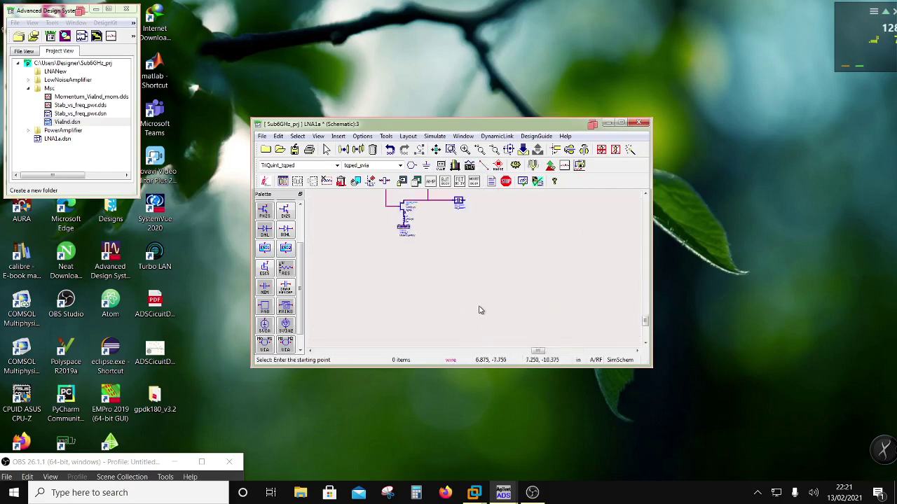
pyautogui.scroll(7, 448, 245)
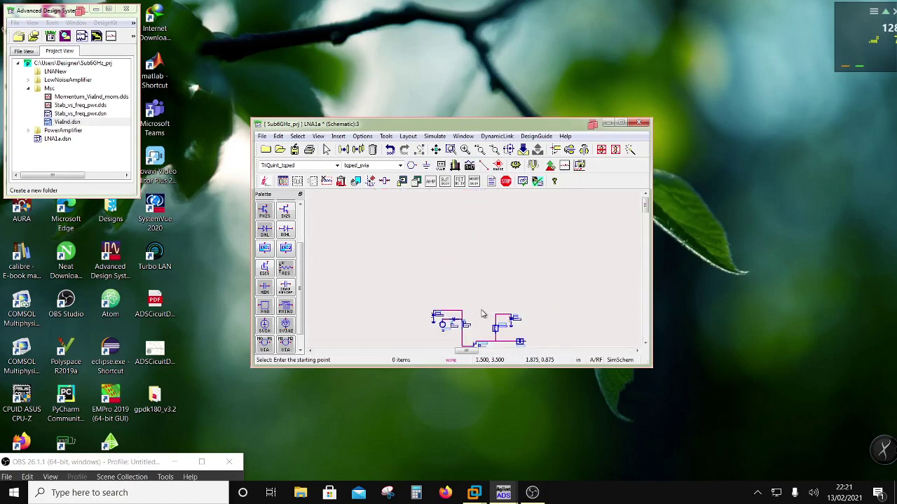
pyautogui.scroll(-2, 481, 314)
pyautogui.press('super+Up')
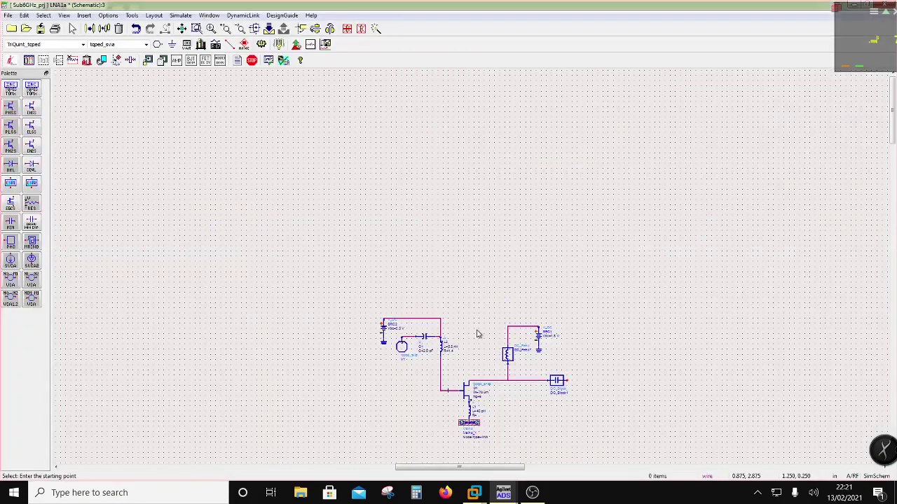
pyautogui.scroll(2, 491, 364)
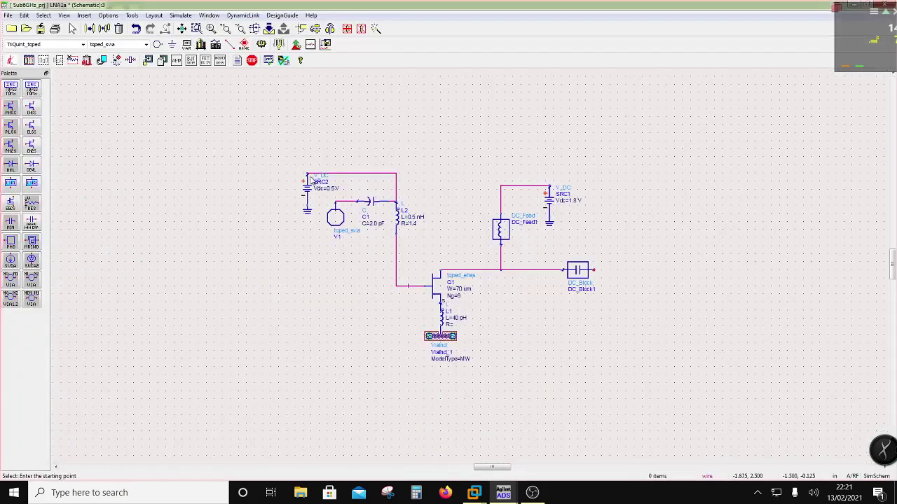
pyautogui.moveTo(279, 142); pyautogui.dragTo(433, 256)
pyautogui.click(398, 231)
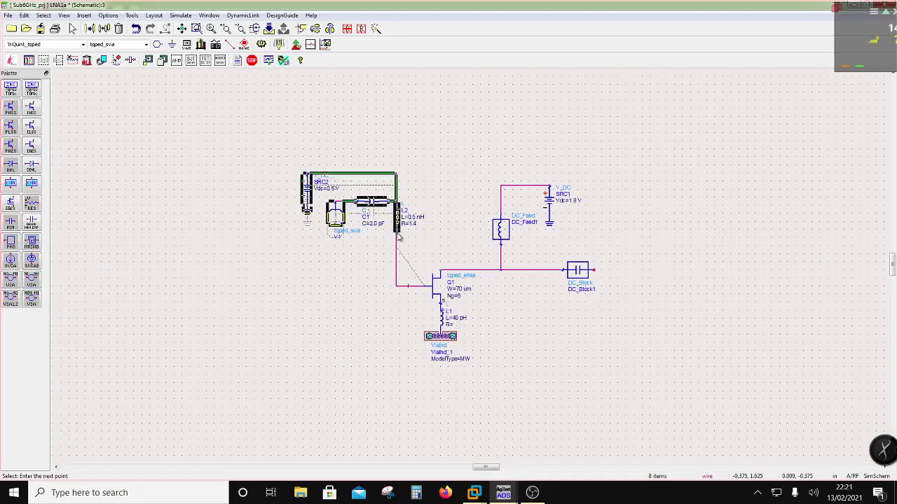
pyautogui.press('Escape')
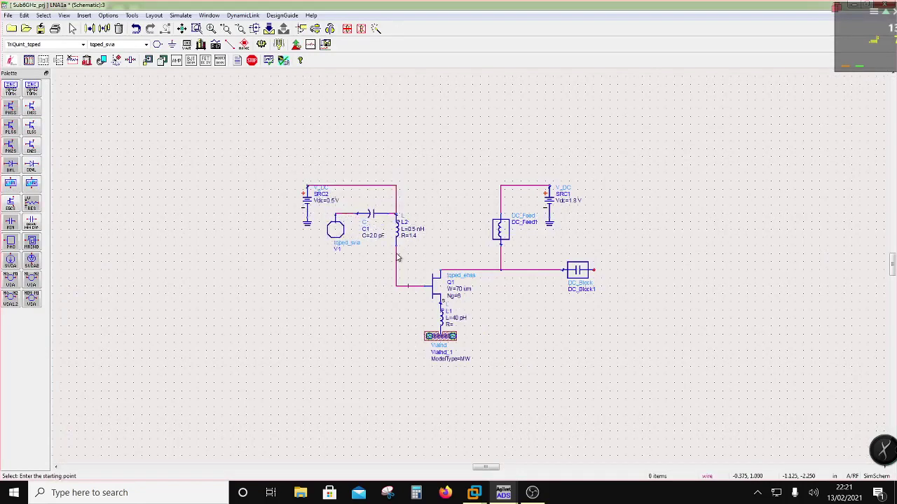
# - Place one capacitor C from Lumped-Components to the left of the gate wire, level with the gate, and set it to 3.5 pF
pyautogui.click(82, 44)
pyautogui.click(41, 73)
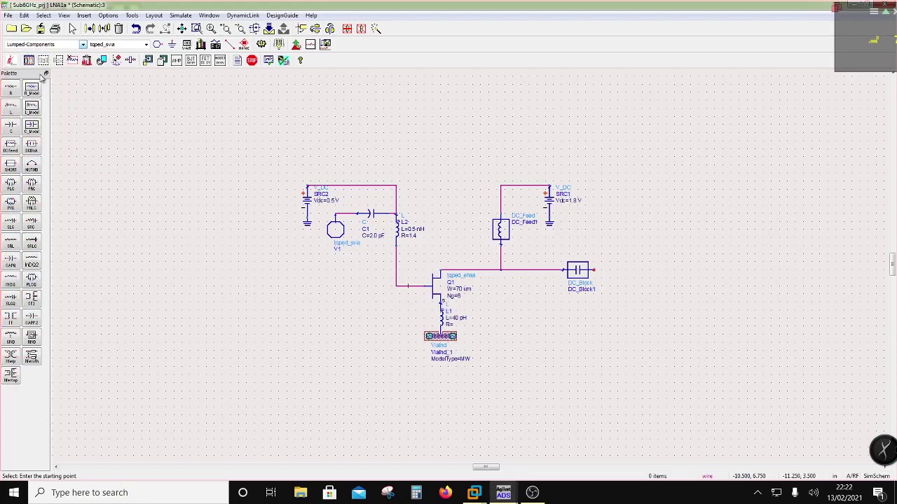
pyautogui.click(14, 128)
pyautogui.click(357, 286)
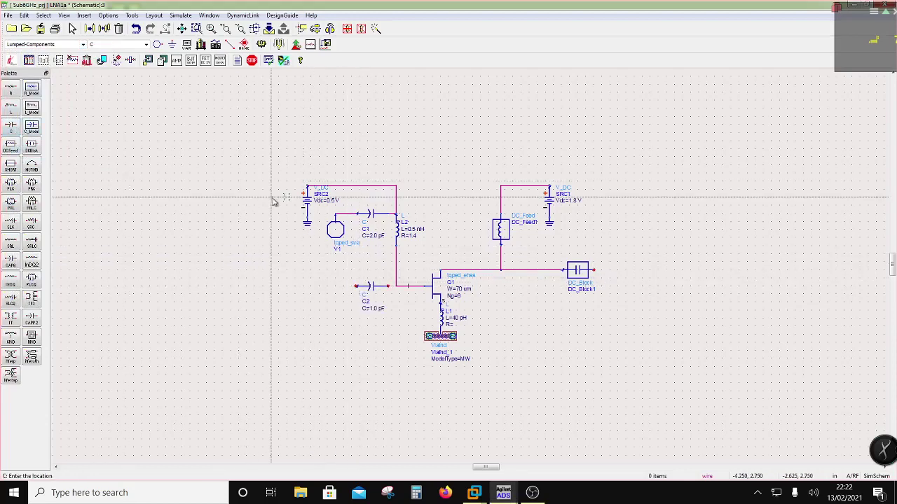
pyautogui.press('Escape')
pyautogui.click(376, 313)
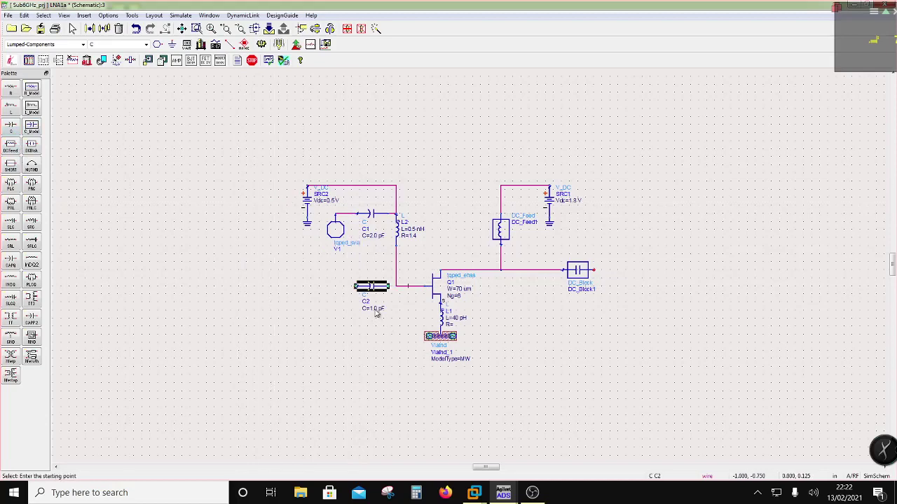
pyautogui.doubleClick(376, 311)
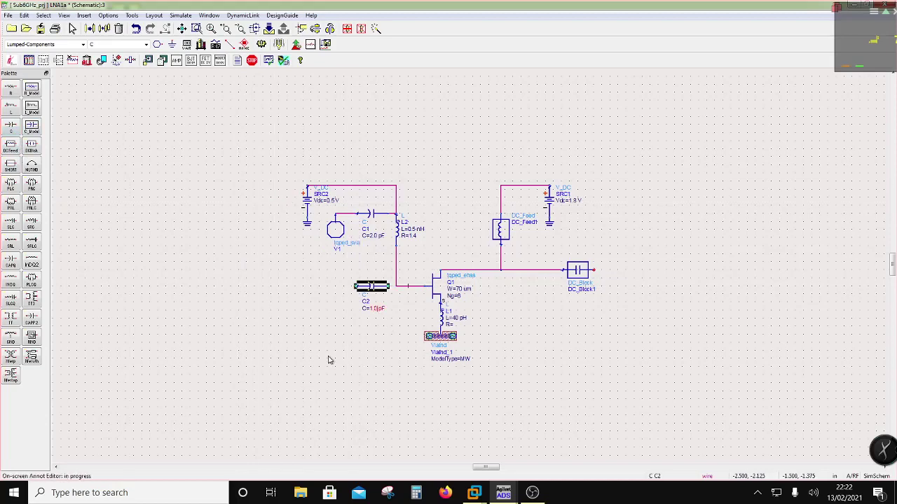
pyautogui.press('BackSpace')
pyautogui.click(364, 421)
# - Wire the 3.5 pF capacitor's inner end to the corner of the gate wire
pyautogui.click(230, 44)
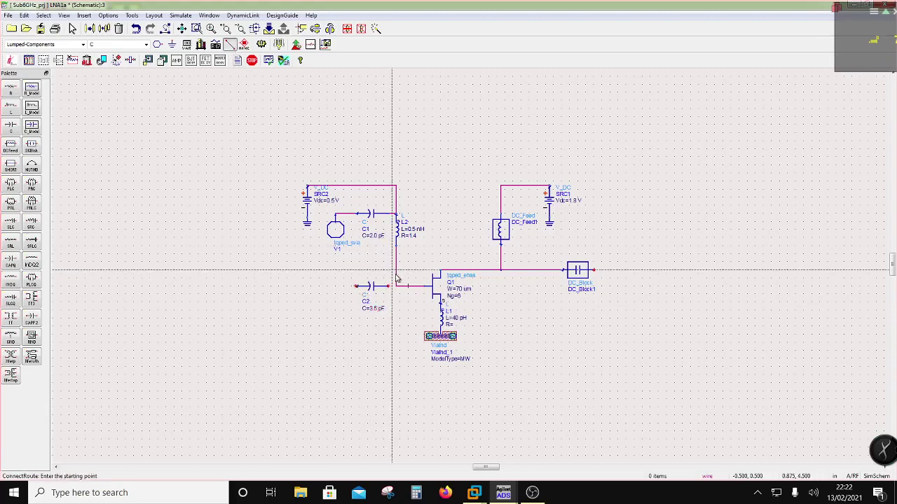
pyautogui.click(394, 285)
pyautogui.click(396, 286)
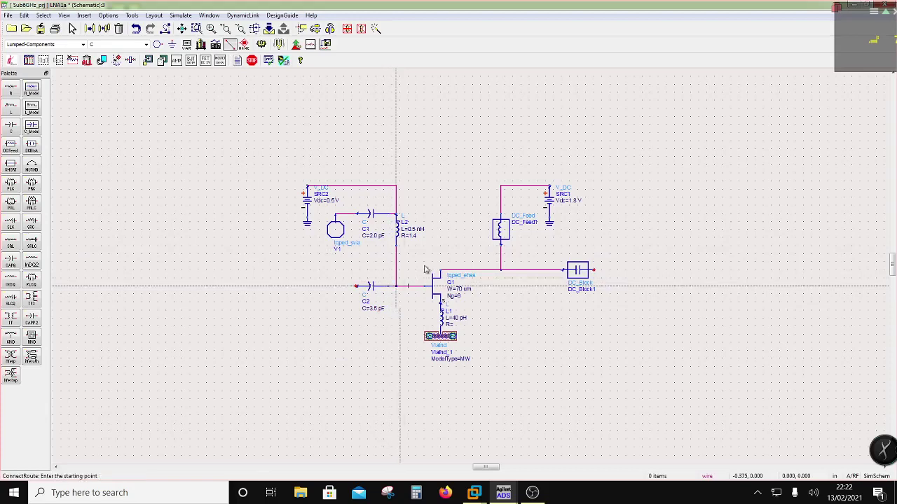
# - Place two Term ports from Simulation-S_Param, one level with the 3.5 pF capacitor's free end and one beside the DC block output
pyautogui.press('Escape')
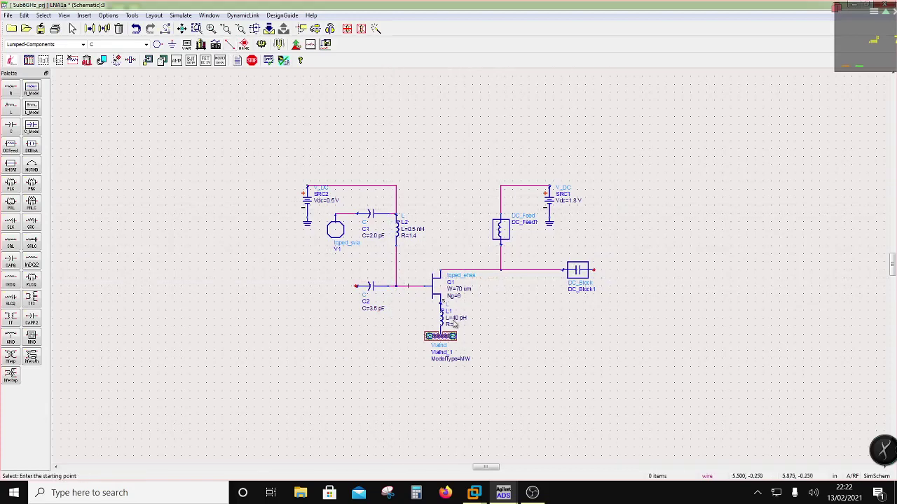
pyautogui.click(7, 90)
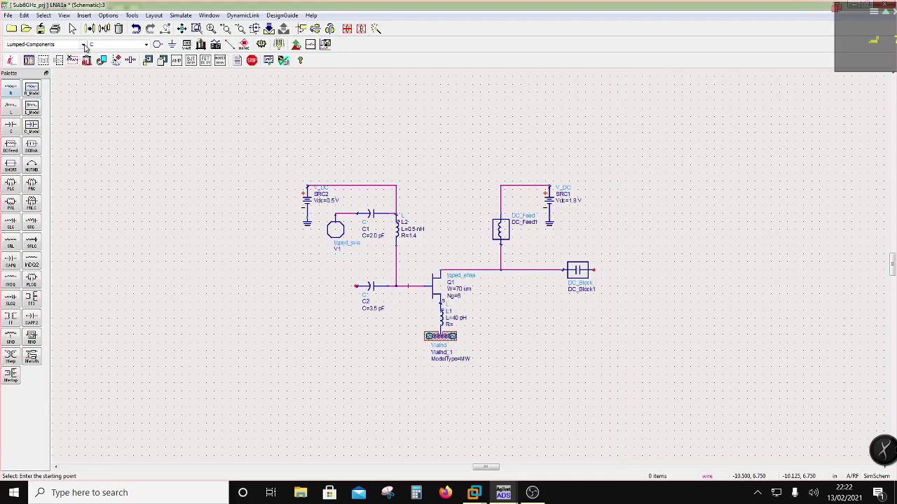
pyautogui.click(84, 45)
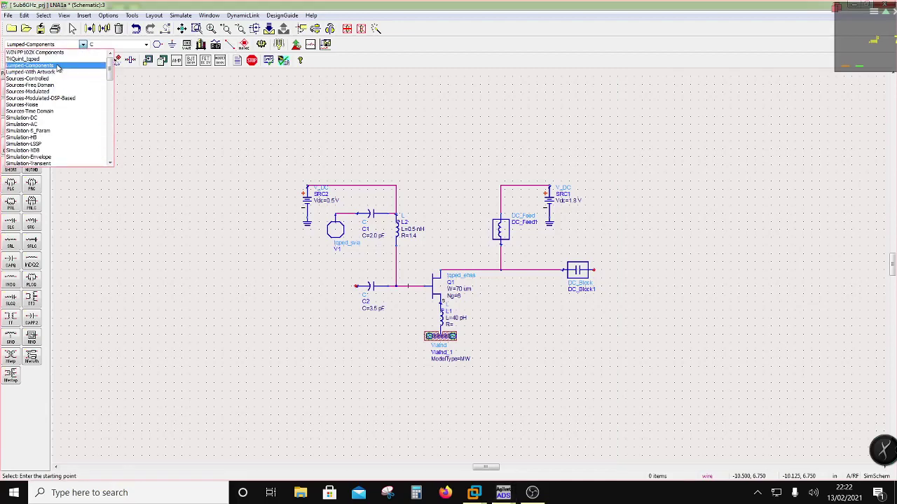
pyautogui.click(54, 131)
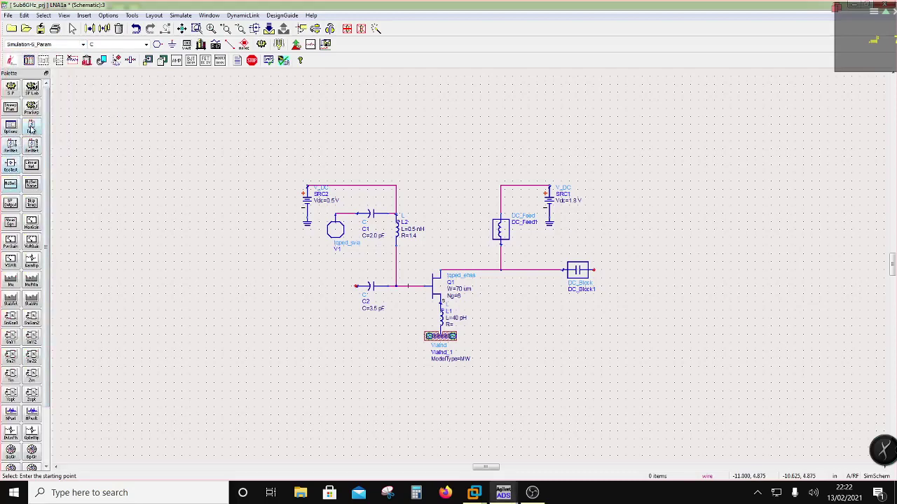
pyautogui.click(31, 126)
pyautogui.click(308, 292)
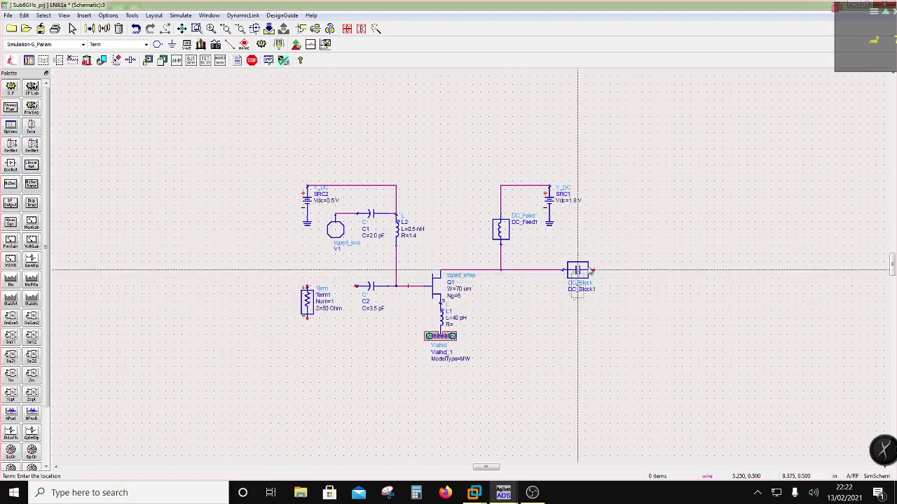
pyautogui.click(618, 276)
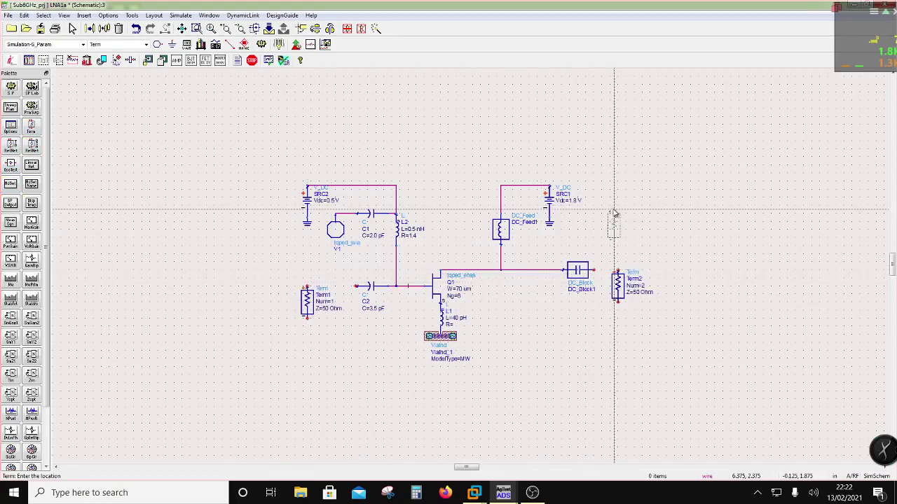
pyautogui.press('Escape')
# - Attach a ground to the negative terminal of both the input and the output Term
pyautogui.click(172, 44)
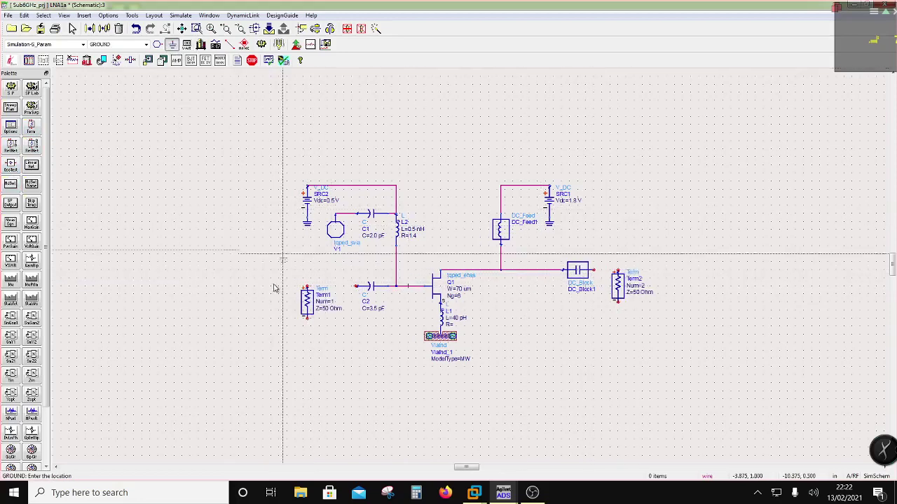
pyautogui.click(307, 323)
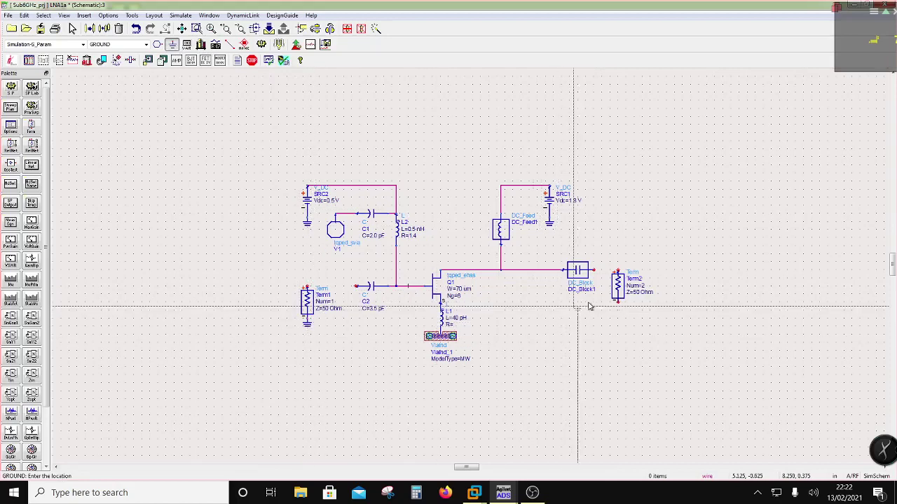
pyautogui.click(618, 306)
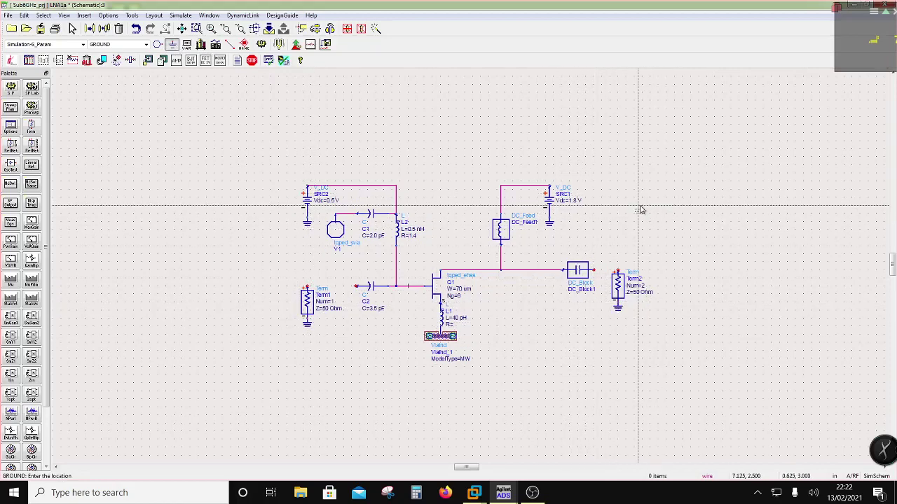
pyautogui.press('Escape')
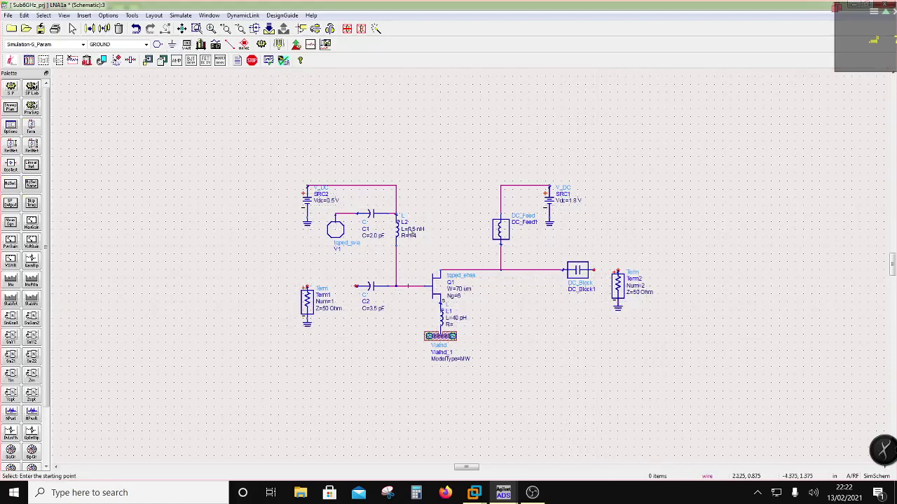
# - Wire the output Term to the DC block and the input Term to the 3.5 pF capacitor
pyautogui.click(231, 44)
pyautogui.click(617, 270)
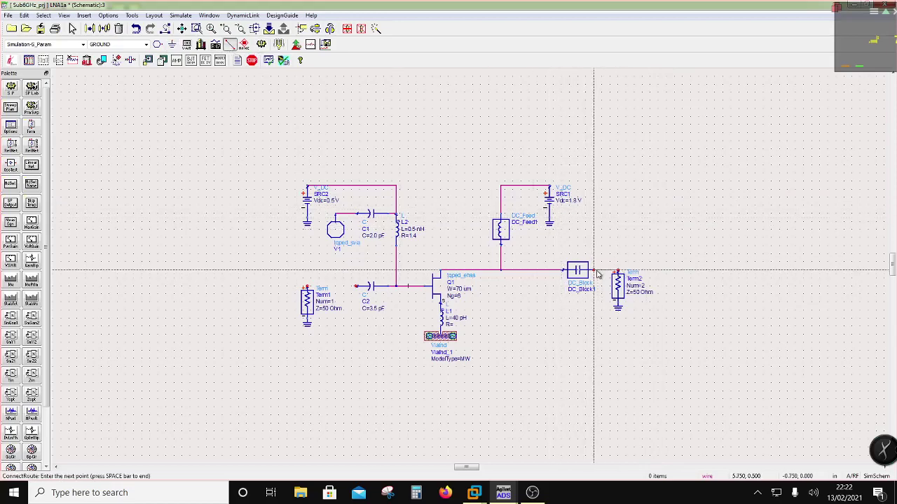
pyautogui.click(593, 270)
pyautogui.click(307, 287)
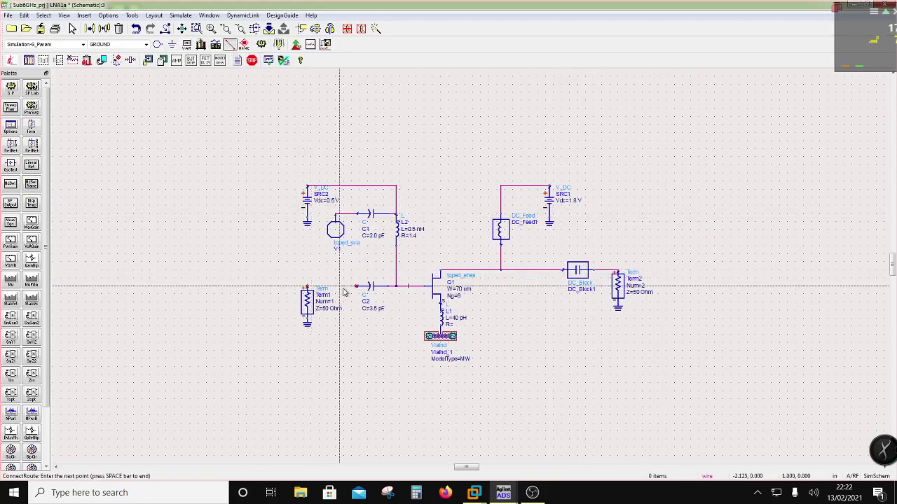
pyautogui.click(356, 286)
pyautogui.press('Escape')
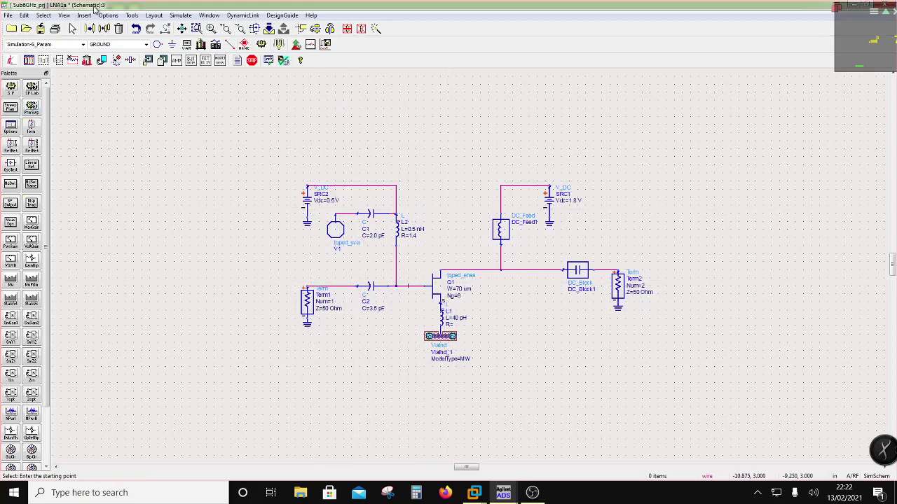
# - Place the tqped_include netlist component from the TriQuint_tqped library in the free area above the output Term
pyautogui.click(84, 46)
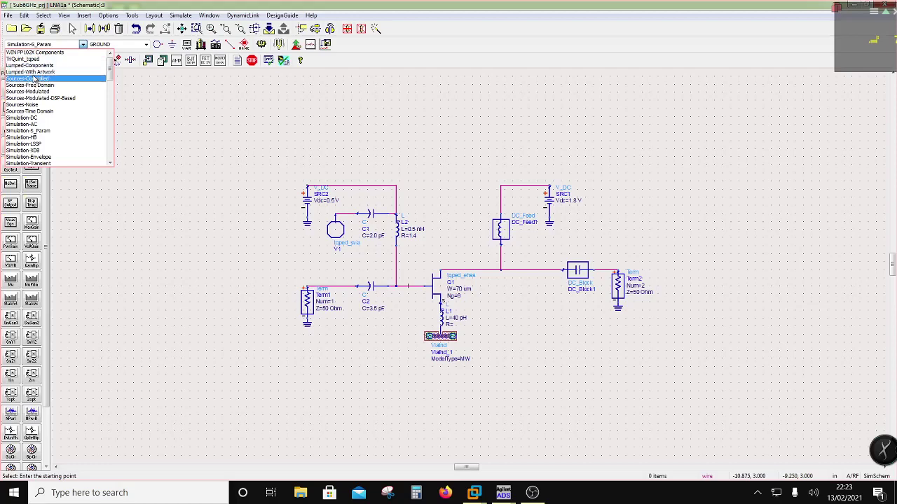
pyautogui.click(28, 59)
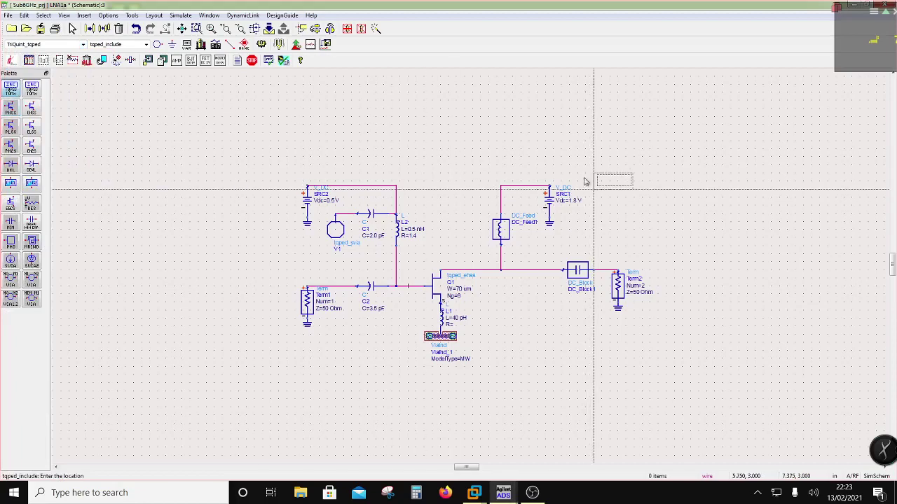
pyautogui.click(650, 175)
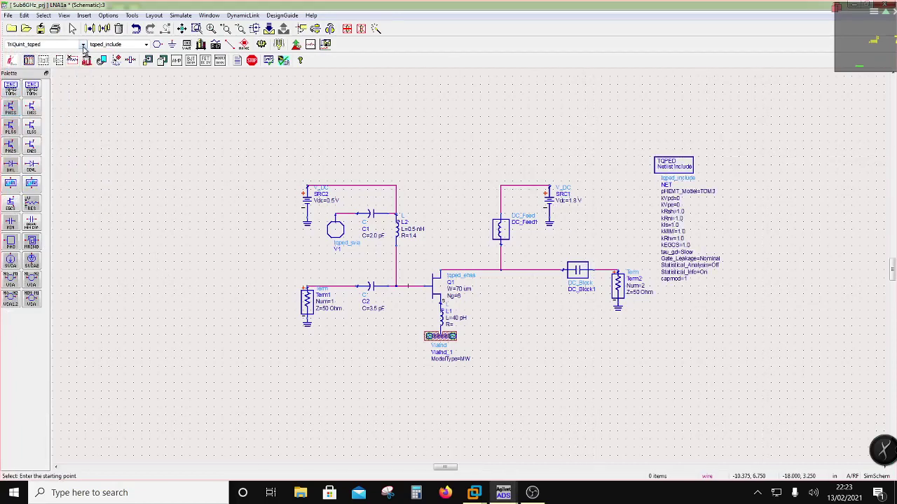
# - Place an S_Param simulation controller from Simulation-S_Param below the TQPED netlist include
pyautogui.click(83, 46)
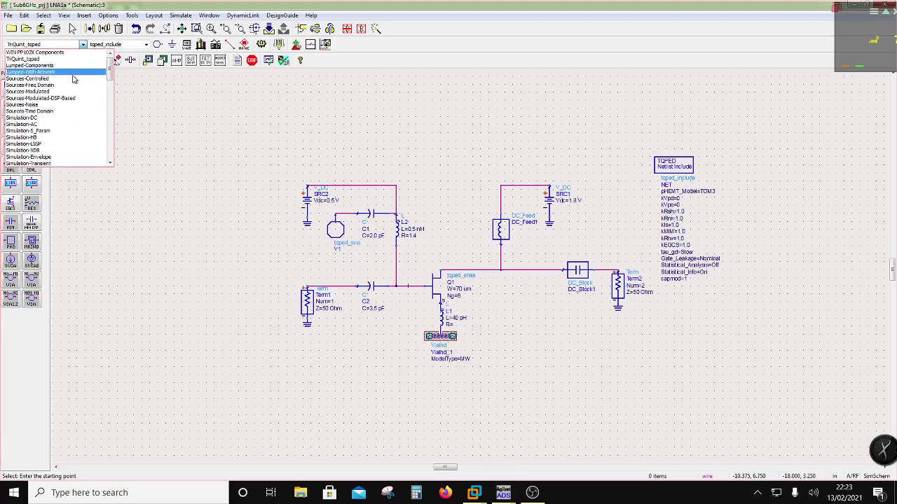
pyautogui.click(59, 132)
pyautogui.click(11, 88)
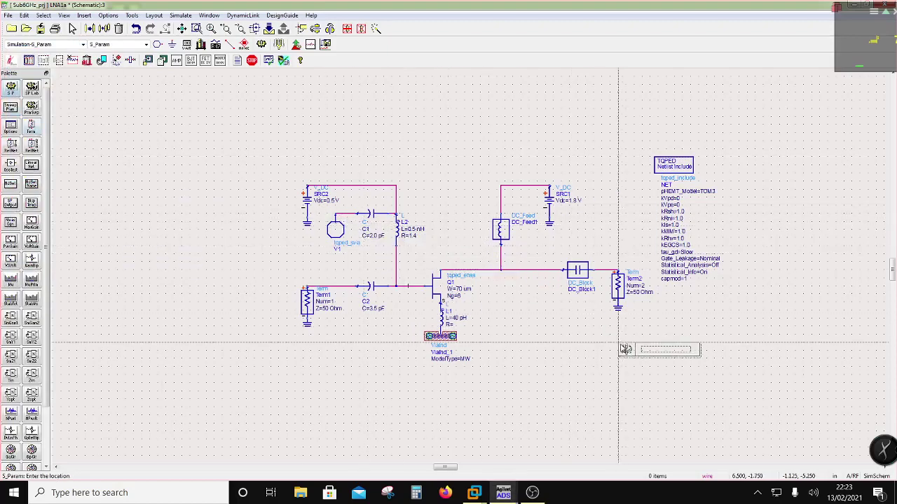
pyautogui.click(659, 313)
pyautogui.press('Escape')
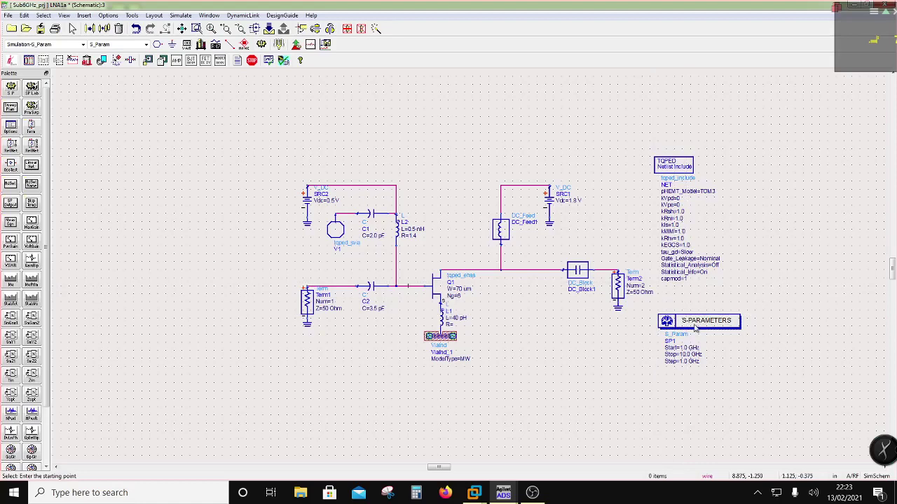
# - Set the S-parameter sweep to start at 5.95 GHz, stop at 7.15 GHz and use a 10 MHz step
pyautogui.doubleClick(695, 324)
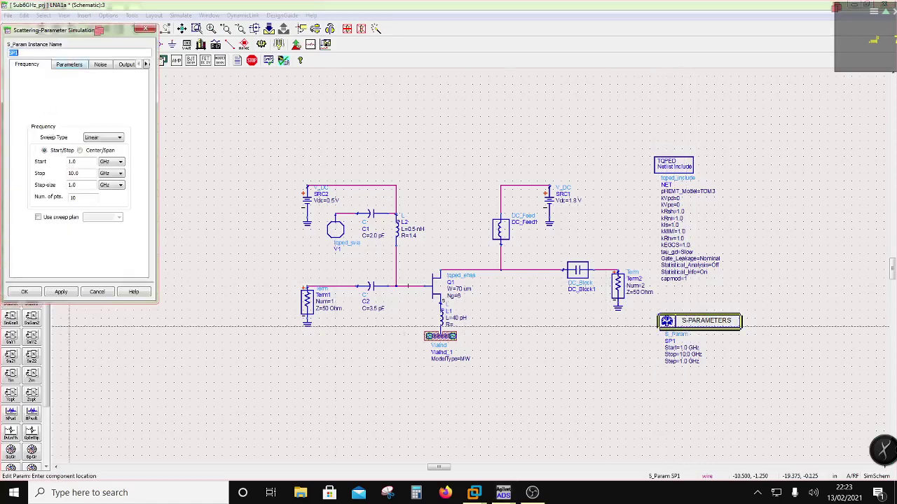
pyautogui.moveTo(74, 35); pyautogui.dragTo(262, 108)
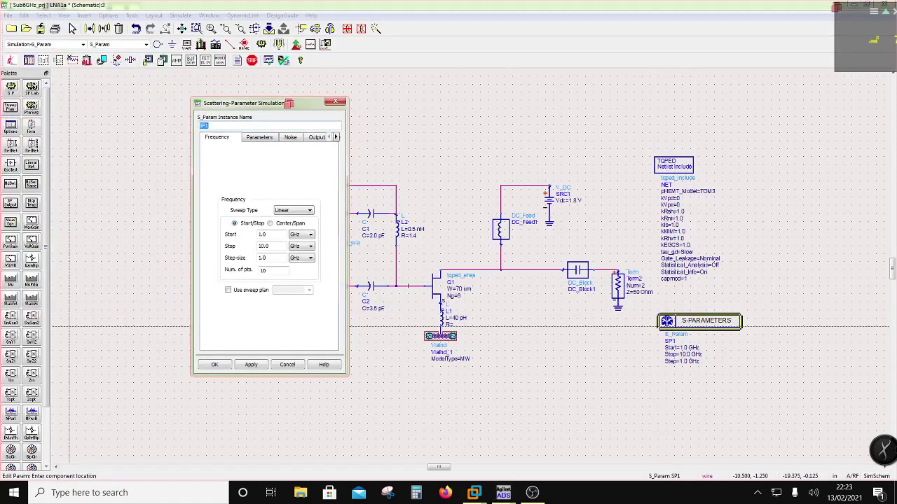
pyautogui.doubleClick(262, 234)
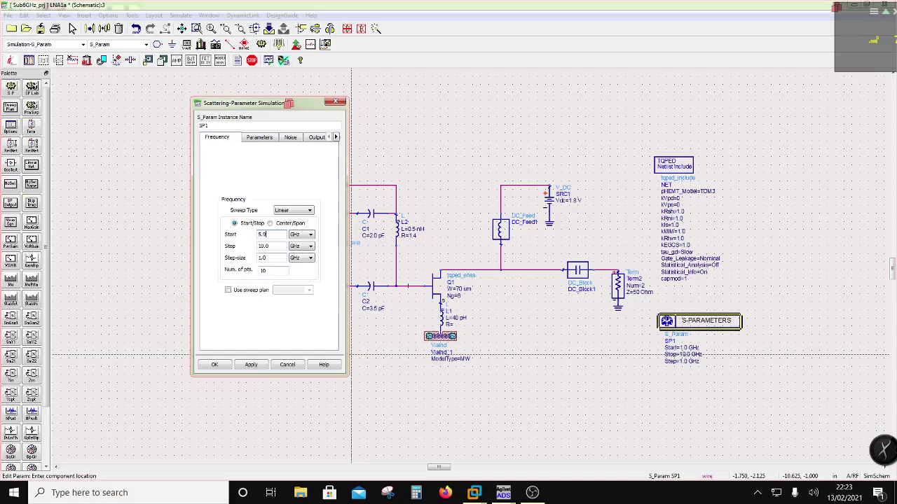
pyautogui.press('Tab')
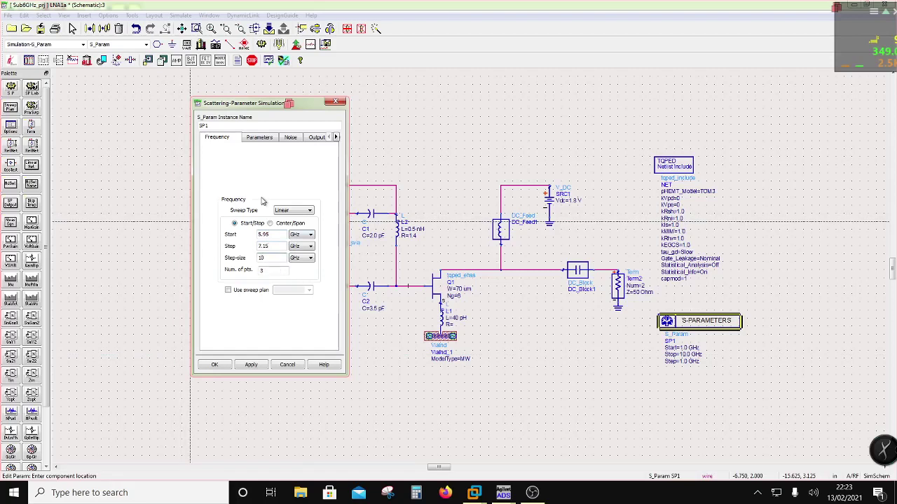
pyautogui.click(311, 258)
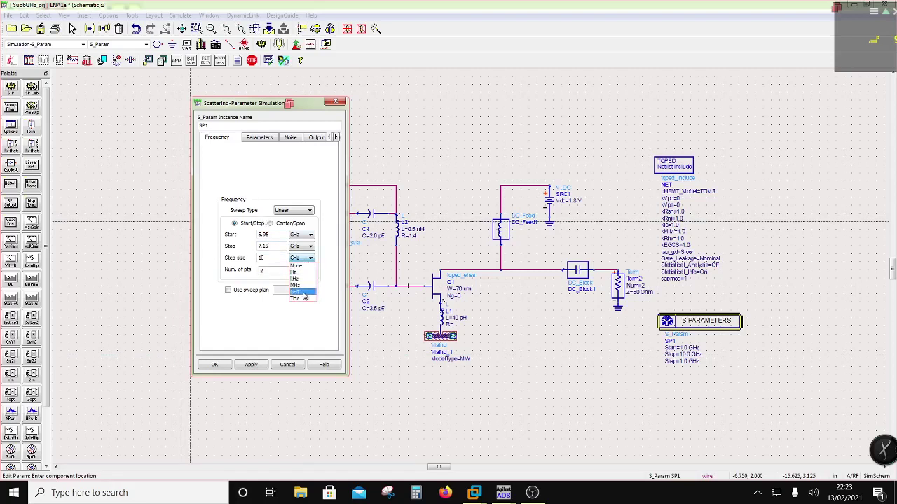
pyautogui.click(305, 288)
pyautogui.click(215, 364)
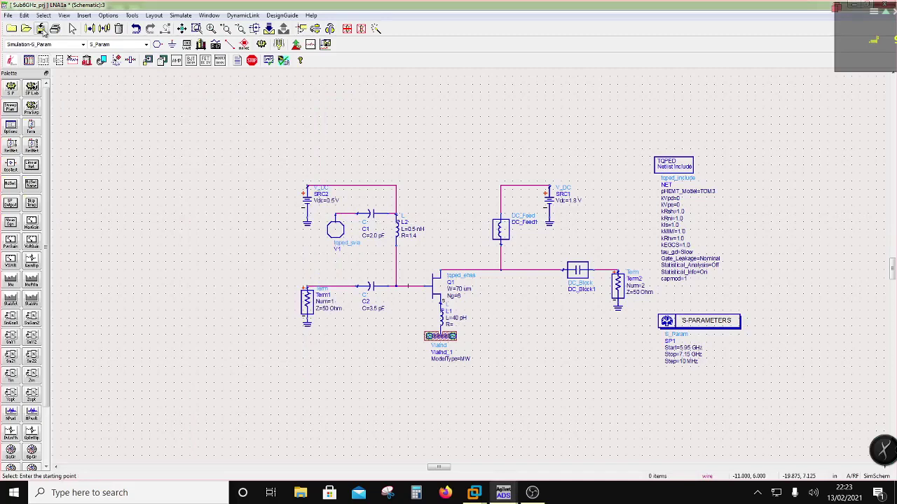
# - Enable noise calculation in the S-parameter simulation controller
pyautogui.doubleClick(694, 319)
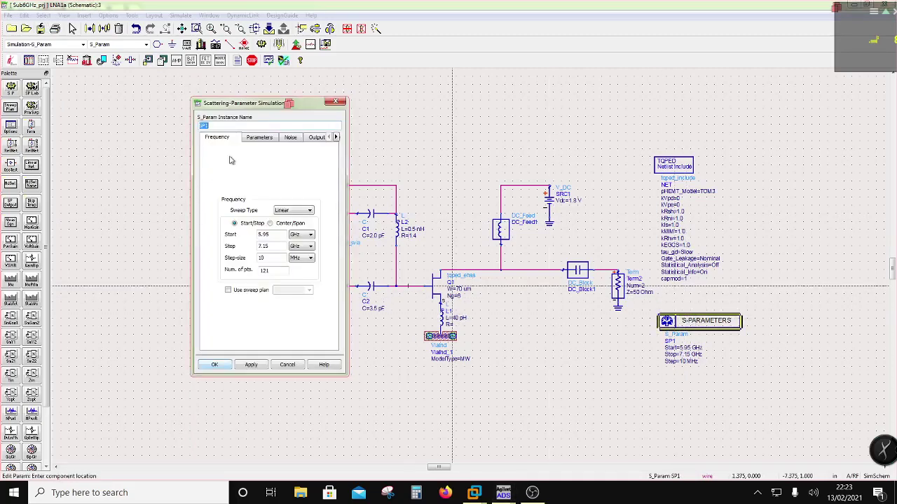
pyautogui.click(290, 138)
pyautogui.click(215, 199)
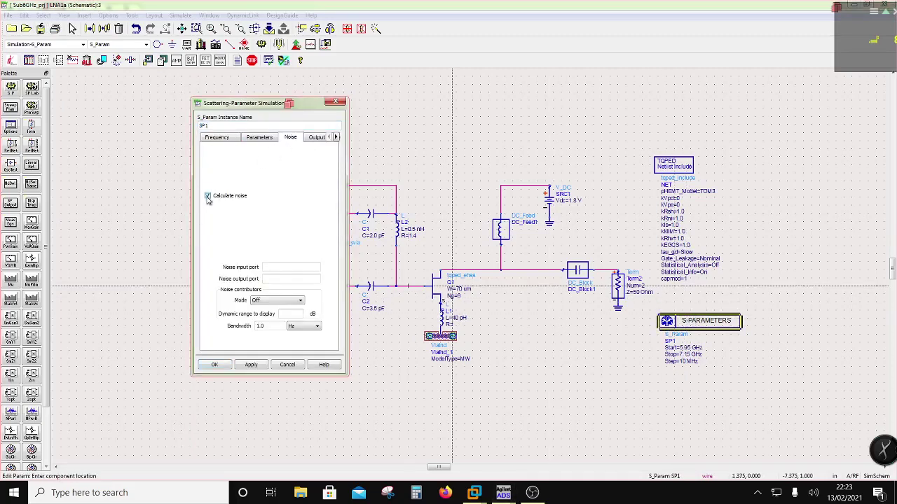
pyautogui.click(215, 365)
# - Place the S_StabCircle and L_StabCircle stability measurements side by side below the circuit, between the via and the S-parameter controller
pyautogui.scroll(-3, 12, 432)
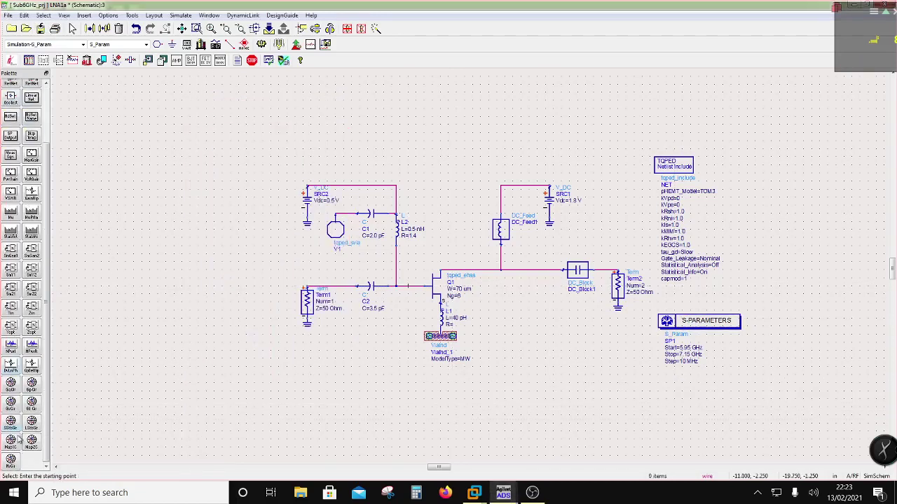
pyautogui.click(11, 424)
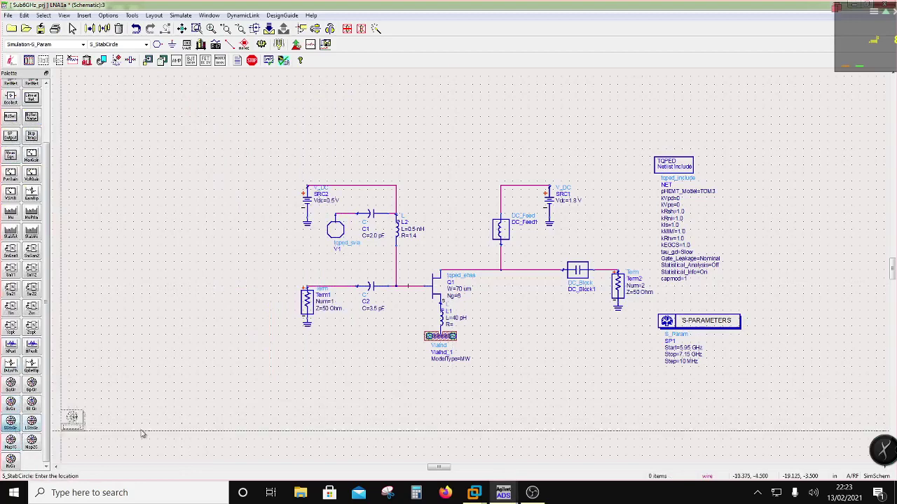
pyautogui.click(494, 357)
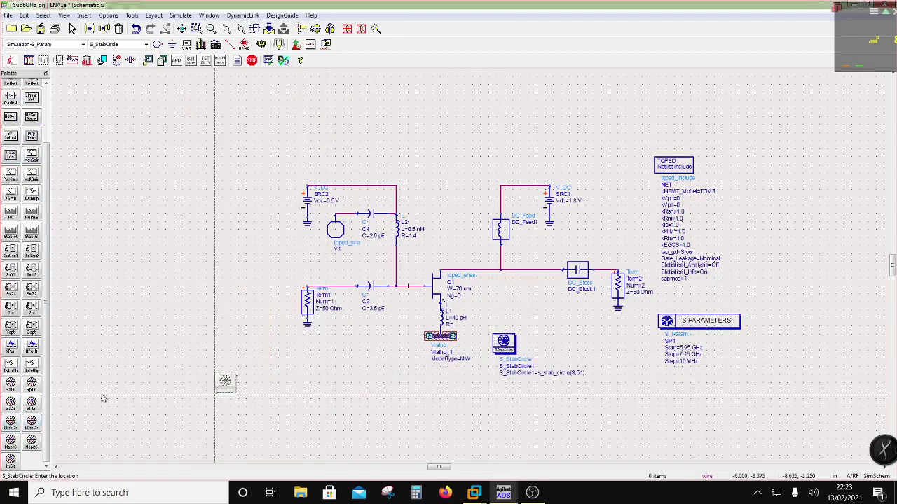
pyautogui.click(31, 424)
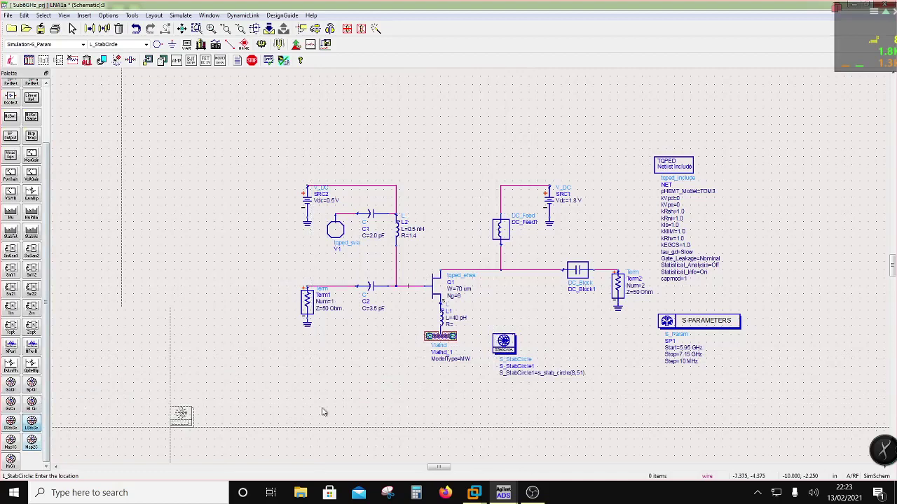
pyautogui.click(596, 358)
pyautogui.press('Escape')
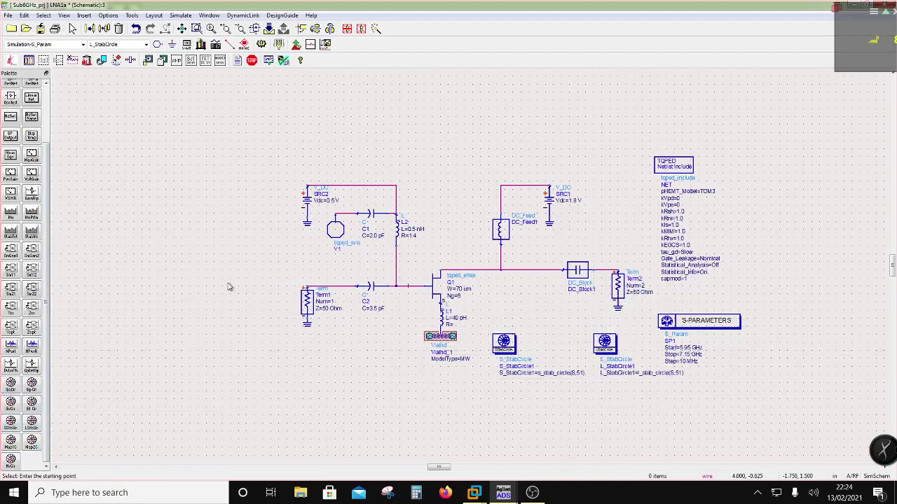
# - Save the schematic, run the S-parameter simulation and check the simulator's warning message
pyautogui.click(40, 29)
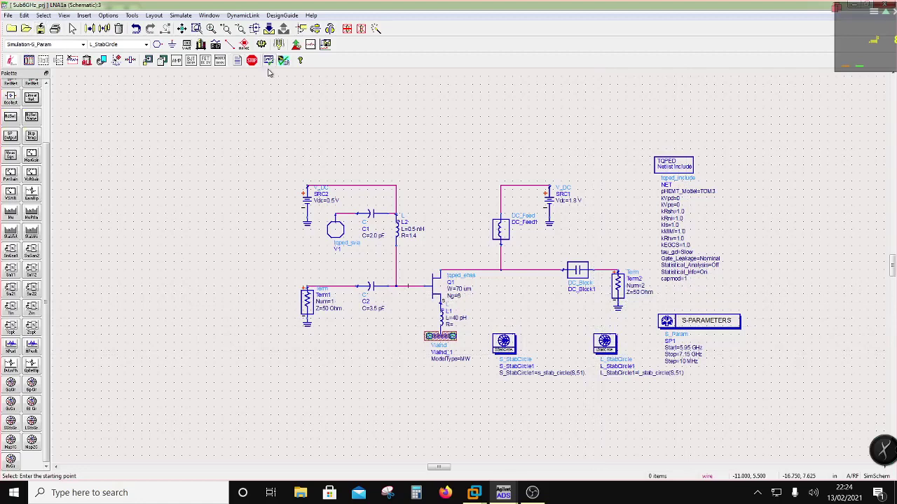
pyautogui.click(260, 44)
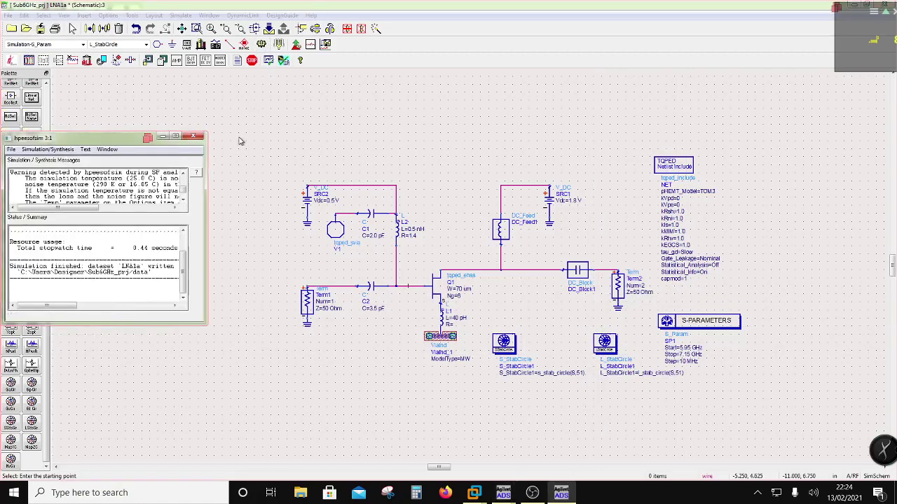
pyautogui.click(53, 188)
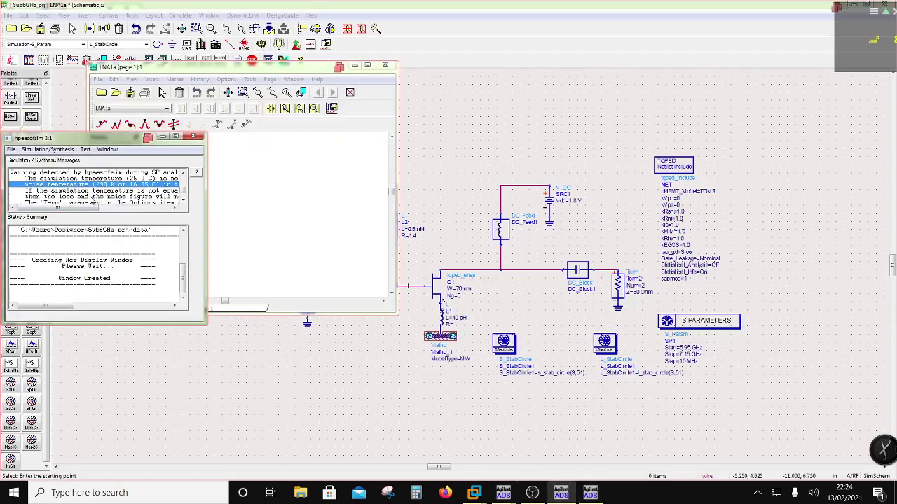
# - Place an Options controller beside the TQPED netlist include in the schematic
pyautogui.click(686, 414)
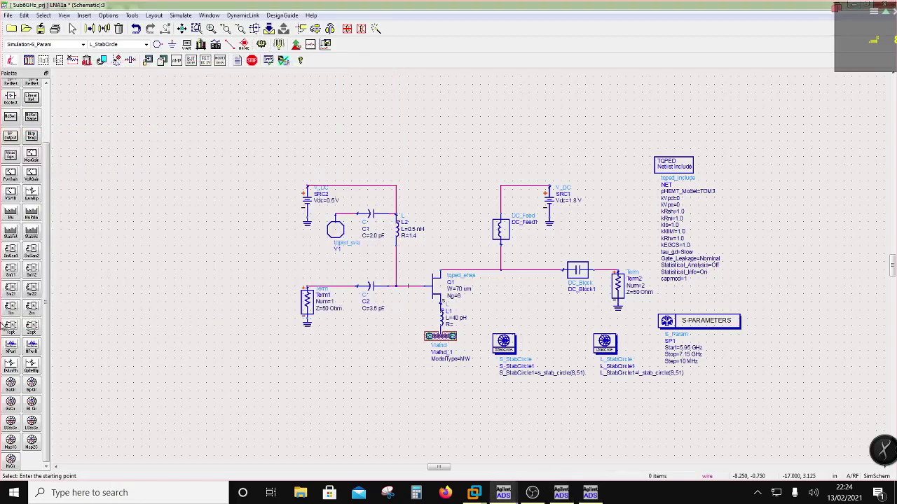
pyautogui.scroll(3, 49, 110)
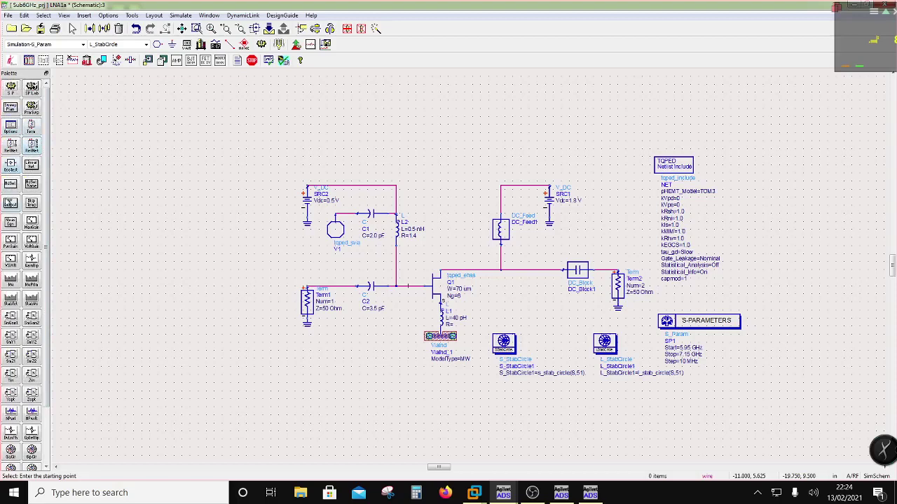
pyautogui.click(12, 131)
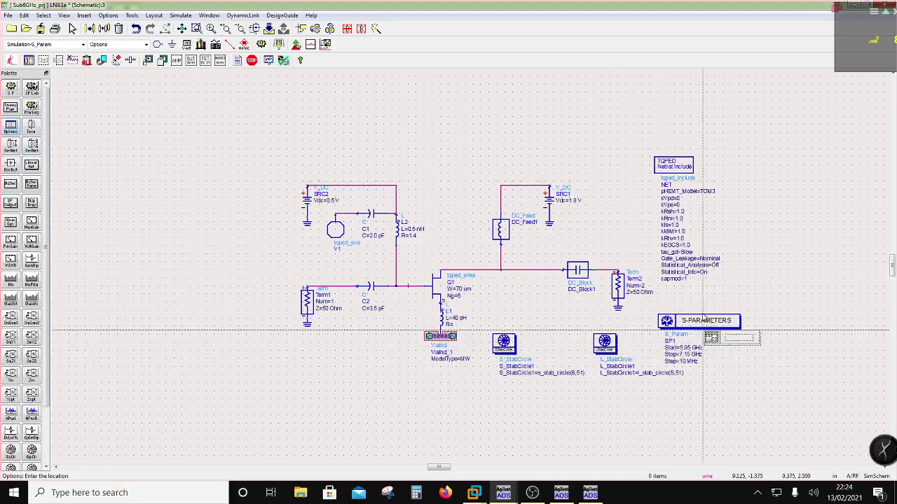
pyautogui.click(743, 160)
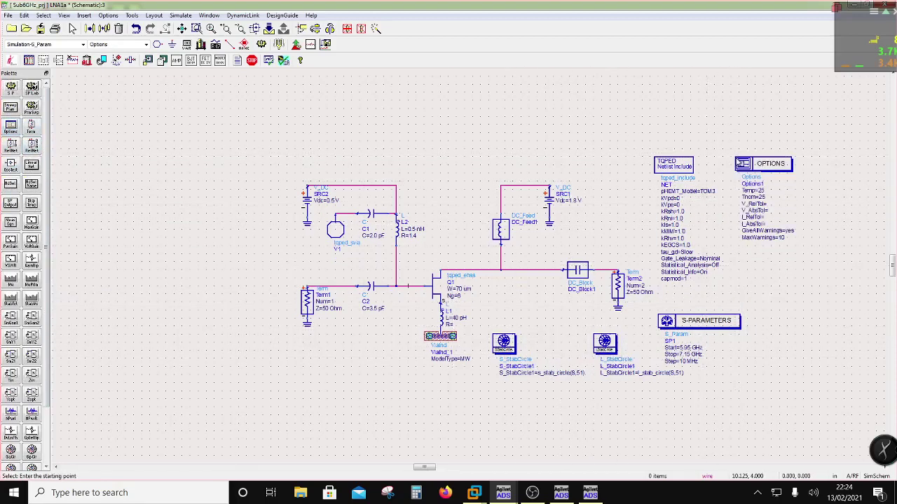
pyautogui.press('Escape')
# - Set both Temp and Tnom of the Options controller to 16.85
pyautogui.scroll(2, 766, 199)
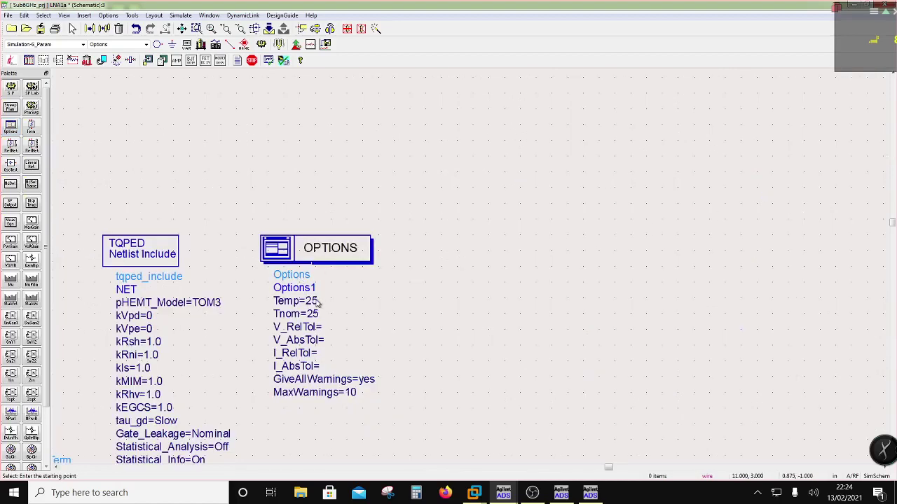
pyautogui.click(317, 304)
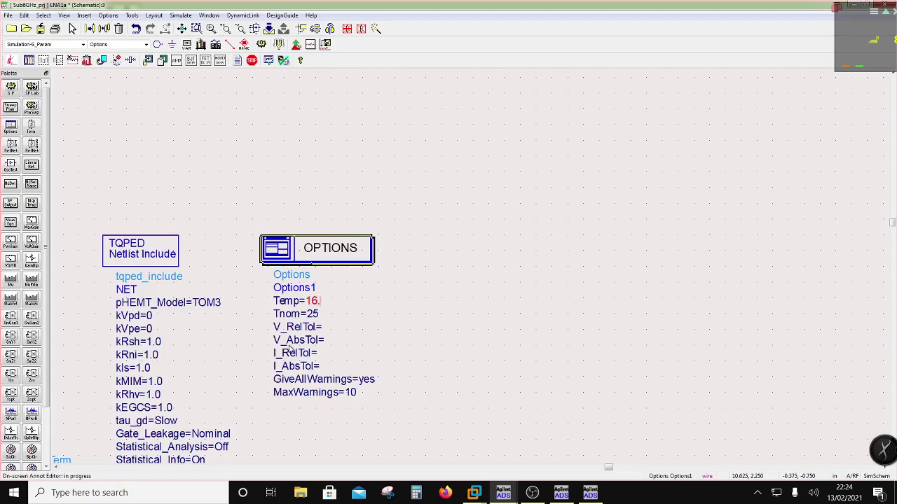
pyautogui.click(362, 325)
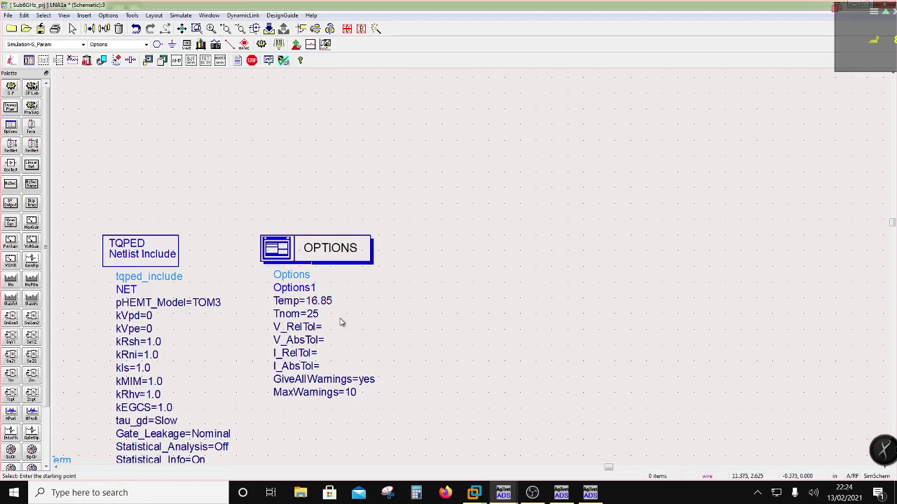
pyautogui.click(316, 315)
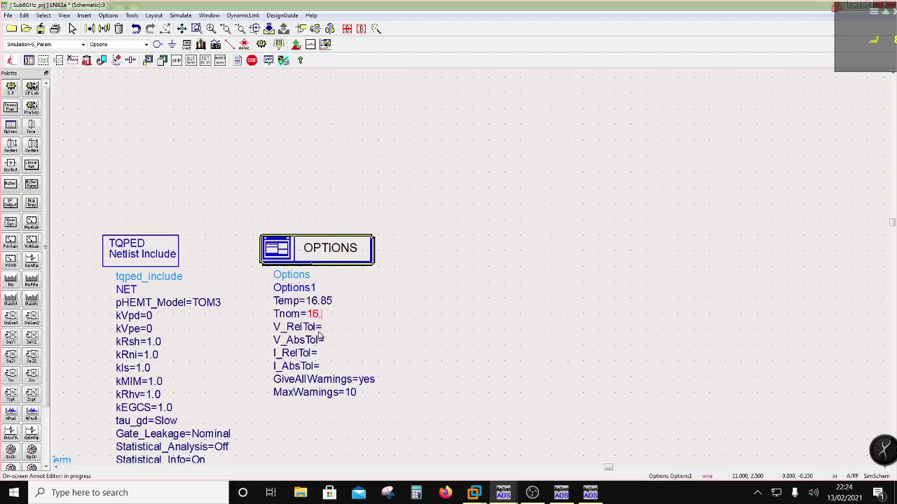
pyautogui.write('16.85')
pyautogui.click(403, 330)
pyautogui.click(532, 493)
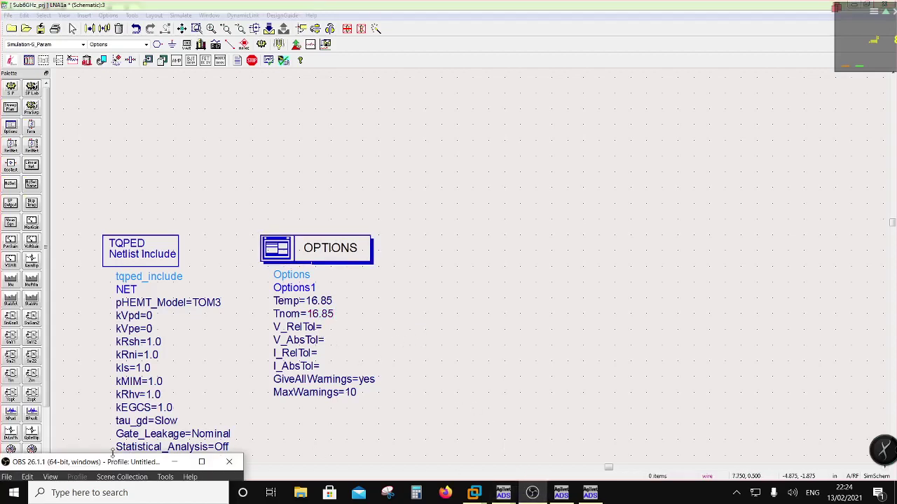
pyautogui.moveTo(114, 457)
pyautogui.mouseDown()
pyautogui.moveTo(134, 304)
pyautogui.moveTo(115, 473)
pyautogui.mouseUp()
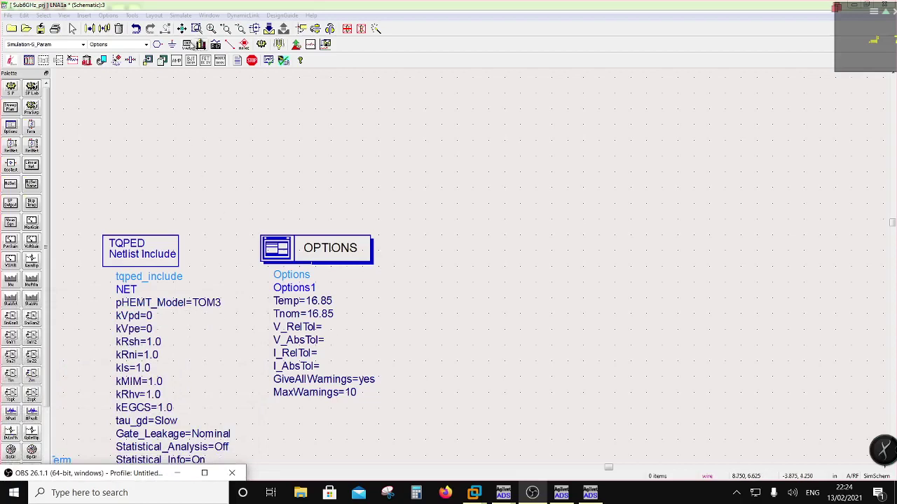
# - Save the schematic, rerun the S-parameter simulation and review the remaining simulator warnings
pyautogui.click(182, 28)
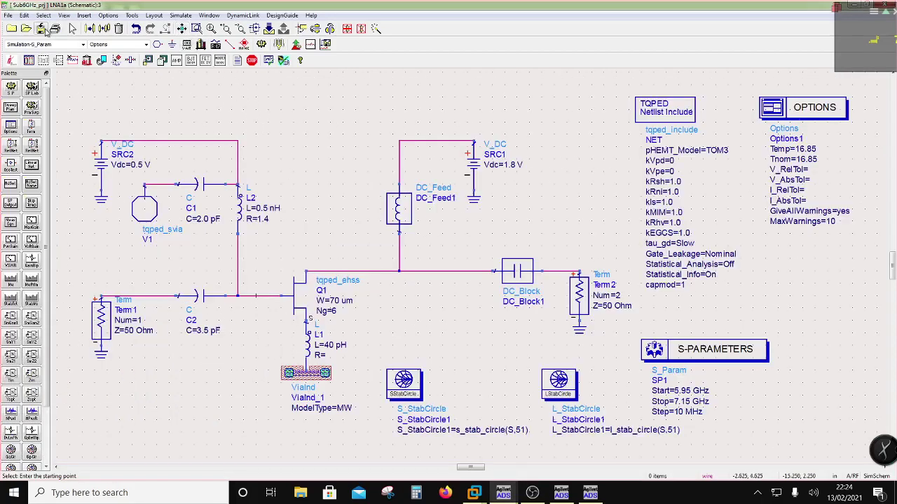
pyautogui.click(261, 44)
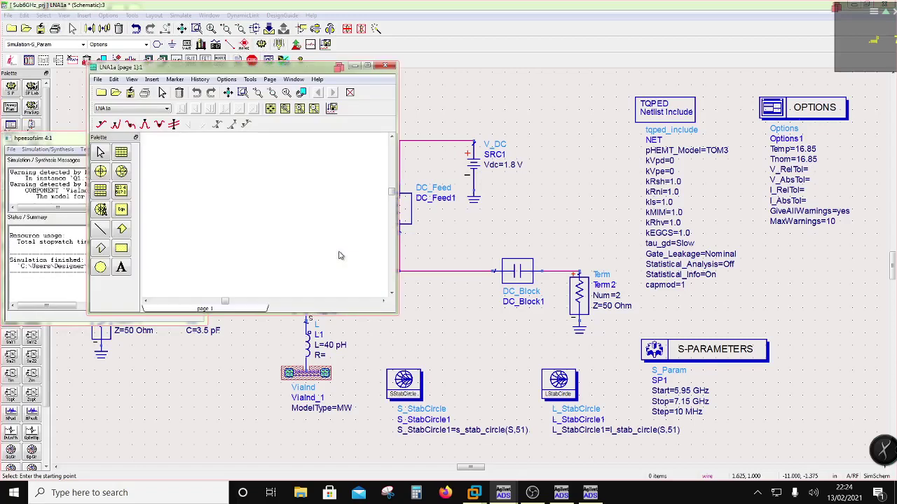
pyautogui.click(34, 180)
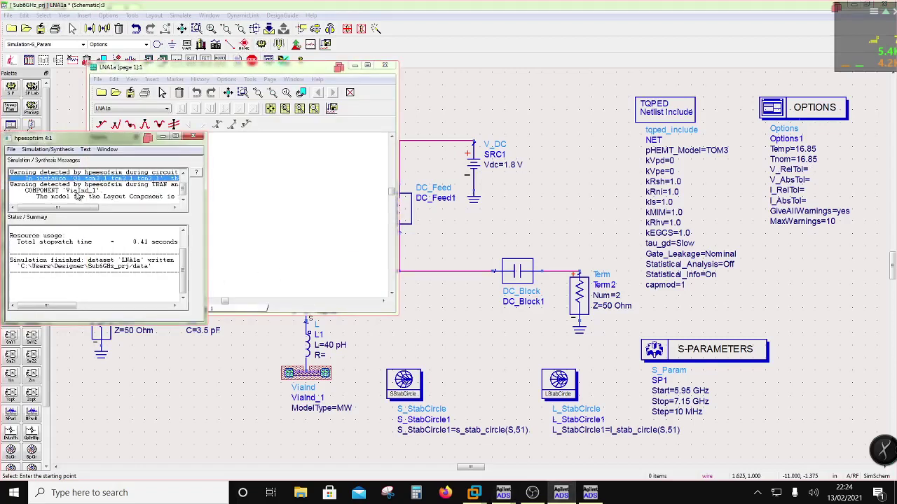
pyautogui.moveTo(93, 207); pyautogui.dragTo(22, 208)
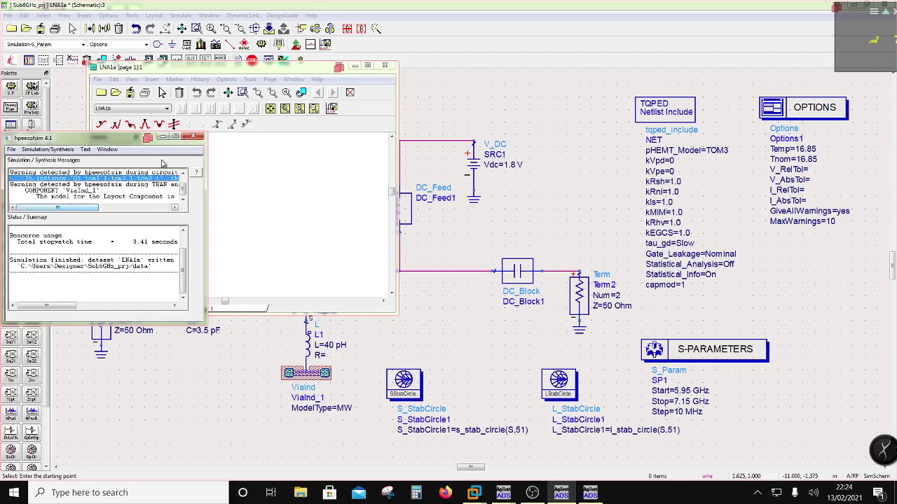
# - Enlarge the LNA1a data display window and plot S(1,1) and S(2,2) on a Smith chart
pyautogui.moveTo(221, 72); pyautogui.dragTo(275, 58)
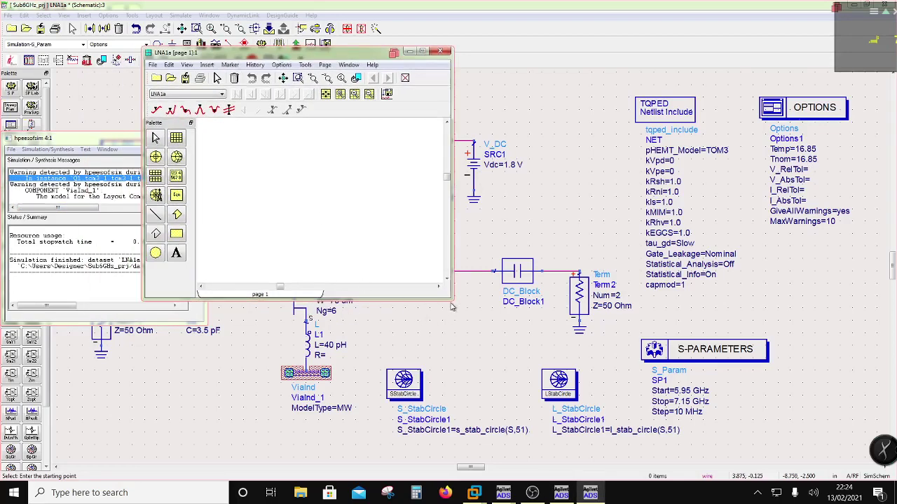
pyautogui.moveTo(452, 301); pyautogui.dragTo(732, 460)
pyautogui.click(176, 157)
pyautogui.click(274, 174)
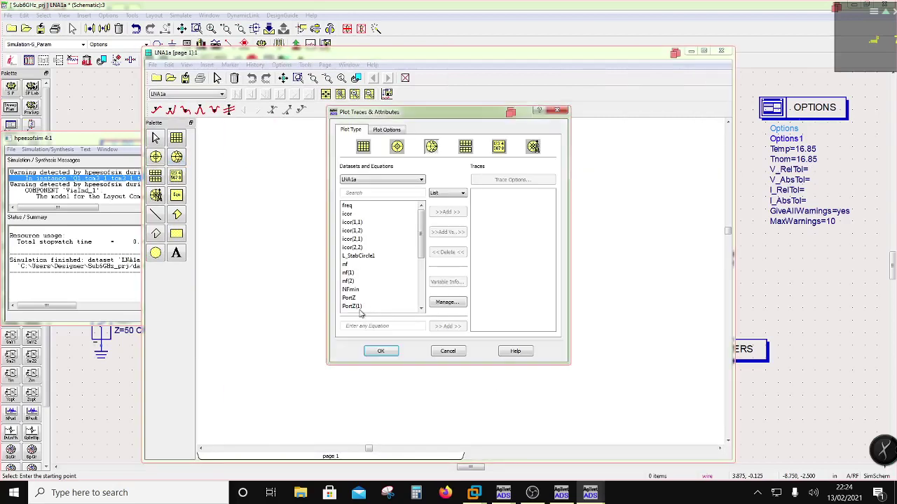
pyautogui.scroll(-4, 363, 289)
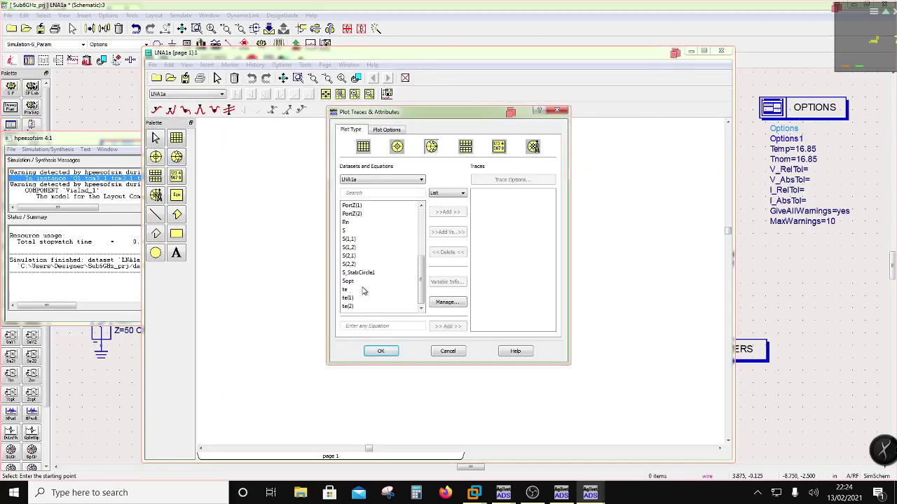
pyautogui.click(349, 239)
pyautogui.click(448, 211)
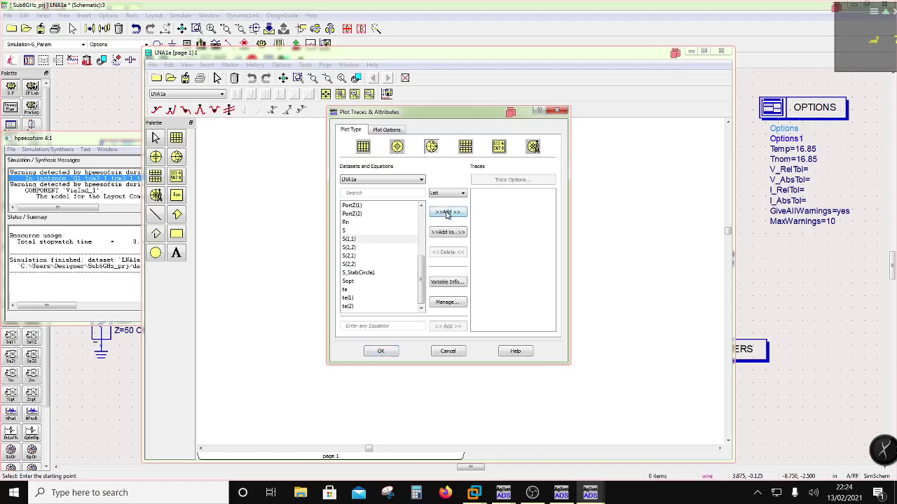
pyautogui.click(354, 265)
pyautogui.click(448, 212)
pyautogui.click(389, 350)
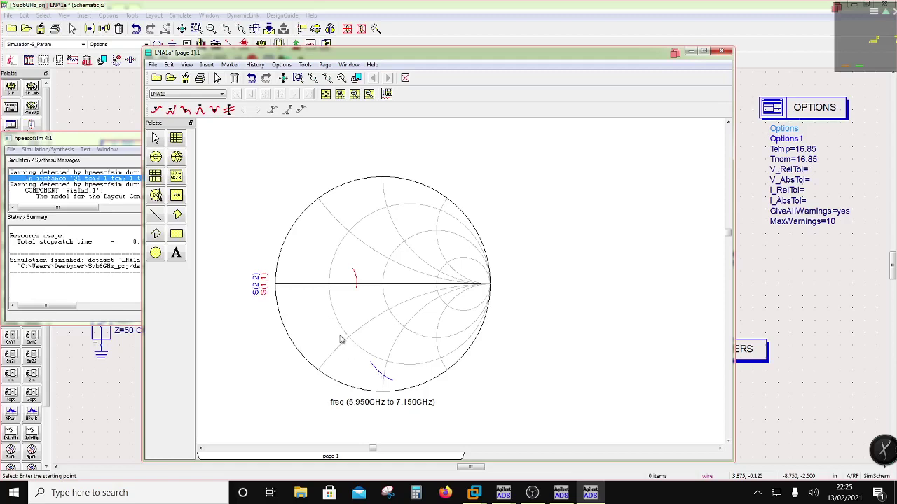
# - Shift the DC_Feed, its connecting wire and the 1.8 V supply away from the transistor to free space on the drain line
pyautogui.hotkey('alt', 'Tab')
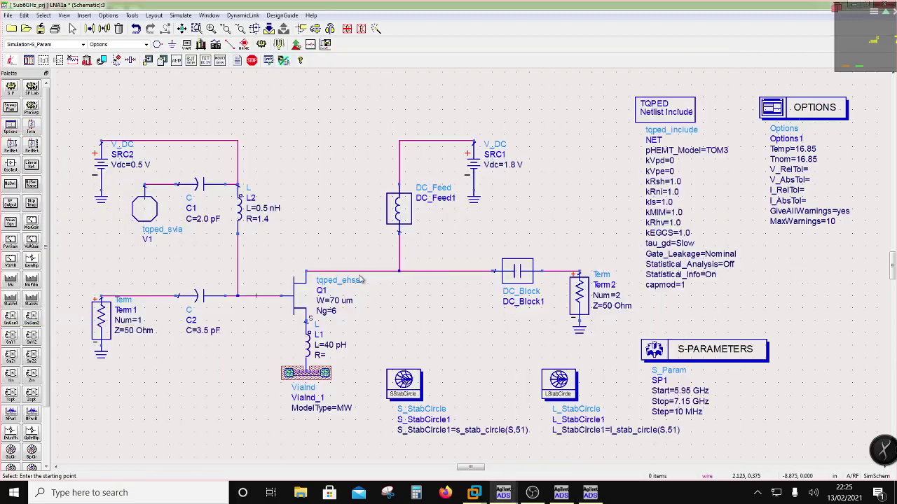
pyautogui.moveTo(362, 154); pyautogui.dragTo(438, 250)
pyautogui.moveTo(405, 219); pyautogui.dragTo(436, 207)
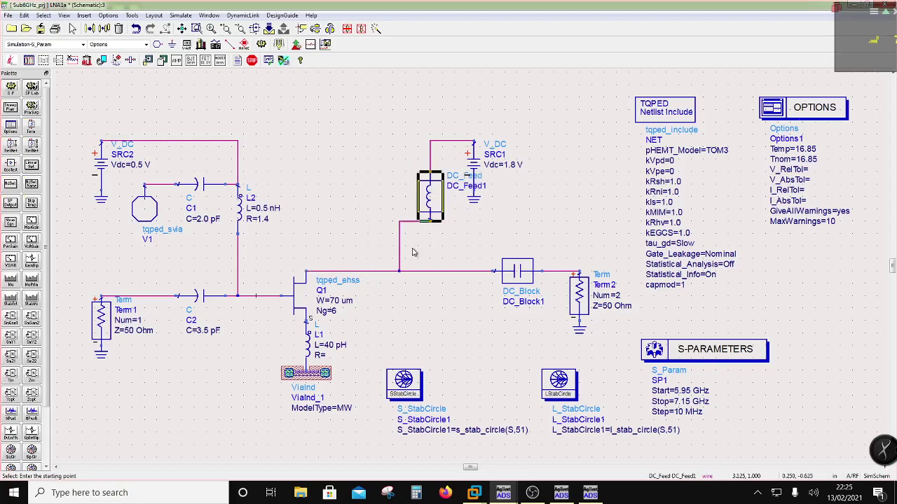
pyautogui.click(402, 254)
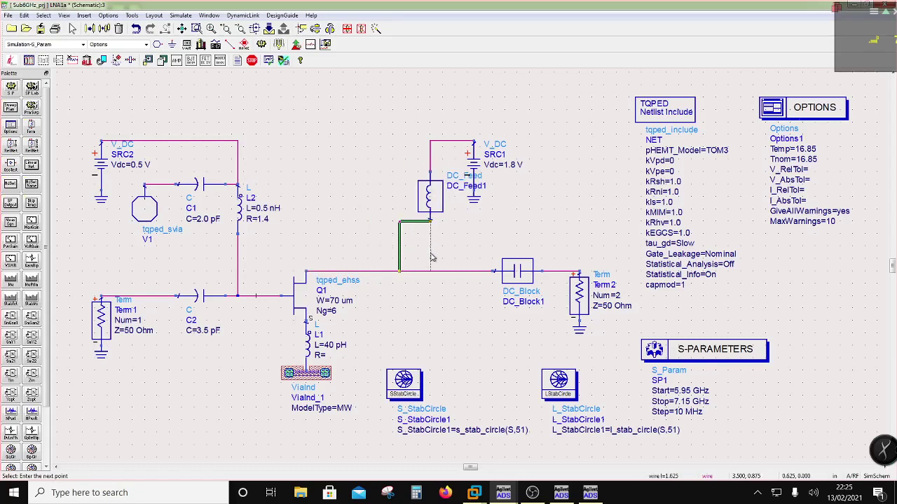
pyautogui.click(432, 258)
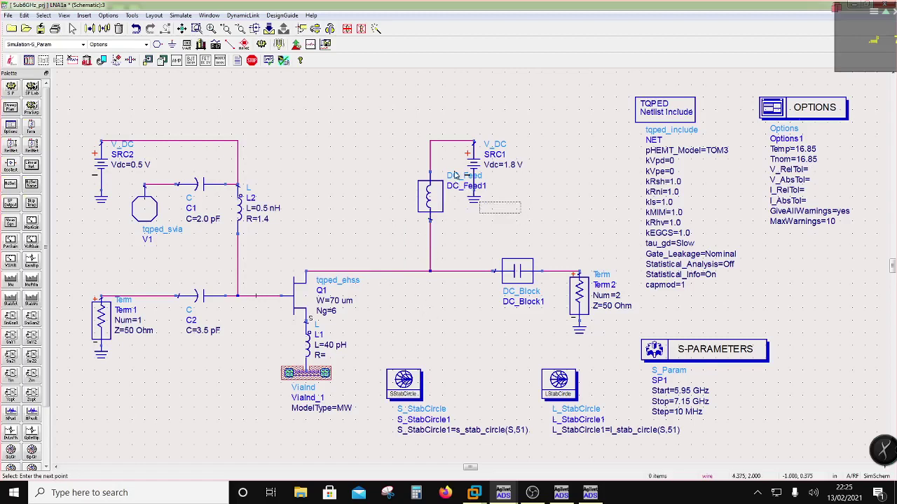
pyautogui.click(475, 172)
pyautogui.click(515, 166)
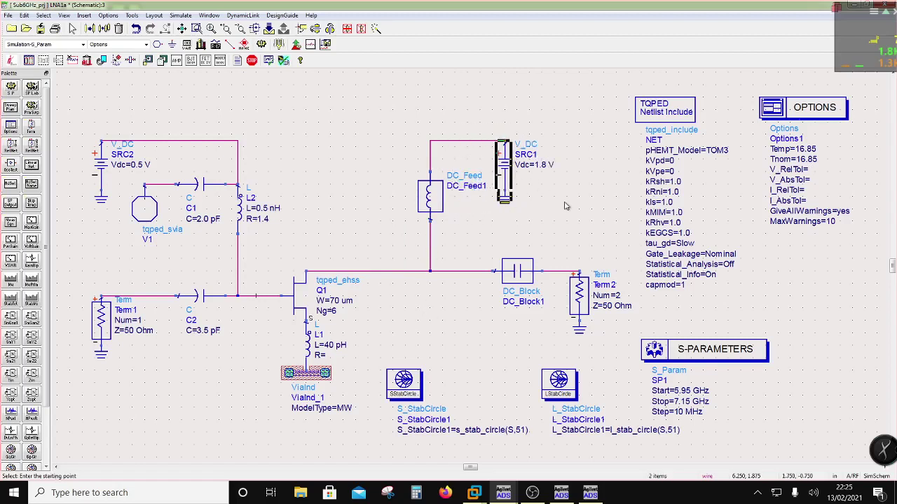
# - Insert a lumped inductor in series on the drain wire between transistor Q1 and the DC_Feed junction
pyautogui.click(382, 275)
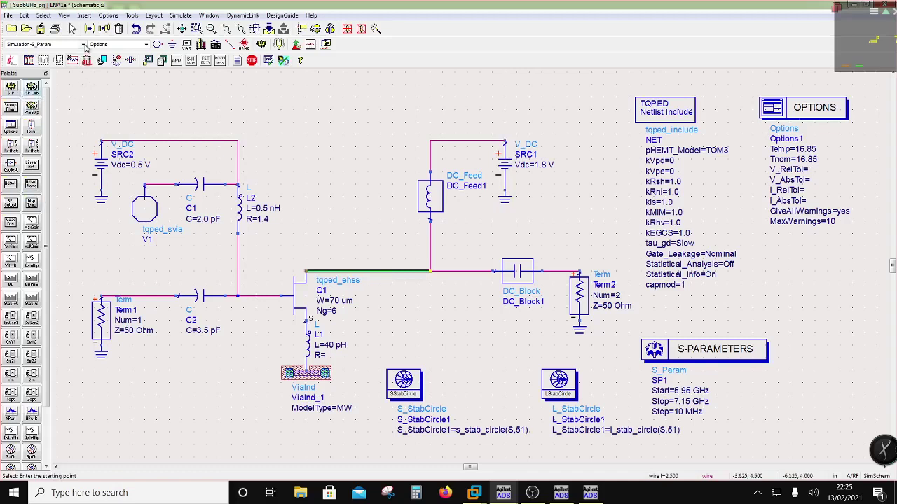
pyautogui.click(84, 45)
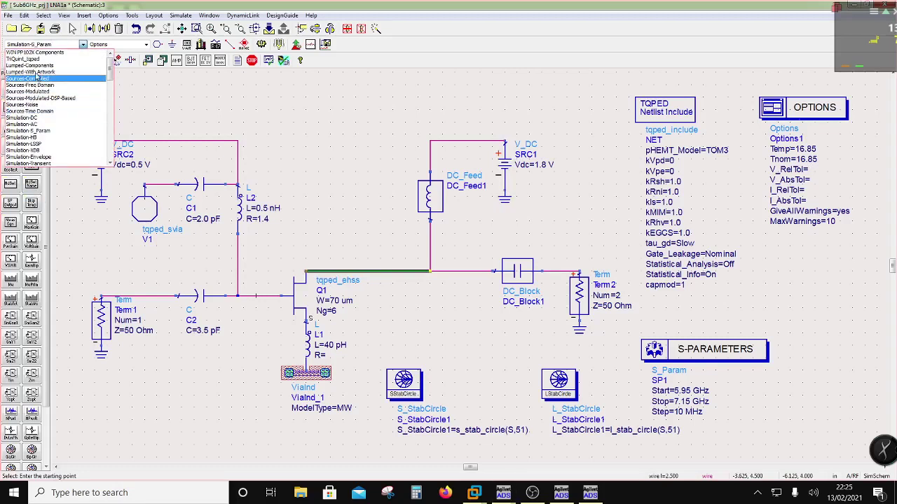
pyautogui.click(39, 70)
pyautogui.click(12, 106)
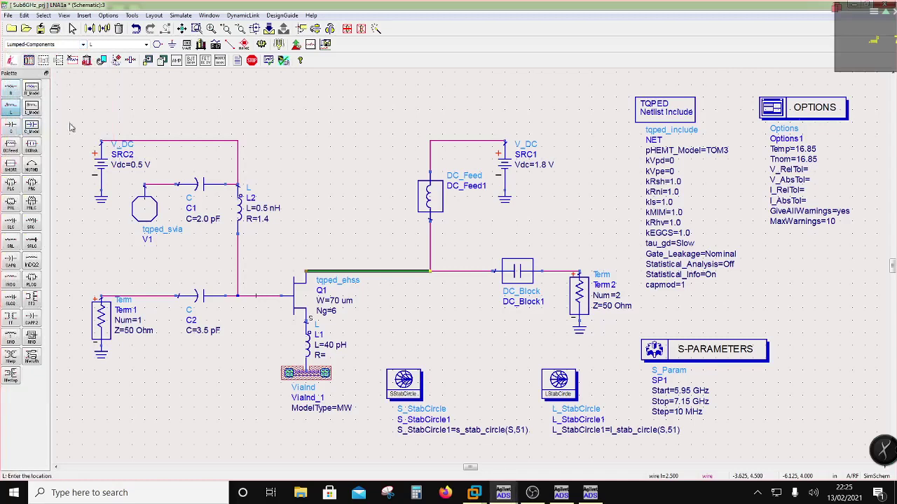
pyautogui.click(371, 272)
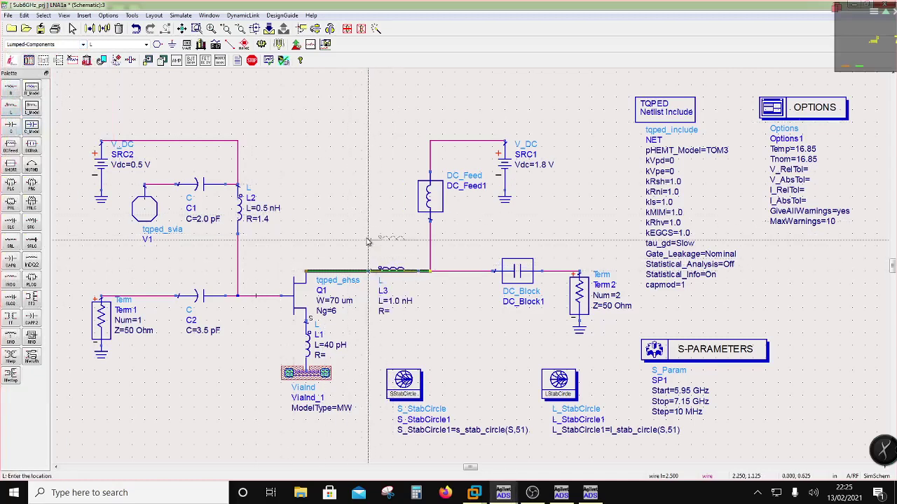
pyautogui.press('Escape')
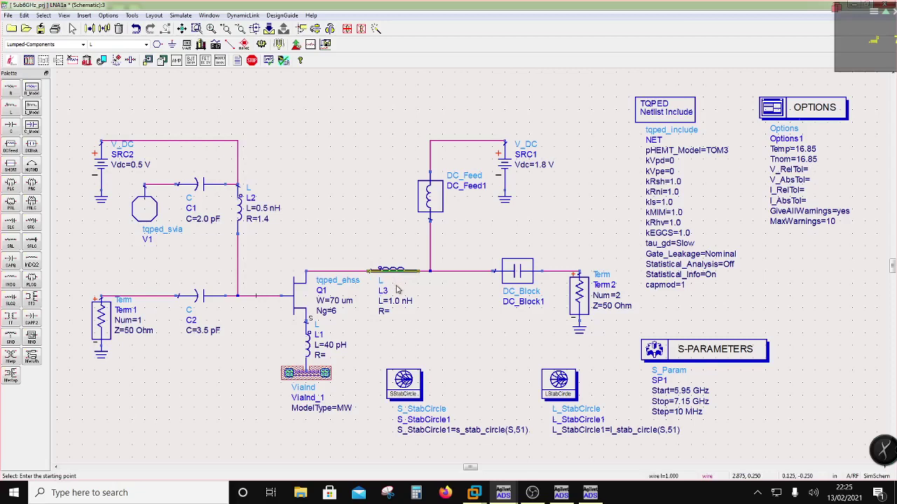
# - Set the drain inductor L3 to an inductance of 0.8 nH and a resistance of 1.4
pyautogui.click(397, 301)
pyautogui.click(396, 302)
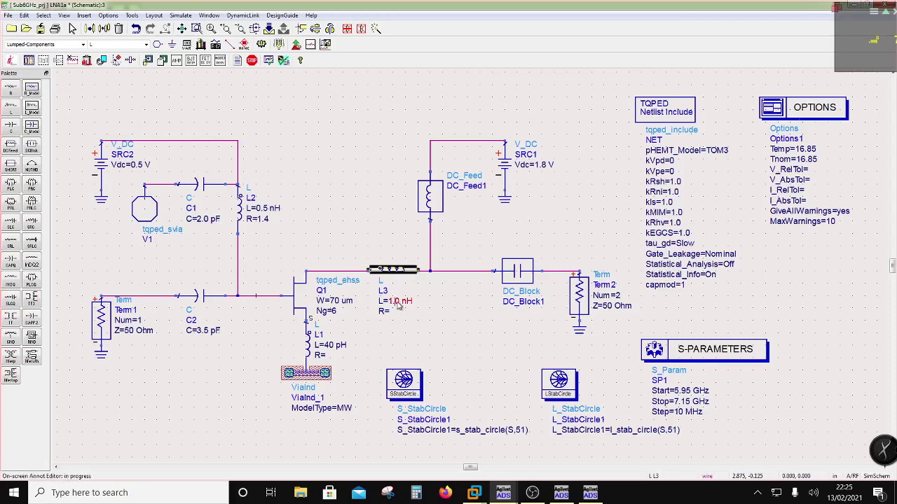
pyautogui.click(400, 303)
pyautogui.press('BackSpace')
pyautogui.press('BackSpace')
pyautogui.click(389, 317)
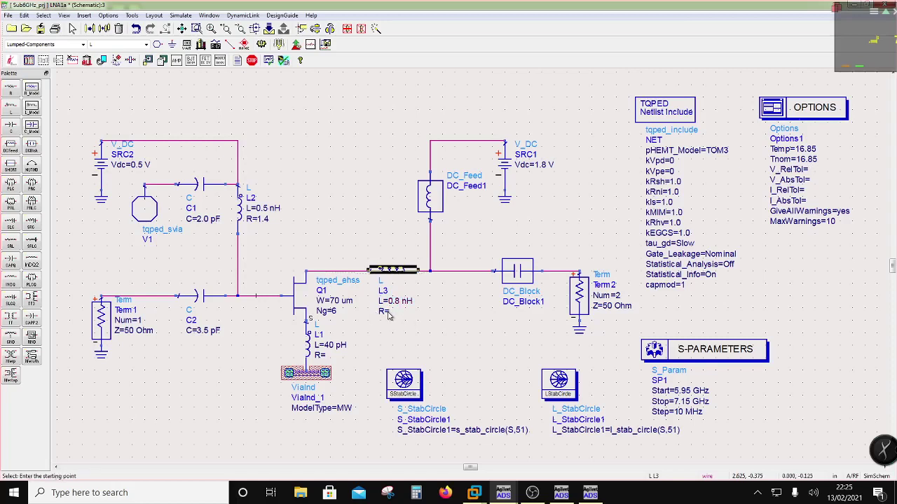
pyautogui.click(388, 315)
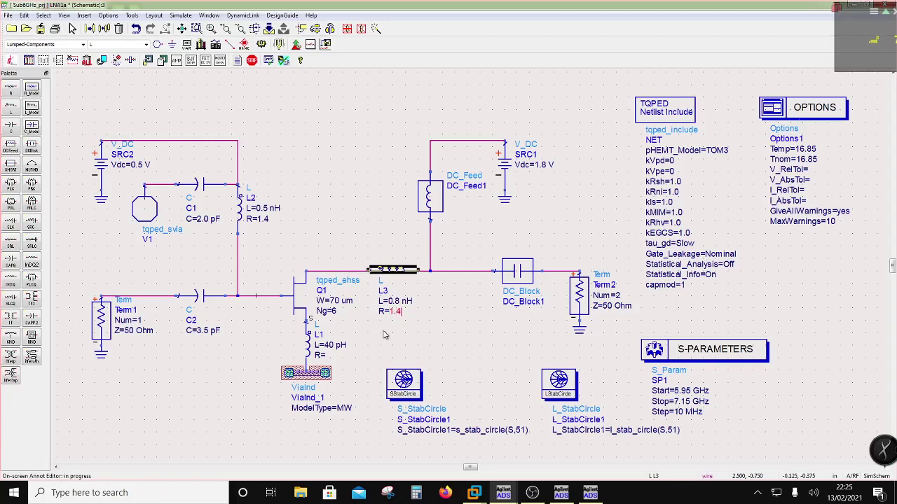
pyautogui.click(439, 337)
# - Save the schematic, rerun the simulation and compare the updated S(1,1) and S(2,2) curves with the circuit
pyautogui.click(40, 31)
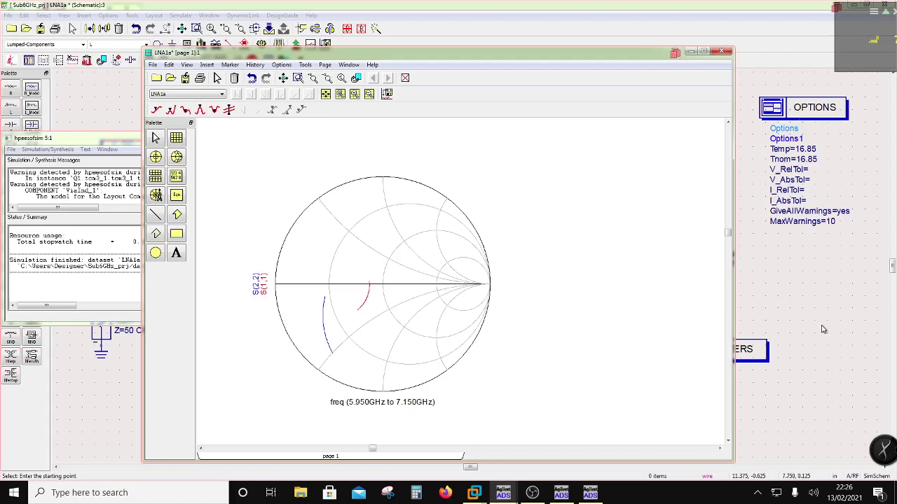
pyautogui.click(737, 301)
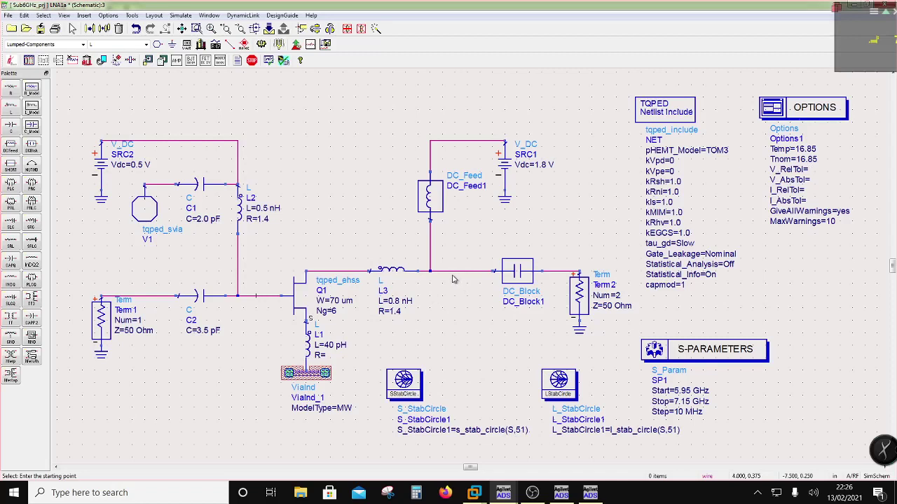
pyautogui.click(589, 494)
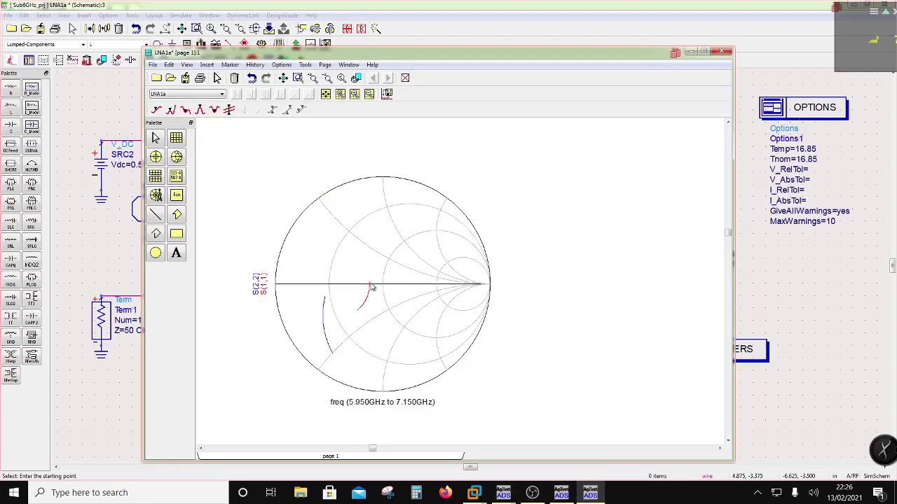
# - Move the S-PARAMETERS block clear of the netlist include text and enable tuning for the inductance of source inductor L1
pyautogui.click(757, 308)
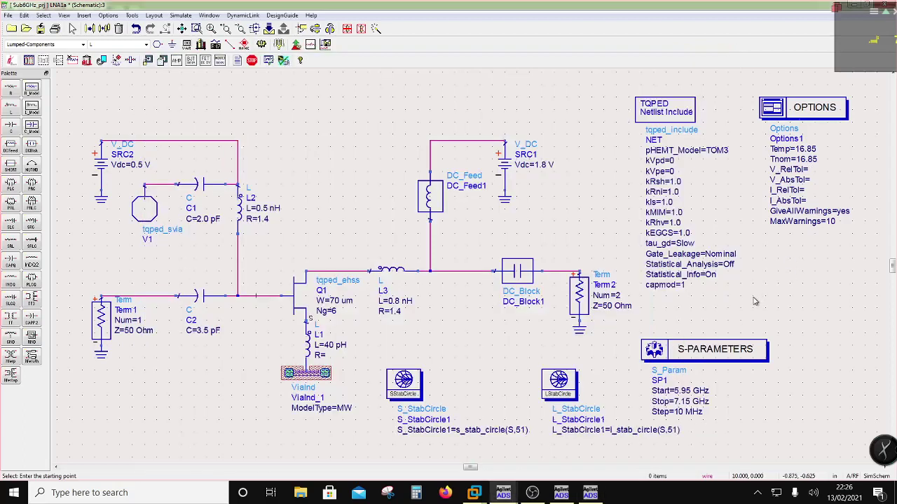
pyautogui.moveTo(725, 360); pyautogui.dragTo(756, 354)
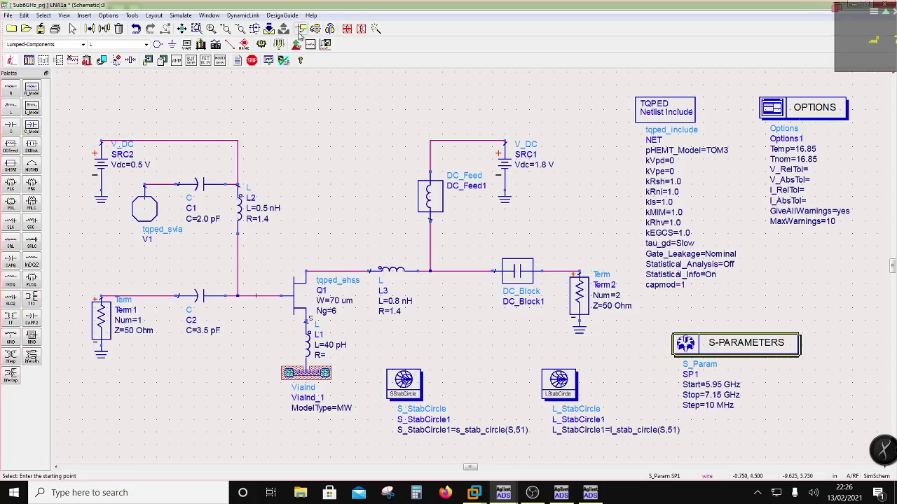
pyautogui.click(279, 43)
pyautogui.click(329, 345)
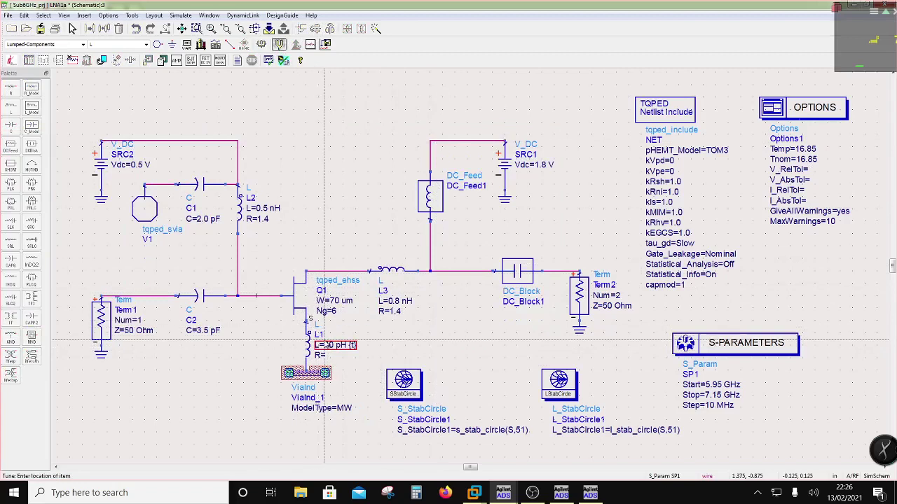
# - Rerun the simulation of the LNA1a schematic and annotate its DC solution on the circuit
pyautogui.click(181, 15)
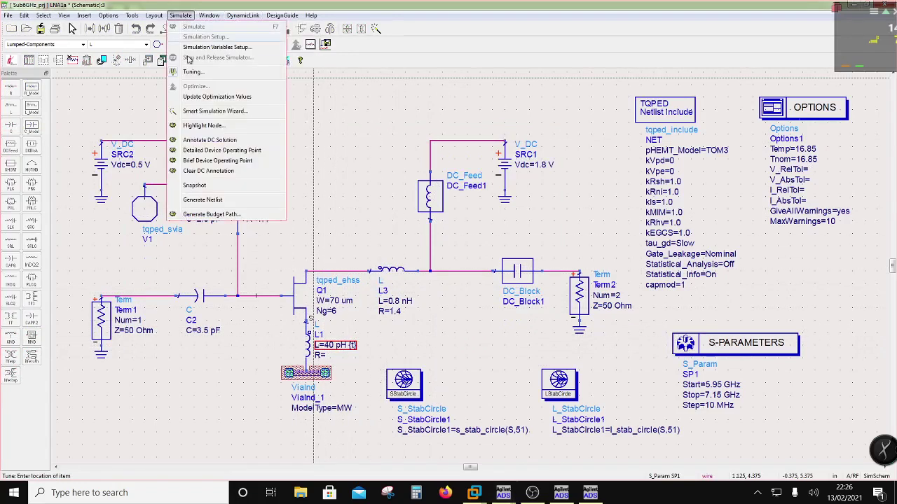
pyautogui.click(211, 139)
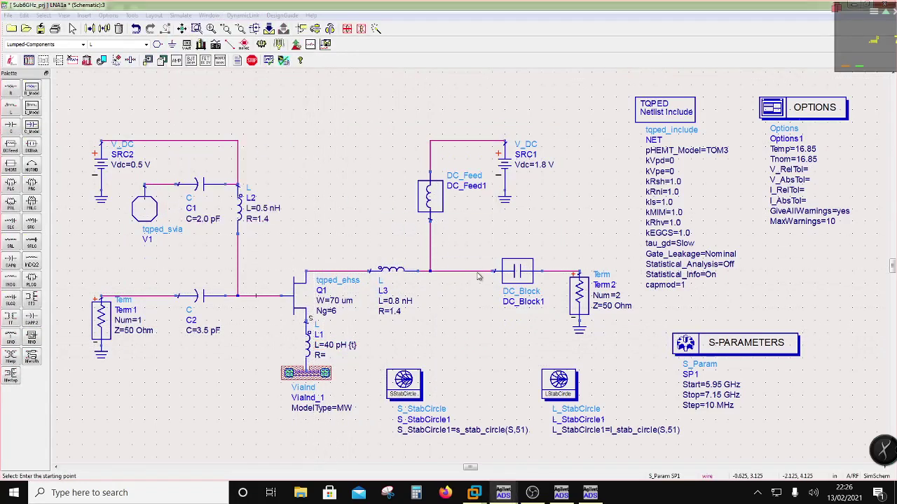
pyautogui.click(135, 163)
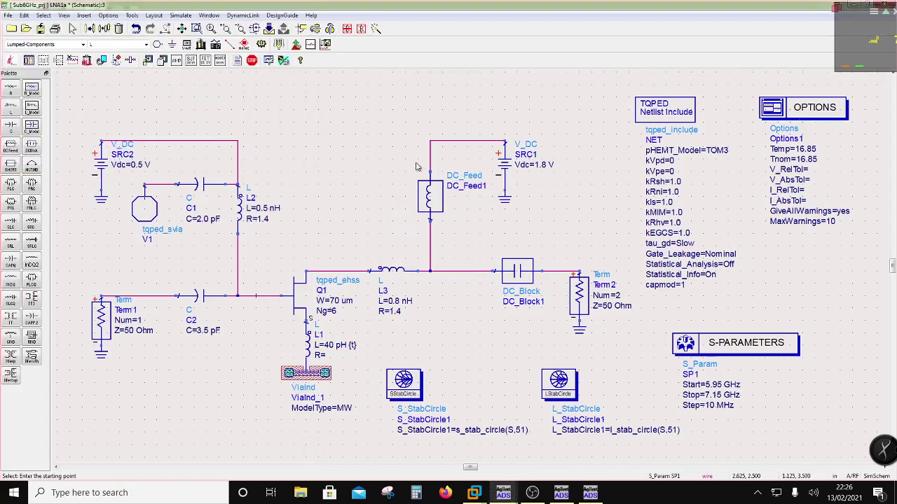
pyautogui.click(590, 492)
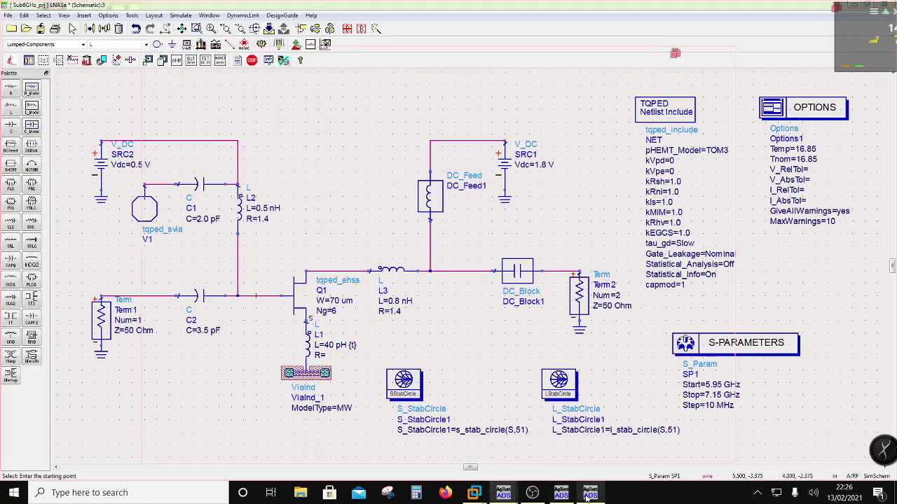
pyautogui.click(197, 5)
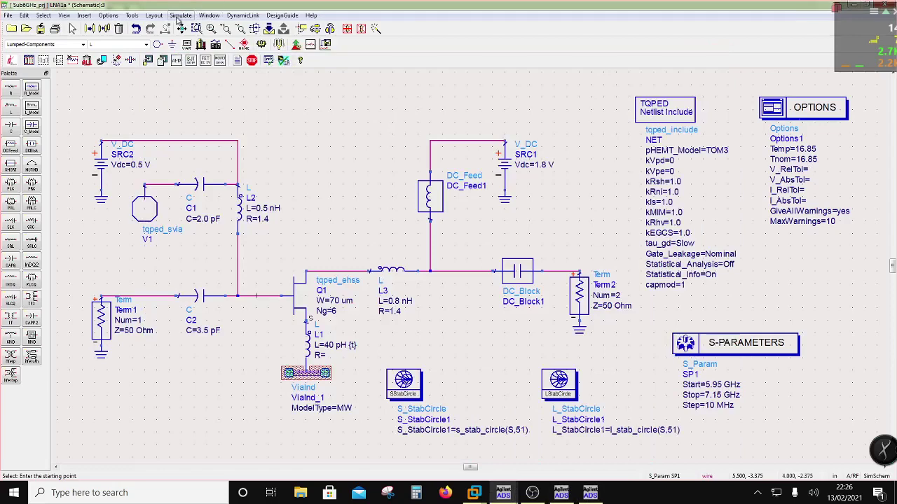
pyautogui.click(180, 15)
pyautogui.click(191, 27)
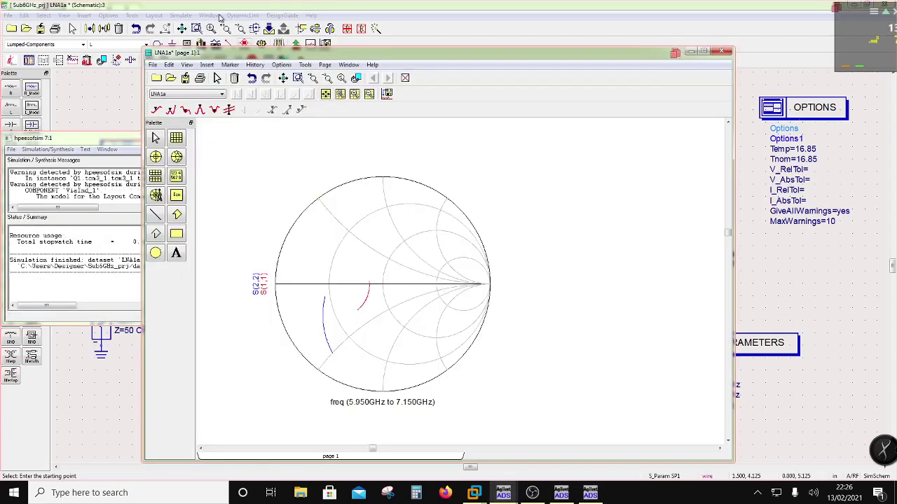
pyautogui.click(218, 5)
pyautogui.click(180, 15)
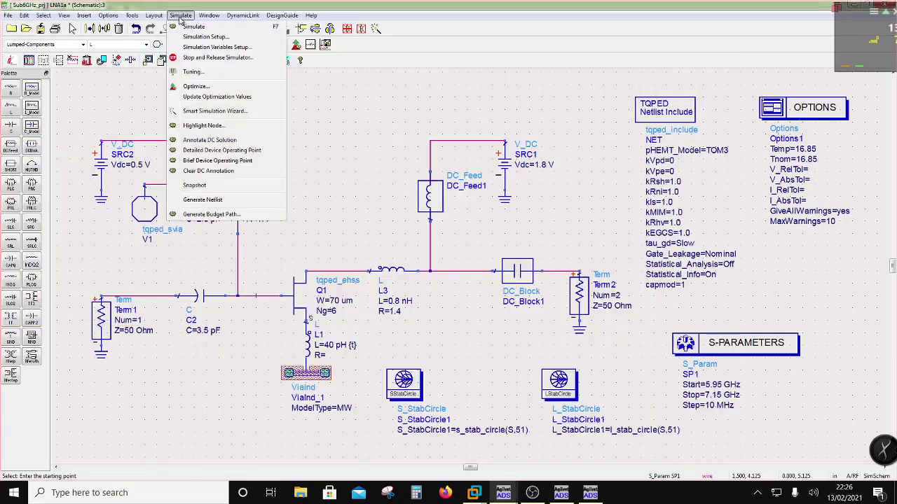
pyautogui.click(204, 140)
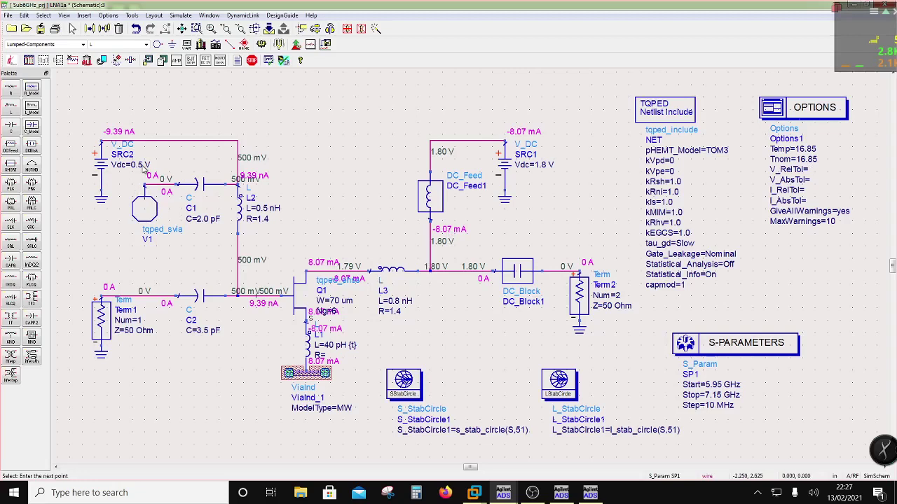
# - Set the gate supply SRC2 to 0.58 V and rerun the simulation
pyautogui.click(143, 165)
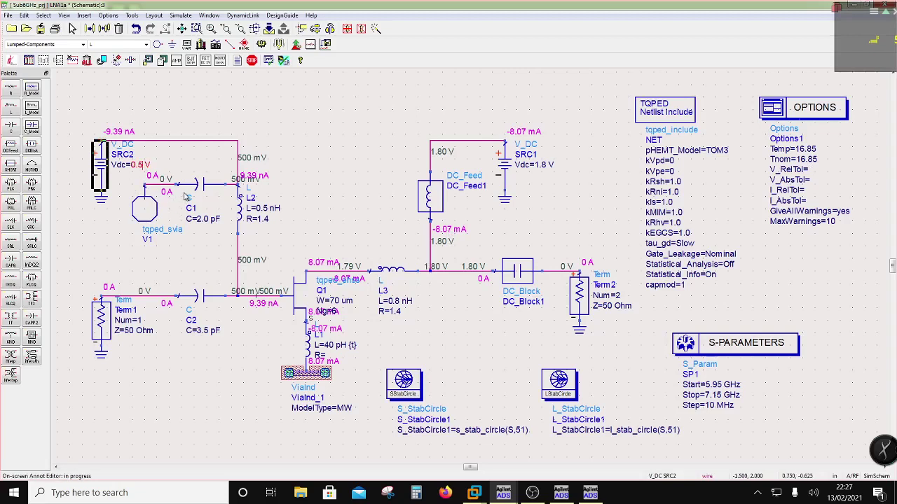
pyautogui.click(260, 44)
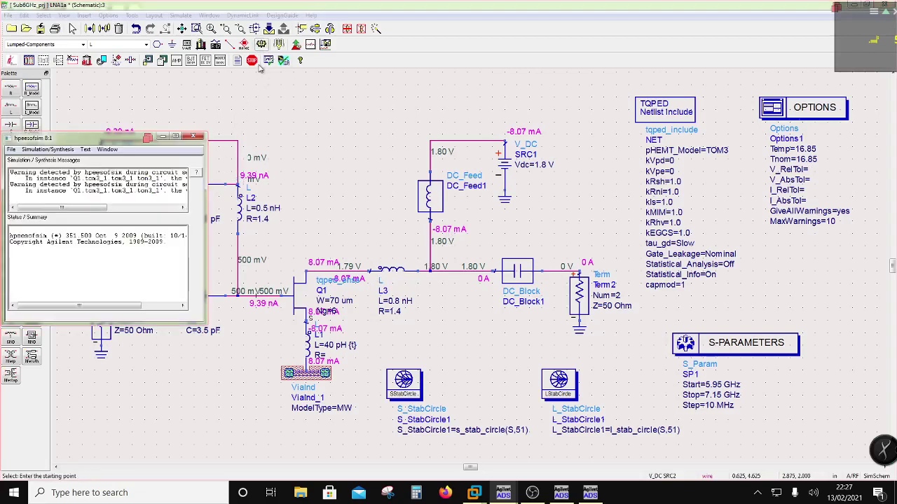
pyautogui.click(250, 6)
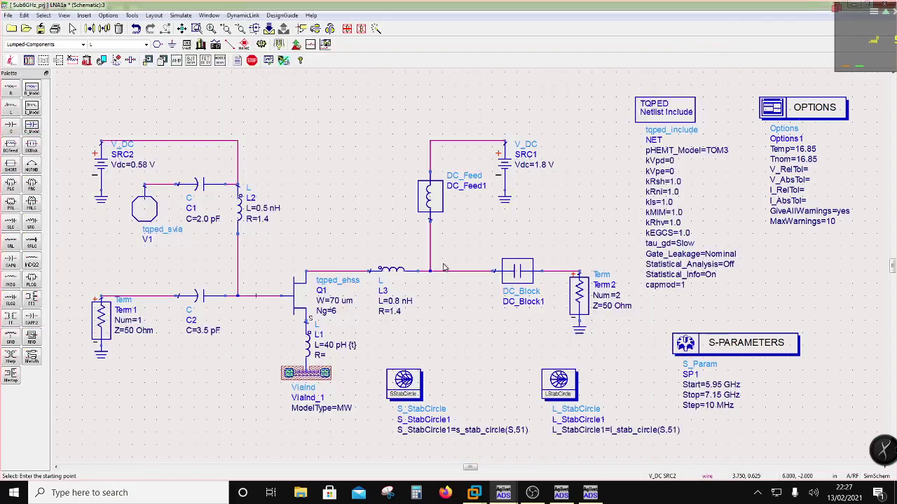
# - Annotate the DC solution for the new gate bias and check the S(1,1) and S(2,2) curves on the Smith chart
pyautogui.click(180, 15)
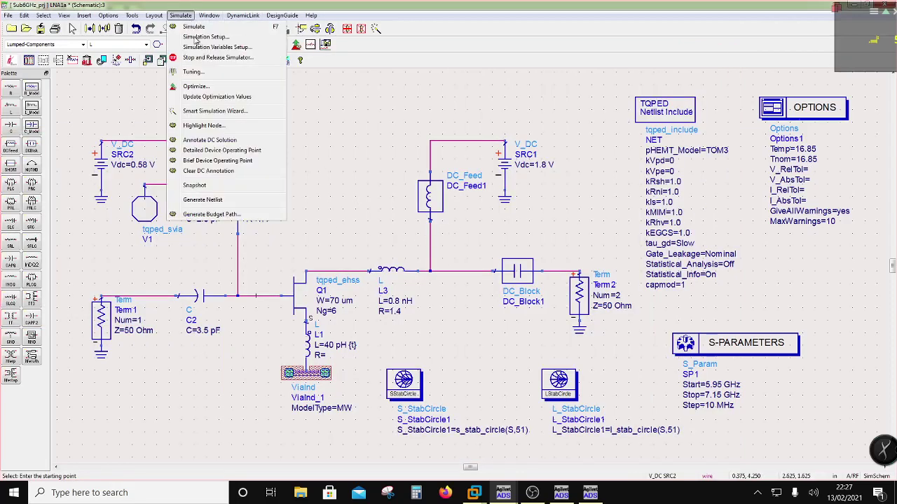
pyautogui.click(210, 143)
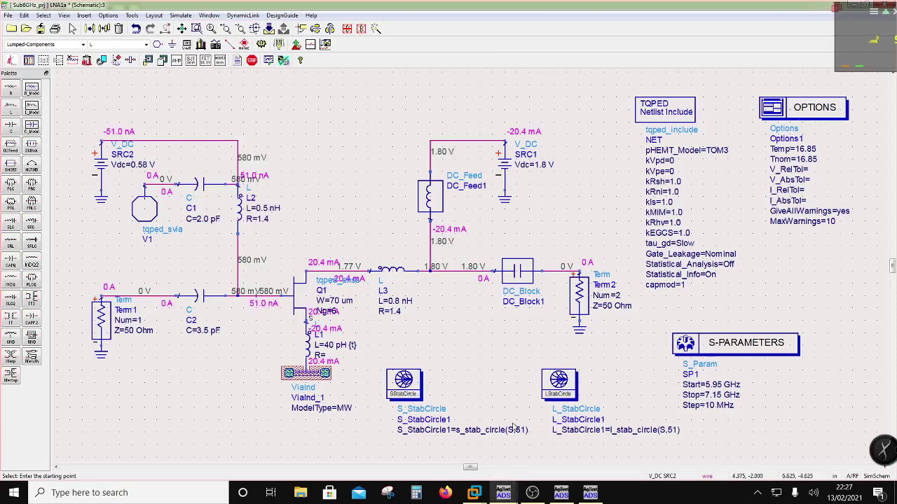
pyautogui.click(590, 493)
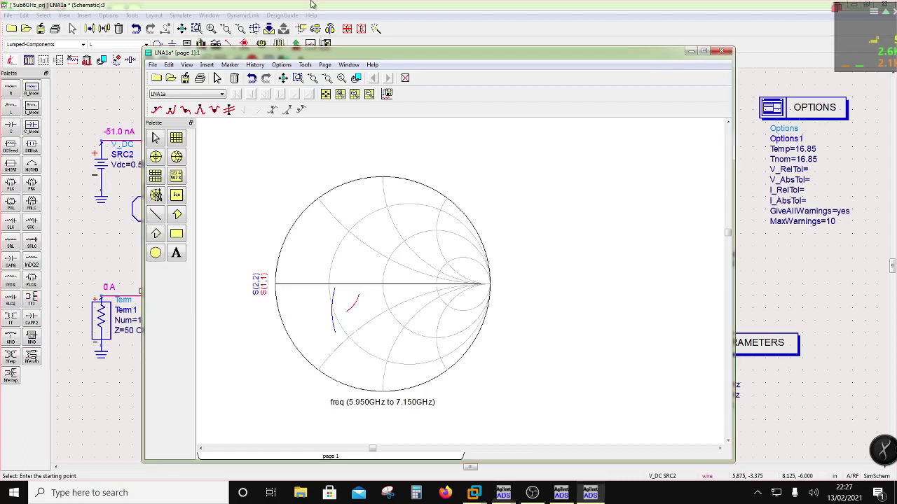
pyautogui.hotkey('alt', 'Tab')
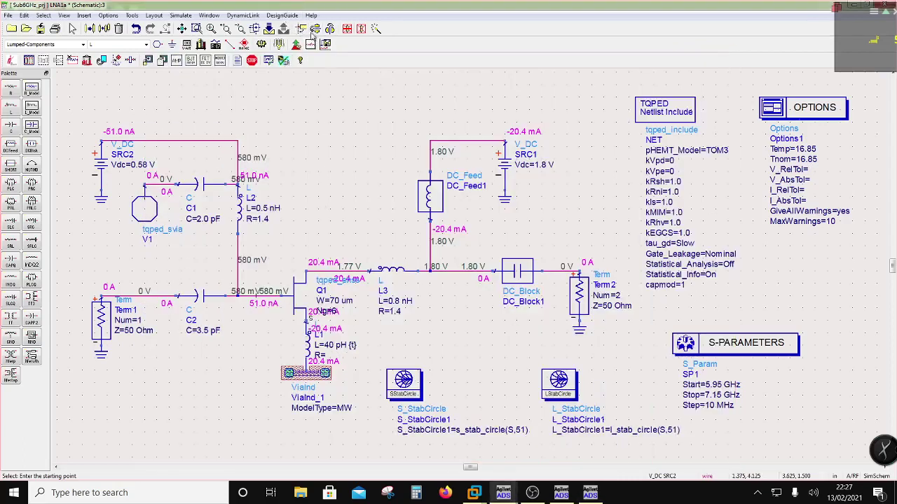
# - Start a tuning session for L1 and add a rectangular plot of S(2,1) in dB beside the Smith chart
pyautogui.click(279, 44)
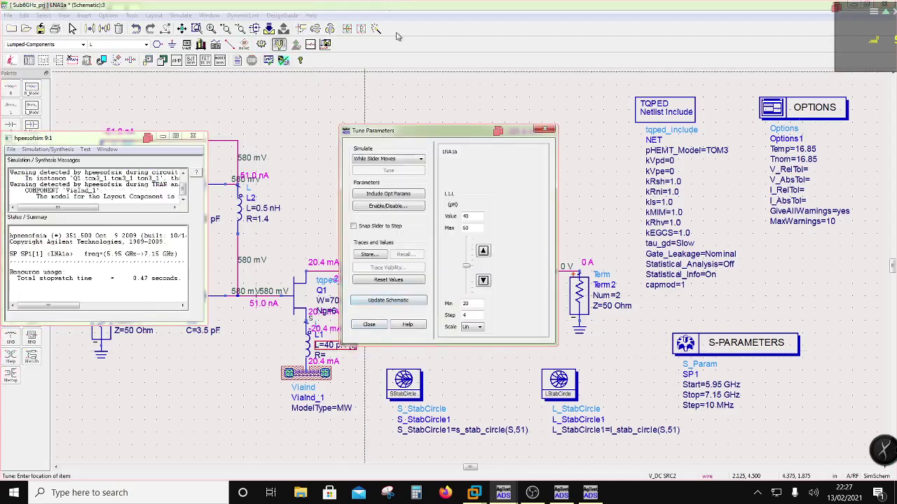
pyautogui.click(590, 492)
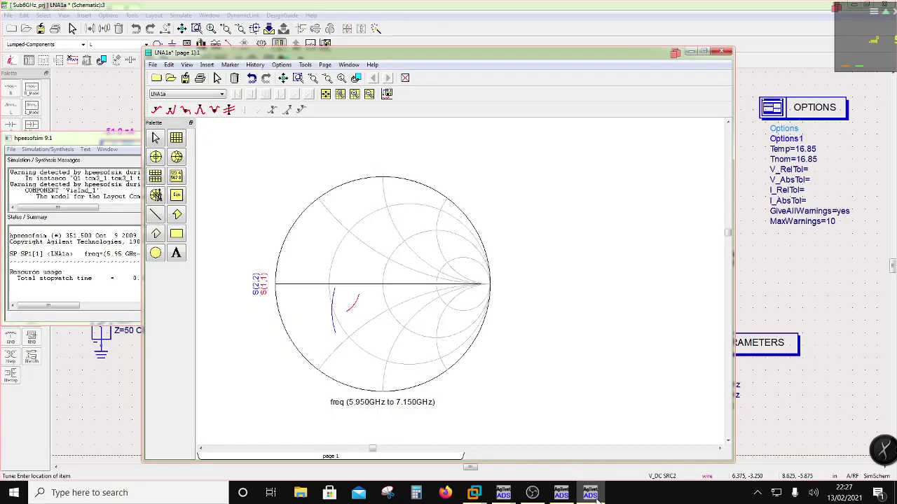
pyautogui.click(497, 206)
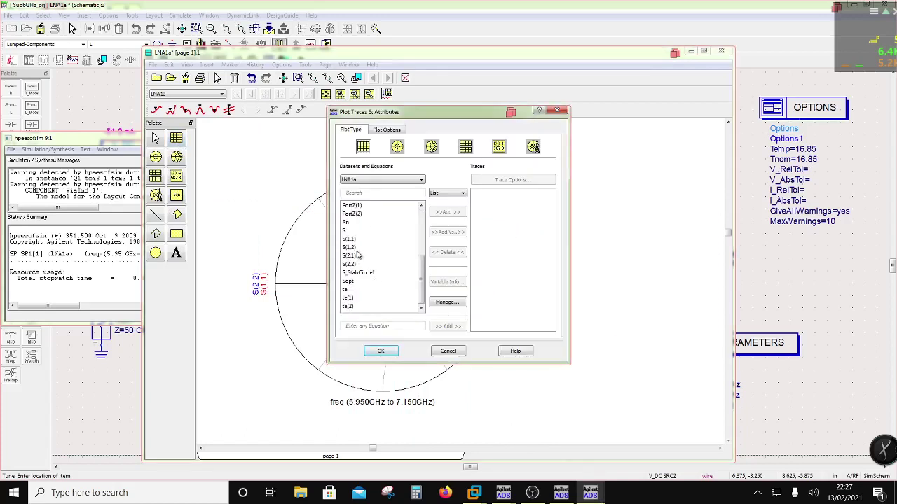
pyautogui.click(349, 256)
pyautogui.click(448, 212)
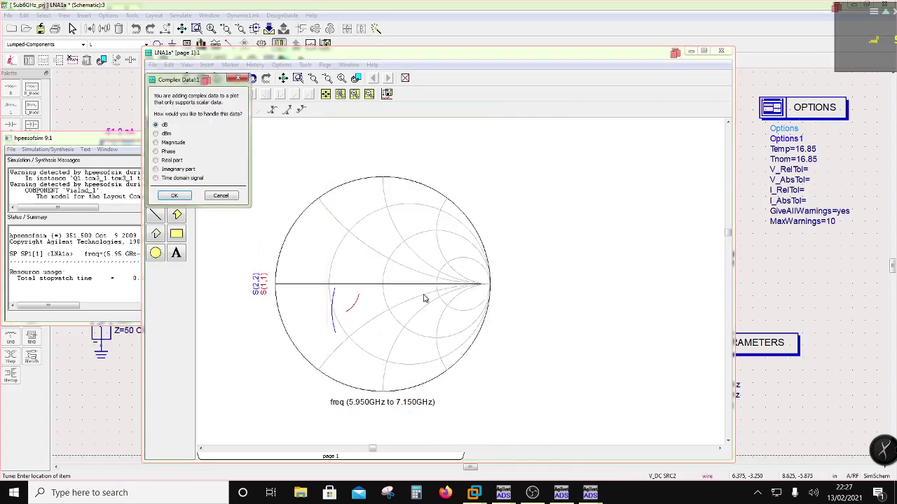
pyautogui.click(174, 196)
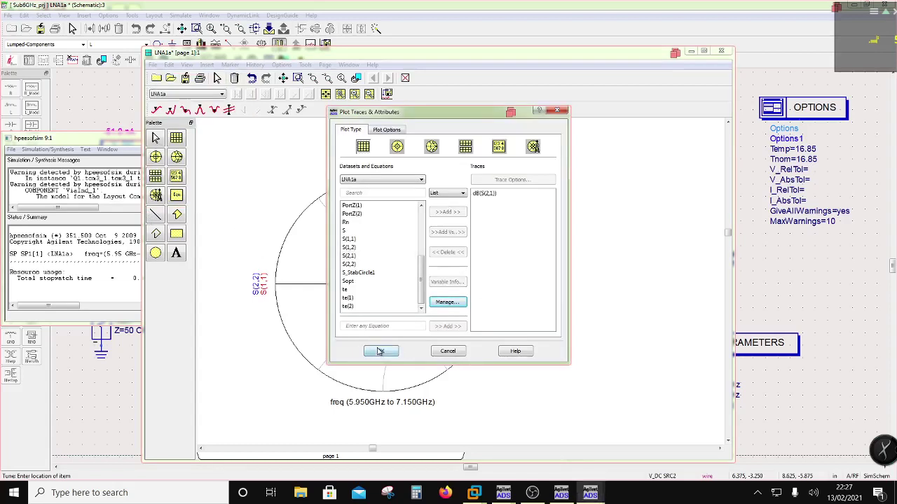
pyautogui.click(375, 351)
# - Arrange the Smith chart and the S(2,1) plot side by side so both fit on the display page
pyautogui.moveTo(423, 336); pyautogui.dragTo(392, 330)
pyautogui.click(545, 303)
pyautogui.moveTo(546, 303); pyautogui.dragTo(552, 295)
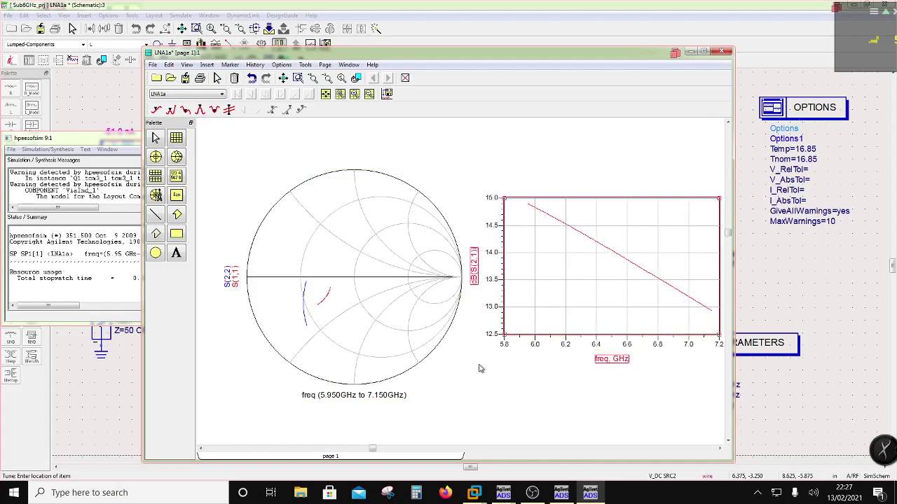
pyautogui.scroll(-1, 601, 310)
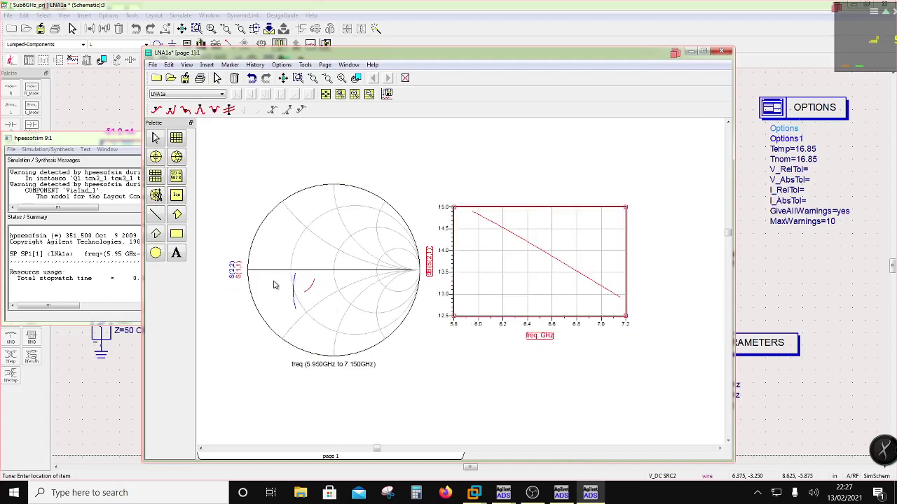
# - Shrink the schematic window and arrange it, the Tune Parameters dialog and the data display so the plots and tuning controls show together
pyautogui.click(265, 5)
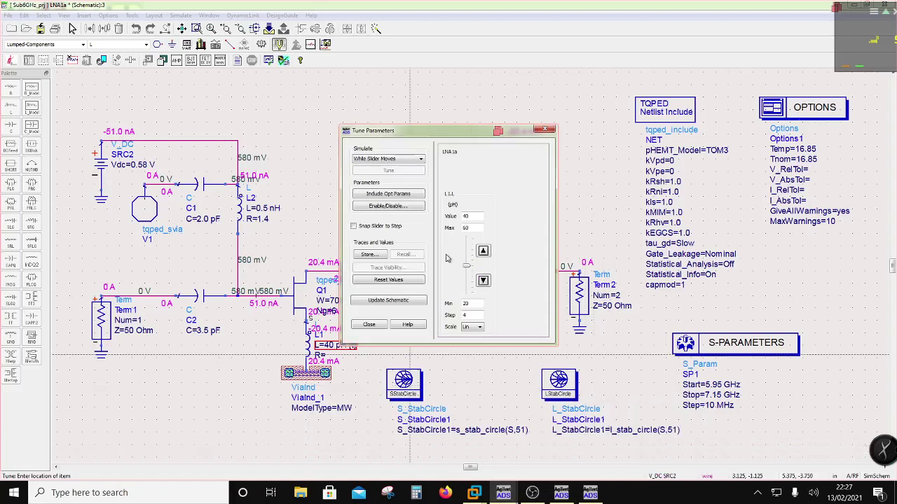
pyautogui.doubleClick(737, 10)
pyautogui.moveTo(645, 52); pyautogui.dragTo(714, 64)
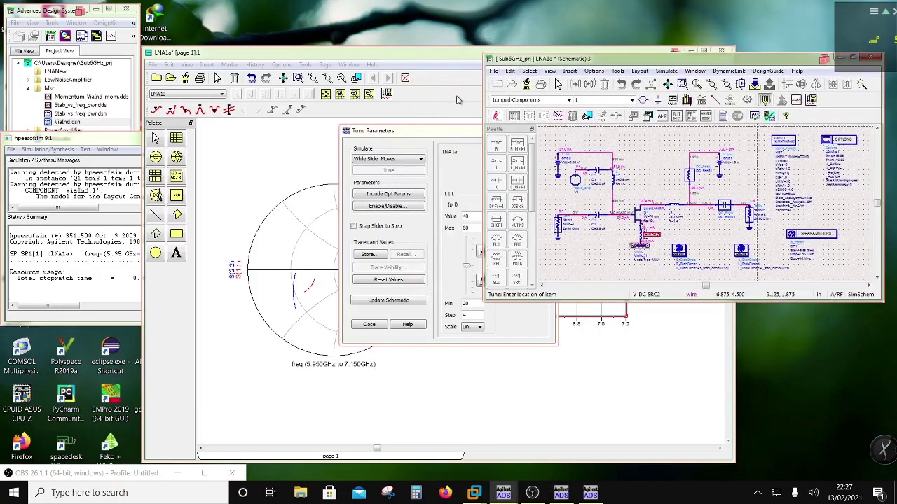
pyautogui.moveTo(395, 130); pyautogui.dragTo(580, 106)
pyautogui.moveTo(434, 53); pyautogui.dragTo(263, 57)
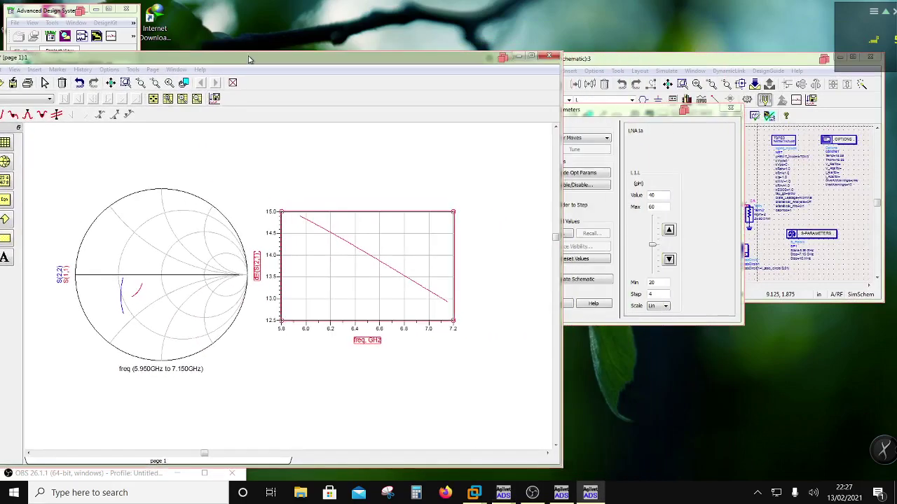
# - Raise the tuning maximum of L1 to 120 pH and tune its inductance to 97 pH
pyautogui.click(606, 128)
pyautogui.moveTo(652, 245); pyautogui.dragTo(651, 219)
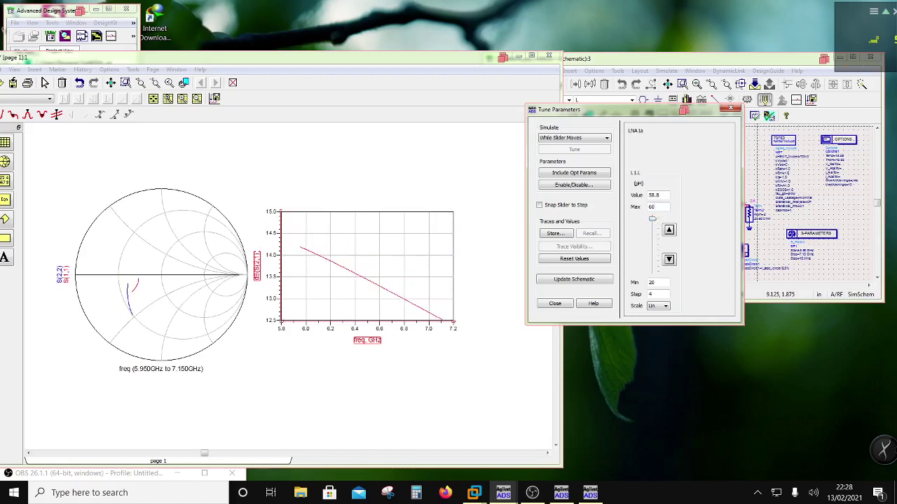
pyautogui.write('120')
pyautogui.moveTo(654, 255)
pyautogui.mouseDown()
pyautogui.moveTo(652, 226)
pyautogui.moveTo(653, 234)
pyautogui.mouseUp()
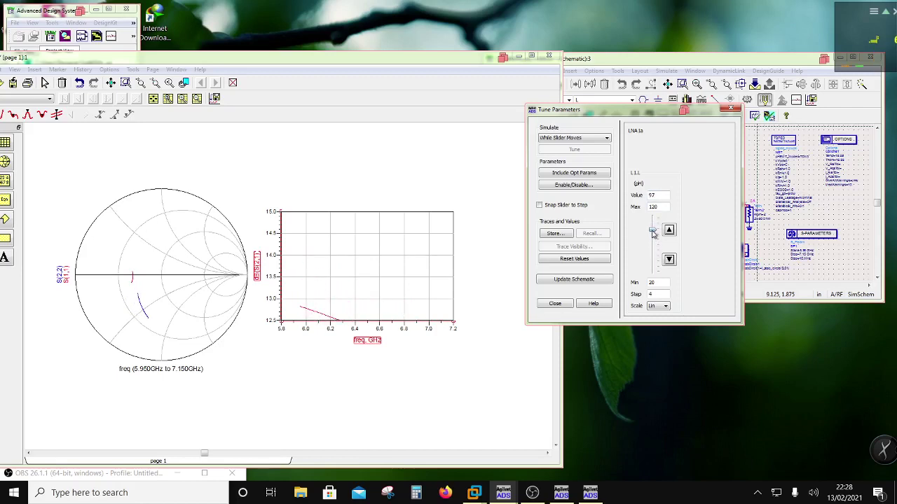
# - Move the S(2,1) plot farther from the Smith chart and add the noise figure trace nf(2) to it
pyautogui.click(335, 372)
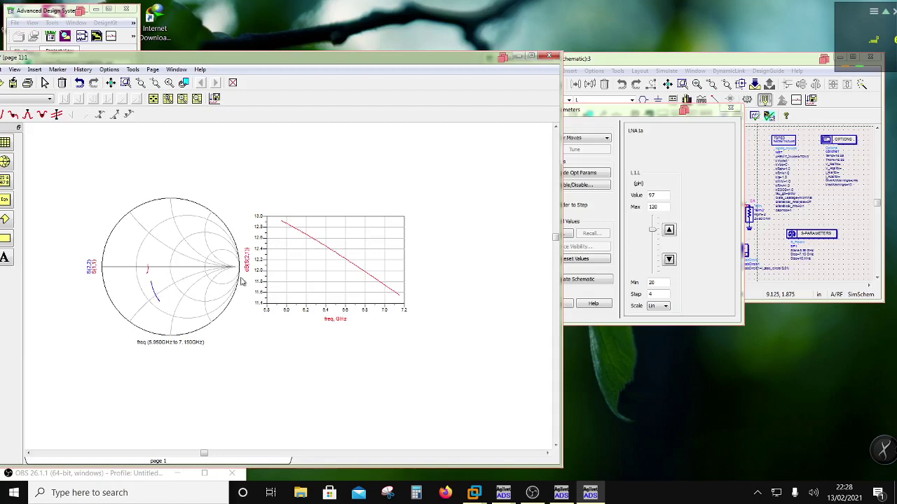
pyautogui.moveTo(288, 275); pyautogui.dragTo(313, 275)
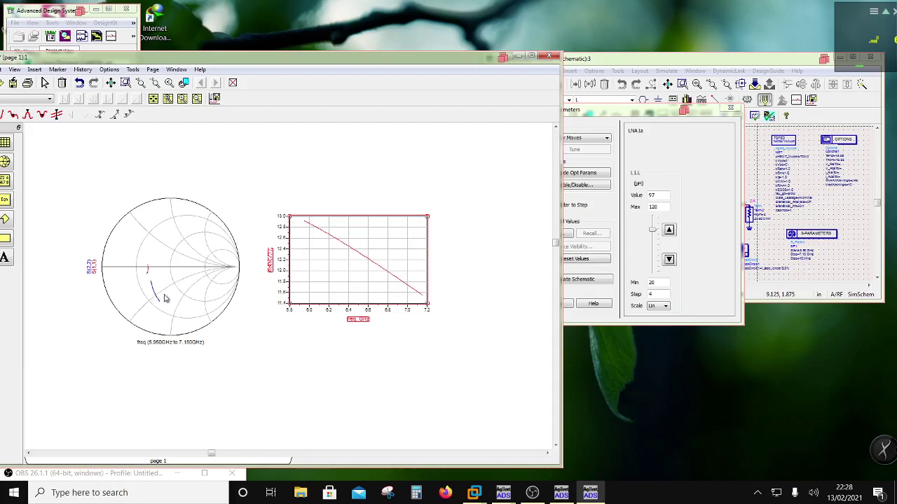
pyautogui.doubleClick(335, 285)
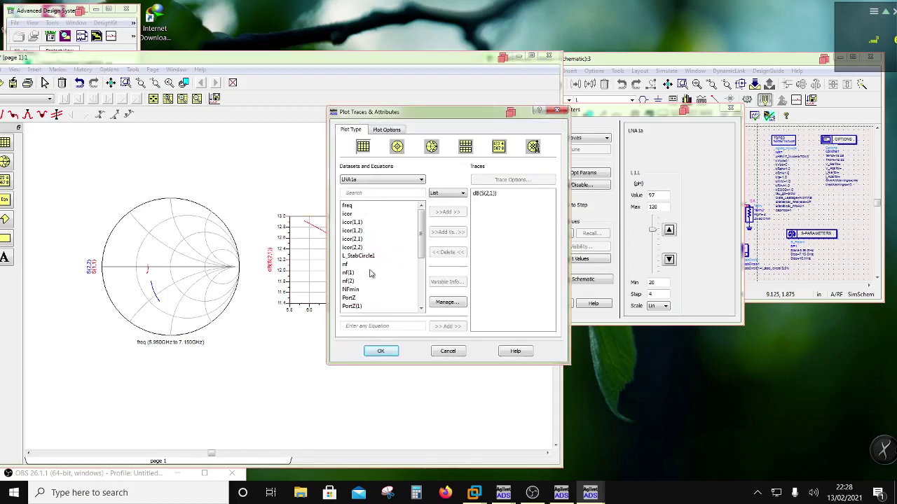
pyautogui.click(360, 283)
pyautogui.click(449, 212)
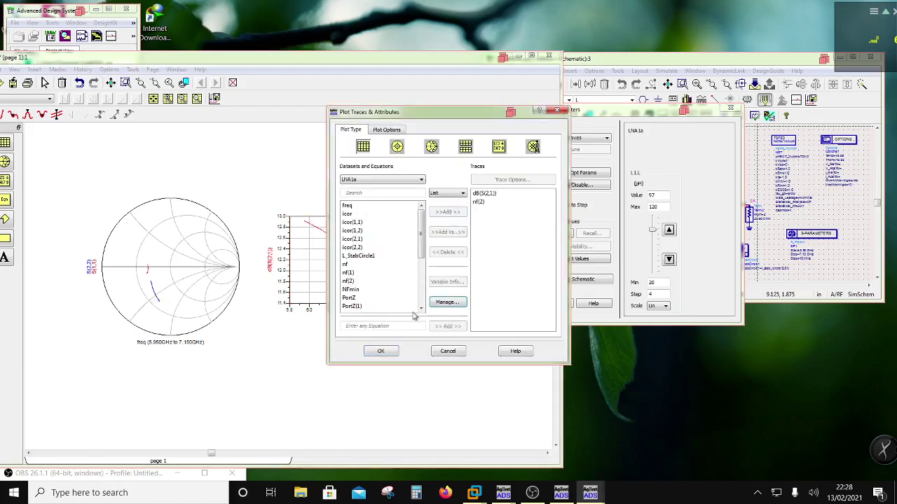
pyautogui.click(386, 350)
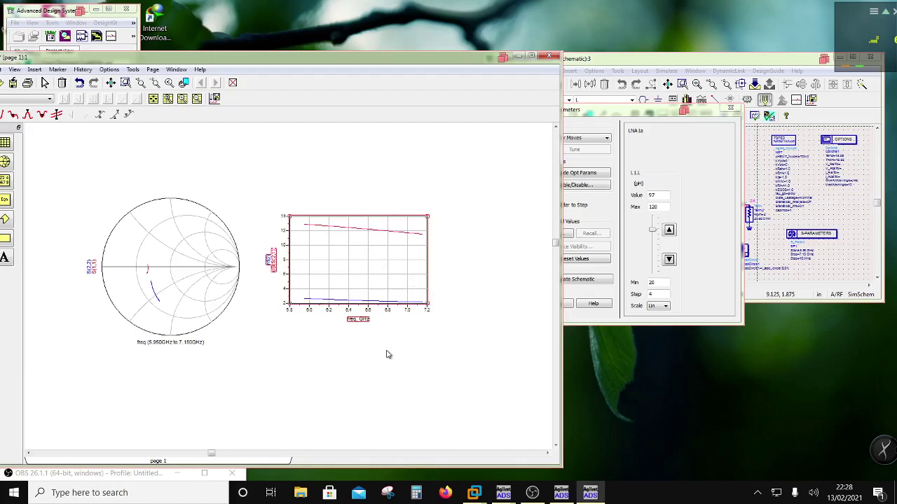
# - Remove the nf(2) trace from the S(2,1) plot and place a separate rectangular plot of nf(2) below it
pyautogui.click(311, 303)
pyautogui.press('Delete')
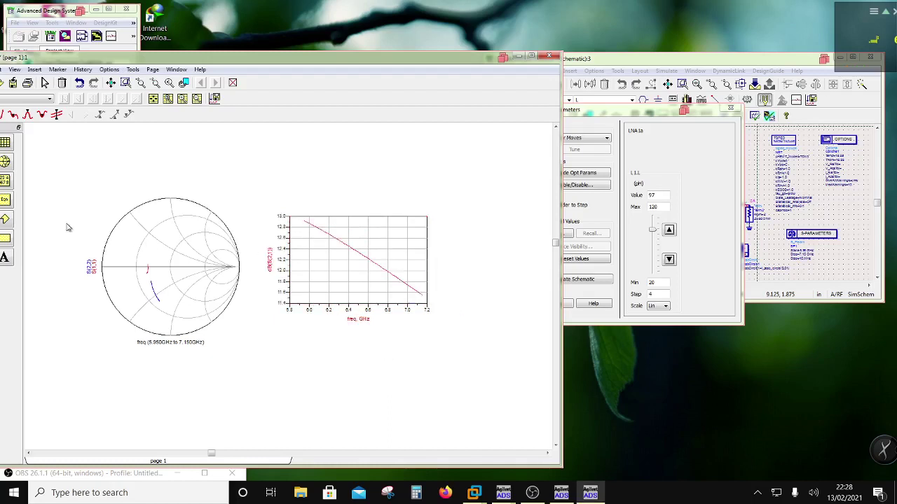
pyautogui.click(9, 144)
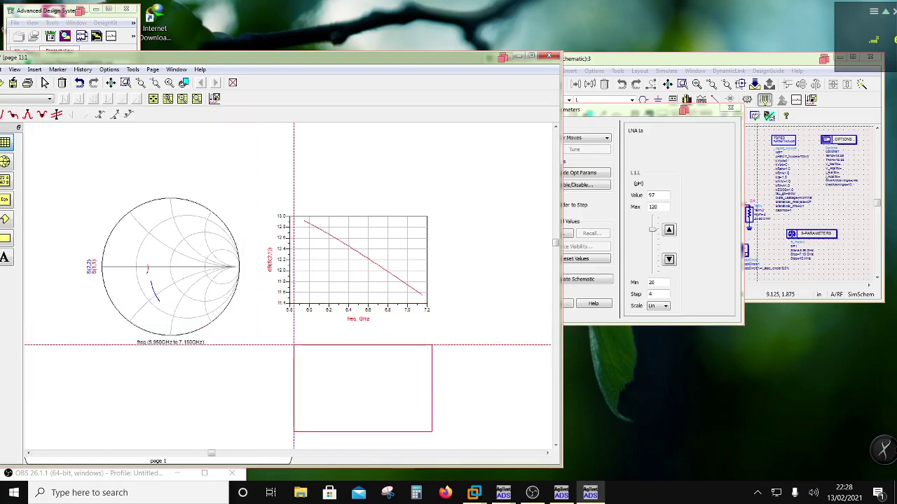
pyautogui.click(332, 412)
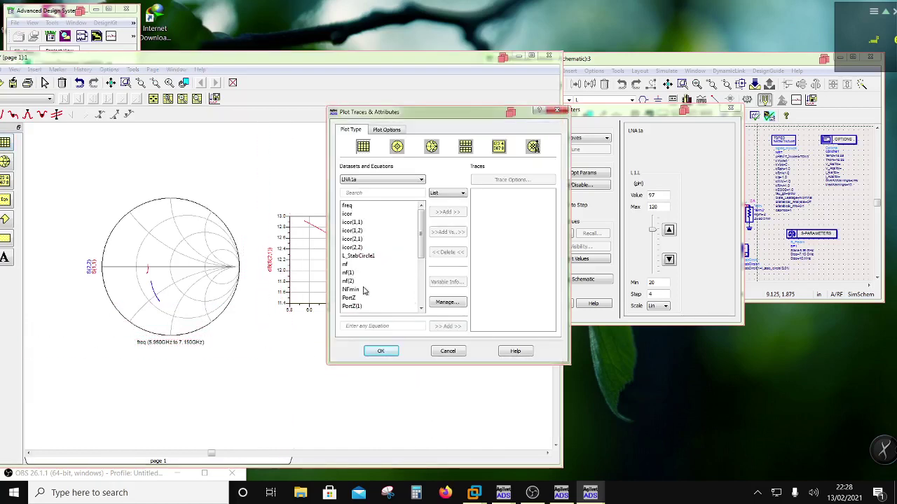
pyautogui.click(361, 282)
pyautogui.click(448, 211)
pyautogui.click(381, 354)
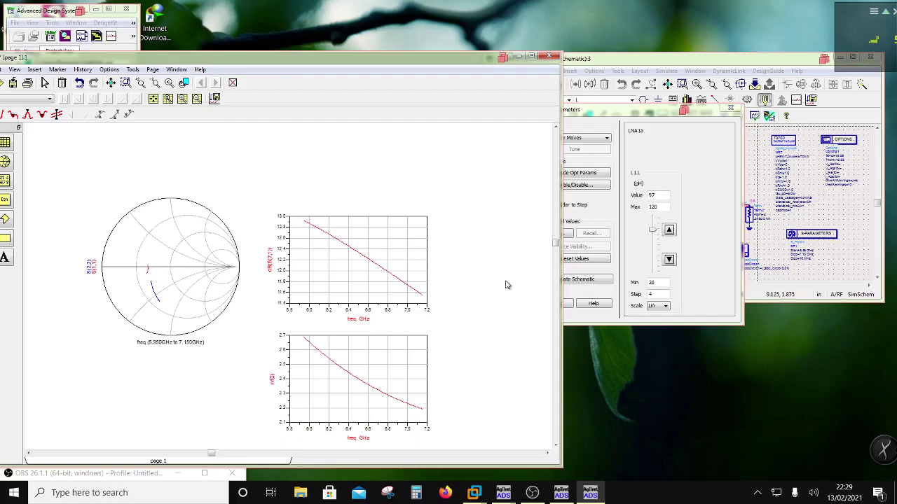
# - Update the schematic with the tuned L1 value and close the tuning session
pyautogui.click(599, 61)
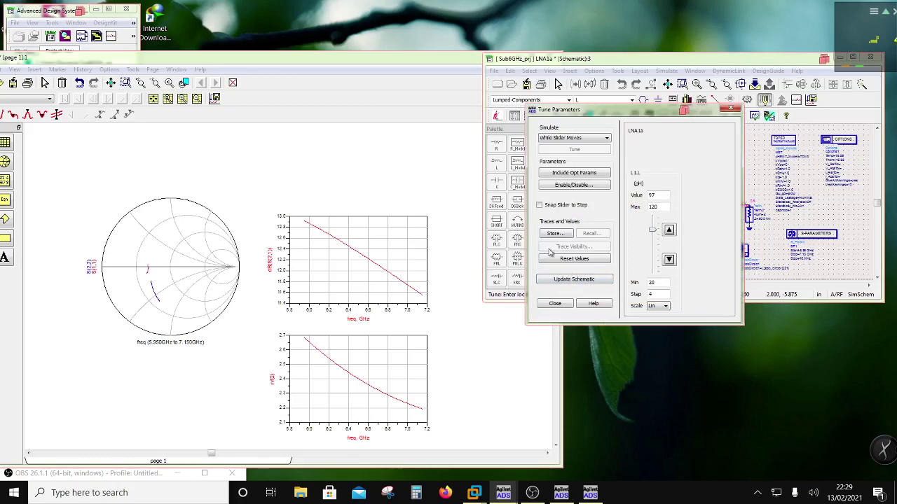
pyautogui.click(569, 281)
pyautogui.click(561, 305)
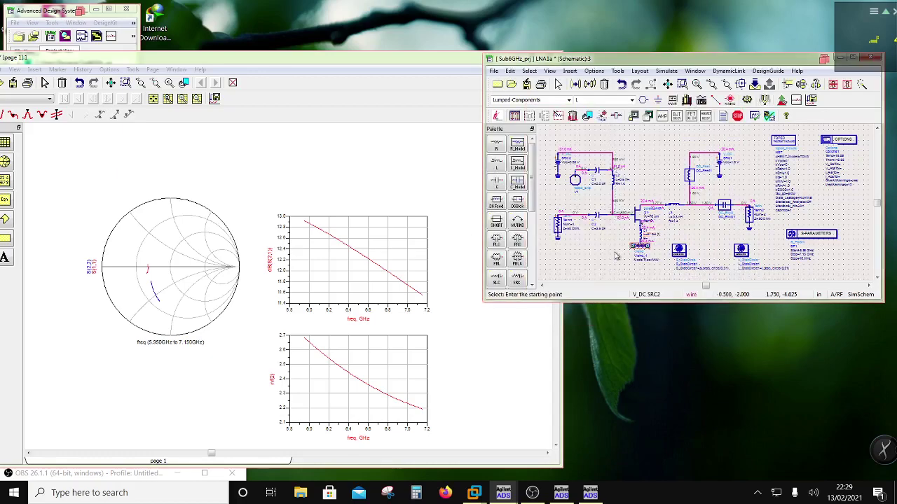
# - Reposition the schematic window and move the input termination with its ground farther from capacitor C2, keeping the wire connected
pyautogui.moveTo(596, 60); pyautogui.dragTo(424, 72)
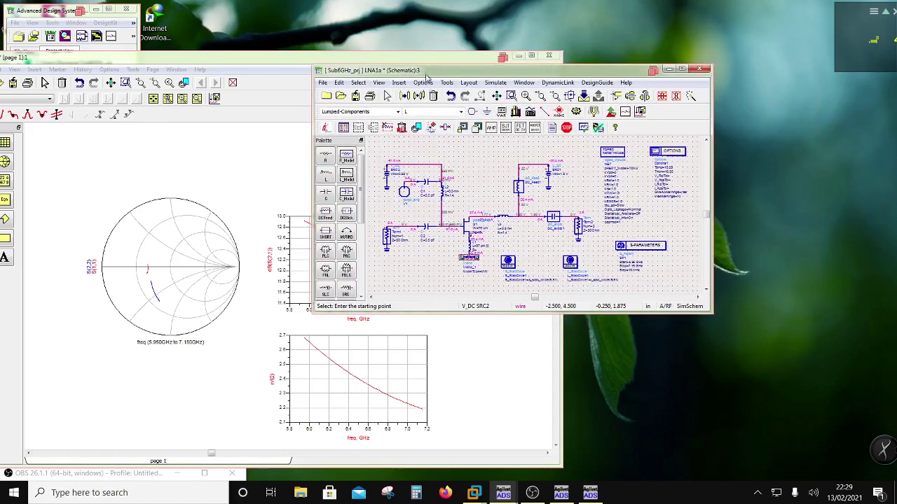
pyautogui.hscroll(-4, 422, 234)
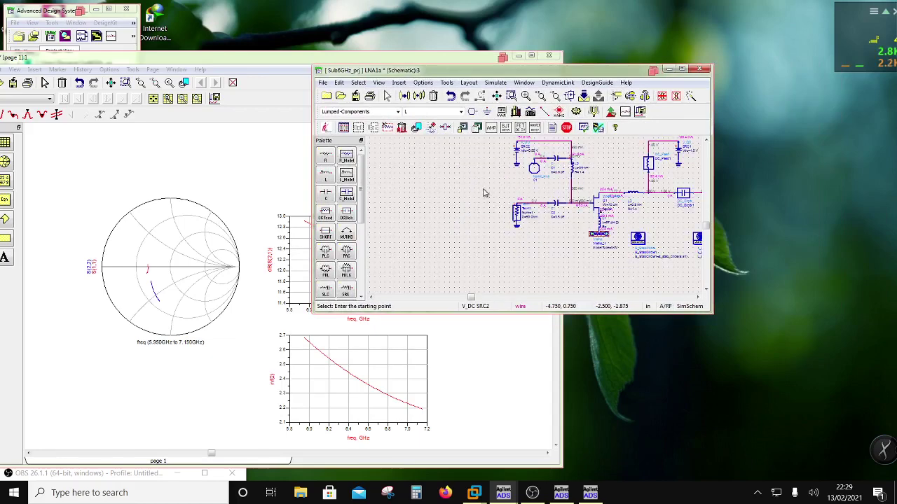
pyautogui.moveTo(505, 192); pyautogui.dragTo(445, 214)
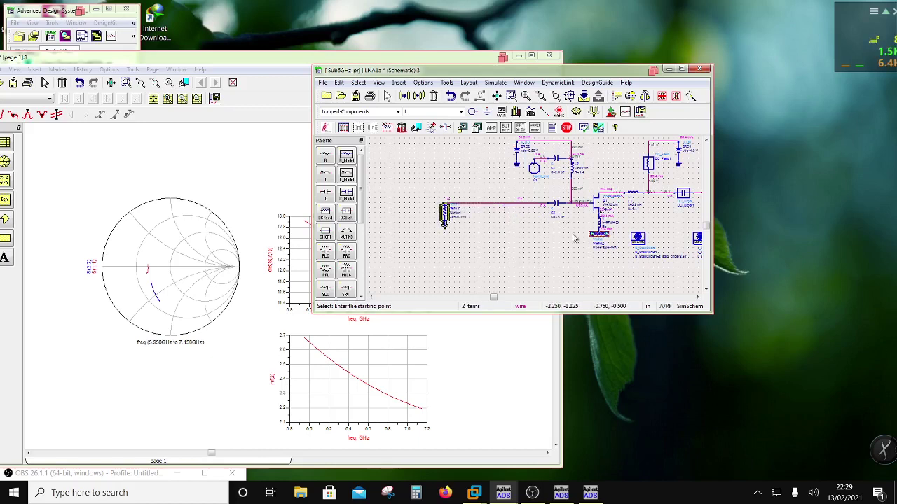
pyautogui.click(633, 193)
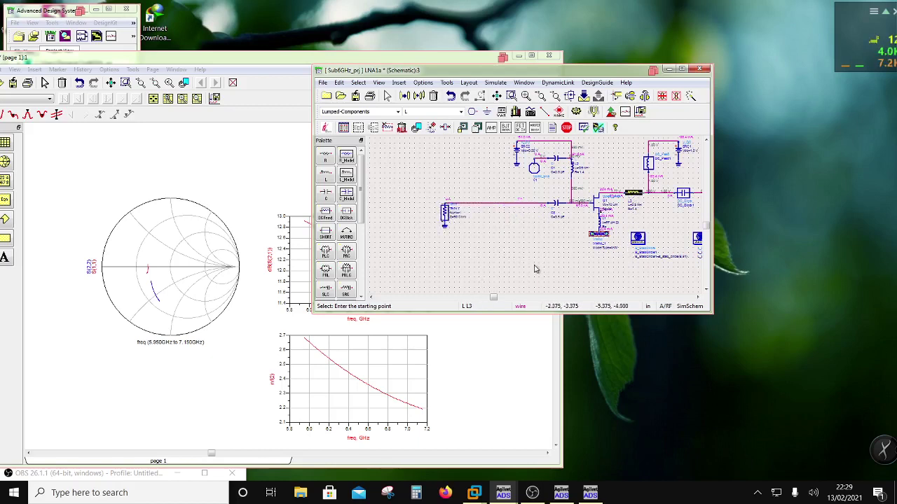
pyautogui.click(418, 95)
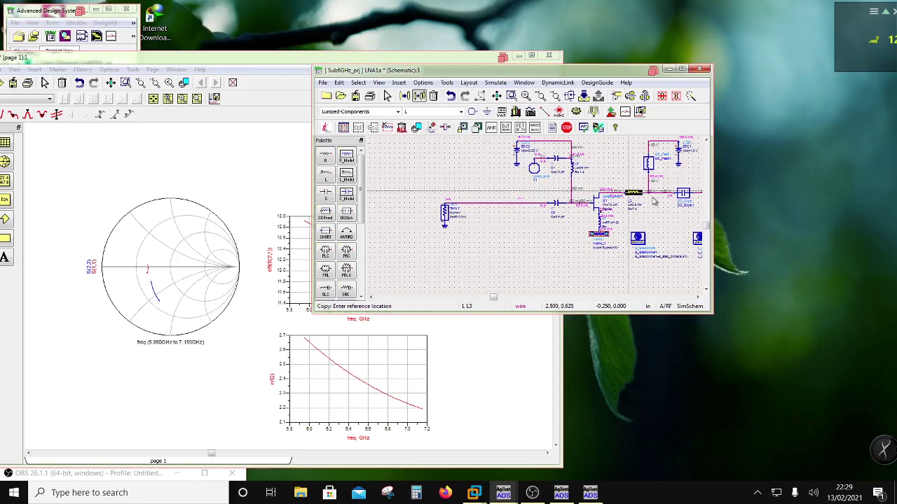
pyautogui.click(648, 205)
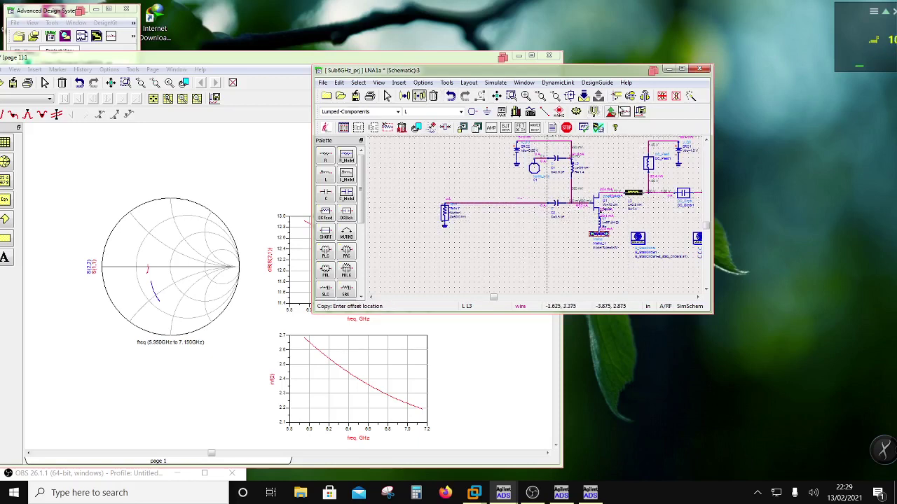
pyautogui.click(615, 96)
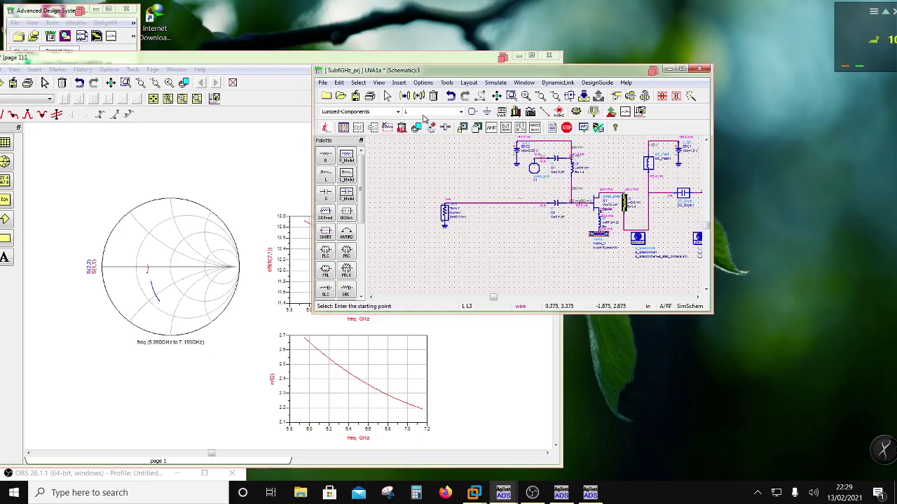
pyautogui.click(450, 96)
# - Copy inductor L3, rotate the copy vertical and attach it as a shunt to the input line between the termination and C2
pyautogui.click(419, 96)
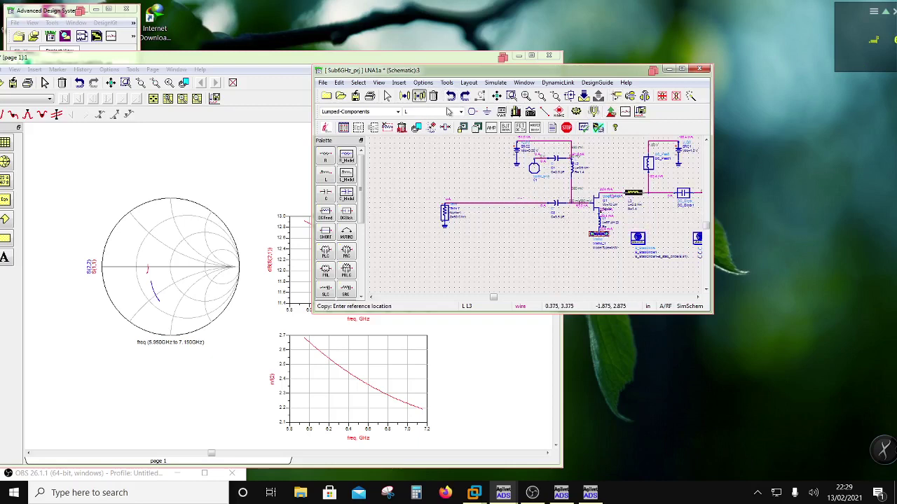
pyautogui.click(624, 193)
pyautogui.click(511, 230)
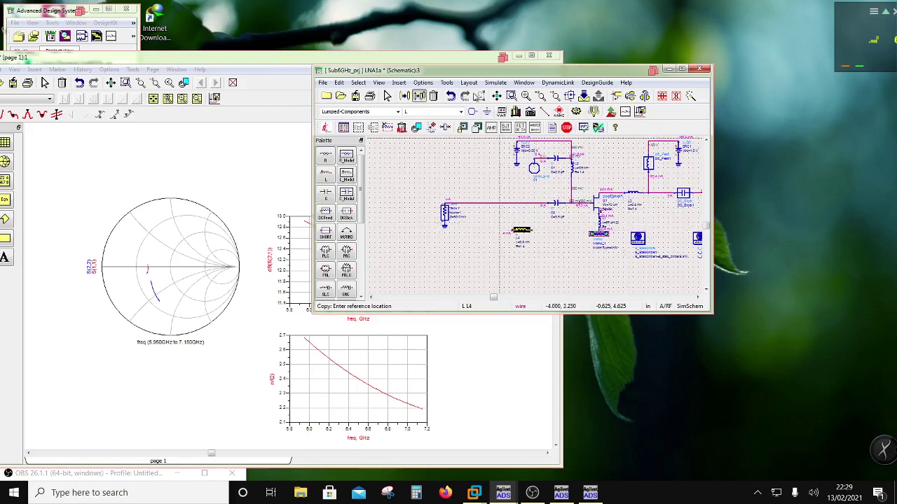
pyautogui.click(616, 96)
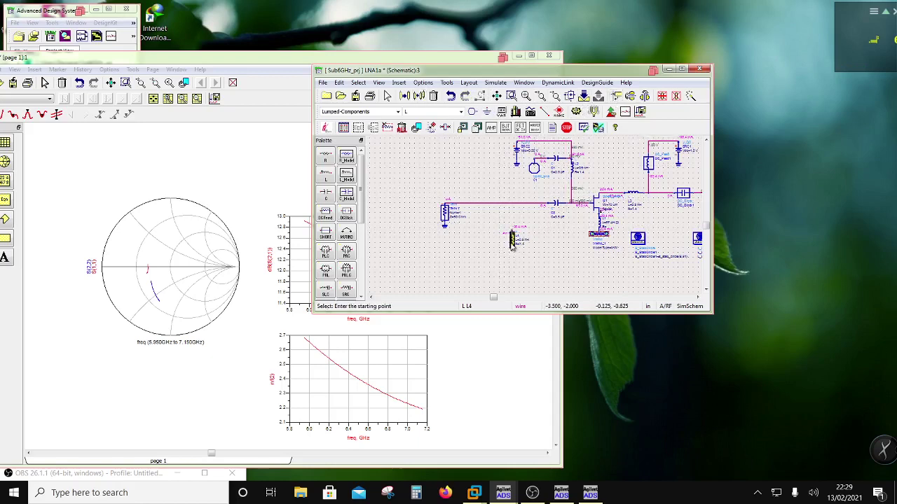
pyautogui.moveTo(512, 239); pyautogui.dragTo(512, 214)
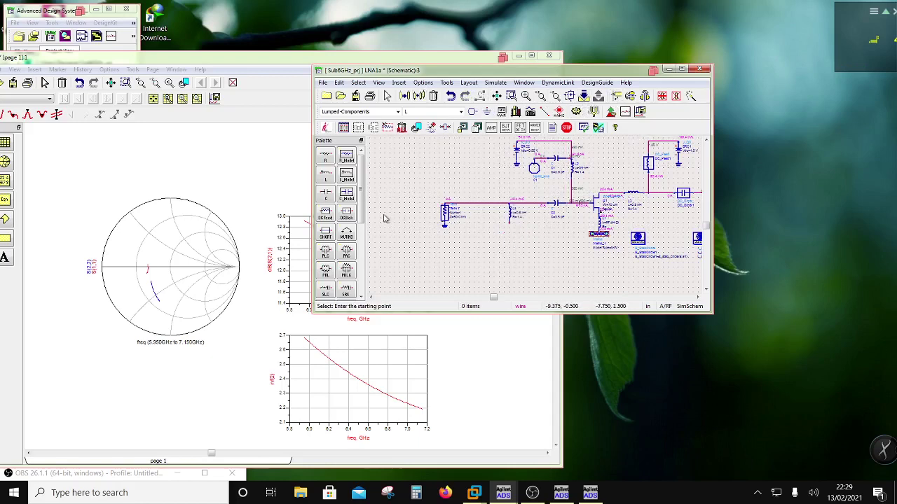
# - Copy the tqped_svia ground via V1 onto the free end of the new shunt inductor
pyautogui.click(534, 167)
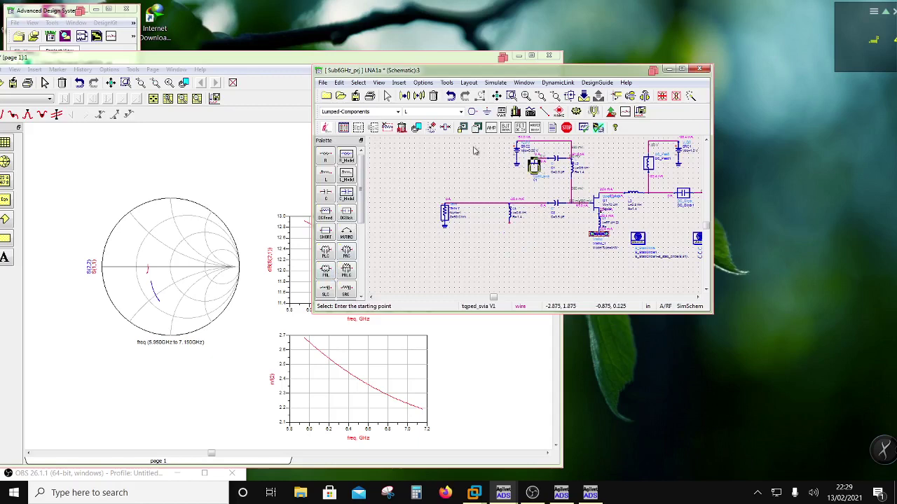
pyautogui.click(419, 97)
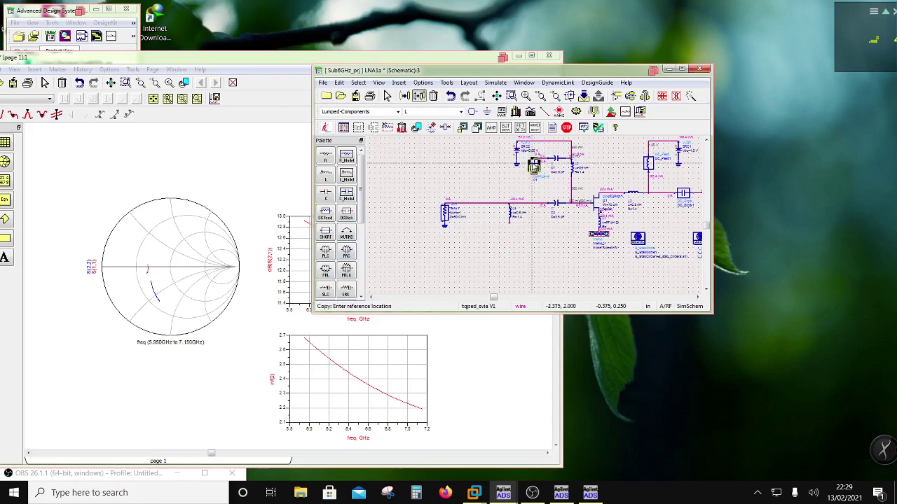
pyautogui.click(510, 232)
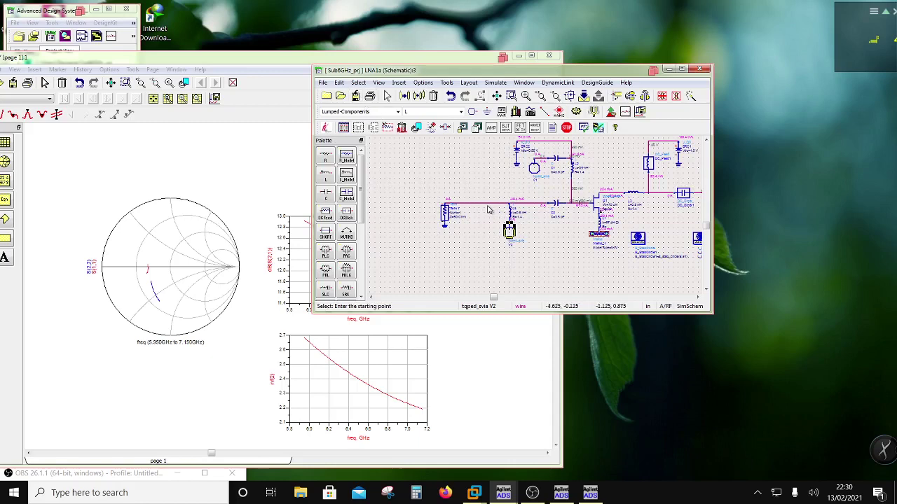
# - Start a tuning session and add the values of L2, C2, L3 and the shunt inductor L4 as tuning parameters
pyautogui.click(595, 113)
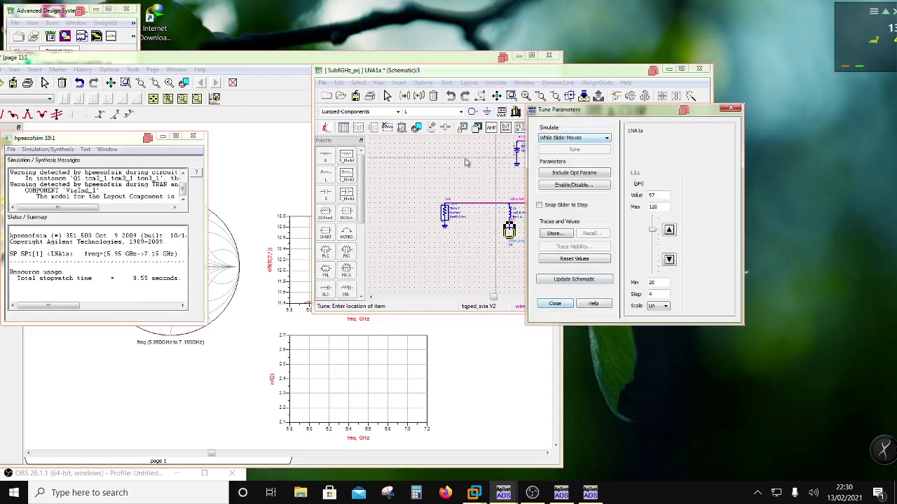
pyautogui.click(275, 61)
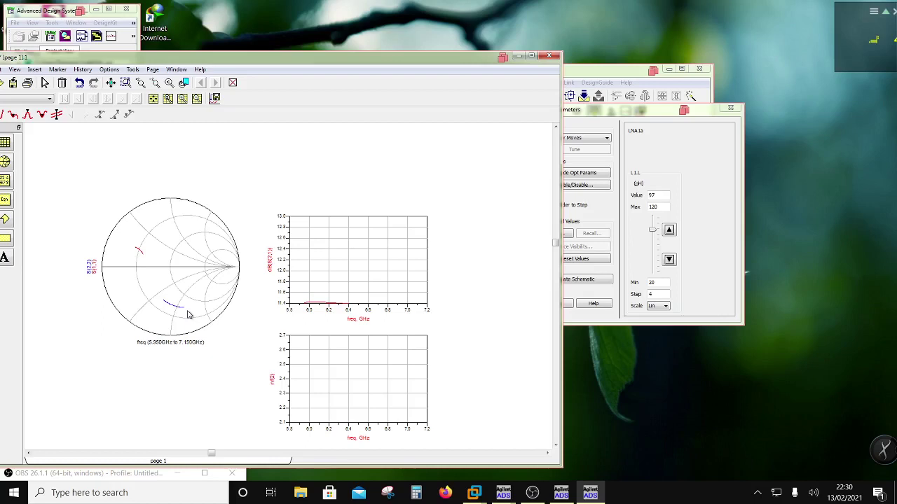
pyautogui.moveTo(594, 110); pyautogui.dragTo(613, 181)
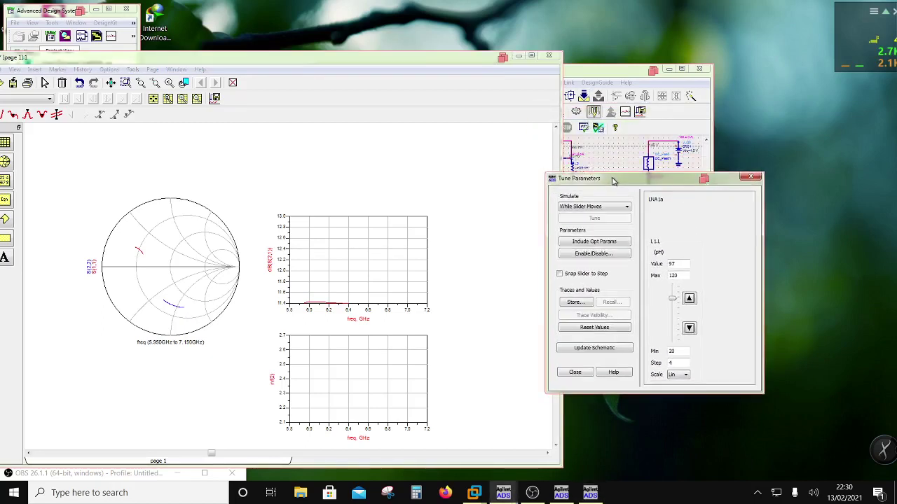
pyautogui.click(597, 82)
pyautogui.click(581, 171)
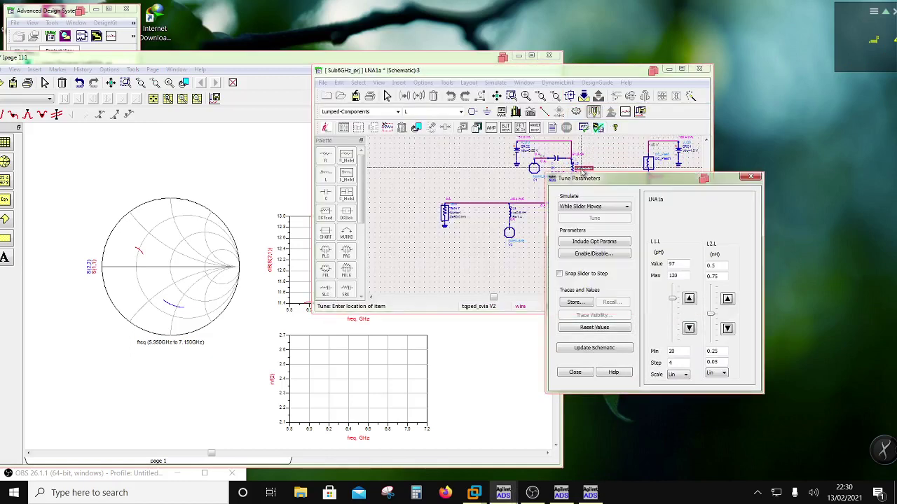
pyautogui.click(565, 164)
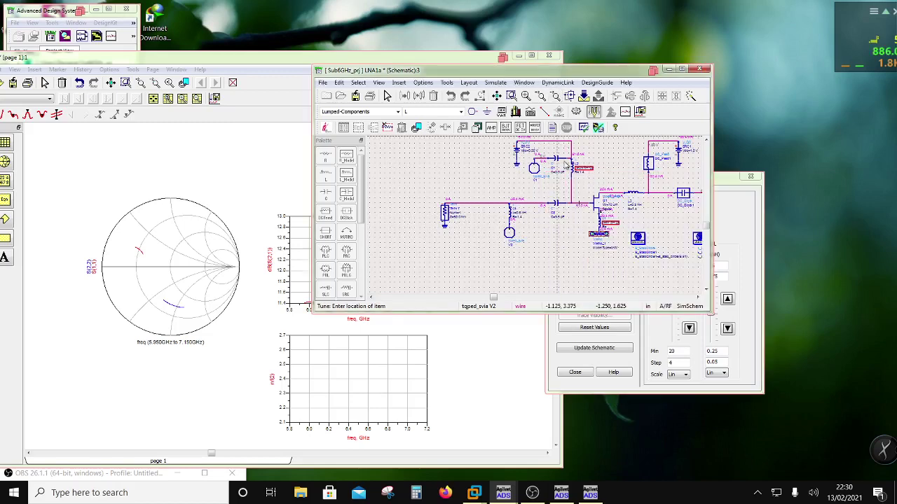
pyautogui.click(565, 164)
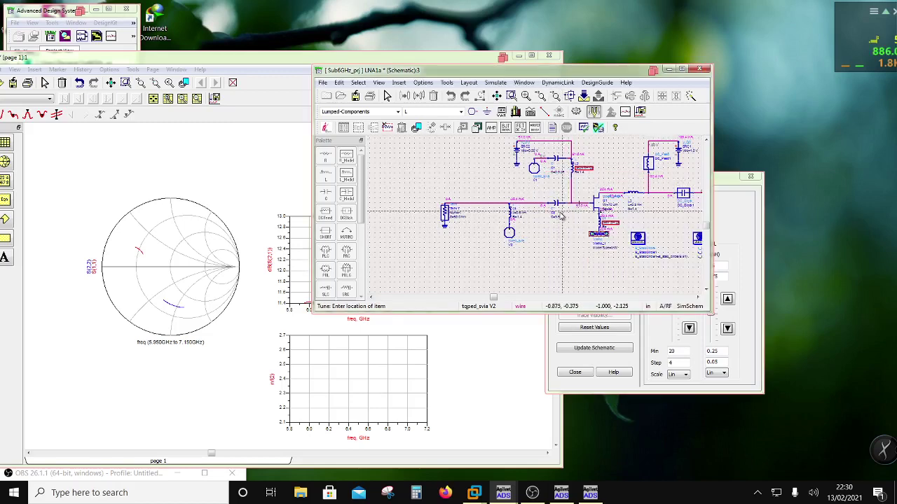
pyautogui.click(602, 67)
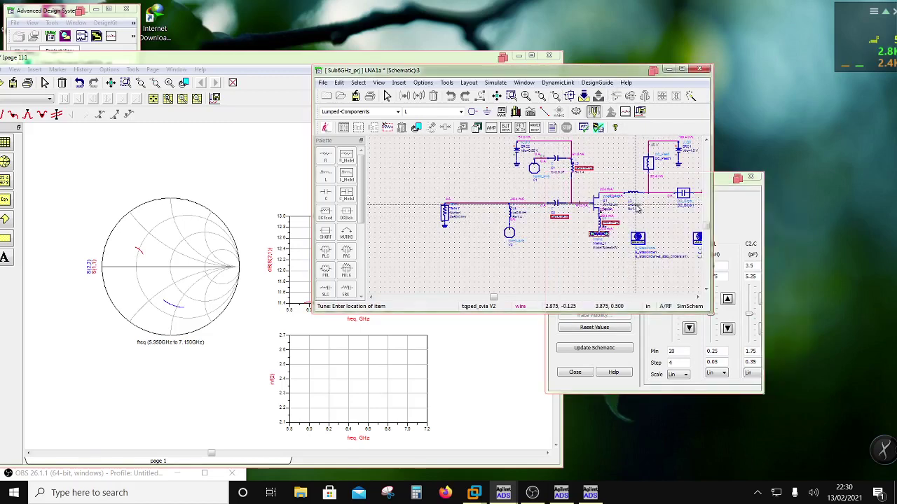
pyautogui.click(636, 209)
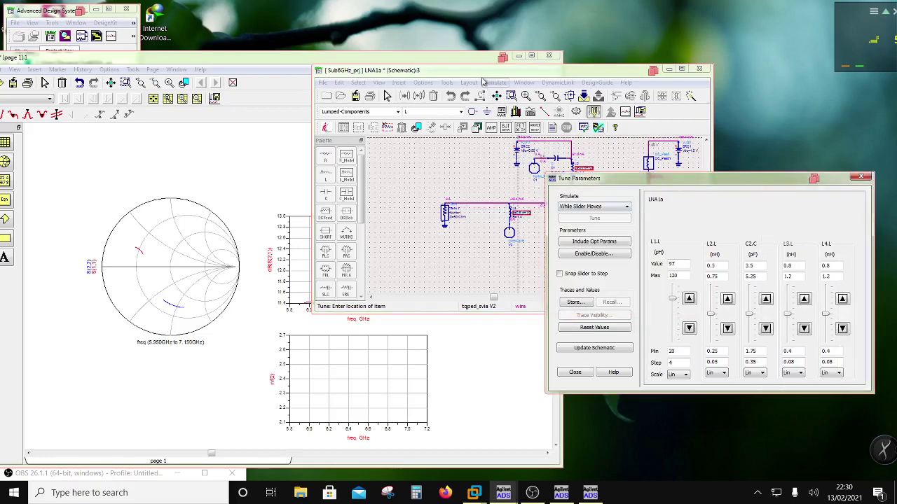
# - Tune L2 to 0.67 nH, C2 to 2.065 pF, L3 to 1.104 nH and L4 to 1.096 nH
pyautogui.moveTo(624, 181); pyautogui.dragTo(423, 110)
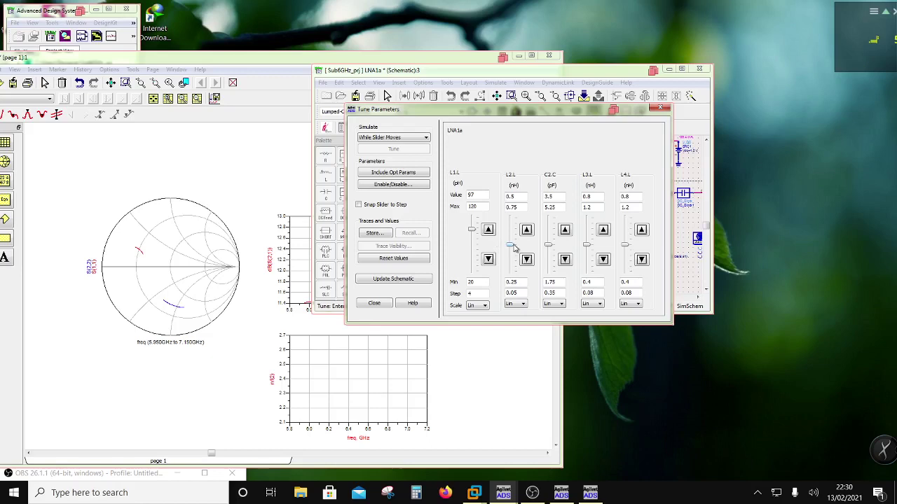
pyautogui.moveTo(511, 248); pyautogui.dragTo(549, 267)
pyautogui.moveTo(587, 244); pyautogui.dragTo(579, 226)
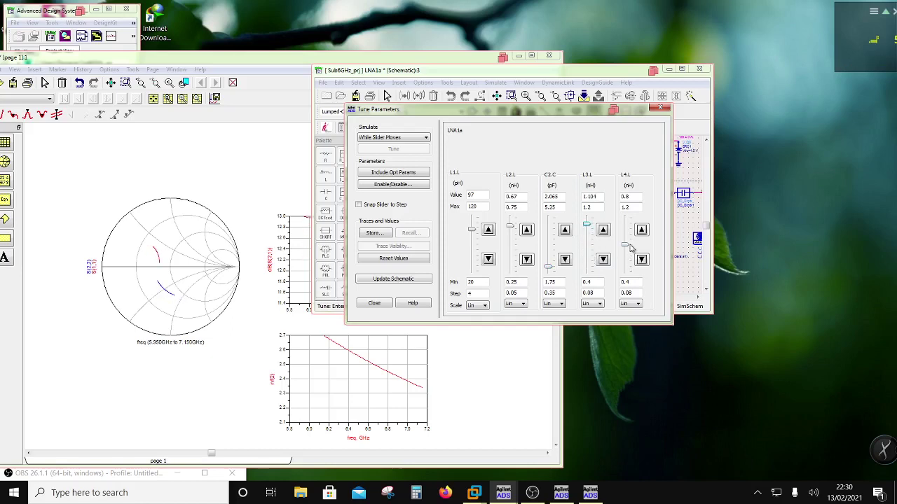
pyautogui.moveTo(627, 247)
pyautogui.mouseDown()
pyautogui.moveTo(608, 220)
pyautogui.moveTo(606, 229)
pyautogui.mouseUp()
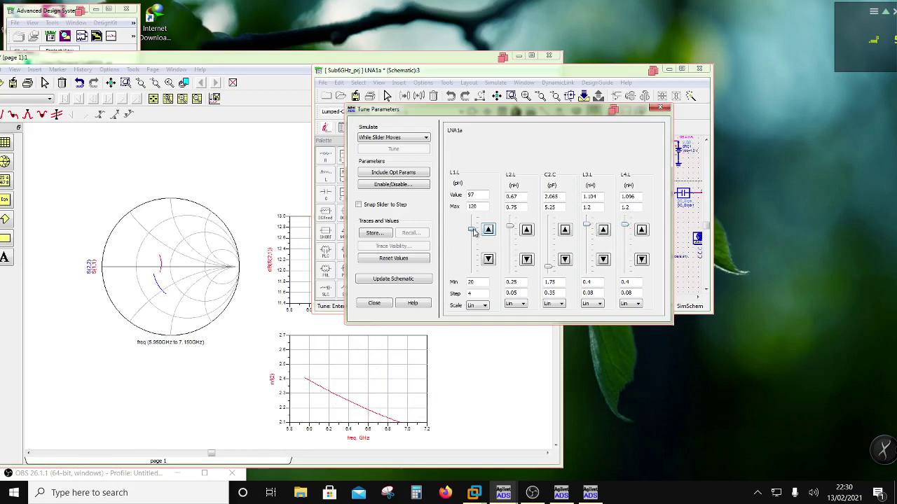
# - Fine-tune L1 to 90 pH, L2 to 0.71 nH, and both L3 and L4 to 1.2 nH
pyautogui.moveTo(474, 236)
pyautogui.mouseDown()
pyautogui.moveTo(475, 249)
pyautogui.moveTo(477, 227)
pyautogui.moveTo(480, 245)
pyautogui.moveTo(479, 237)
pyautogui.moveTo(510, 234)
pyautogui.moveTo(507, 215)
pyautogui.moveTo(510, 221)
pyautogui.mouseUp()
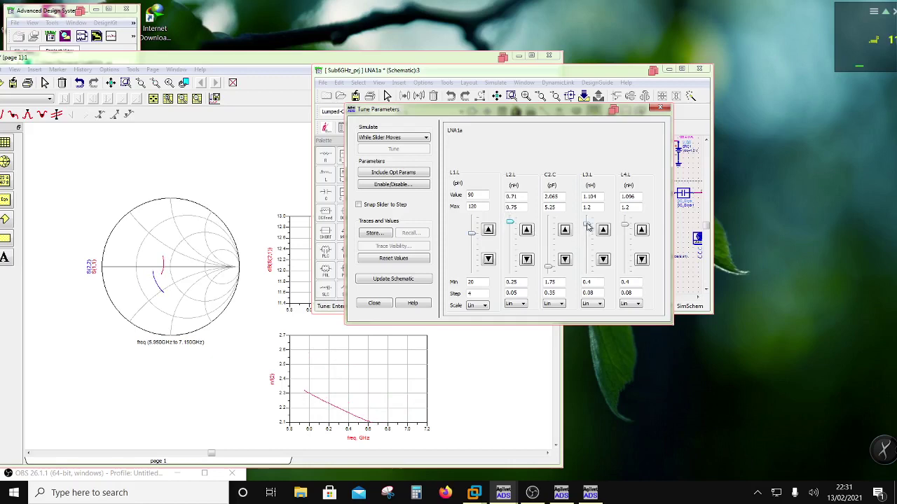
pyautogui.moveTo(589, 228); pyautogui.dragTo(580, 220)
pyautogui.moveTo(627, 229)
pyautogui.mouseDown()
pyautogui.moveTo(627, 240)
pyautogui.moveTo(614, 222)
pyautogui.mouseUp()
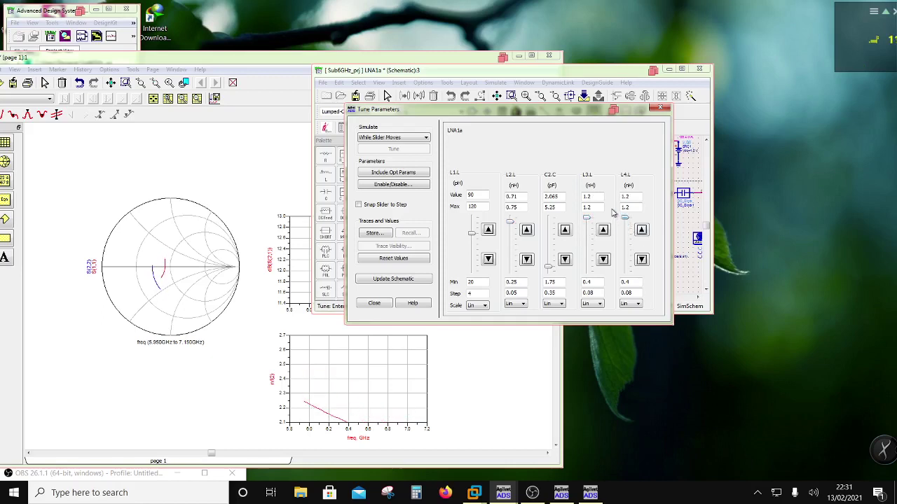
# - Autoscale the S(2,1) and nf(2) plots to the tuned traces, shift the tuning dialog aside and bring the schematic forward
pyautogui.click(345, 391)
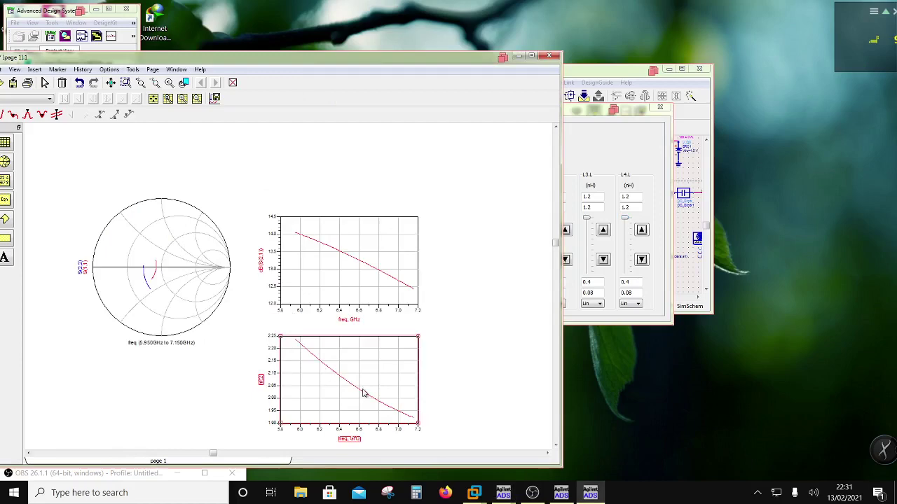
pyautogui.click(591, 122)
pyautogui.click(584, 83)
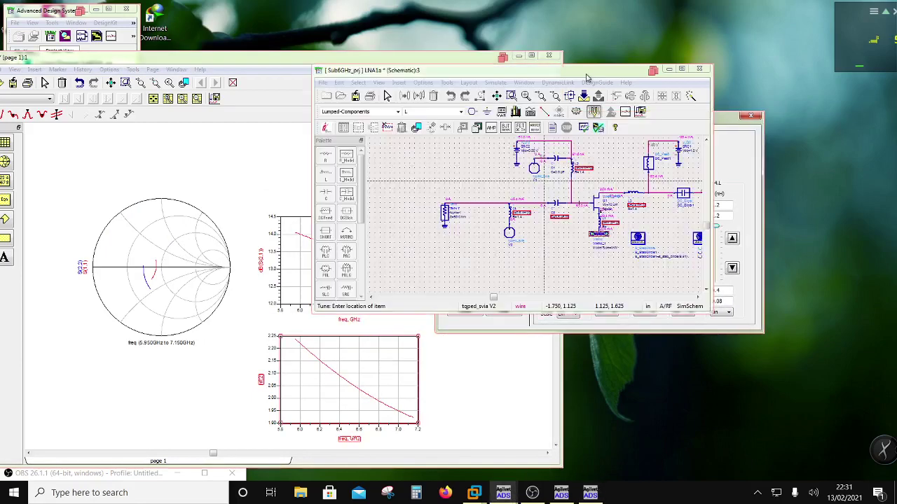
# - Tune the SRC2 bias voltage Vdc to 0.7018 V, keeping the tuning dialog clear of the plots
pyautogui.click(729, 116)
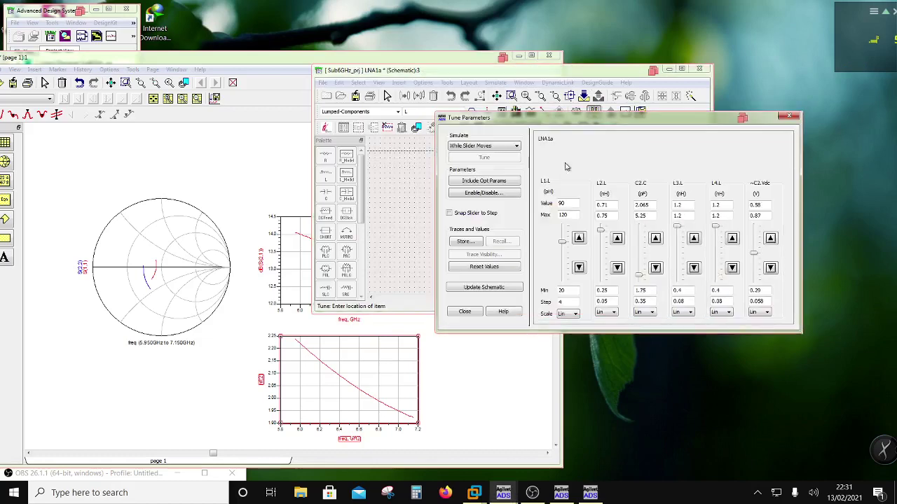
pyautogui.moveTo(551, 118); pyautogui.dragTo(410, 213)
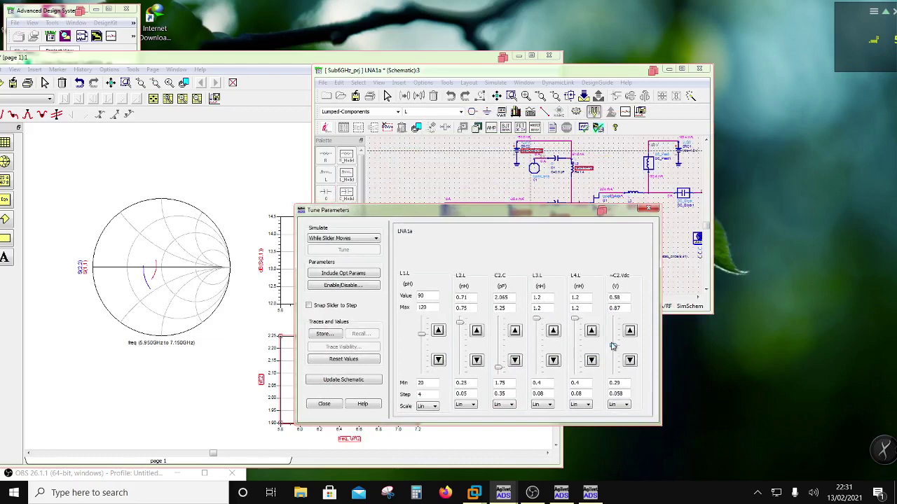
pyautogui.moveTo(612, 345); pyautogui.dragTo(612, 343)
pyautogui.moveTo(424, 213); pyautogui.dragTo(512, 170)
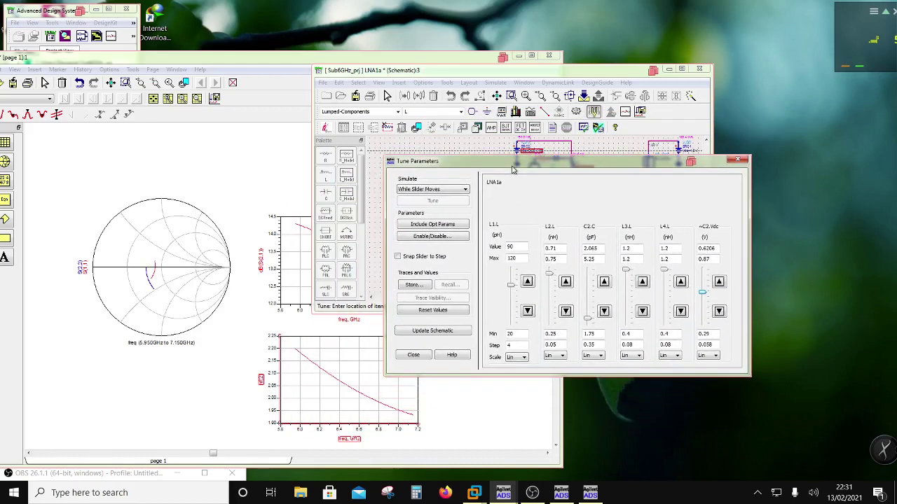
pyautogui.moveTo(703, 293); pyautogui.dragTo(702, 284)
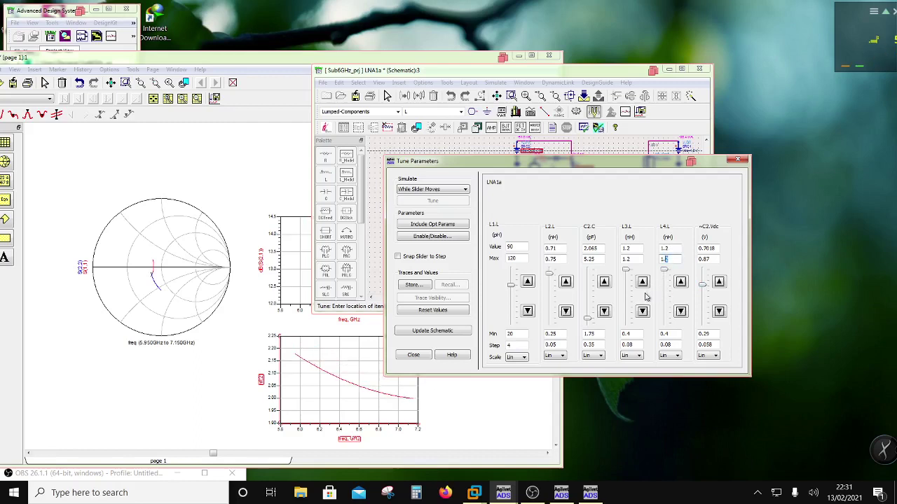
# - Raise the tuning maximum of L4 to 1.6 nH and of L3 to 1.8 nH, and tune L4 to 1.6 nH and L3 to 1.478 nH
pyautogui.press('Return')
pyautogui.moveTo(665, 285); pyautogui.dragTo(666, 273)
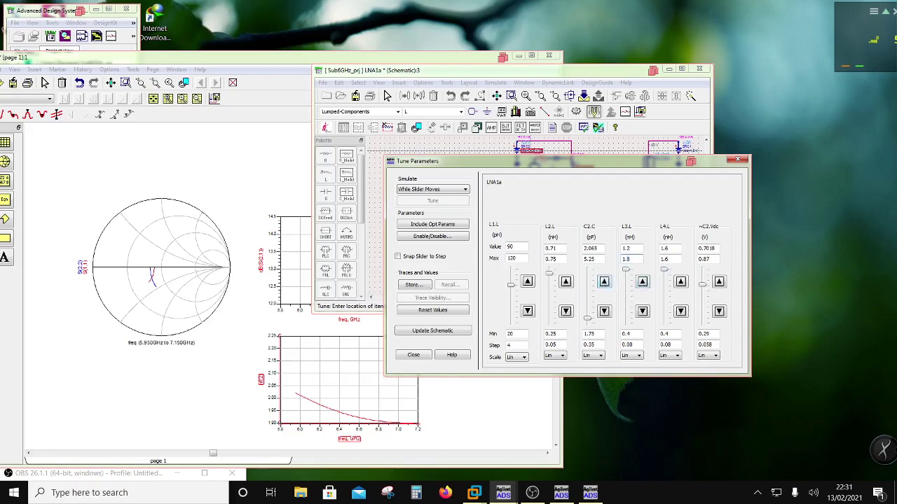
pyautogui.press('Return')
pyautogui.moveTo(627, 296); pyautogui.dragTo(627, 283)
# - Lower C2's tuning minimum and value to 1.3 pF and rescale the S(2,1) and nf(2) plots
pyautogui.moveTo(590, 319); pyautogui.dragTo(591, 328)
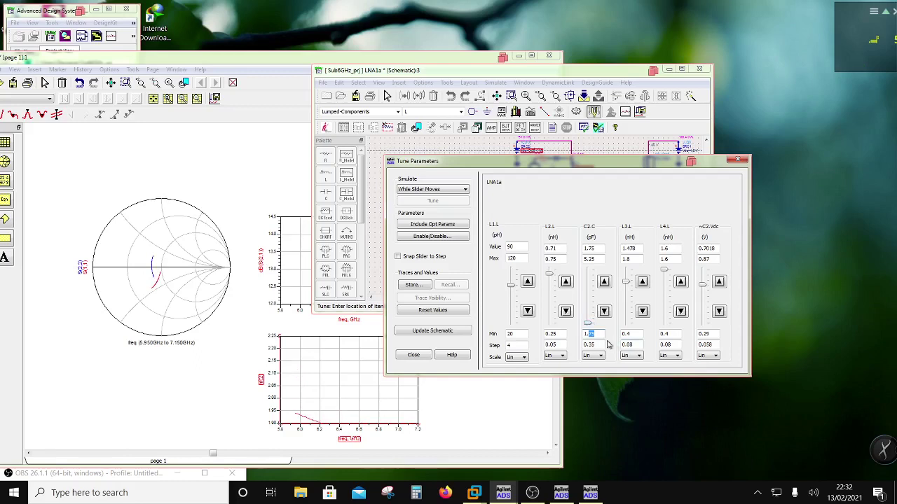
pyautogui.moveTo(587, 323); pyautogui.dragTo(589, 326)
pyautogui.click(282, 357)
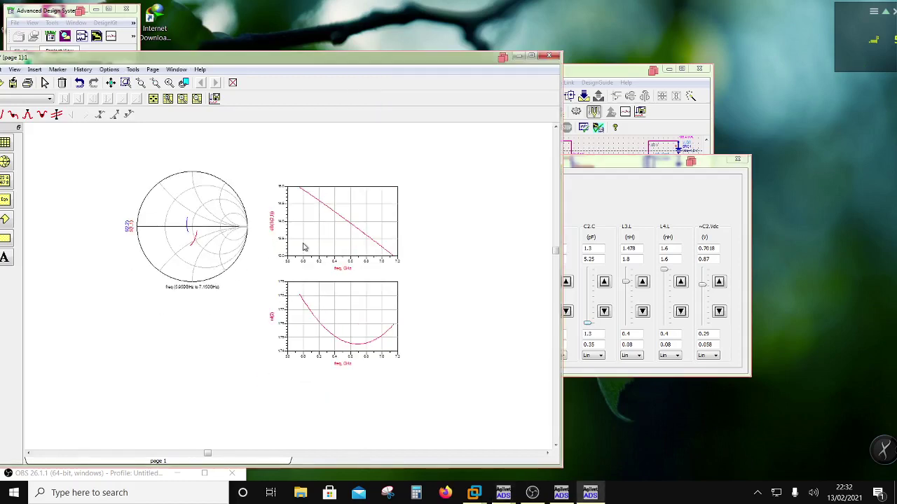
pyautogui.click(604, 167)
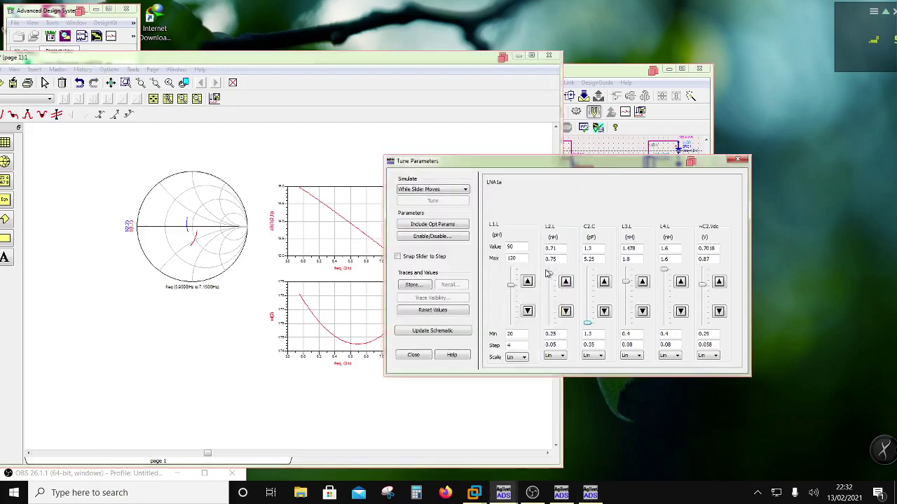
# - Tune L1 to 110 pH and rescale the gain and noise figure plots to the new traces
pyautogui.moveTo(512, 289); pyautogui.dragTo(512, 278)
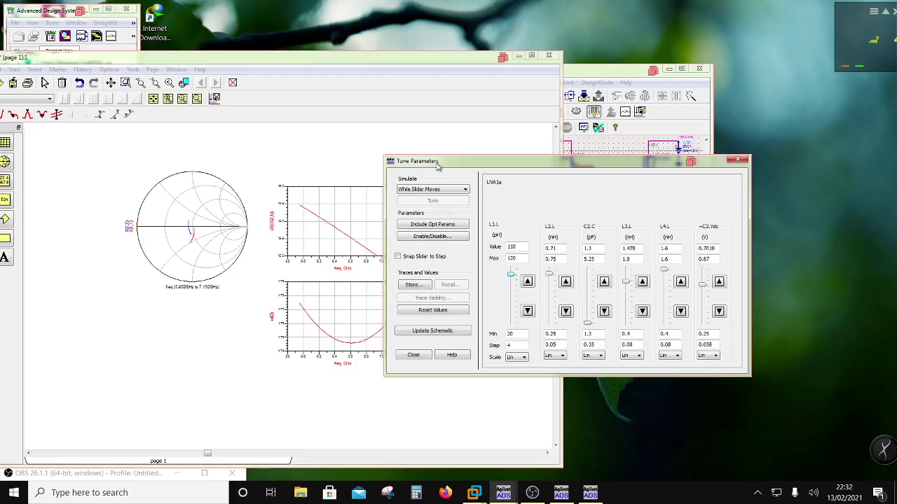
pyautogui.moveTo(449, 167); pyautogui.dragTo(529, 143)
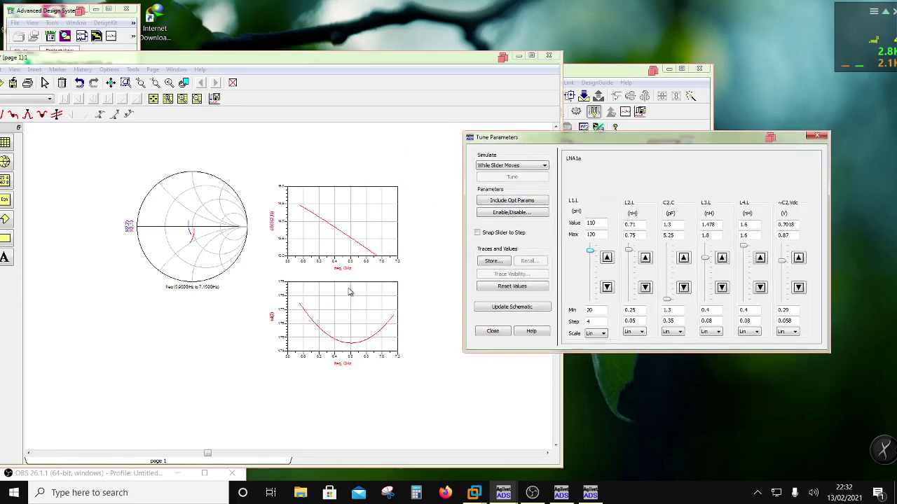
pyautogui.click(334, 266)
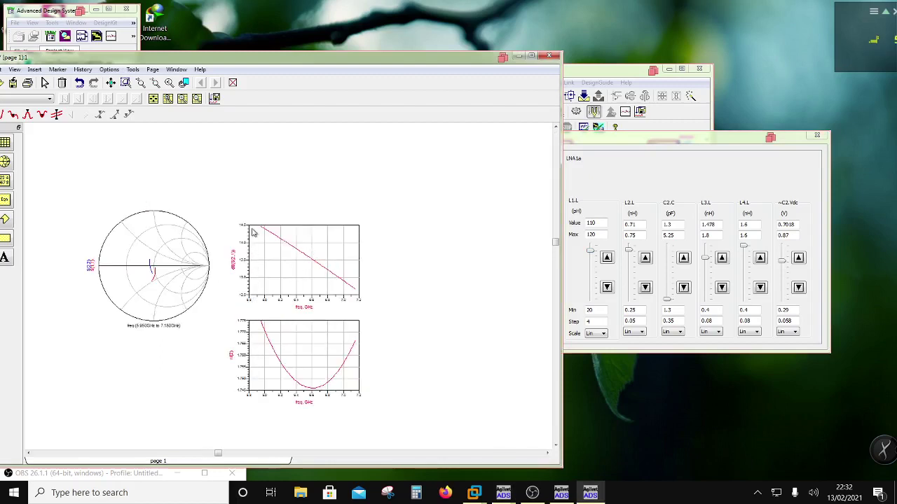
pyautogui.click(677, 140)
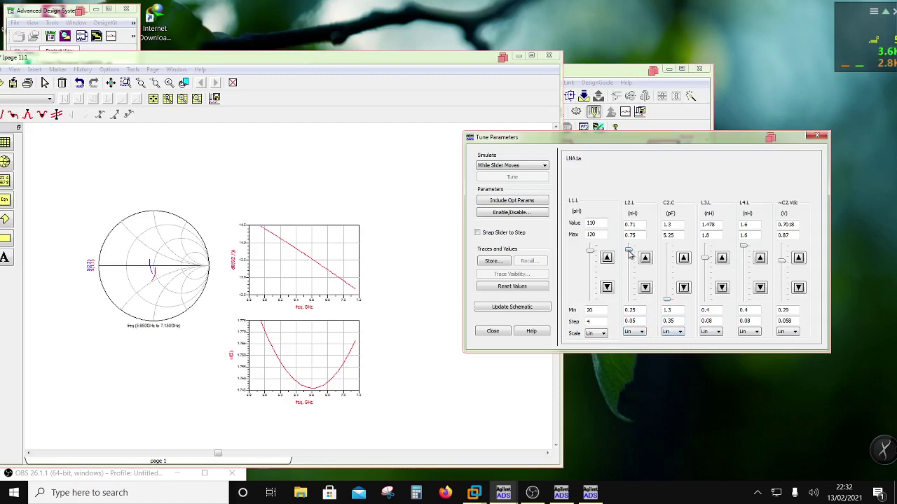
# - Tune L2 to 0.75 nH with its tuning maximum raised to 0.9 nH, and rescale the plots
pyautogui.moveTo(629, 252); pyautogui.dragTo(632, 244)
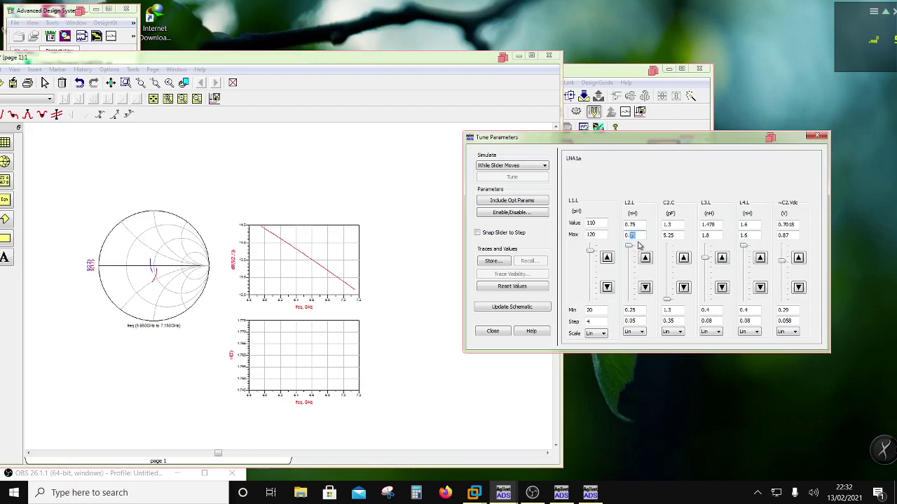
pyautogui.write('9')
pyautogui.press('Return')
pyautogui.click(376, 346)
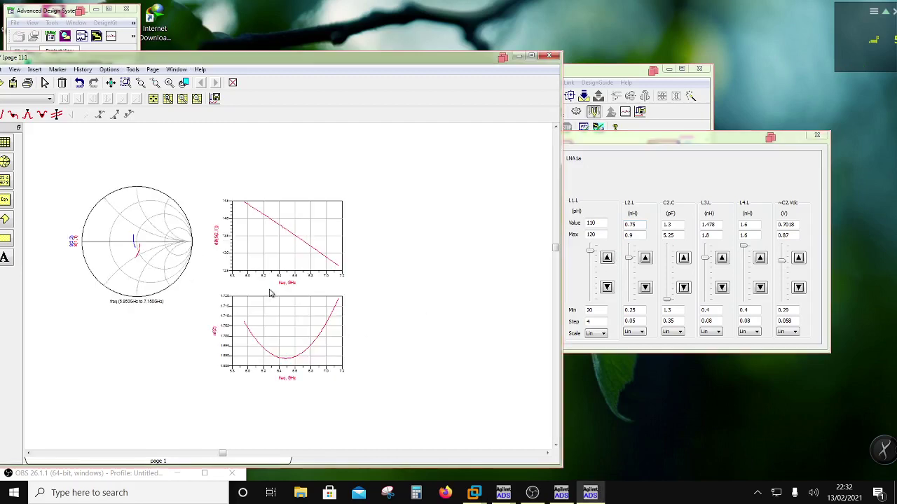
# - Tune L2 to 0.835 nH and rescale the S(2,1) and nf(2) plots again
pyautogui.click(630, 261)
pyautogui.moveTo(629, 258); pyautogui.dragTo(631, 257)
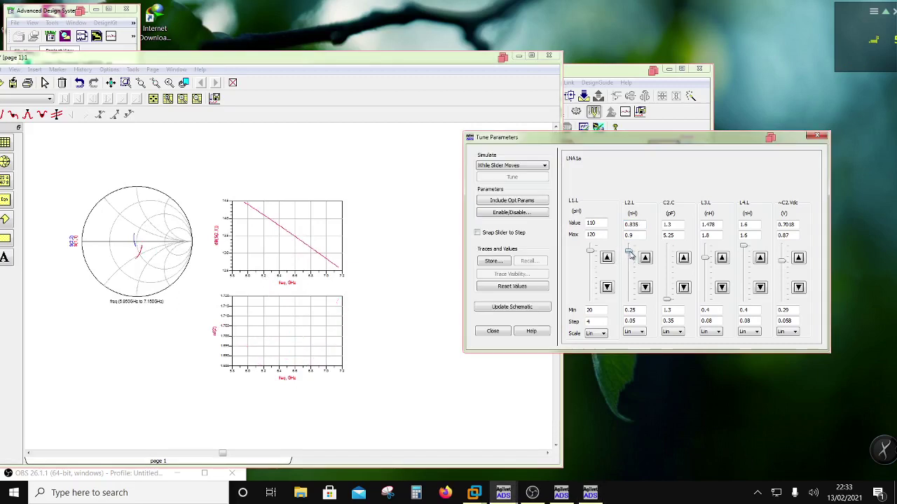
pyautogui.click(358, 330)
pyautogui.scroll(-1, 309, 334)
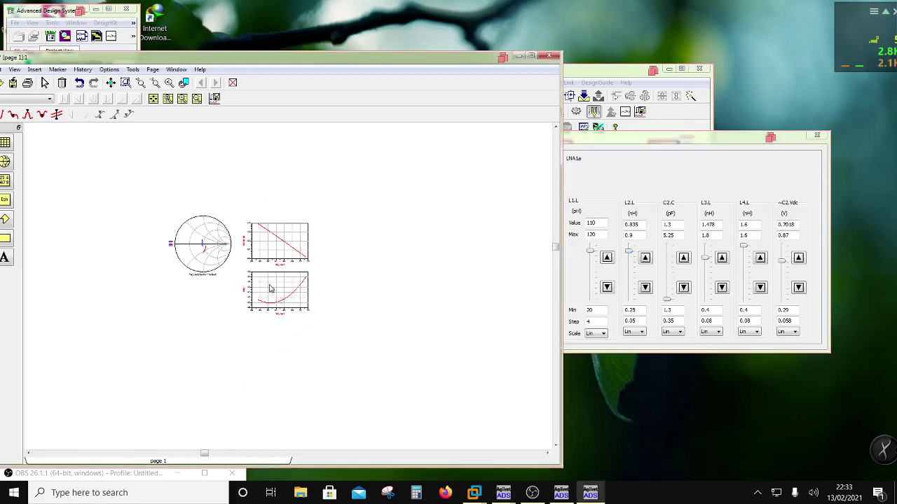
pyautogui.scroll(1, 271, 287)
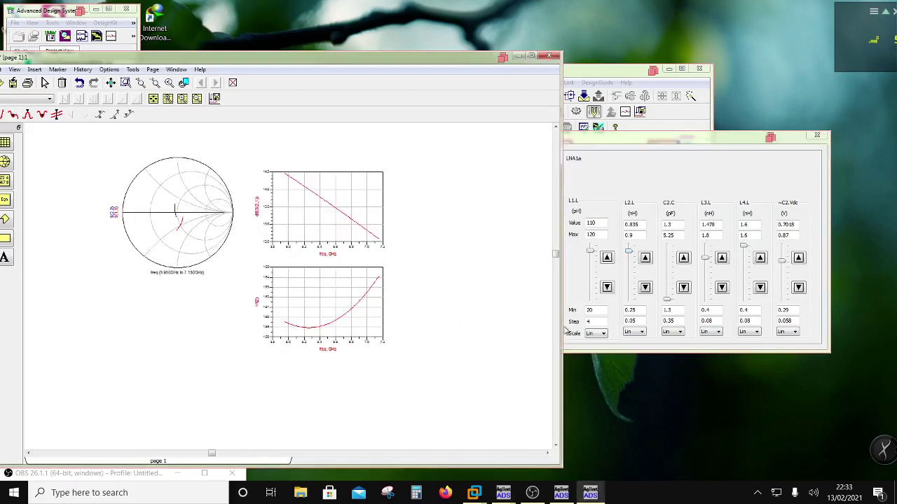
# - Tune L1 to 120 pH, L3 to 1.338 nH and L4 to 1.66 nH, with L4's tuning maximum set to 1.8 nH
pyautogui.moveTo(592, 254); pyautogui.dragTo(592, 244)
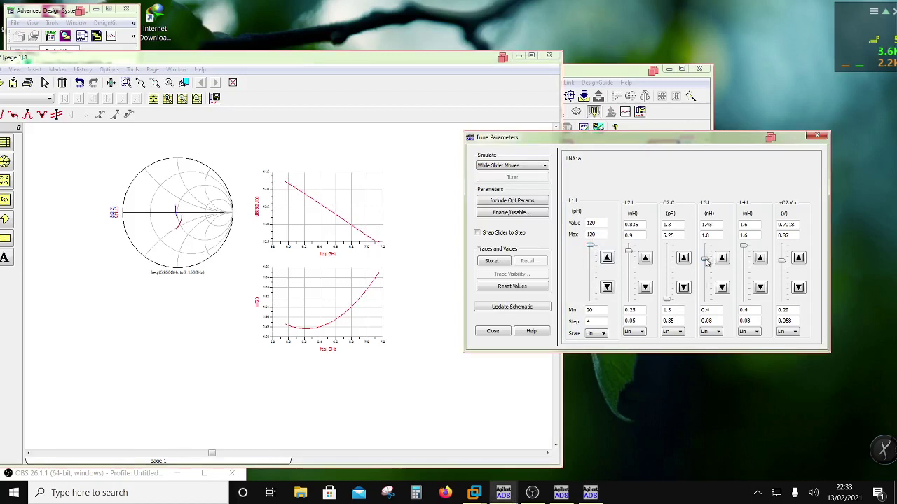
pyautogui.moveTo(707, 262); pyautogui.dragTo(745, 246)
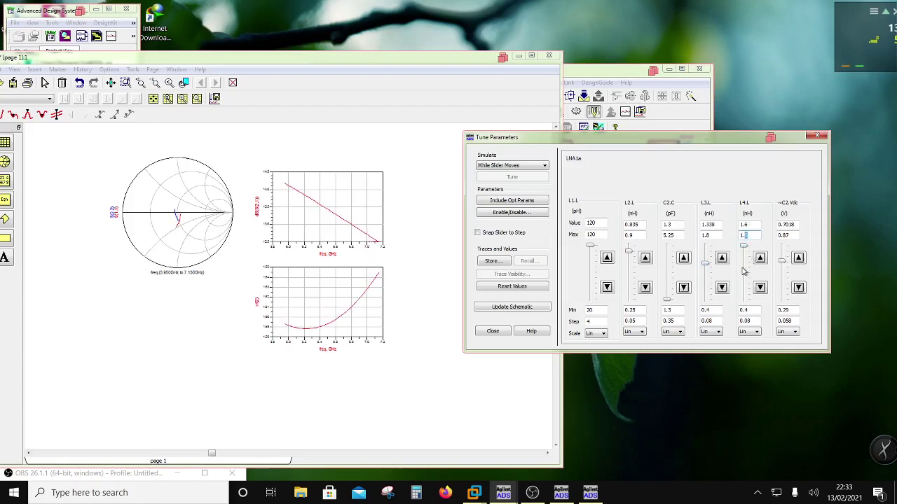
pyautogui.click(748, 224)
pyautogui.moveTo(744, 255)
pyautogui.mouseDown()
pyautogui.moveTo(744, 246)
pyautogui.moveTo(746, 254)
pyautogui.mouseUp()
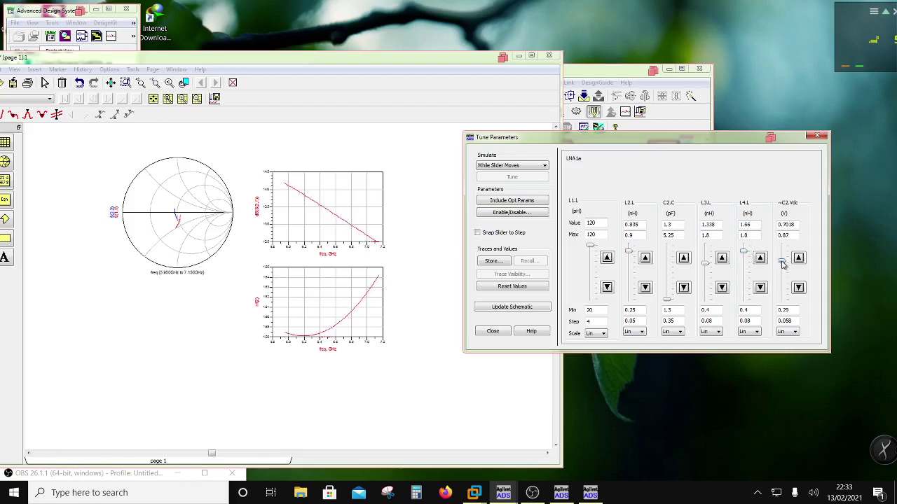
# - Lower the SRC2 bias voltage Vdc to 0.6264 V, trying 0.6322 V and 0.5684 V, and rescale the plots
pyautogui.moveTo(783, 264); pyautogui.dragTo(782, 272)
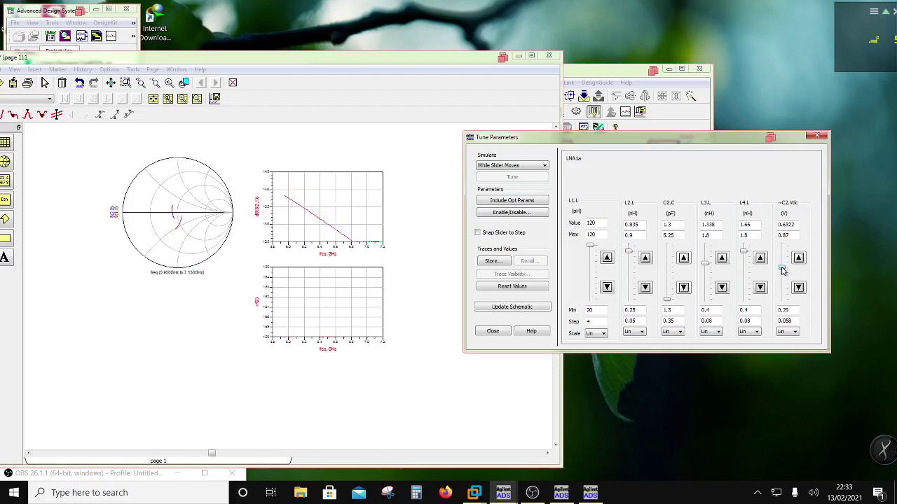
pyautogui.click(314, 327)
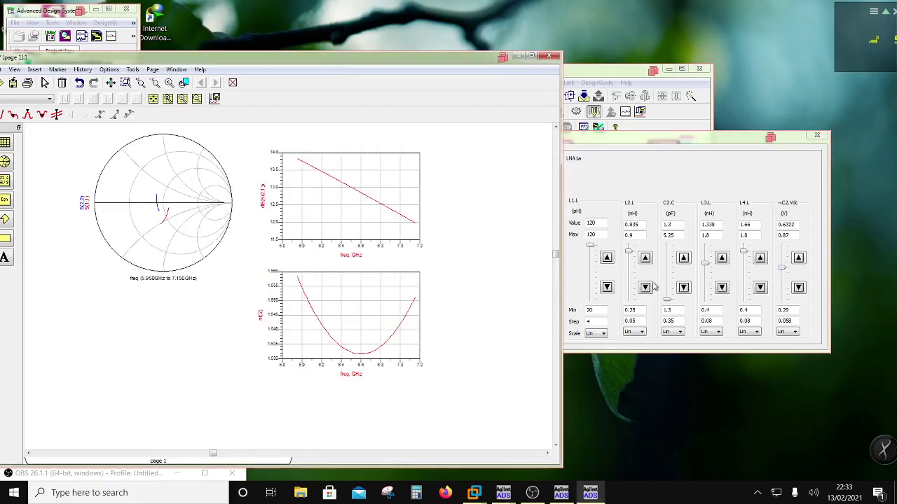
pyautogui.click(783, 271)
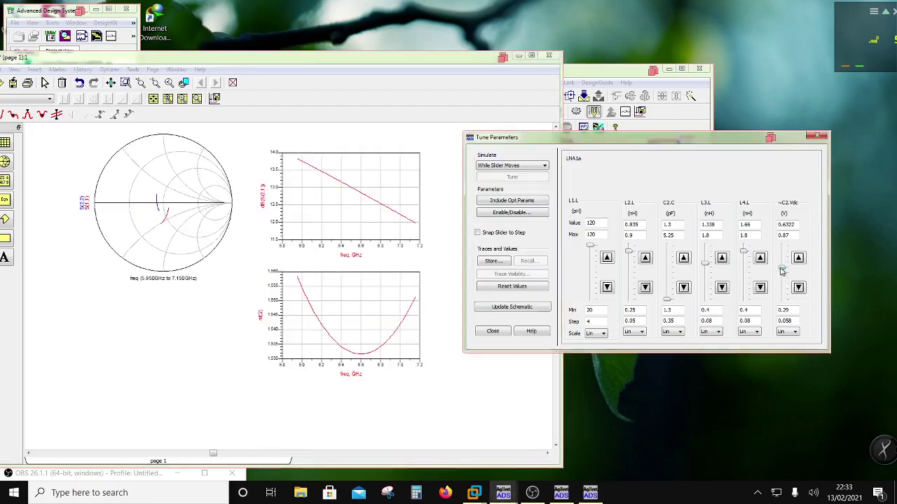
pyautogui.moveTo(783, 271); pyautogui.dragTo(783, 278)
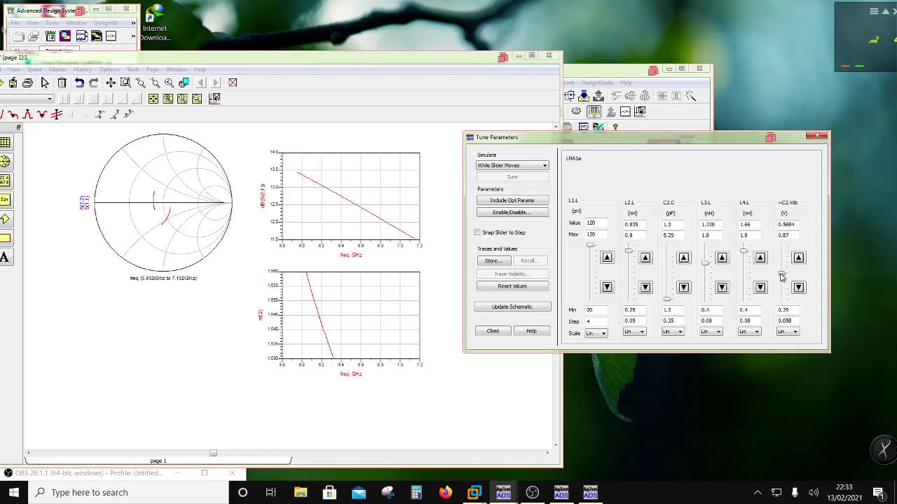
pyautogui.moveTo(782, 278); pyautogui.dragTo(782, 271)
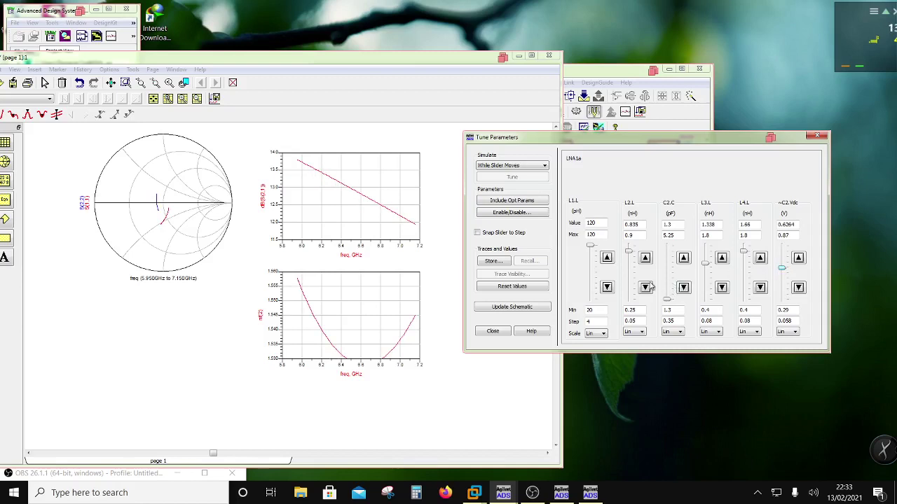
# - Tune L2 to 0.9 nH and rescale the nf(2) plot to examine the noise figure curve
pyautogui.moveTo(587, 247); pyautogui.dragTo(632, 249)
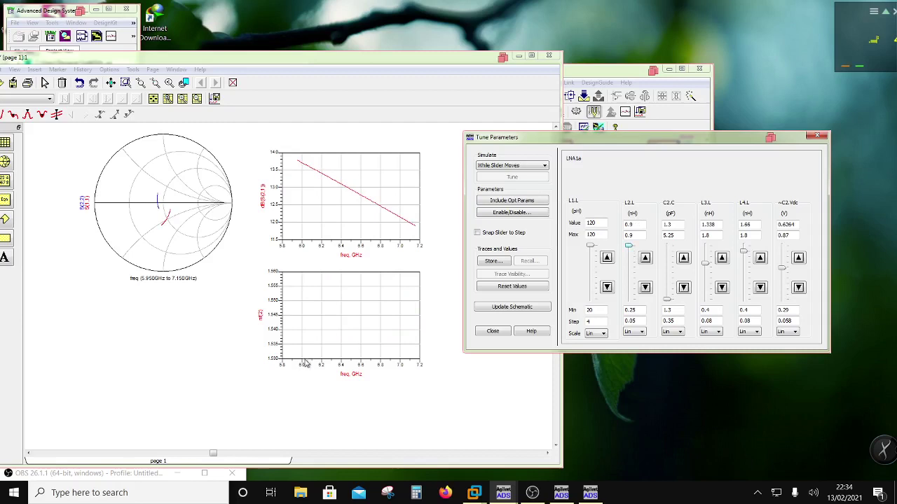
pyautogui.click(249, 360)
pyautogui.scroll(1, 335, 299)
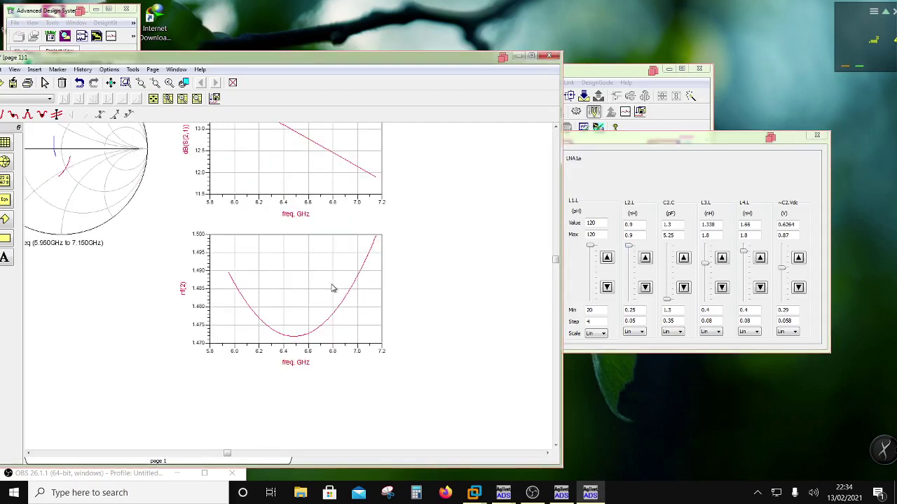
pyautogui.scroll(-1, 210, 287)
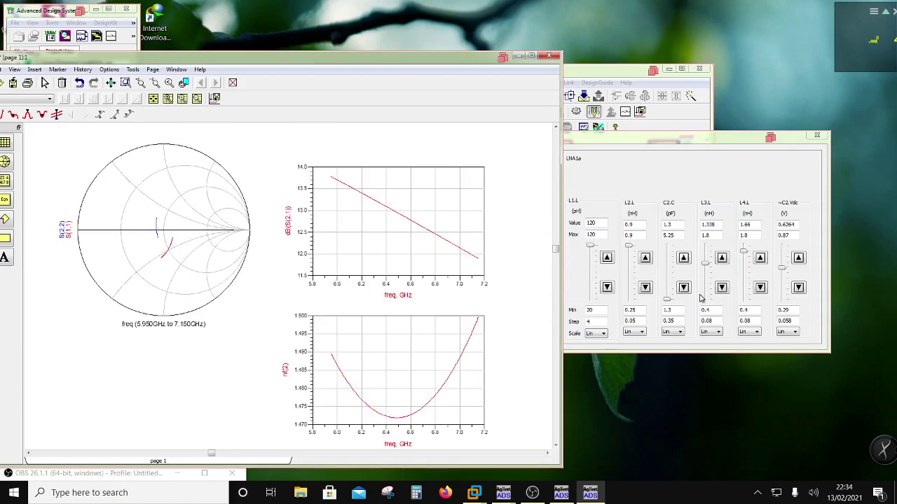
# - Try small adjustments of L2 and C2, keeping 0.9 nH and 1.3 pF, and tune L4 to 1.674 nH
pyautogui.click(681, 138)
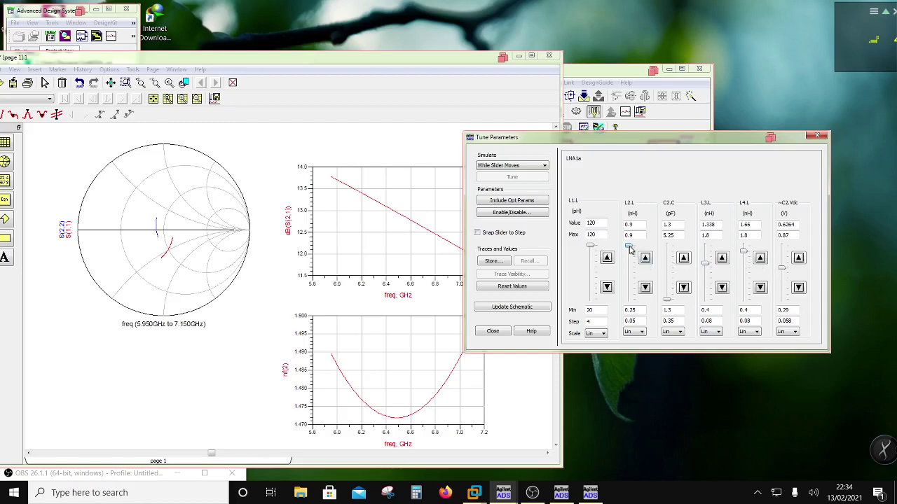
pyautogui.moveTo(630, 249); pyautogui.dragTo(629, 245)
pyautogui.moveTo(669, 300); pyautogui.dragTo(675, 302)
pyautogui.moveTo(744, 257); pyautogui.dragTo(747, 254)
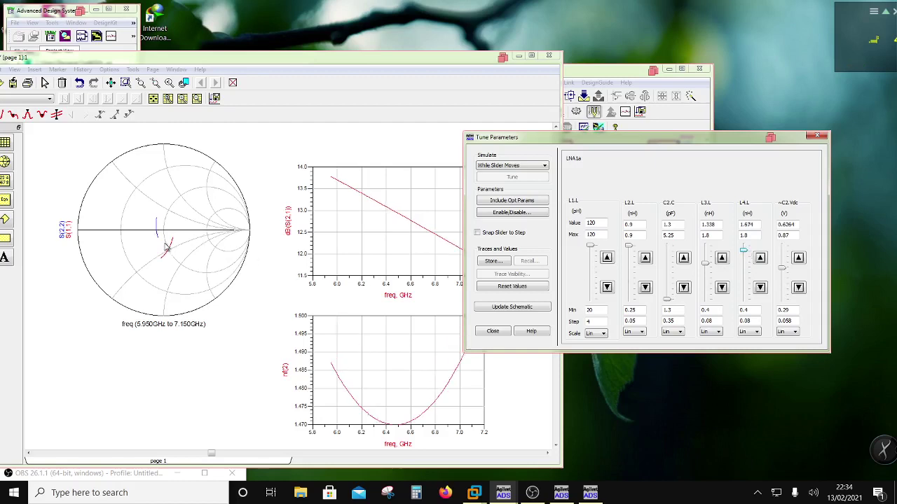
# - Add the S(1,1) and S(2,2) traces in dB to the dB(S(2,1)) gain plot
pyautogui.doubleClick(353, 242)
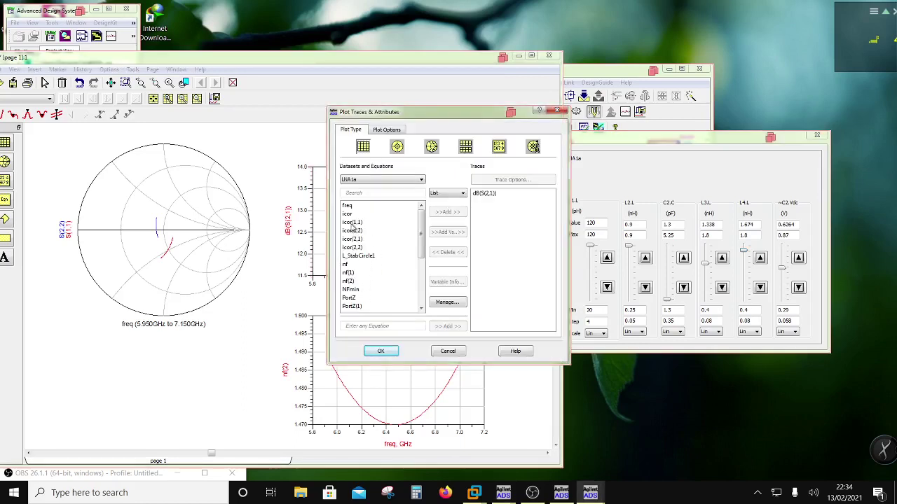
pyautogui.scroll(-3, 403, 248)
pyautogui.scroll(-2, 403, 249)
pyautogui.click(384, 239)
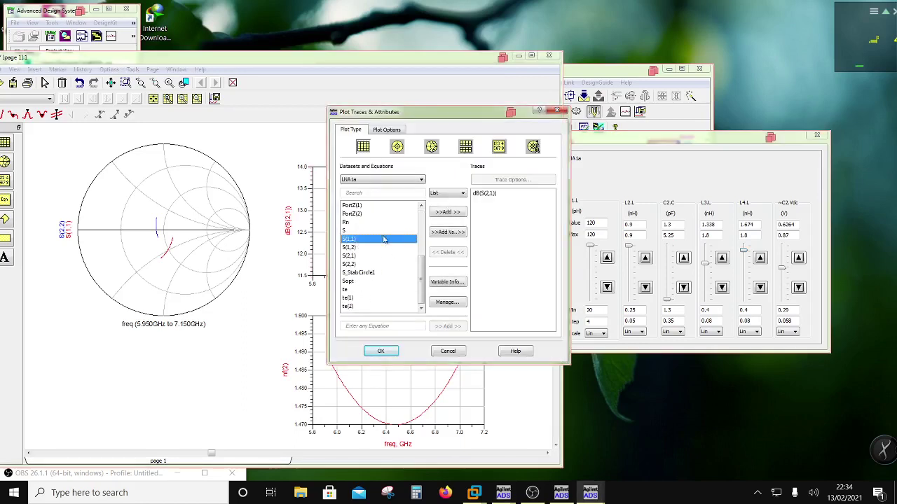
pyautogui.click(459, 212)
pyautogui.click(178, 196)
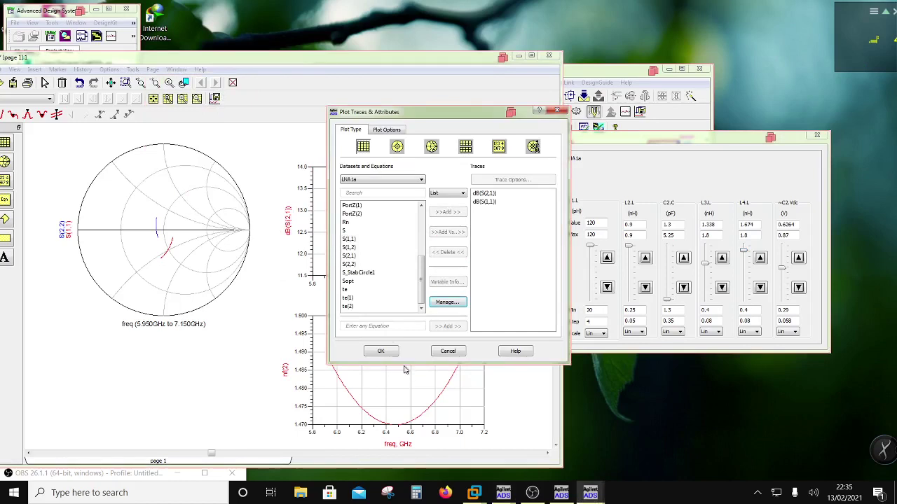
pyautogui.click(353, 264)
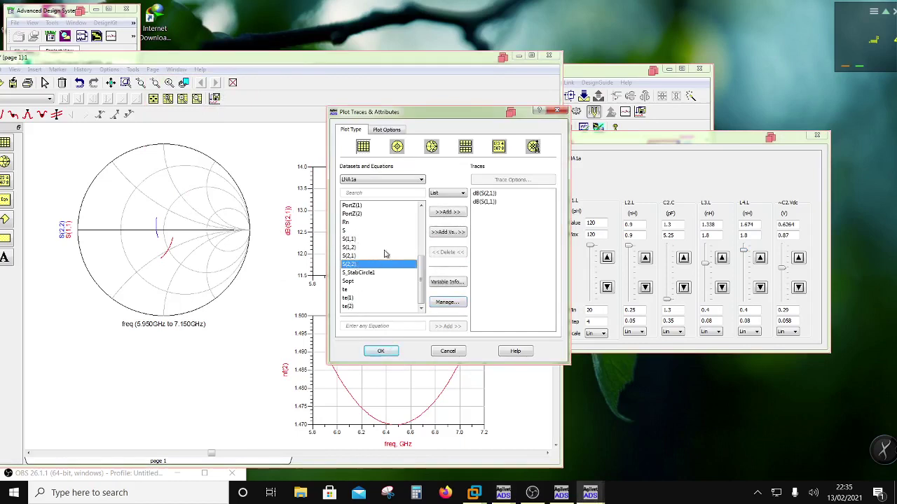
pyautogui.click(447, 213)
pyautogui.click(181, 196)
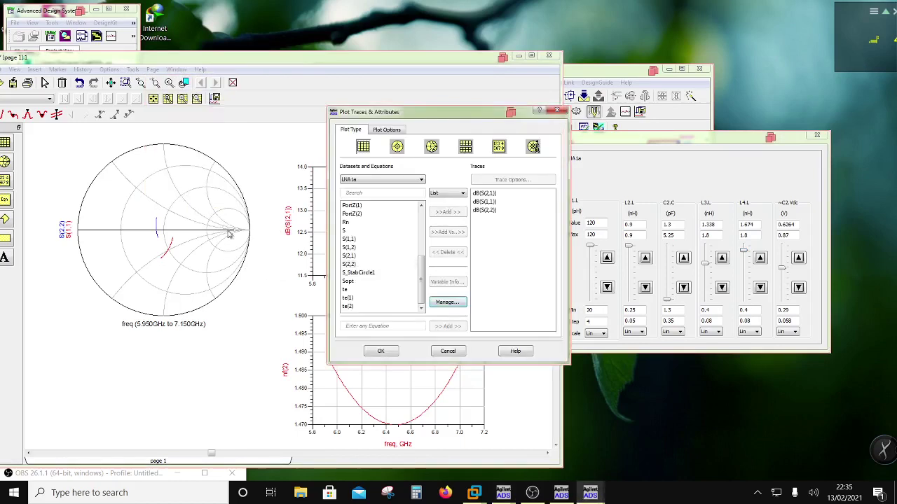
pyautogui.click(375, 354)
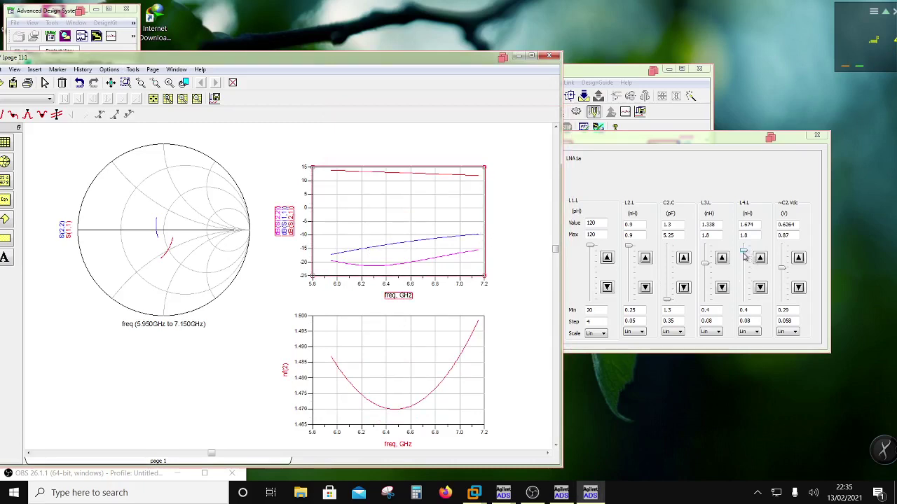
# - Tune L4 to 1.142 nH and rescale the plots to show the S-parameter and nf(2) curves fully
pyautogui.click(706, 267)
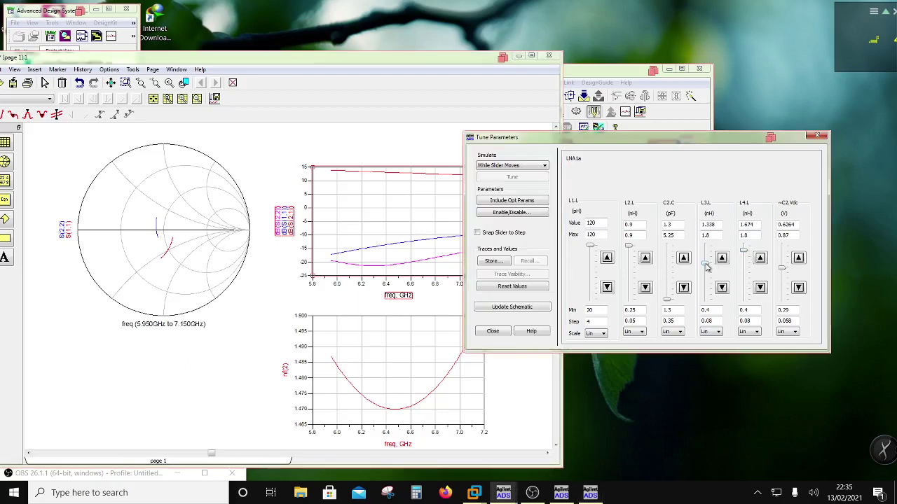
pyautogui.click(592, 77)
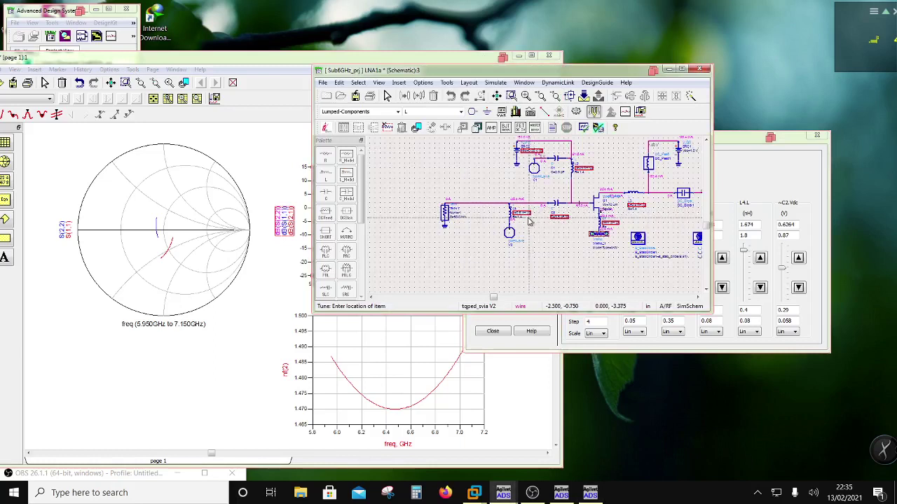
pyautogui.click(726, 141)
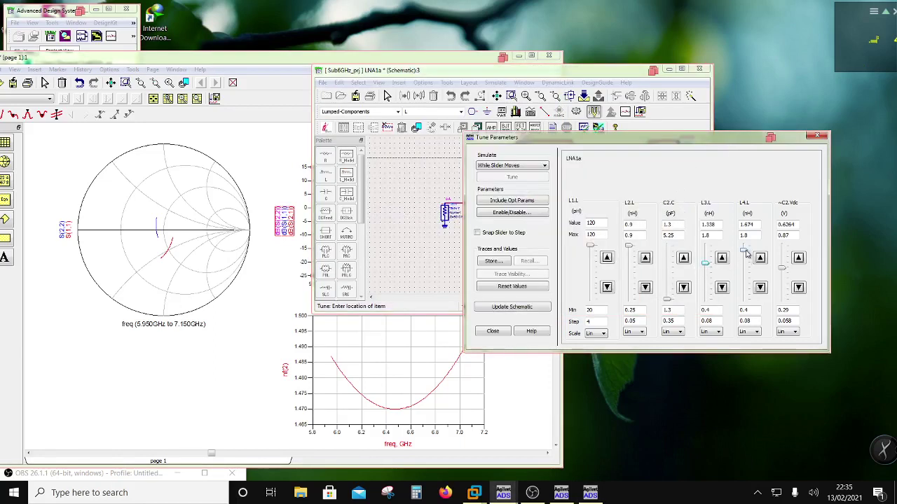
pyautogui.moveTo(744, 250); pyautogui.dragTo(739, 274)
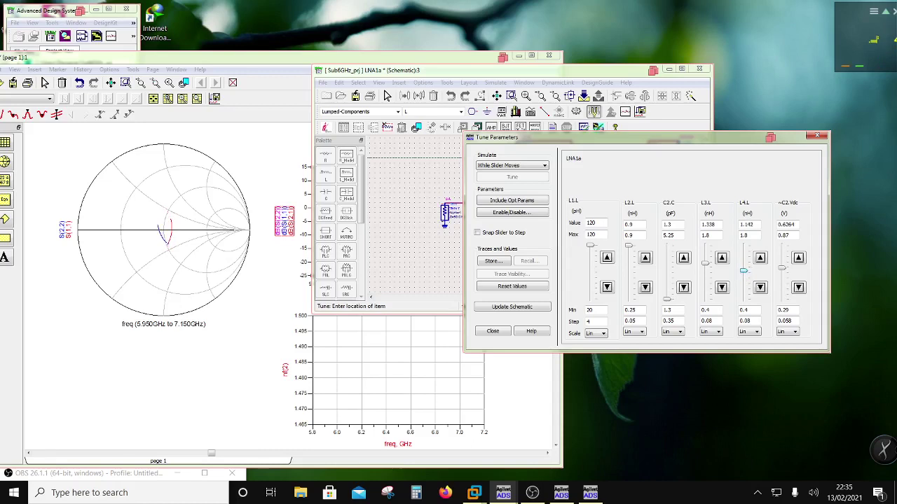
pyautogui.click(288, 386)
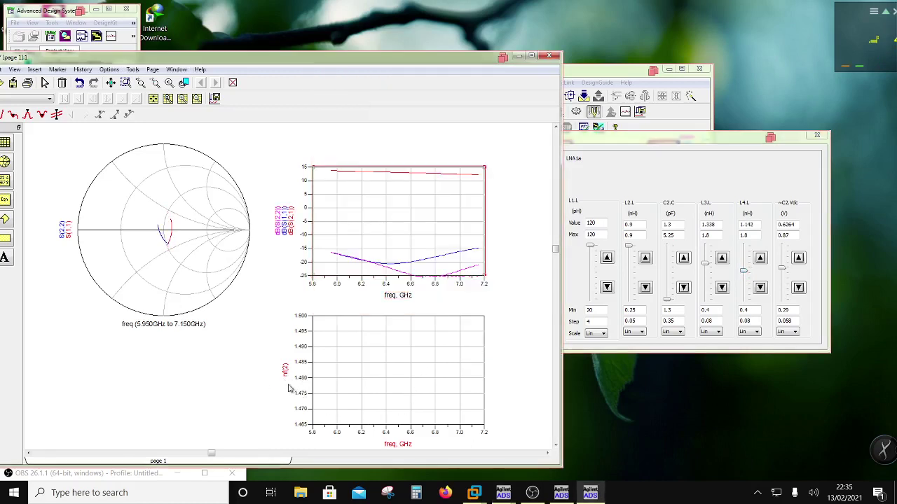
pyautogui.scroll(-1, 296, 301)
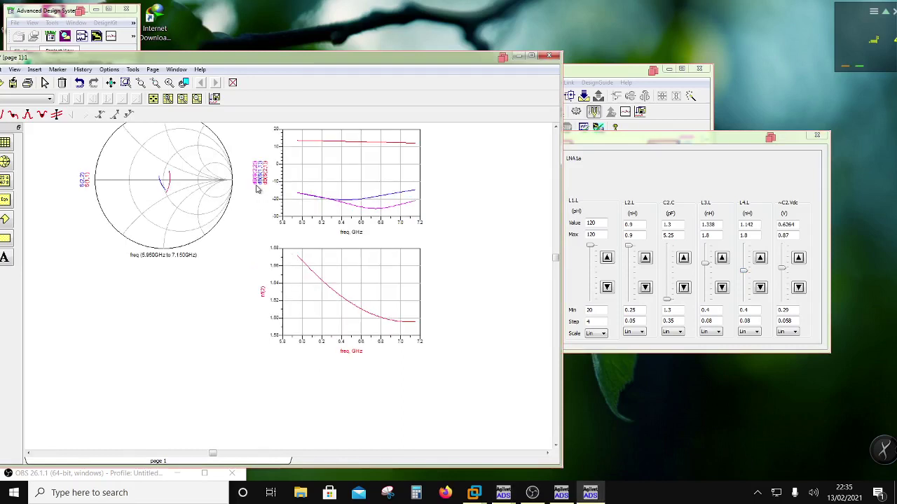
# - Place a marker on the dB(S(2,1)) trace at 5.950 GHz
pyautogui.scroll(1, 242, 252)
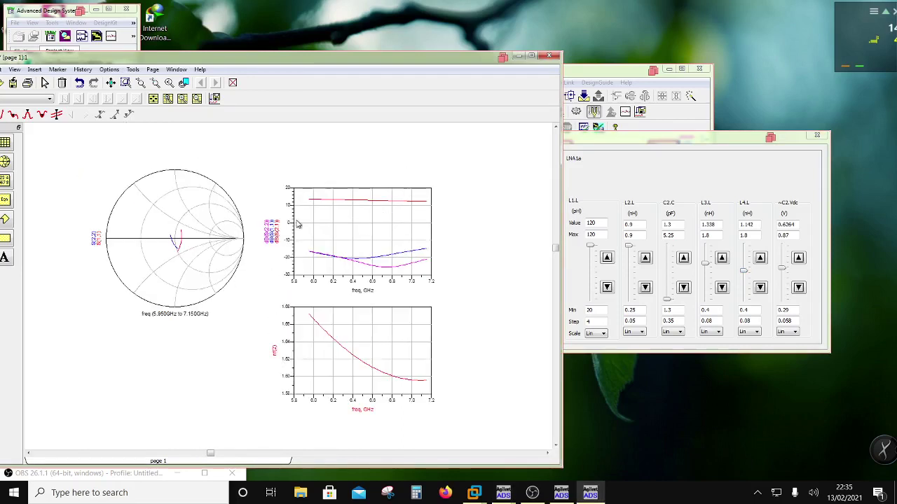
pyautogui.scroll(1, 300, 225)
pyautogui.click(57, 68)
pyautogui.click(64, 79)
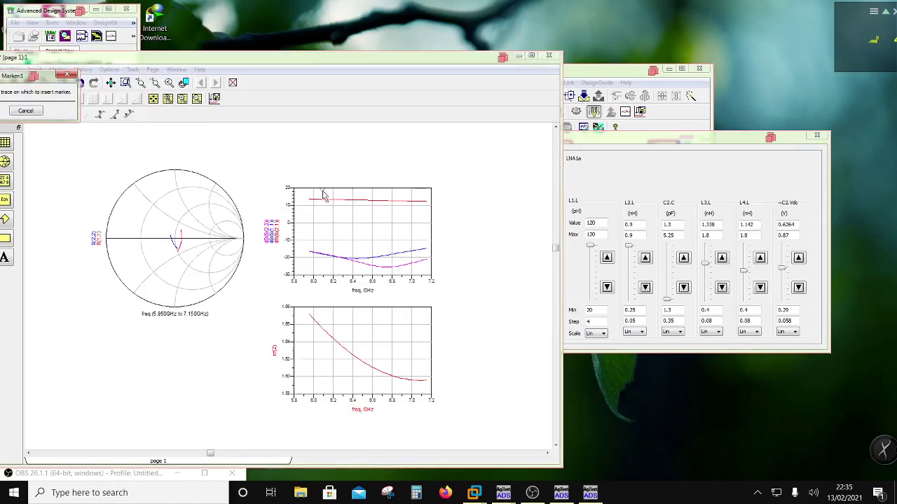
pyautogui.click(308, 199)
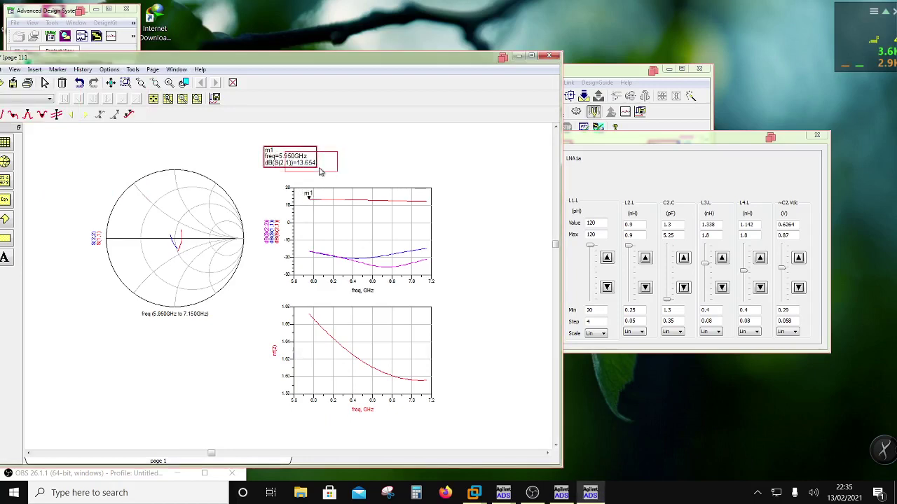
# - Add marker m2 at the 7.150 GHz end of the dB(S(2,1)) trace and place its readout beside m1's
pyautogui.click(58, 69)
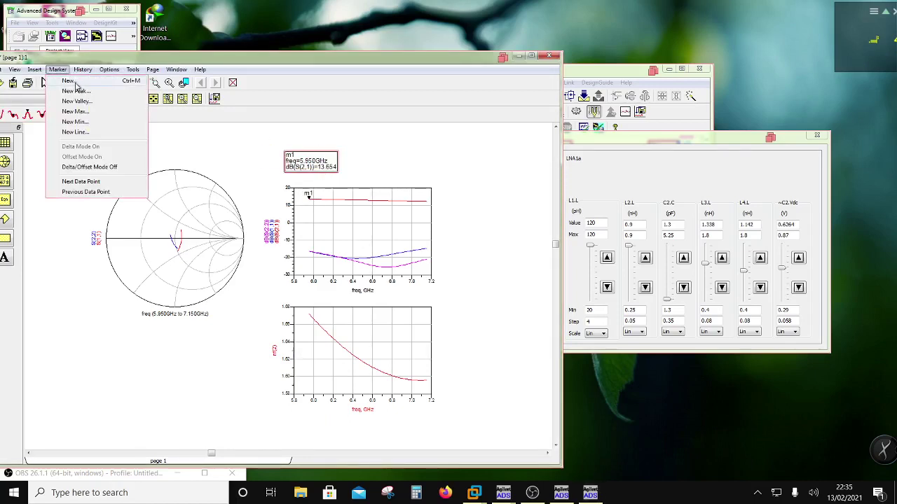
pyautogui.click(75, 82)
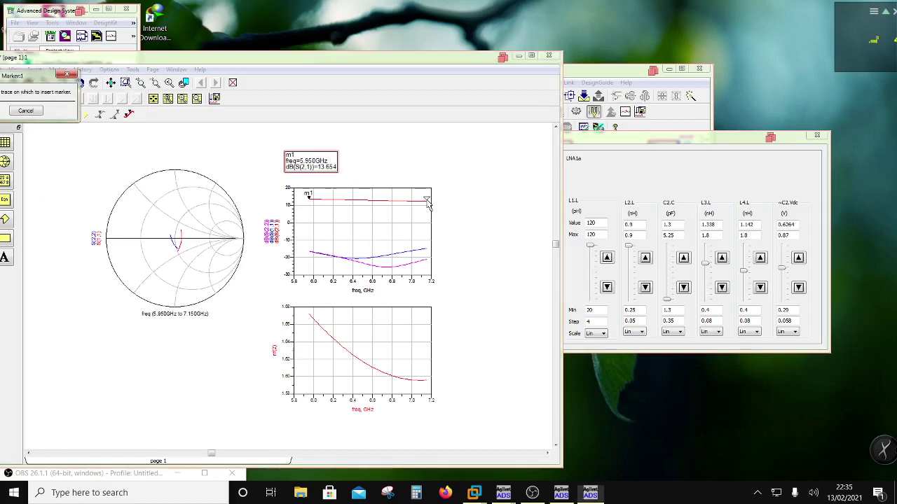
pyautogui.click(427, 201)
pyautogui.moveTo(324, 136); pyautogui.dragTo(401, 173)
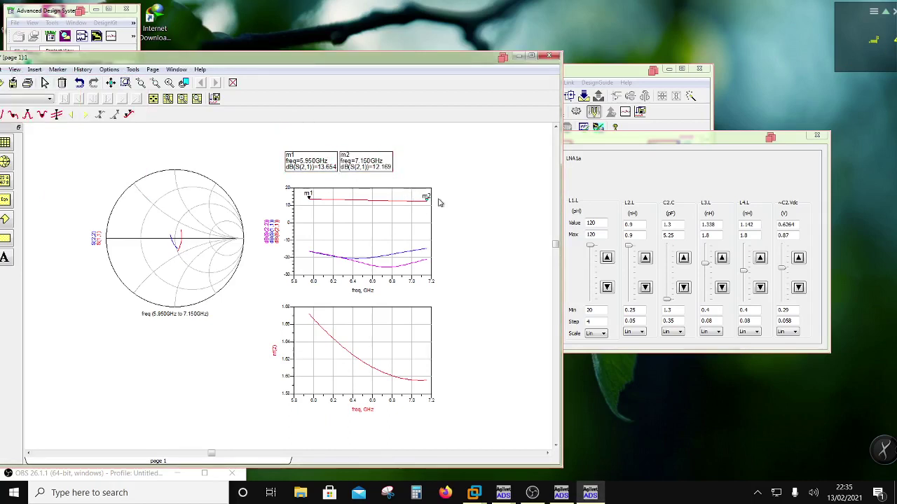
pyautogui.click(439, 203)
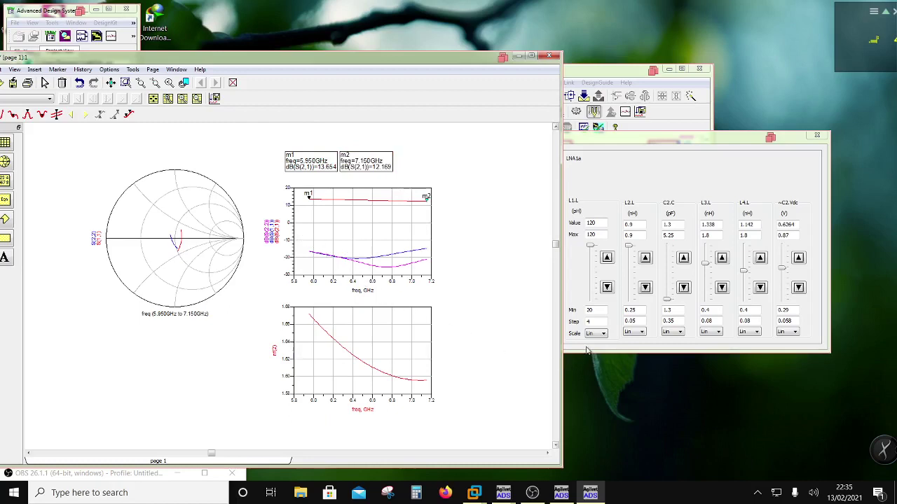
# - Tune L4.L to 1.03 nH and L2.L to 0.8155 nH, update the schematic with them and close the tuning
pyautogui.click(746, 275)
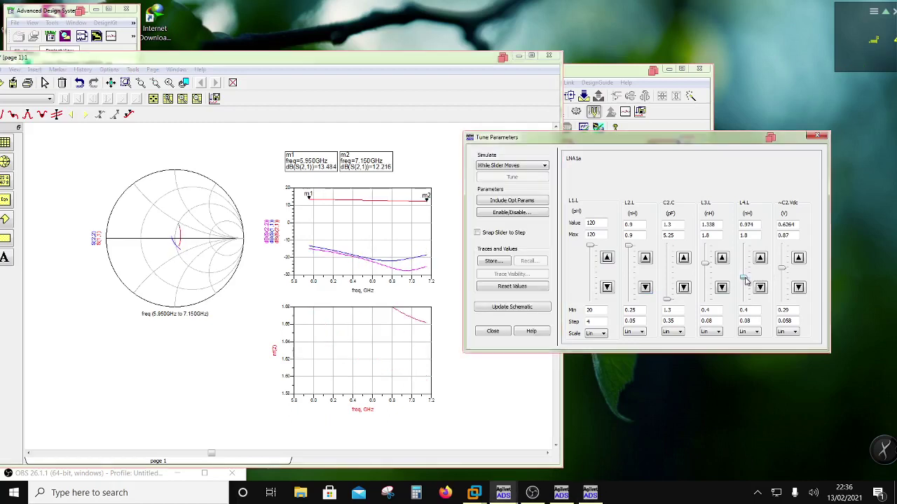
pyautogui.moveTo(747, 274)
pyautogui.mouseDown()
pyautogui.moveTo(746, 288)
pyautogui.moveTo(744, 278)
pyautogui.mouseUp()
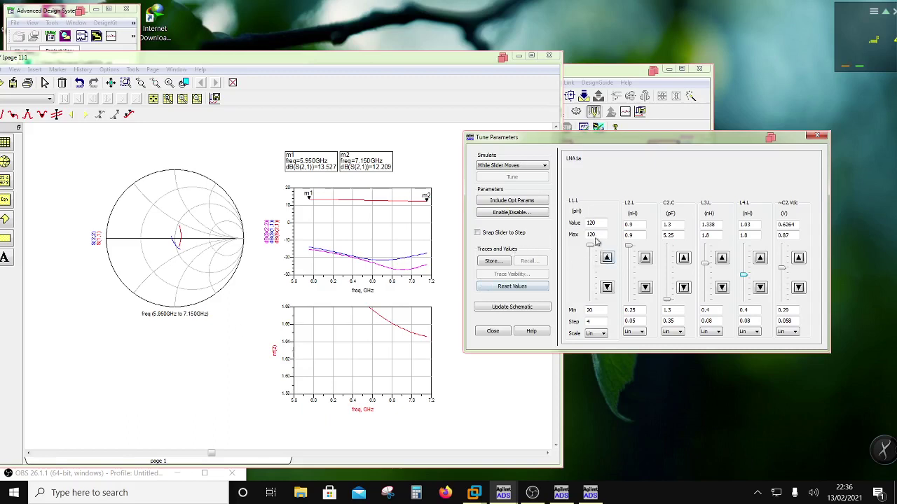
pyautogui.moveTo(630, 249); pyautogui.dragTo(629, 257)
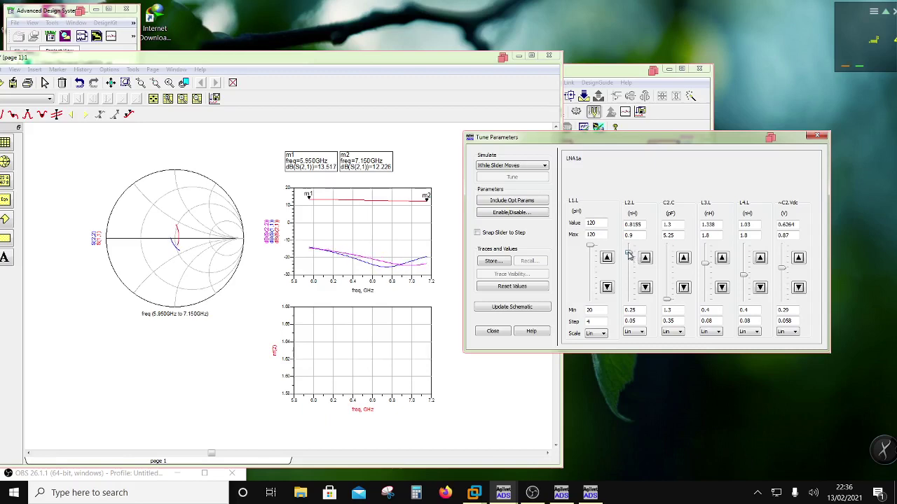
pyautogui.click(517, 308)
pyautogui.click(493, 332)
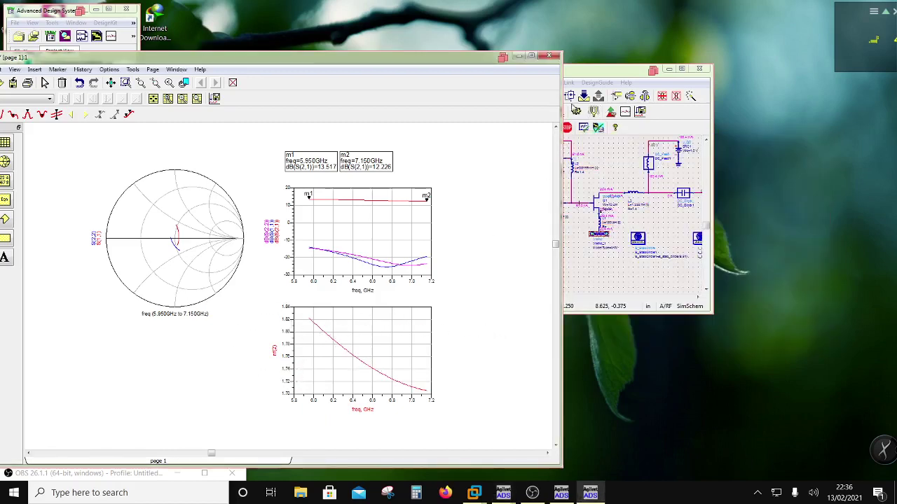
# - Restart tuning of the LNA1a schematic and set L4.L to 1.212 nH and L2.L to 0.822 nH
pyautogui.click(584, 75)
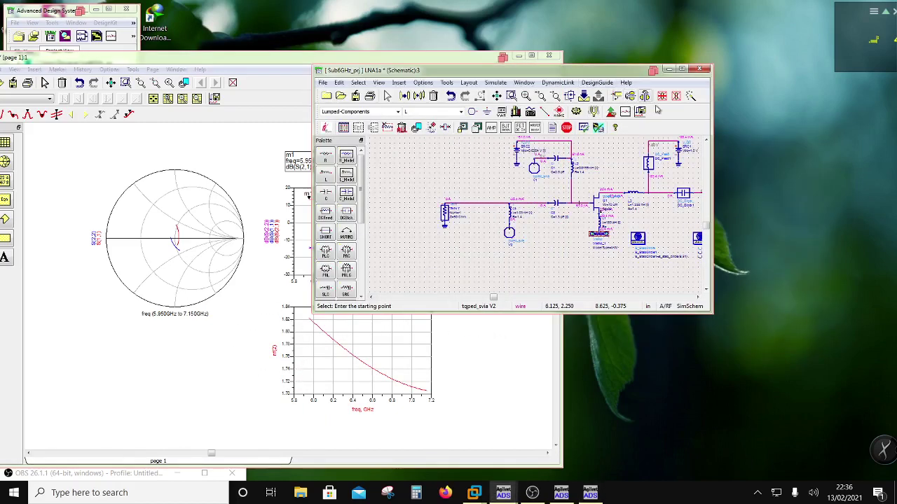
pyautogui.click(594, 114)
pyautogui.click(223, 61)
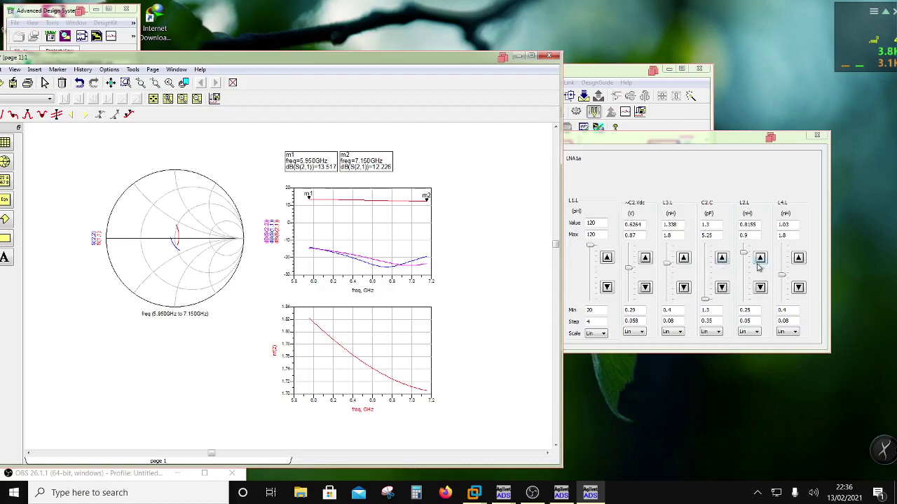
pyautogui.moveTo(783, 275); pyautogui.dragTo(786, 271)
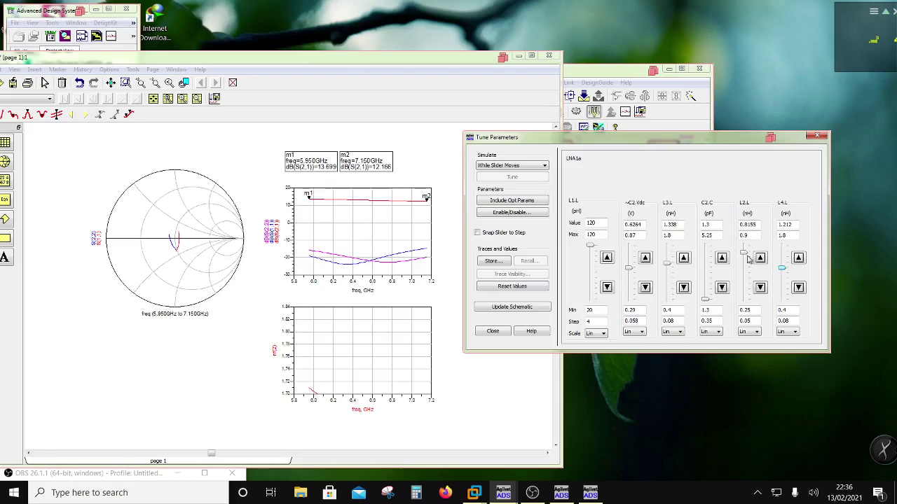
pyautogui.moveTo(746, 258); pyautogui.dragTo(747, 255)
pyautogui.click(434, 408)
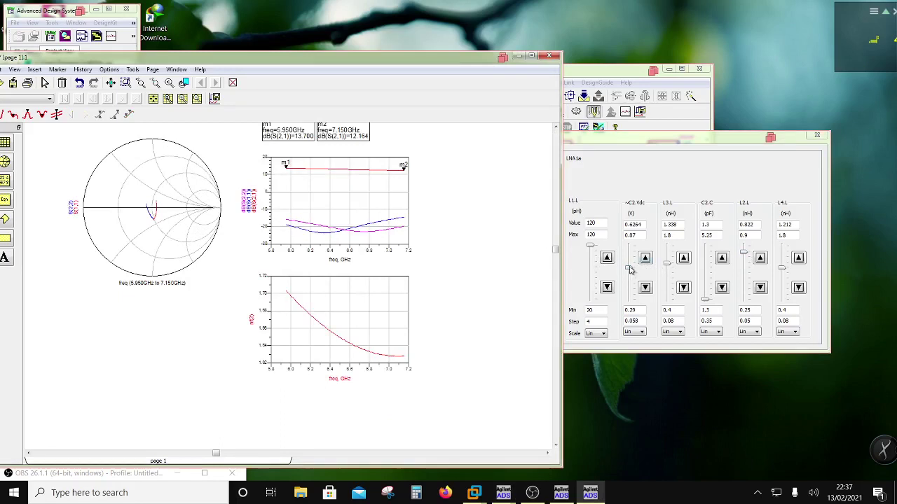
# - Tune L3.L to 1.282 nH and L2.L to 0.835 nH, keeping C2.C at 1.3 pF
pyautogui.click(669, 265)
pyautogui.moveTo(669, 265); pyautogui.dragTo(669, 268)
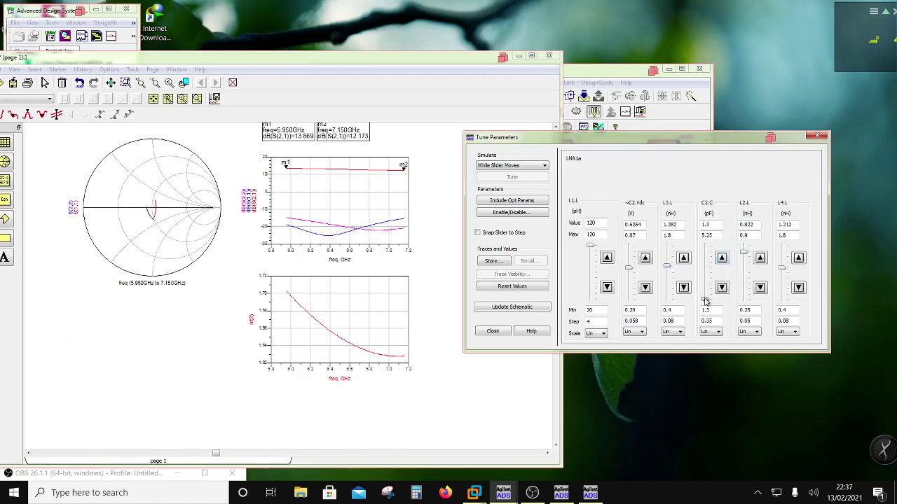
pyautogui.moveTo(705, 300); pyautogui.dragTo(707, 302)
pyautogui.moveTo(748, 258); pyautogui.dragTo(748, 257)
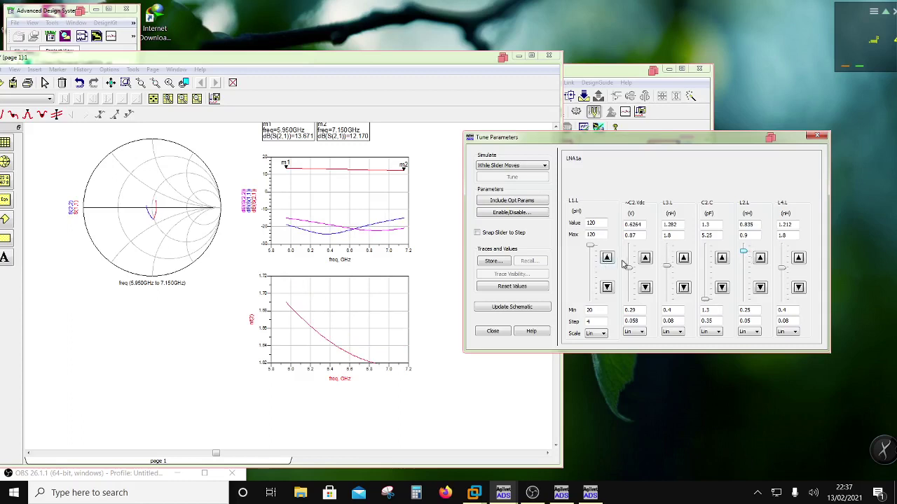
# - Tune the bias voltage ~C2.Vdc to 0.6554 V and L4.L to 1.226 nH
pyautogui.moveTo(631, 271); pyautogui.dragTo(630, 268)
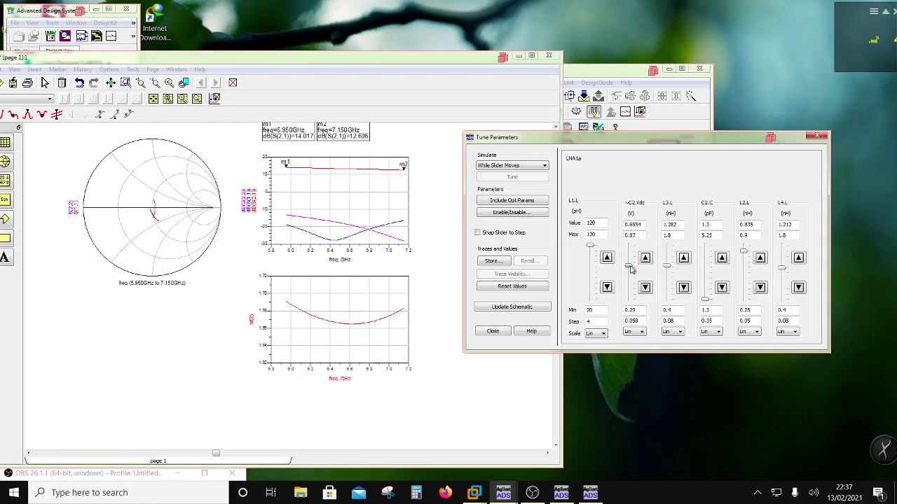
pyautogui.moveTo(631, 271); pyautogui.dragTo(631, 263)
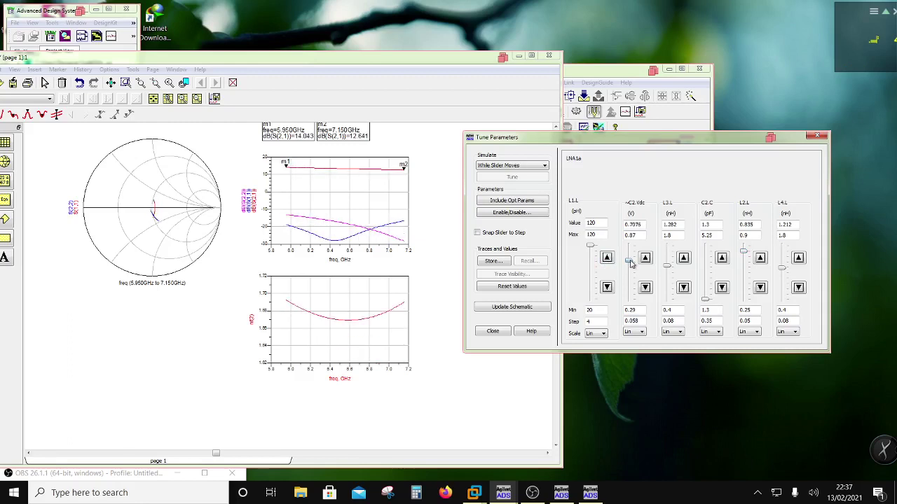
pyautogui.moveTo(631, 264); pyautogui.dragTo(631, 270)
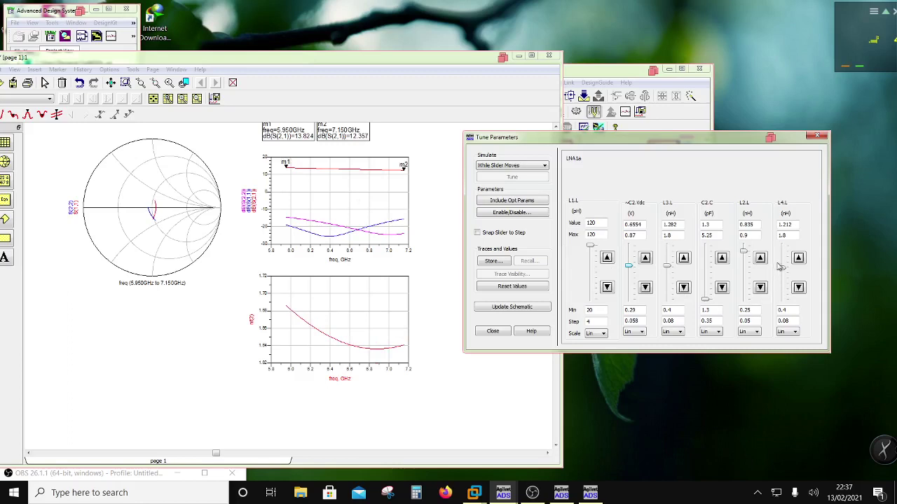
pyautogui.moveTo(782, 271); pyautogui.dragTo(782, 268)
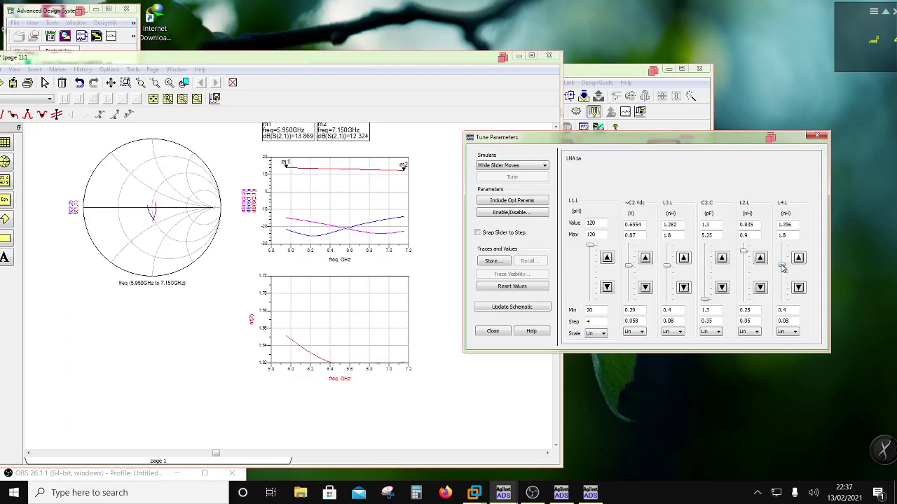
pyautogui.moveTo(783, 268); pyautogui.dragTo(783, 268)
pyautogui.moveTo(783, 268); pyautogui.dragTo(784, 271)
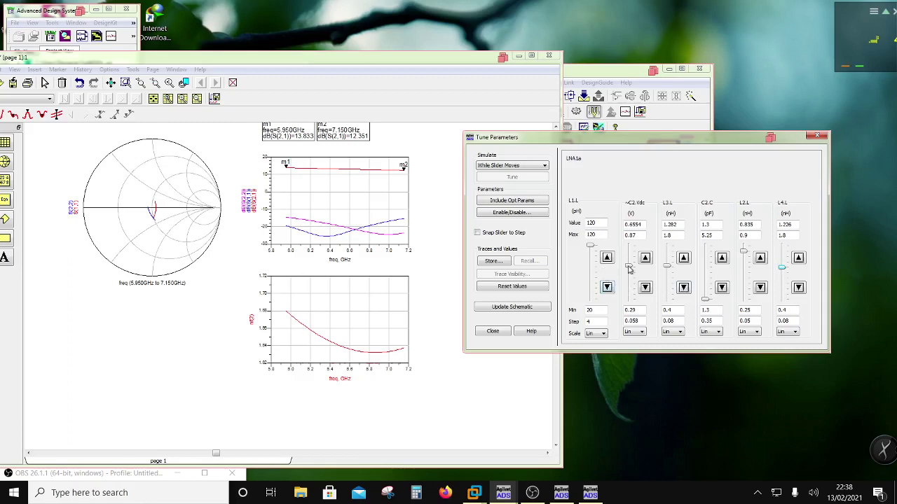
# - Fine-tune ~C2.Vdc to 0.6496 V, write the tuned values to the schematic and close the tuning
pyautogui.moveTo(632, 269); pyautogui.dragTo(639, 269)
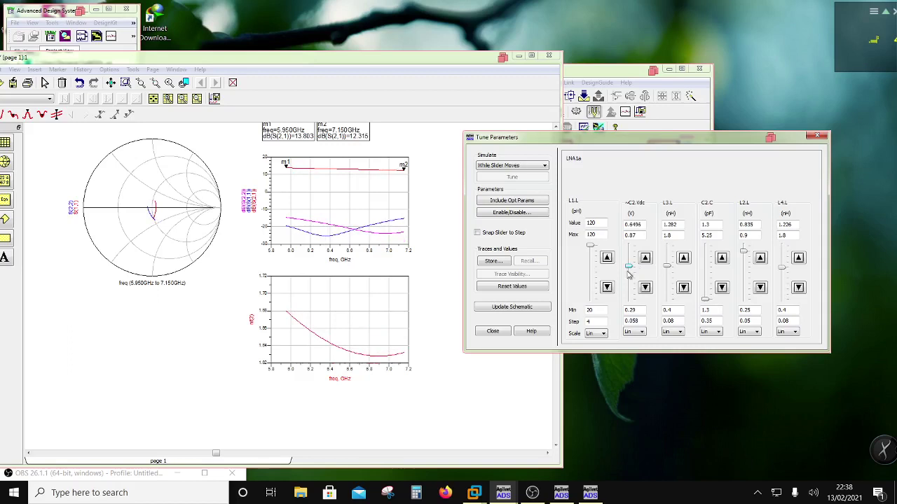
pyautogui.click(507, 309)
pyautogui.click(499, 331)
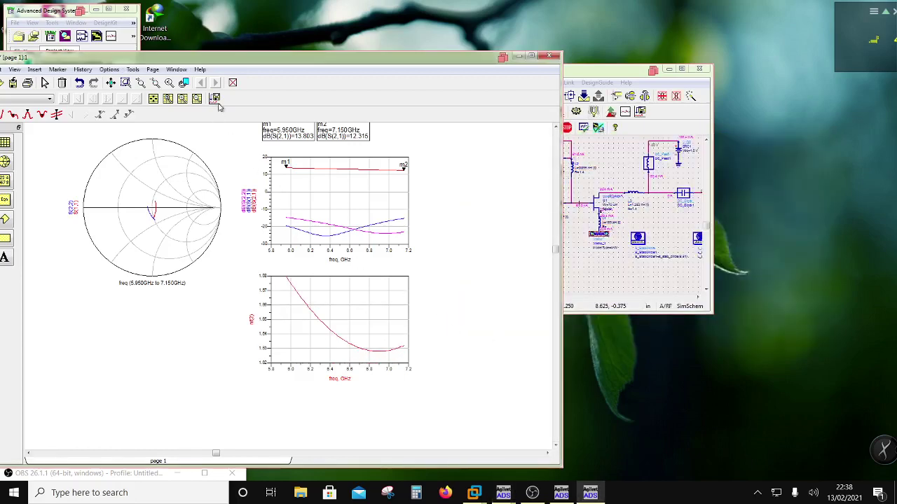
# - Save the LNA1a data display and move its window clear of the schematic
pyautogui.moveTo(236, 61); pyautogui.dragTo(384, 76)
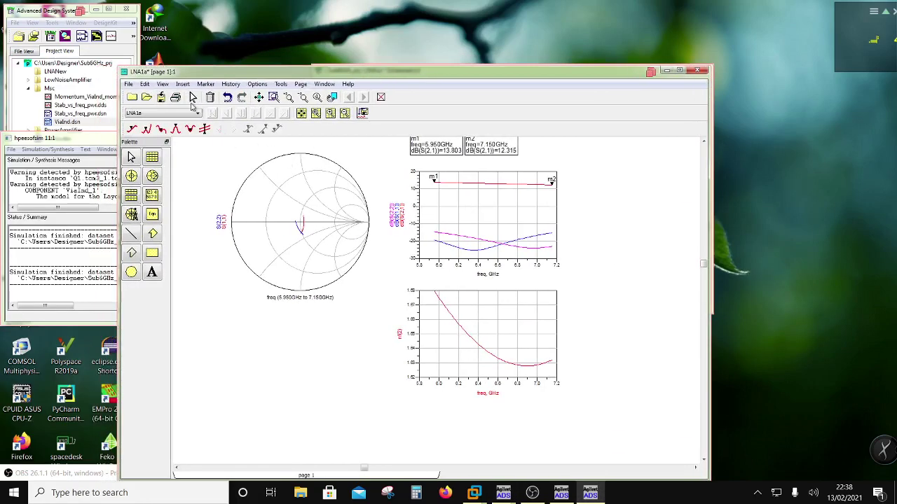
pyautogui.click(161, 97)
pyautogui.moveTo(415, 79); pyautogui.dragTo(316, 231)
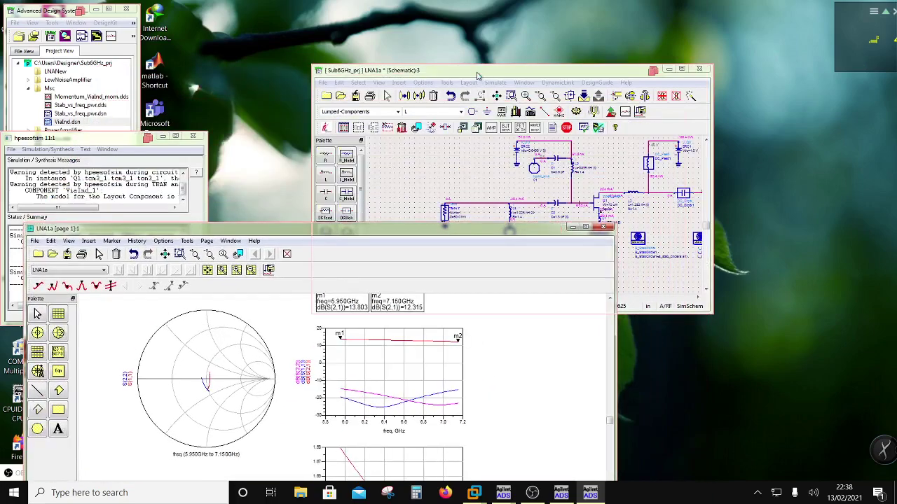
# - Save the tuned LNA1a schematic and reposition its window beside the project view
pyautogui.moveTo(482, 75); pyautogui.dragTo(350, 52)
pyautogui.scroll(-2, 540, 189)
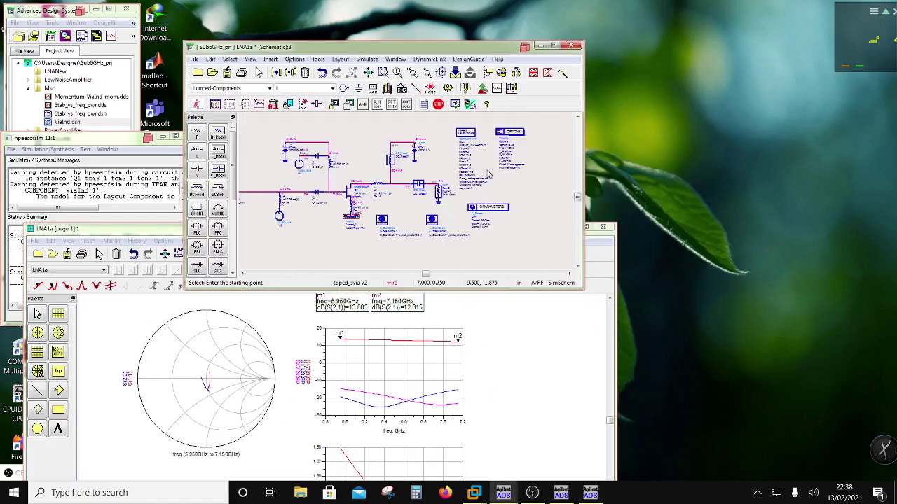
pyautogui.scroll(-2, 490, 176)
pyautogui.click(227, 73)
pyautogui.moveTo(290, 47); pyautogui.dragTo(340, 49)
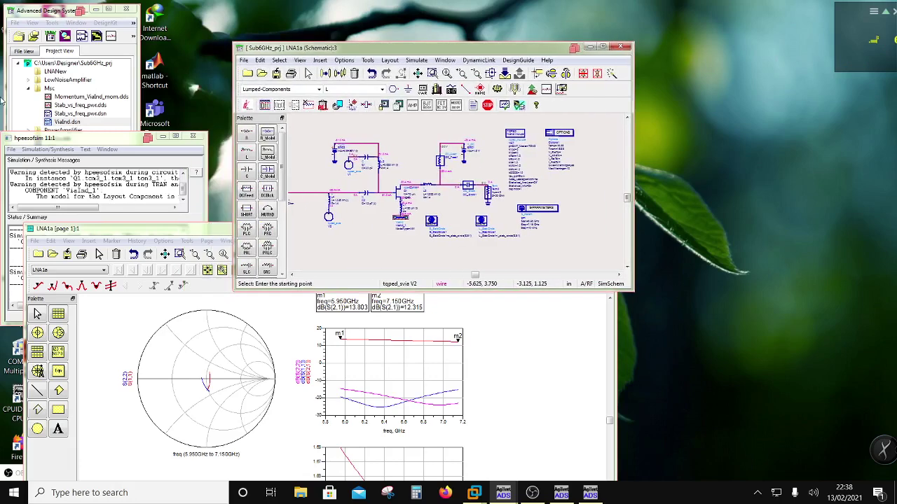
# - Create a new empty schematic in the Sub6GHz_prj project and save the design as LNA2a
pyautogui.rightClick(60, 63)
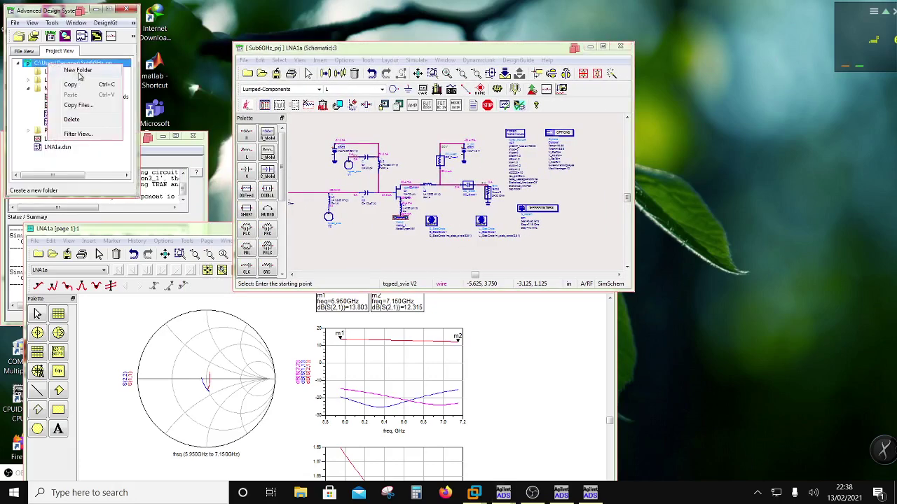
pyautogui.click(82, 36)
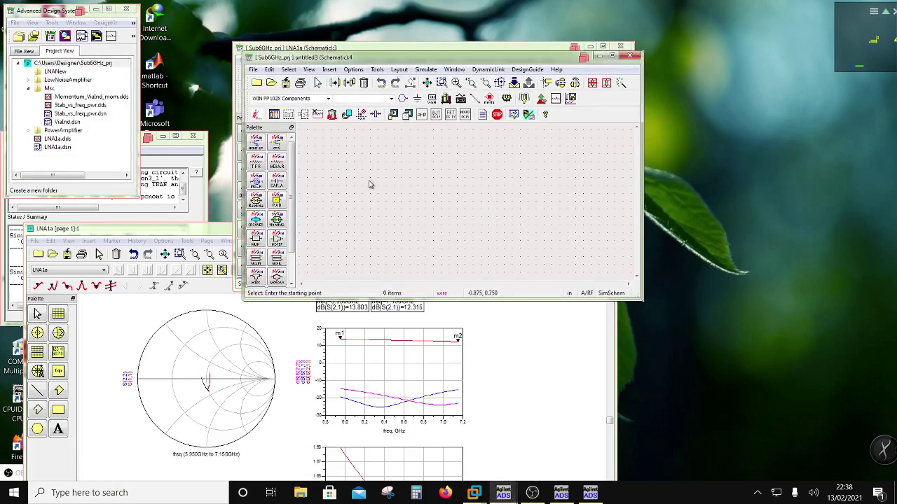
pyautogui.click(256, 83)
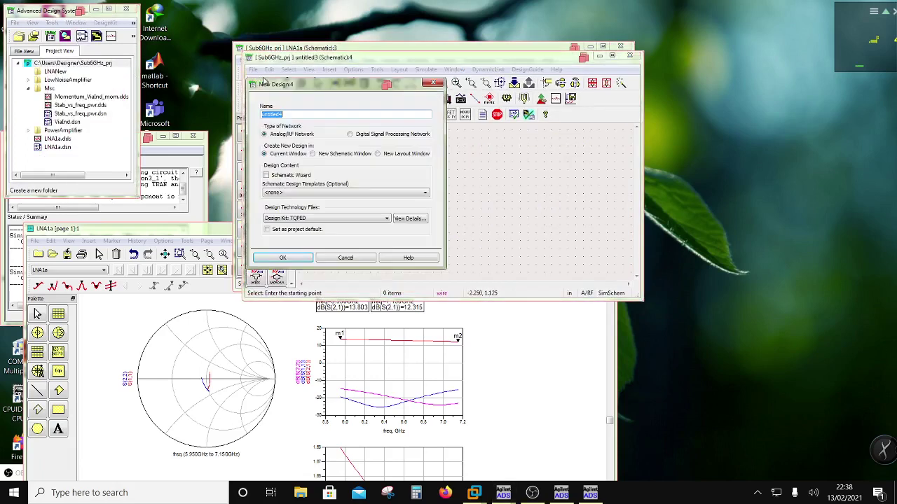
pyautogui.click(437, 82)
pyautogui.click(253, 70)
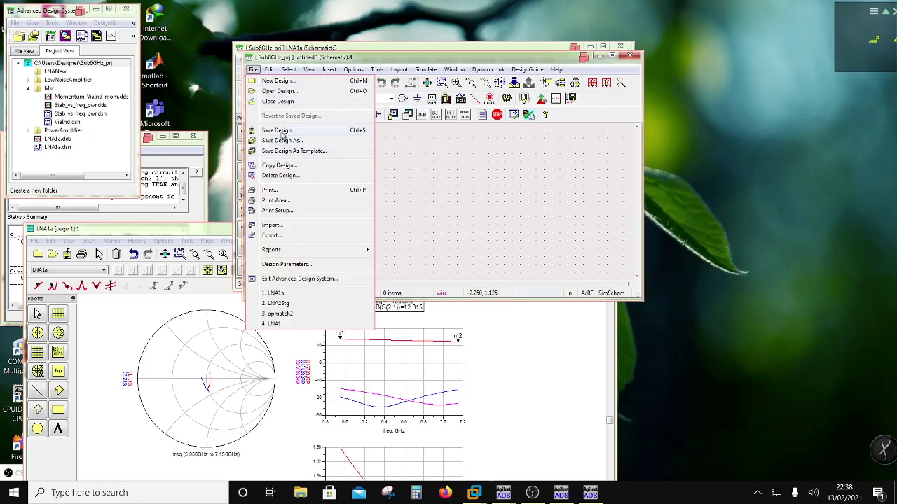
pyautogui.click(288, 136)
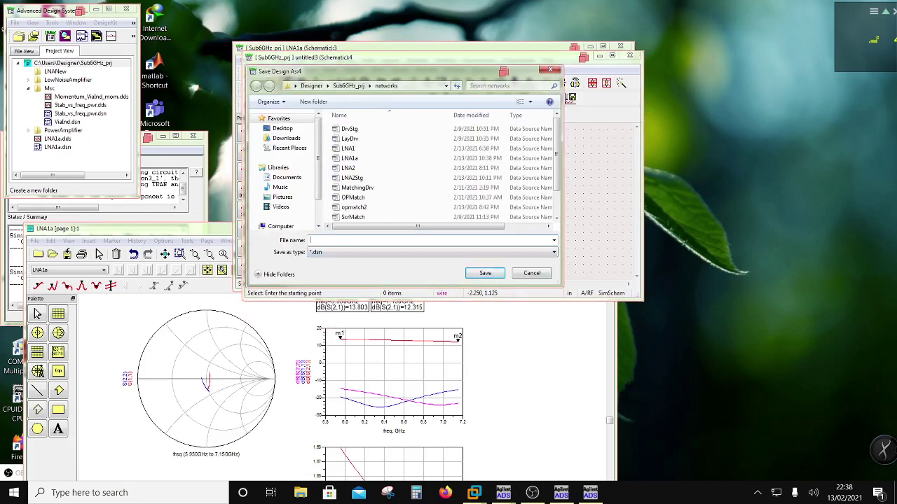
pyautogui.write('LN')
pyautogui.write('A2s')
pyautogui.click(485, 273)
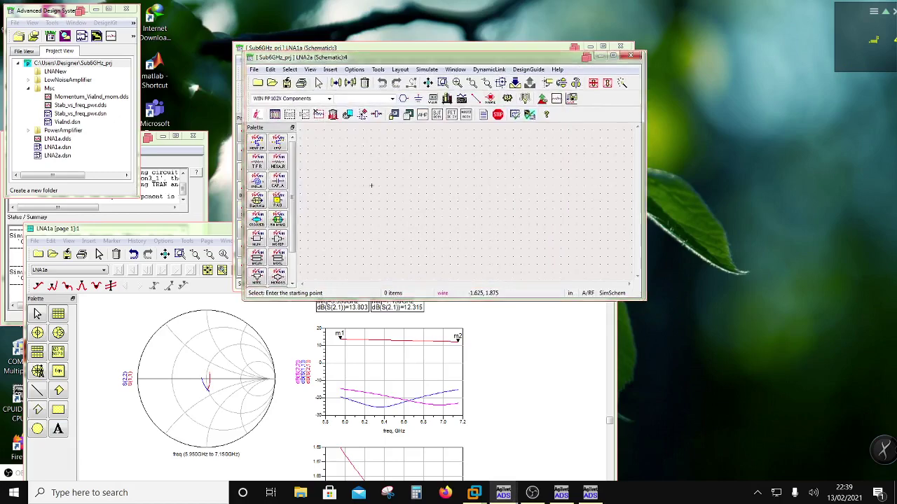
# - Copy the tqped_ehss transistor Q1 from the LNA1a schematic and paste it into the LNA2a schematic
pyautogui.moveTo(322, 58); pyautogui.dragTo(451, 102)
pyautogui.click(368, 60)
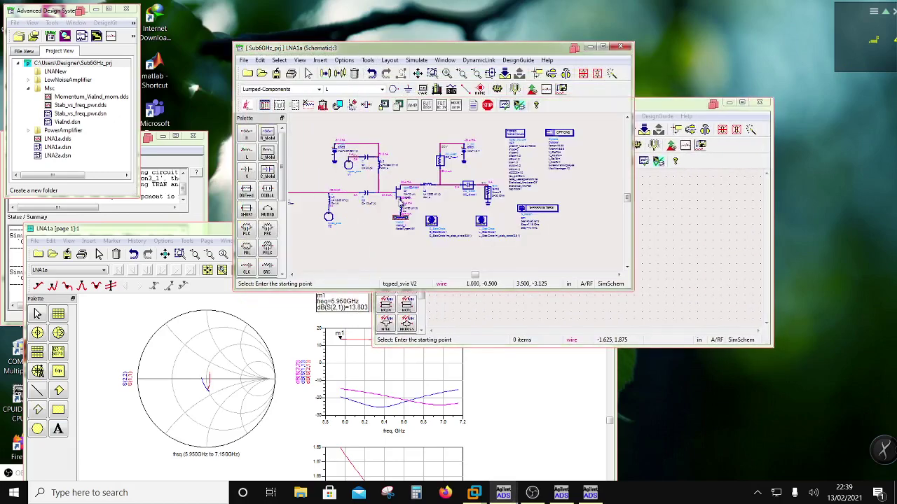
pyautogui.click(398, 194)
pyautogui.click(339, 73)
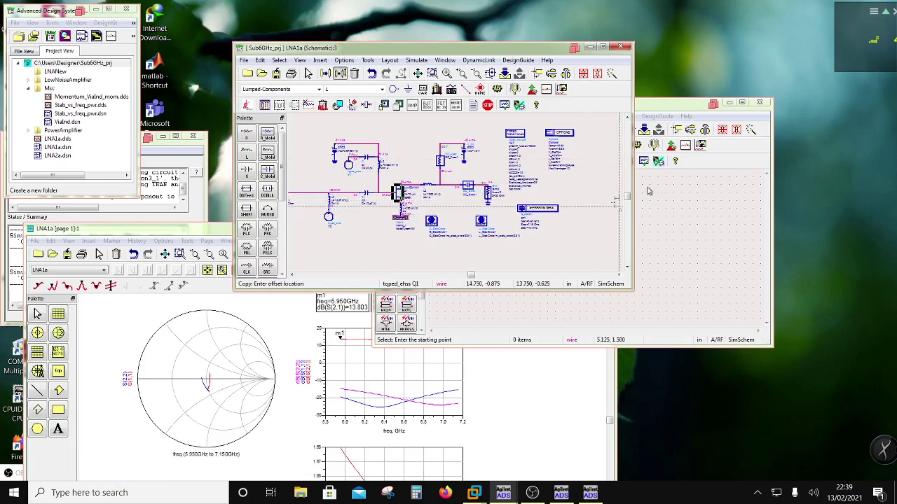
pyautogui.press('Escape')
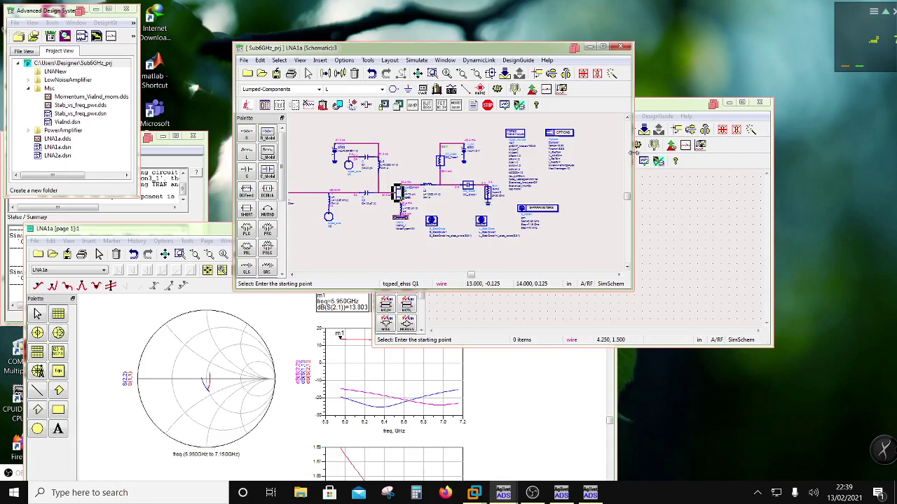
pyautogui.click(655, 116)
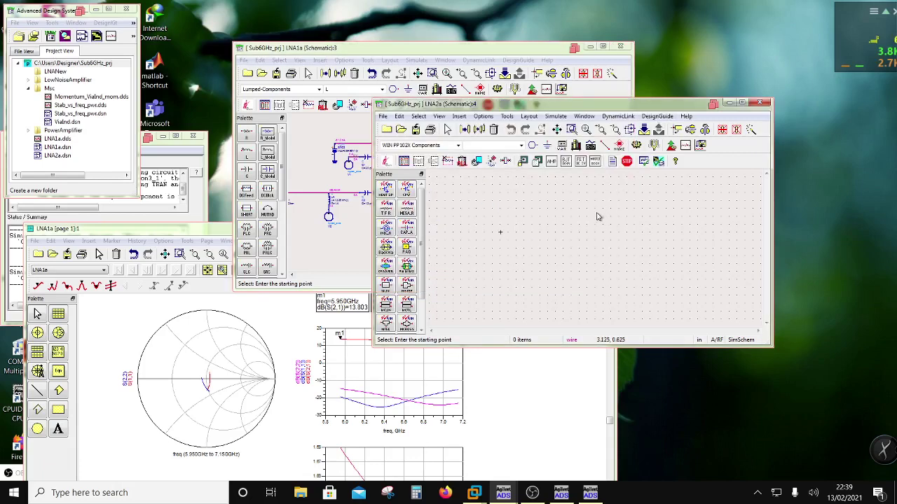
pyautogui.hotkey('ctrl', 'v')
pyautogui.click(543, 230)
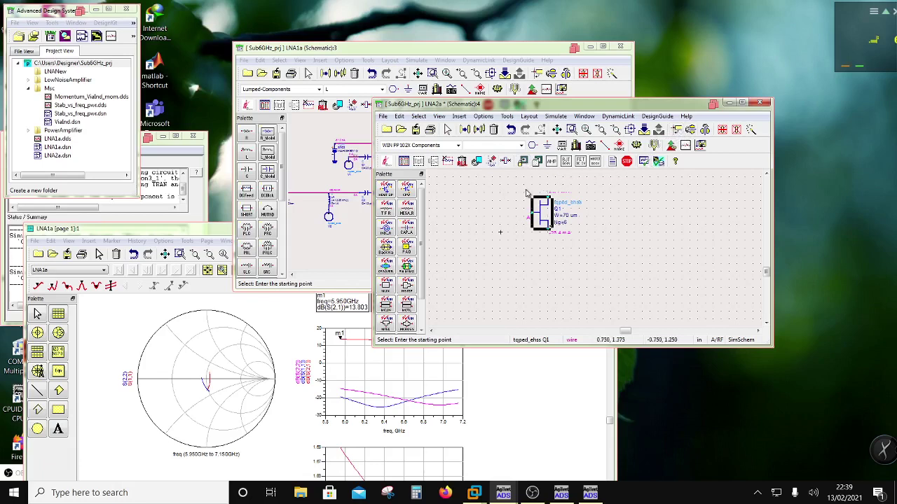
# - Rotate the pasted transistor in LNA2a so that its gate points downward, and deselect it
pyautogui.click(677, 130)
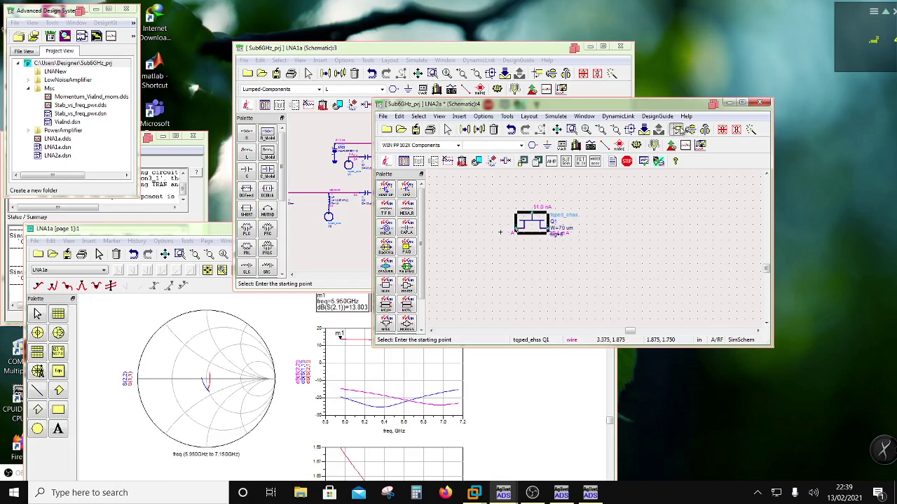
pyautogui.click(678, 130)
pyautogui.click(678, 130)
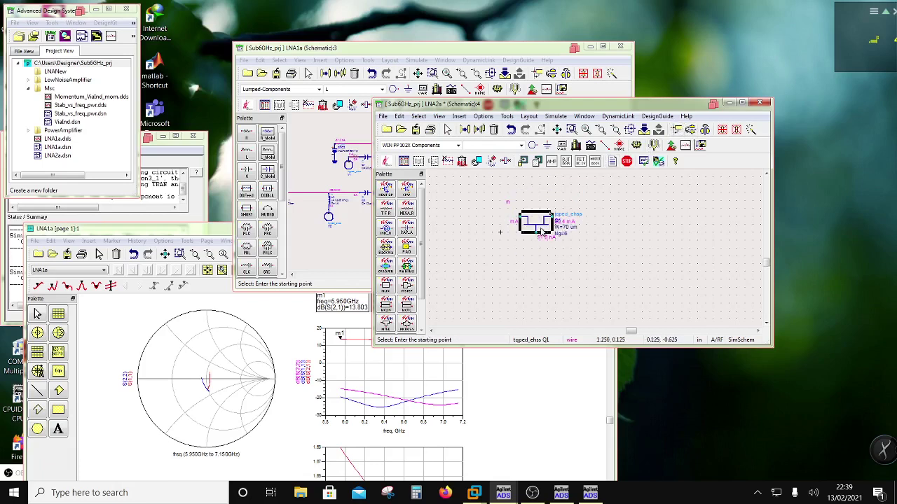
pyautogui.click(705, 129)
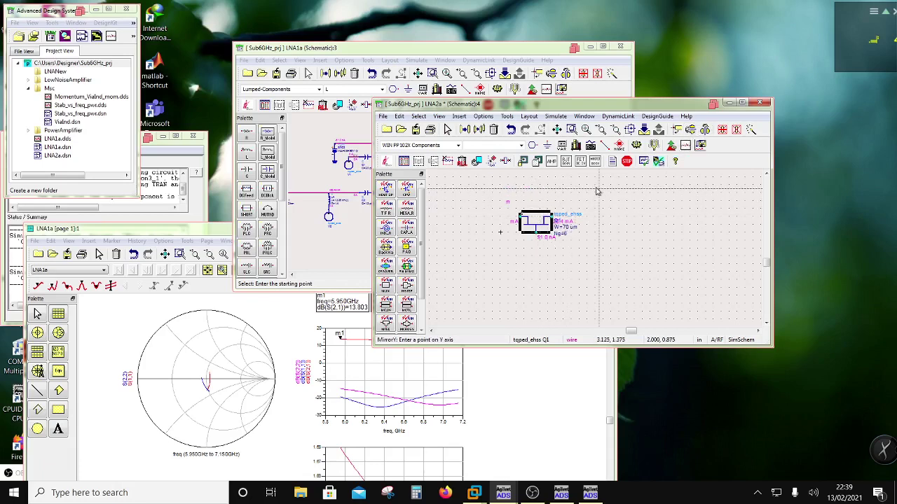
pyautogui.press('Escape')
pyautogui.click(581, 214)
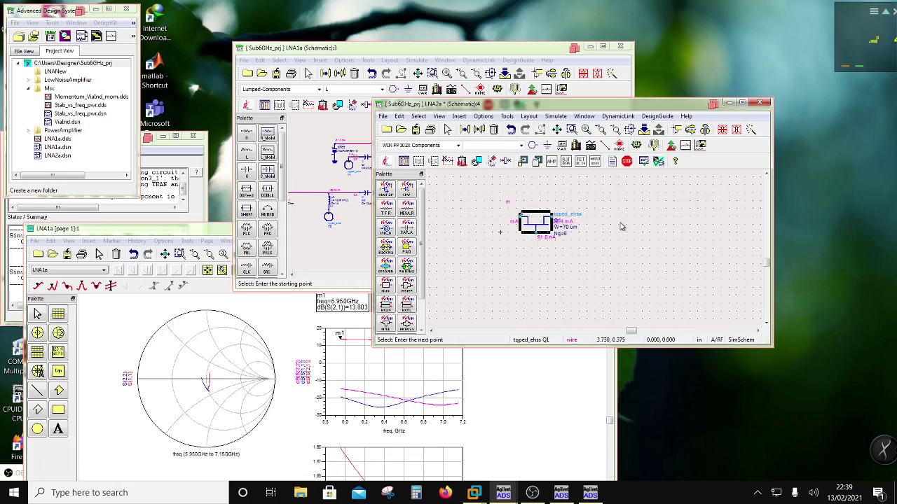
pyautogui.click(543, 245)
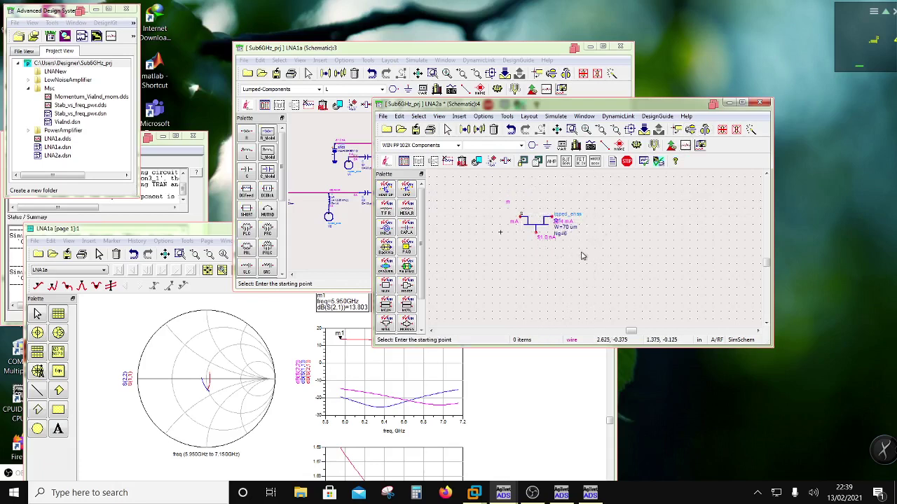
# - Clear the DC annotation carried over with the transistor in the LNA2a schematic
pyautogui.click(506, 116)
pyautogui.moveTo(555, 117)
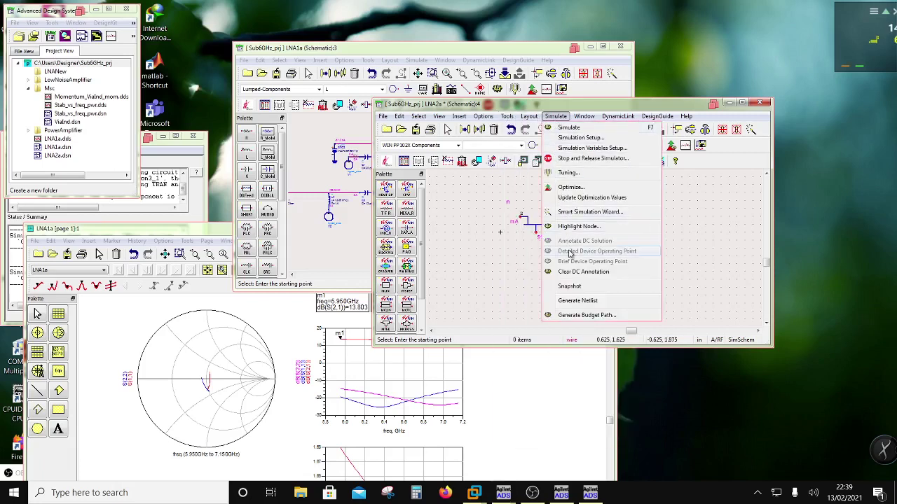
pyautogui.click(570, 286)
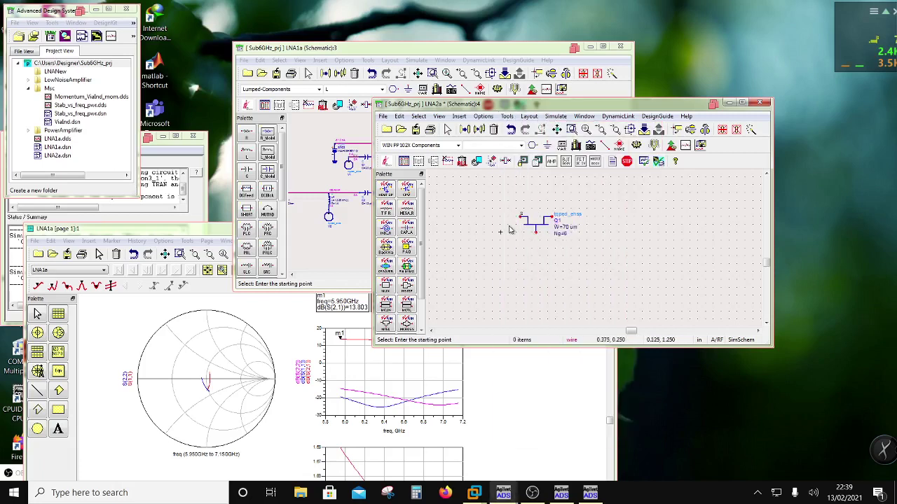
# - Place a vertical DC_Feed from the Lumped-Components library beside the source side of transistor Q1 in LNA2a
pyautogui.scroll(2, 526, 234)
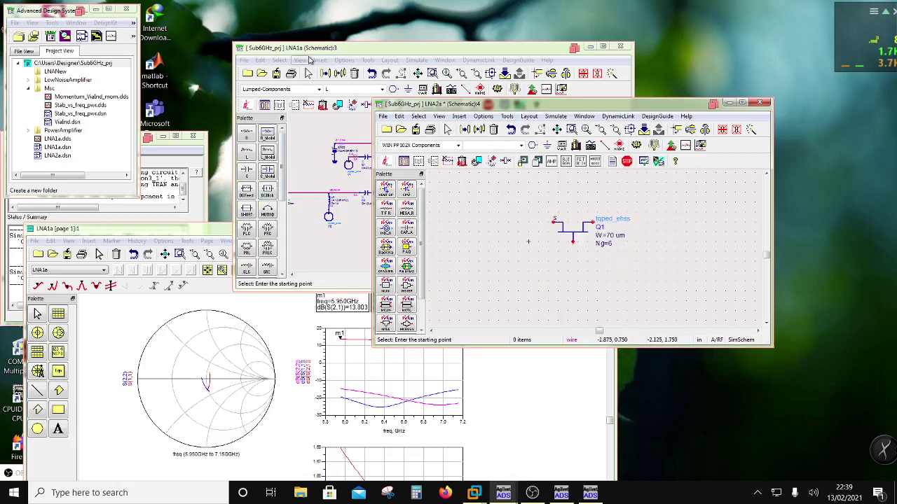
pyautogui.click(309, 59)
pyautogui.click(641, 242)
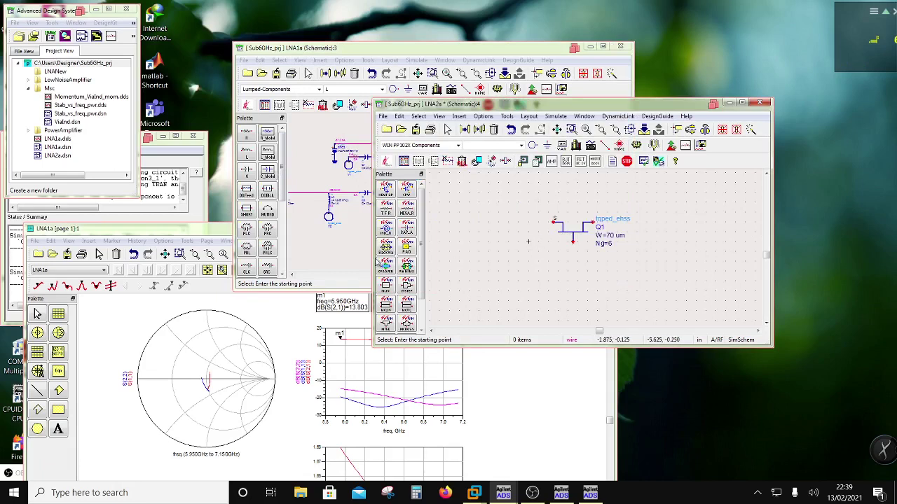
pyautogui.click(457, 146)
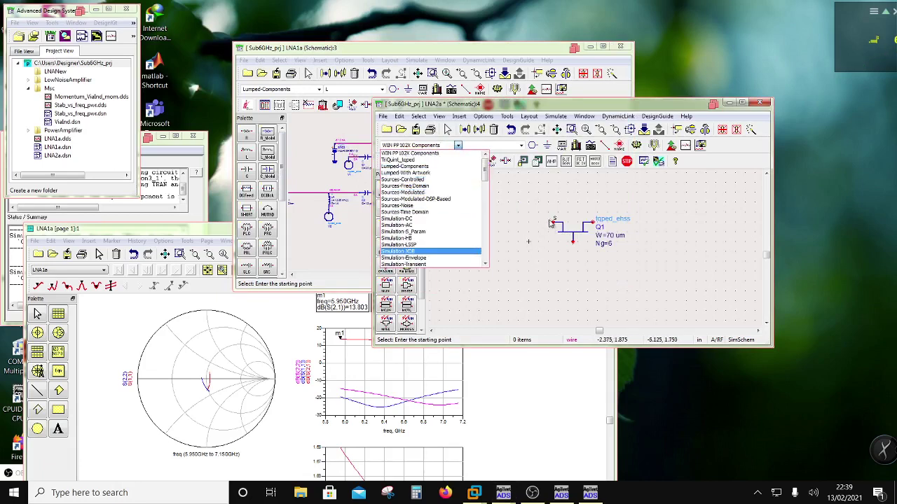
pyautogui.click(408, 166)
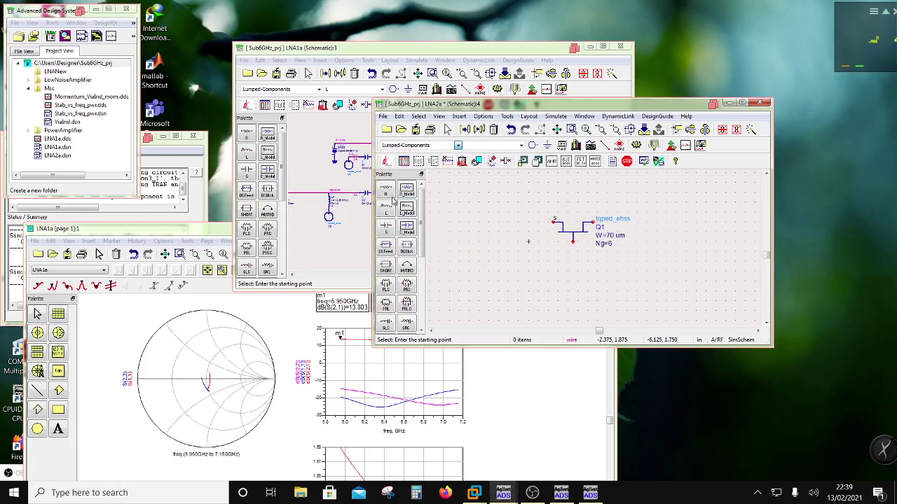
pyautogui.click(386, 248)
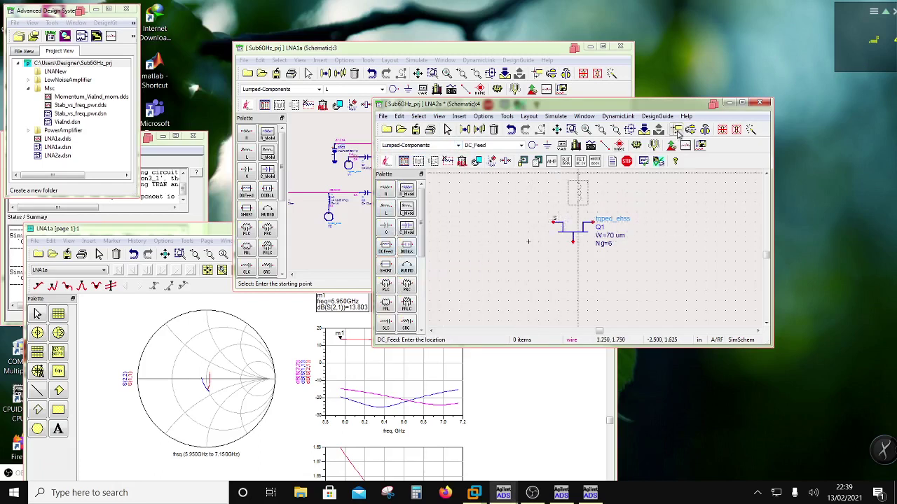
pyautogui.click(499, 240)
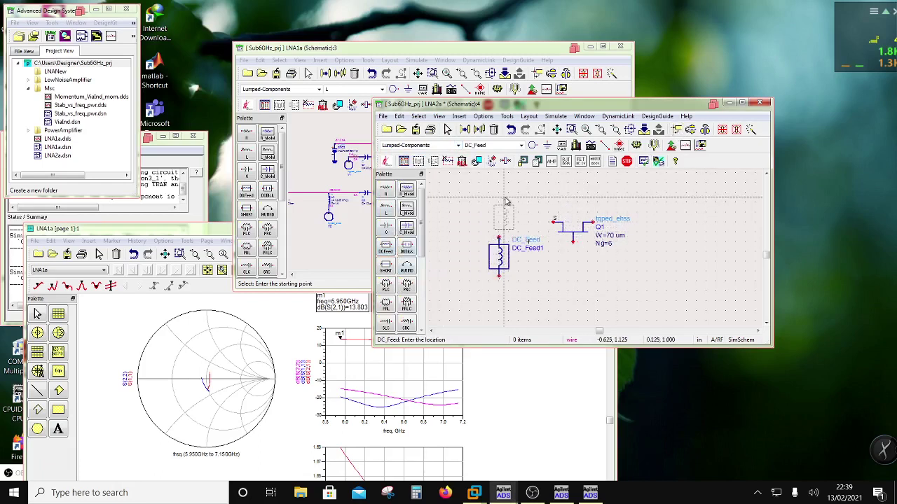
pyautogui.press('Escape')
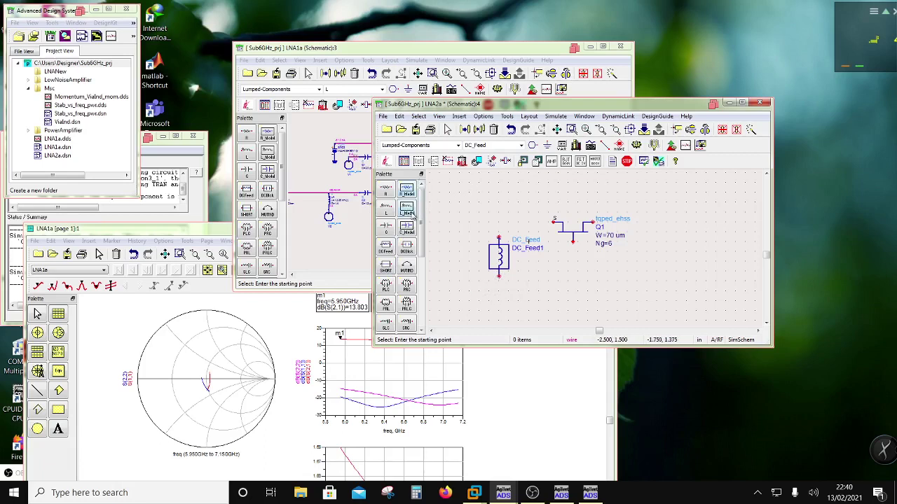
# - Simulate the LNA1a schematic and annotate its DC solution to check the drain current of the stage
pyautogui.click(359, 226)
pyautogui.scroll(2, 457, 177)
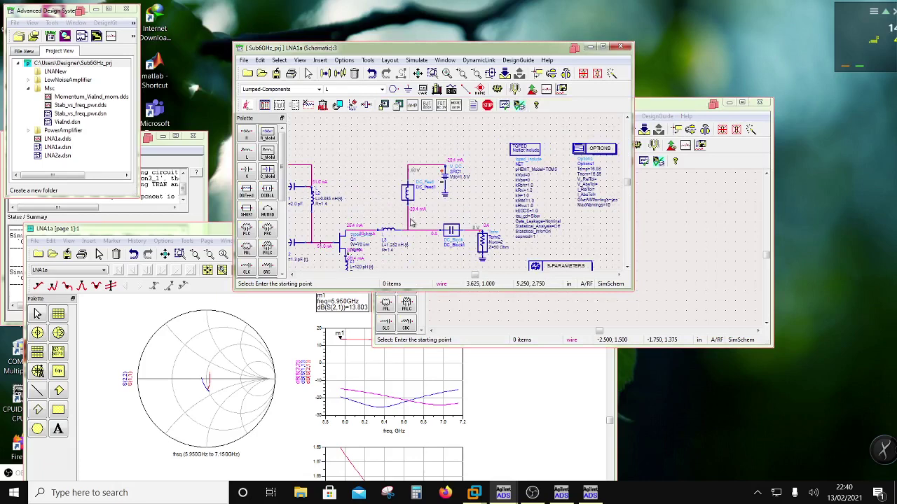
pyautogui.click(497, 89)
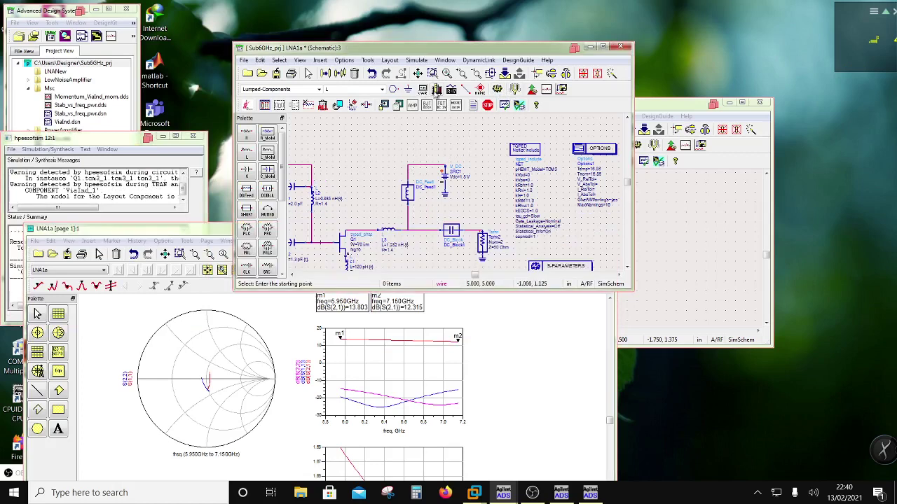
pyautogui.click(413, 60)
pyautogui.click(433, 234)
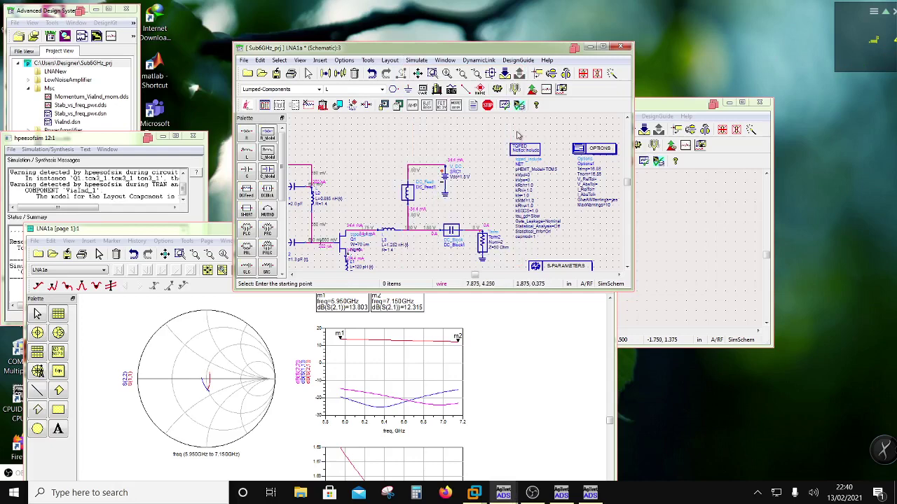
# - Start tuning LNA1a, move the data display clear of the sliders and lower ~C2.Vdc to 0.5684 V
pyautogui.click(515, 89)
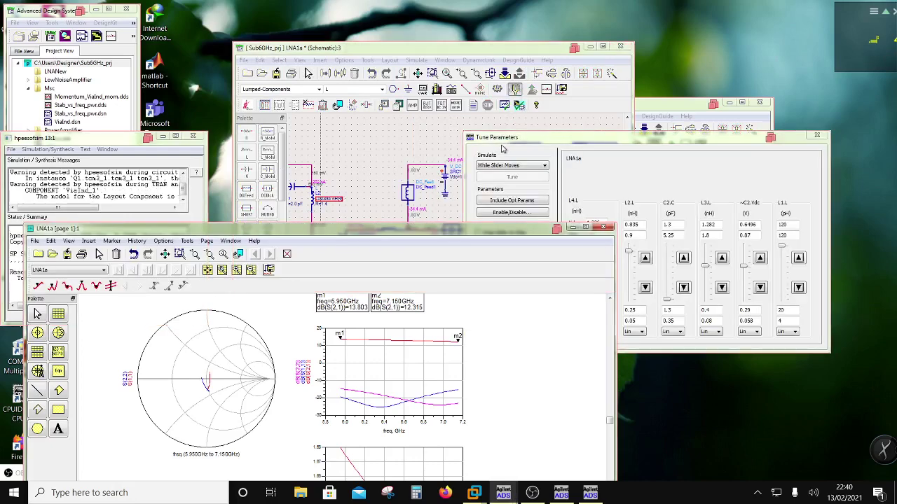
pyautogui.moveTo(494, 236); pyautogui.dragTo(462, 319)
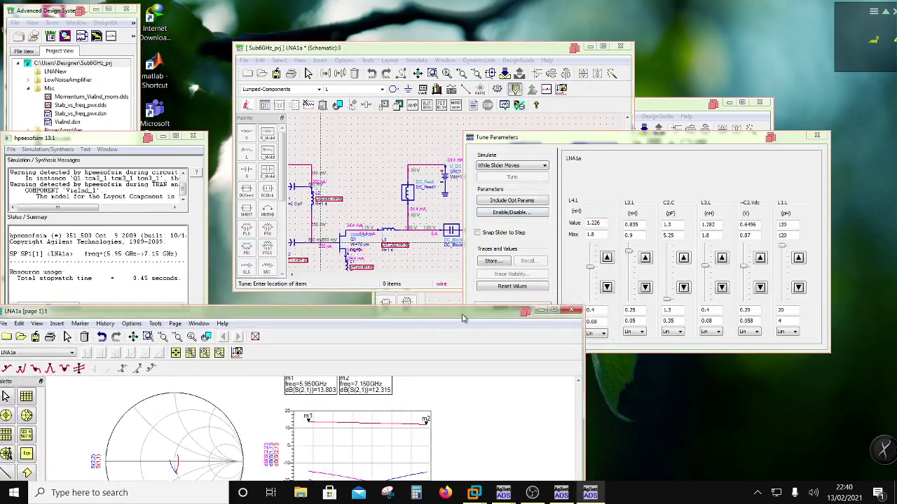
pyautogui.click(744, 268)
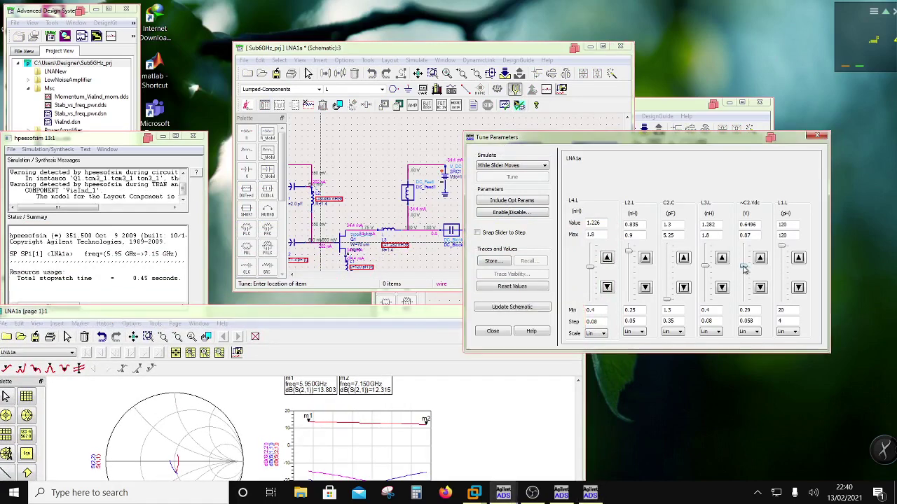
pyautogui.moveTo(744, 269); pyautogui.dragTo(746, 277)
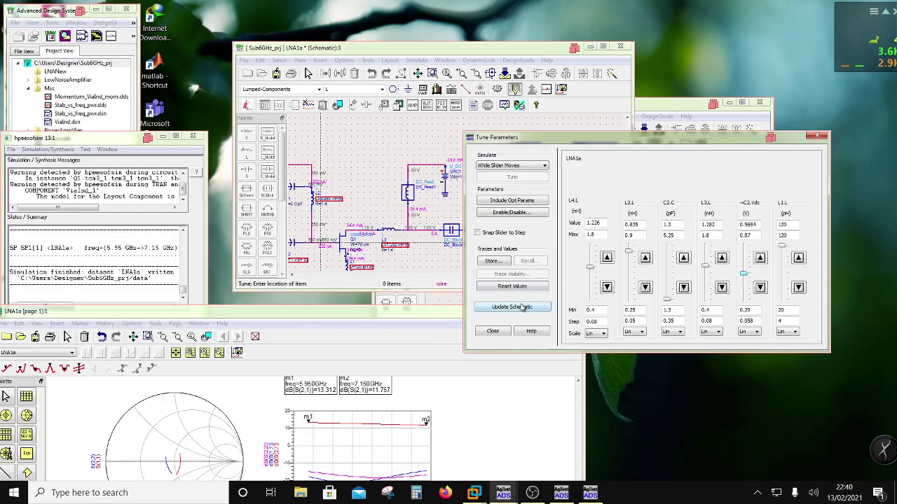
# - With the LNA1a plots in view, tune L2.L to 0.8805 nH and C2.C to 1.1 pF
pyautogui.moveTo(324, 315); pyautogui.dragTo(307, 146)
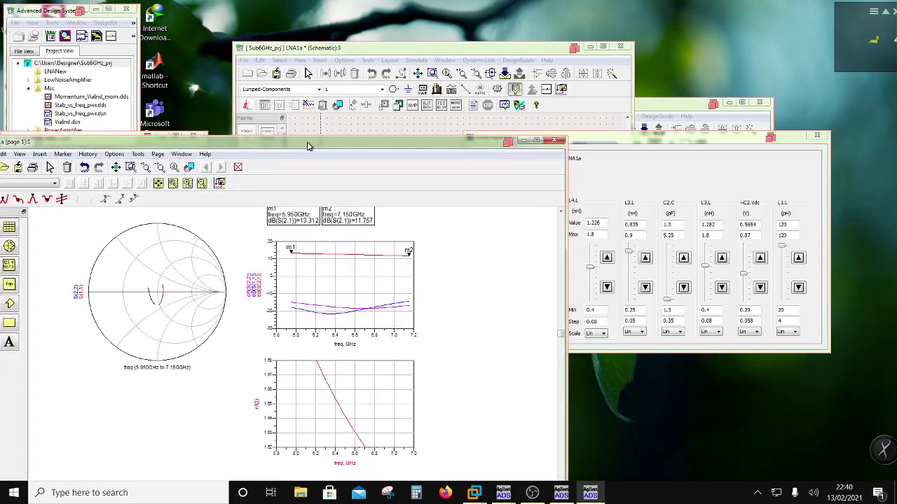
pyautogui.click(599, 143)
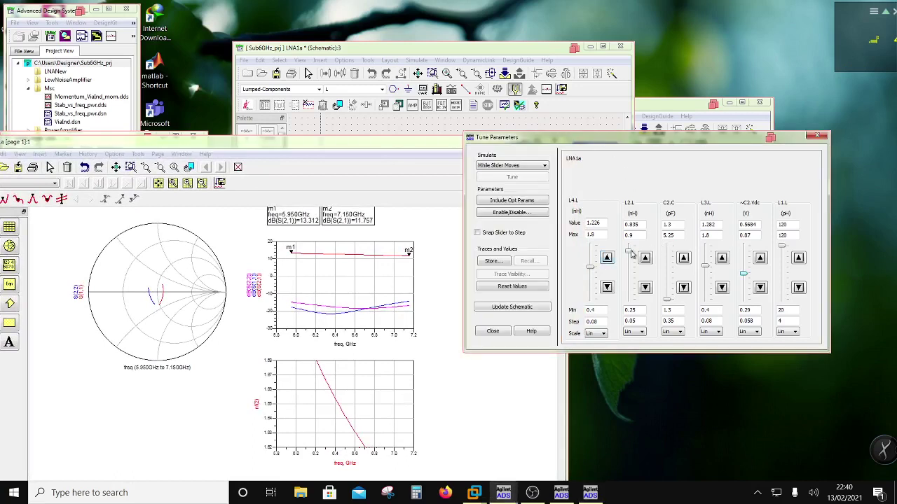
pyautogui.moveTo(632, 254); pyautogui.dragTo(631, 250)
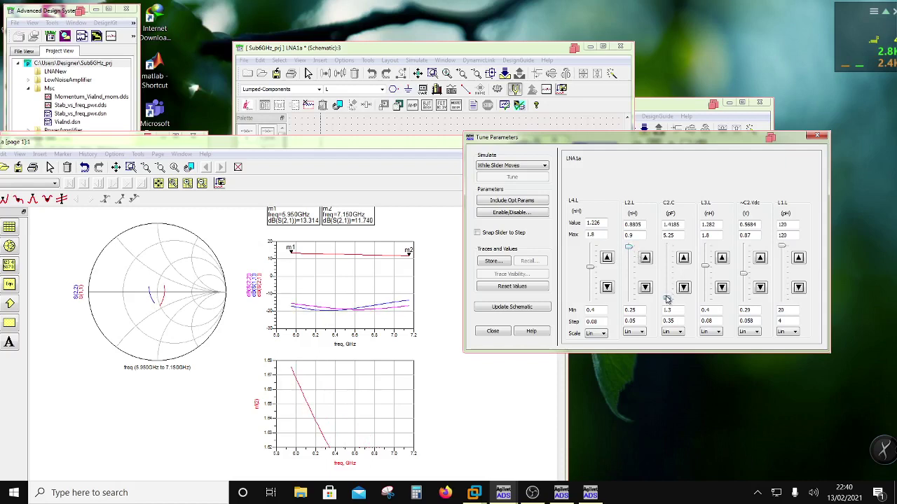
pyautogui.moveTo(667, 299); pyautogui.dragTo(667, 305)
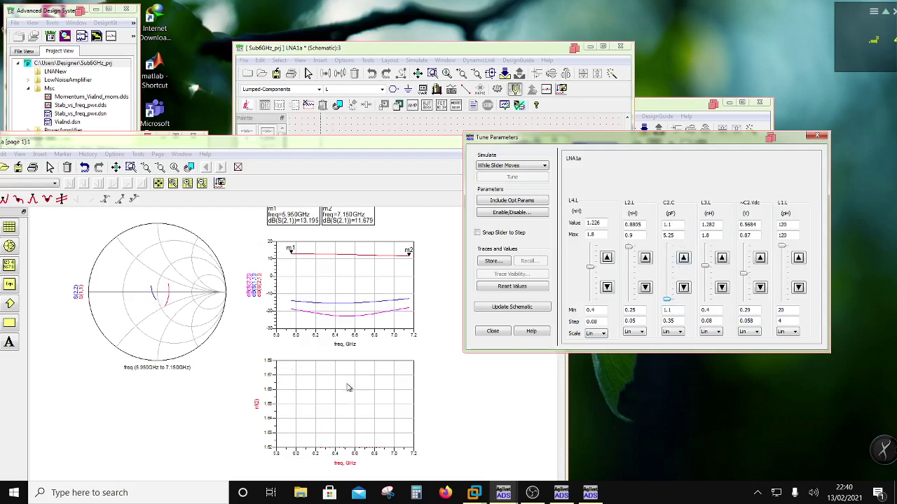
# - Tune L3.L to 1.114 nH and reposition the data display with all LNA1a plots in view beside the tuning controls
pyautogui.click(256, 368)
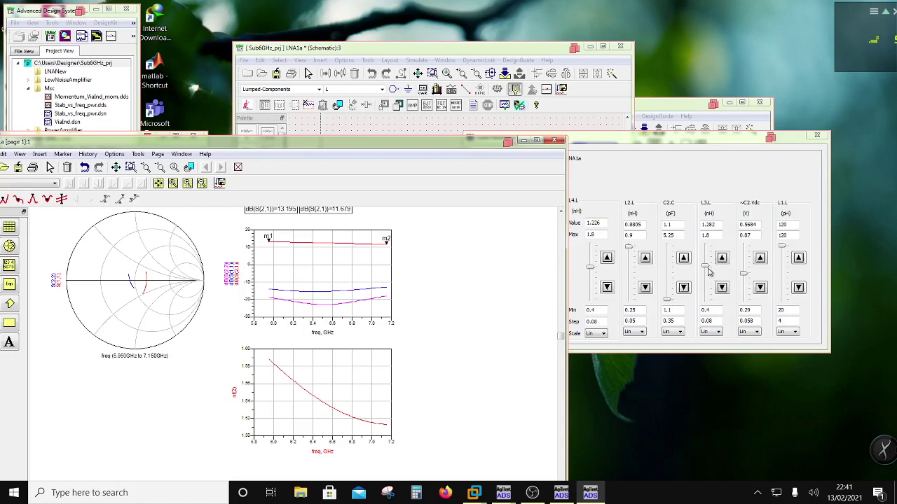
pyautogui.moveTo(709, 272); pyautogui.dragTo(707, 276)
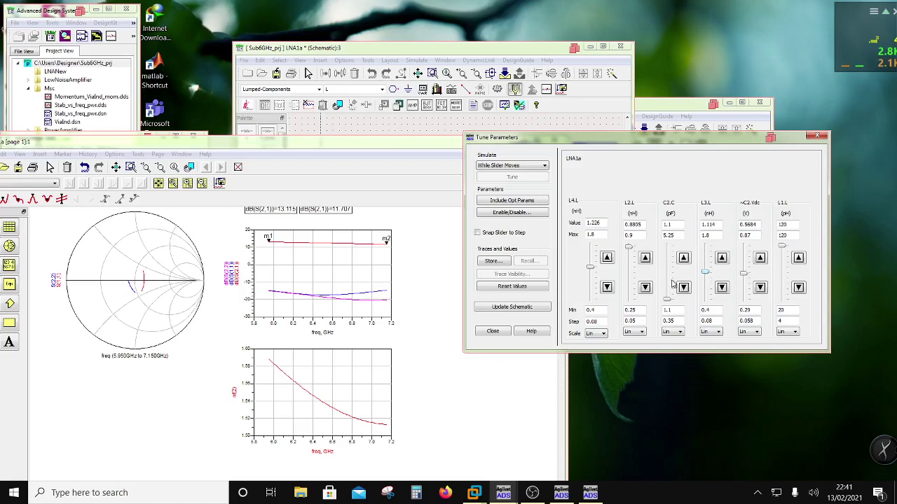
pyautogui.click(354, 267)
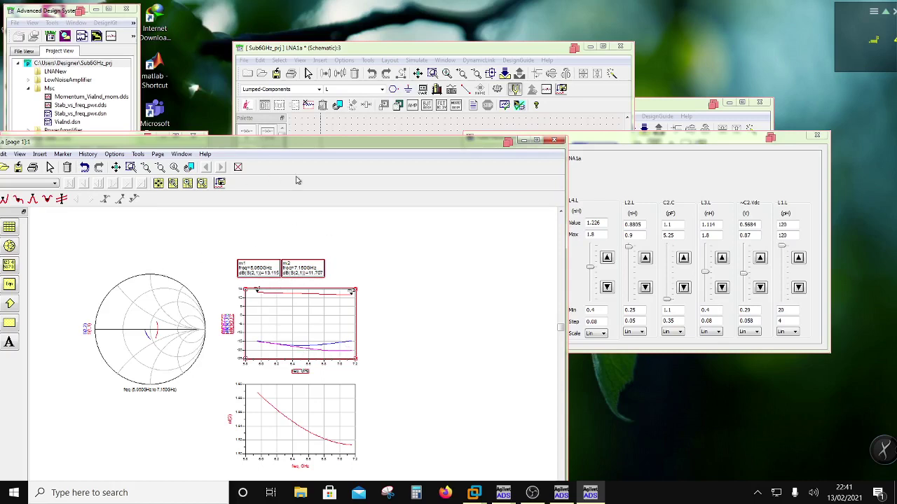
pyautogui.moveTo(290, 146); pyautogui.dragTo(337, 130)
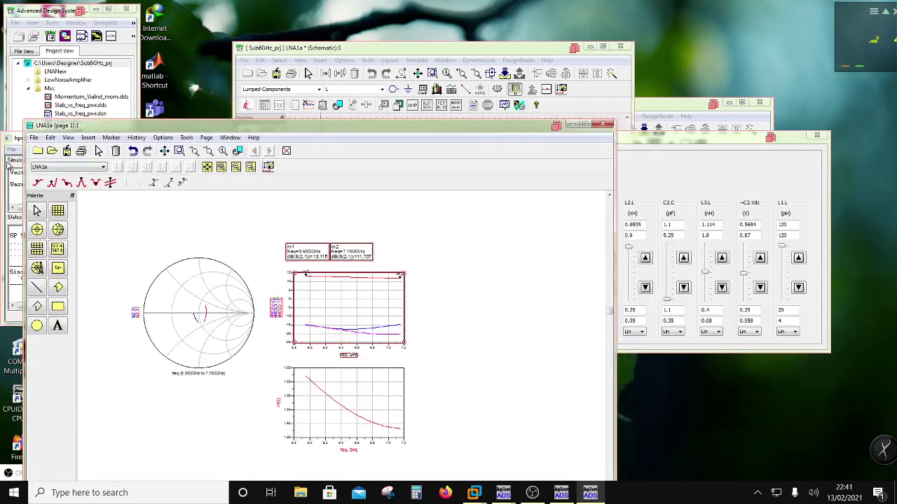
pyautogui.click(669, 134)
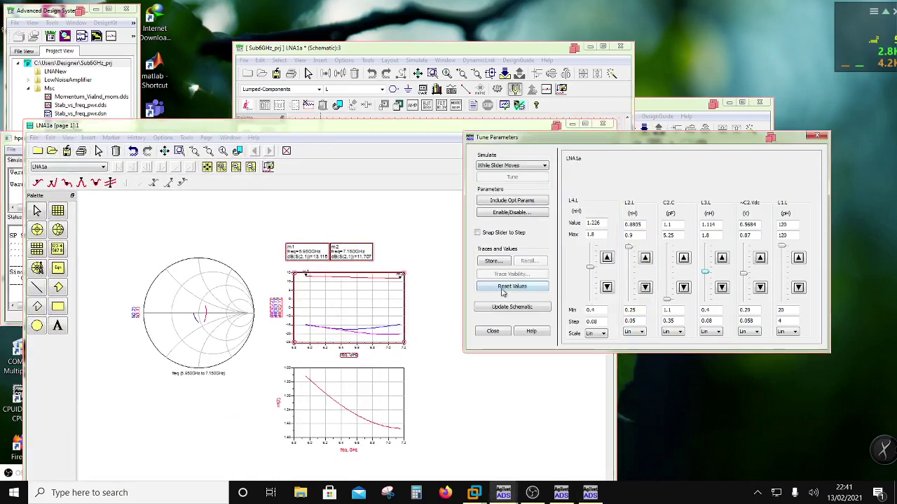
# - Update the LNA1a schematic with the tuned values, close the tuning session and return to the schematic
pyautogui.click(514, 308)
pyautogui.click(817, 136)
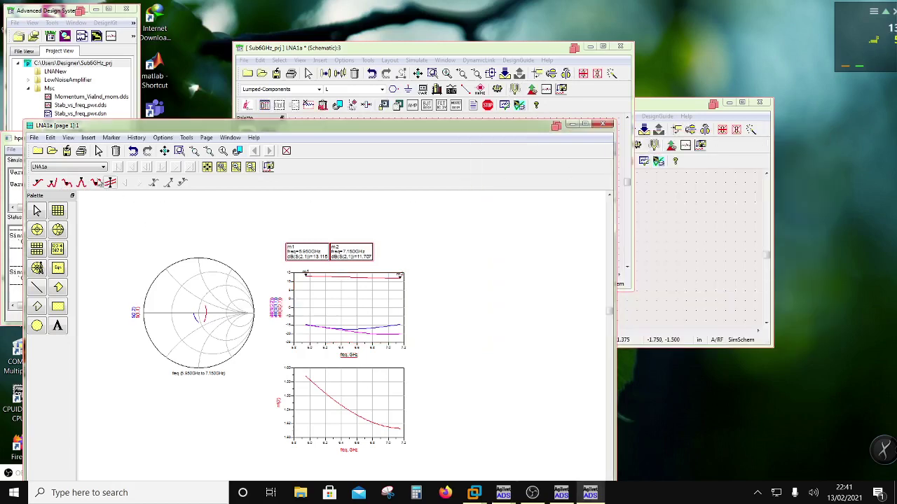
pyautogui.click(434, 74)
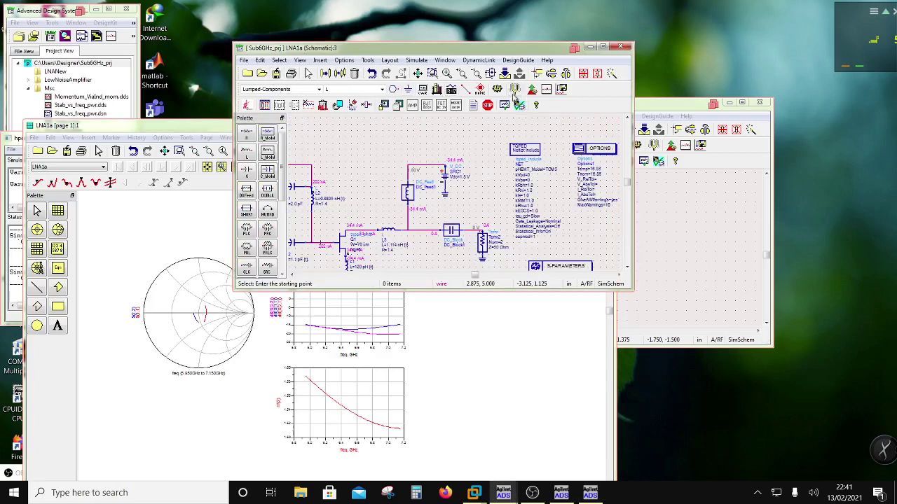
# - Simulate the updated LNA1a schematic and annotate its DC solution to check the bias currents and voltages
pyautogui.click(498, 91)
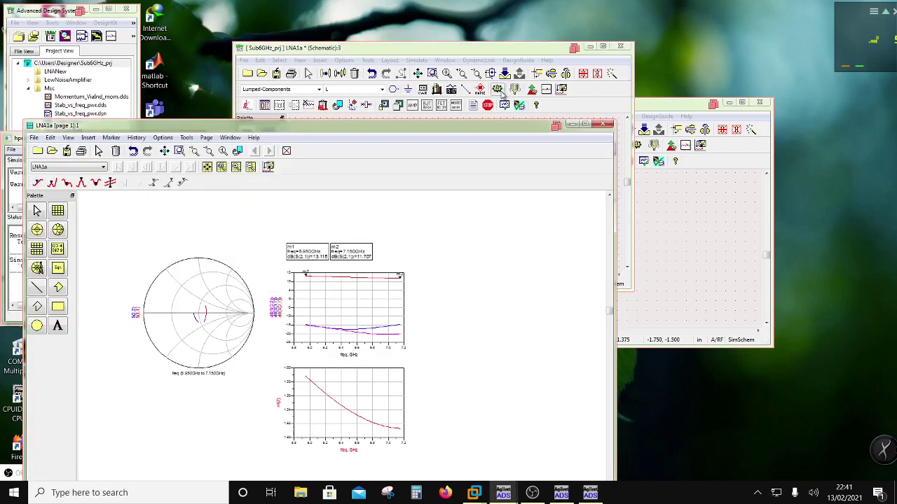
pyautogui.click(452, 50)
pyautogui.click(416, 60)
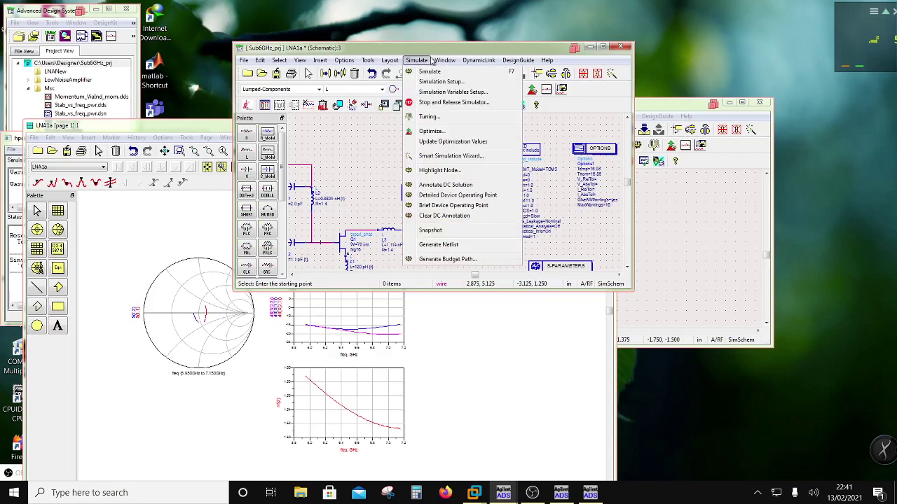
pyautogui.click(443, 218)
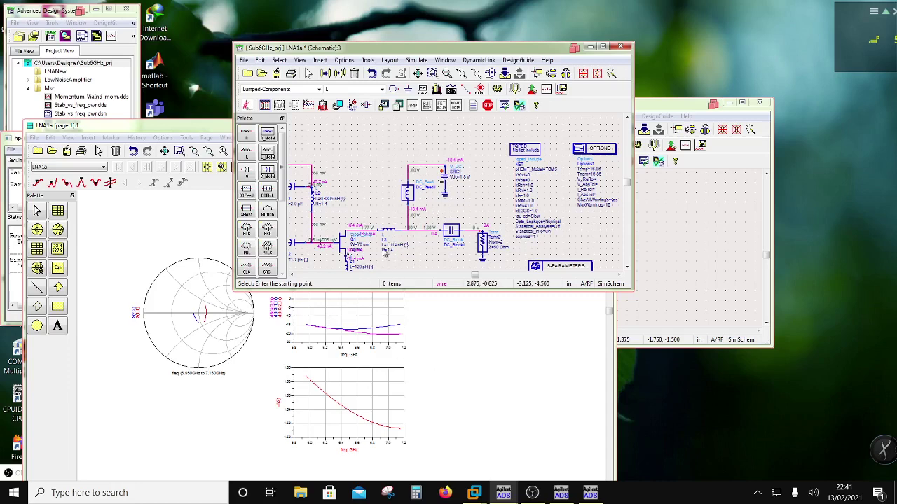
pyautogui.click(661, 233)
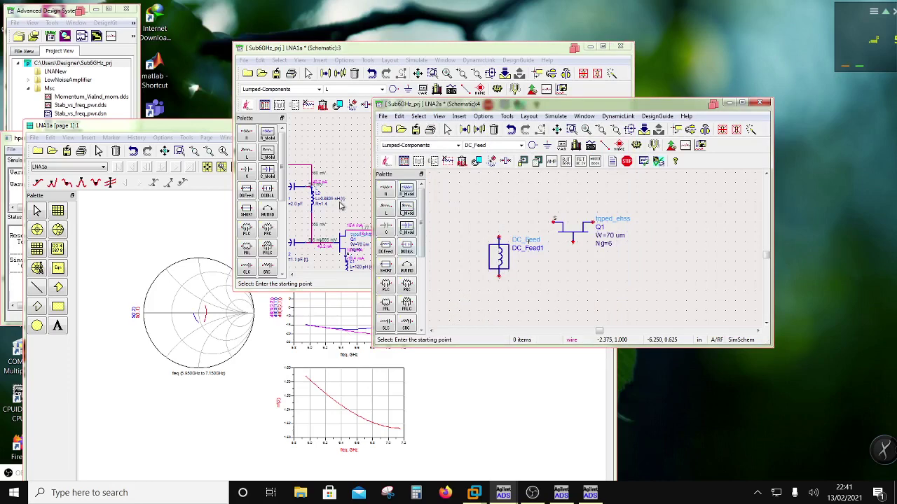
pyautogui.click(387, 98)
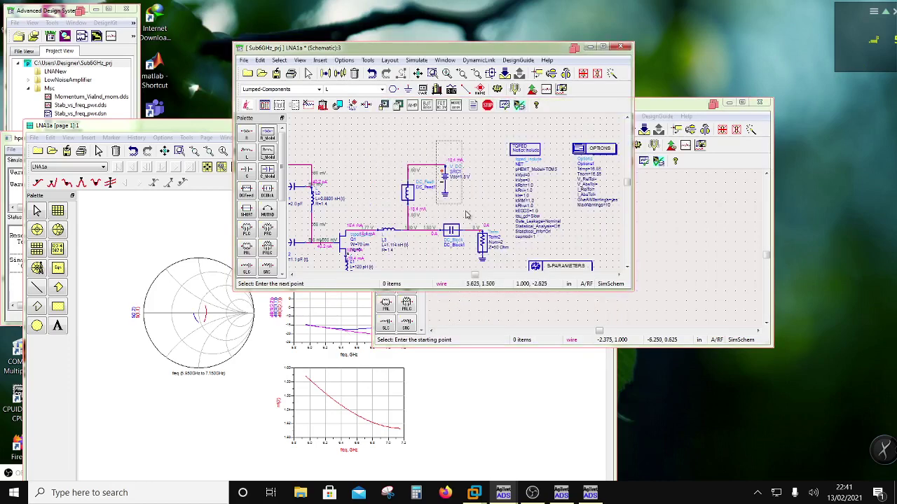
pyautogui.click(340, 73)
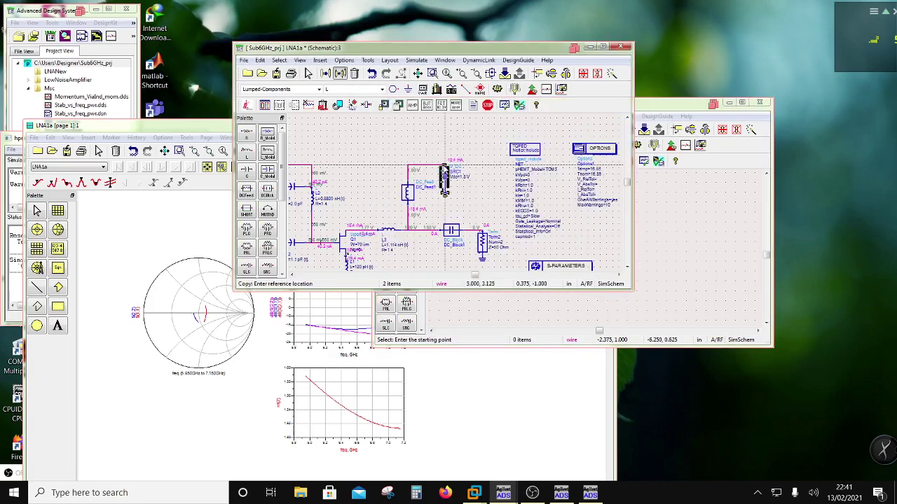
pyautogui.click(648, 114)
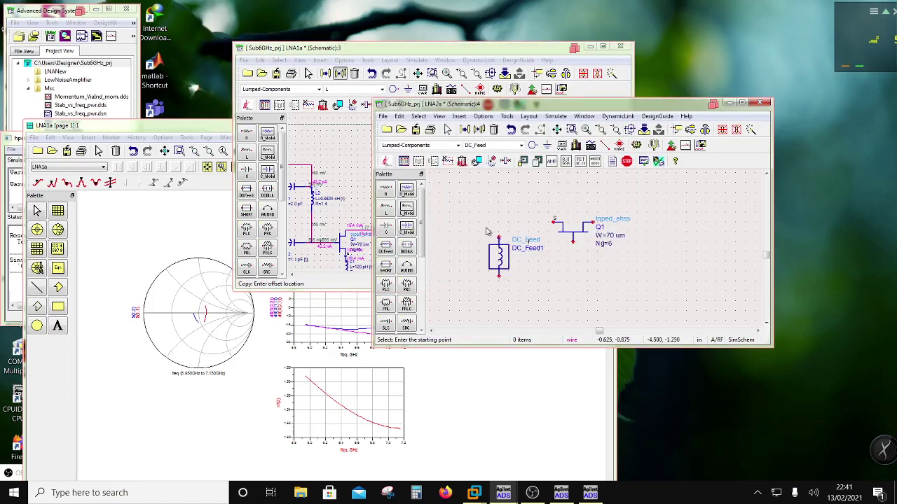
pyautogui.click(393, 46)
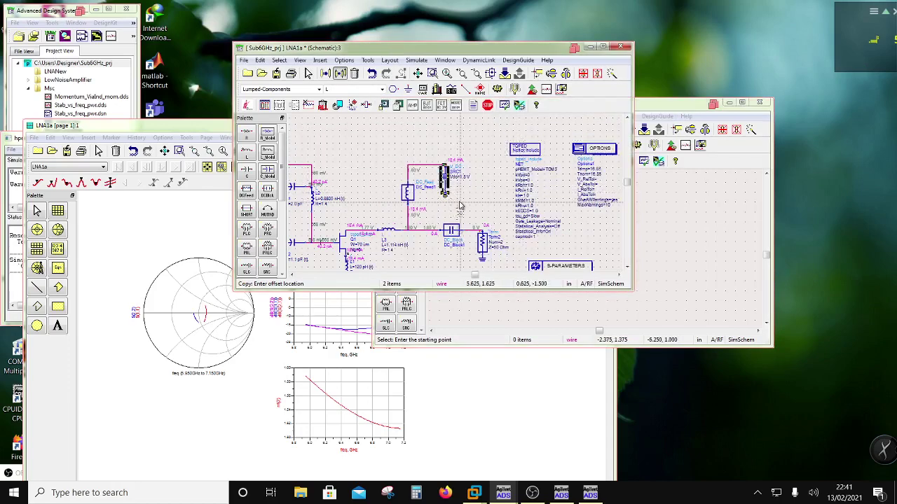
pyautogui.press('Escape')
# - Paste the 1.8 V V_DC source and its ground from LNA1a into LNA2a, connected directly beneath DC_Feed1
pyautogui.click(659, 106)
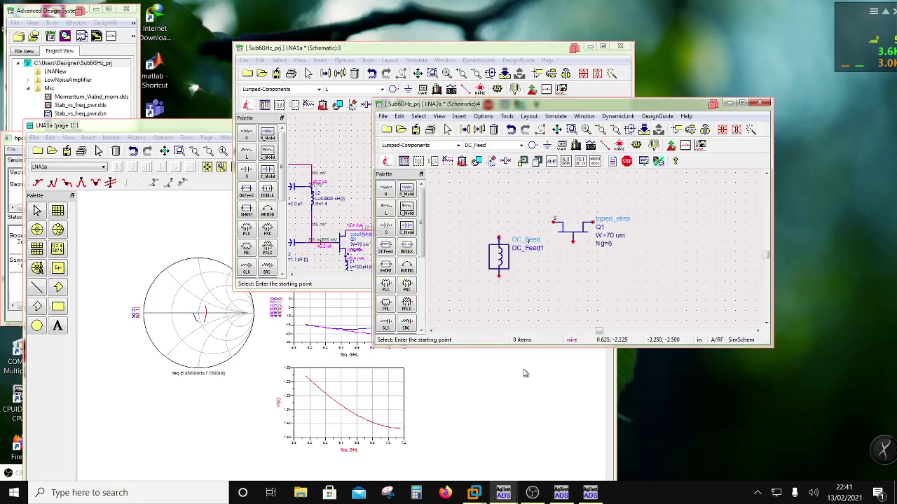
pyautogui.hotkey('ctrl', 'v')
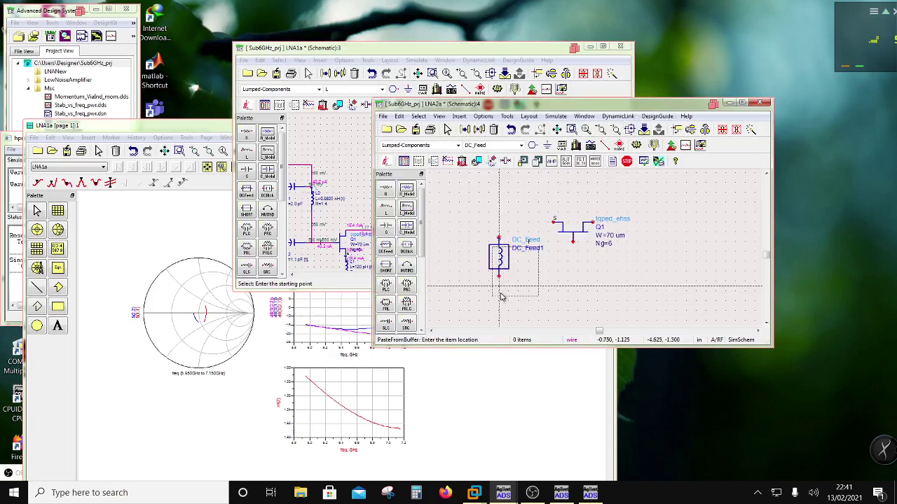
pyautogui.click(550, 293)
pyautogui.moveTo(543, 291); pyautogui.dragTo(498, 300)
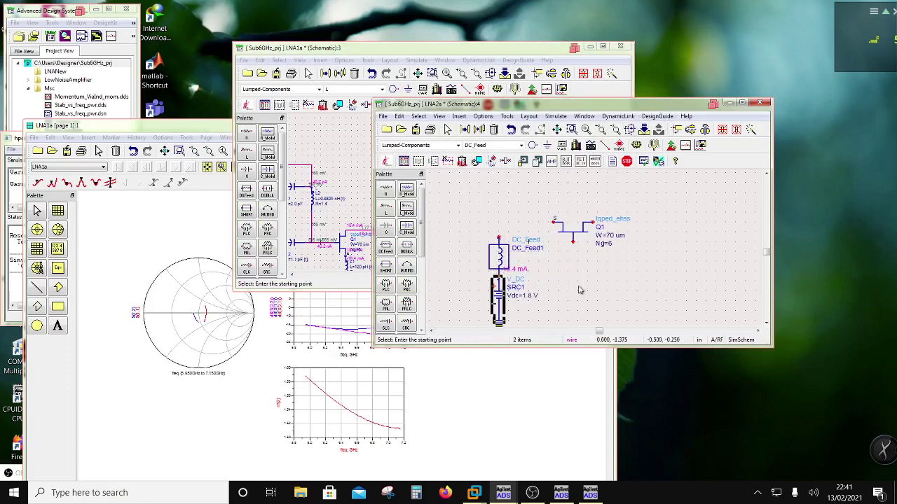
pyautogui.click(579, 290)
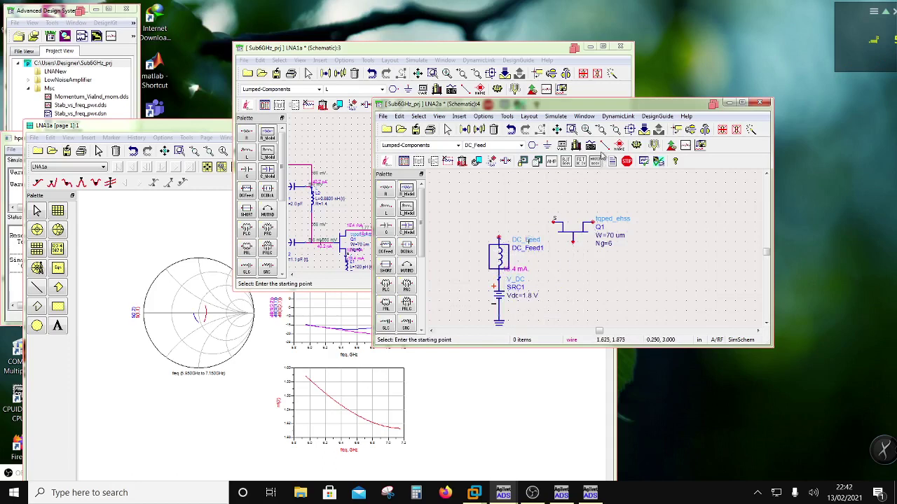
# - Place a DC_Block from the lumped components before DC_Feed1 in LNA2a, in line with Q1's source terminal
pyautogui.click(554, 222)
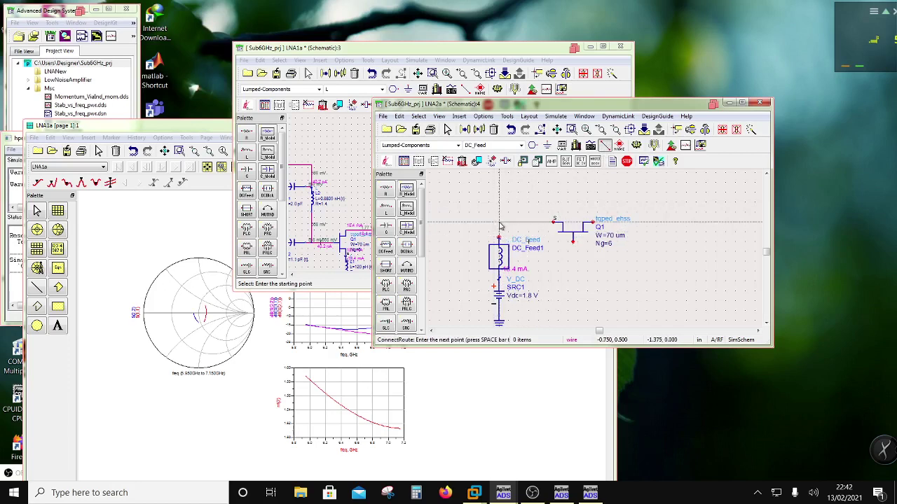
pyautogui.press('Escape')
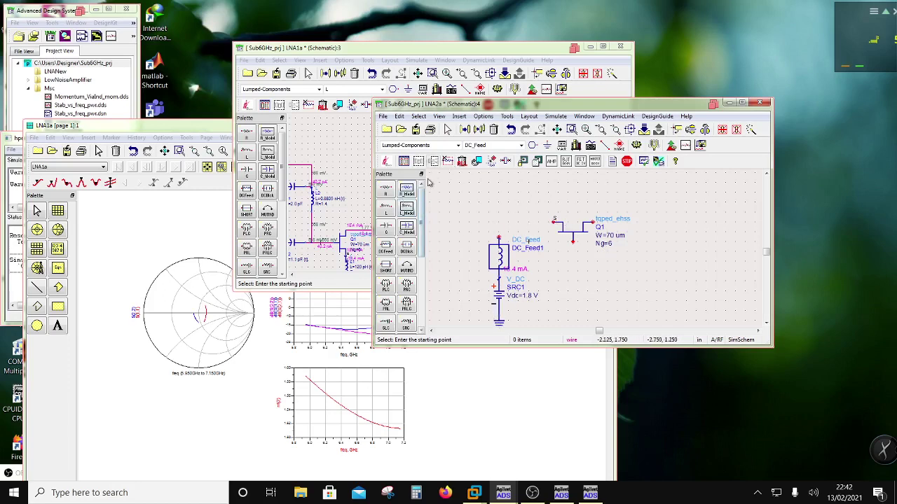
pyautogui.click(457, 145)
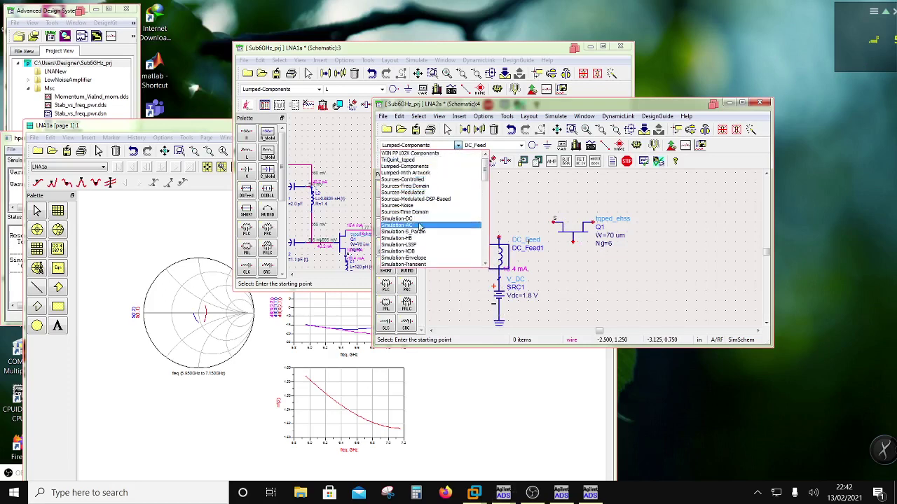
pyautogui.click(426, 169)
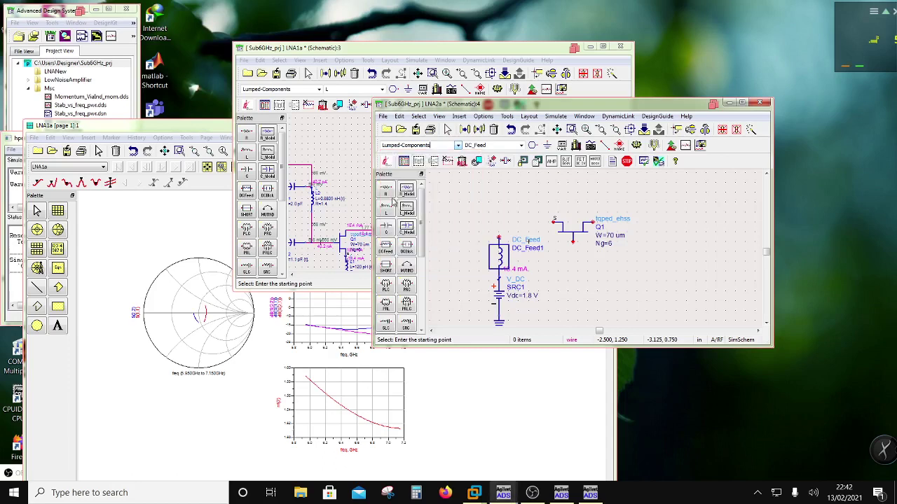
pyautogui.click(406, 247)
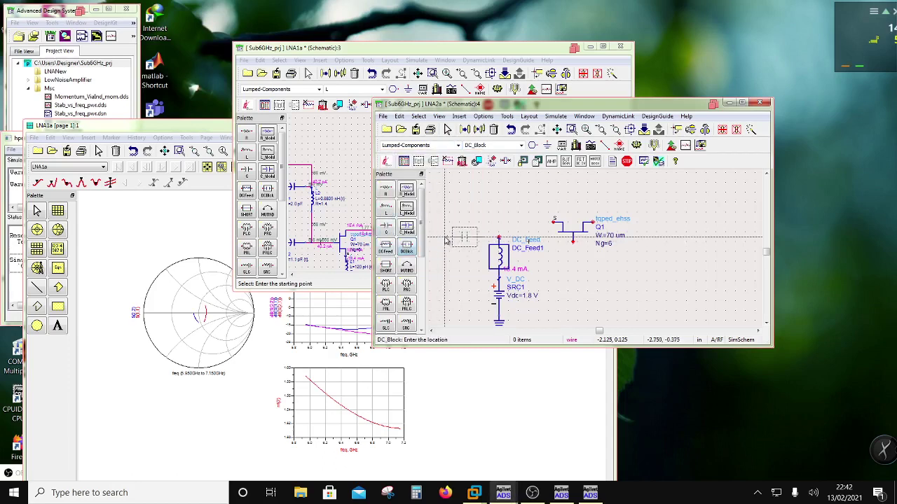
pyautogui.click(445, 237)
pyautogui.press('Escape')
pyautogui.click(454, 243)
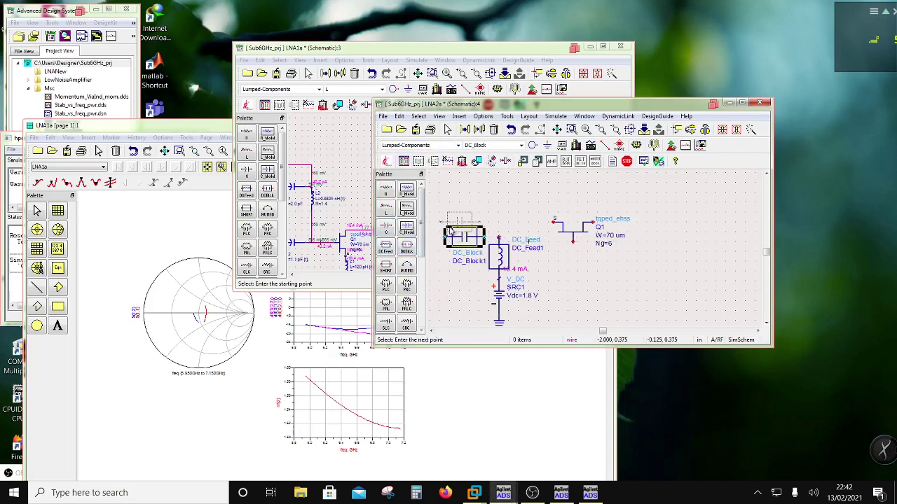
pyautogui.moveTo(454, 242); pyautogui.dragTo(449, 229)
# - Wire the DC block to Q1's source terminal and connect the upper end of DC_Feed1 to that wire
pyautogui.click(605, 145)
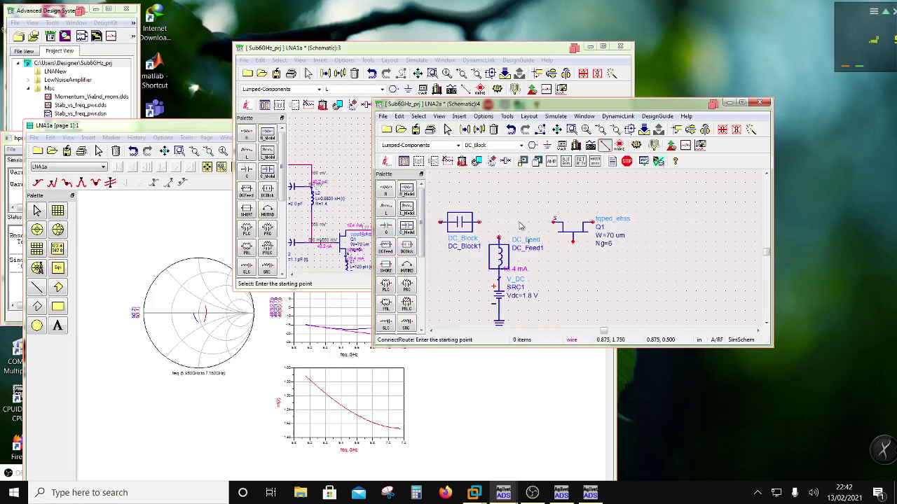
pyautogui.click(554, 223)
pyautogui.click(478, 223)
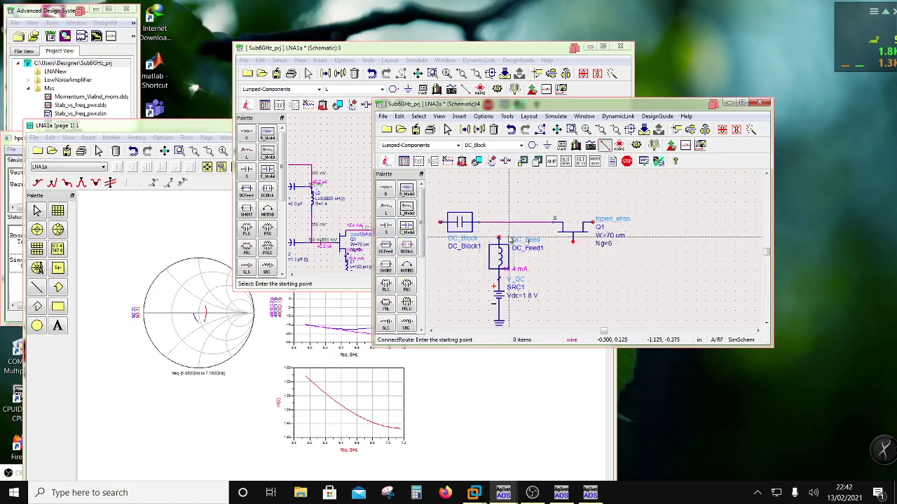
pyautogui.click(499, 240)
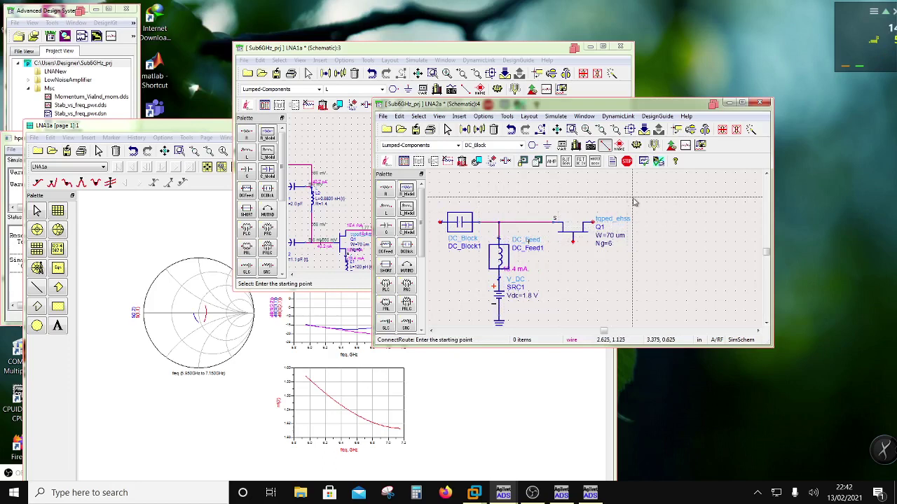
pyautogui.press('Escape')
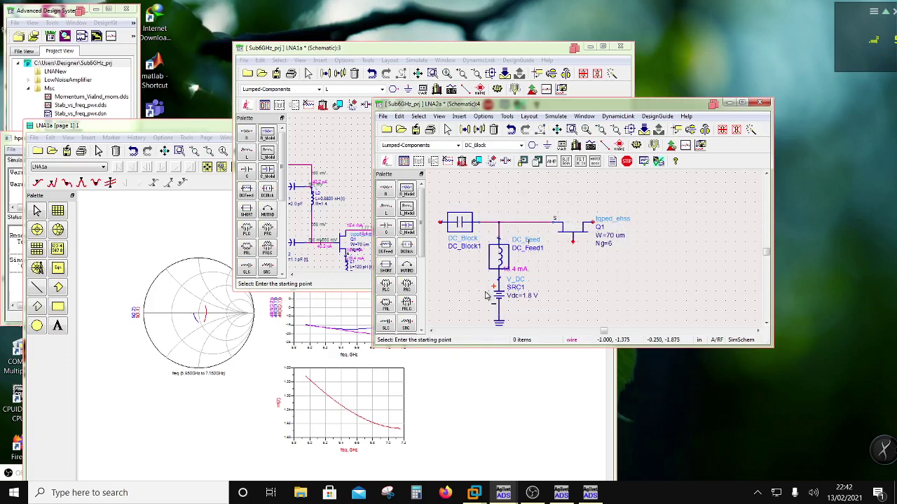
# - Copy the SRC1 source and its ground to a spot beneath Q1's gate terminal and set the copy's Vdc to 2.35 V
pyautogui.scroll(-1, 539, 314)
pyautogui.moveTo(594, 314); pyautogui.dragTo(510, 246)
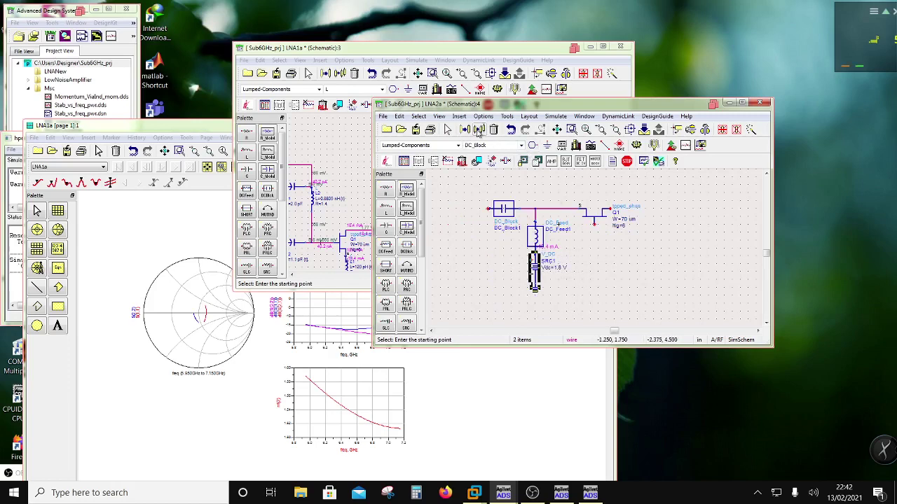
pyautogui.click(479, 130)
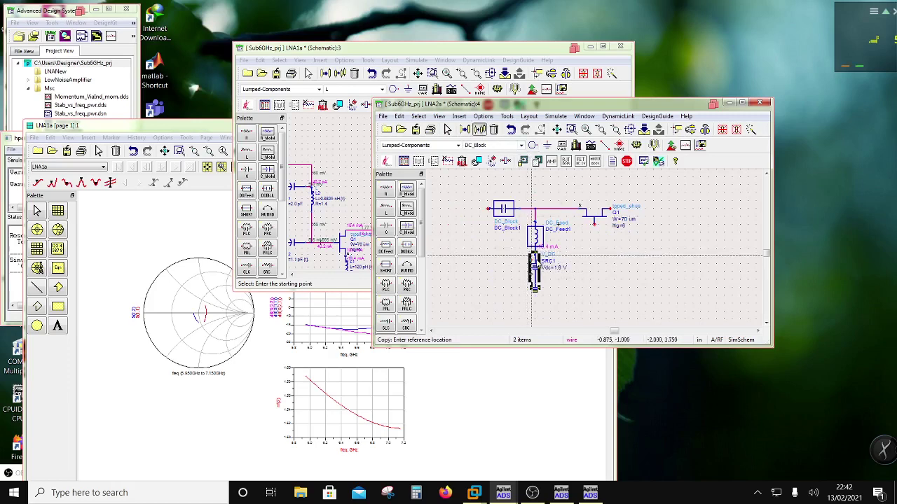
pyautogui.click(595, 256)
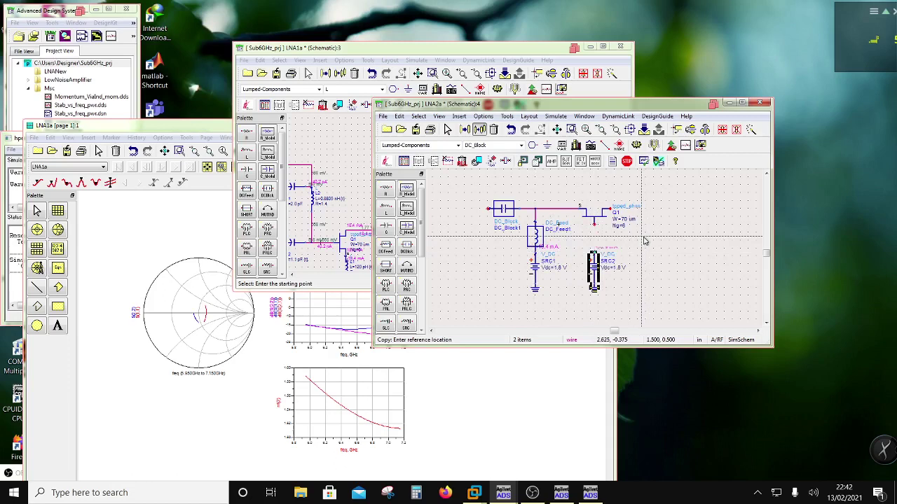
pyautogui.scroll(2, 599, 271)
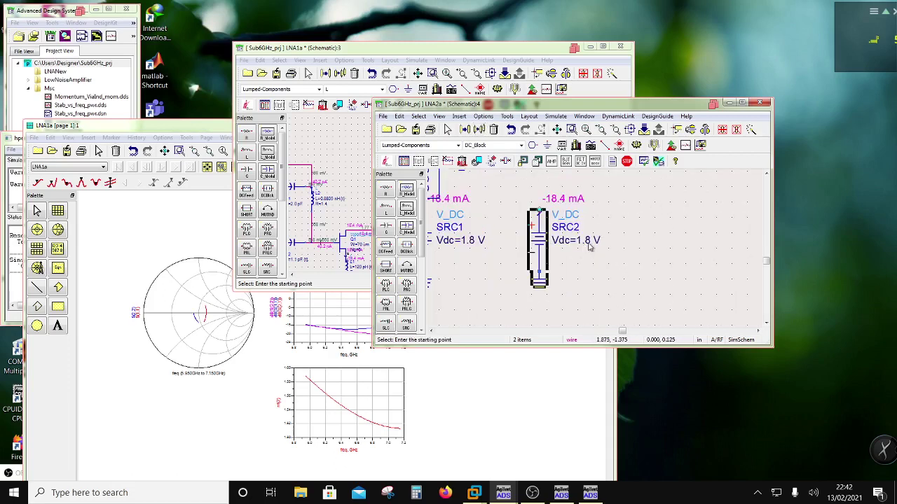
pyautogui.click(590, 243)
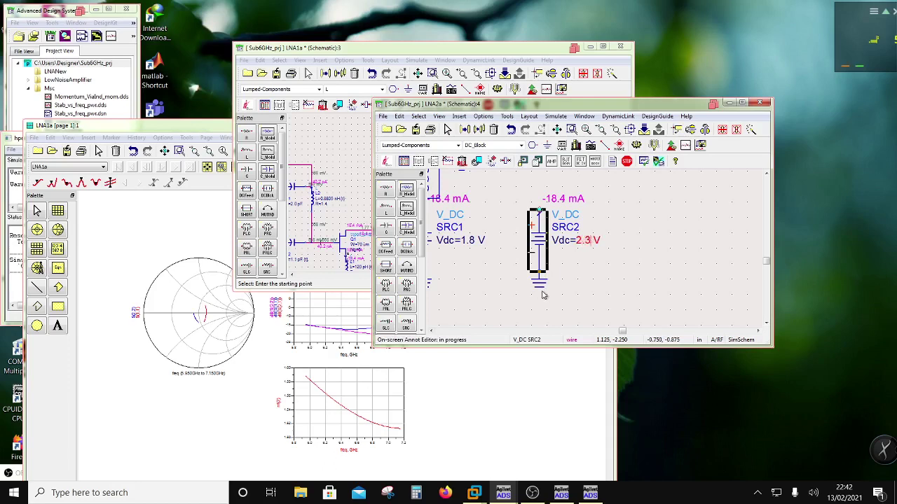
pyautogui.click(588, 297)
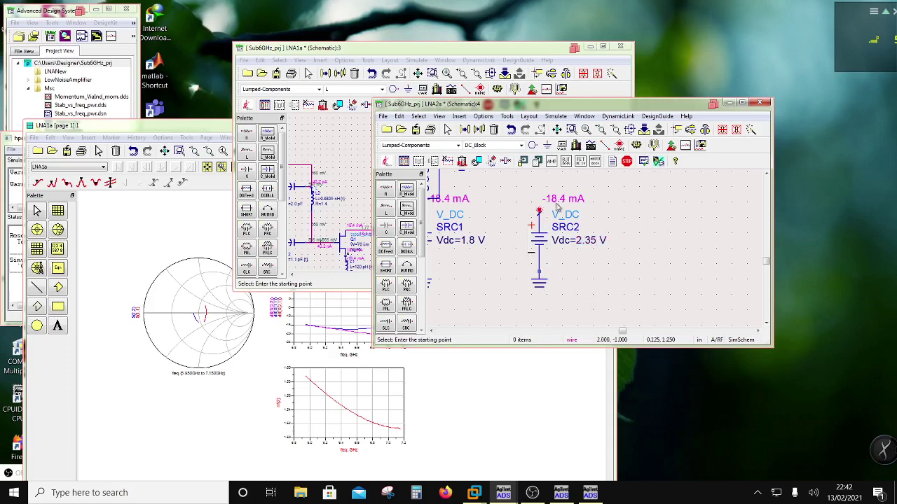
# - Wire Q1's gate terminal straight down to the positive terminal of the 2.35 V source
pyautogui.scroll(-1, 578, 236)
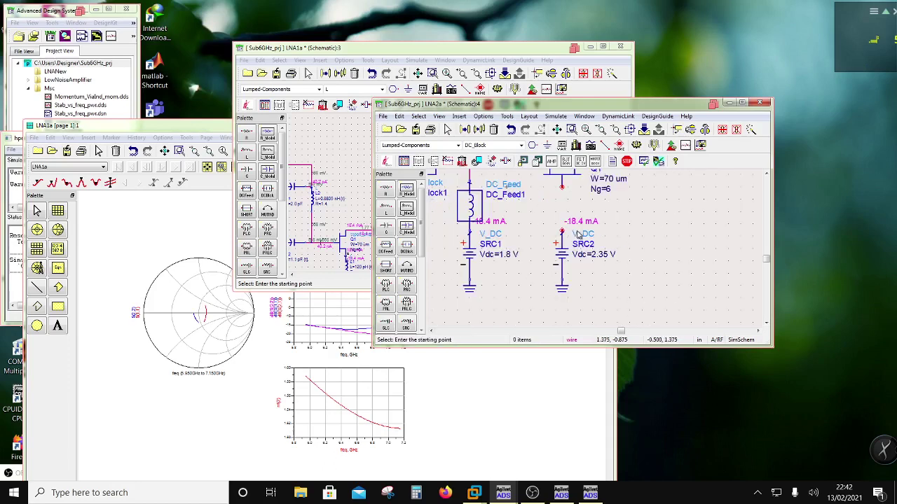
pyautogui.click(606, 145)
pyautogui.click(562, 187)
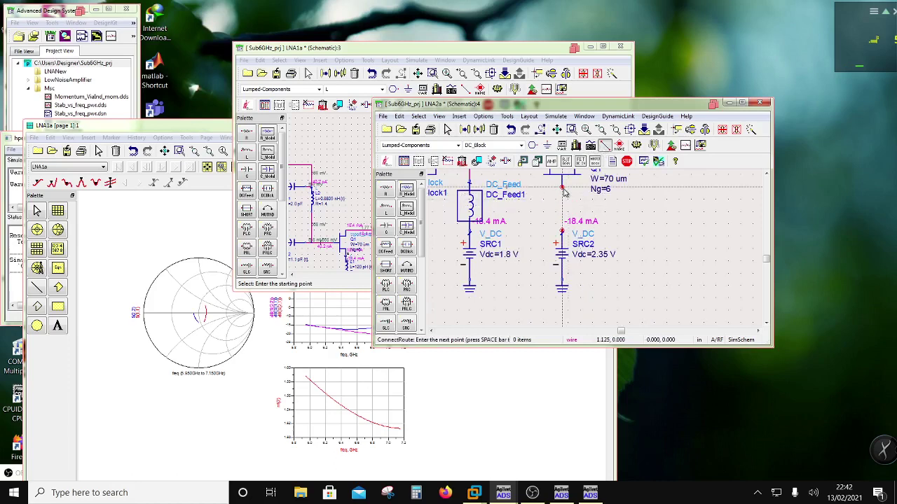
pyautogui.click(562, 233)
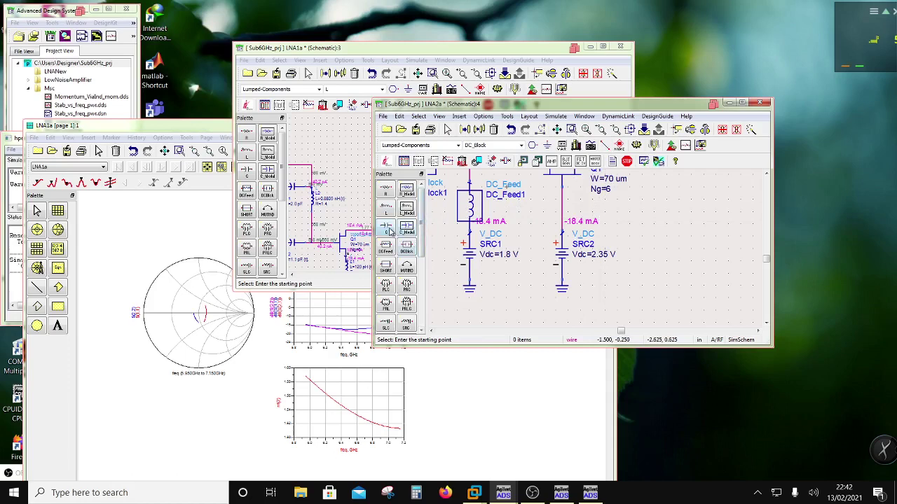
# - Place a 1.0 pF lumped capacitor beside the wire between Q1's gate and the 2.35 V source
pyautogui.click(388, 230)
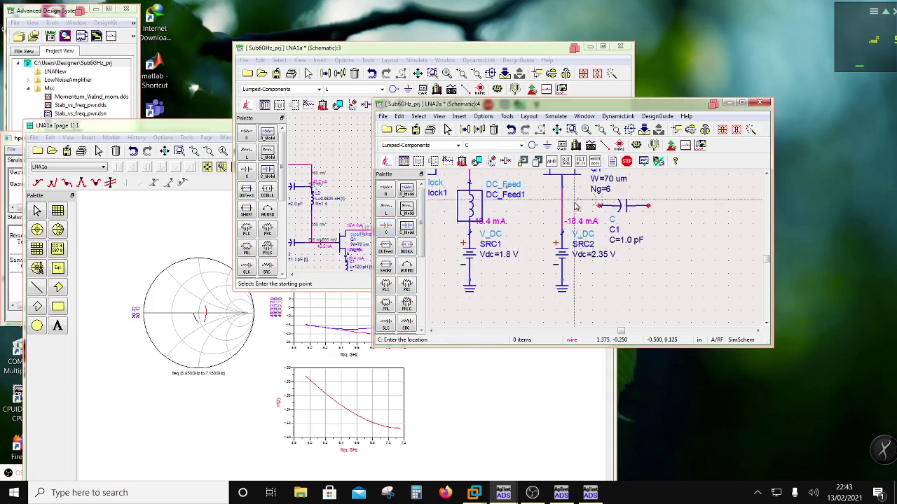
pyautogui.click(581, 207)
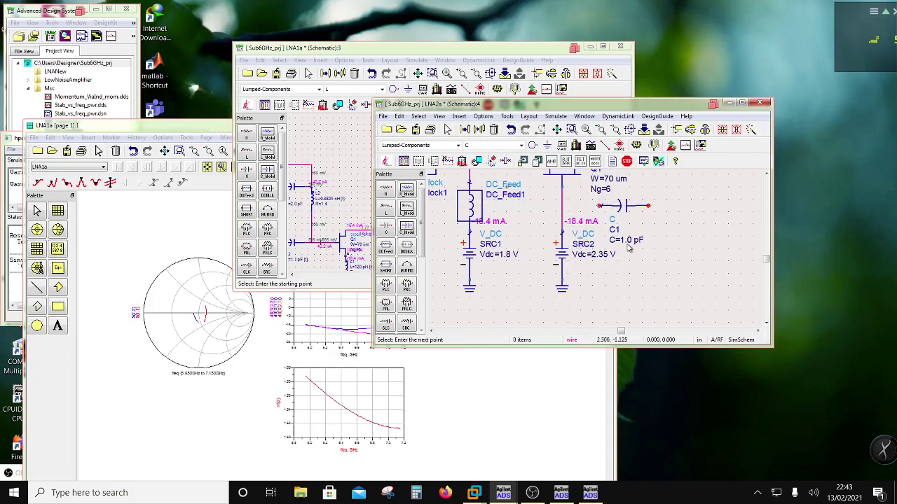
# - Set the capacitance of gate capacitor C1 to 2.0 pF
pyautogui.click(629, 247)
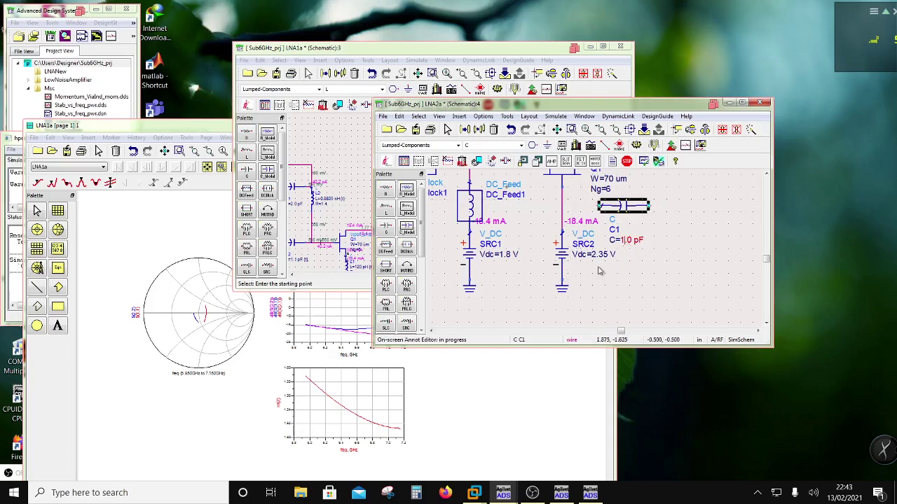
pyautogui.click(637, 290)
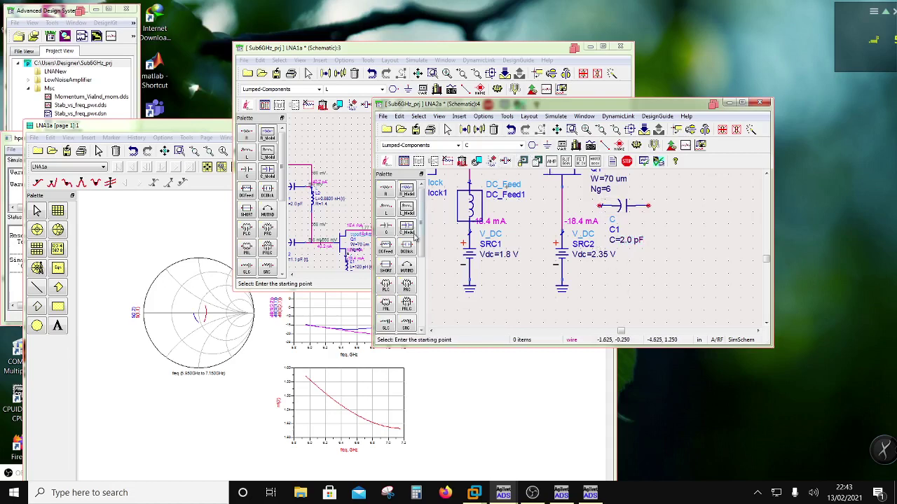
pyautogui.press('f')
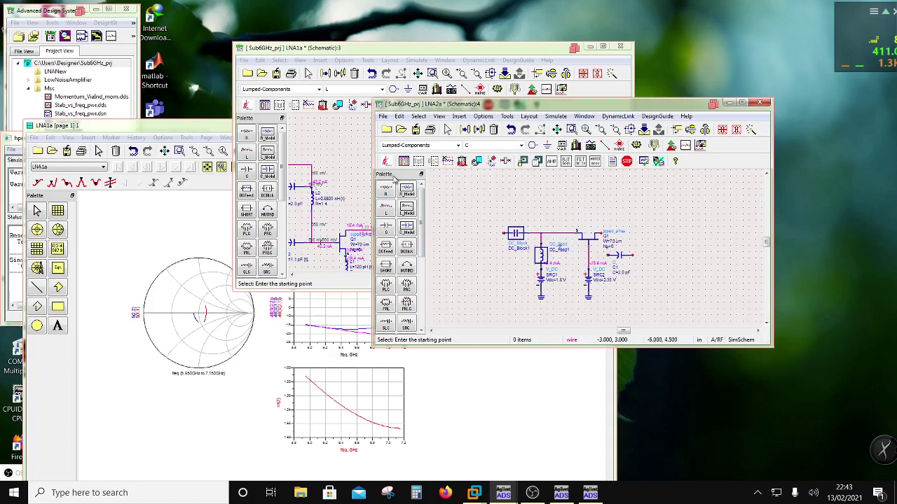
# - Place a TriQuint tqped_svia substrate via on the free outer end of gate capacitor C1
pyautogui.click(459, 145)
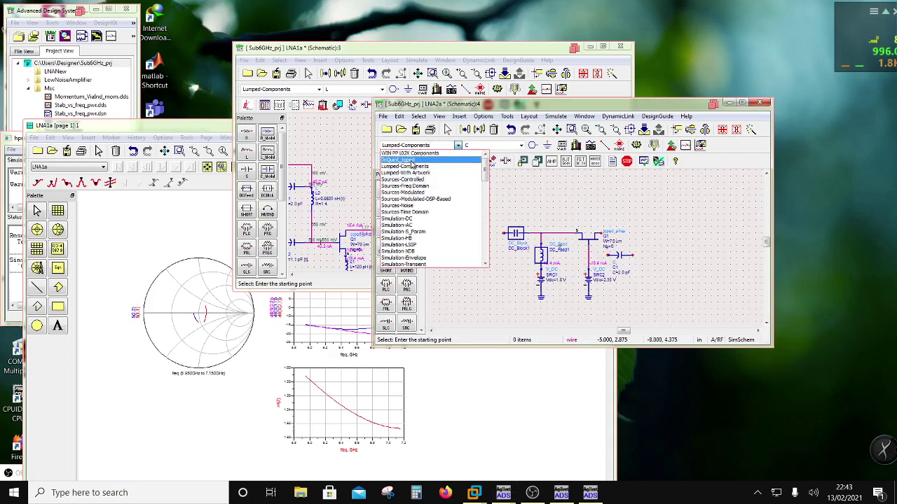
pyautogui.click(397, 160)
pyautogui.click(386, 306)
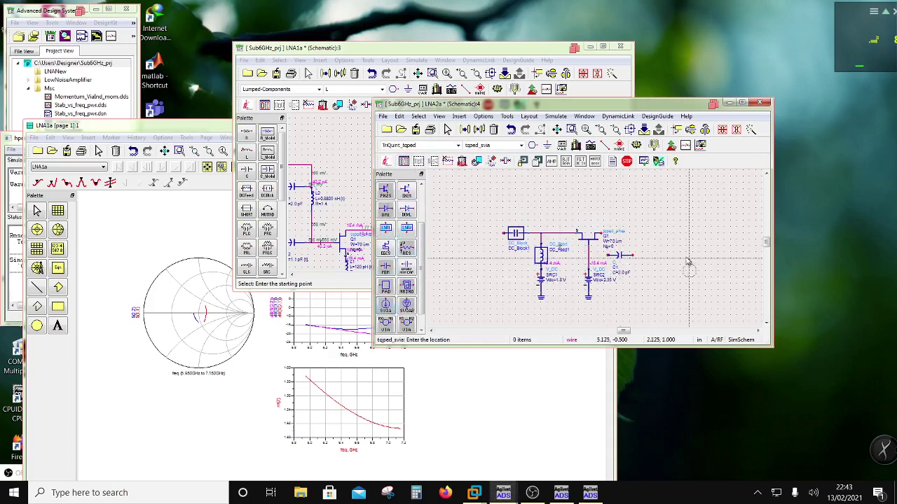
pyautogui.click(632, 257)
pyautogui.press('Escape')
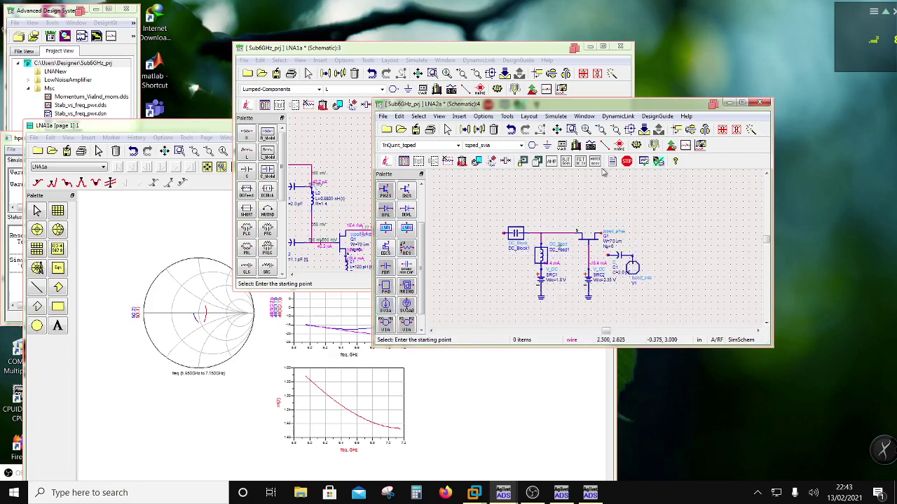
# - Wire C1's open end to the line between Q1's gate and SRC2, and set C1's capacitance to 3.0 pF
pyautogui.click(604, 145)
pyautogui.click(608, 260)
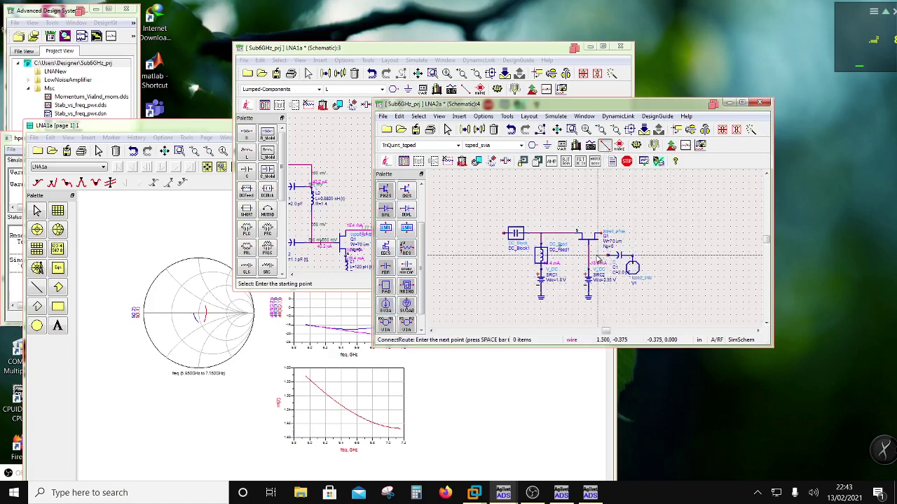
pyautogui.click(589, 260)
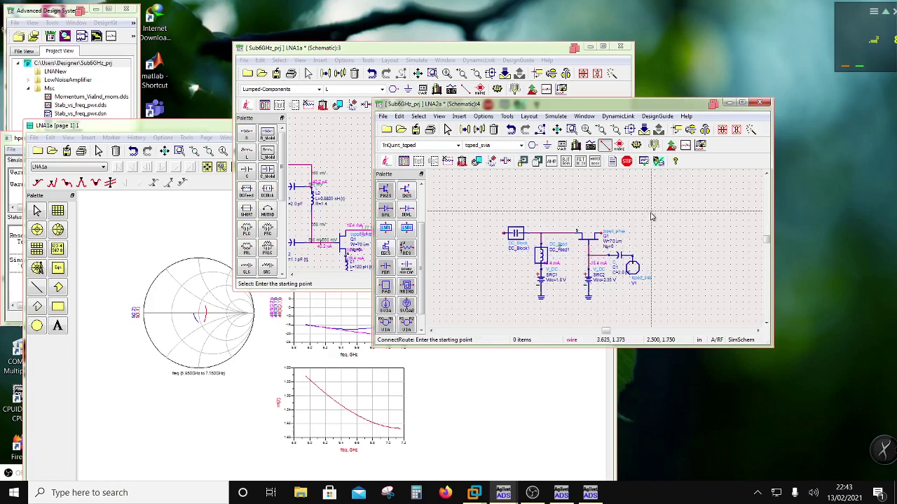
pyautogui.press('Escape')
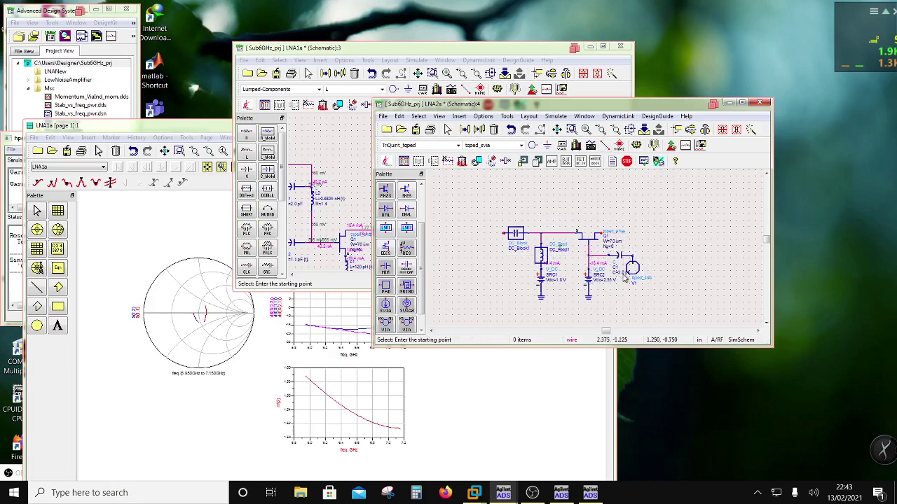
pyautogui.click(620, 275)
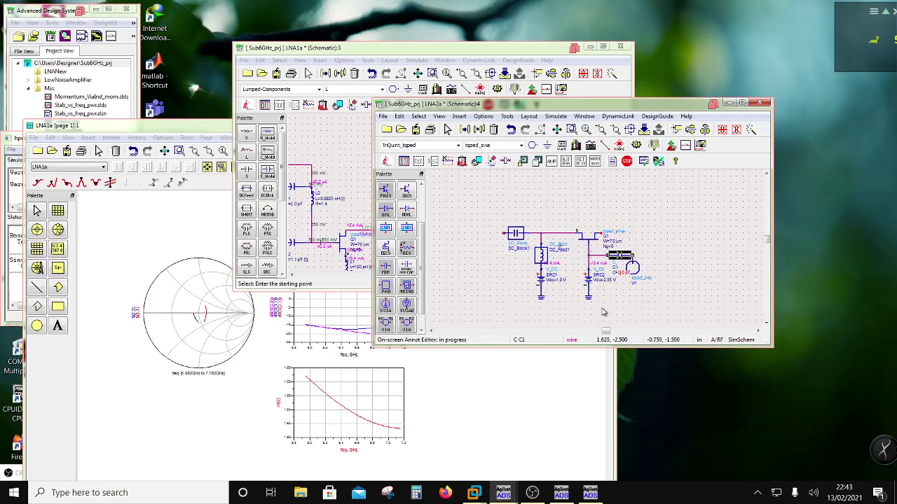
pyautogui.click(679, 280)
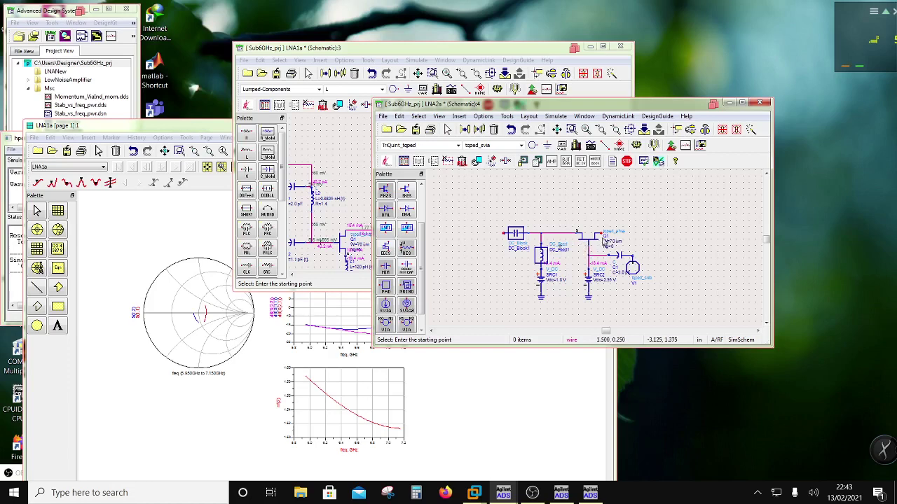
# - Copy LNA1a's gate bias network (DC source, ground, 2.0 pF capacitor, via, inductor L2 and wires) into LNA2a above Q1
pyautogui.click(358, 194)
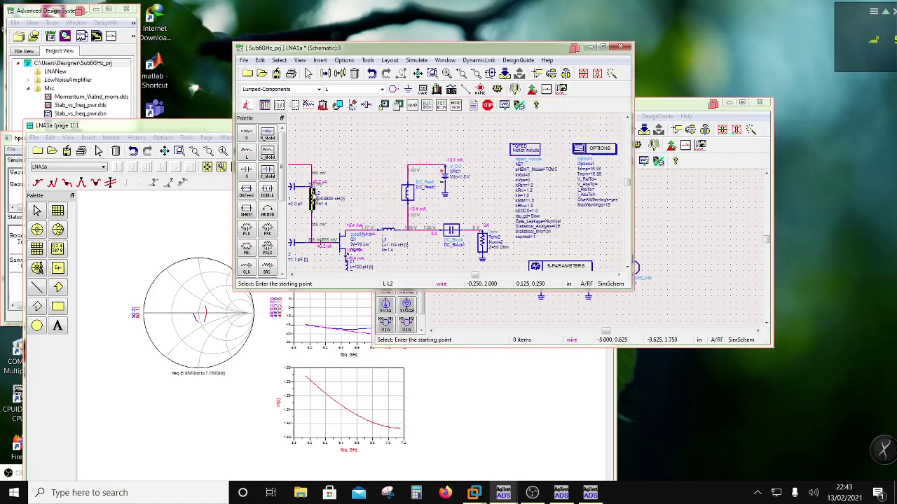
pyautogui.scroll(-2, 310, 190)
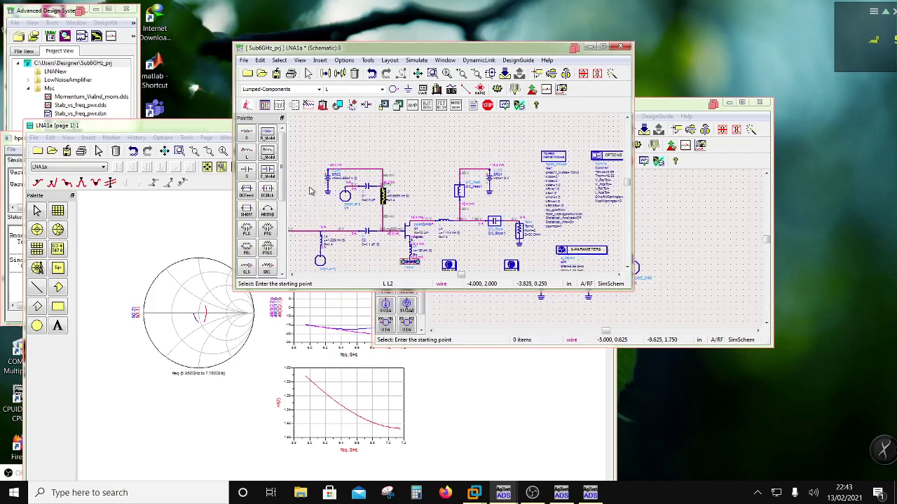
pyautogui.click(370, 188)
pyautogui.keyDown('ctrl'); pyautogui.click(345, 193); pyautogui.keyUp('ctrl')
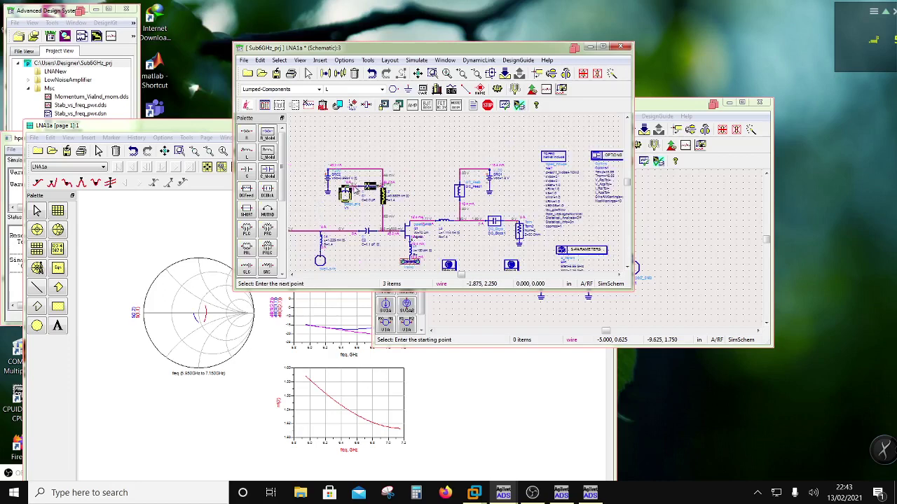
pyautogui.keyDown('ctrl'); pyautogui.click(327, 179); pyautogui.keyUp('ctrl')
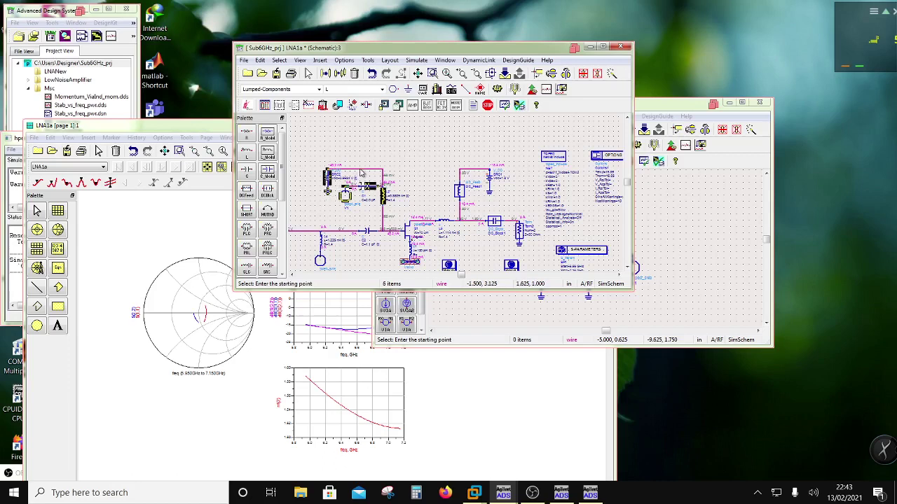
pyautogui.moveTo(360, 173); pyautogui.dragTo(352, 176)
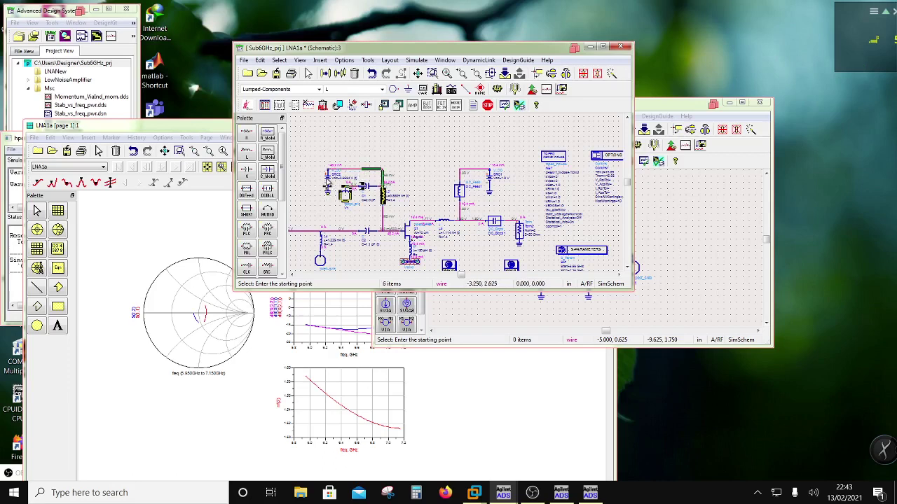
pyautogui.keyDown('ctrl'); pyautogui.click(340, 180); pyautogui.keyUp('ctrl')
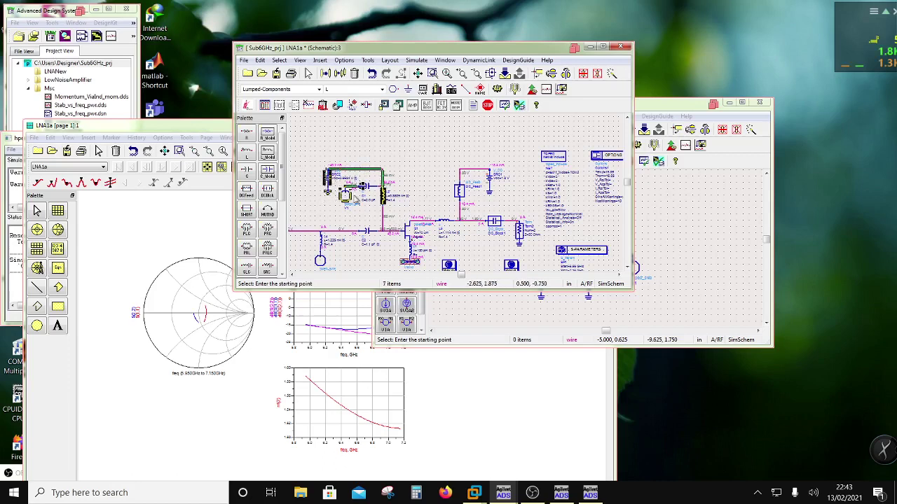
pyautogui.keyDown('ctrl'); pyautogui.click(354, 198); pyautogui.keyUp('ctrl')
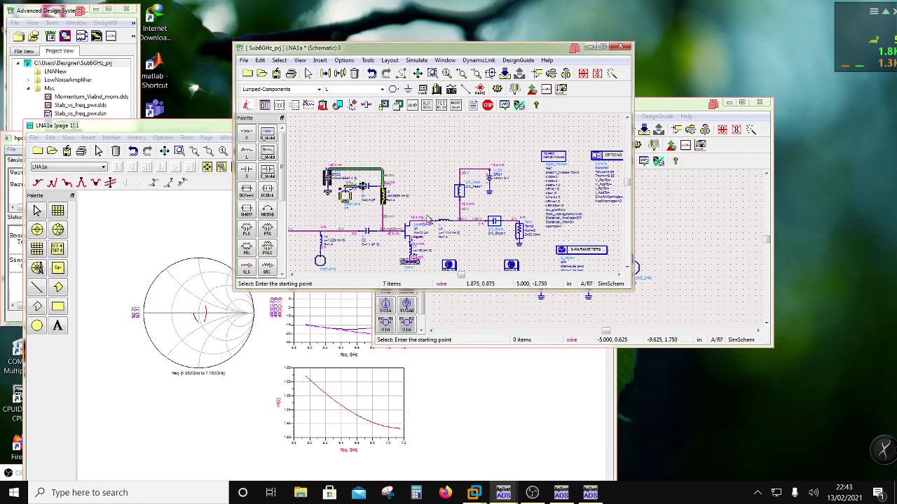
pyautogui.click(650, 111)
pyautogui.hotkey('ctrl', 'v')
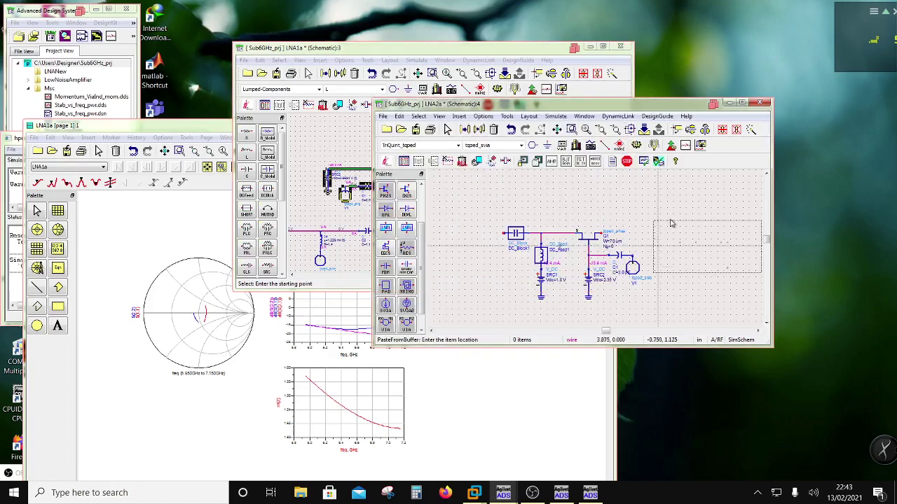
pyautogui.click(581, 196)
pyautogui.scroll(-1, 663, 222)
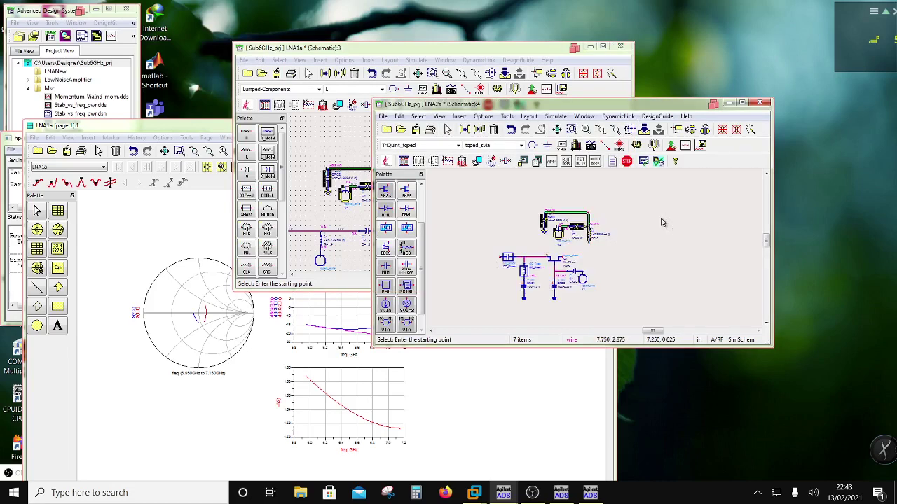
# - Shift the pasted bias network so L2 sits above Q1's drain terminal, and wire L2's lower end down to that terminal
pyautogui.moveTo(593, 234)
pyautogui.mouseDown()
pyautogui.moveTo(569, 235)
pyautogui.moveTo(581, 245)
pyautogui.mouseUp()
pyautogui.click(588, 203)
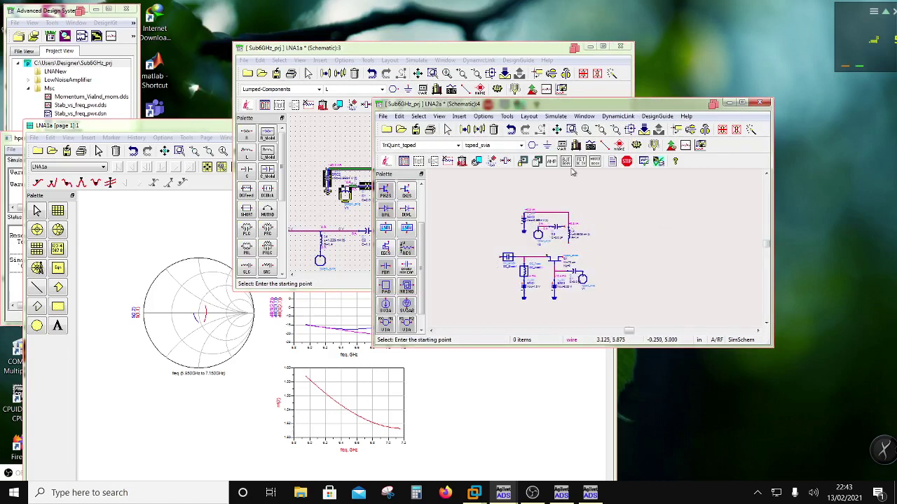
pyautogui.click(605, 145)
pyautogui.click(568, 236)
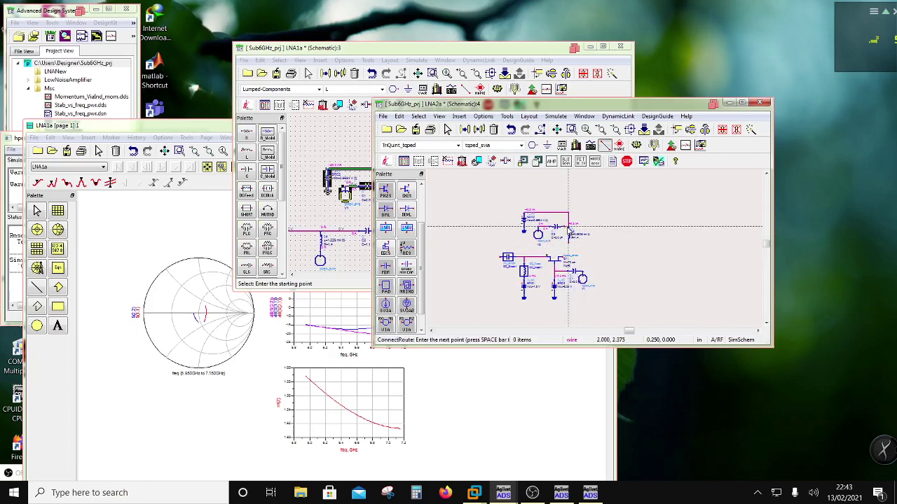
pyautogui.click(568, 256)
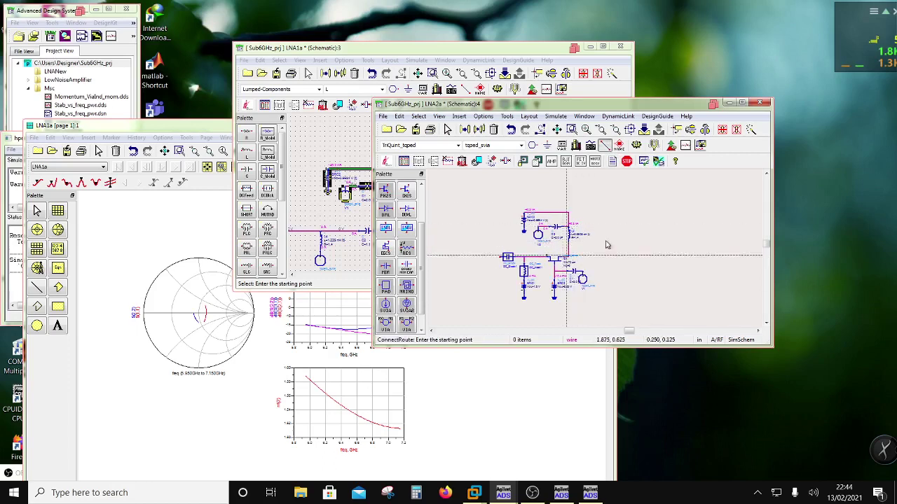
pyautogui.press('Escape')
# - Set SRC3's Vdc to 3.5 V and remove its tuning range
pyautogui.scroll(3, 554, 231)
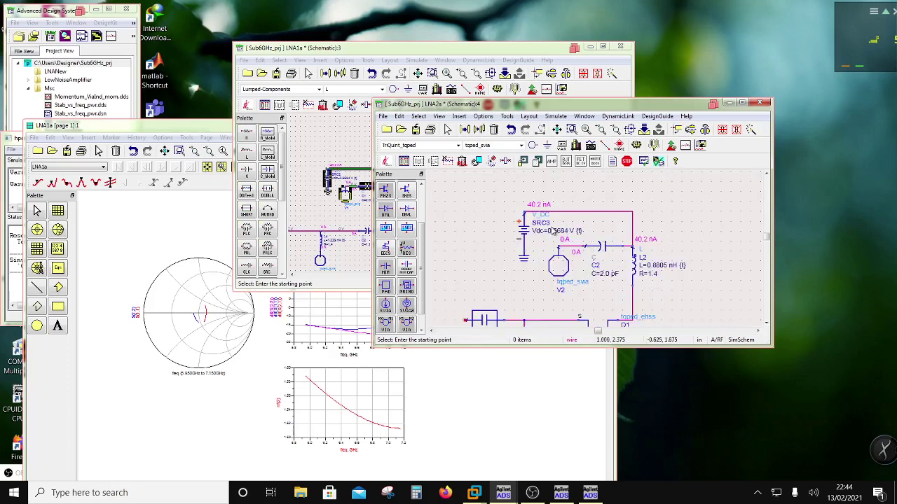
pyautogui.click(560, 237)
pyautogui.click(561, 236)
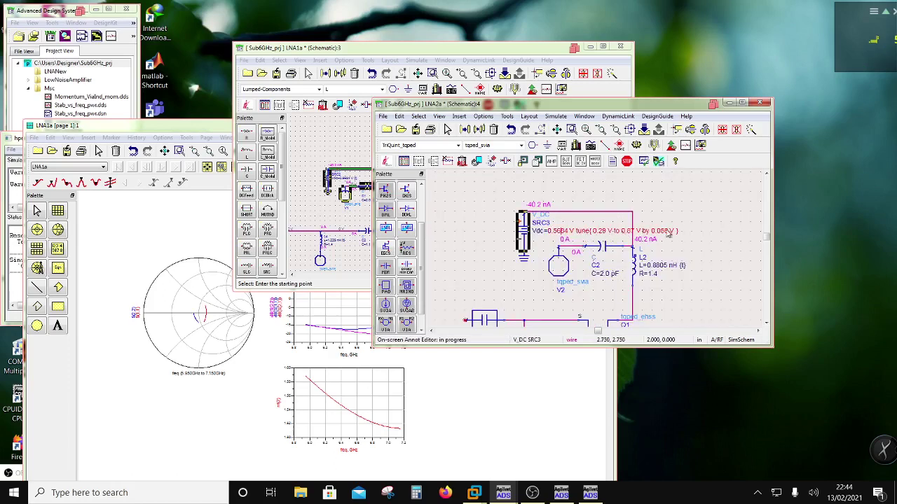
pyautogui.moveTo(594, 214)
pyautogui.mouseDown()
pyautogui.moveTo(624, 233)
pyautogui.moveTo(571, 237)
pyautogui.mouseUp()
pyautogui.click(583, 232)
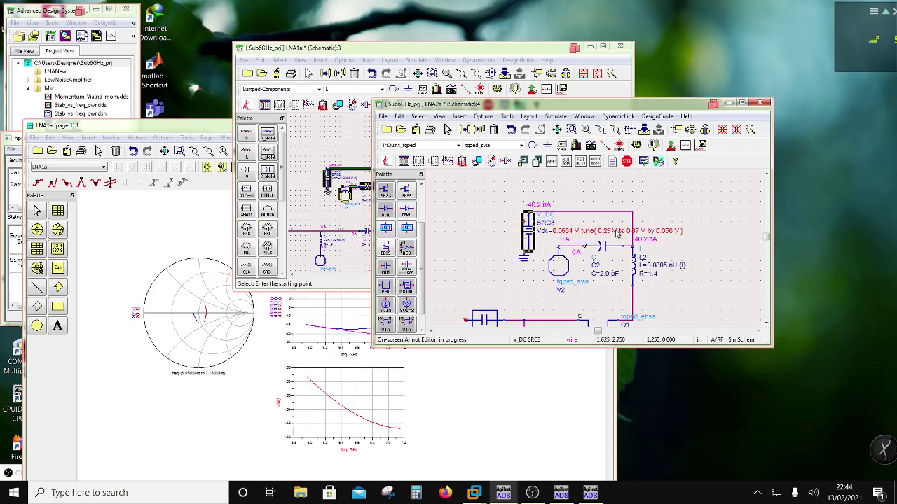
pyautogui.press('Delete')
pyautogui.press('Delete')
pyautogui.press('Delete')
pyautogui.press('Delete')
pyautogui.press('Delete')
pyautogui.press('Delete')
pyautogui.press('Delete')
pyautogui.press('Delete')
pyautogui.press('Delete')
pyautogui.press('Delete')
pyautogui.press('Delete')
pyautogui.press('Delete')
pyautogui.press('Delete')
pyautogui.press('Delete')
pyautogui.press('Delete')
pyautogui.press('Delete')
pyautogui.press('Delete')
pyautogui.press('Delete')
pyautogui.press('Delete')
pyautogui.press('Delete')
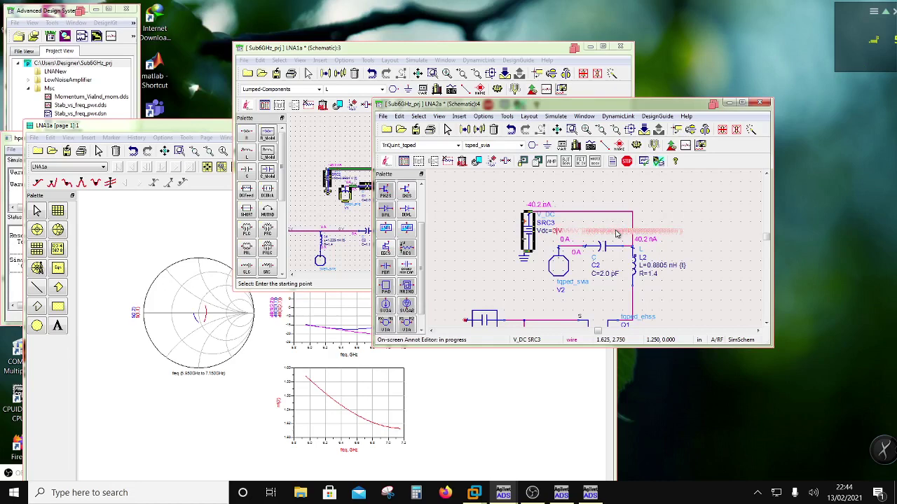
pyautogui.click(687, 245)
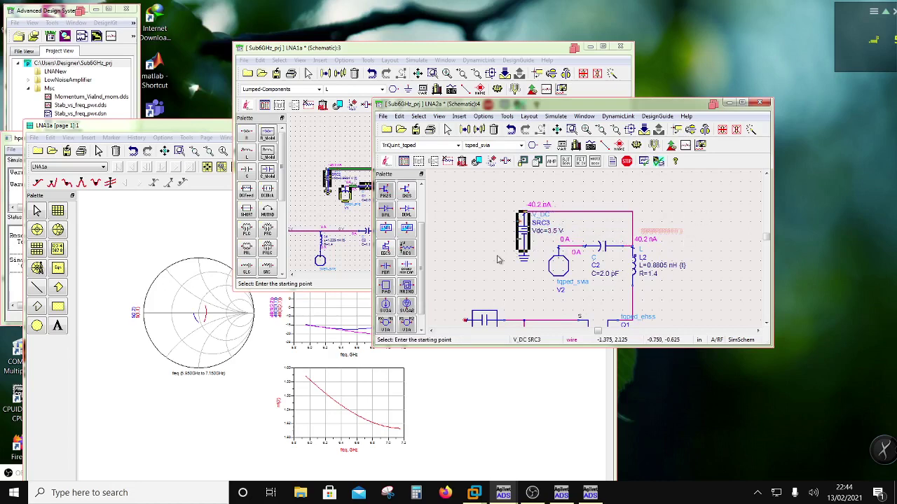
# - Place a lumped capacitor to the right of Q1, level with its drain terminal
pyautogui.scroll(-1, 568, 291)
pyautogui.scroll(-1, 568, 290)
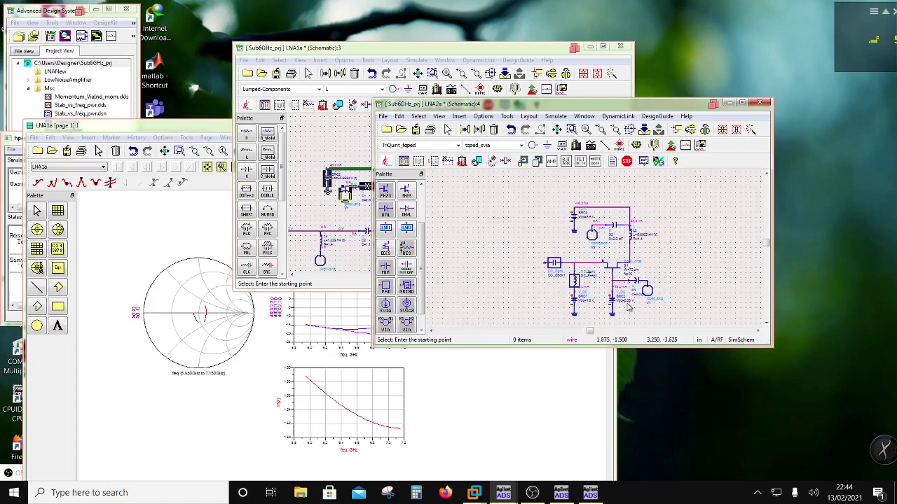
pyautogui.scroll(1, 627, 307)
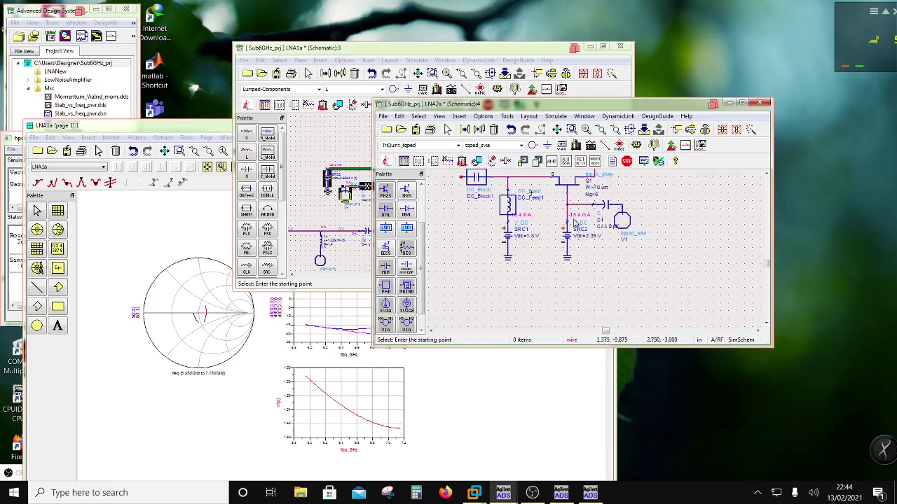
pyautogui.scroll(-1, 576, 223)
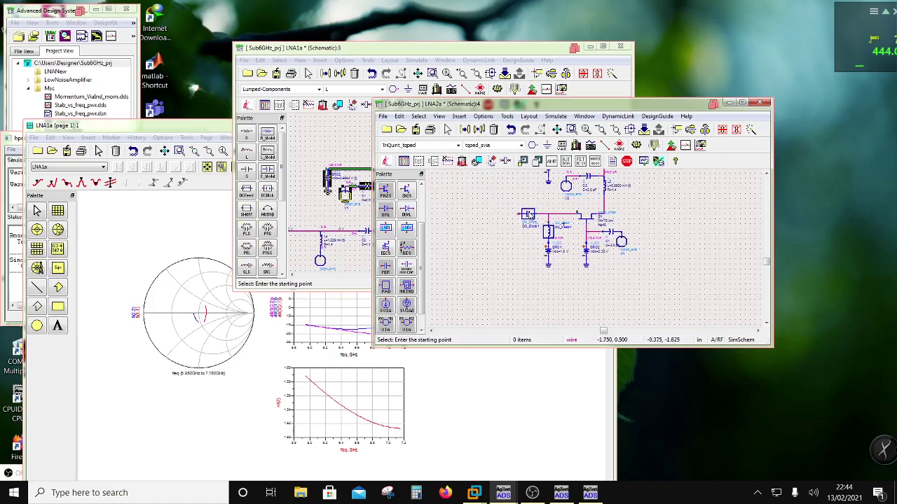
pyautogui.click(529, 215)
pyautogui.click(695, 213)
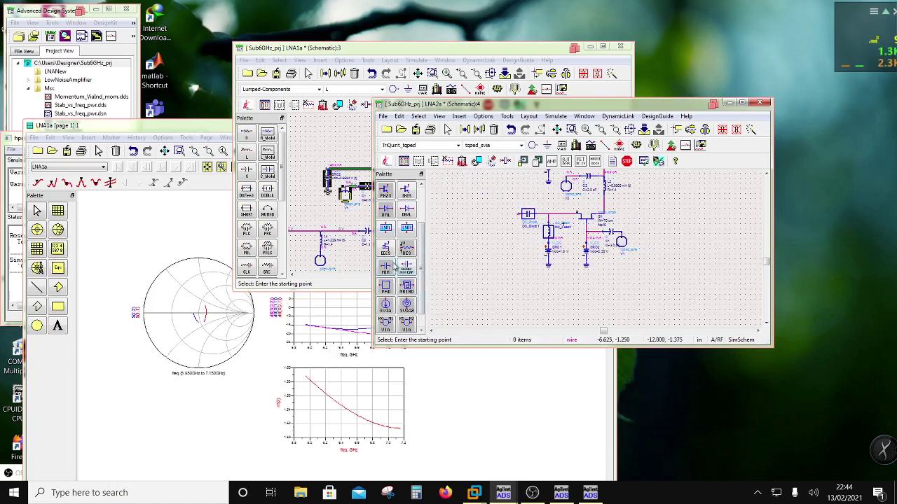
pyautogui.click(458, 145)
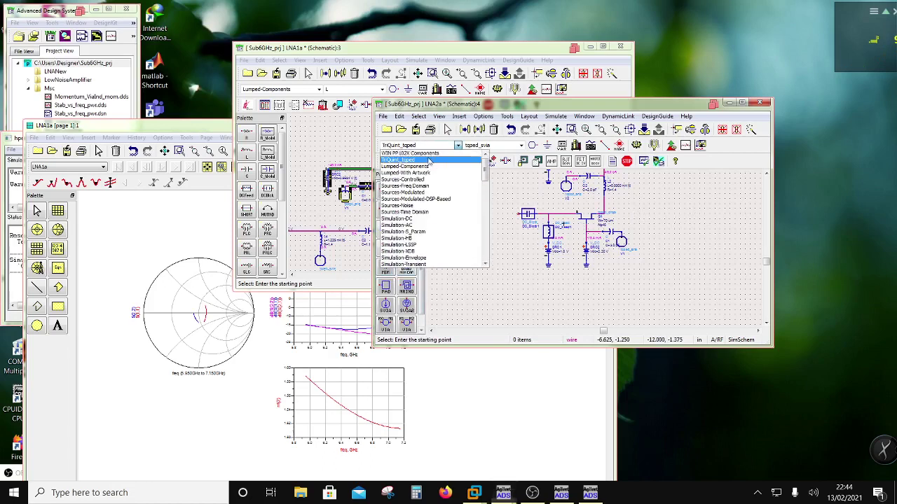
pyautogui.click(413, 166)
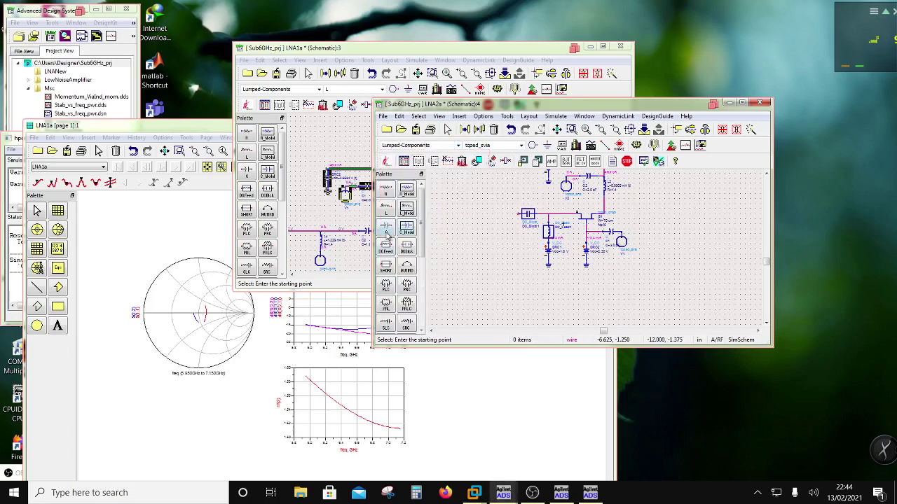
pyautogui.click(388, 231)
pyautogui.click(639, 214)
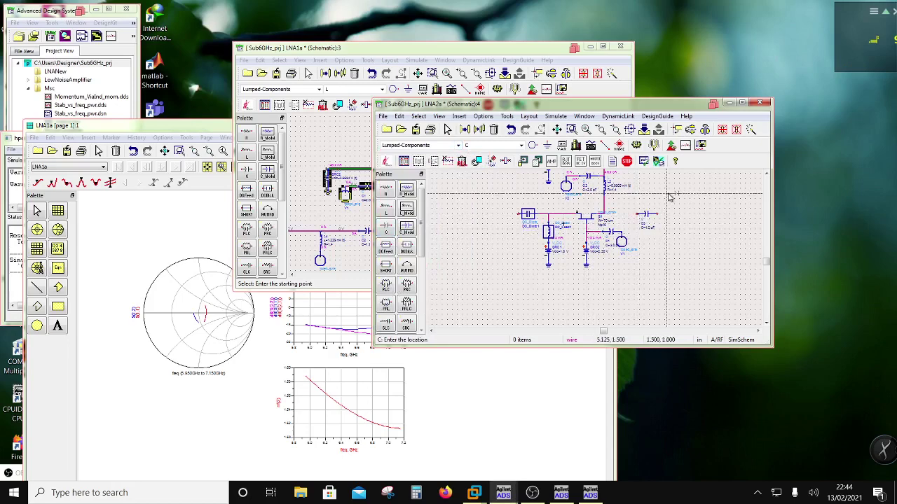
# - Set the capacitance of the new output capacitor C3 to 3 pF
pyautogui.press('Escape')
pyautogui.scroll(2, 658, 232)
pyautogui.click(583, 249)
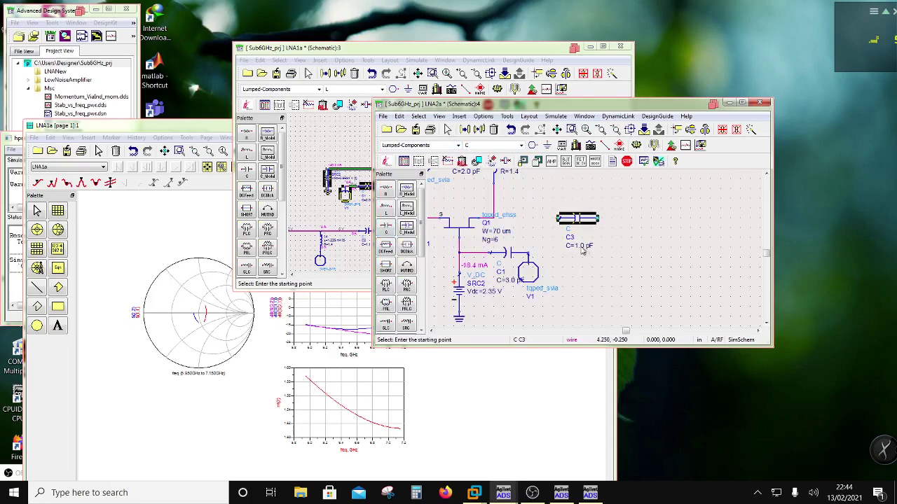
pyautogui.click(582, 249)
pyautogui.press('BackSpace')
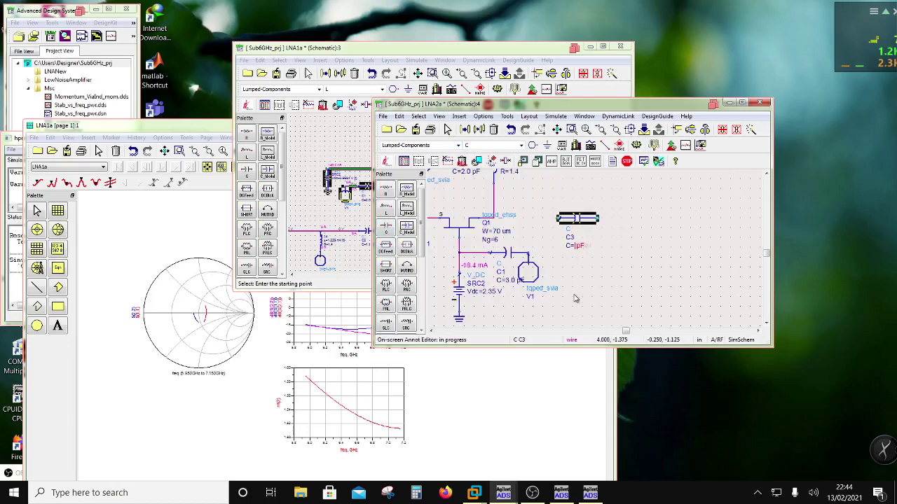
pyautogui.click(575, 299)
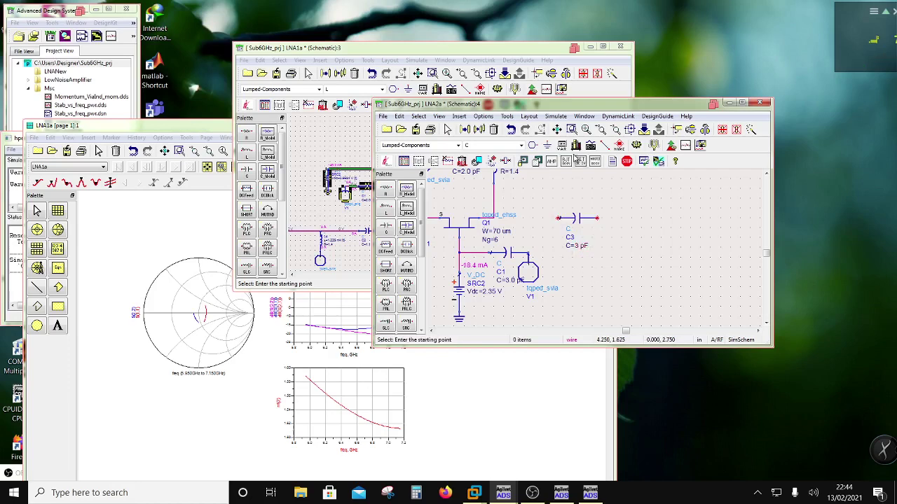
# - Wire the inner terminal of capacitor C3 to Q1's drain node
pyautogui.click(604, 145)
pyautogui.click(559, 218)
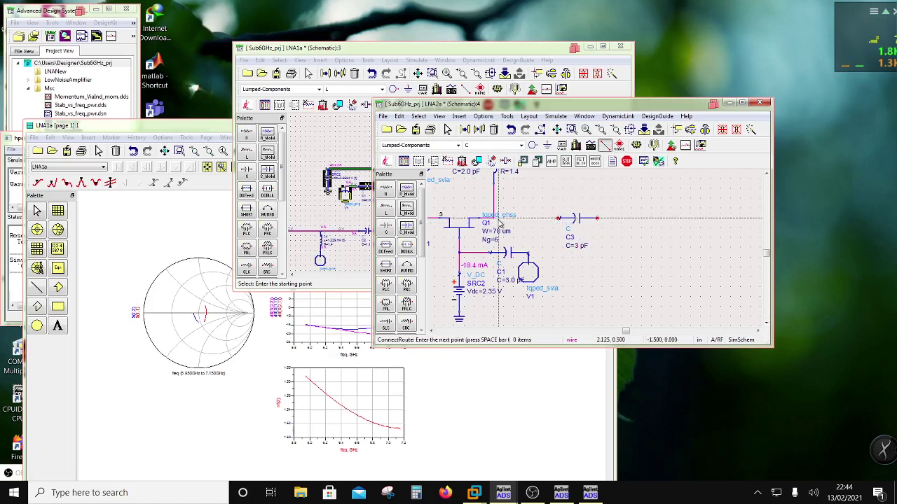
pyautogui.click(494, 218)
pyautogui.scroll(-2, 529, 204)
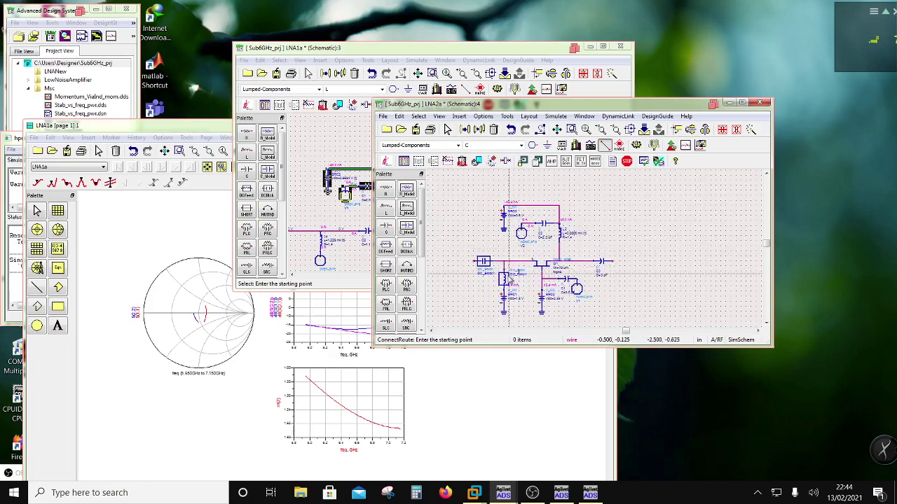
pyautogui.scroll(-1, 631, 273)
pyautogui.press('Escape')
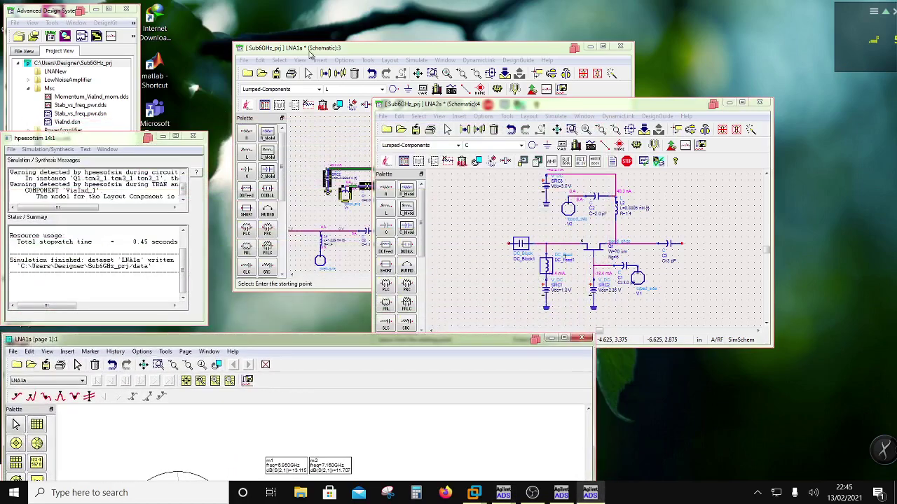
# - Copy LNA1a's netlist include, options, S-parameters and source stability circle blocks plus both 50 Ohm terminations into LNA2a, beside the circuit
pyautogui.click(312, 55)
pyautogui.scroll(-1, 486, 179)
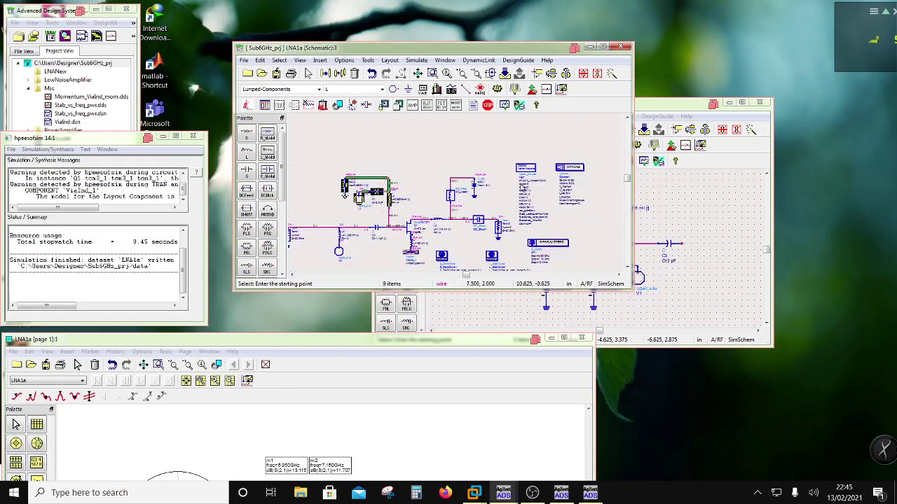
pyautogui.click(572, 169)
pyautogui.keyDown('ctrl'); pyautogui.click(548, 244); pyautogui.keyUp('ctrl')
pyautogui.keyDown('ctrl'); pyautogui.click(491, 257); pyautogui.keyUp('ctrl')
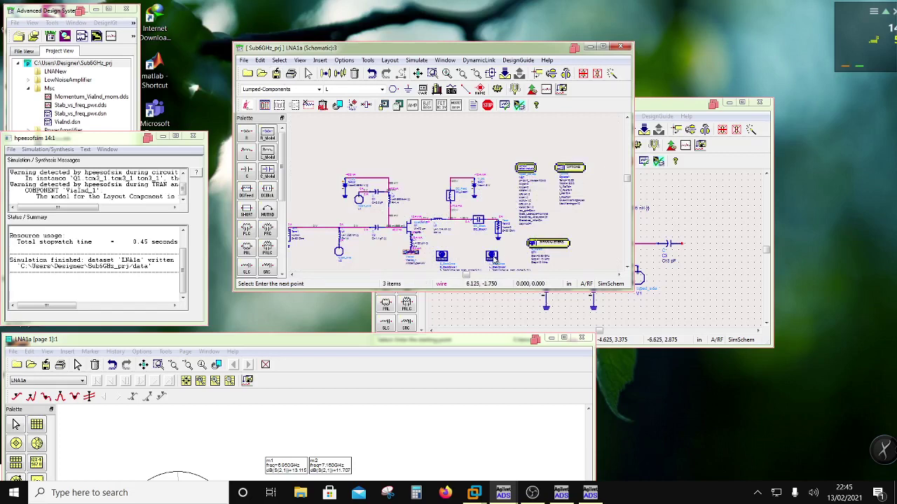
pyautogui.keyDown('ctrl'); pyautogui.click(442, 257); pyautogui.keyUp('ctrl')
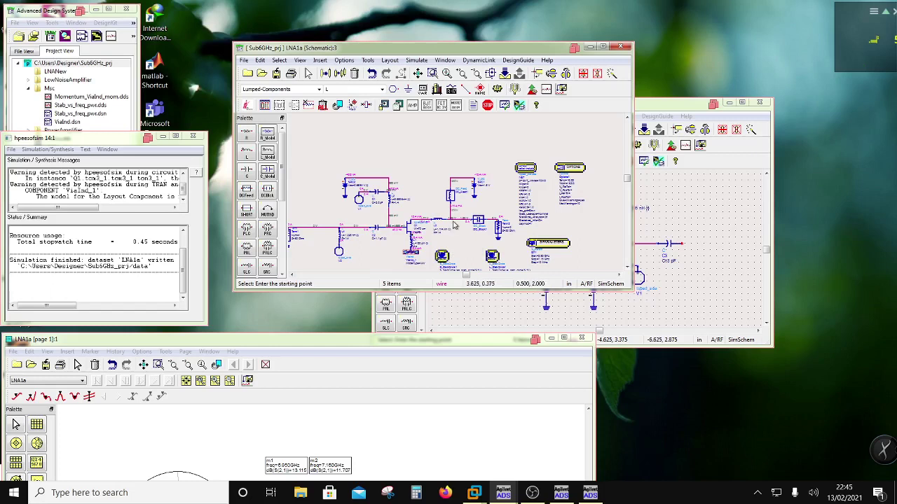
pyautogui.keyDown('ctrl'); pyautogui.click(488, 259); pyautogui.keyUp('ctrl')
pyautogui.keyDown('ctrl'); pyautogui.click(500, 232); pyautogui.keyUp('ctrl')
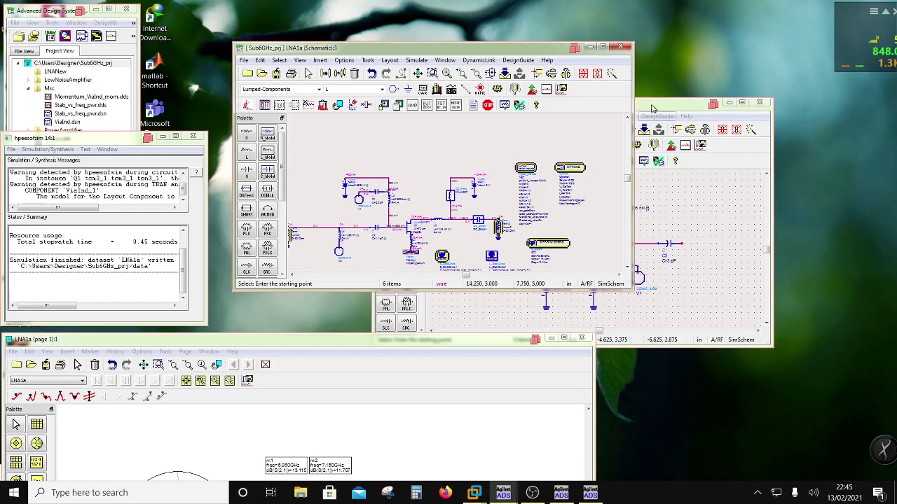
pyautogui.moveTo(639, 103); pyautogui.dragTo(572, 77)
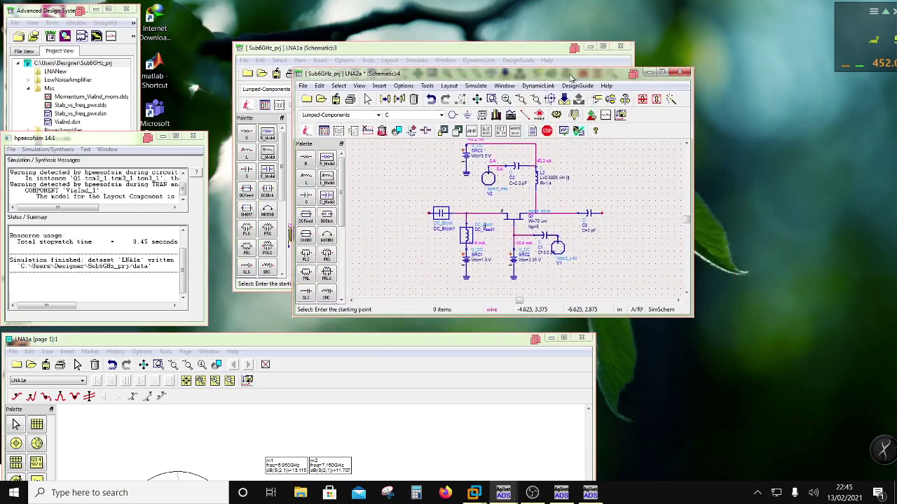
pyautogui.doubleClick(573, 74)
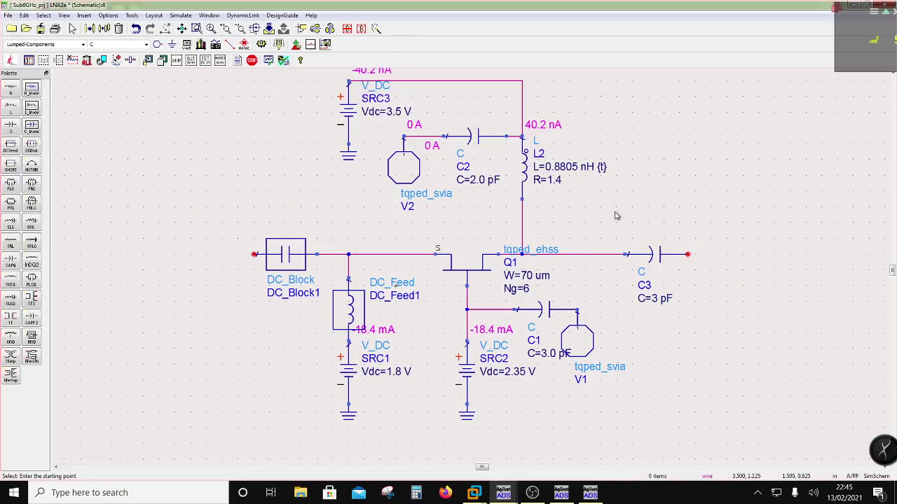
pyautogui.hotkey('ctrl', 'v')
pyautogui.scroll(-3, 637, 240)
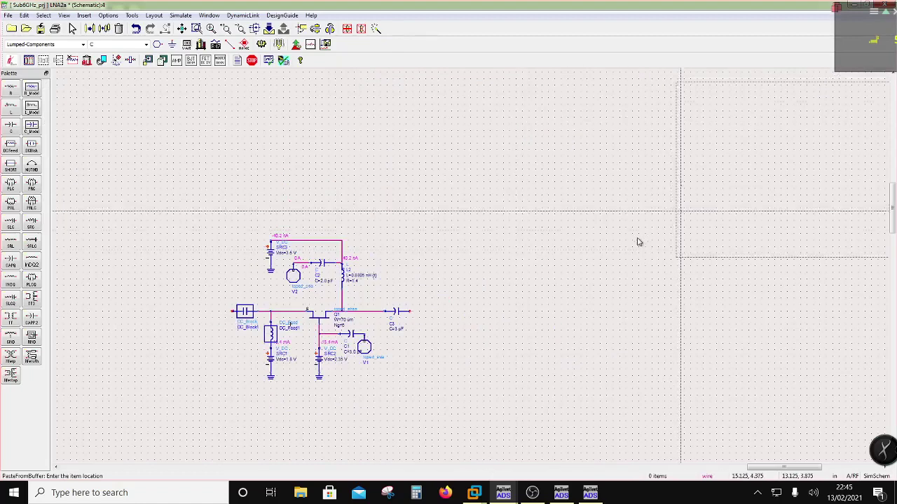
pyautogui.click(490, 262)
pyautogui.scroll(-2, 644, 253)
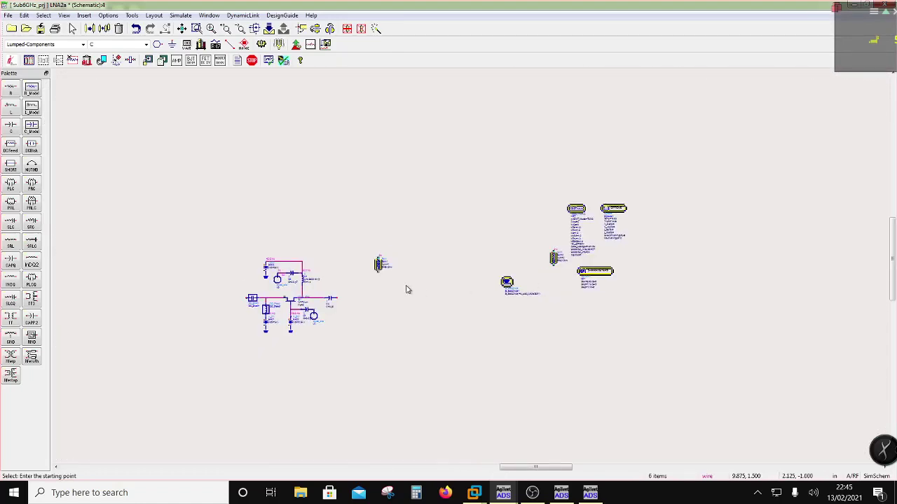
# - Move Term1 to the input side of DC_Block1 and attach a ground to its lower terminal
pyautogui.scroll(3, 406, 289)
pyautogui.moveTo(456, 172); pyautogui.dragTo(526, 263)
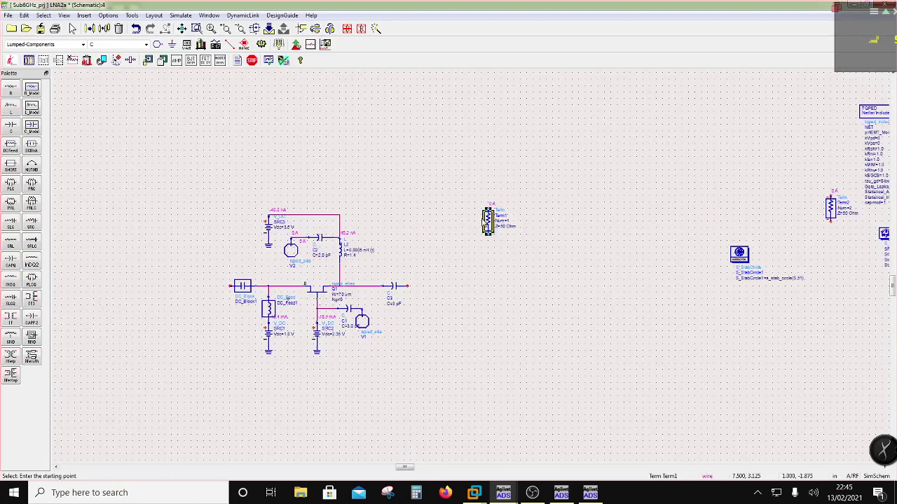
pyautogui.click(488, 221)
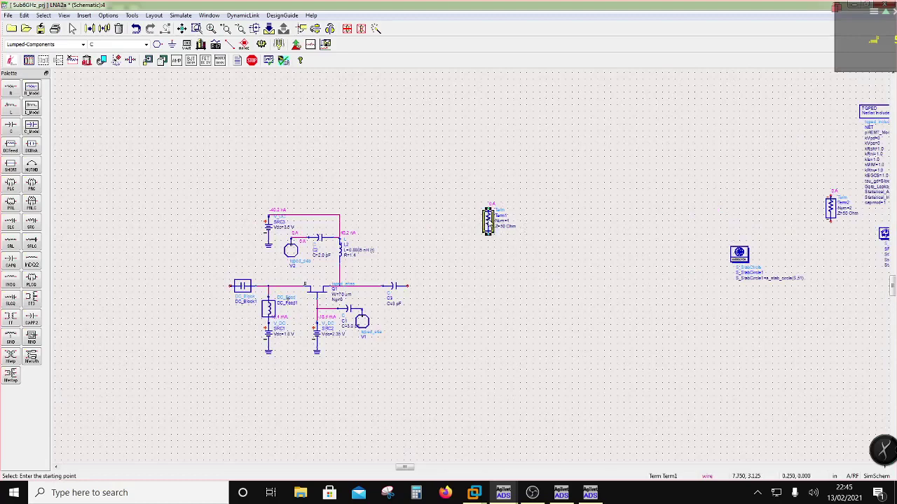
pyautogui.click(204, 297)
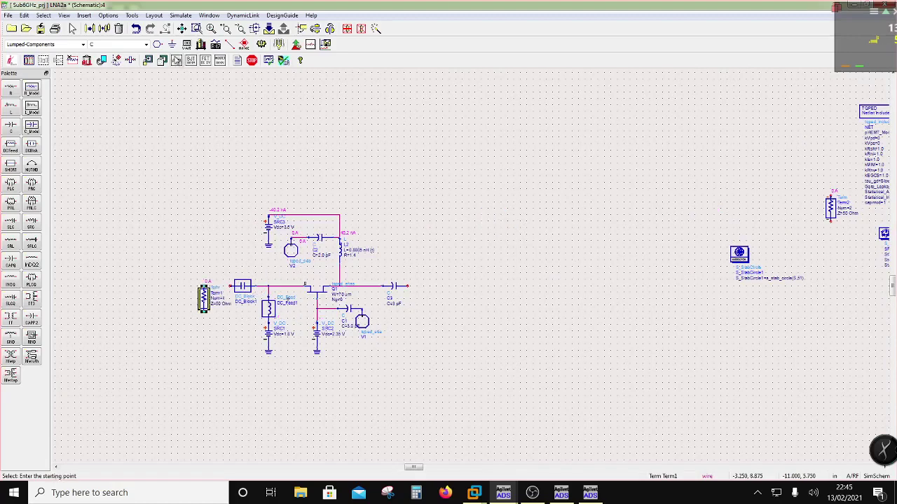
pyautogui.click(171, 43)
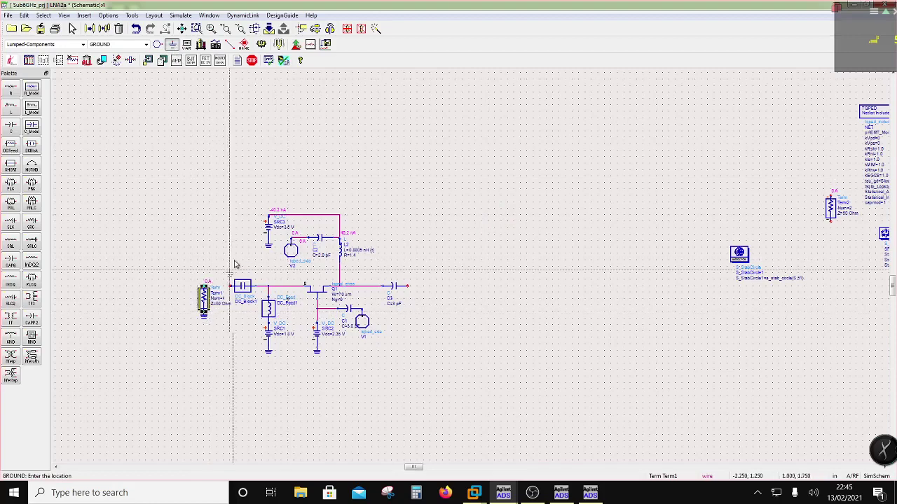
pyautogui.press('Escape')
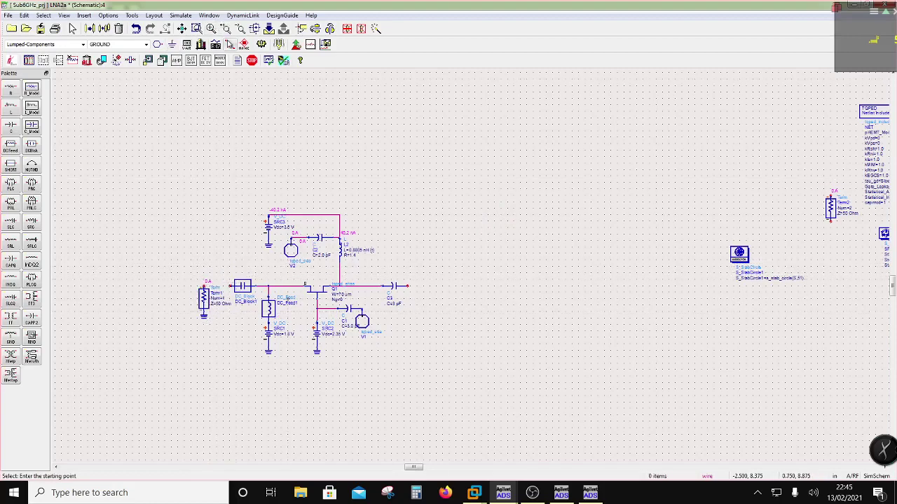
# - Wire the upper terminal of Term1 to the input of DC_Block1
pyautogui.click(230, 43)
pyautogui.click(213, 287)
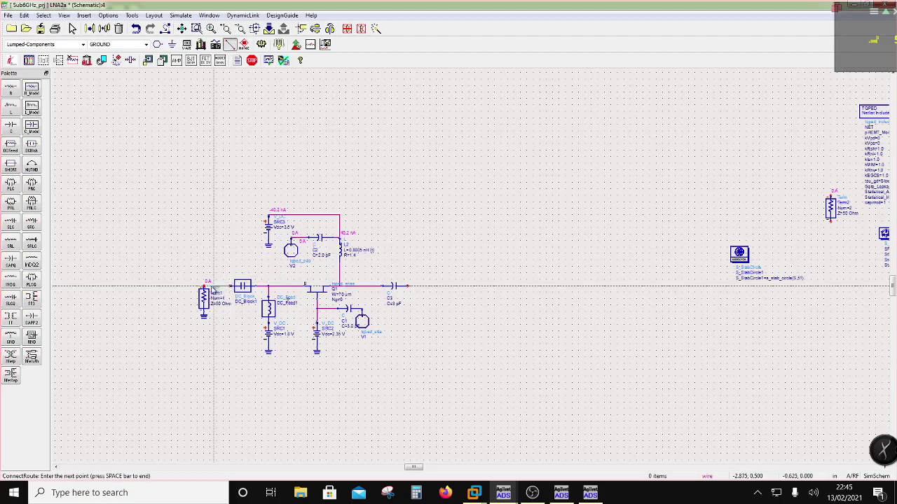
pyautogui.press('Escape')
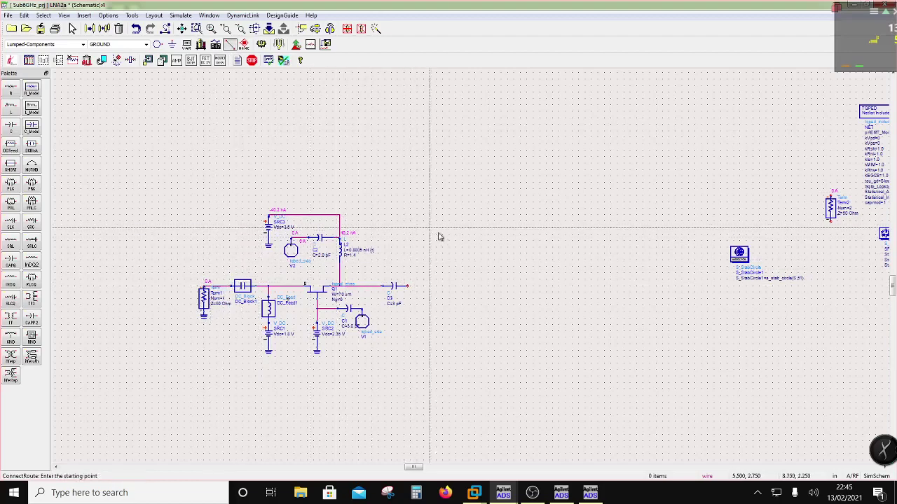
pyautogui.press('Escape')
# - Move Term2 to the output end of capacitor C3 and attach a ground to its lower terminal
pyautogui.scroll(-1, 555, 306)
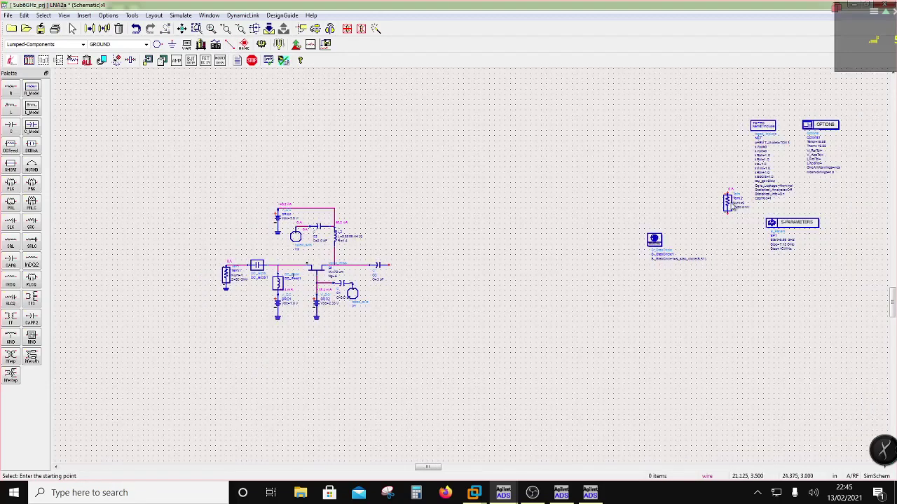
pyautogui.click(730, 207)
pyautogui.moveTo(395, 279); pyautogui.dragTo(420, 280)
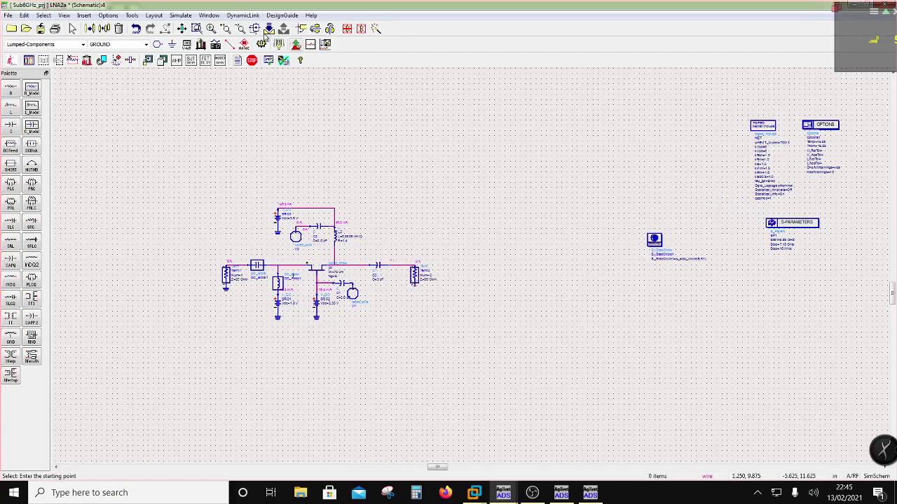
pyautogui.click(172, 43)
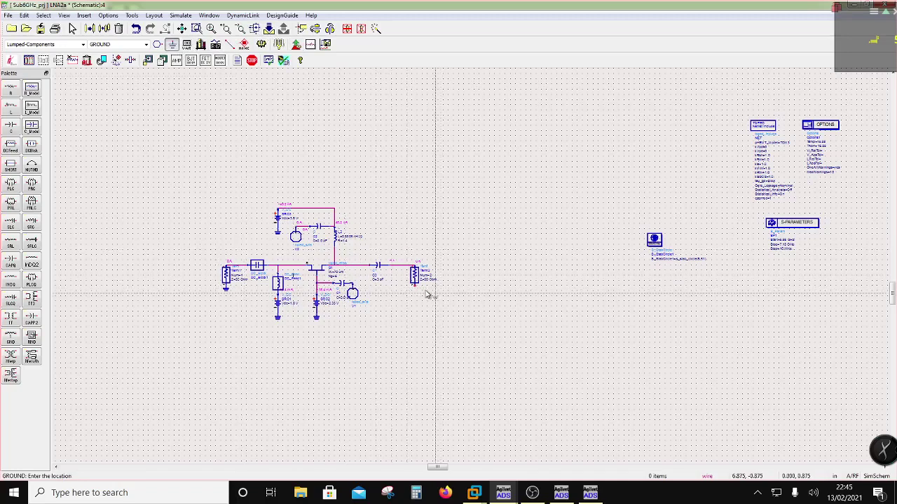
pyautogui.press('Escape')
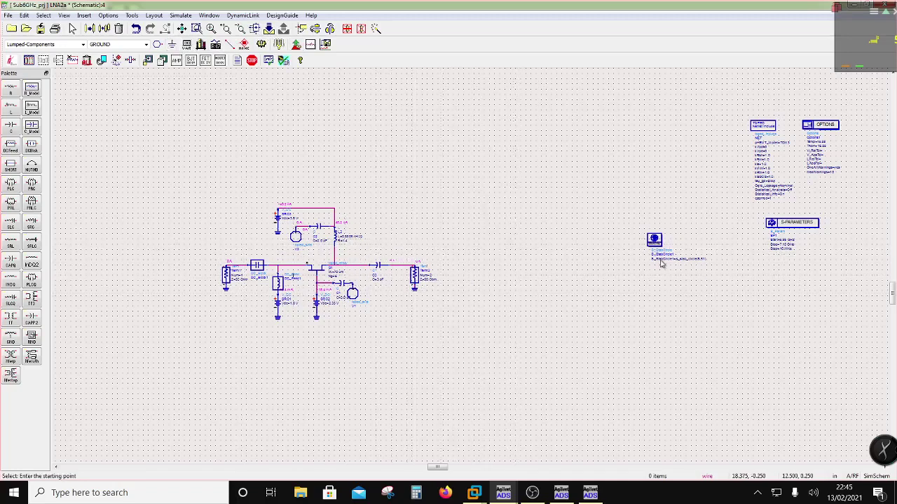
# - Delete the stability circle block and move the netlist include, options and S-parameters blocks close to the circuit's output side
pyautogui.click(373, 326)
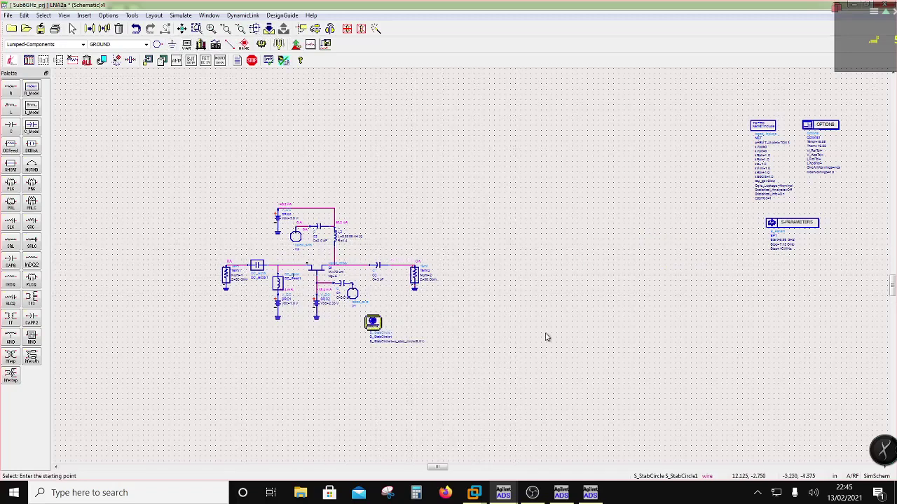
pyautogui.press('Delete')
pyautogui.scroll(-1, 728, 266)
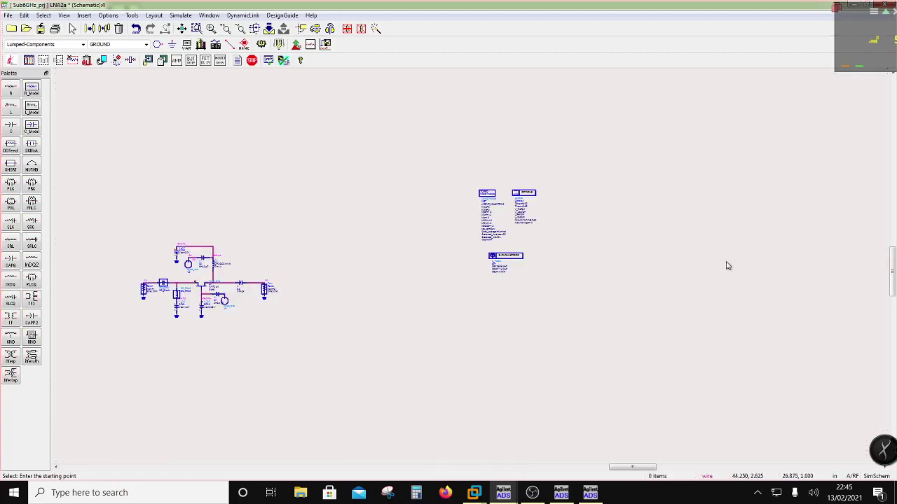
pyautogui.scroll(1, 190, 306)
pyautogui.scroll(-1, 619, 277)
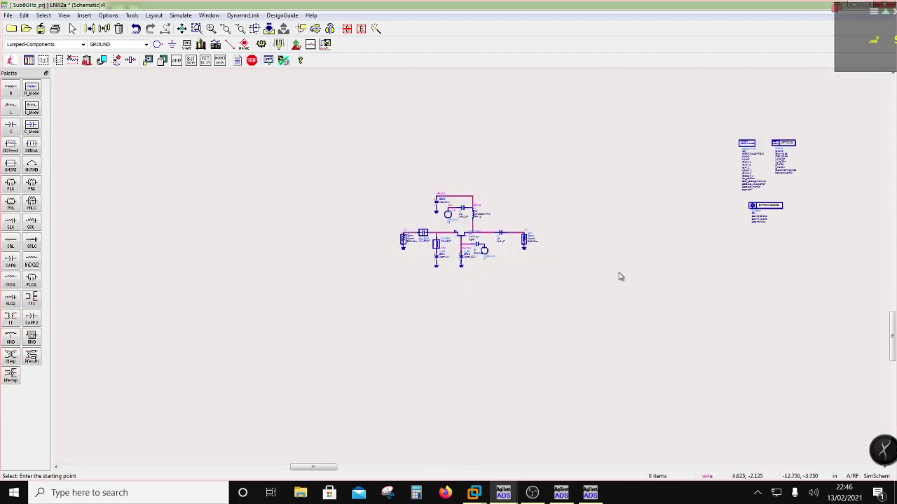
pyautogui.moveTo(727, 115); pyautogui.dragTo(828, 269)
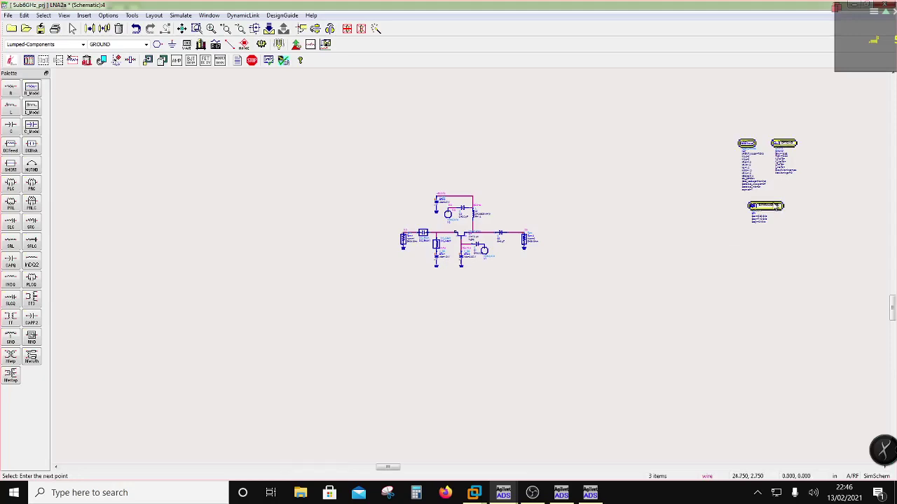
pyautogui.moveTo(776, 207)
pyautogui.mouseDown()
pyautogui.moveTo(561, 237)
pyautogui.moveTo(581, 246)
pyautogui.mouseUp()
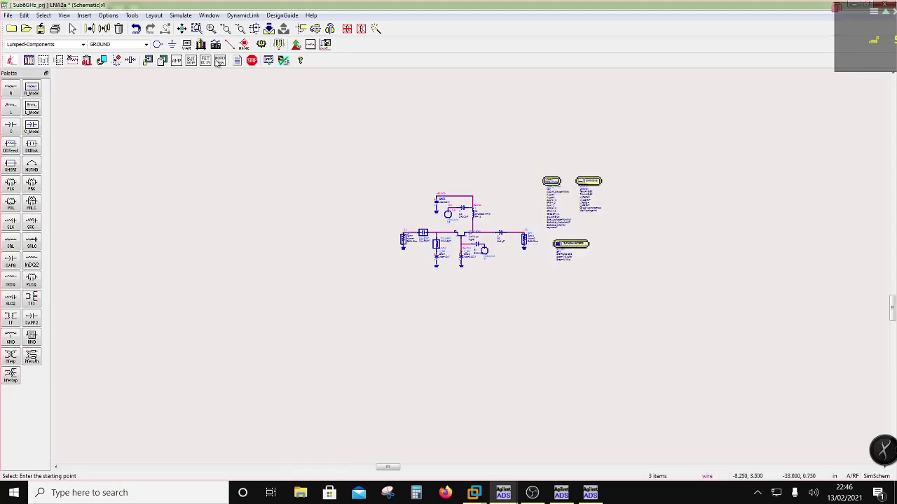
pyautogui.click(182, 28)
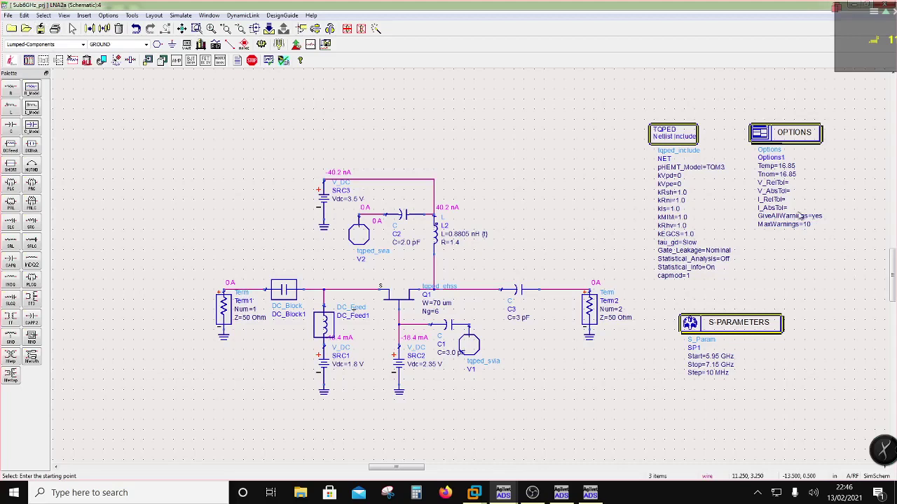
# - Plot S(1,1) and S(2,2) of the LNA2a dataset on a new Smith chart in the data display
pyautogui.click(262, 45)
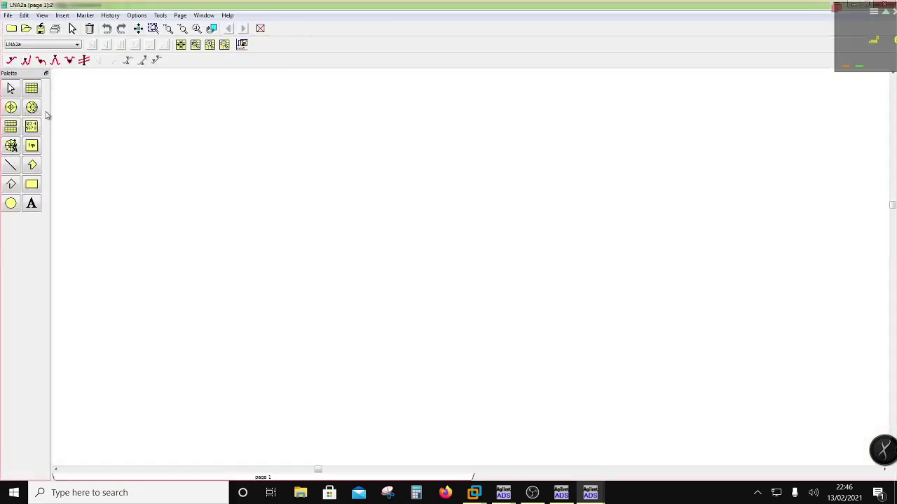
pyautogui.click(31, 107)
pyautogui.click(138, 143)
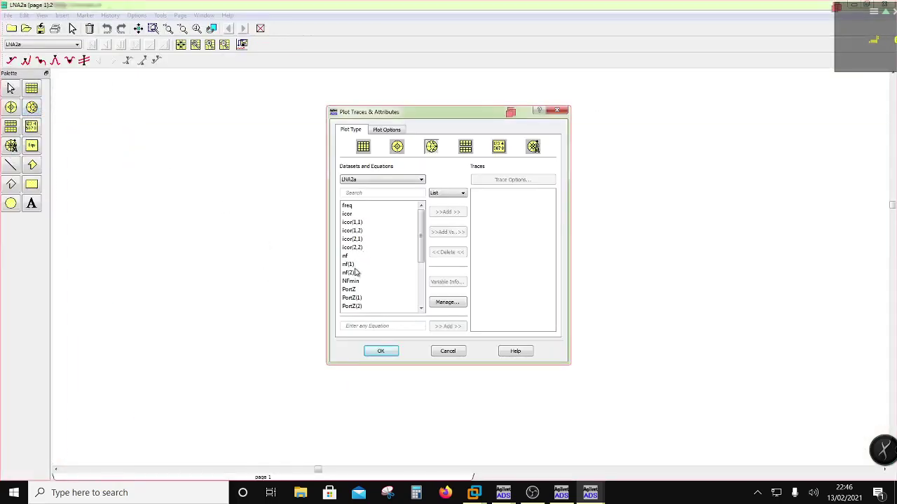
pyautogui.scroll(-2, 357, 271)
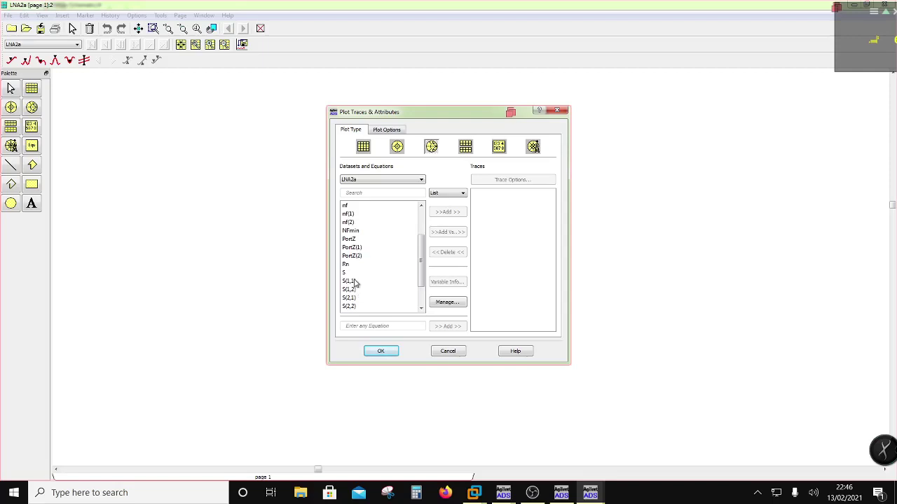
pyautogui.doubleClick(354, 283)
pyautogui.doubleClick(355, 308)
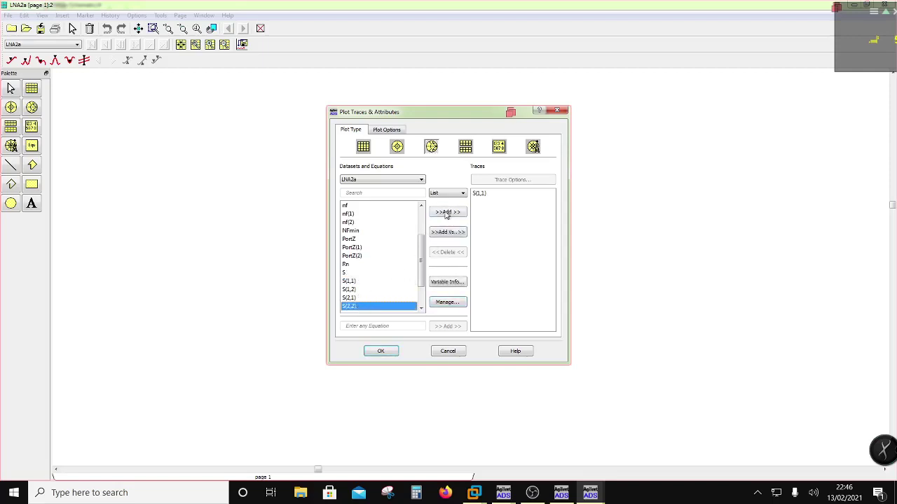
pyautogui.click(382, 351)
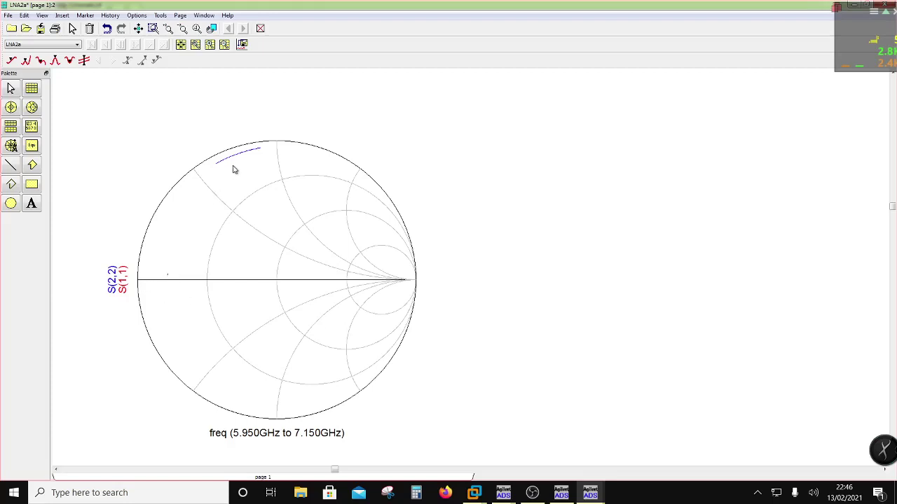
# - Increase the line thickness of the S(1,1) and S(2,2) traces on the Smith chart
pyautogui.doubleClick(168, 279)
pyautogui.click(105, 49)
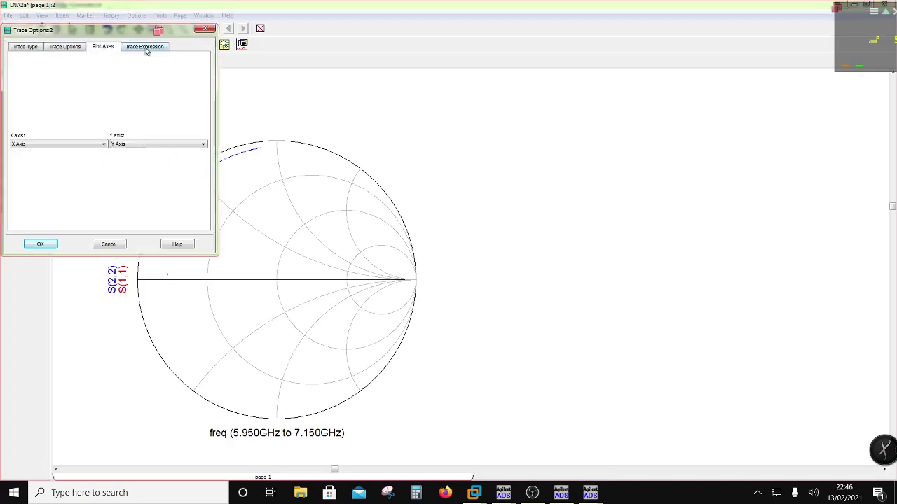
pyautogui.click(145, 47)
pyautogui.click(103, 47)
pyautogui.click(74, 47)
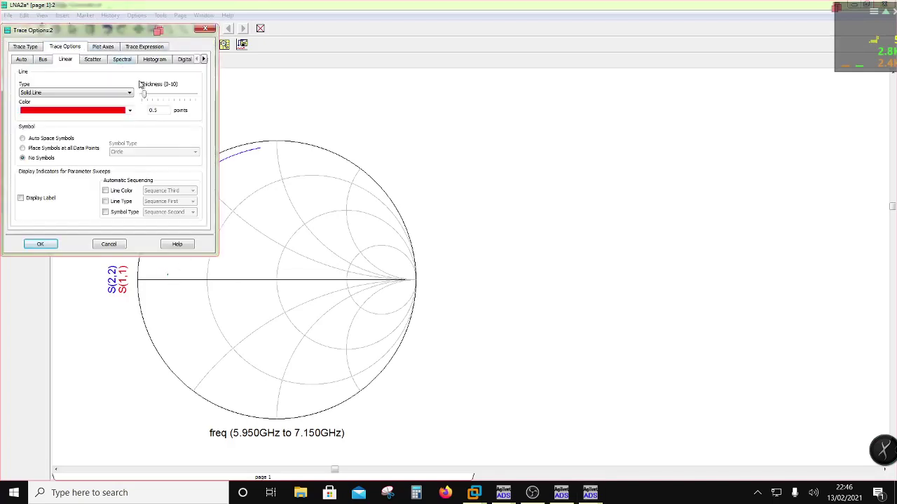
pyautogui.click(50, 245)
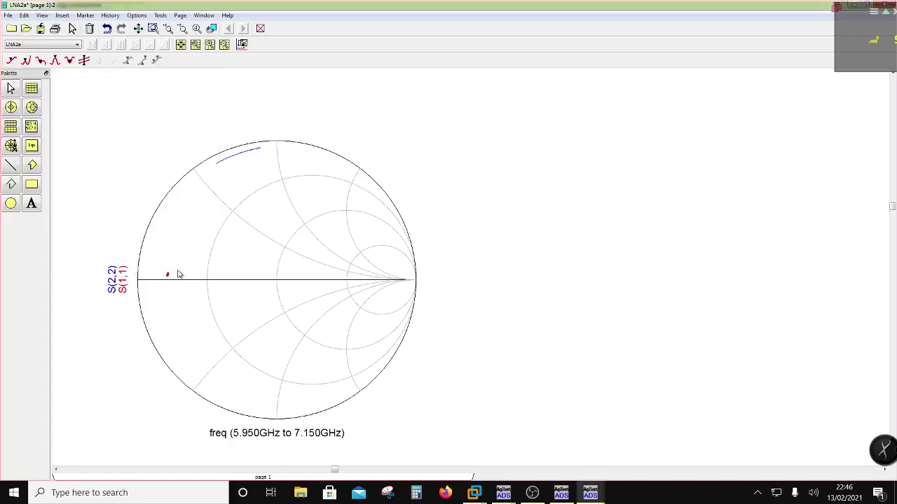
pyautogui.doubleClick(236, 159)
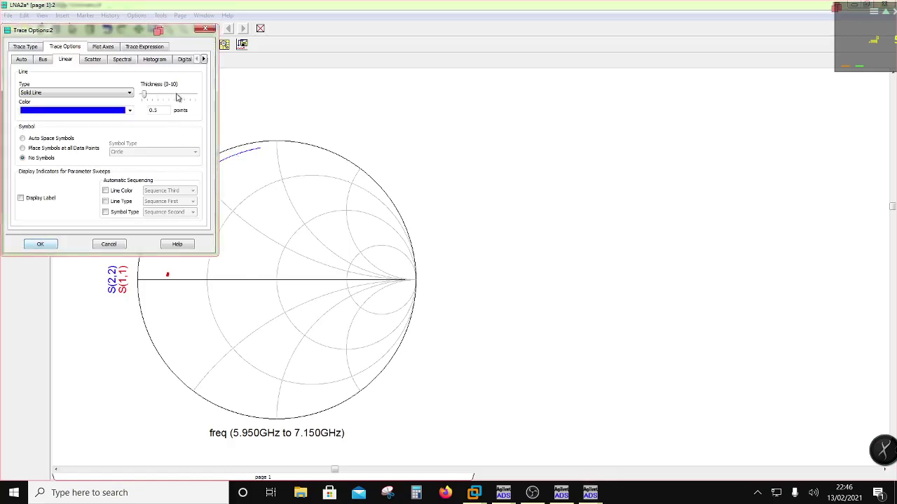
pyautogui.click(42, 245)
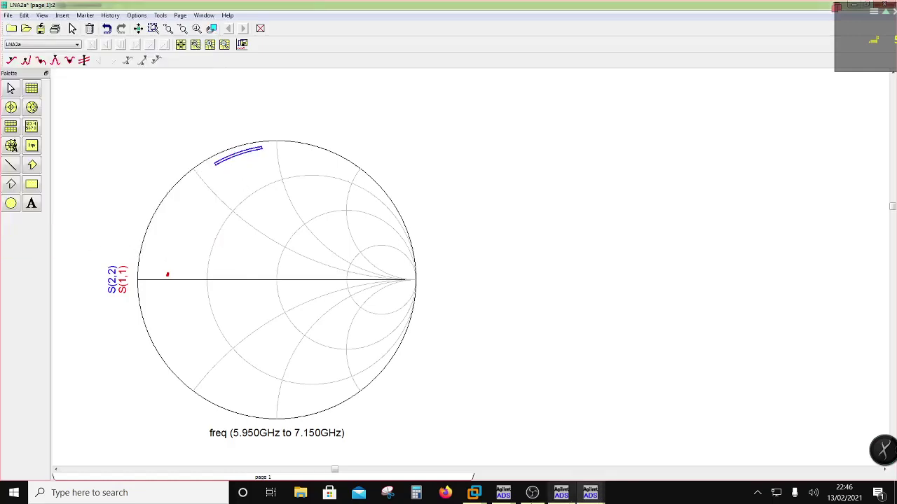
# - Bring up the LNA2a schematic as a smaller floating window and place it beside the Smith chart
pyautogui.click(476, 494)
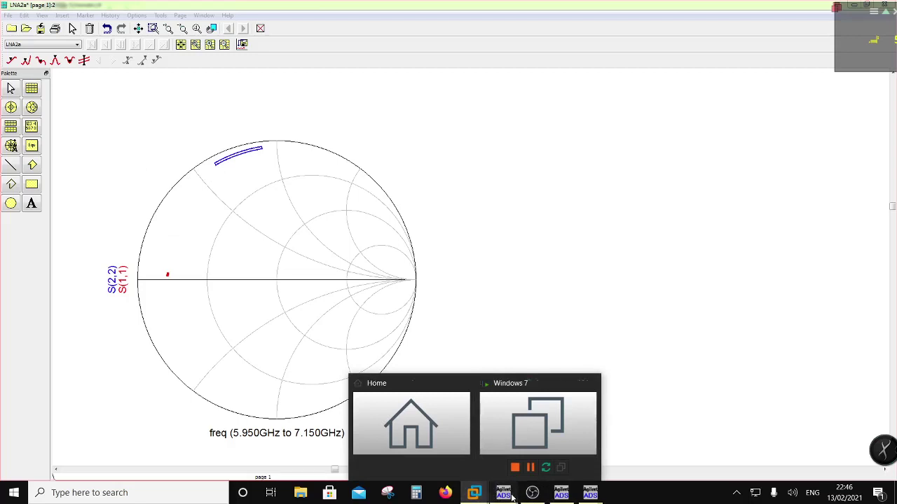
pyautogui.moveTo(503, 494)
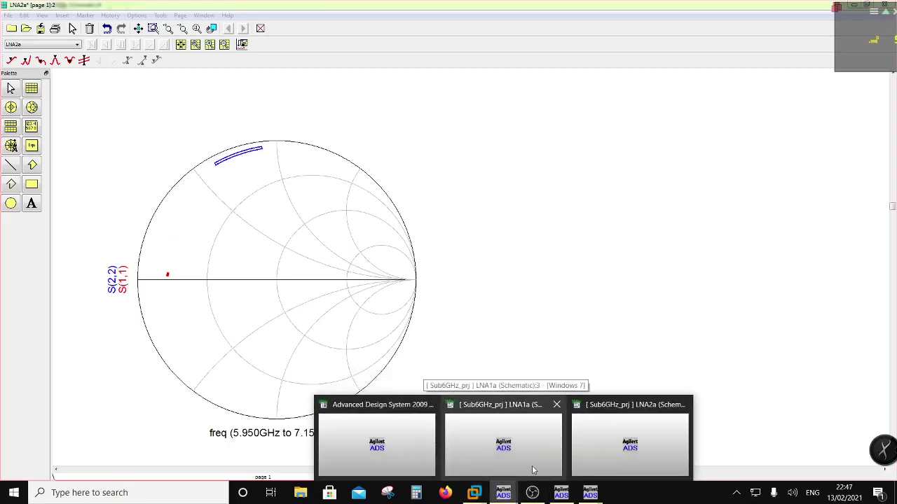
pyautogui.click(590, 452)
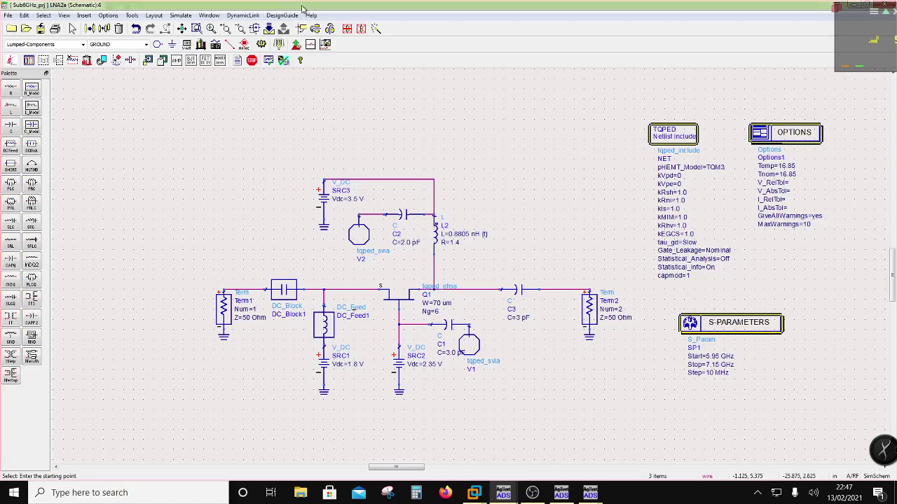
pyautogui.doubleClick(304, 7)
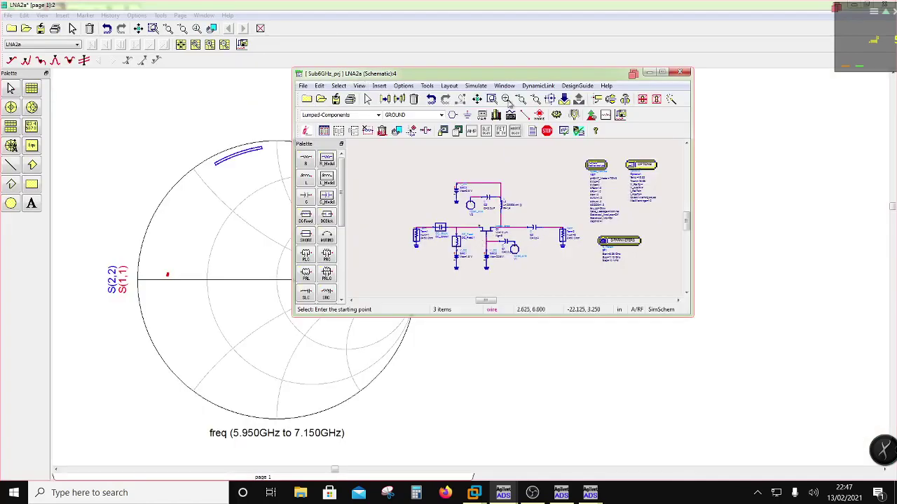
pyautogui.moveTo(505, 77); pyautogui.dragTo(594, 103)
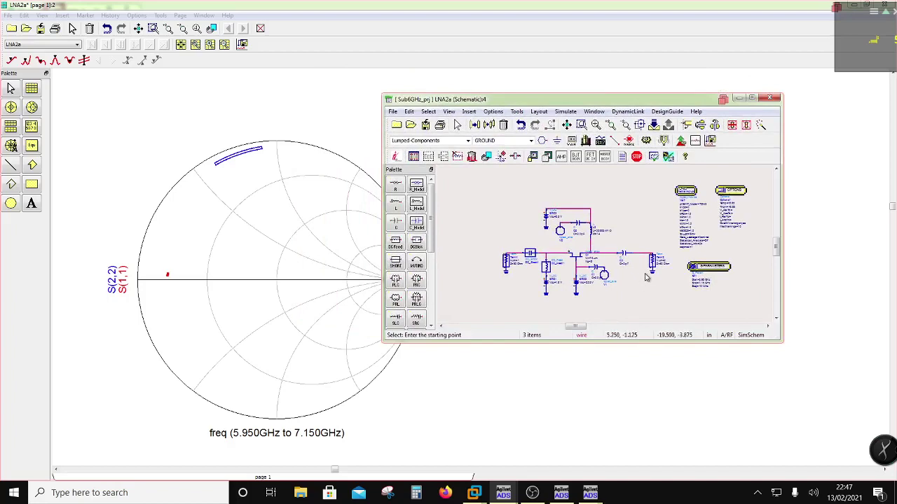
pyautogui.scroll(1, 649, 278)
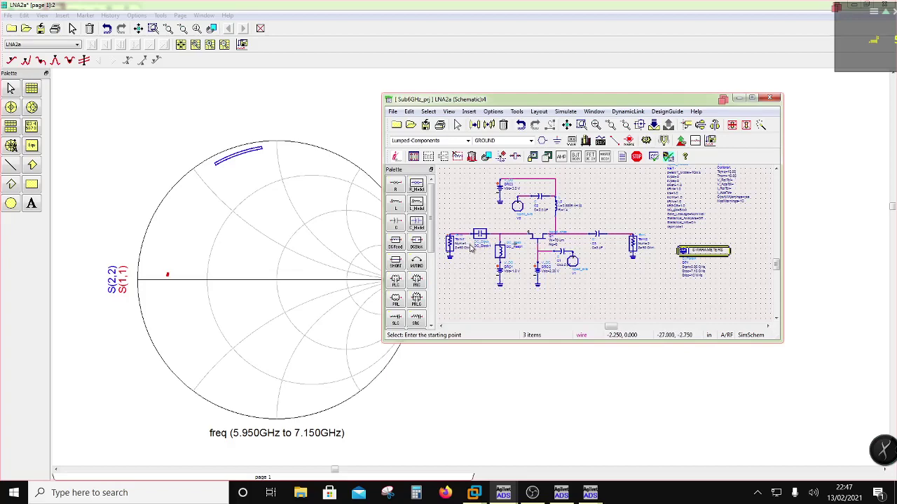
pyautogui.scroll(-1, 471, 249)
# - Move Term1, its ground and DC_Block1 together farther from Q1 to make room on the input line
pyautogui.click(487, 213)
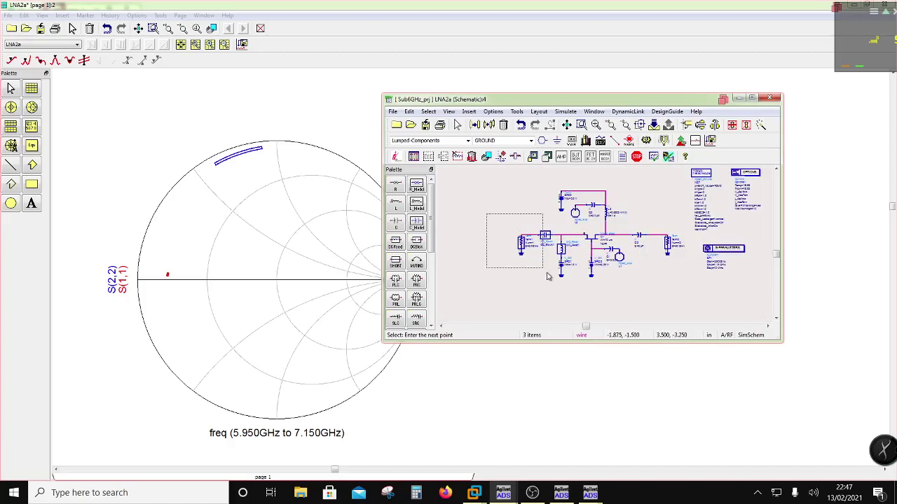
pyautogui.moveTo(560, 279); pyautogui.dragTo(560, 279)
pyautogui.moveTo(545, 237); pyautogui.dragTo(518, 243)
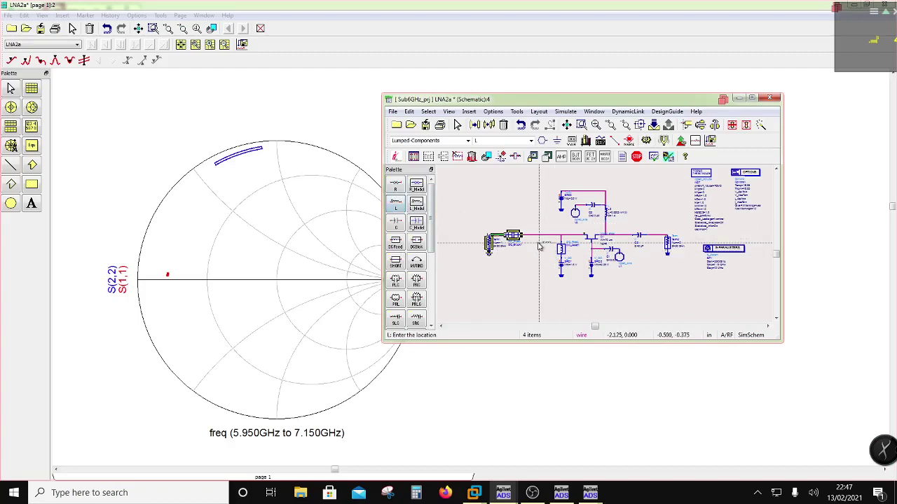
pyautogui.press('Escape')
# - Copy inductor L2, rotate the copy horizontal and place it on the input line between DC_Block1 and DC_Feed1
pyautogui.click(607, 214)
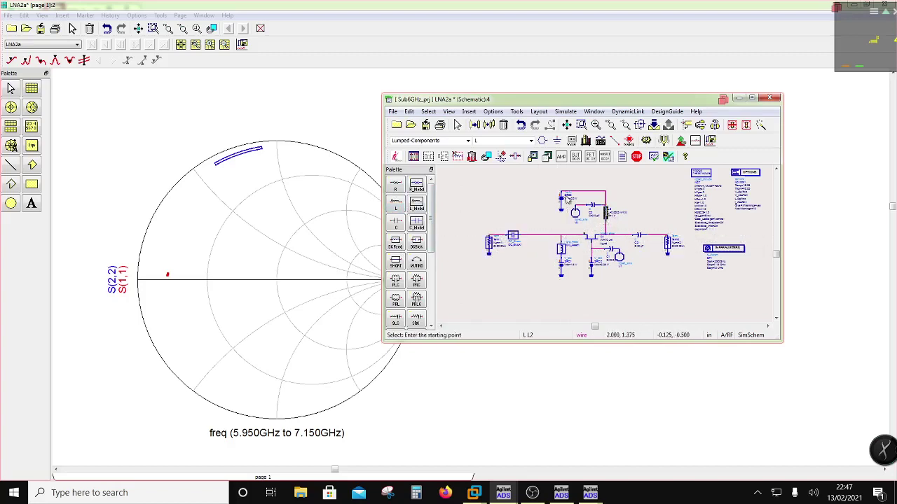
pyautogui.click(490, 125)
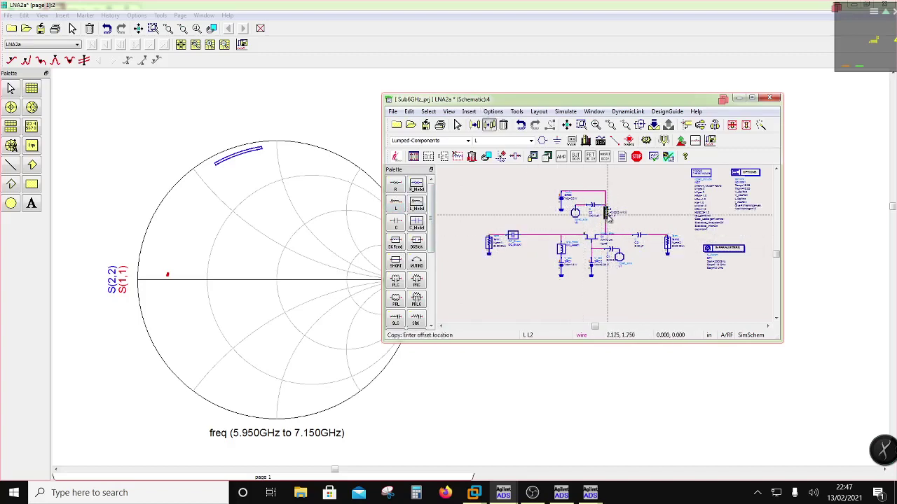
pyautogui.click(495, 187)
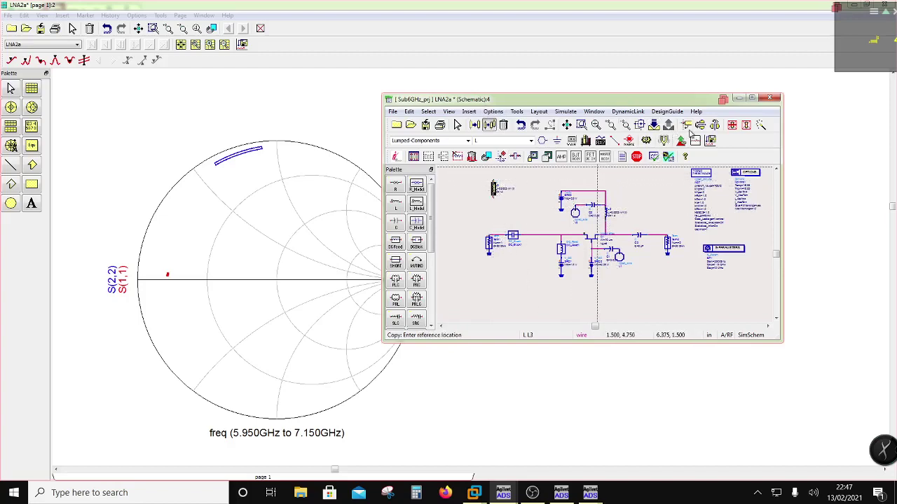
pyautogui.click(689, 127)
pyautogui.click(488, 185)
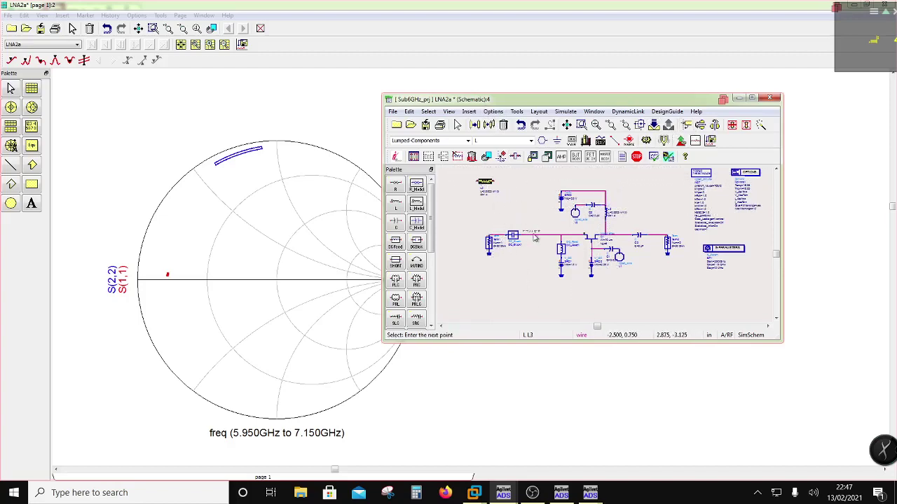
pyautogui.click(538, 240)
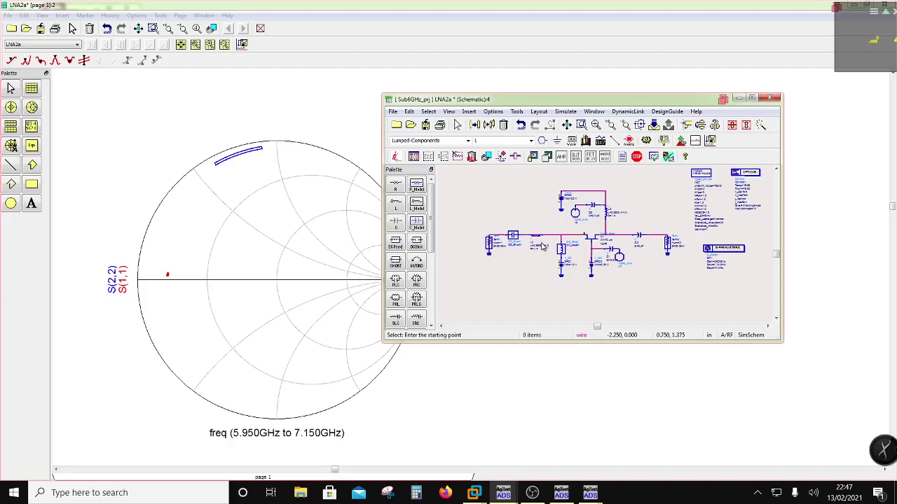
# - Delete the wire segment that runs across the new input inductor L3
pyautogui.scroll(2, 544, 240)
pyautogui.click(586, 231)
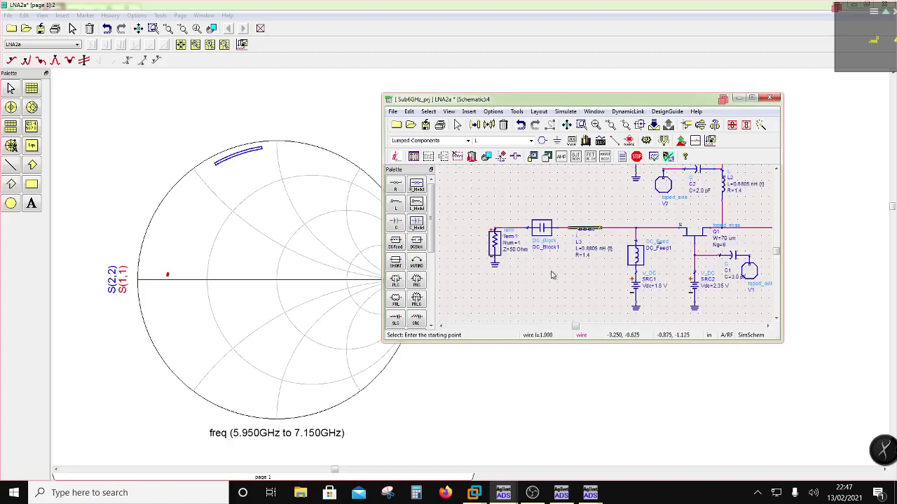
pyautogui.scroll(-1, 583, 267)
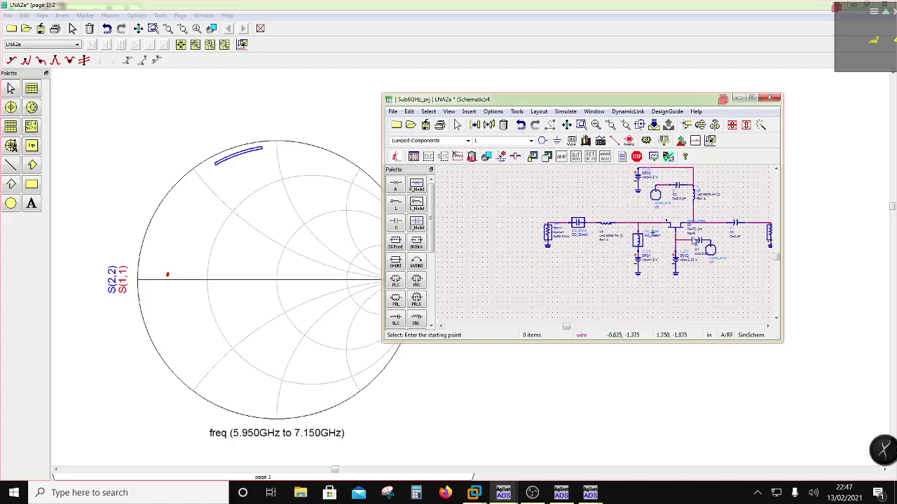
pyautogui.scroll(-1, 700, 226)
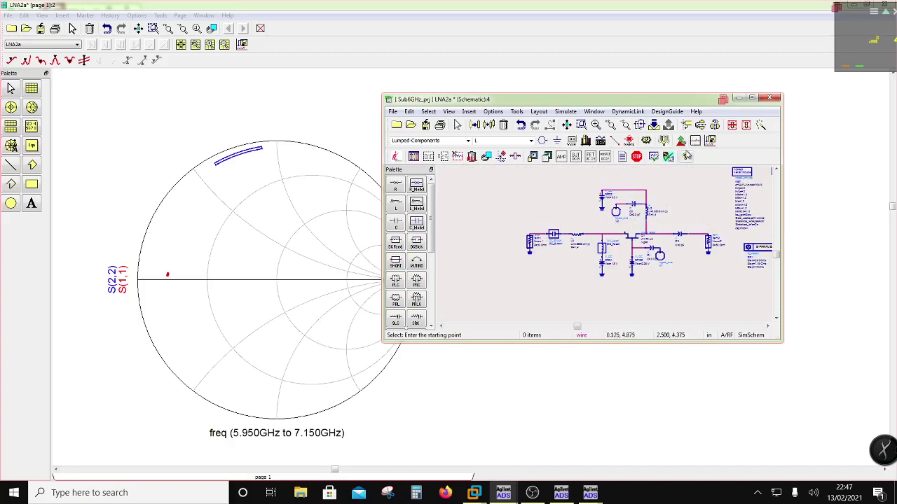
# - Start parameter tuning for LNA2a and arrange the simulation status, tuning and schematic windows around the Smith chart
pyautogui.click(664, 141)
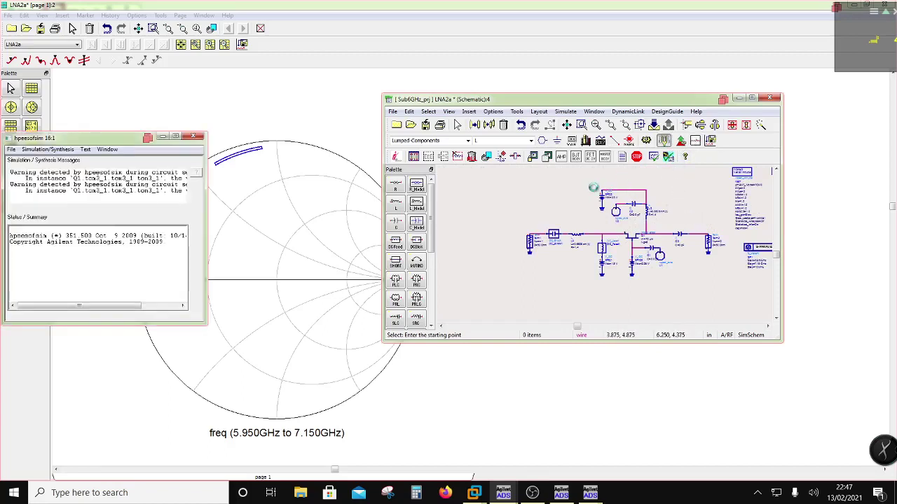
pyautogui.moveTo(110, 146); pyautogui.dragTo(58, 274)
pyautogui.moveTo(572, 139); pyautogui.dragTo(674, 276)
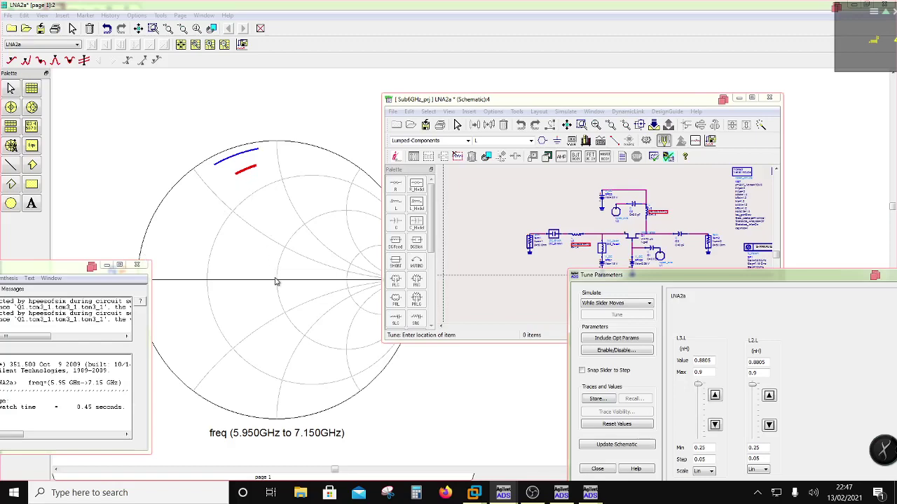
pyautogui.moveTo(643, 280); pyautogui.dragTo(565, 269)
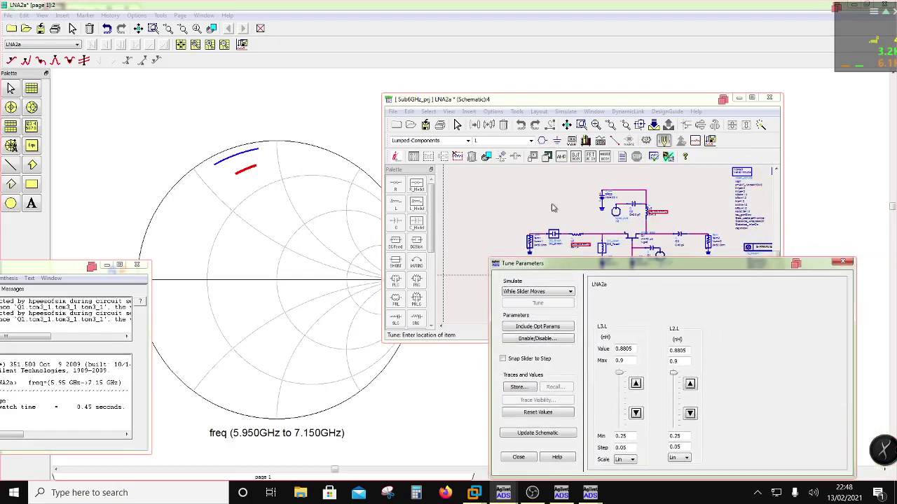
pyautogui.moveTo(518, 103); pyautogui.dragTo(500, 75)
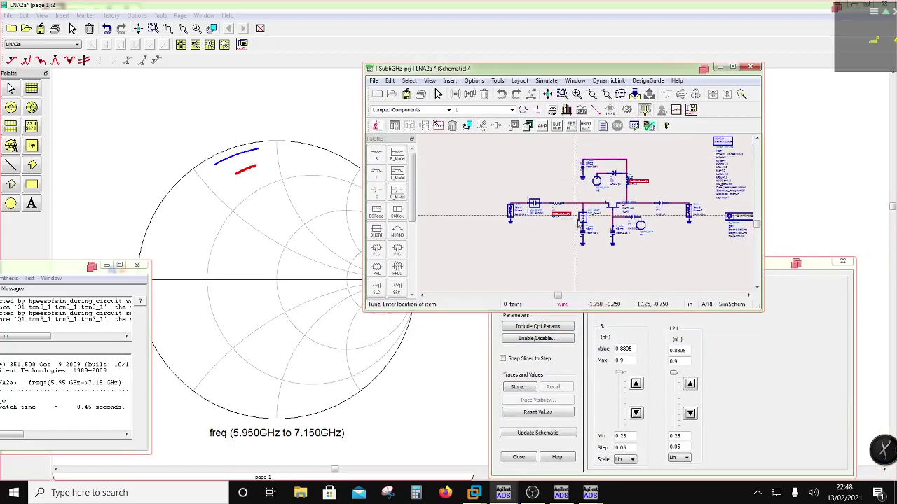
# - Tune inductor L3 down to 0.302 nH, apply the value to the schematic and end tuning
pyautogui.moveTo(776, 265); pyautogui.dragTo(720, 148)
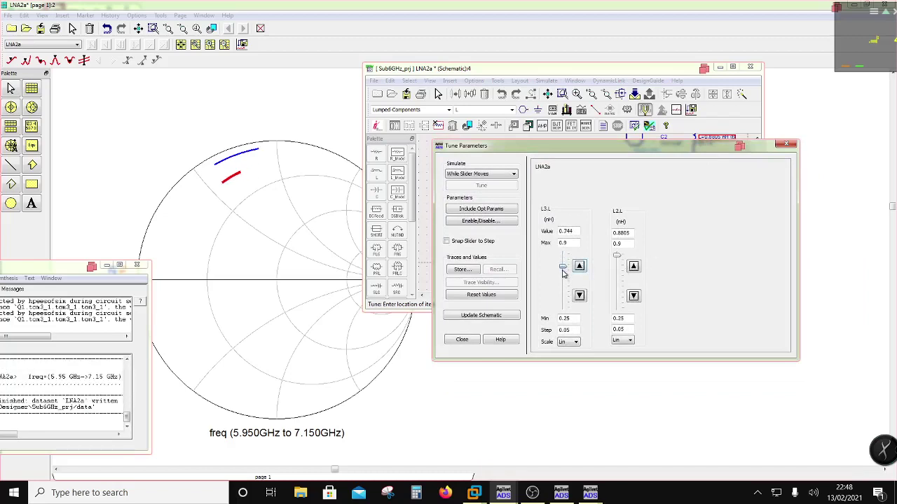
pyautogui.moveTo(563, 257)
pyautogui.mouseDown()
pyautogui.moveTo(561, 297)
pyautogui.moveTo(552, 306)
pyautogui.mouseUp()
pyautogui.click(461, 340)
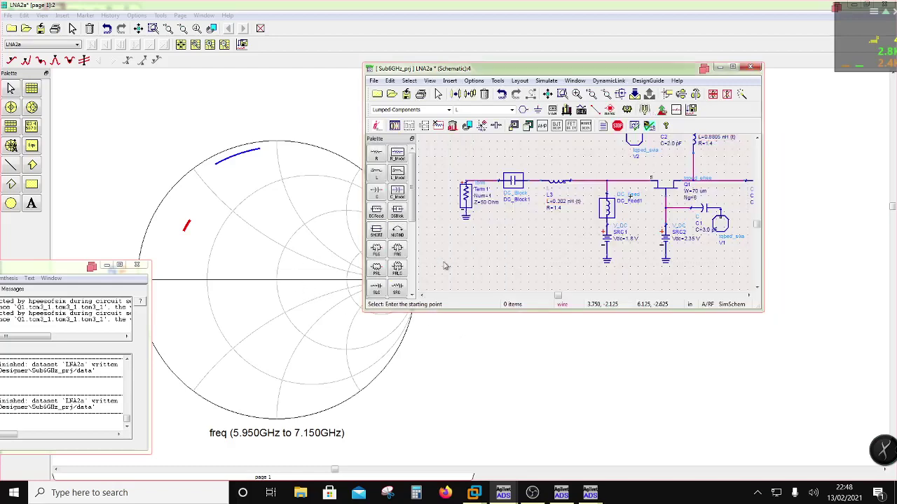
# - Move Term1 and DC_Block1 farther from L3 and place a vertical capacitor below the line between DC_Block1 and L3
pyautogui.moveTo(448, 156); pyautogui.dragTo(546, 251)
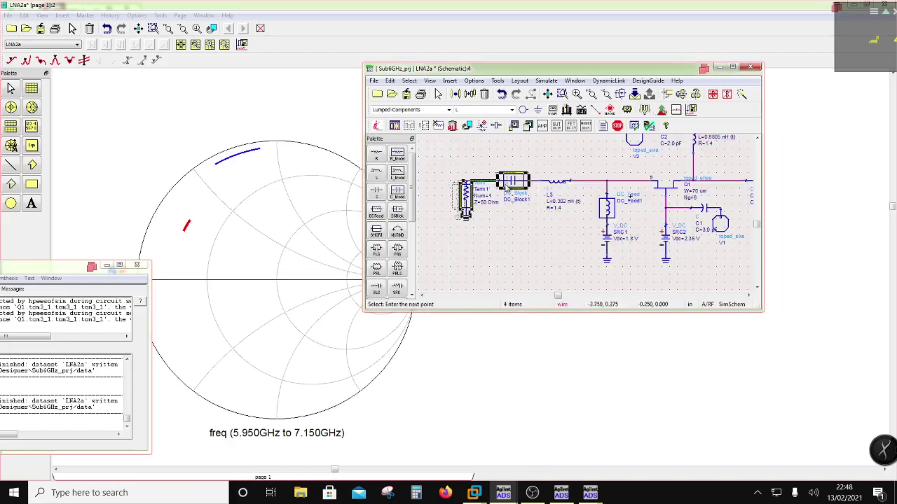
pyautogui.moveTo(506, 187); pyautogui.dragTo(475, 187)
pyautogui.click(377, 191)
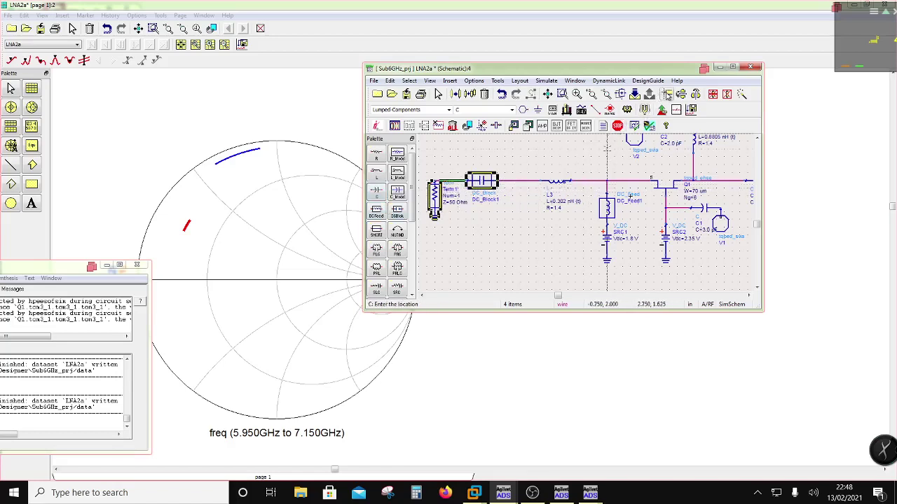
pyautogui.click(517, 202)
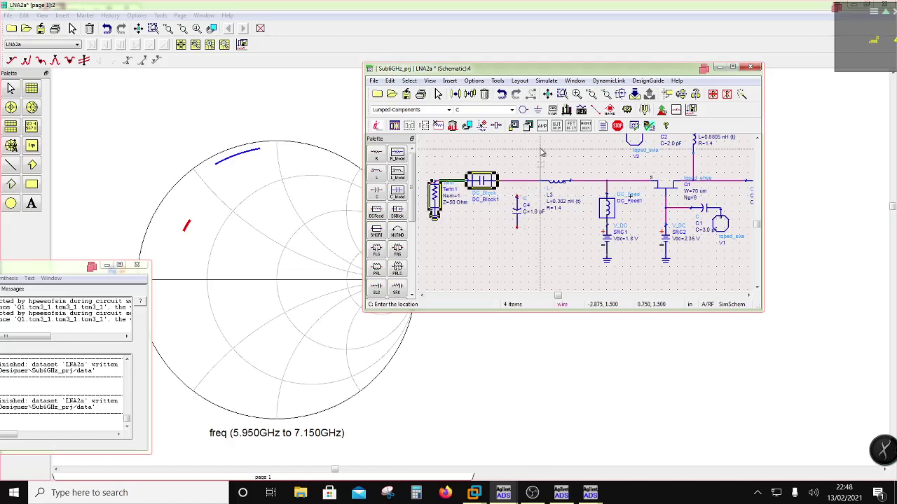
# - Copy ground via V2 onto the lower end of C4 and wire C4's upper end to the line between DC_Block1 and L3
pyautogui.press('Escape')
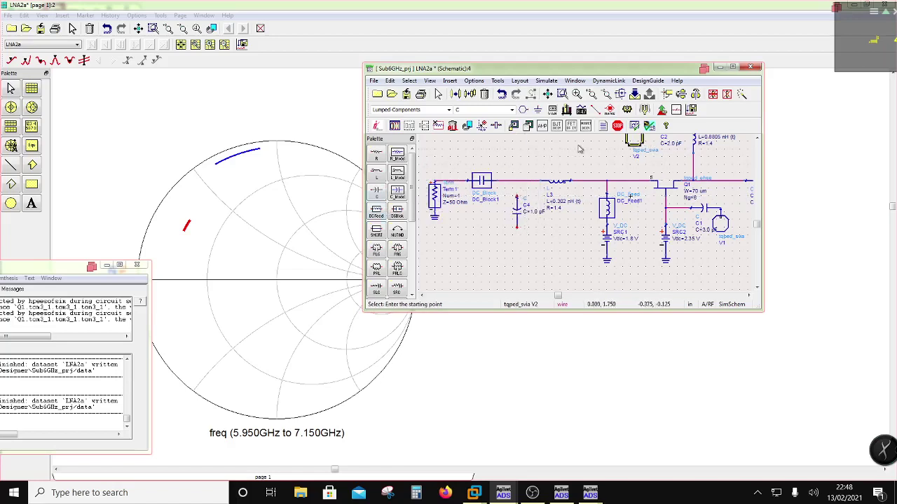
pyautogui.click(469, 94)
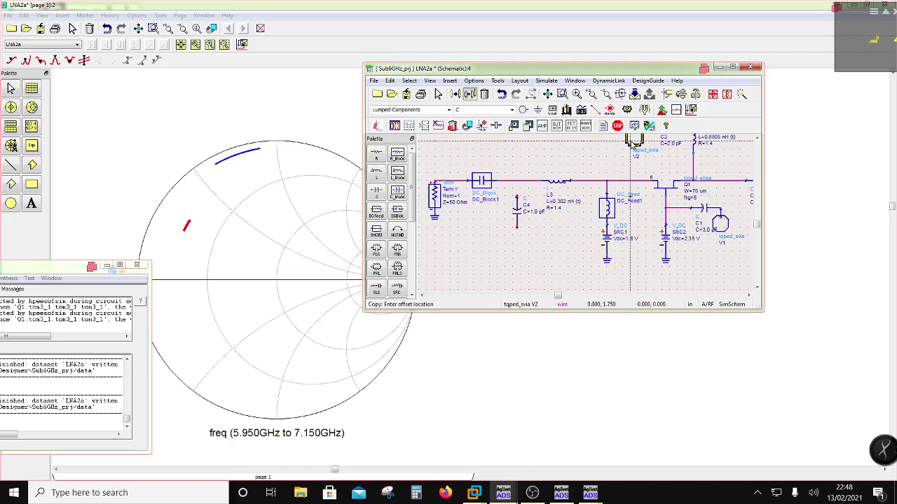
pyautogui.click(514, 253)
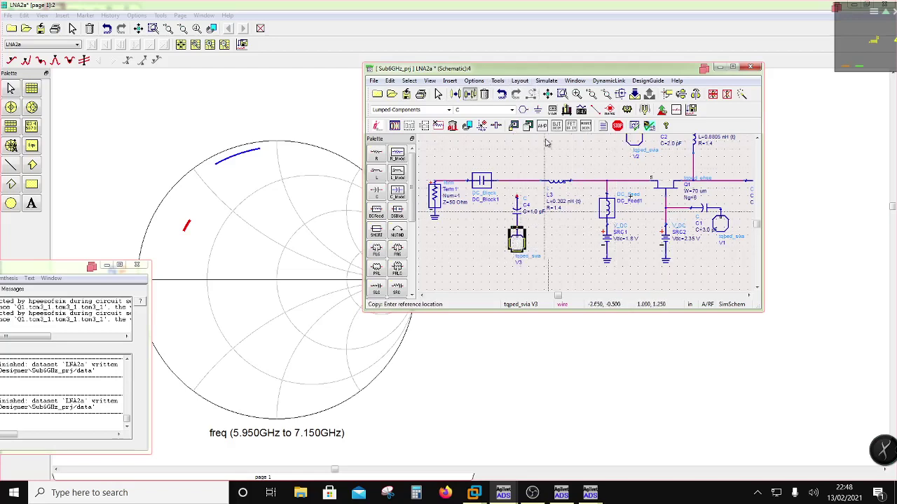
pyautogui.click(597, 110)
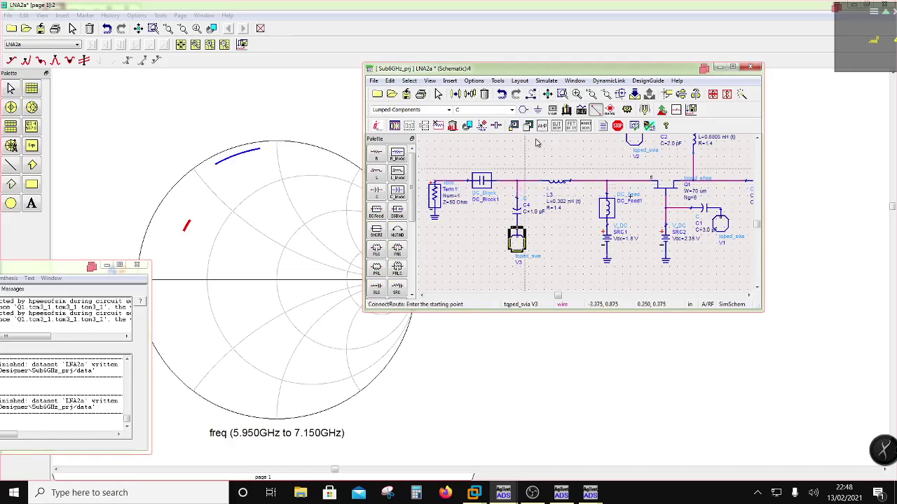
pyautogui.press('Escape')
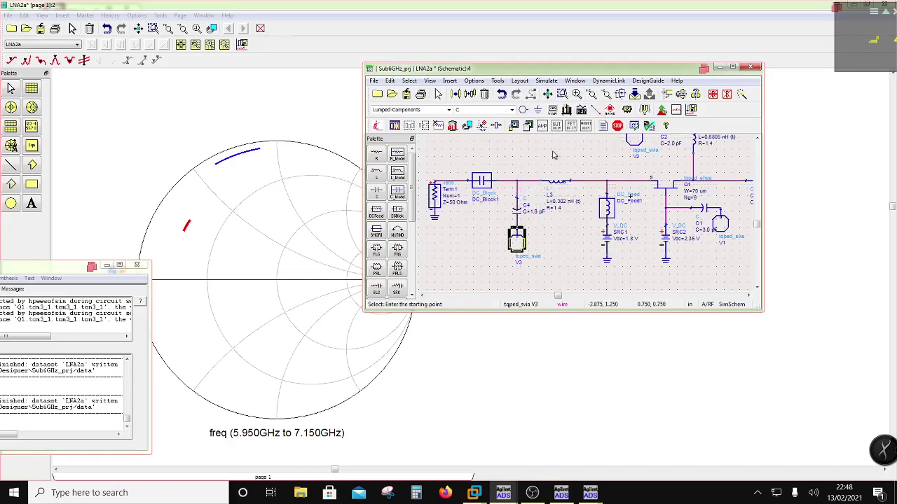
# - Start parameter tuning for LNA2a and add the capacitances of C4 and C3 to the tuned parameters
pyautogui.click(645, 110)
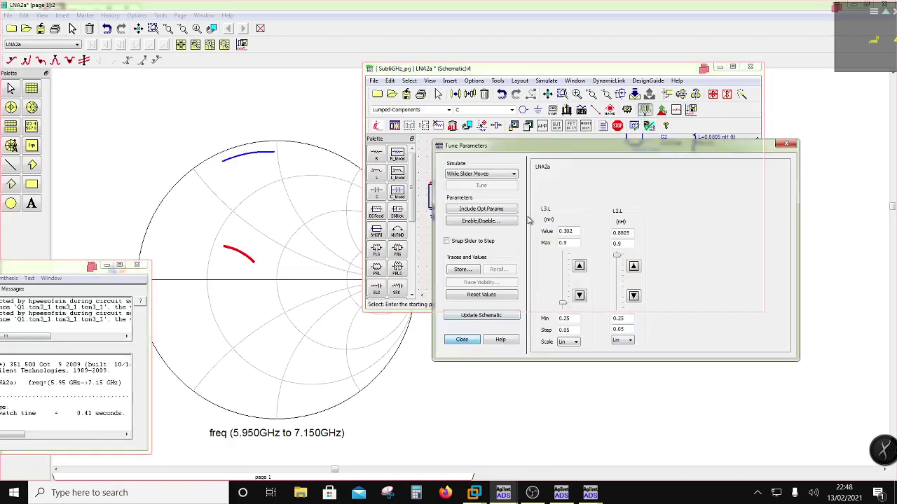
pyautogui.moveTo(534, 150); pyautogui.dragTo(564, 276)
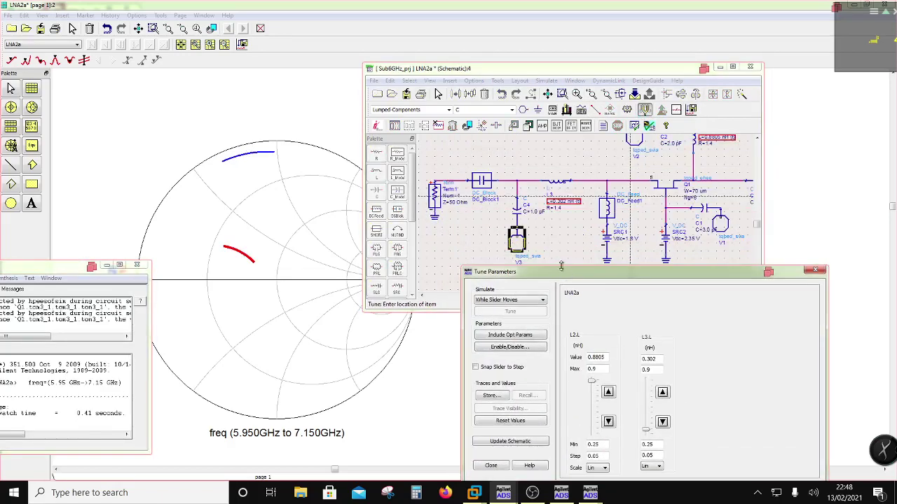
pyautogui.click(518, 205)
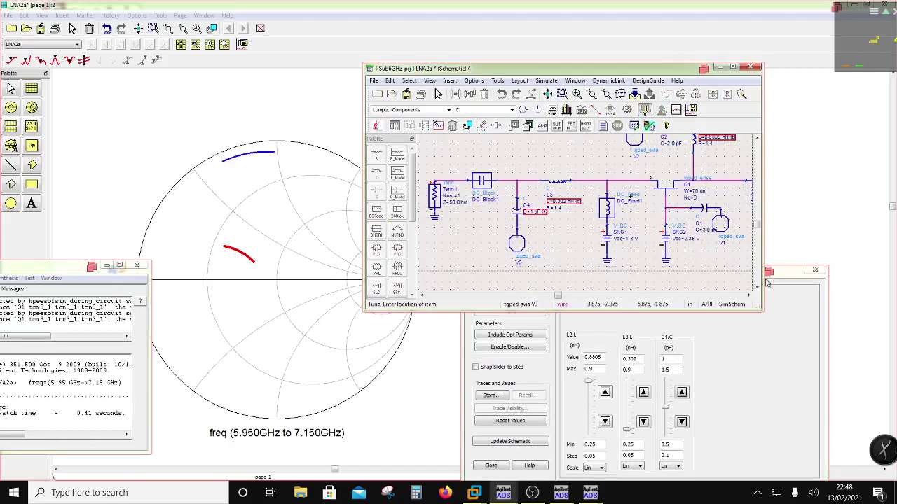
pyautogui.scroll(-2, 666, 214)
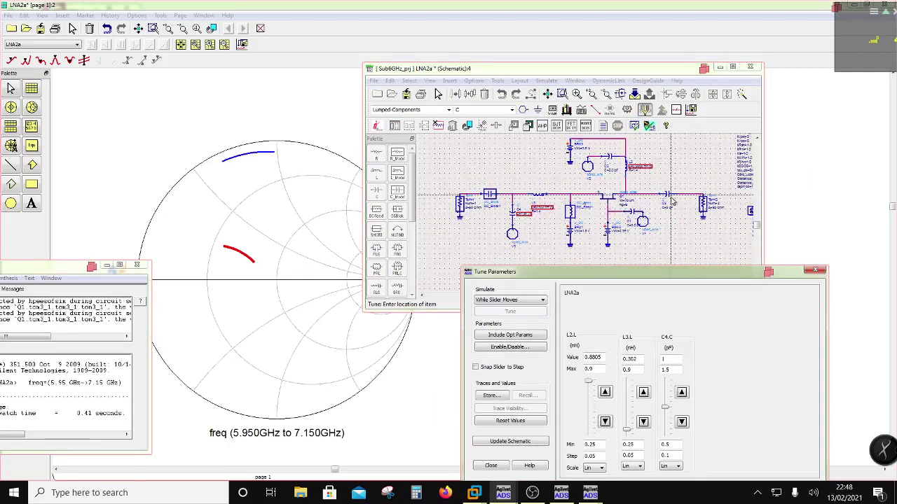
pyautogui.click(669, 208)
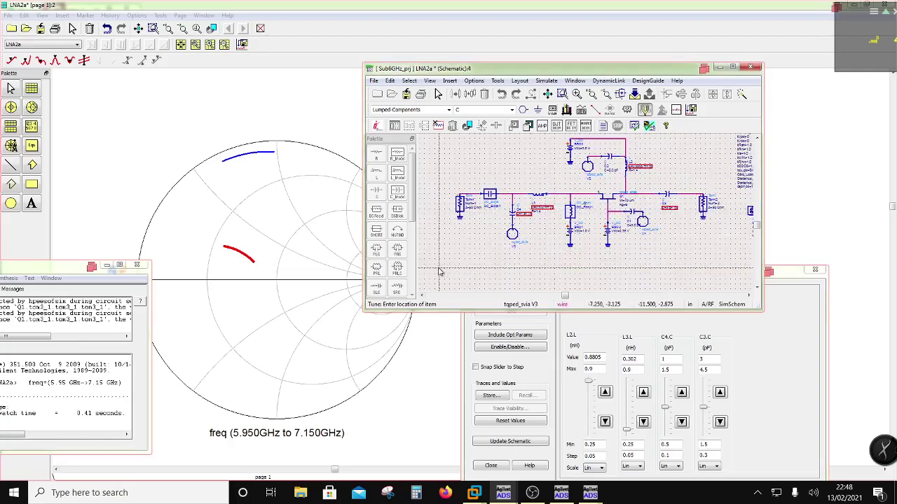
pyautogui.click(781, 307)
pyautogui.moveTo(691, 277); pyautogui.dragTo(611, 208)
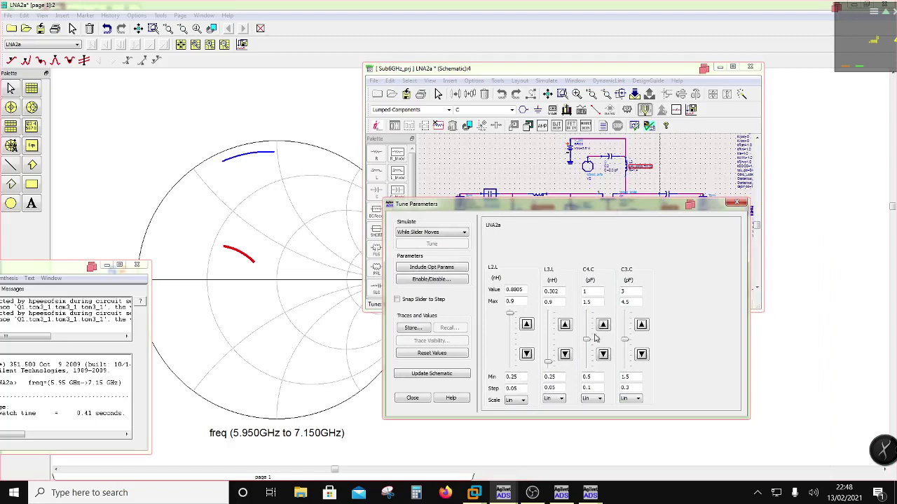
# - Tune L2 to 0.328 nH and L3 to 0.4645 nH, apply the values to the schematic and end tuning
pyautogui.moveTo(511, 318); pyautogui.dragTo(507, 354)
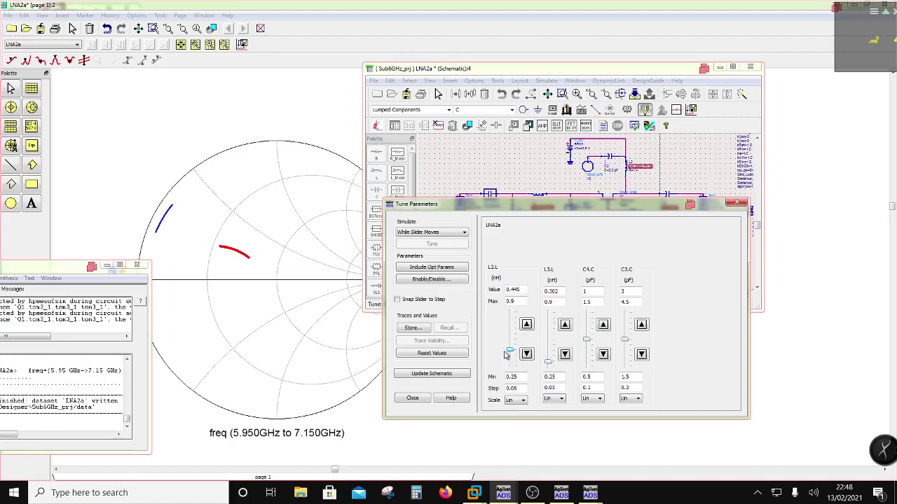
pyautogui.moveTo(509, 354); pyautogui.dragTo(509, 362)
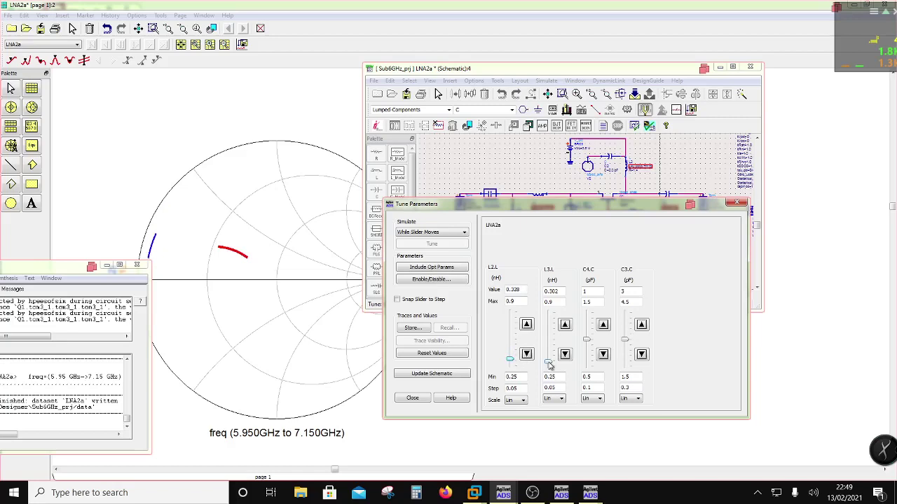
pyautogui.moveTo(550, 365); pyautogui.dragTo(550, 353)
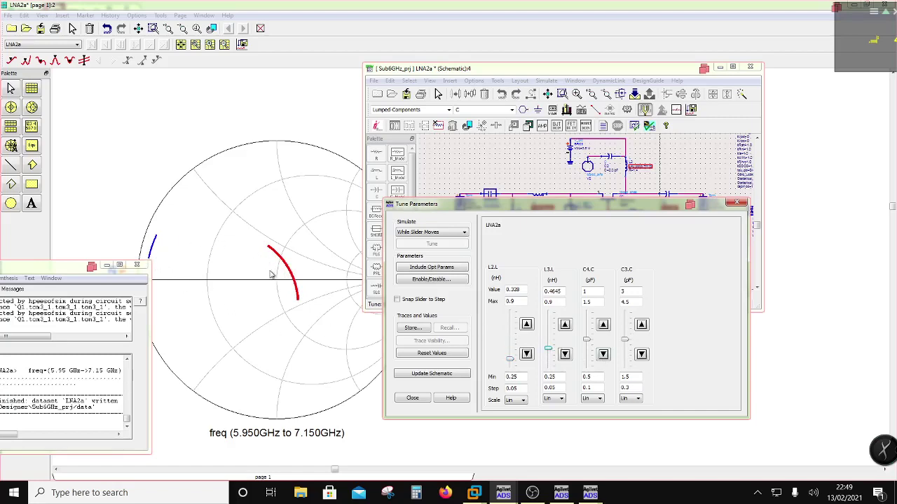
pyautogui.click(410, 374)
pyautogui.click(413, 398)
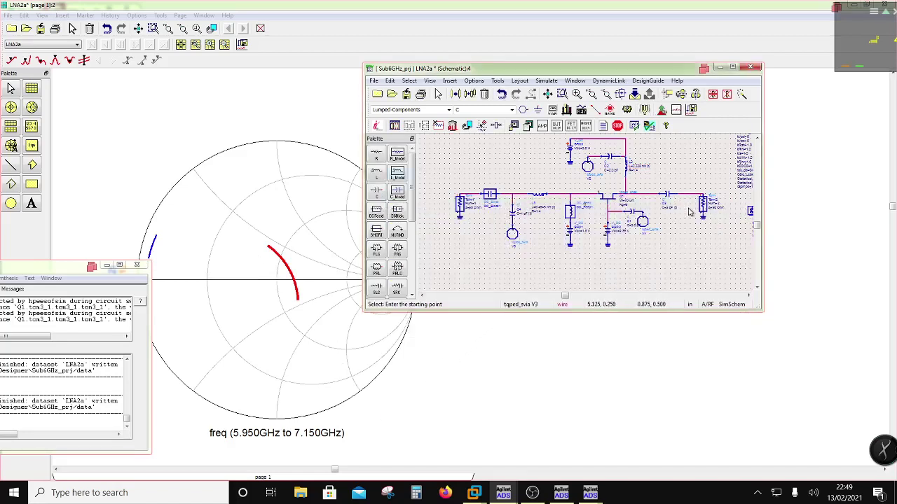
# - Copy C4 with its wire and via to the output line between C3 and Term2, and save the schematic
pyautogui.moveTo(500, 175); pyautogui.dragTo(531, 272)
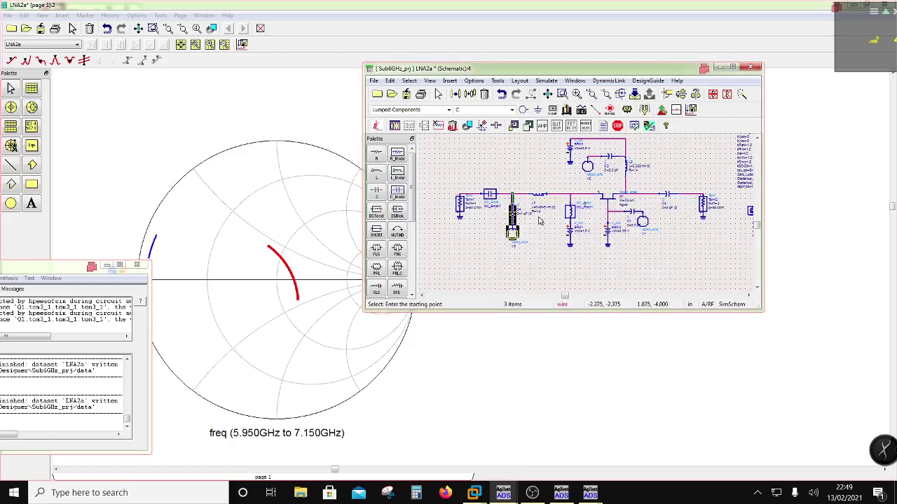
pyautogui.click(470, 95)
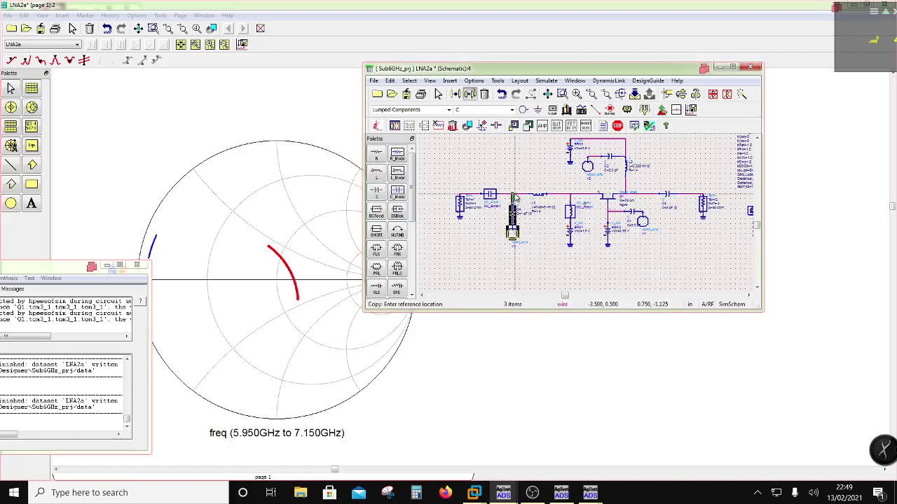
pyautogui.click(684, 208)
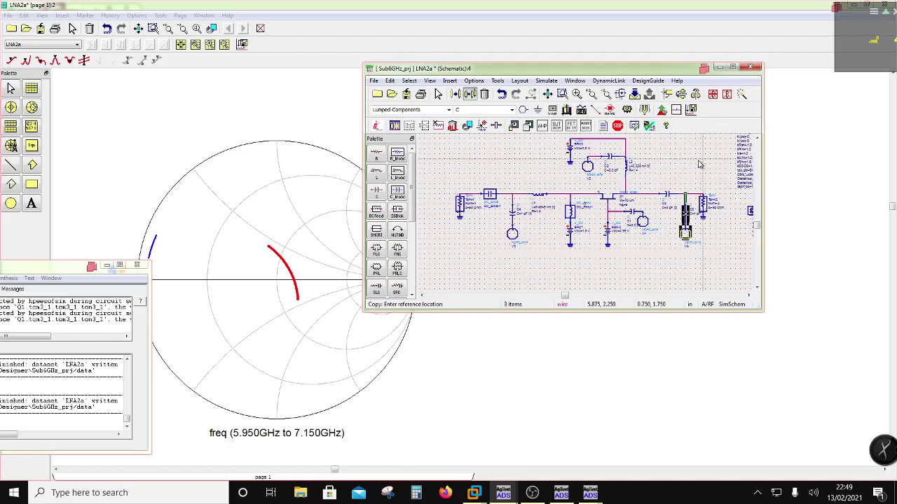
pyautogui.press('Escape')
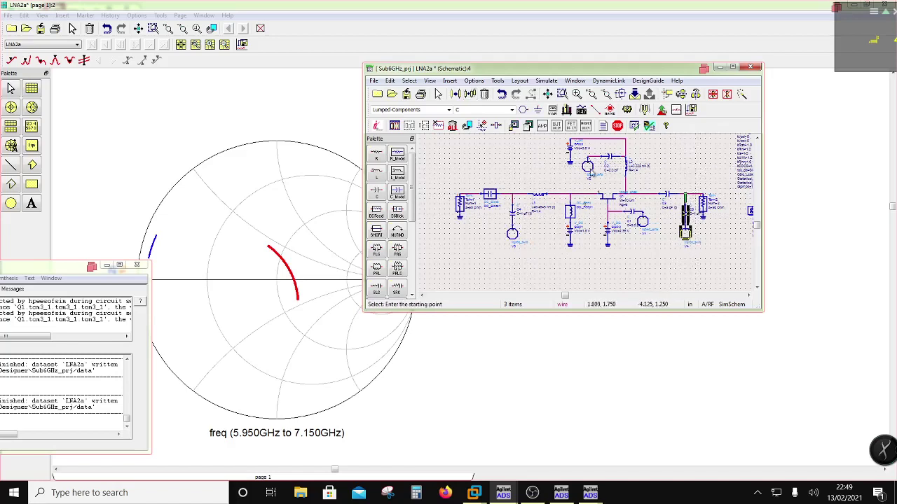
pyautogui.click(406, 96)
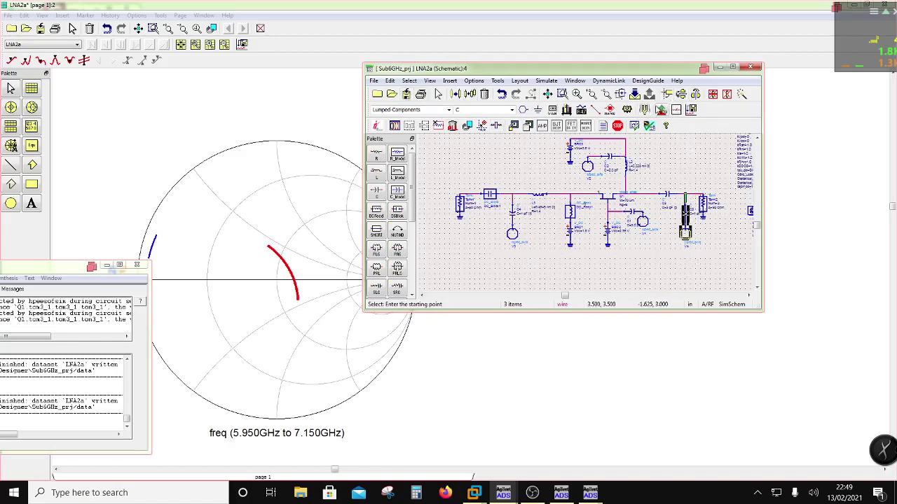
# - Restart tuning and set C5 to 1.3 pF, L3 to 0.3345 nH, L2 to 0.51 nH and C4 to 1.3 pF
pyautogui.click(645, 110)
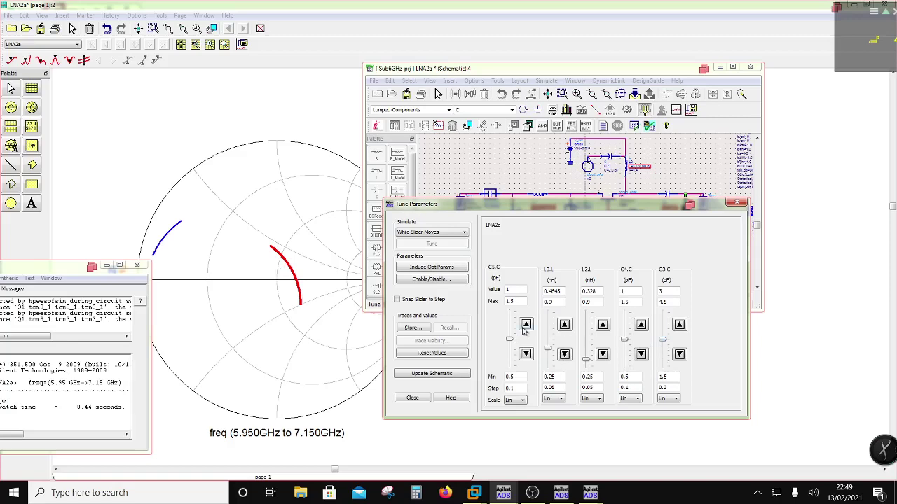
pyautogui.moveTo(644, 207)
pyautogui.mouseDown()
pyautogui.moveTo(620, 289)
pyautogui.moveTo(620, 188)
pyautogui.moveTo(610, 218)
pyautogui.moveTo(621, 255)
pyautogui.moveTo(642, 195)
pyautogui.mouseUp()
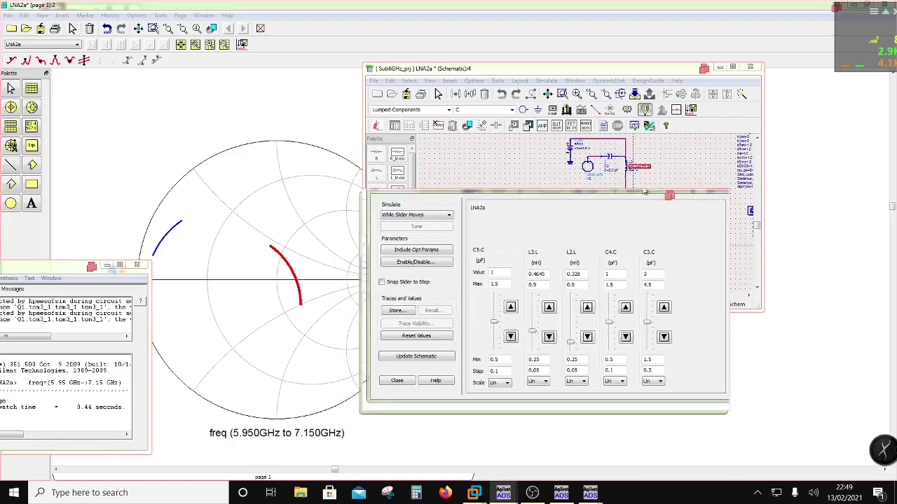
pyautogui.moveTo(493, 329)
pyautogui.mouseDown()
pyautogui.moveTo(487, 303)
pyautogui.moveTo(487, 316)
pyautogui.mouseUp()
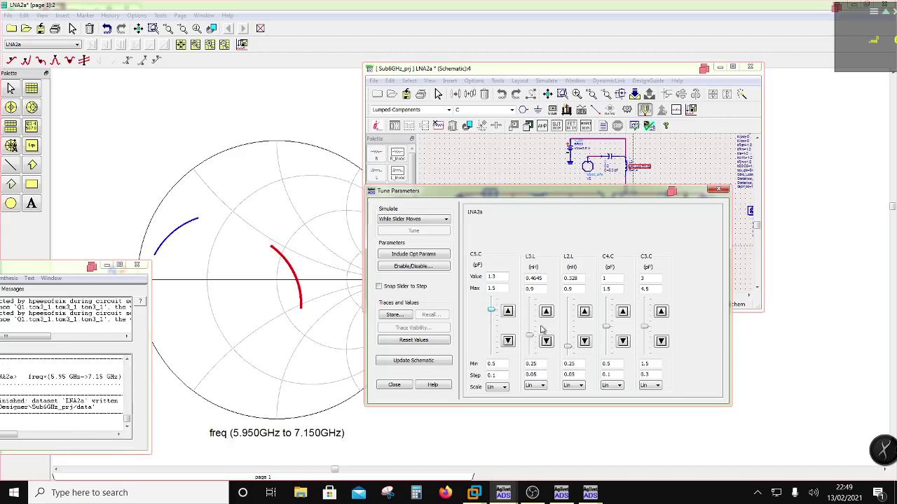
pyautogui.moveTo(532, 339)
pyautogui.mouseDown()
pyautogui.moveTo(534, 350)
pyautogui.moveTo(569, 345)
pyautogui.moveTo(566, 335)
pyautogui.moveTo(606, 326)
pyautogui.moveTo(602, 314)
pyautogui.mouseUp()
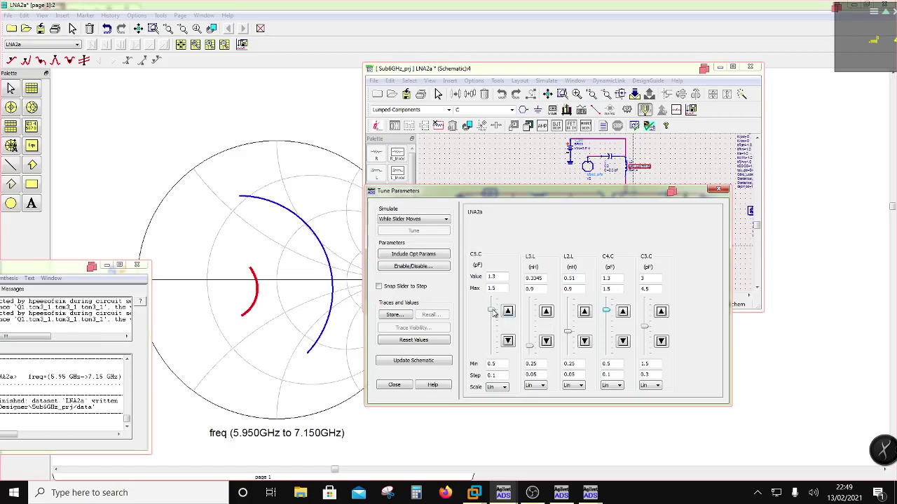
# - Fine-tune C5 to 1.47 pF, C3 to 2.37 pF, L2 to 0.523 nH and C4 to 1.31 pF
pyautogui.moveTo(493, 313)
pyautogui.mouseDown()
pyautogui.moveTo(493, 324)
pyautogui.moveTo(495, 303)
pyautogui.mouseUp()
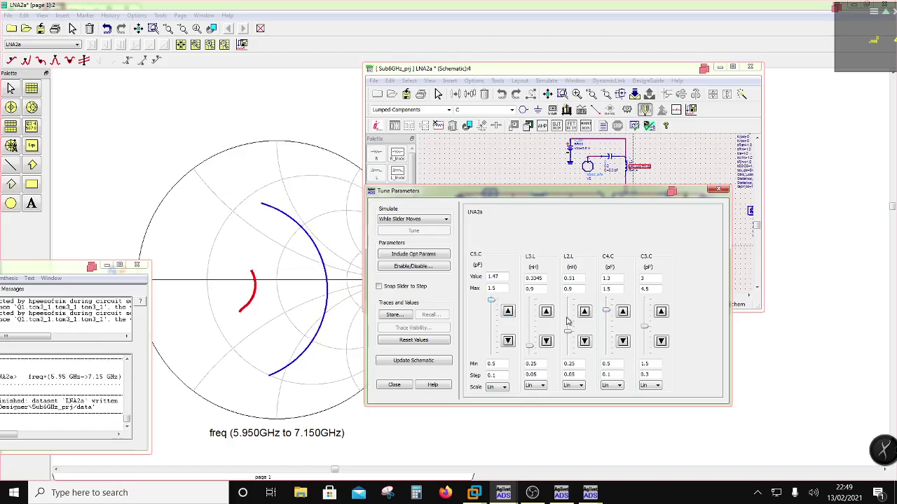
pyautogui.moveTo(609, 314); pyautogui.dragTo(592, 300)
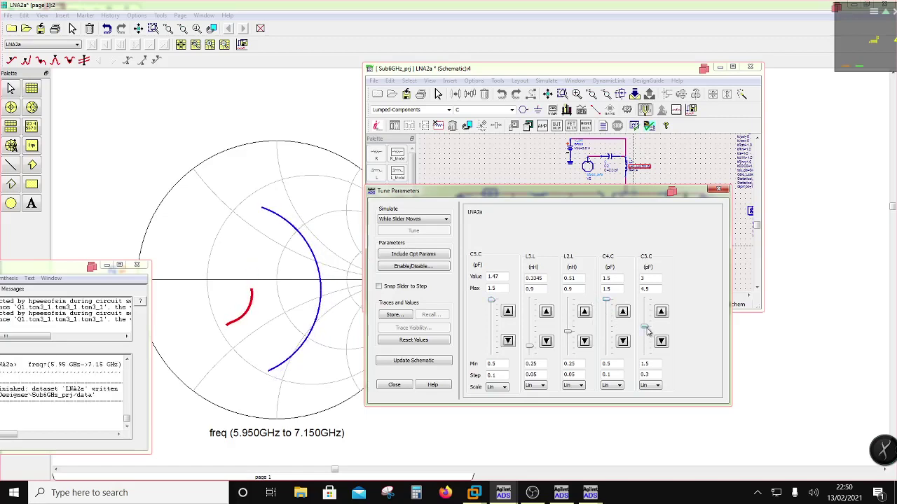
pyautogui.moveTo(647, 331)
pyautogui.mouseDown()
pyautogui.moveTo(645, 340)
pyautogui.moveTo(639, 327)
pyautogui.moveTo(635, 341)
pyautogui.mouseUp()
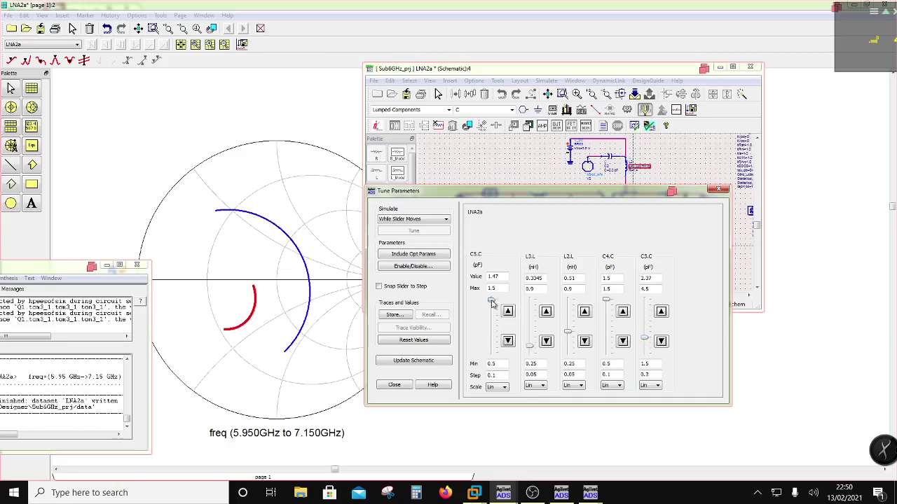
pyautogui.moveTo(492, 303); pyautogui.dragTo(495, 303)
pyautogui.moveTo(569, 334); pyautogui.dragTo(568, 334)
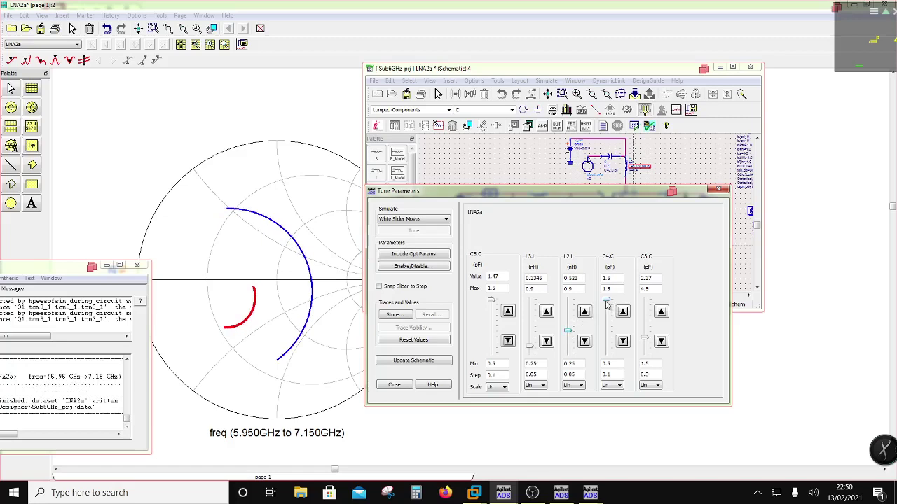
pyautogui.moveTo(607, 305); pyautogui.dragTo(607, 314)
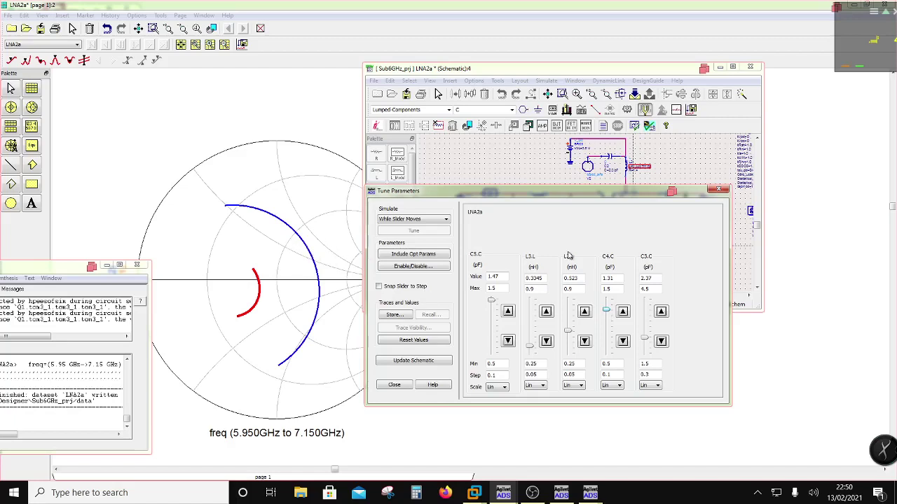
# - Apply the tuned values to the schematic, end tuning and save the Smith chart display
pyautogui.click(413, 361)
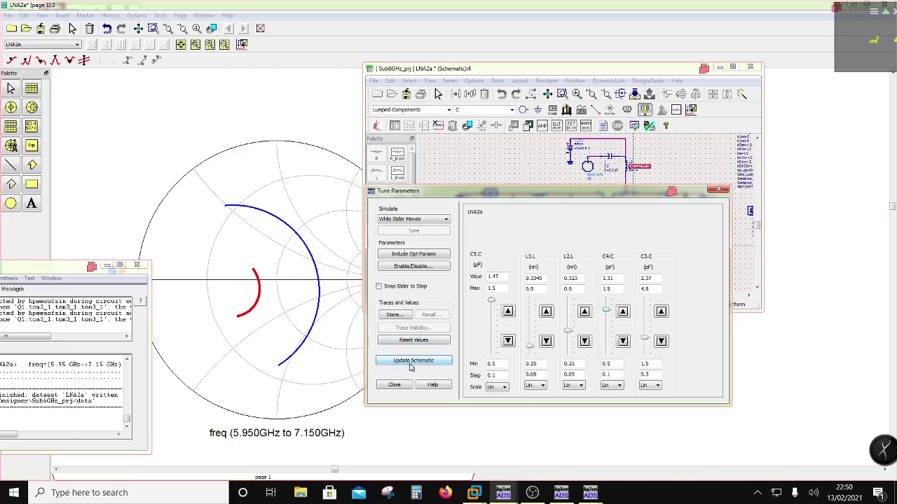
pyautogui.click(396, 385)
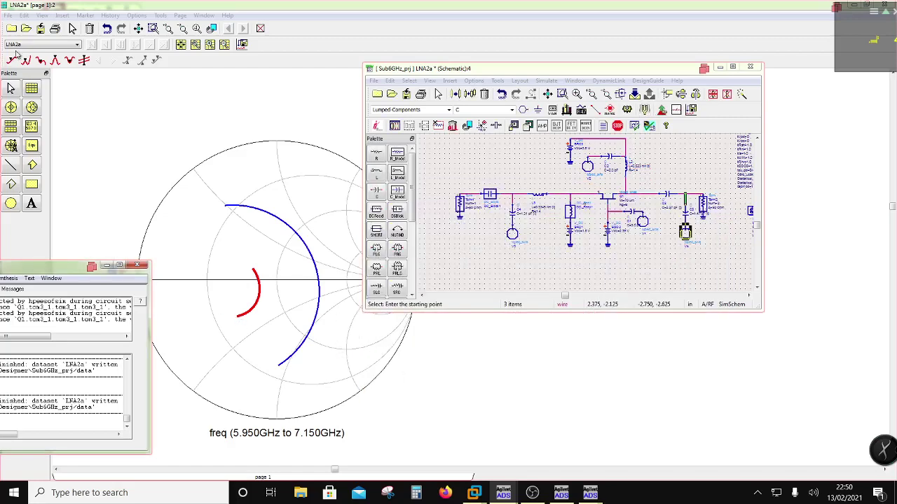
pyautogui.click(41, 29)
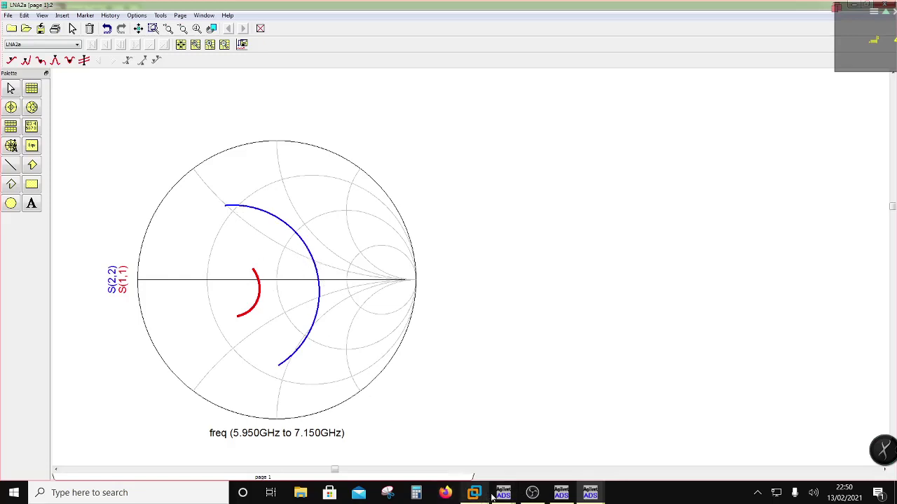
# - In the LNA2a schematic, copy the output network of C3, C5 and its via together with Term1 and Term2, and save the design
pyautogui.moveTo(507, 499)
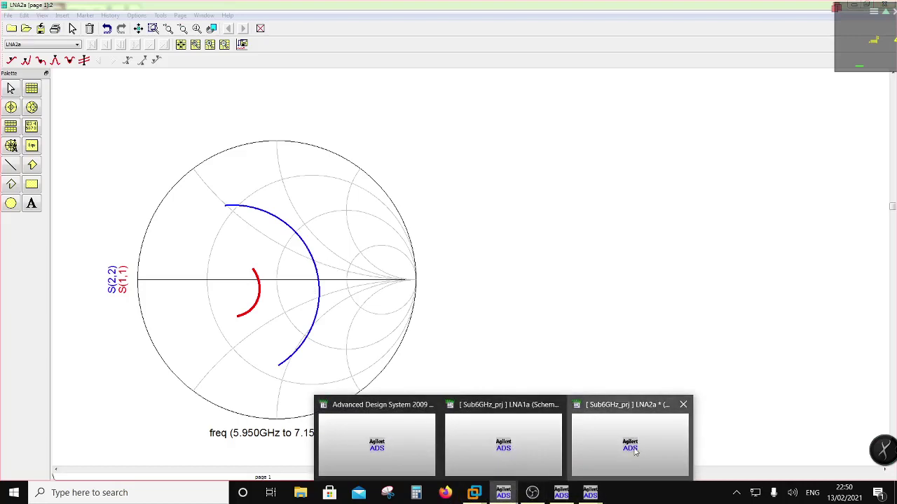
pyautogui.click(504, 455)
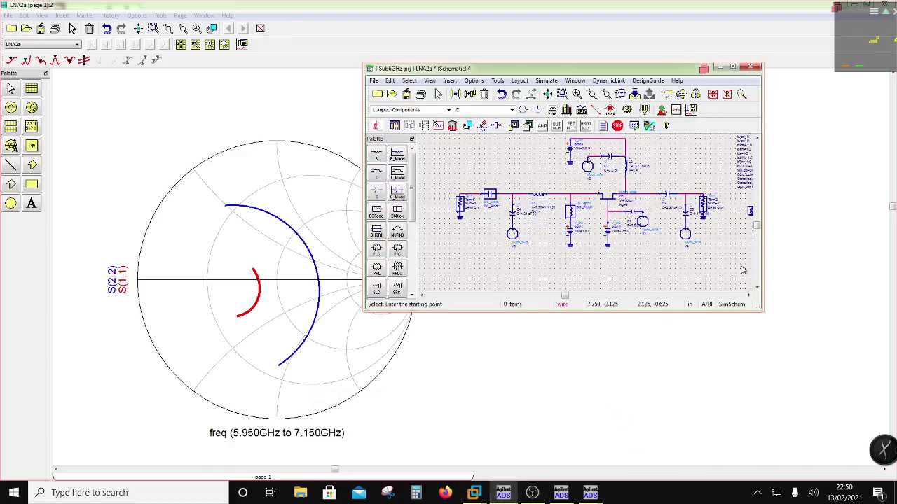
pyautogui.moveTo(742, 267); pyautogui.dragTo(652, 171)
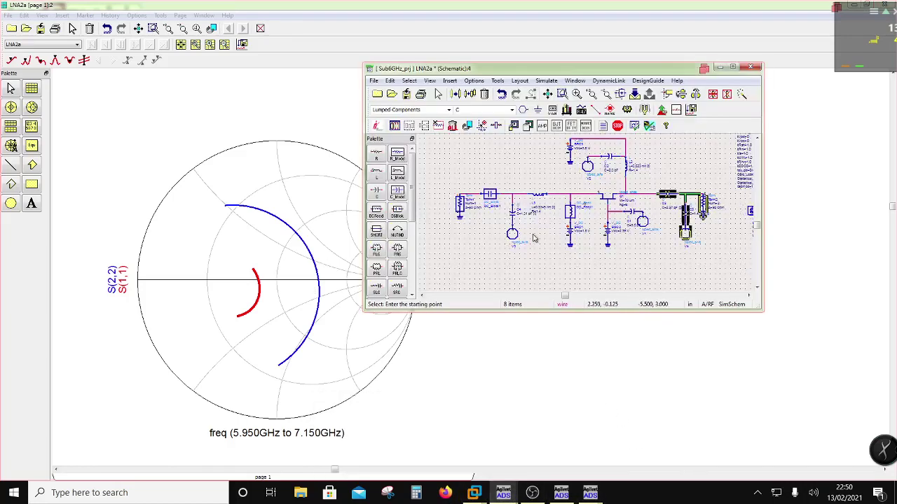
pyautogui.keyDown('ctrl'); pyautogui.click(462, 206); pyautogui.keyUp('ctrl')
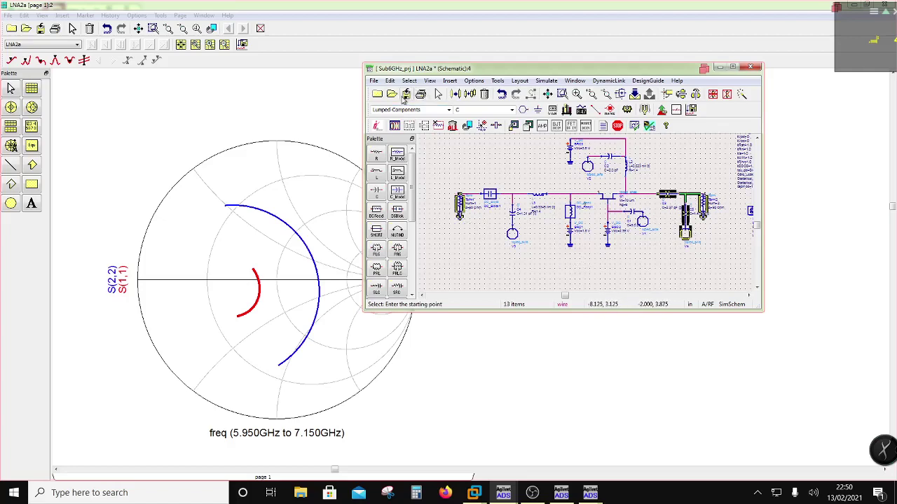
# - Create a new schematic from the Sub6GHz_prj project window and save it as BBop
pyautogui.click(503, 493)
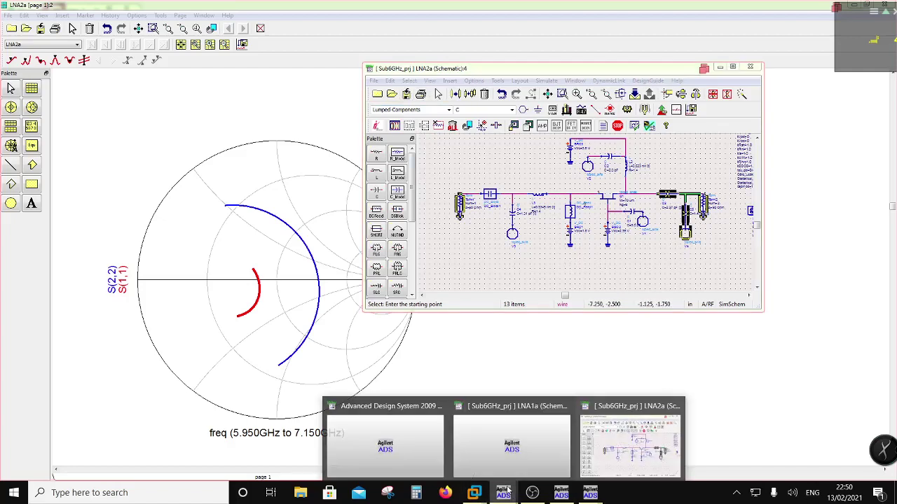
pyautogui.click(436, 452)
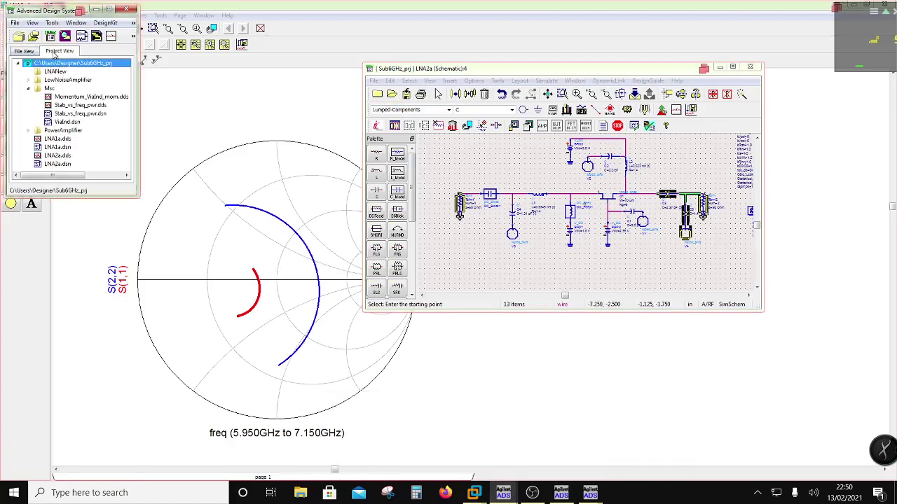
pyautogui.click(82, 37)
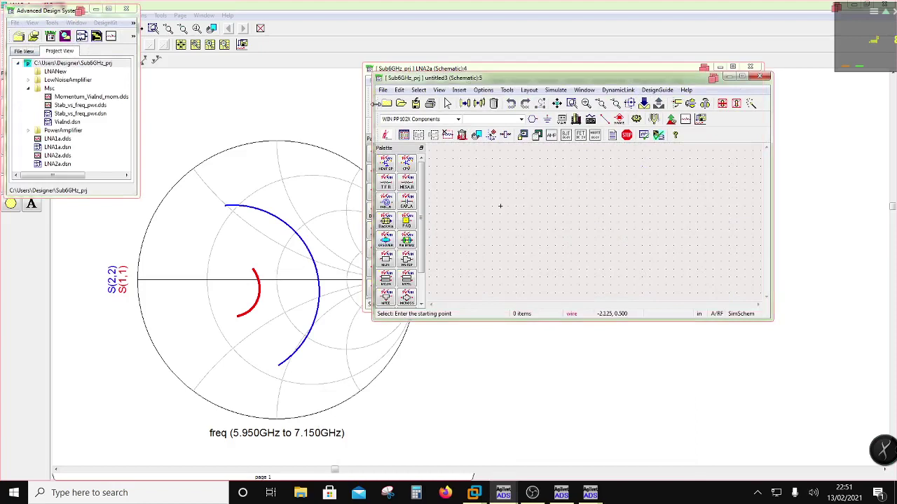
pyautogui.click(383, 91)
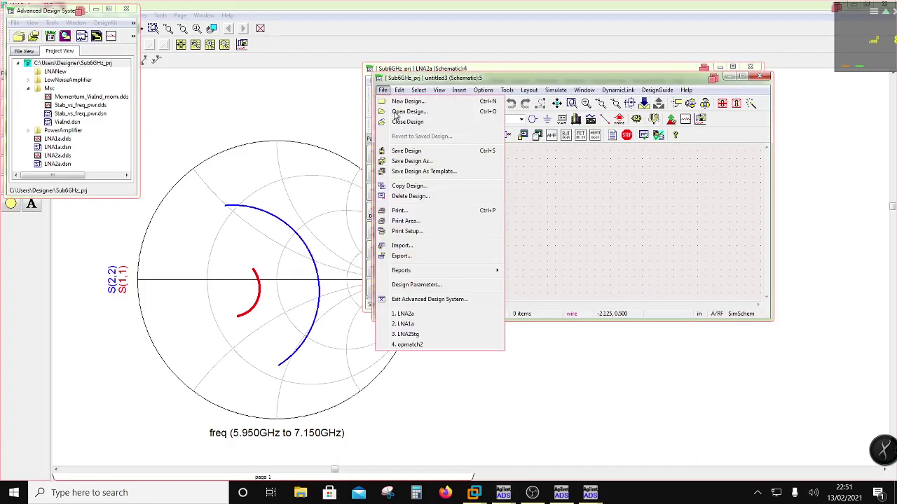
pyautogui.click(411, 161)
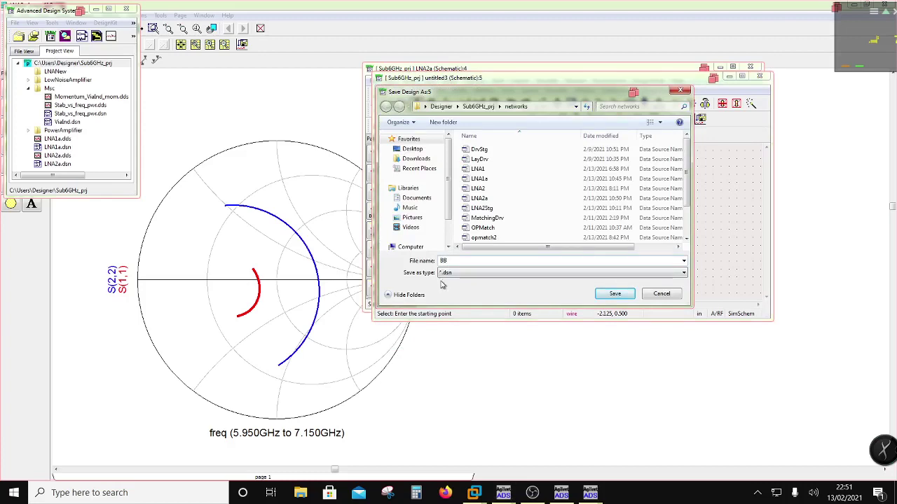
pyautogui.write('BBop')
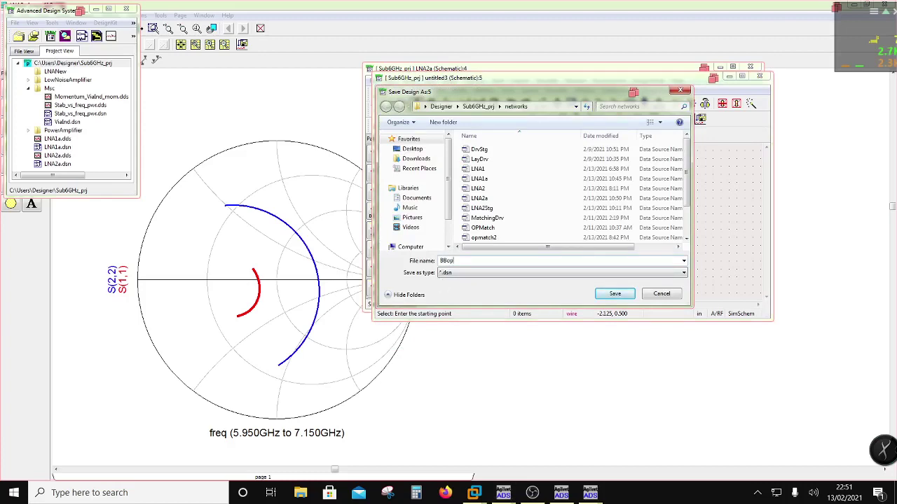
pyautogui.click(607, 295)
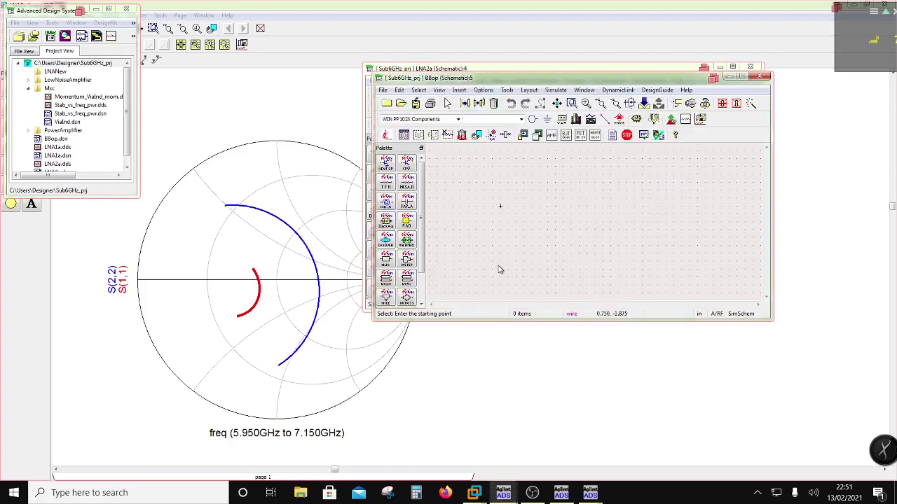
# - Paste the copied network and terminations into BBop and move Term1 close to the open end of C3
pyautogui.hotkey('ctrl', 'v')
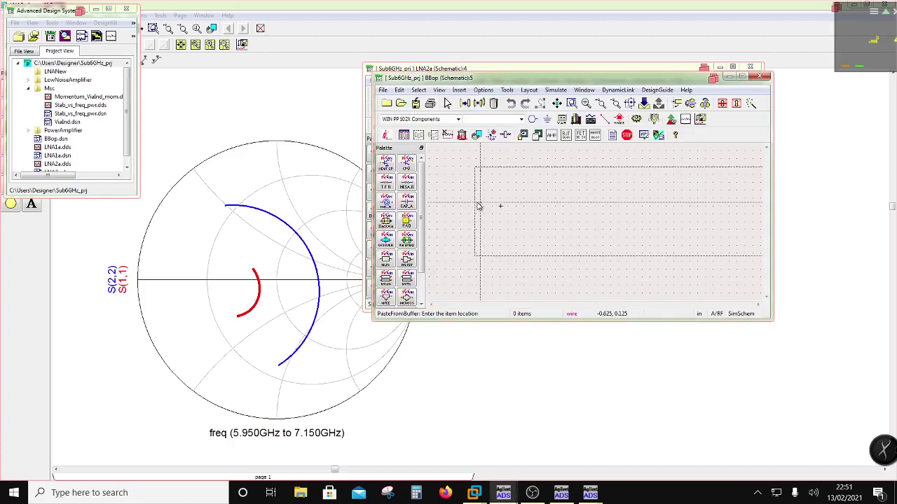
pyautogui.click(473, 205)
pyautogui.hscroll(5, 546, 217)
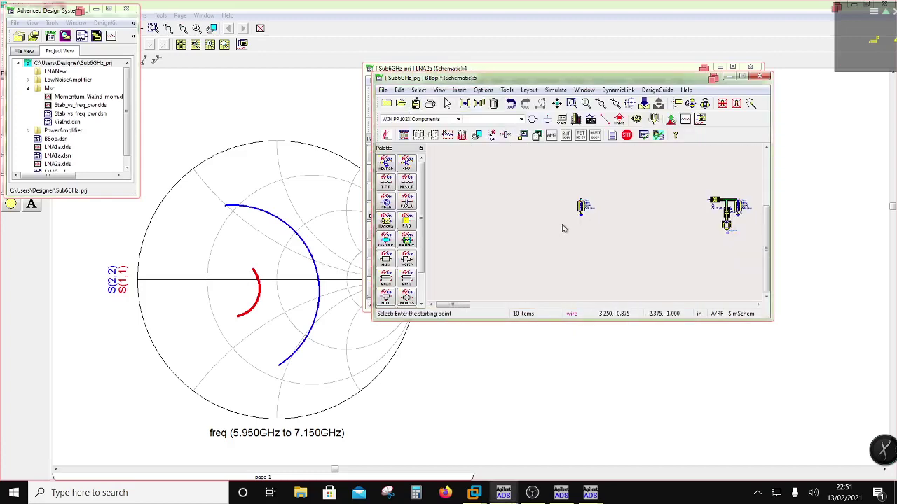
pyautogui.hscroll(-3, 505, 229)
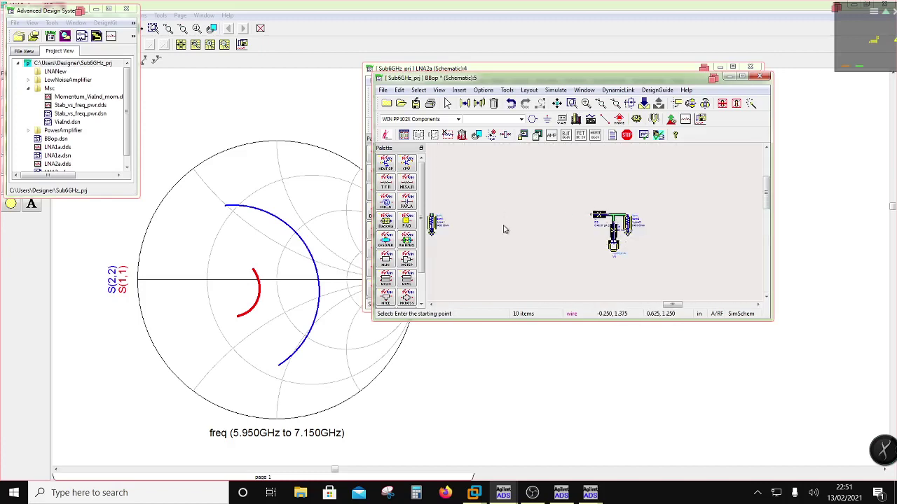
pyautogui.scroll(-1, 475, 220)
pyautogui.click(492, 217)
pyautogui.click(494, 222)
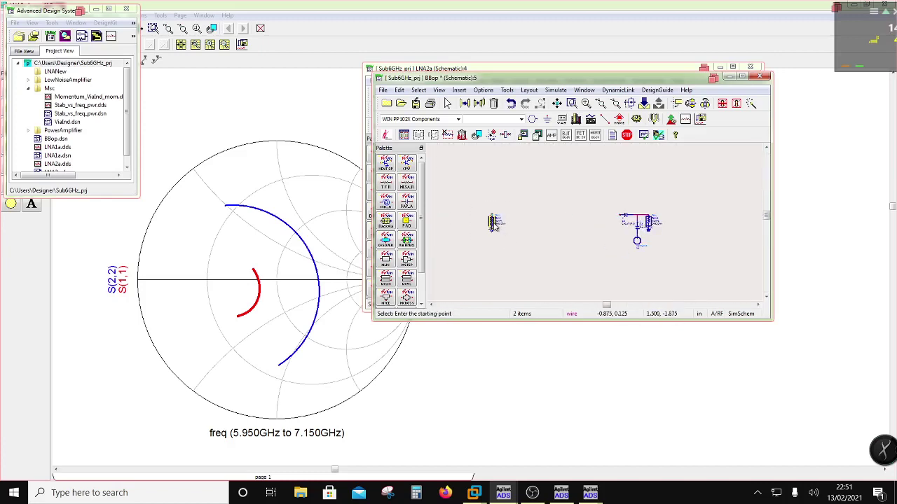
pyautogui.click(606, 222)
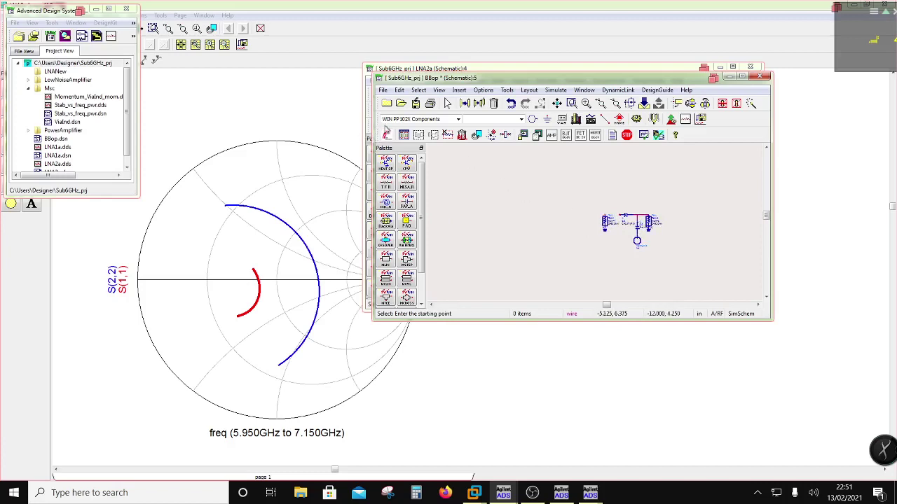
# - Wire the open end of C3 to Term1 and save the BBop schematic
pyautogui.click(415, 103)
pyautogui.click(605, 119)
pyautogui.click(620, 216)
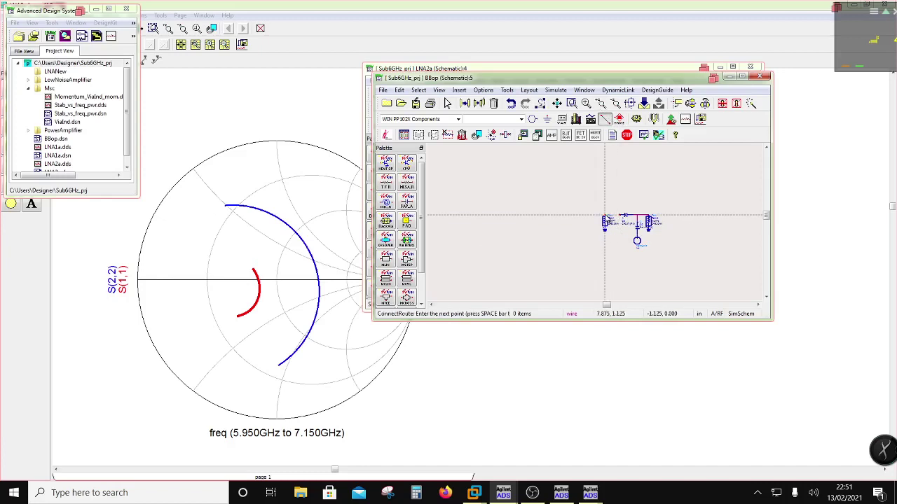
pyautogui.click(606, 217)
pyautogui.press('Escape')
pyautogui.scroll(2, 641, 231)
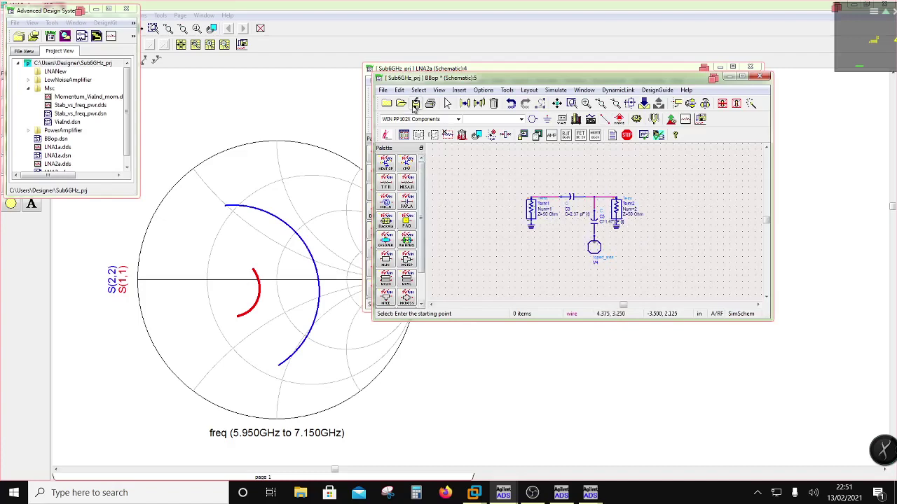
pyautogui.click(415, 104)
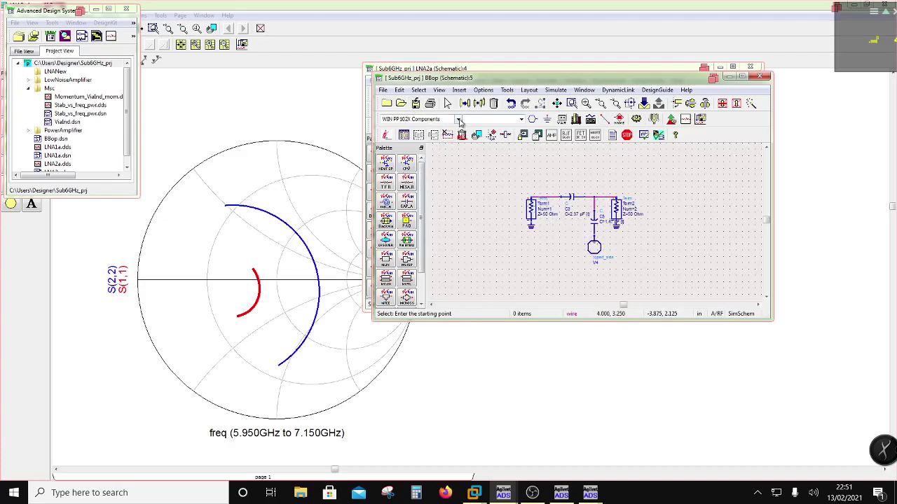
# - Place a TriQuint TQPED netlist include beside the matching network in BBop
pyautogui.click(458, 120)
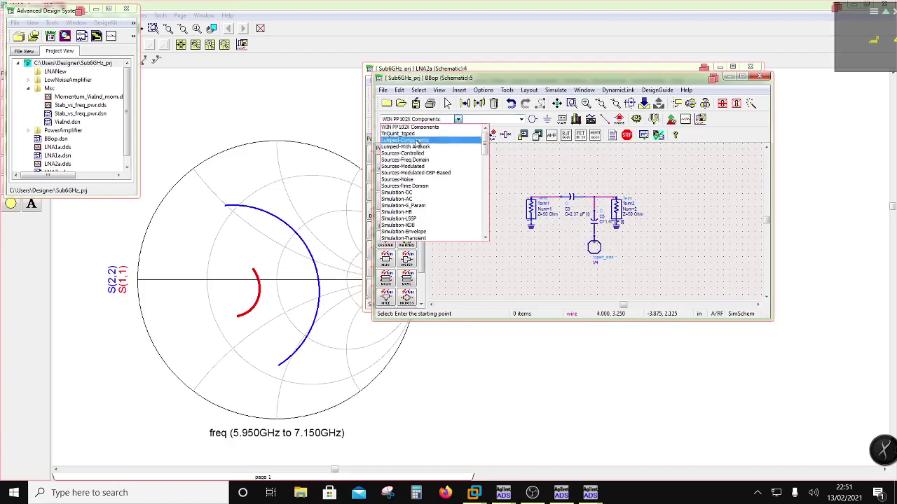
pyautogui.click(403, 133)
pyautogui.click(385, 163)
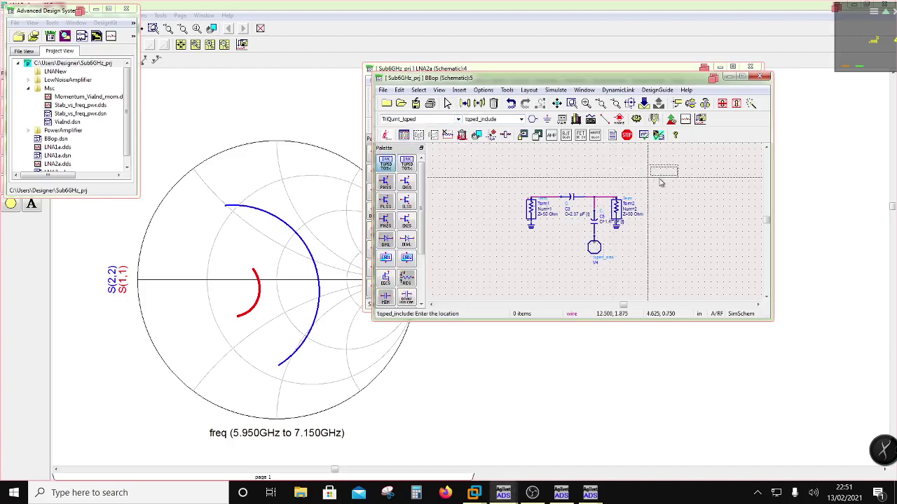
pyautogui.click(688, 184)
pyautogui.press('Escape')
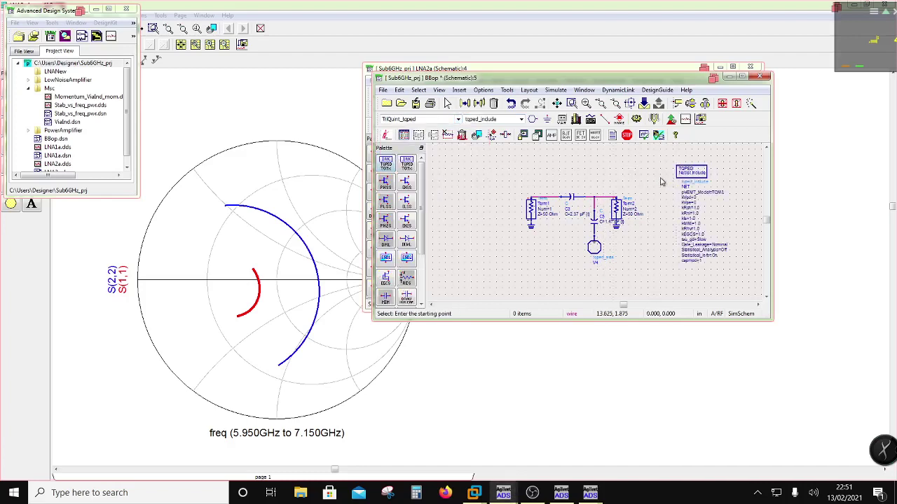
# - Copy the S-parameters simulation controller from the LNA2a schematic and close that schematic window
pyautogui.click(503, 494)
pyautogui.click(582, 446)
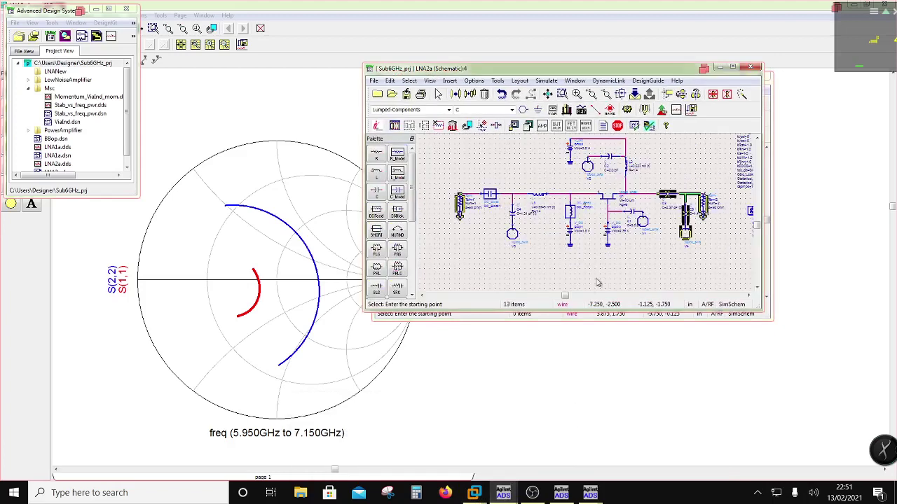
pyautogui.scroll(1, 708, 207)
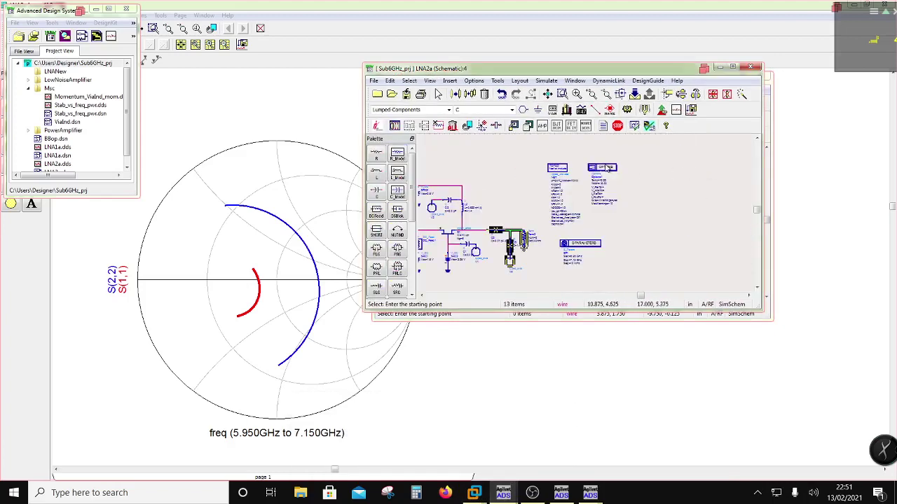
pyautogui.click(587, 245)
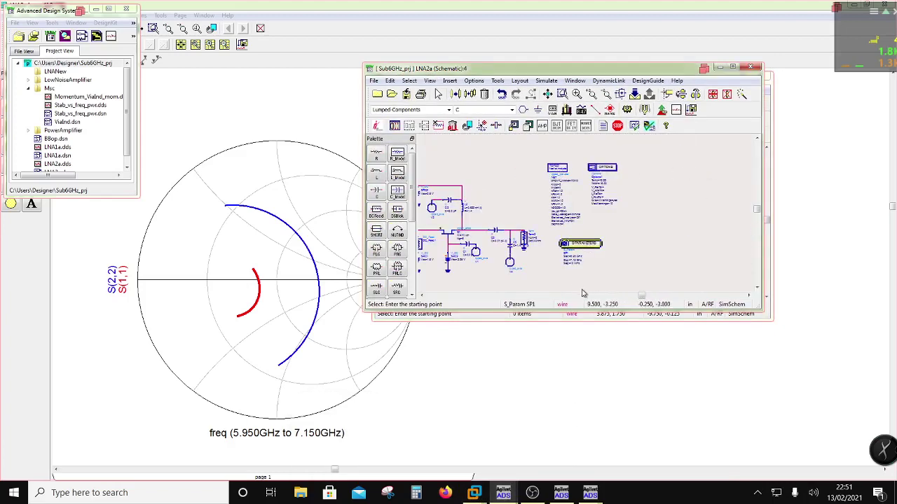
pyautogui.click(751, 67)
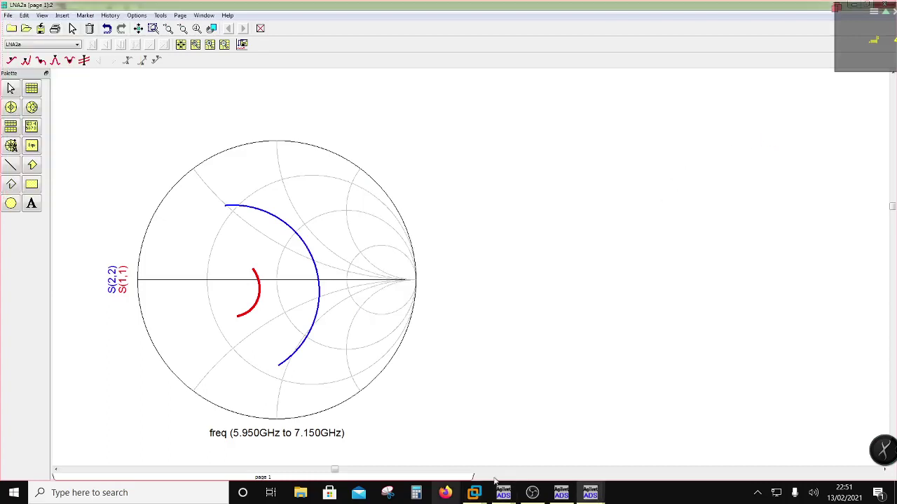
# - Paste the S-parameters controller below the network in BBop, save the schematic and run the simulation
pyautogui.moveTo(505, 496)
pyautogui.click(678, 451)
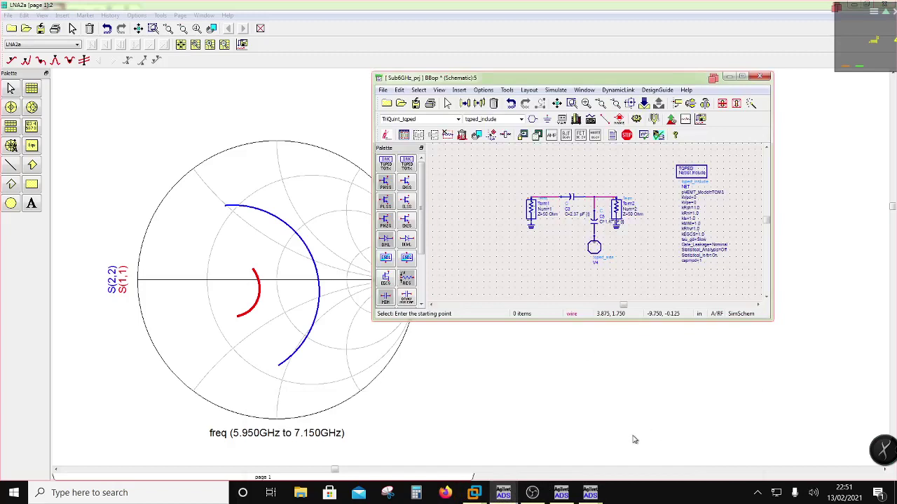
pyautogui.hotkey('ctrl', 'v')
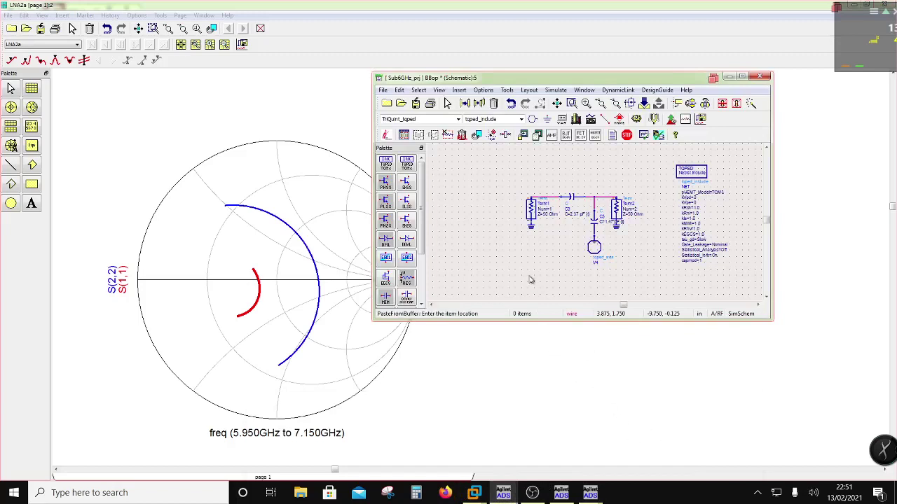
pyautogui.click(468, 242)
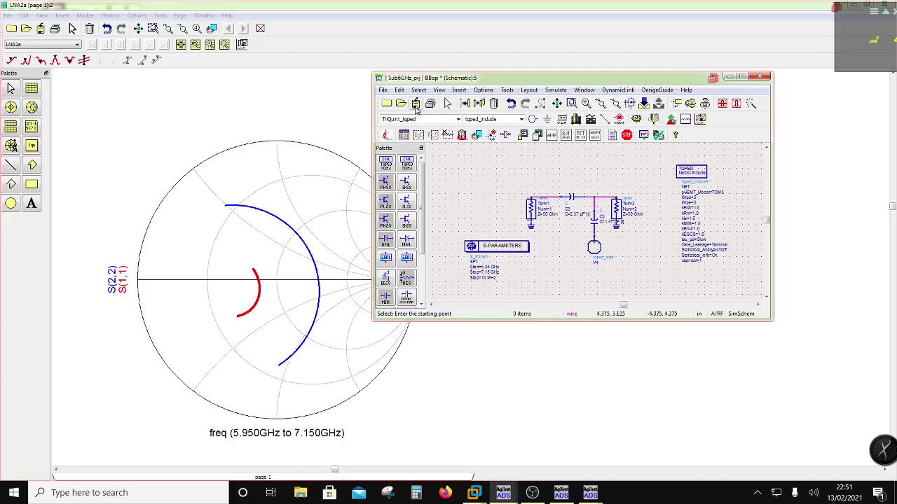
pyautogui.click(636, 118)
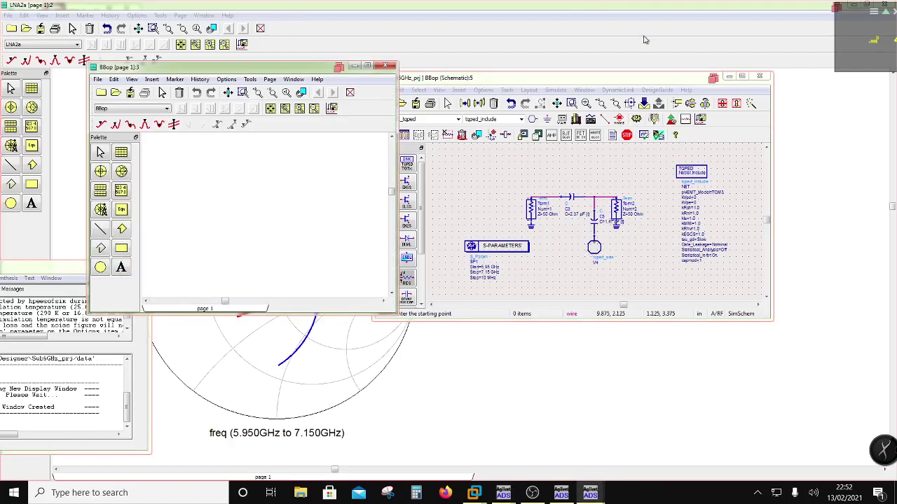
# - Add a Smith chart of S(1,1) to the BBop data display
pyautogui.click(122, 171)
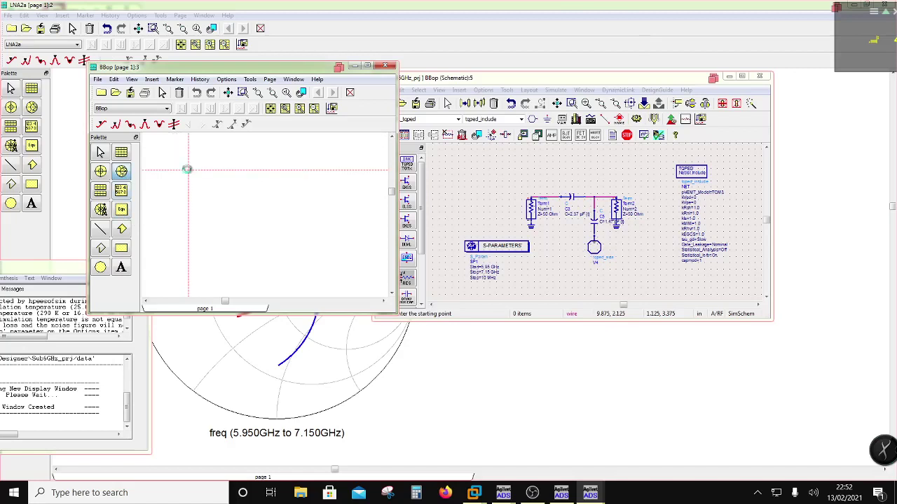
pyautogui.click(187, 168)
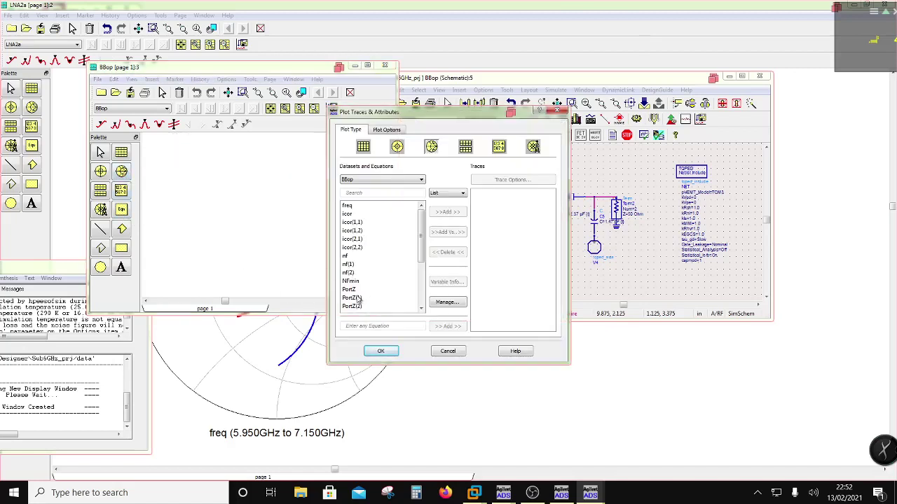
pyautogui.click(357, 224)
pyautogui.scroll(-3, 365, 270)
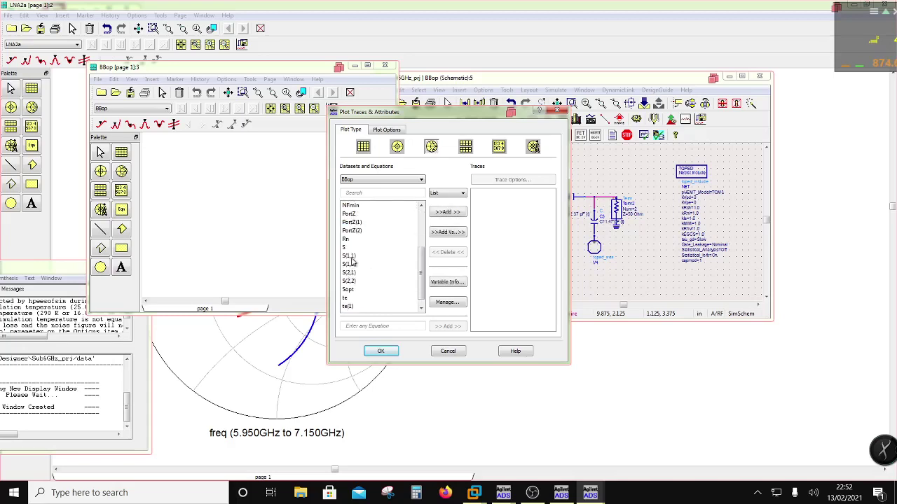
pyautogui.click(350, 256)
pyautogui.click(446, 212)
pyautogui.click(382, 351)
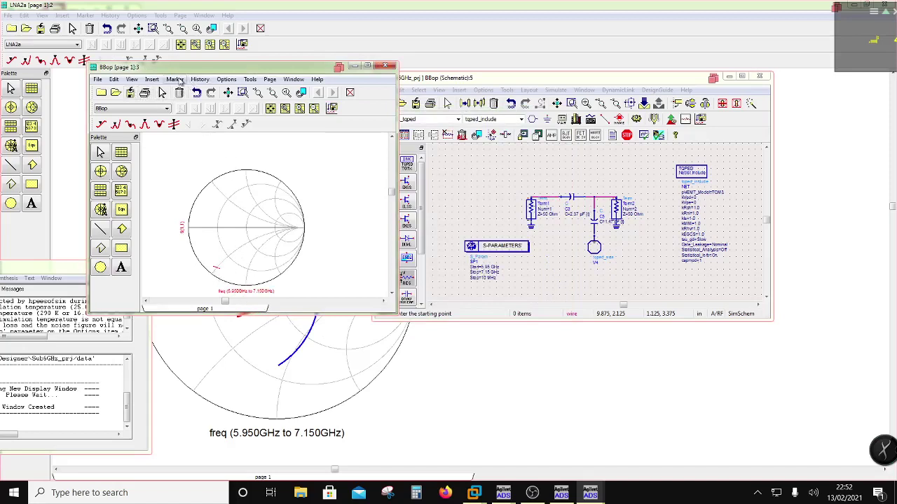
# - Place a marker on the S(1,1) trace at 6.510 GHz and move its readout beside the Smith chart
pyautogui.click(175, 79)
pyautogui.click(183, 91)
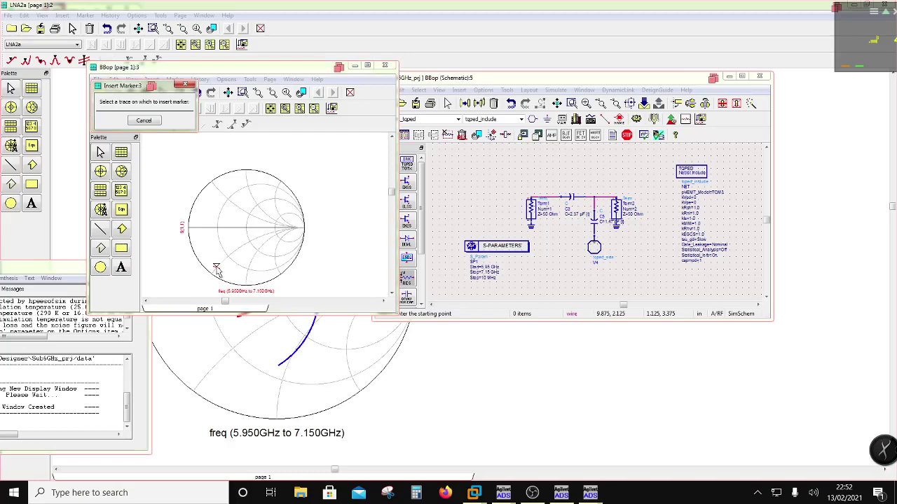
pyautogui.click(218, 272)
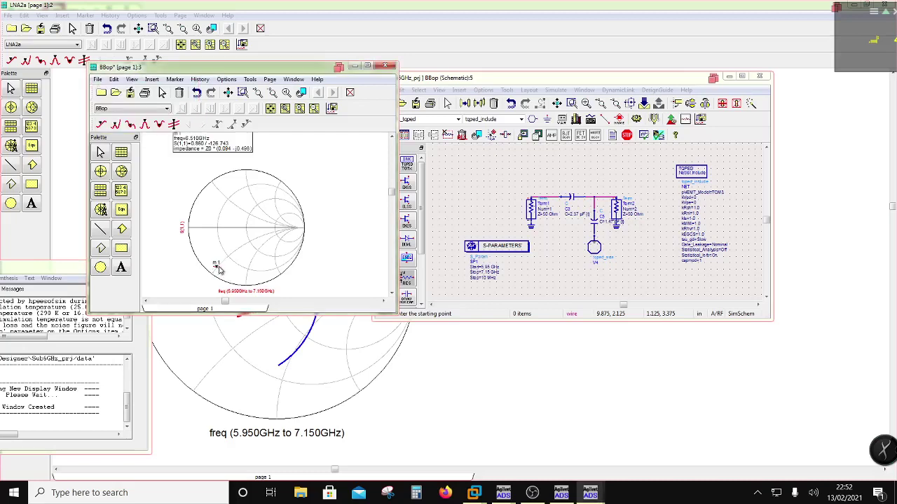
pyautogui.moveTo(219, 149)
pyautogui.mouseDown()
pyautogui.moveTo(347, 208)
pyautogui.moveTo(358, 228)
pyautogui.mouseUp()
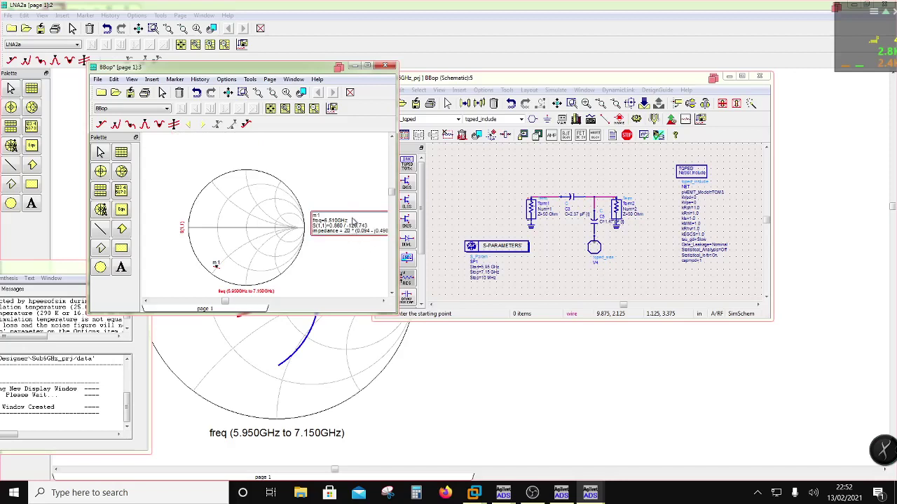
# - Format marker m1 to give its Smith chart impedance in ohms instead of normalized to Z0
pyautogui.doubleClick(354, 222)
pyautogui.click(135, 103)
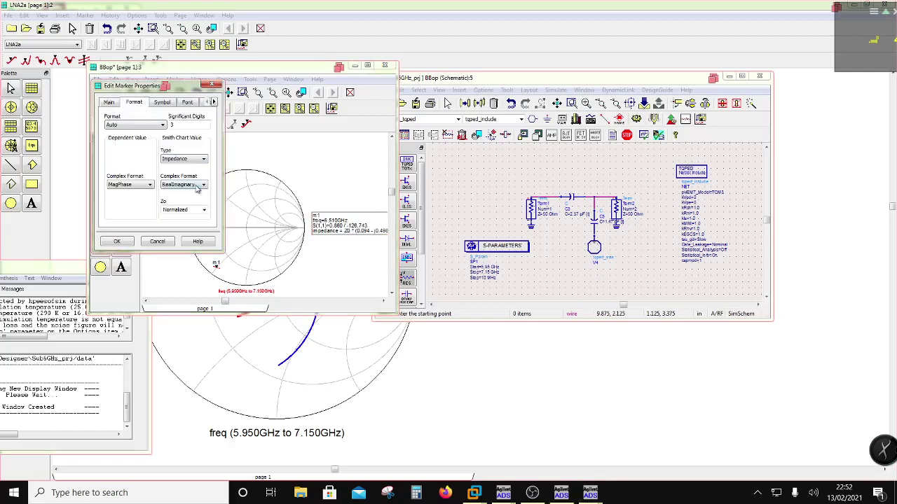
pyautogui.click(203, 211)
pyautogui.click(173, 228)
pyautogui.click(129, 242)
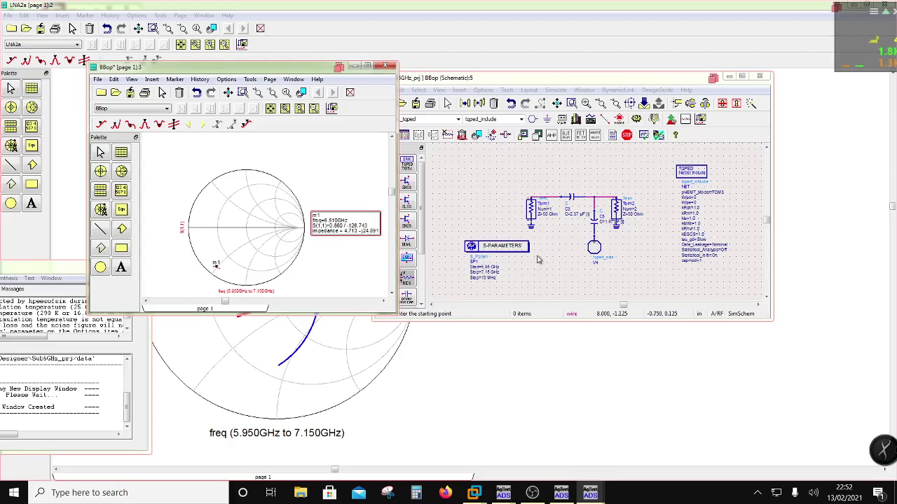
# - Move the S-parameters controller above the matching network and copy Term1 with its ground to below the network
pyautogui.moveTo(454, 271); pyautogui.dragTo(468, 165)
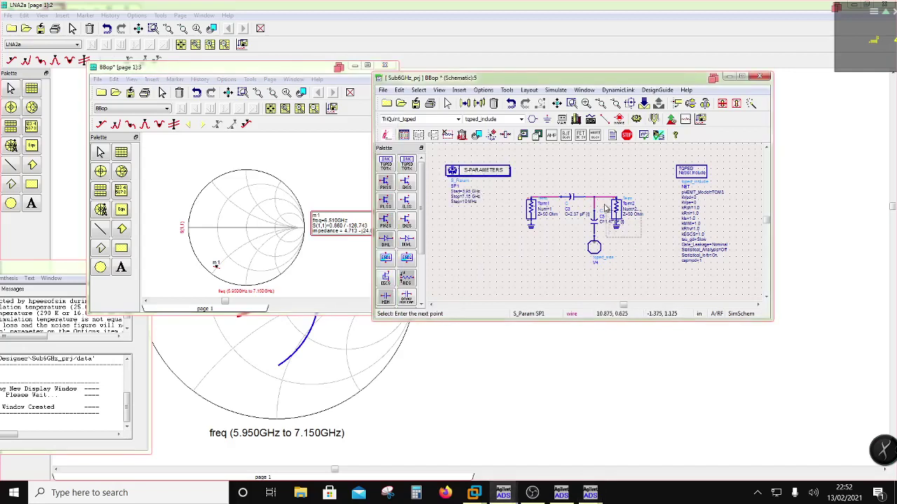
pyautogui.moveTo(517, 187); pyautogui.dragTo(552, 254)
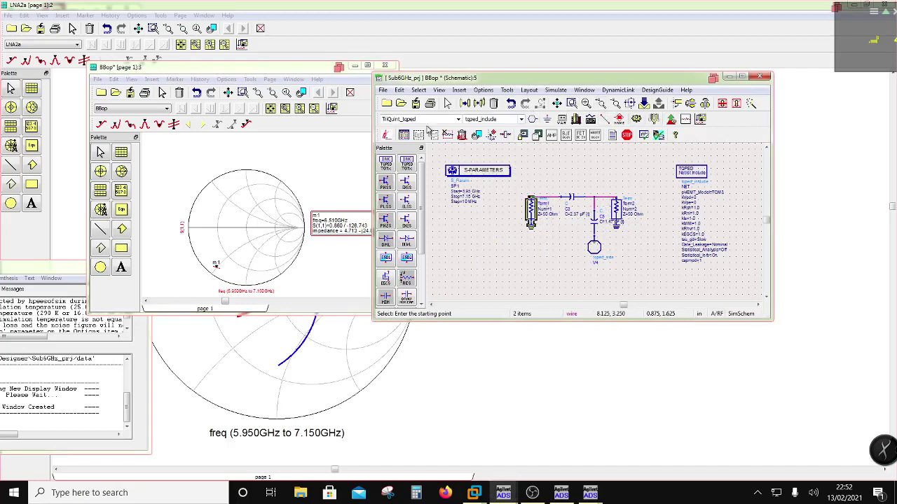
pyautogui.click(480, 103)
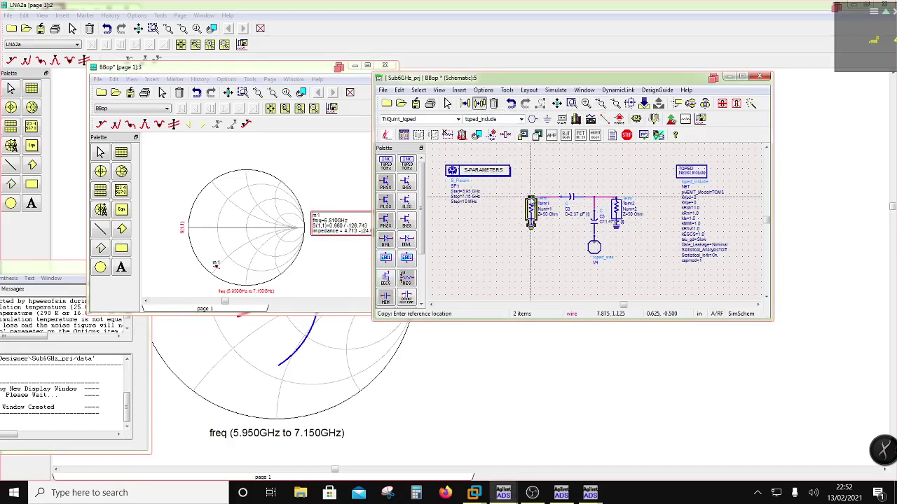
pyautogui.click(533, 277)
pyautogui.press('Escape')
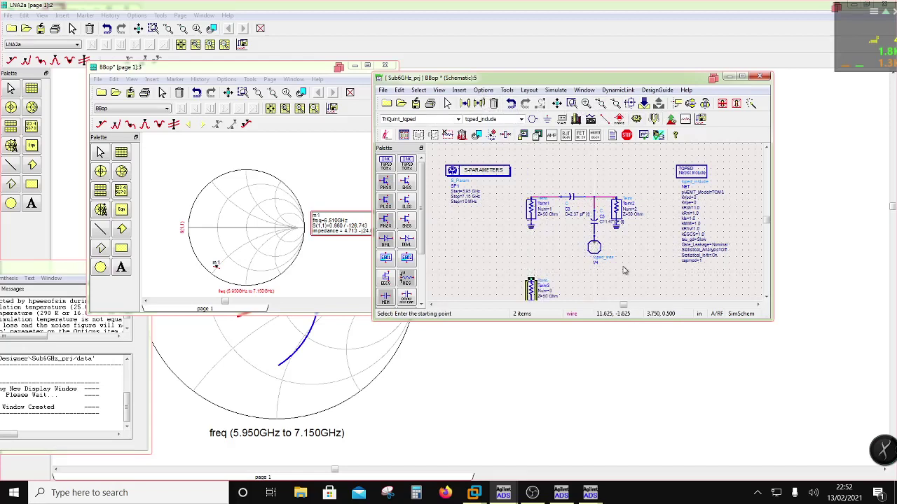
# - Copy Term2 with its ground to below the network, level with the copied input termination
pyautogui.scroll(-1, 599, 265)
pyautogui.scroll(1, 607, 237)
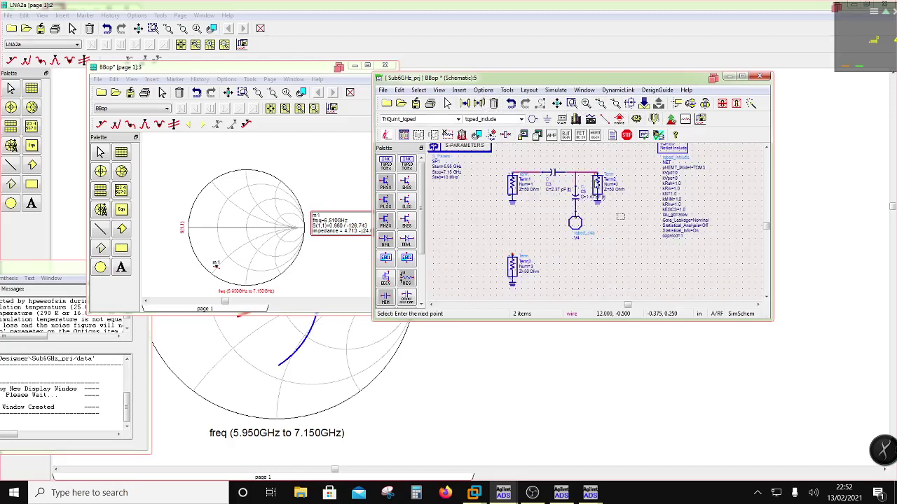
pyautogui.click(479, 103)
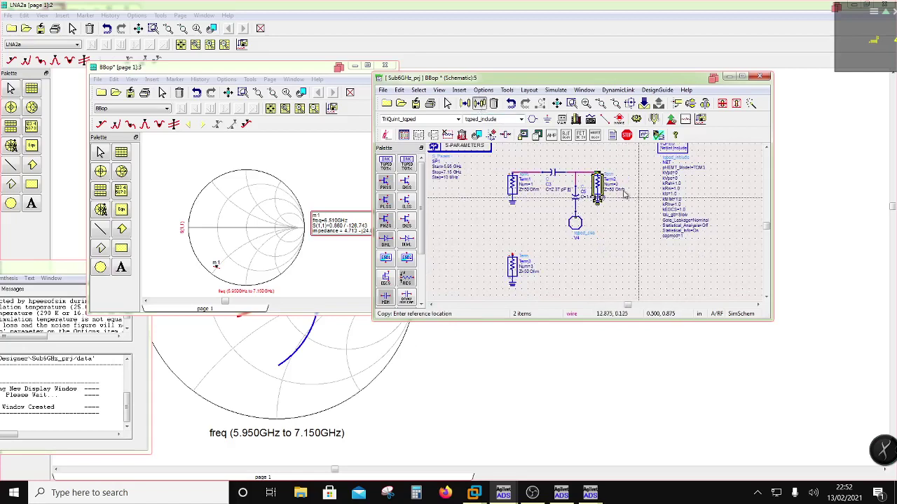
pyautogui.click(597, 184)
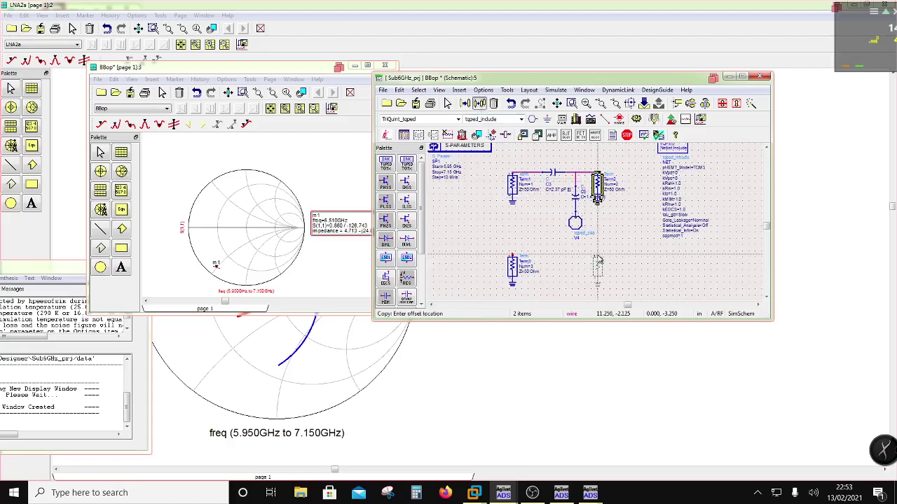
pyautogui.click(598, 260)
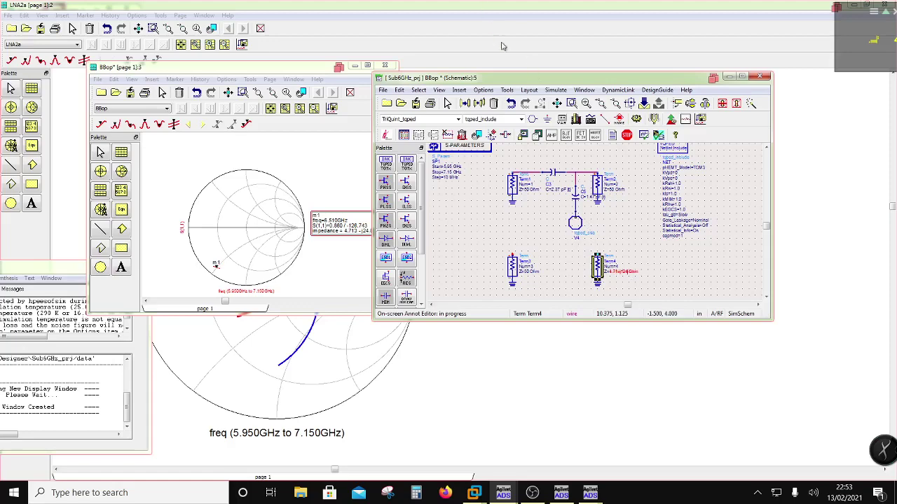
# - Set the impedance of Term4 to 4.71+j*24.89 with Ohm as the unit
pyautogui.moveTo(534, 86); pyautogui.dragTo(573, 89)
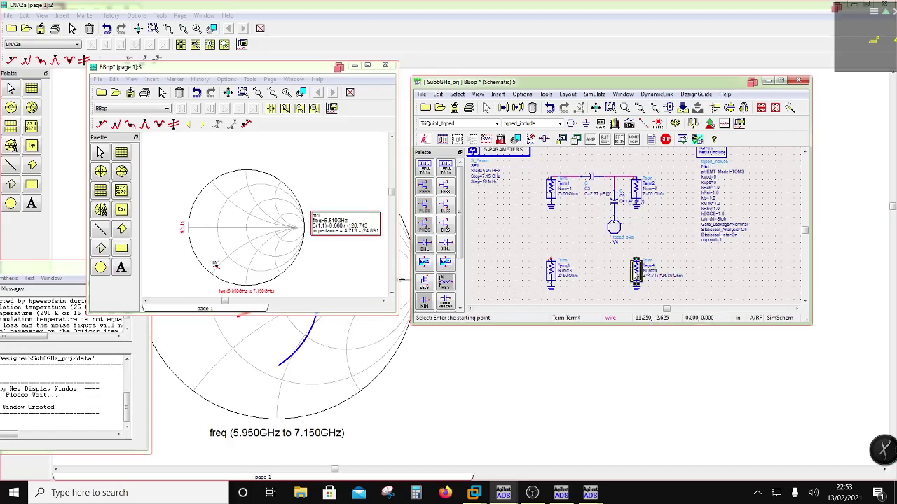
pyautogui.doubleClick(636, 272)
pyautogui.click(457, 180)
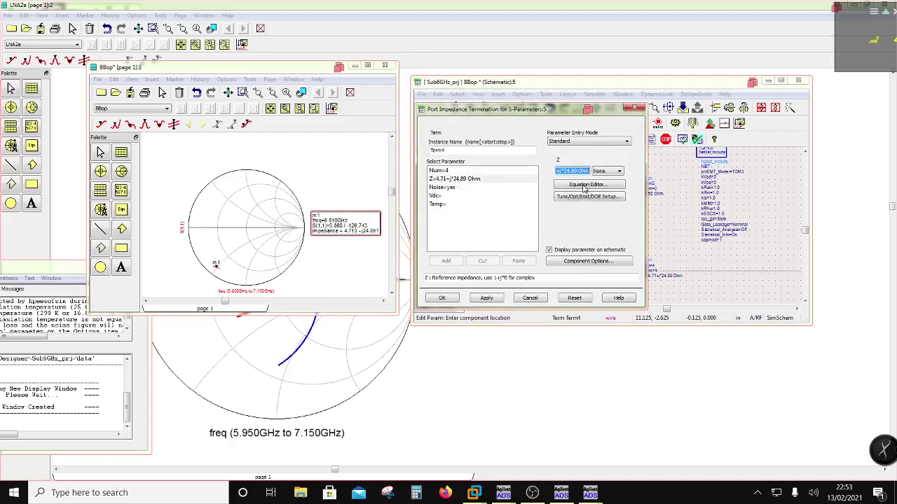
pyautogui.click(578, 171)
pyautogui.press('BackSpace')
pyautogui.press('BackSpace')
pyautogui.press('BackSpace')
pyautogui.press('BackSpace')
pyautogui.click(620, 170)
pyautogui.click(599, 191)
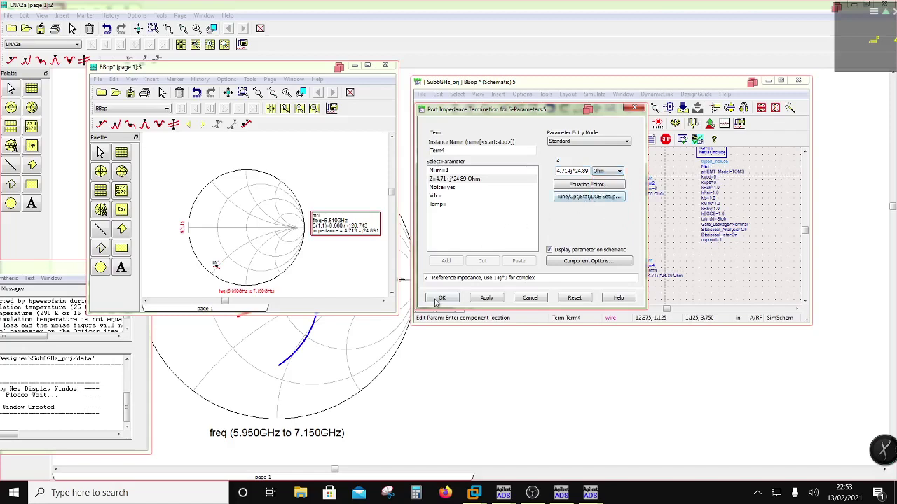
pyautogui.click(442, 298)
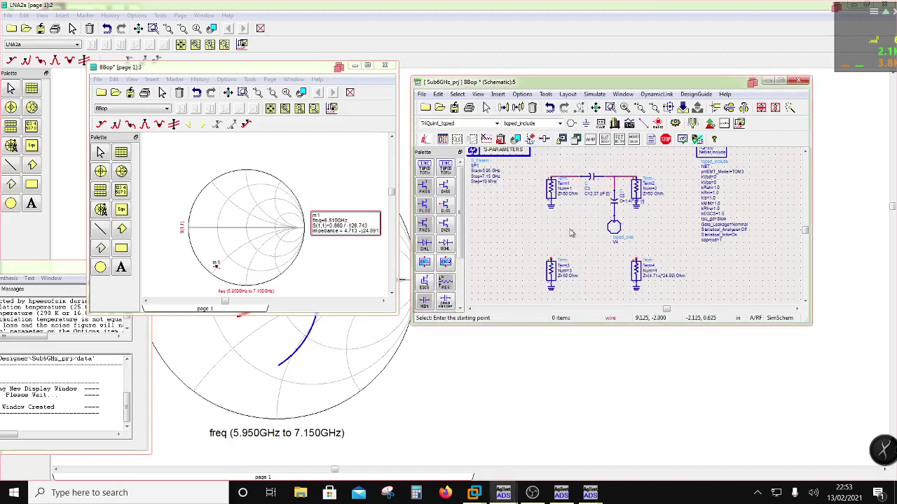
# - Wire the two copied terminations directly together and rerun the S-parameter simulation
pyautogui.click(644, 124)
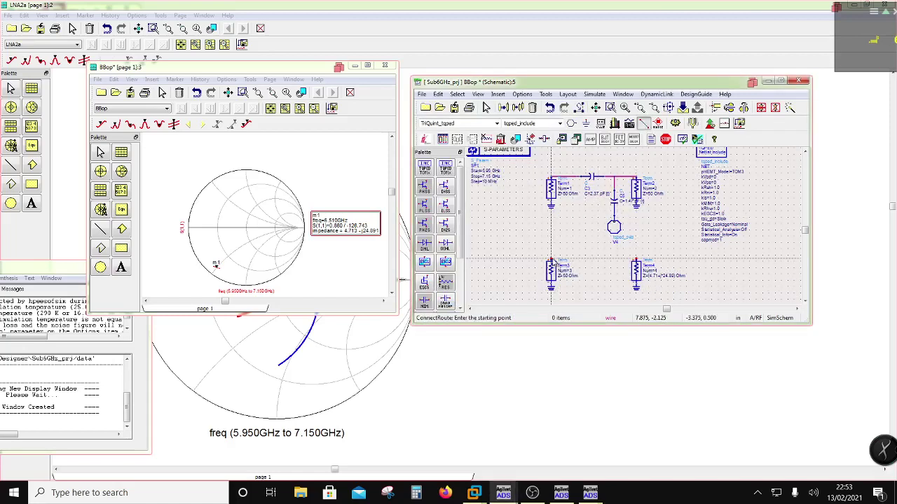
pyautogui.click(551, 259)
pyautogui.click(635, 259)
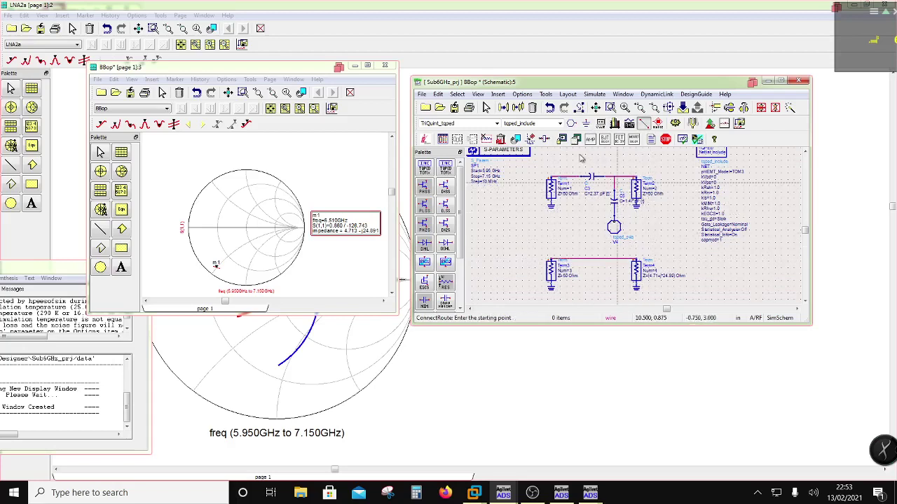
pyautogui.press('Escape')
pyautogui.click(676, 126)
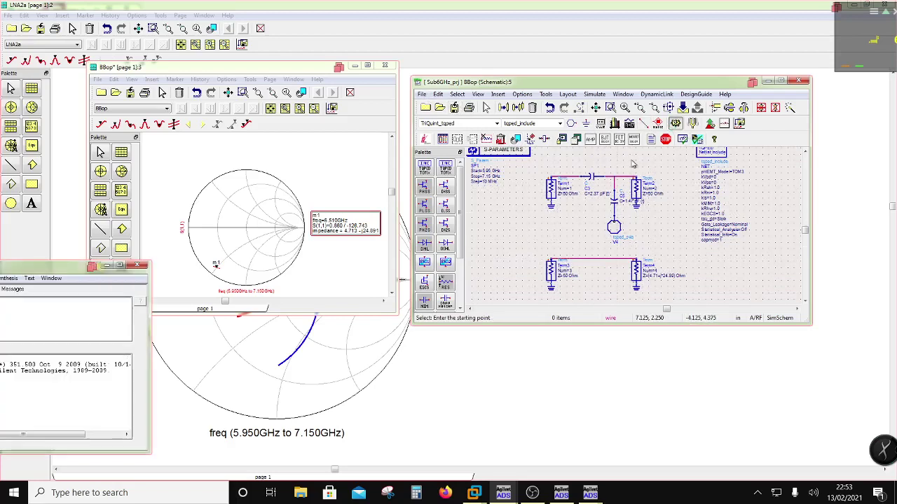
# - Open the trace settings of the S(1,1) Smith chart in the BBop data display
pyautogui.doubleClick(249, 231)
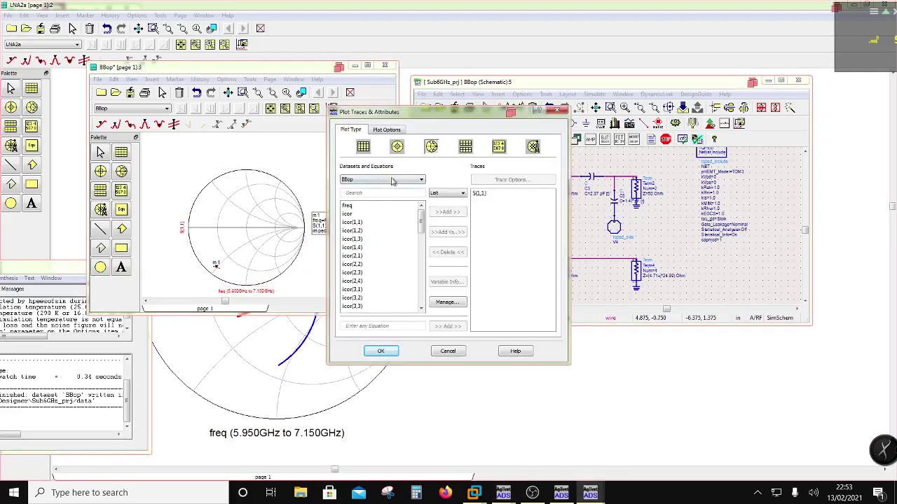
pyautogui.moveTo(420, 217); pyautogui.dragTo(422, 278)
pyautogui.click(364, 257)
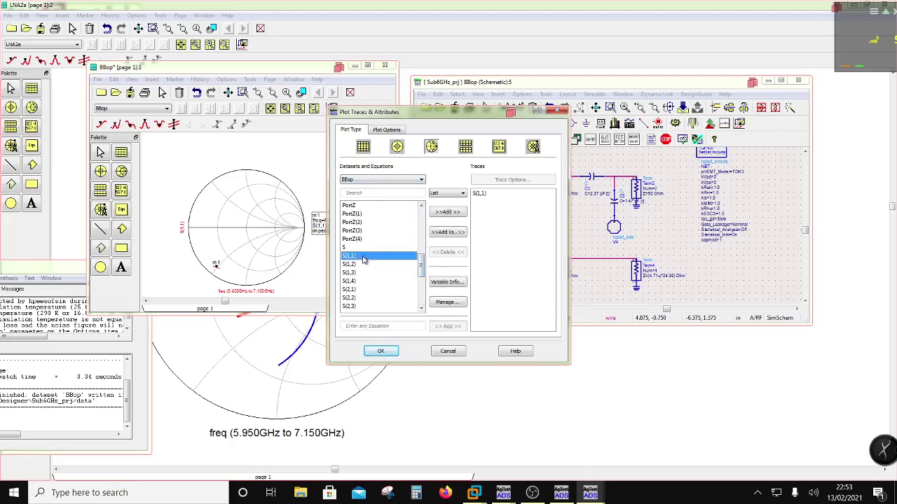
pyautogui.click(443, 213)
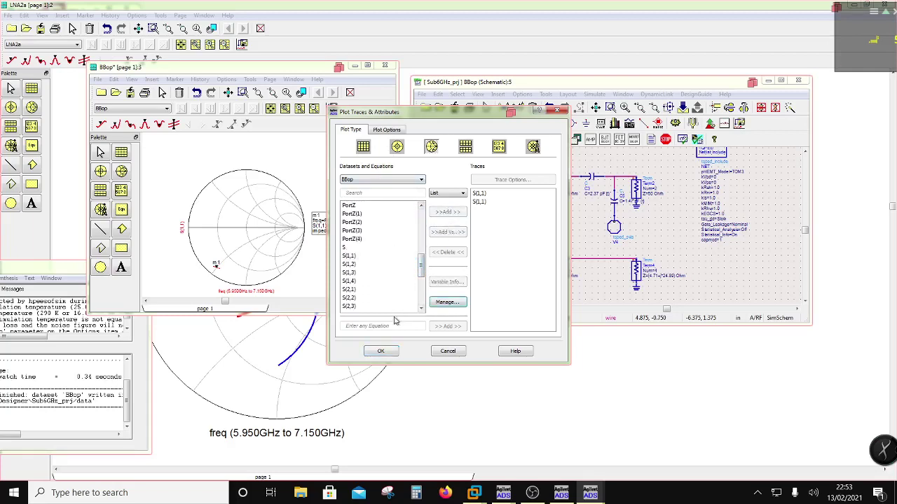
pyautogui.click(479, 202)
pyautogui.click(447, 252)
# - Add the S(3,3) trace from the BBop dataset to the Smith chart
pyautogui.scroll(-2, 357, 298)
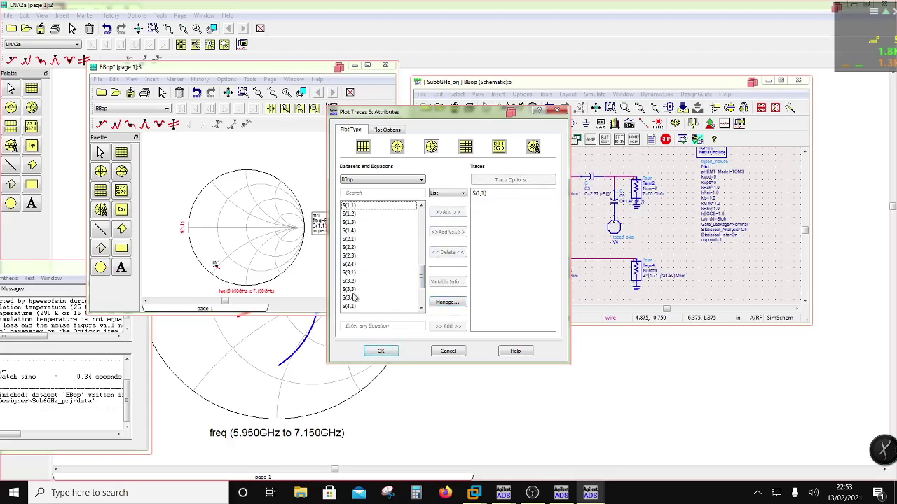
pyautogui.click(351, 289)
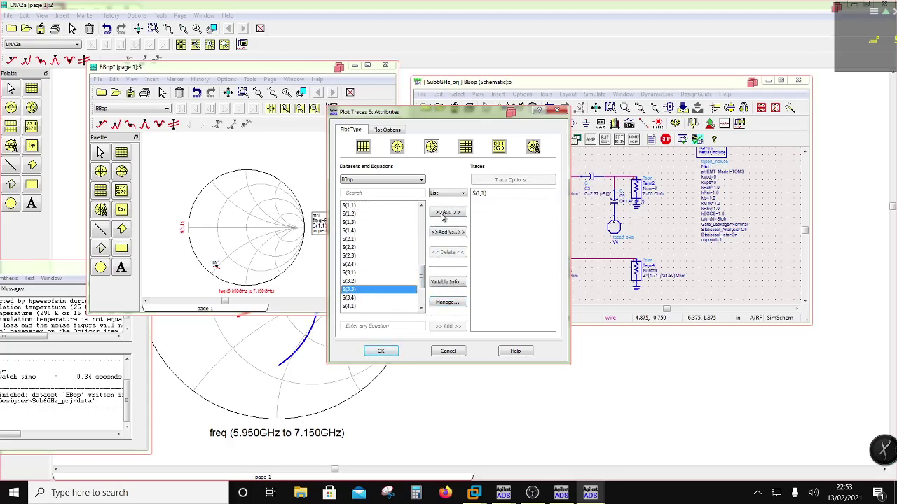
pyautogui.click(444, 213)
pyautogui.click(382, 352)
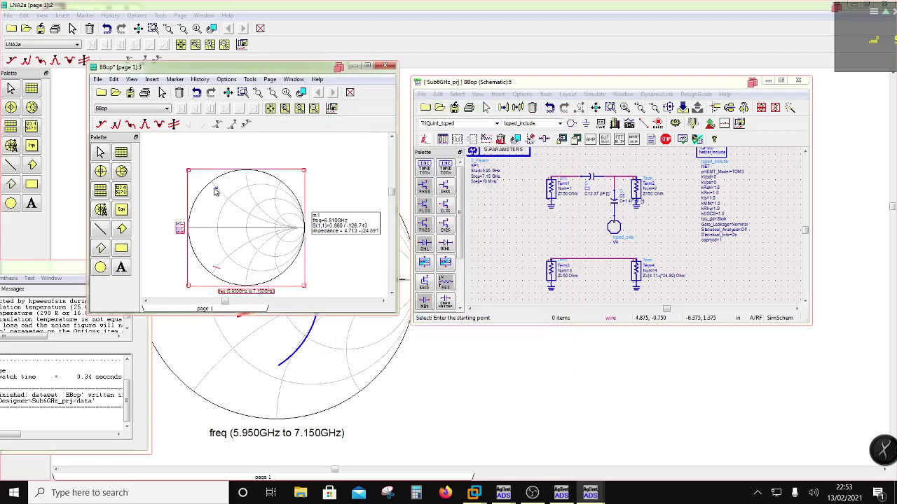
# - Change the Smith chart's coordinate option to show both the impedance and admittance grids
pyautogui.doubleClick(239, 224)
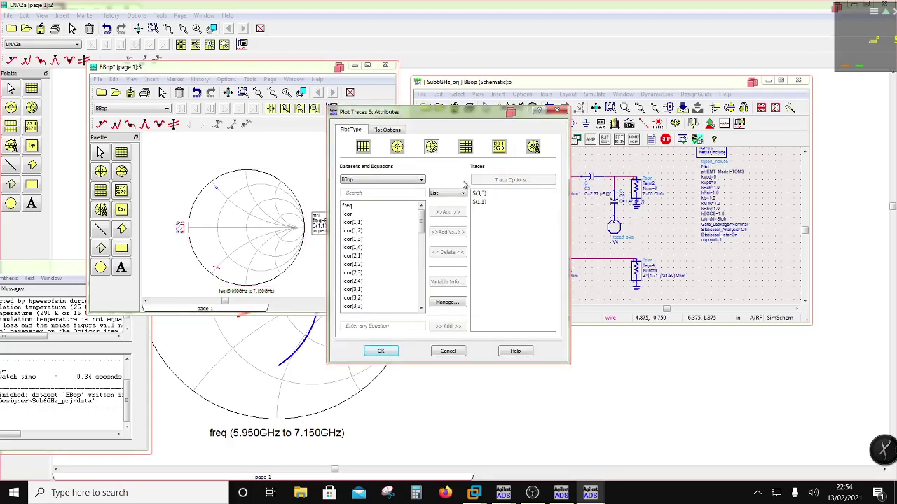
pyautogui.click(394, 130)
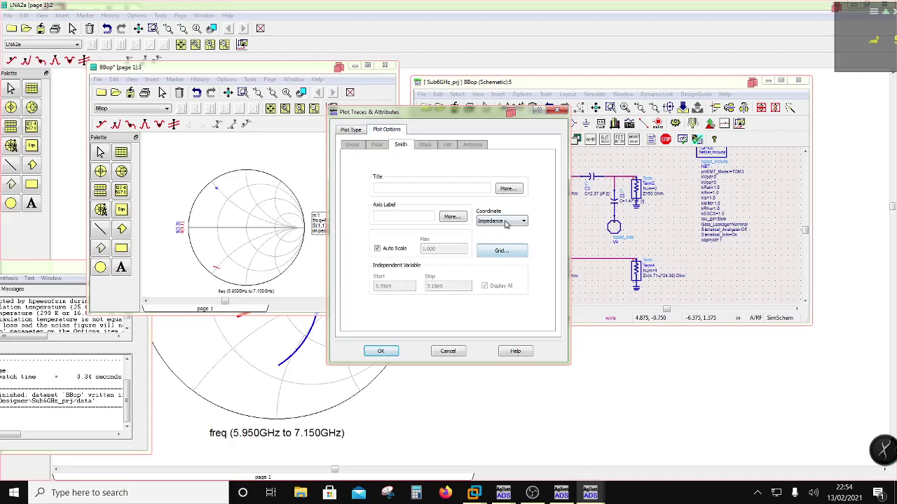
pyautogui.click(506, 223)
pyautogui.click(498, 242)
pyautogui.click(380, 351)
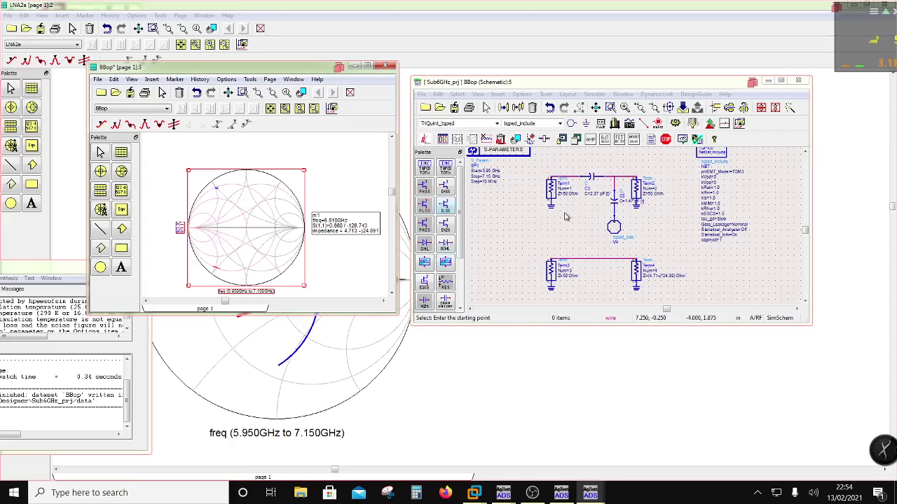
# - Copy the series capacitor C3 from the upper circuit onto the wire between Term3 and Term4
pyautogui.click(592, 176)
pyautogui.click(518, 107)
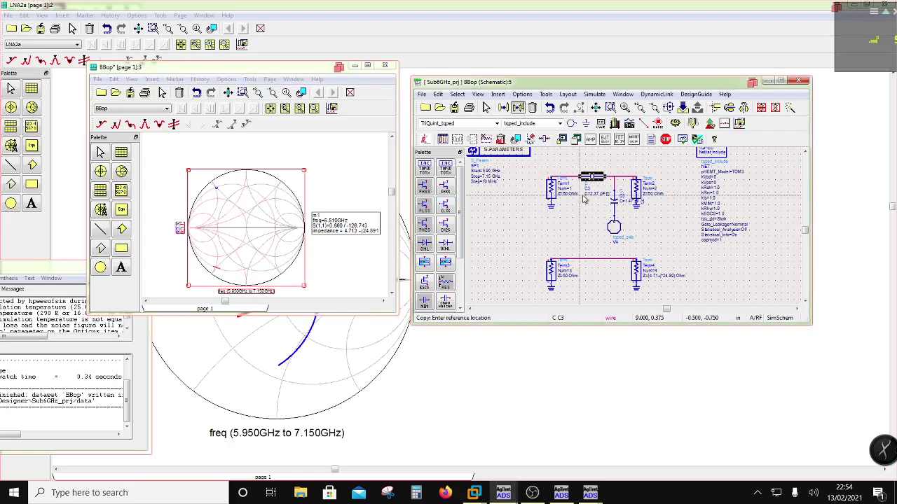
pyautogui.click(591, 264)
pyautogui.press('Escape')
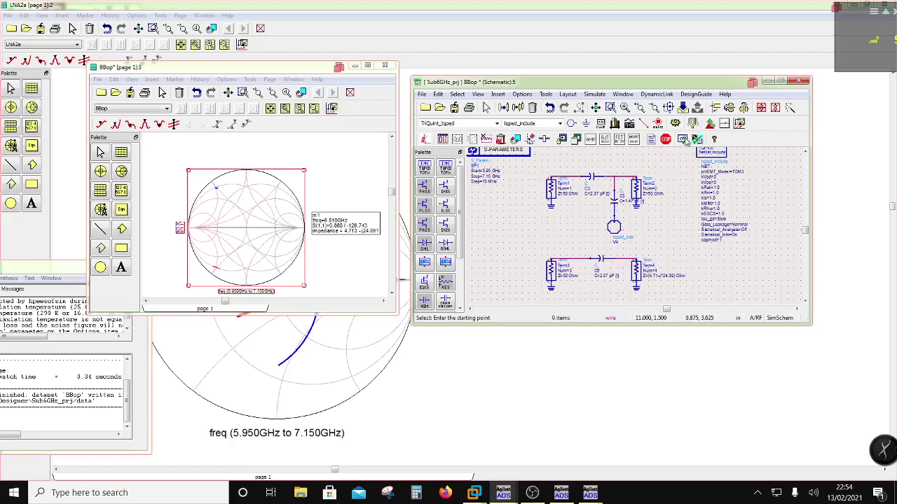
# - Tune capacitor C6 to 1.299 pF with its minimum lowered to 1.2 pF, and update the schematic
pyautogui.click(693, 124)
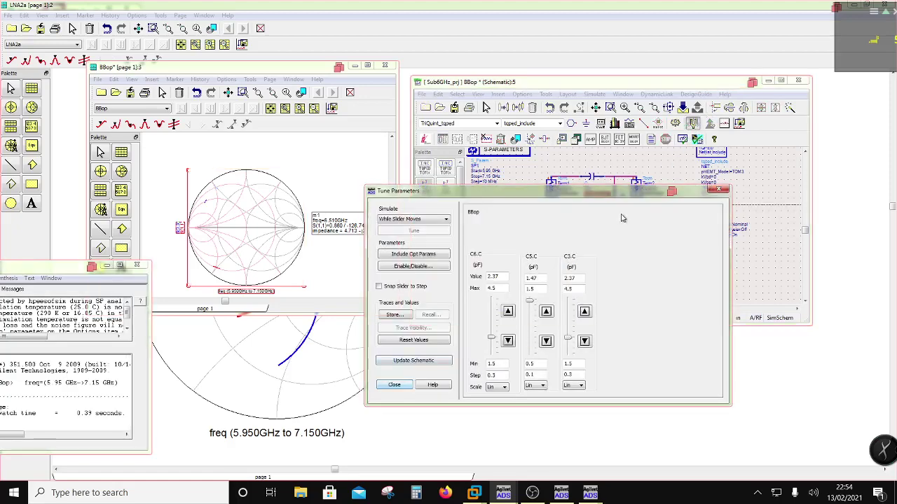
pyautogui.moveTo(595, 193); pyautogui.dragTo(539, 203)
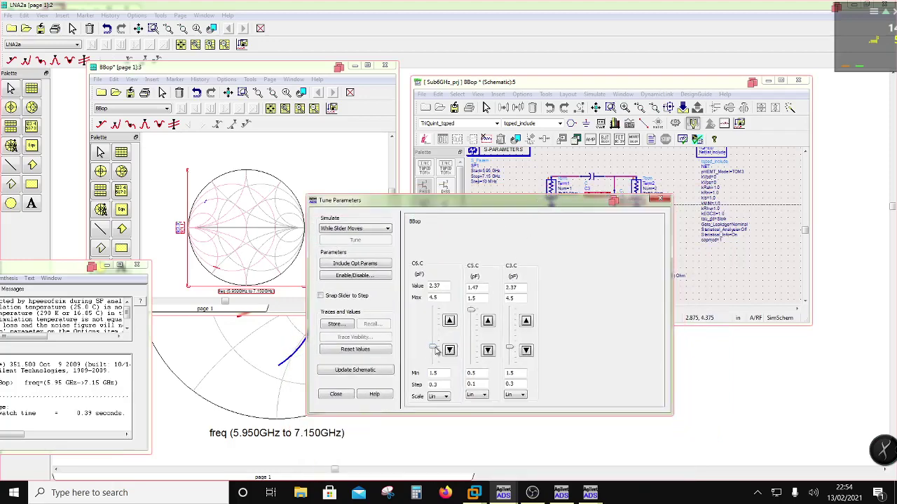
pyautogui.moveTo(435, 351); pyautogui.dragTo(435, 373)
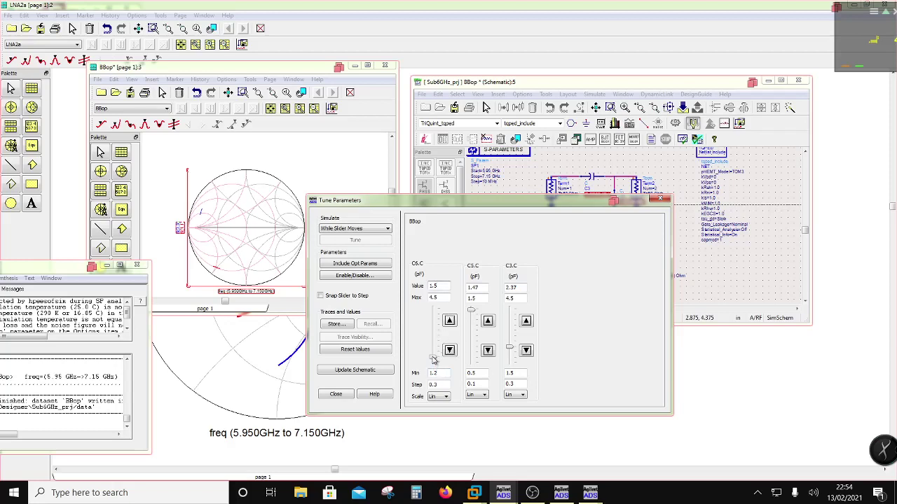
pyautogui.click(433, 360)
pyautogui.click(337, 369)
pyautogui.click(336, 395)
# - Move Term3 and its ground farther from Term4, and copy the upper shunt capacitor with its via onto the lower line
pyautogui.moveTo(531, 222); pyautogui.dragTo(576, 290)
pyautogui.moveTo(554, 253); pyautogui.dragTo(519, 254)
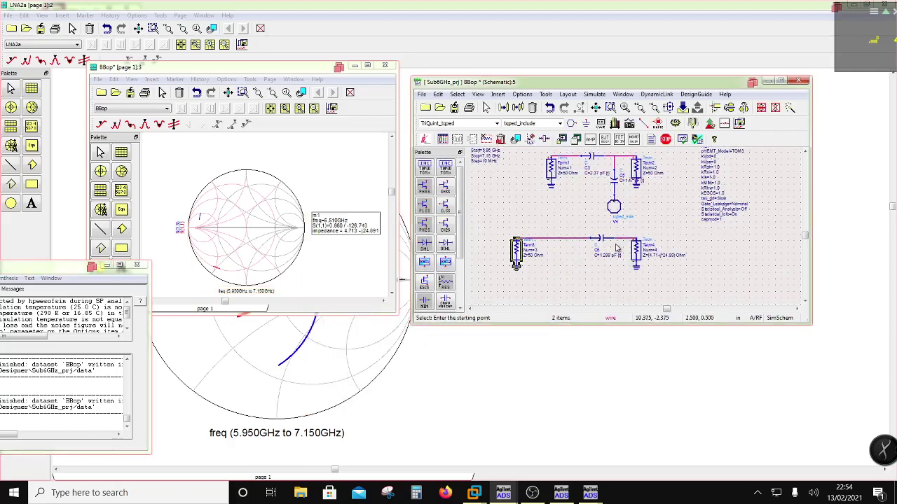
pyautogui.click(615, 207)
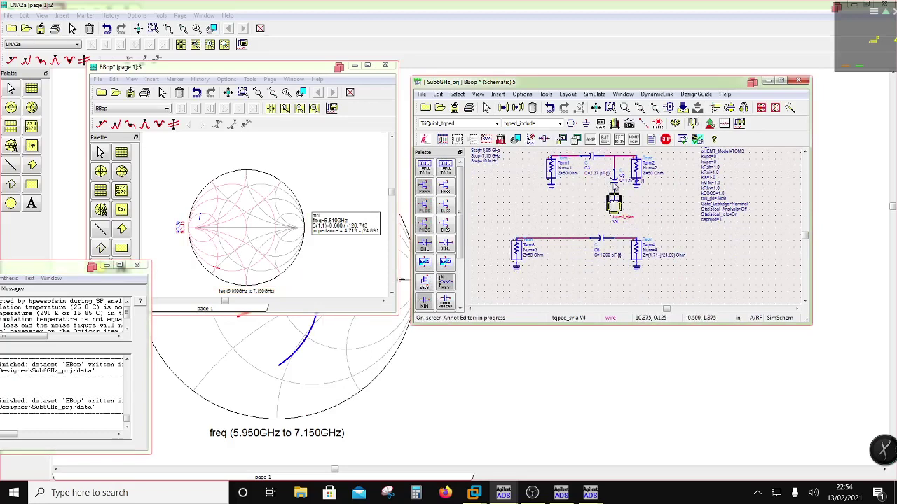
pyautogui.keyDown('ctrl'); pyautogui.click(614, 181); pyautogui.keyUp('ctrl')
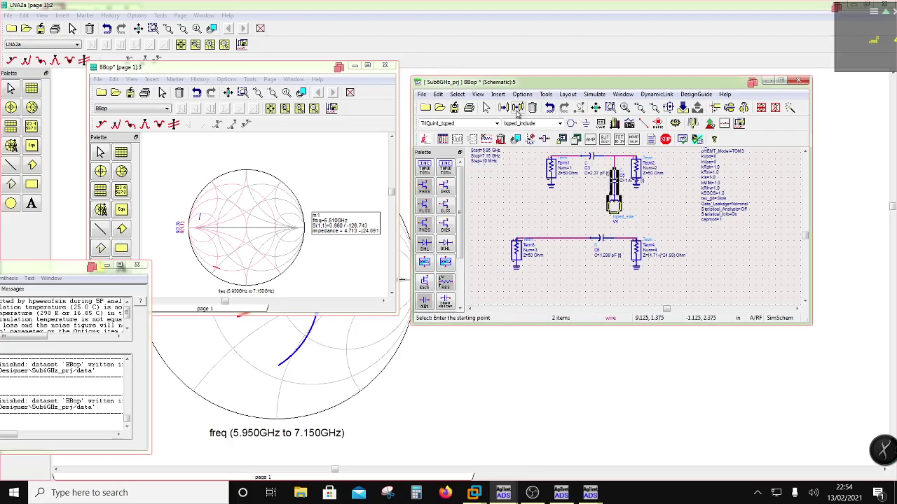
pyautogui.click(517, 109)
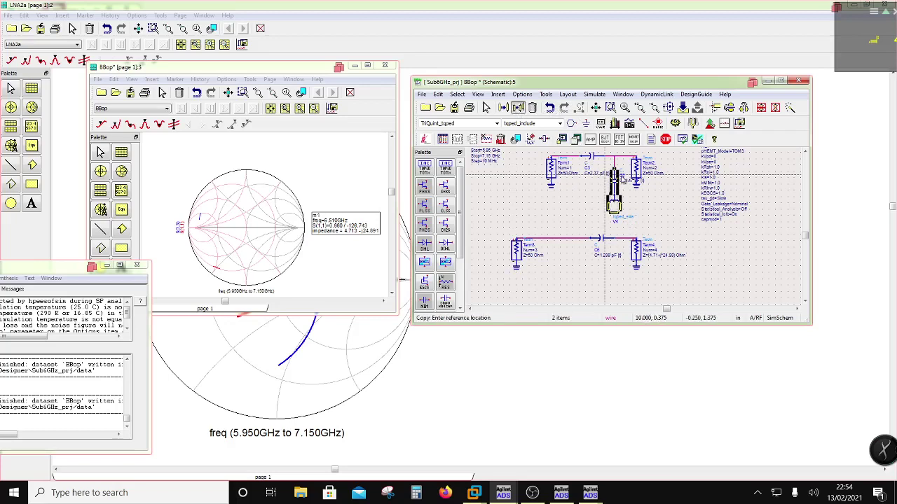
pyautogui.click(565, 259)
pyautogui.click(642, 124)
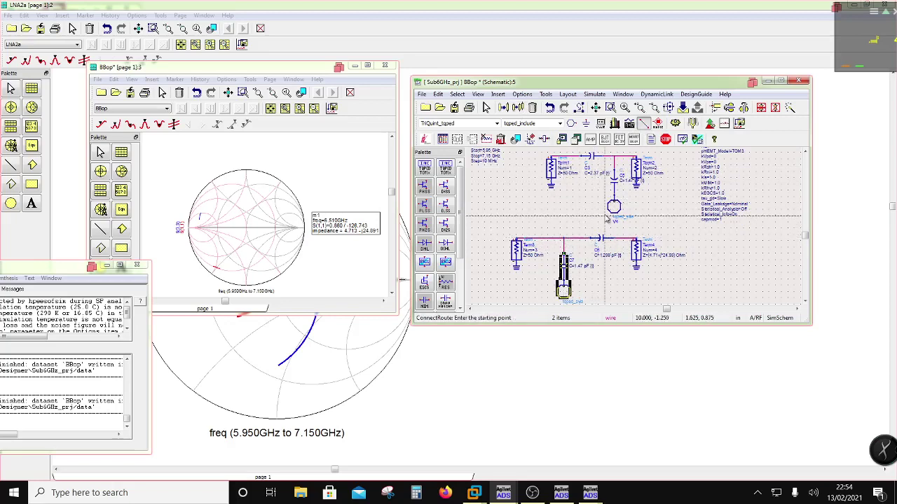
pyautogui.press('Escape')
pyautogui.click(536, 293)
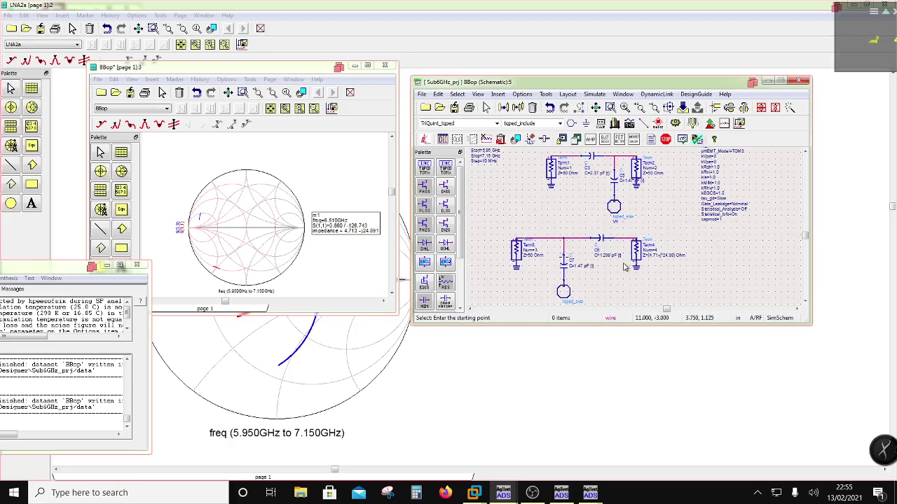
# - Tune C6 to 1.365 pF and C7 to 2 pF with C7's maximum raised to 2, and update the schematic
pyautogui.click(693, 123)
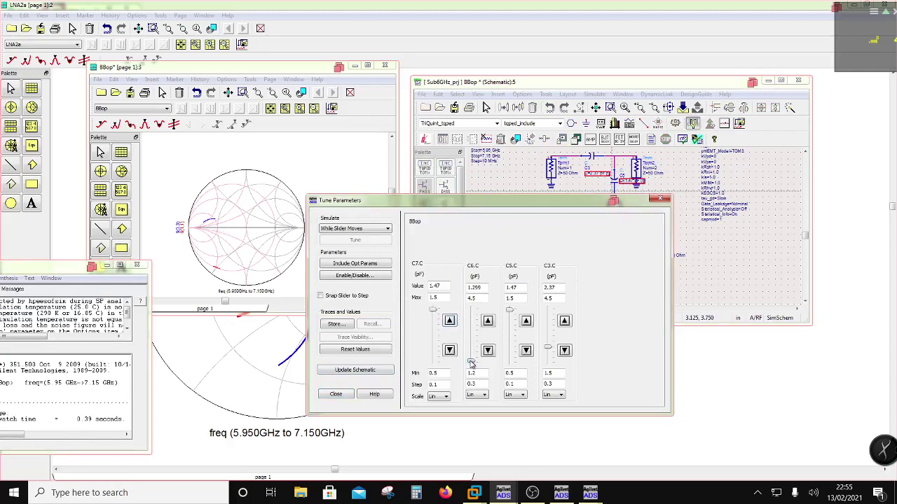
pyautogui.moveTo(472, 363); pyautogui.dragTo(472, 364)
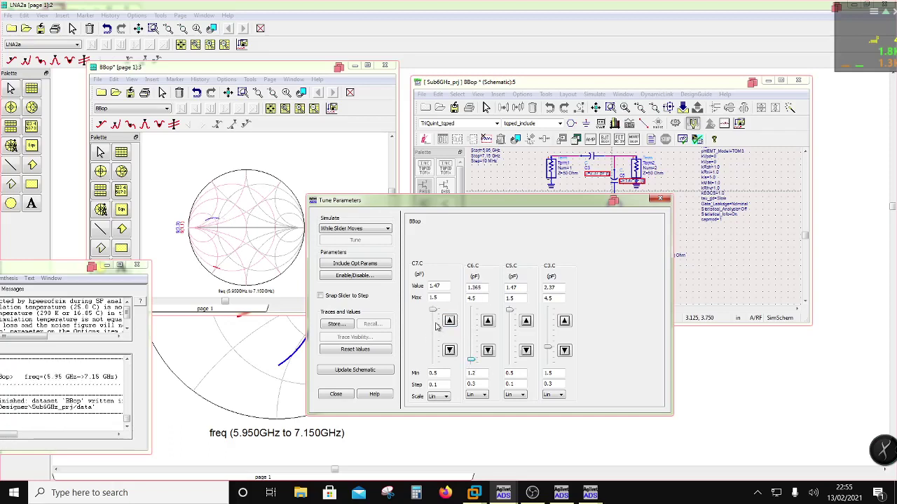
pyautogui.moveTo(434, 312); pyautogui.dragTo(437, 300)
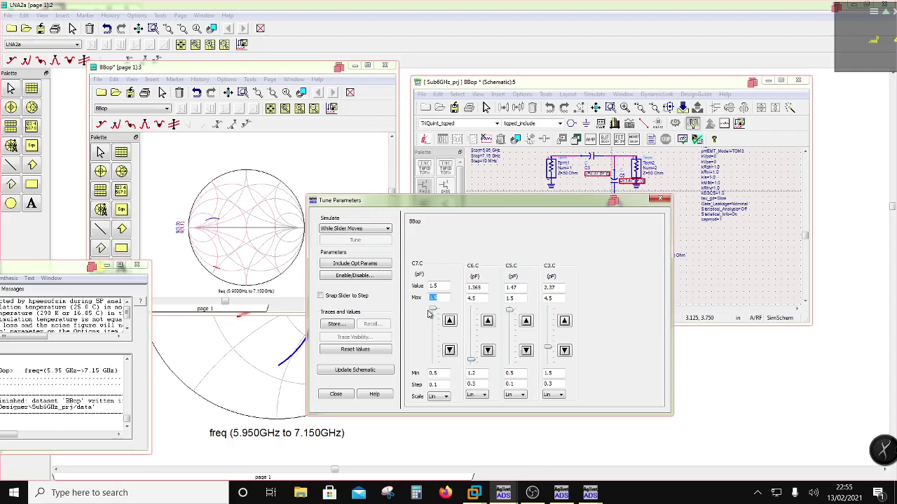
pyautogui.write('2')
pyautogui.click(450, 289)
pyautogui.moveTo(434, 329); pyautogui.dragTo(433, 308)
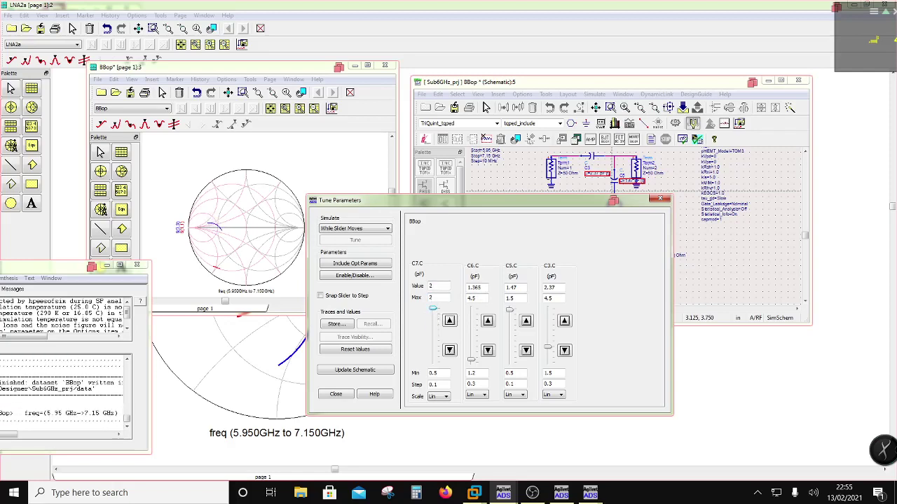
pyautogui.click(355, 370)
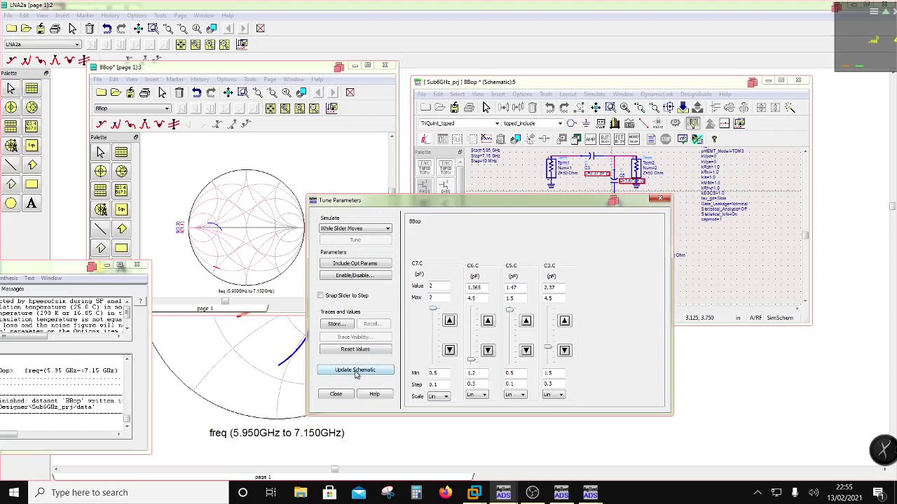
pyautogui.click(343, 394)
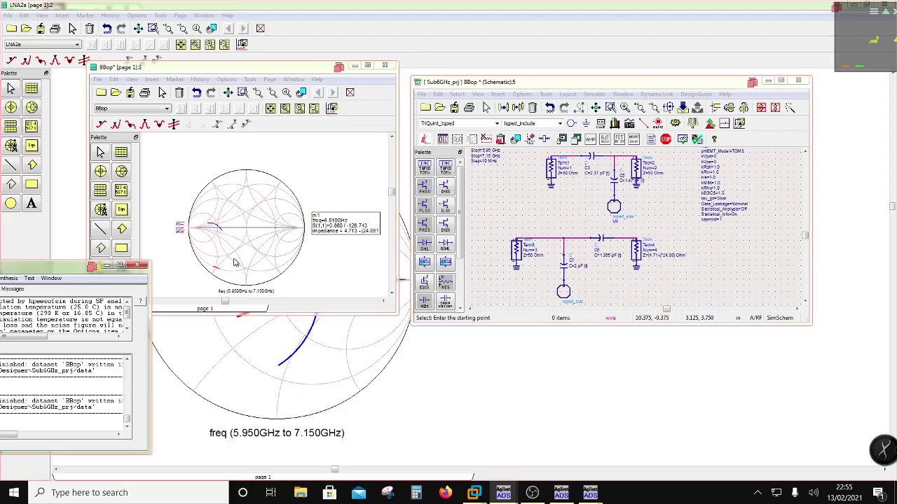
# - Move Term3 farther out, copy series capacitor C6 into the line beside it, and save the schematic
pyautogui.click(503, 258)
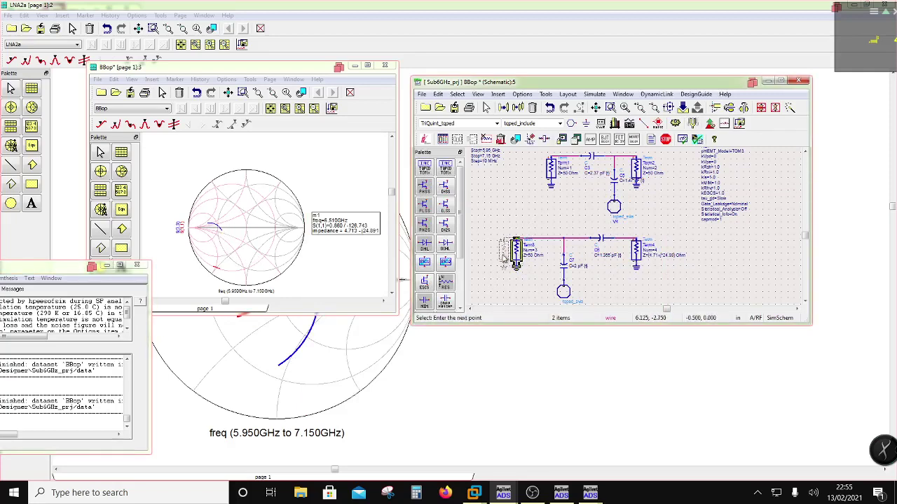
pyautogui.click(498, 256)
pyautogui.click(601, 243)
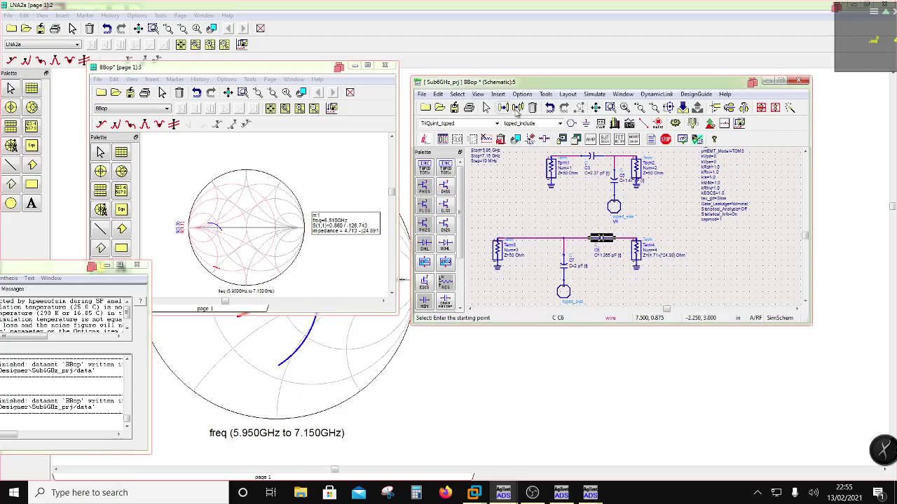
pyautogui.click(518, 107)
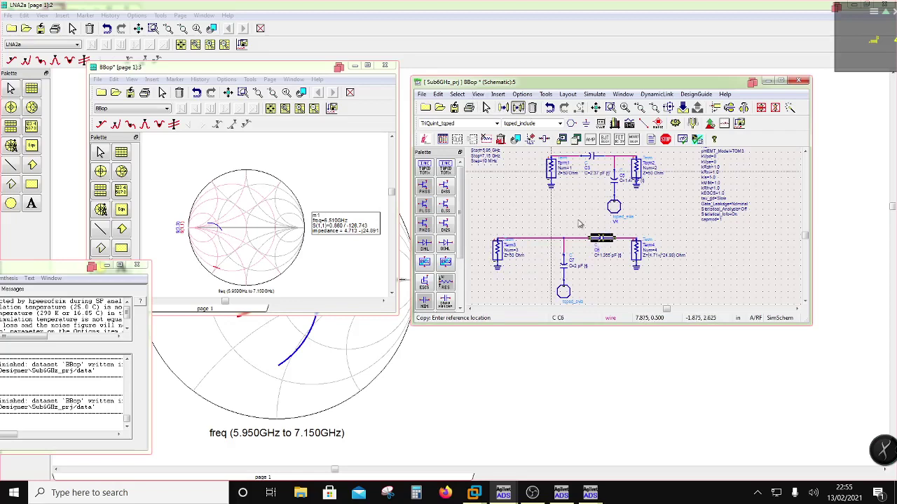
pyautogui.click(534, 238)
pyautogui.press('Escape')
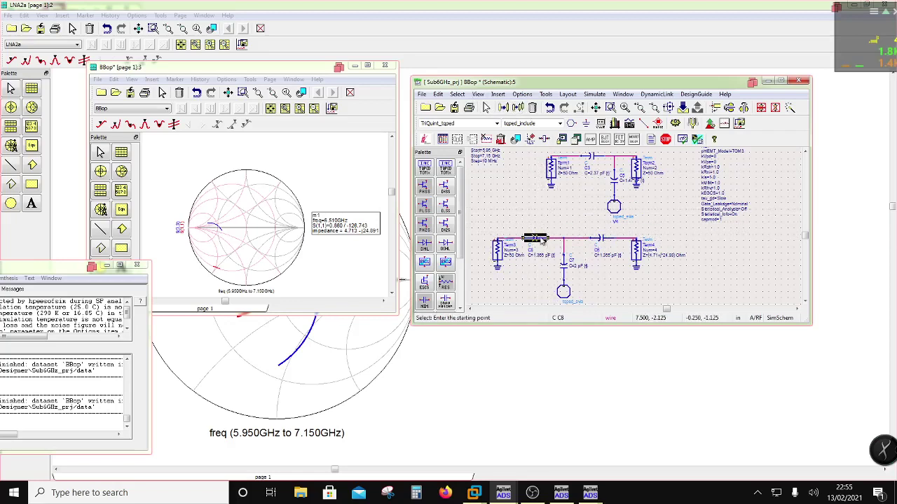
pyautogui.press('Delete')
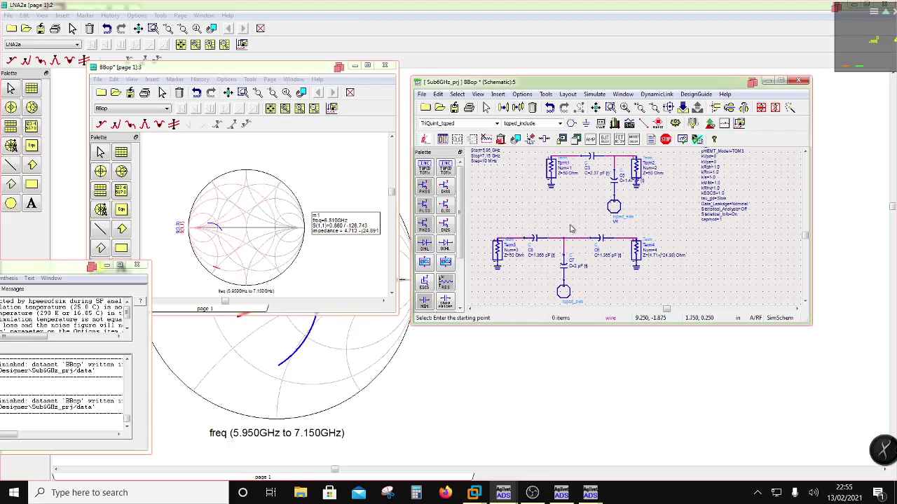
pyautogui.click(454, 107)
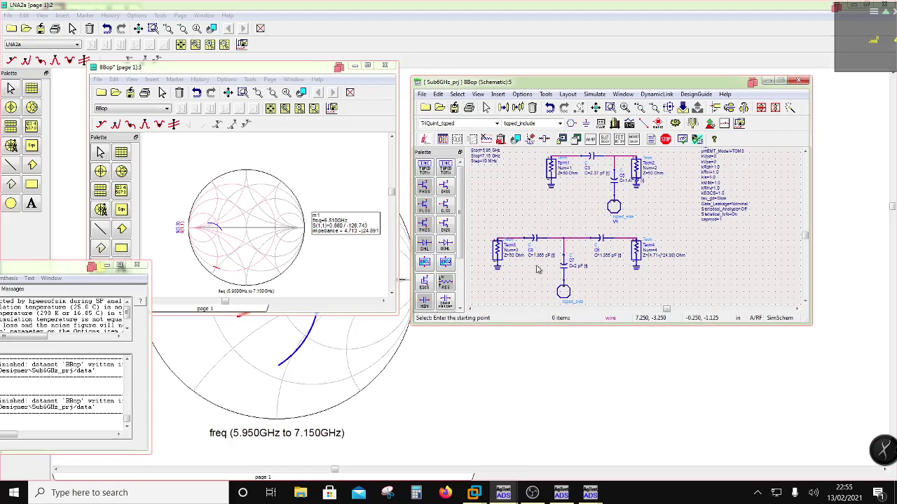
# - Tune C8 to 1.233 pF, C6 to 1.299 pF and C7 to 2.575 pF with C7's maximum raised to 3, and update the schematic
pyautogui.click(692, 123)
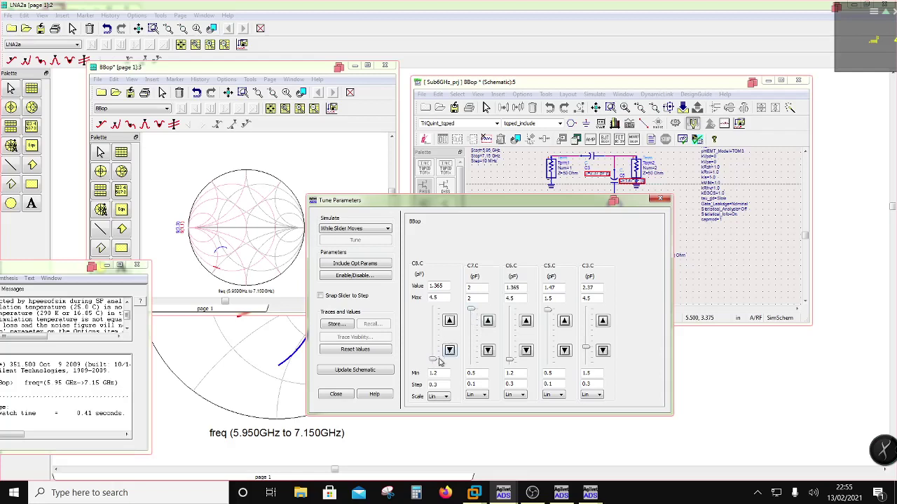
pyautogui.moveTo(435, 361); pyautogui.dragTo(434, 366)
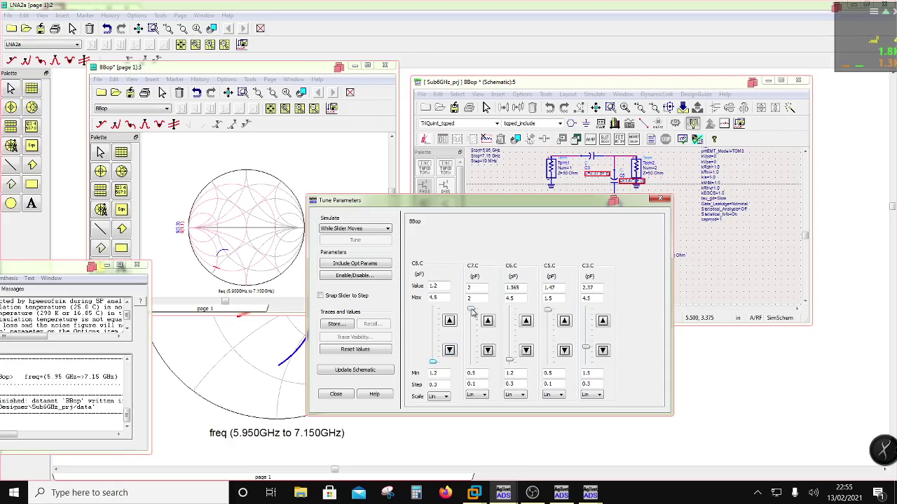
pyautogui.moveTo(473, 313); pyautogui.dragTo(470, 299)
pyautogui.moveTo(512, 363); pyautogui.dragTo(511, 363)
pyautogui.click(475, 314)
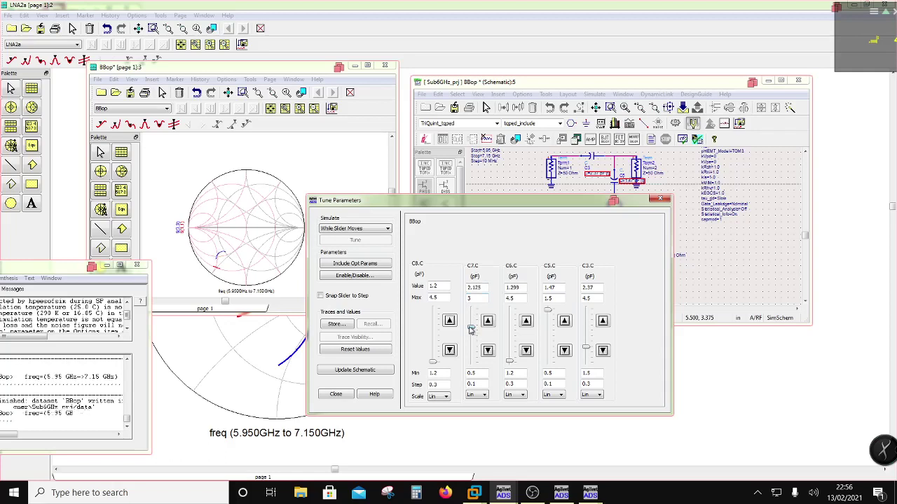
pyautogui.moveTo(472, 334); pyautogui.dragTo(467, 321)
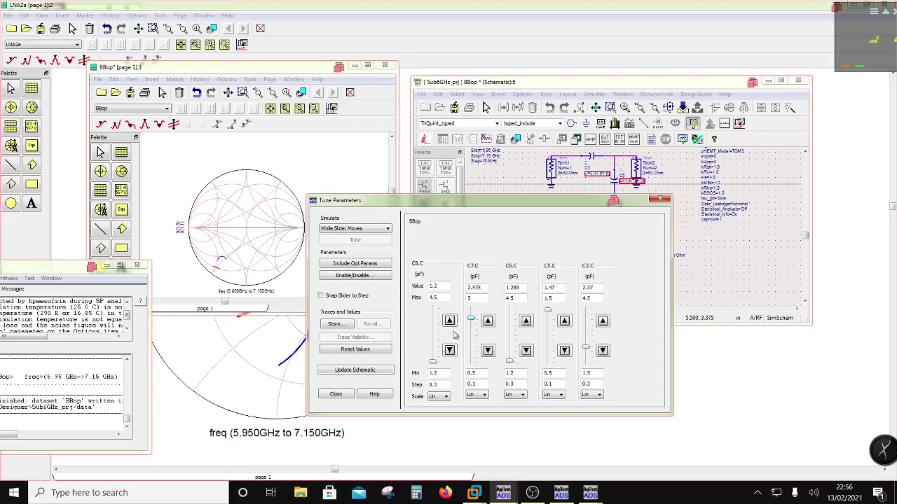
pyautogui.moveTo(434, 363); pyautogui.dragTo(440, 363)
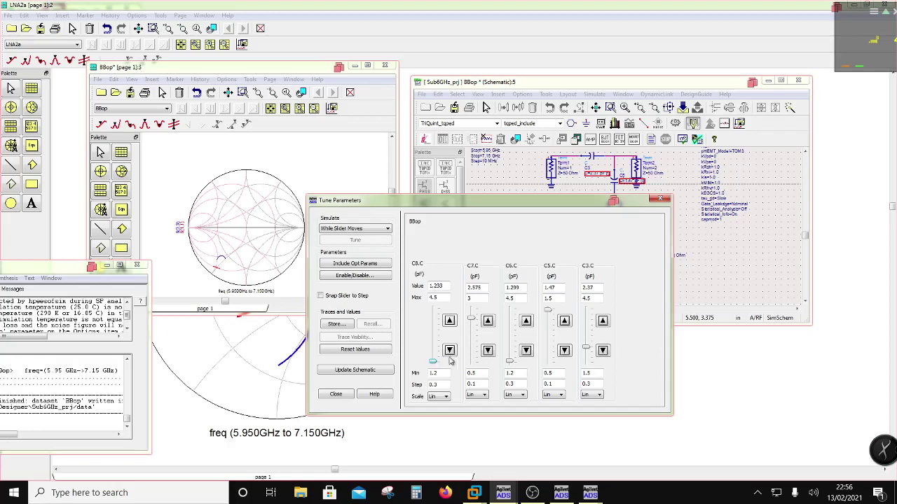
pyautogui.click(354, 371)
pyautogui.click(343, 394)
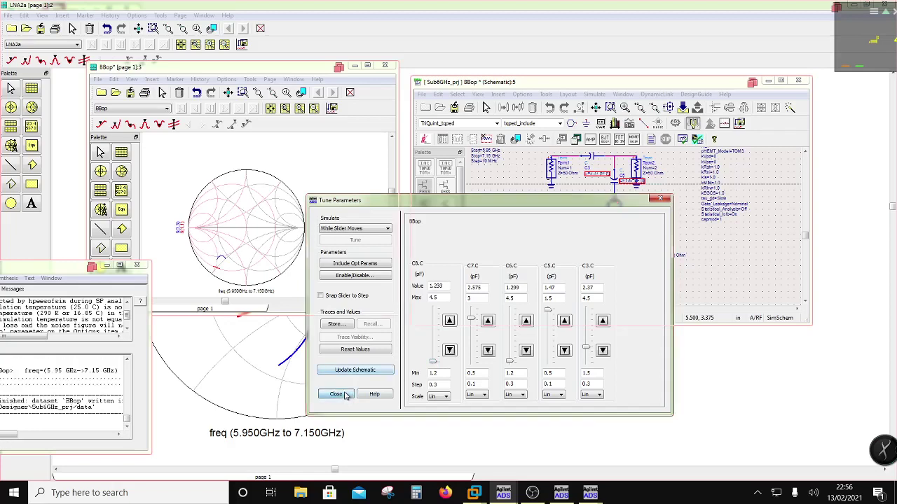
# - Move Term3 and its ground farther out along the lower line to make room for another component
pyautogui.click(489, 246)
pyautogui.moveTo(487, 223); pyautogui.dragTo(502, 267)
pyautogui.click(565, 240)
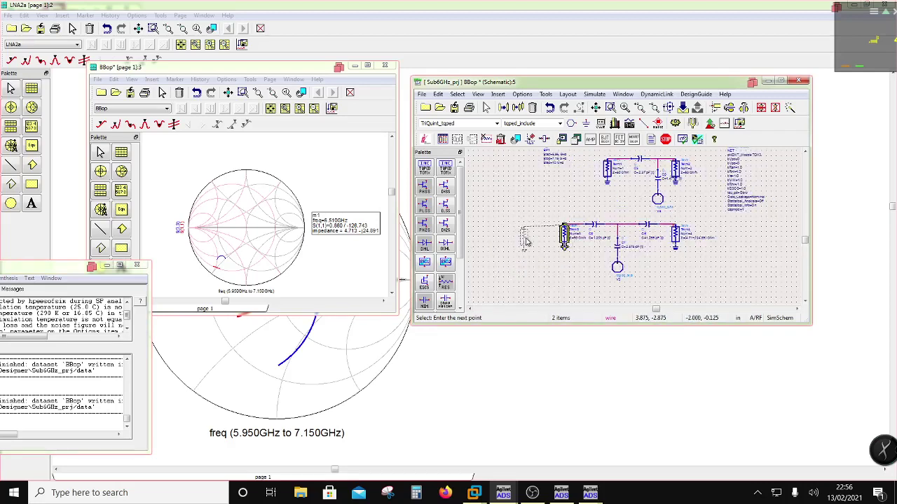
pyautogui.click(525, 238)
pyautogui.click(547, 262)
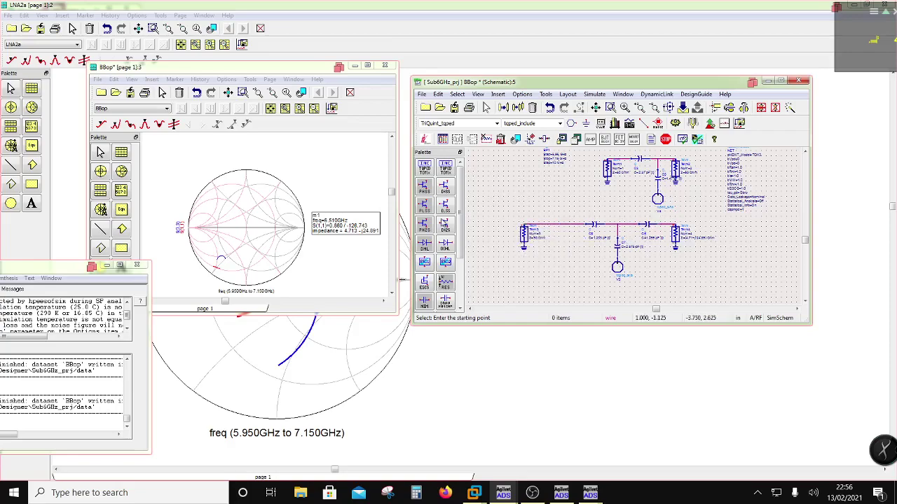
# - Copy inductor L2 from the LNA2a schematic into BBop, hanging from the lower line between Term3 and C6
pyautogui.moveTo(498, 84); pyautogui.dragTo(471, 143)
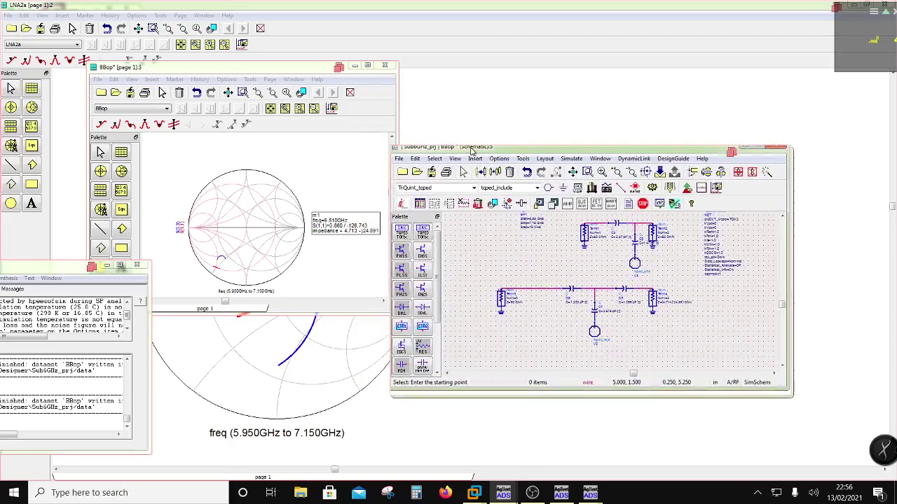
pyautogui.click(503, 492)
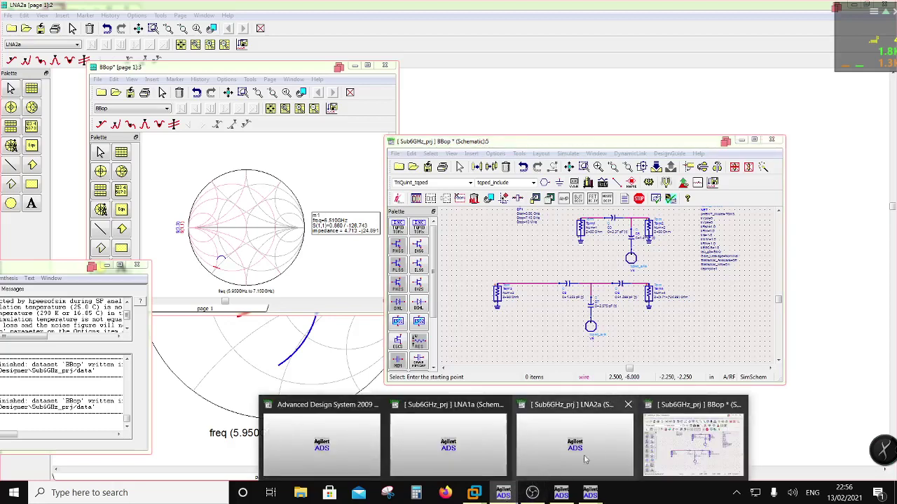
pyautogui.click(593, 450)
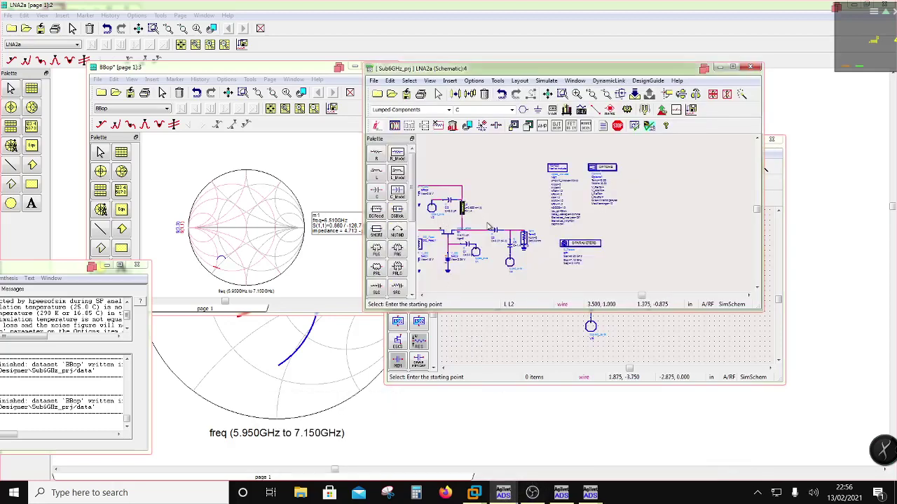
pyautogui.click(522, 351)
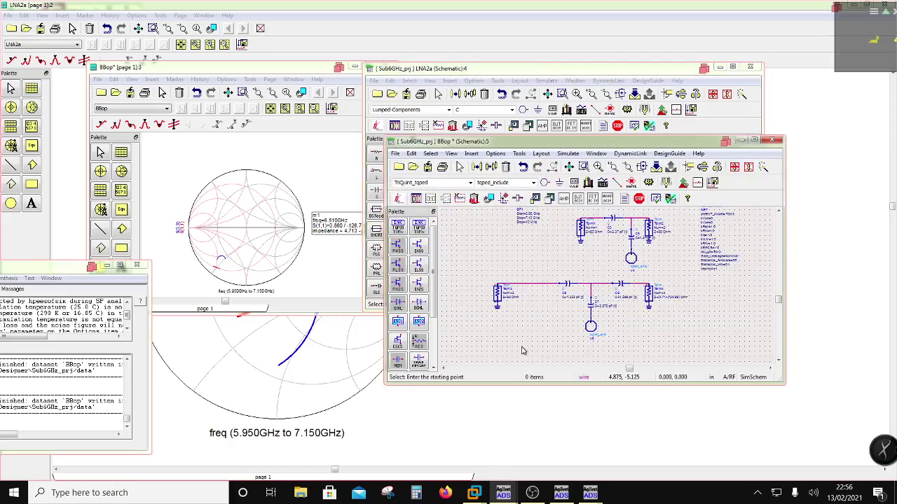
pyautogui.hotkey('ctrl', 'v')
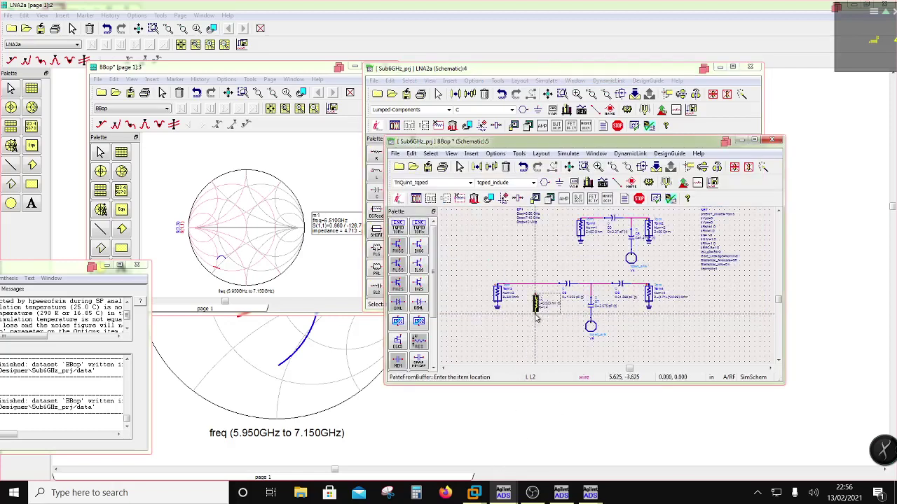
pyautogui.click(537, 317)
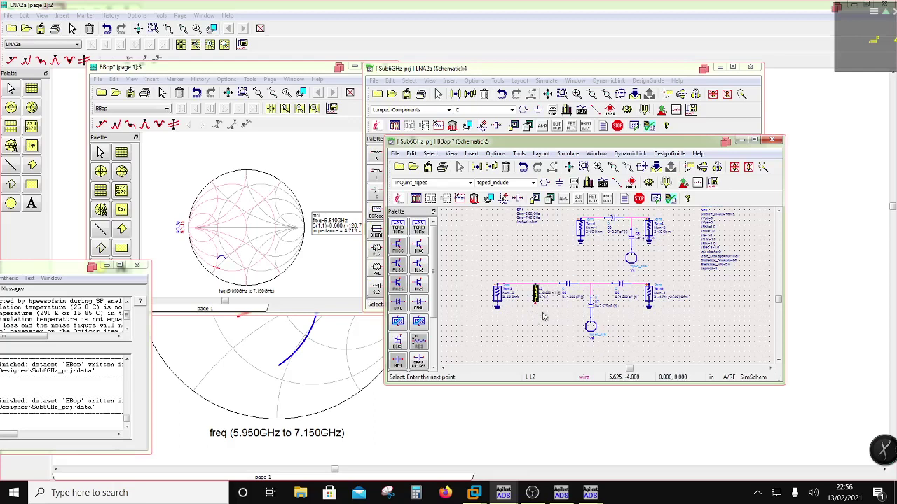
# - Wire the free end of inductor L2 to the via below capacitor C7
pyautogui.click(616, 182)
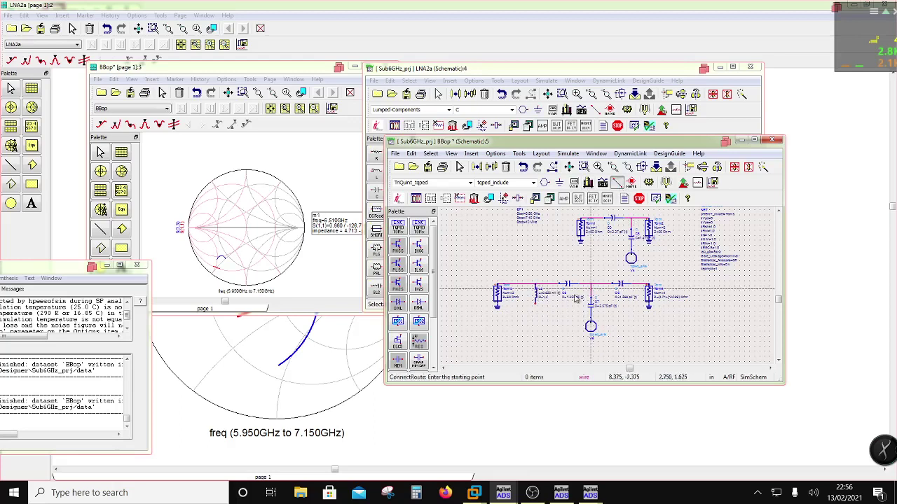
pyautogui.click(536, 302)
pyautogui.click(591, 325)
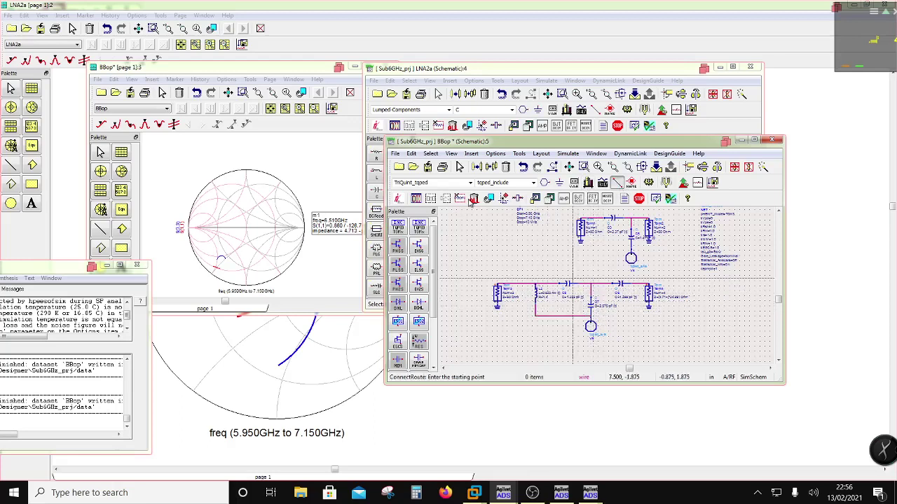
# - Try tuning L2 to 0.692 nH and C3 to 2.4 pF, and close tuning without updating the schematic
pyautogui.click(665, 182)
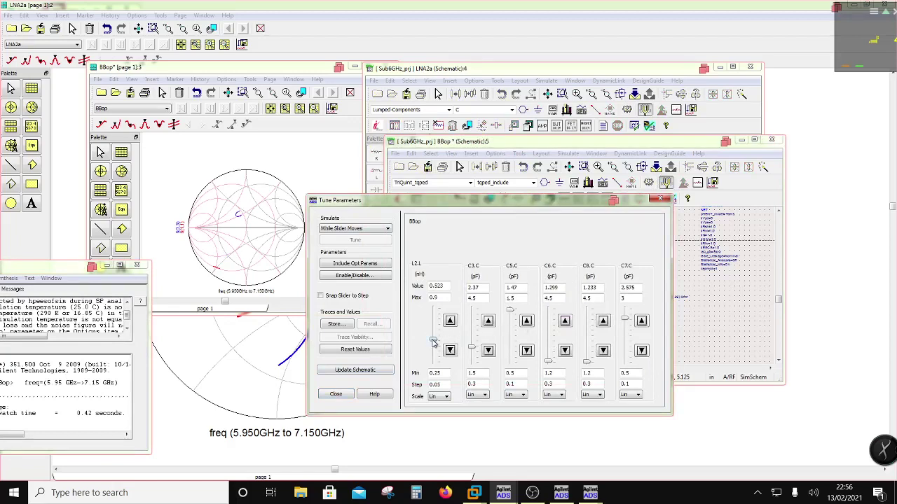
pyautogui.moveTo(433, 342); pyautogui.dragTo(429, 329)
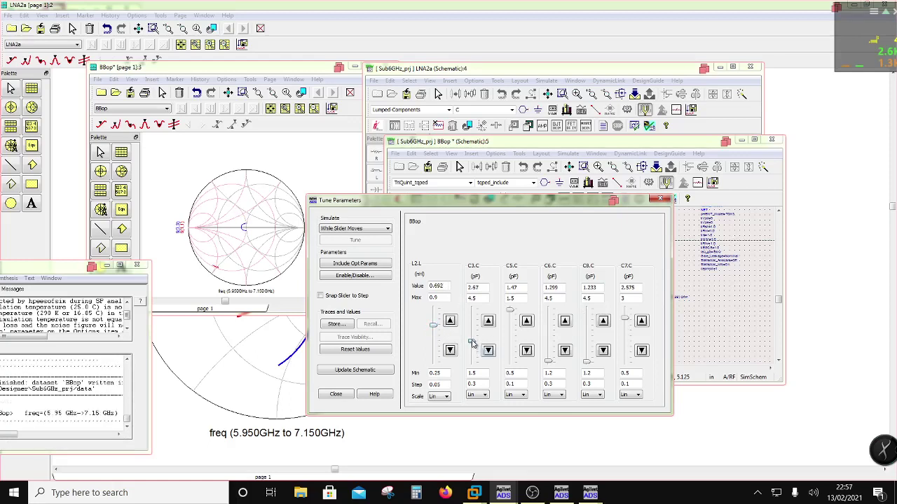
pyautogui.moveTo(474, 349); pyautogui.dragTo(474, 349)
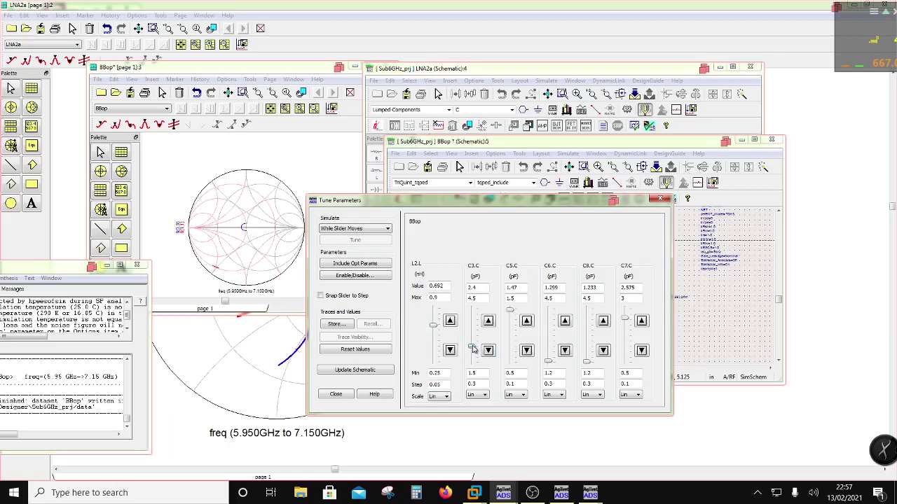
pyautogui.click(337, 394)
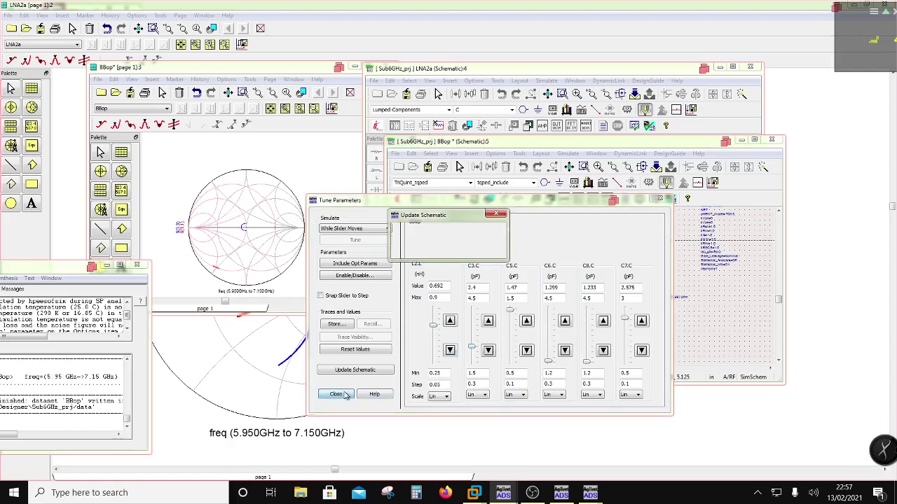
pyautogui.click(453, 250)
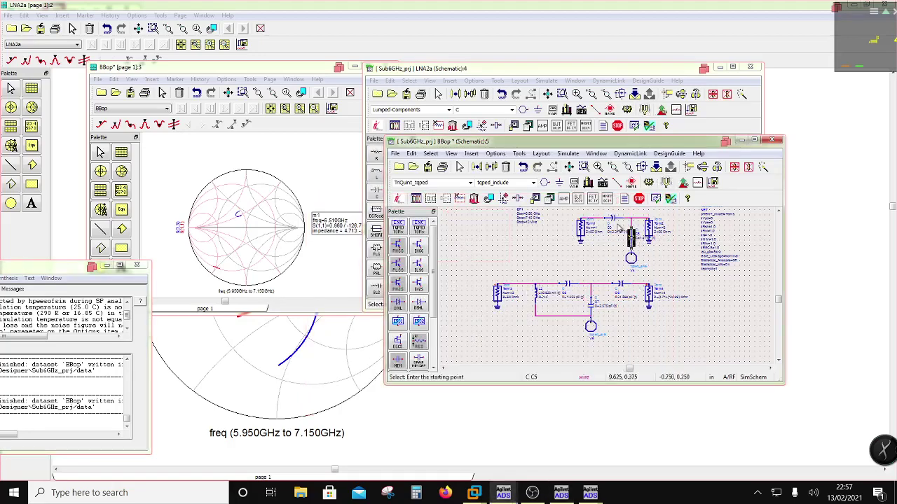
pyautogui.scroll(2, 636, 238)
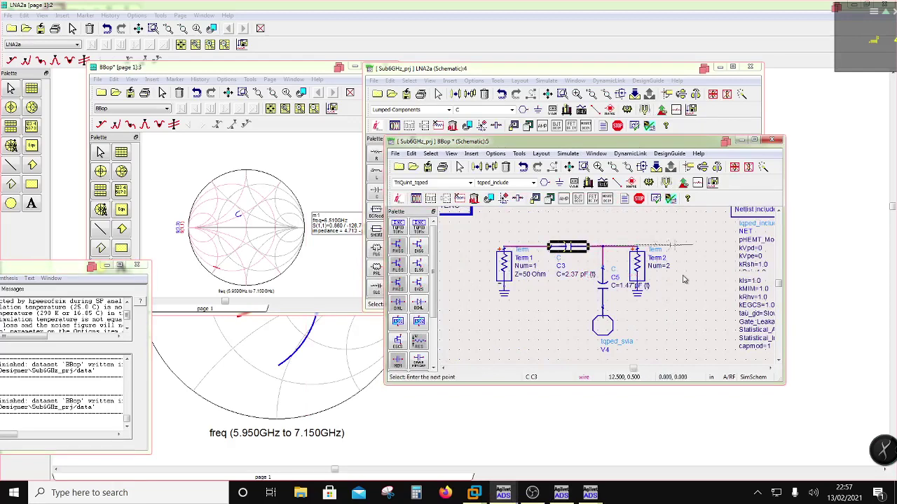
pyautogui.moveTo(550, 246); pyautogui.dragTo(653, 247)
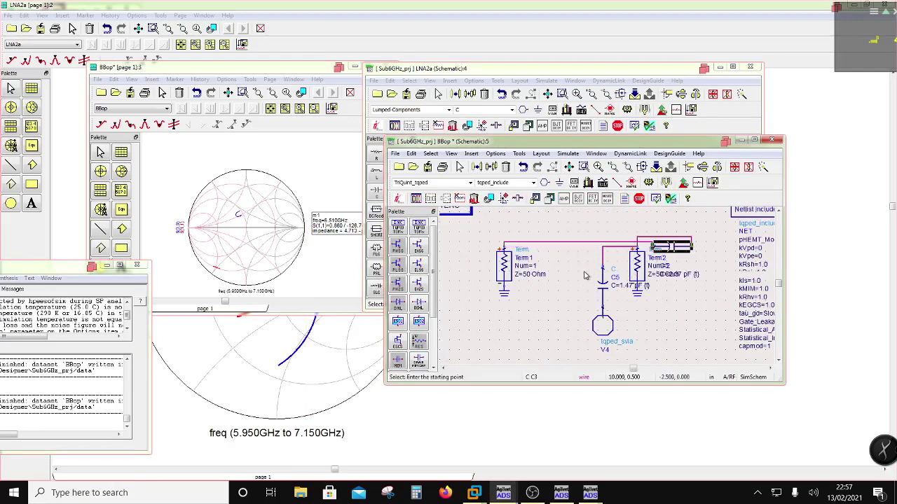
pyautogui.click(524, 167)
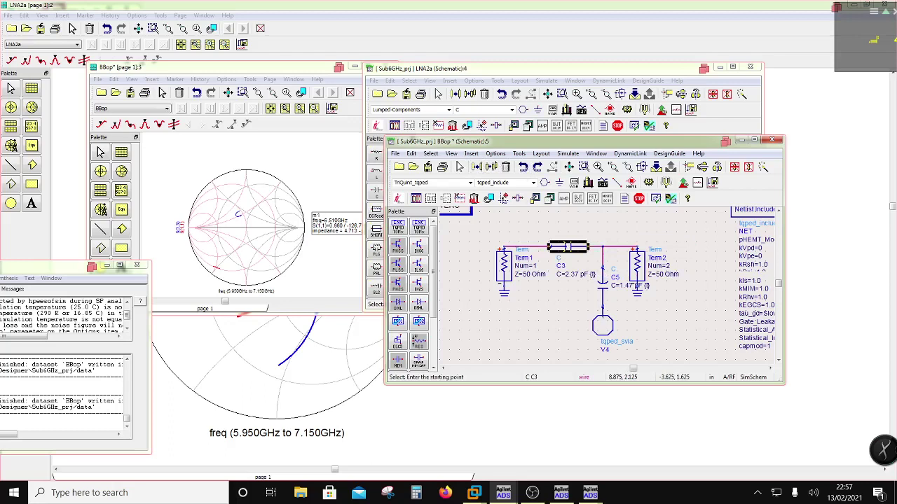
# - Remove the tuning range from upper series capacitor C3, keeping it fixed at 2.37 pF
pyautogui.click(588, 275)
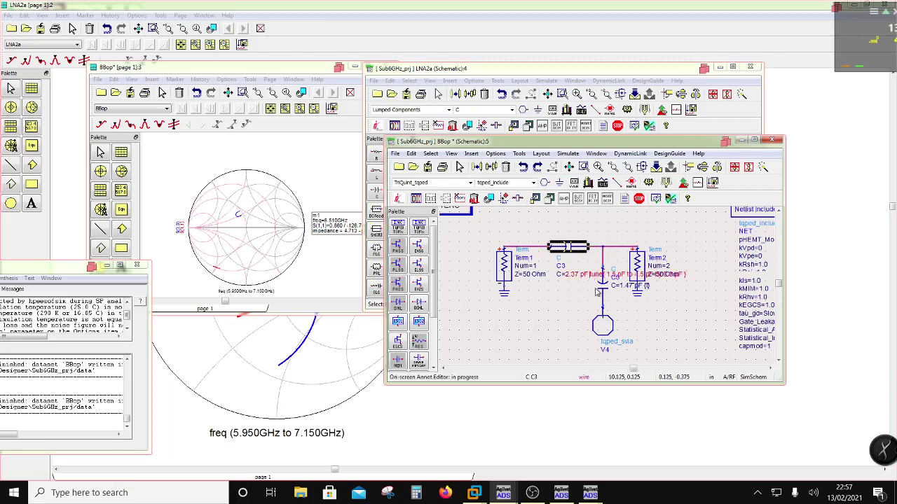
pyautogui.press('Delete')
pyautogui.press('Delete')
pyautogui.press('Delete')
pyautogui.press('Delete')
pyautogui.press('Delete')
pyautogui.press('Delete')
pyautogui.press('Delete')
pyautogui.press('Delete')
pyautogui.press('Delete')
pyautogui.press('Delete')
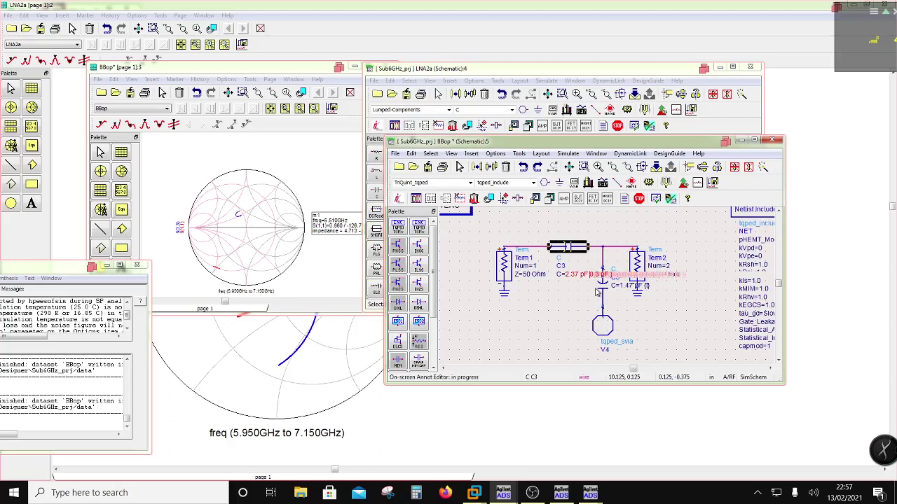
pyautogui.click(564, 310)
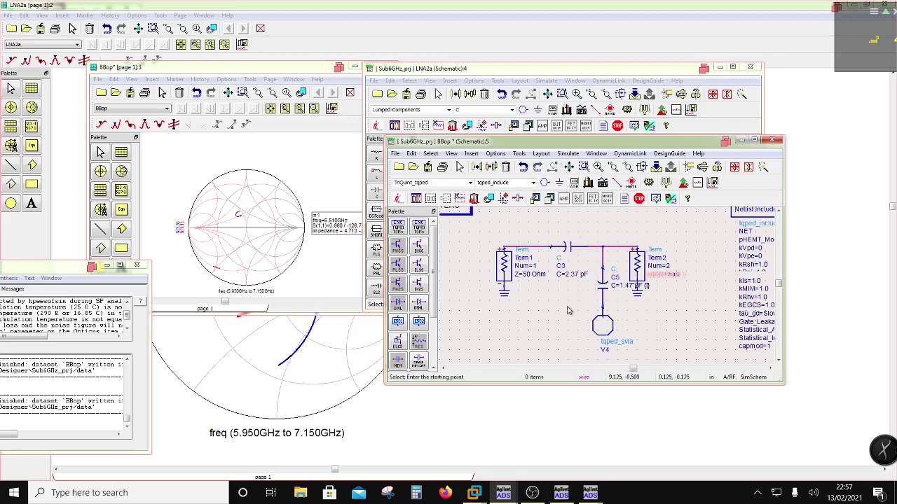
# - Remove the tuning range from upper shunt capacitor C5, keeping it fixed at 1.47 pF, and simulate the schematic
pyautogui.click(626, 292)
pyautogui.click(626, 292)
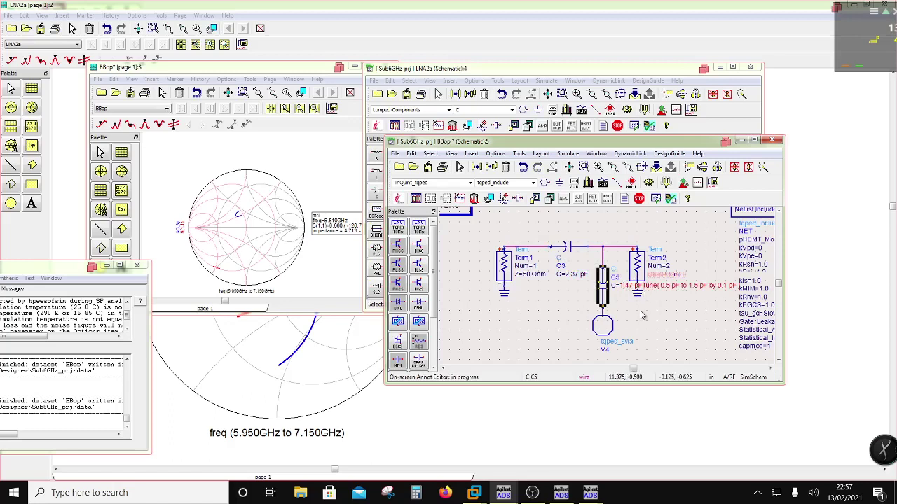
pyautogui.press('Delete')
pyautogui.press('Delete')
pyautogui.press('Delete')
pyautogui.press('Delete')
pyautogui.press('Delete')
pyautogui.press('Delete')
pyautogui.press('Delete')
pyautogui.press('Delete')
pyautogui.press('Delete')
pyautogui.press('Delete')
pyautogui.press('Delete')
pyautogui.press('Delete')
pyautogui.press('Delete')
pyautogui.press('Delete')
pyautogui.press('Delete')
pyautogui.press('Delete')
pyautogui.press('Delete')
pyautogui.press('Delete')
pyautogui.press('Delete')
pyautogui.press('Delete')
pyautogui.press('Delete')
pyautogui.press('Delete')
pyautogui.press('Delete')
pyautogui.press('Delete')
pyautogui.press('Delete')
pyautogui.press('Delete')
pyautogui.press('Delete')
pyautogui.press('Delete')
pyautogui.press('Delete')
pyautogui.press('Delete')
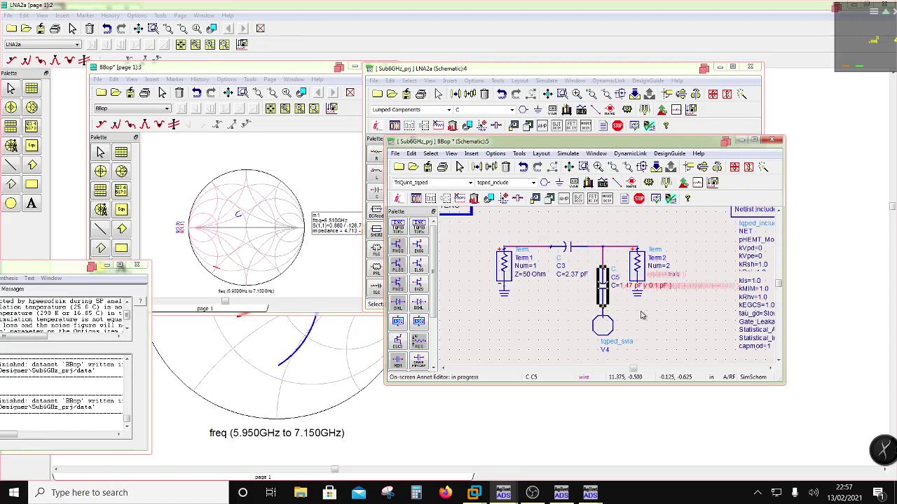
pyautogui.click(538, 329)
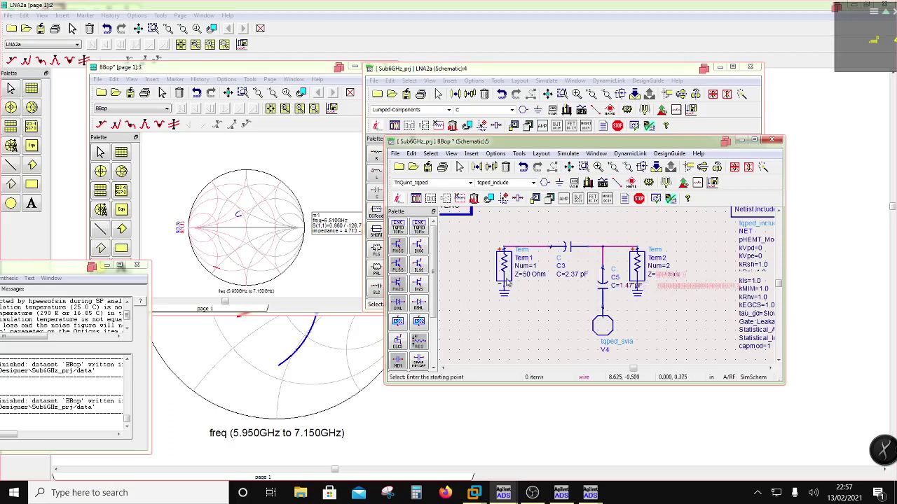
pyautogui.click(648, 183)
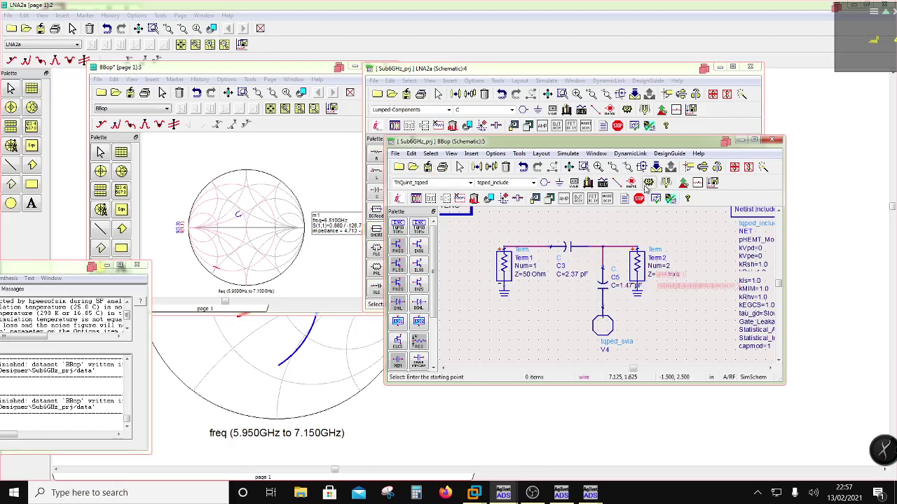
pyautogui.click(358, 308)
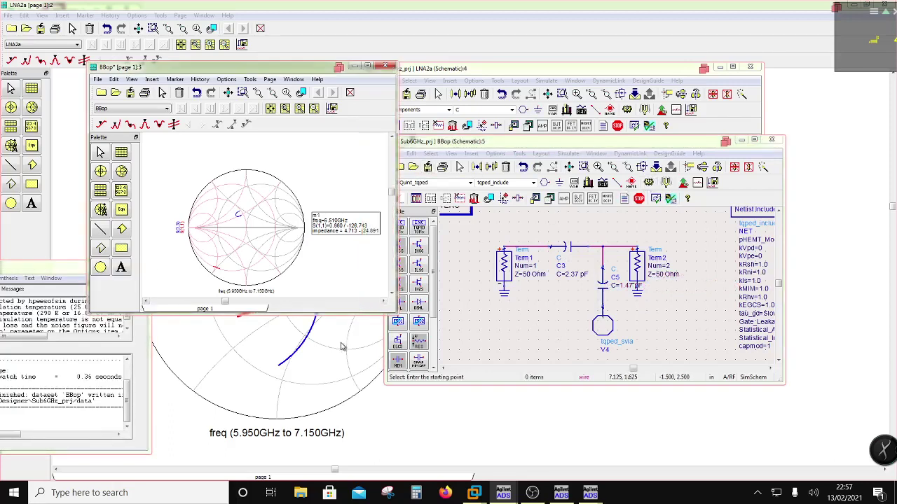
# - Open parameter tuning for the BBop schematic, and tune C7 to 2.75 pF and L2 to 0.6985 nH
pyautogui.click(667, 182)
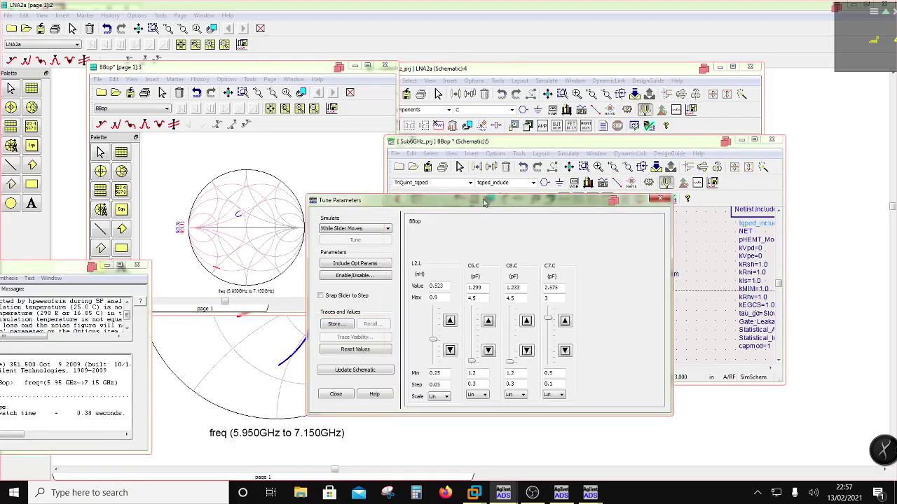
pyautogui.moveTo(484, 203); pyautogui.dragTo(666, 195)
pyautogui.moveTo(672, 319); pyautogui.dragTo(671, 316)
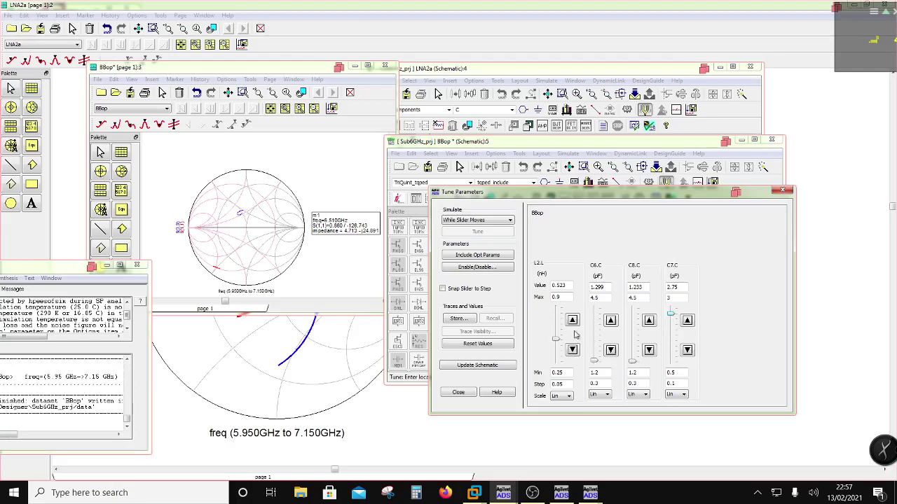
pyautogui.moveTo(558, 342); pyautogui.dragTo(557, 327)
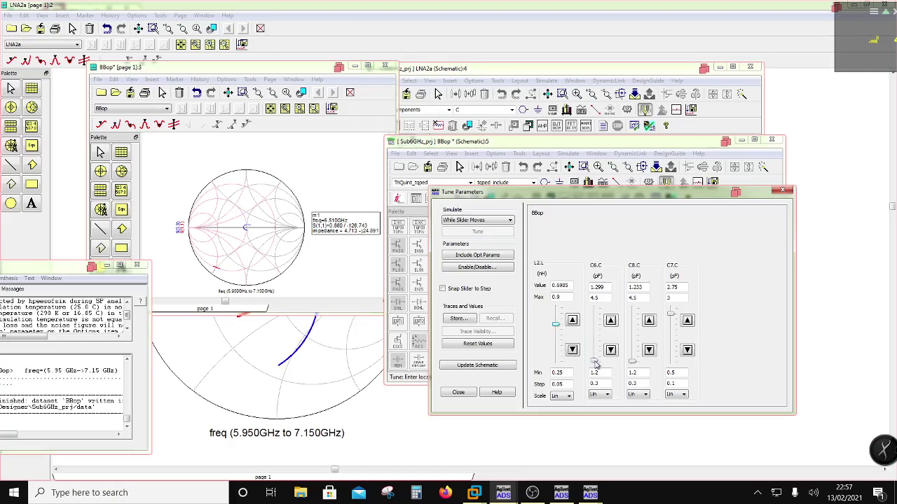
# - Lower C8's minimum to 1.0 pF, and tune C8 to 1.035 pF and L2 to 0.7765 nH with C6 at 1.299 pF
pyautogui.moveTo(597, 363); pyautogui.dragTo(633, 367)
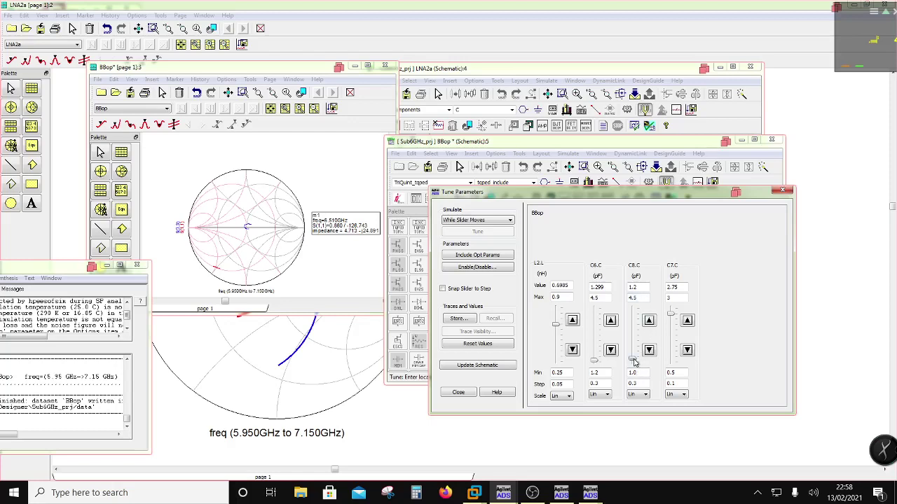
pyautogui.moveTo(635, 362); pyautogui.dragTo(635, 365)
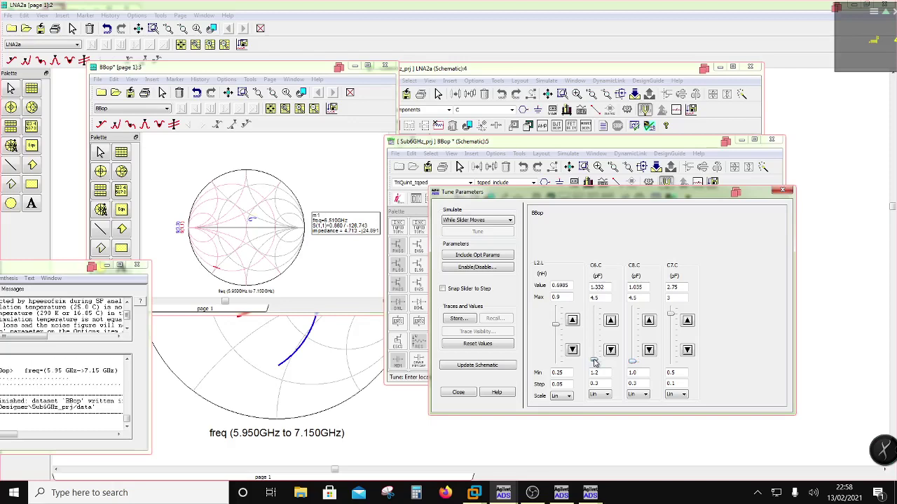
pyautogui.moveTo(594, 363); pyautogui.dragTo(596, 363)
pyautogui.moveTo(558, 328); pyautogui.dragTo(560, 320)
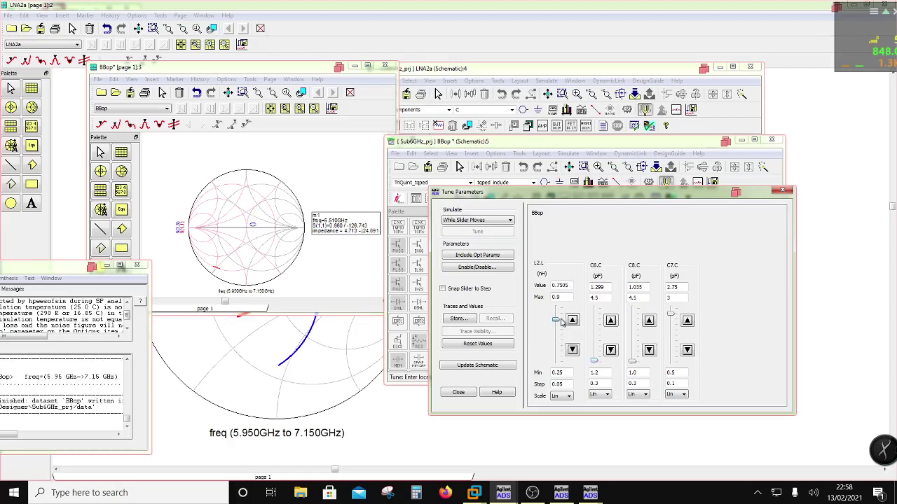
# - Tune C7 to 2.775 pF, C8 to 1.21 pF and L2 to 0.7115 nH, then update the schematic and close tuning
pyautogui.click(674, 321)
pyautogui.moveTo(674, 320); pyautogui.dragTo(672, 319)
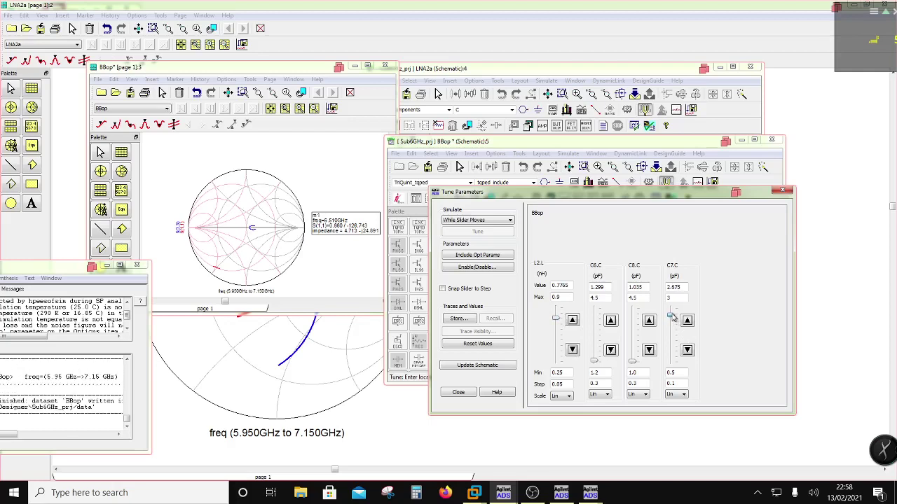
pyautogui.moveTo(632, 361); pyautogui.dragTo(634, 357)
pyautogui.moveTo(558, 322); pyautogui.dragTo(560, 332)
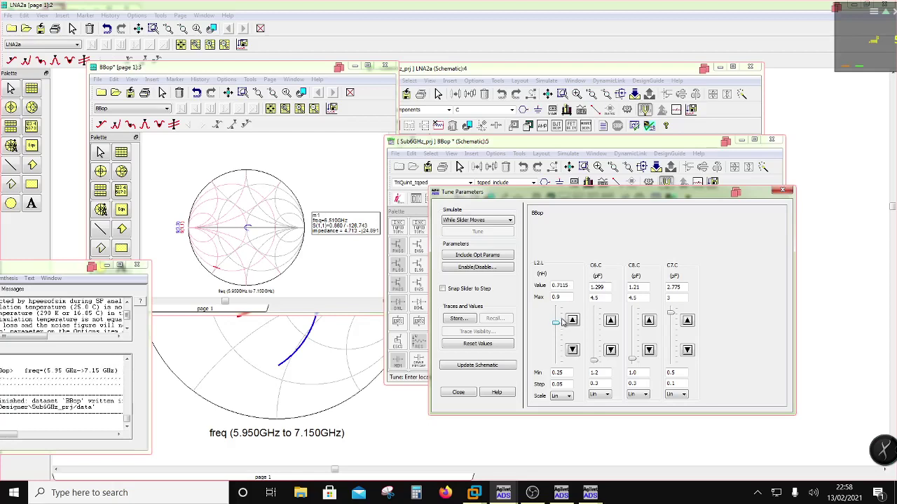
pyautogui.click(493, 365)
pyautogui.click(459, 393)
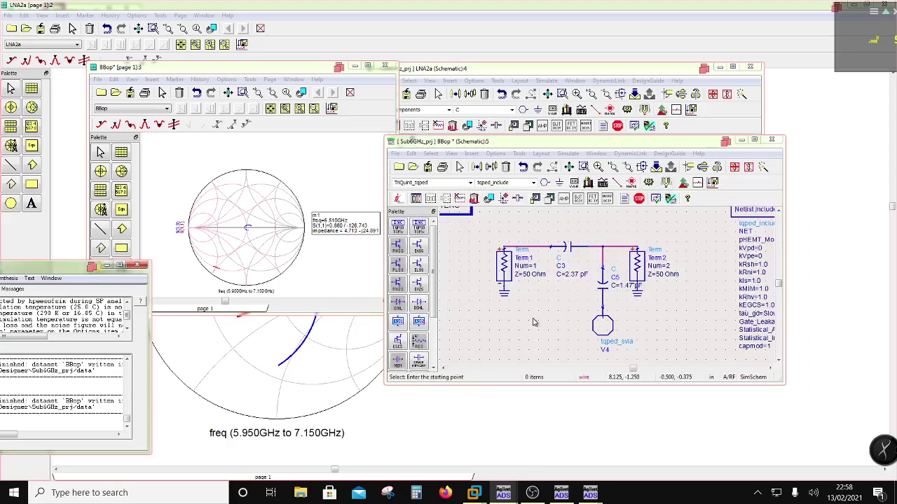
# - Copy the lower matching network between its two terminations, including the shunt inductor and via, and close the BBop schematic
pyautogui.scroll(-3, 550, 320)
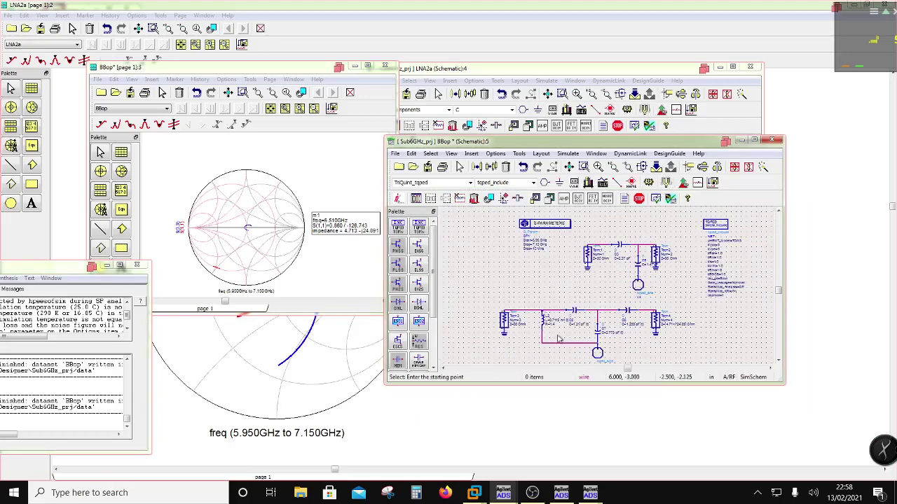
pyautogui.scroll(2, 526, 334)
pyautogui.moveTo(513, 265); pyautogui.dragTo(669, 361)
pyautogui.click(411, 154)
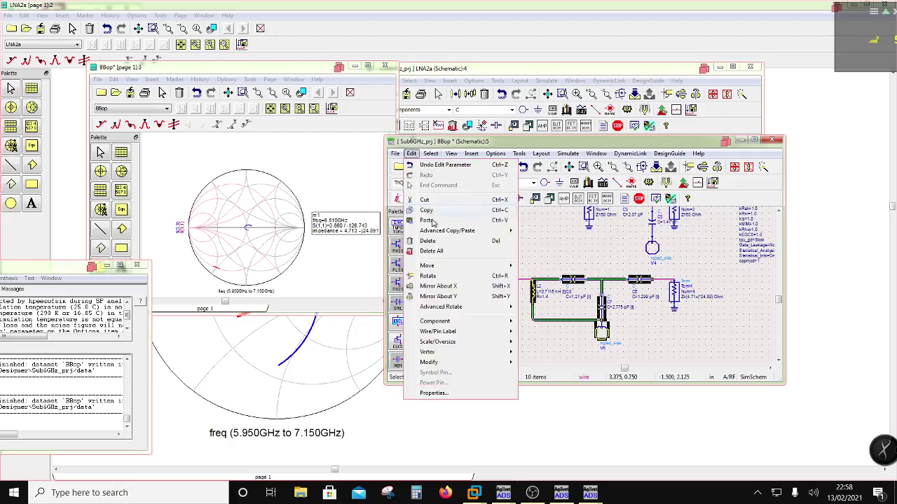
pyautogui.click(431, 211)
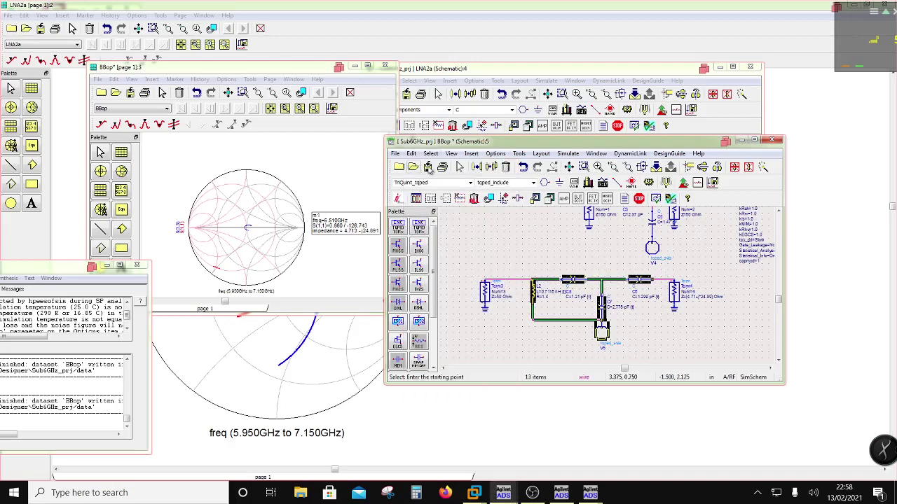
pyautogui.click(778, 142)
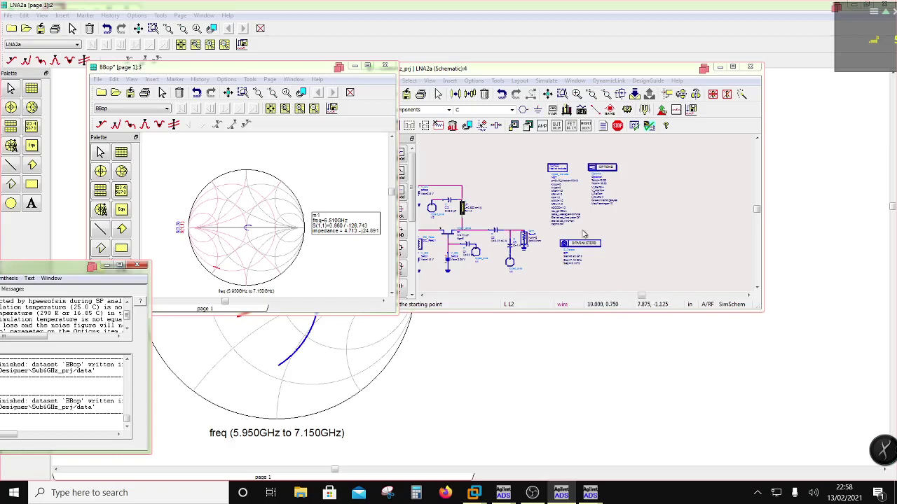
# - Move LNA2a's netlist include, OPTIONS and S-PARAMETERS blocks farther right, and delete the old output matching capacitors and via
pyautogui.moveTo(541, 145); pyautogui.dragTo(661, 271)
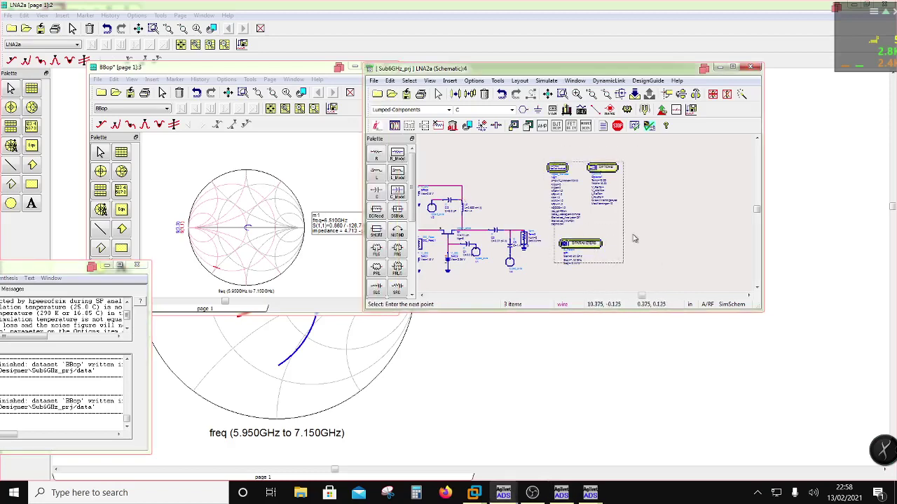
pyautogui.moveTo(634, 239); pyautogui.dragTo(749, 228)
pyautogui.moveTo(513, 216); pyautogui.dragTo(520, 284)
pyautogui.press('Delete')
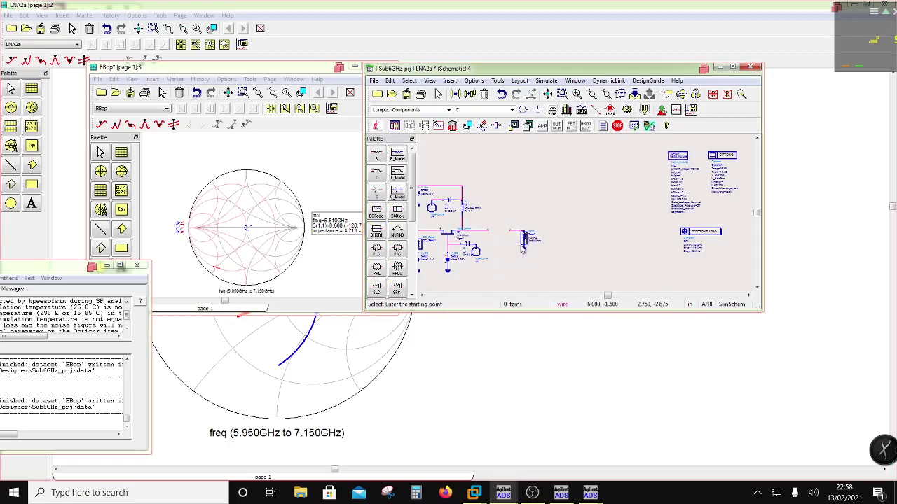
# - Move the output termination with its wire stub and ground to the right to make room for a larger network
pyautogui.click(510, 229)
pyautogui.click(524, 235)
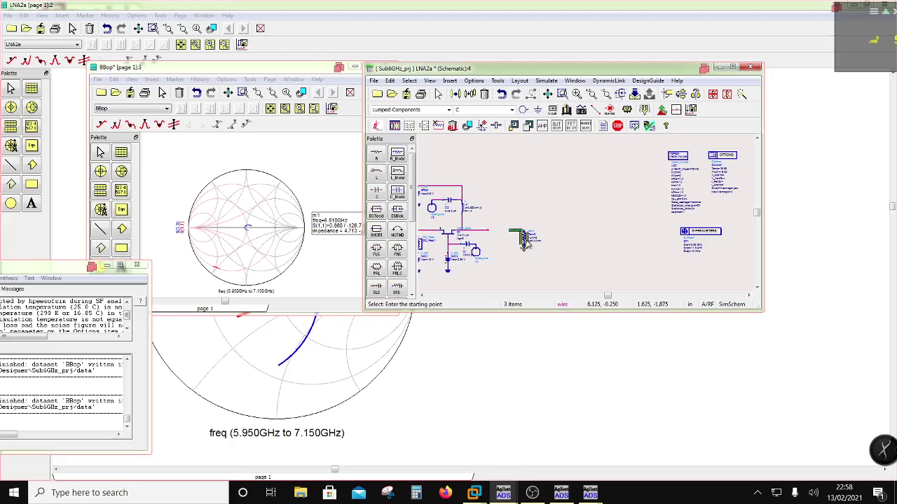
pyautogui.click(579, 243)
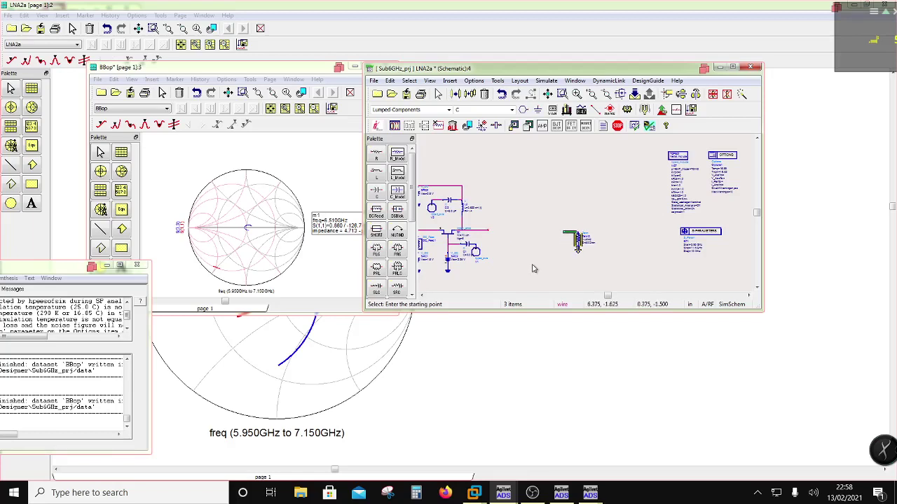
# - Paste the copied matching network into LNA2a, mirror it horizontally, and place it between the transistor's output and Term2
pyautogui.hotkey('ctrl', 'v')
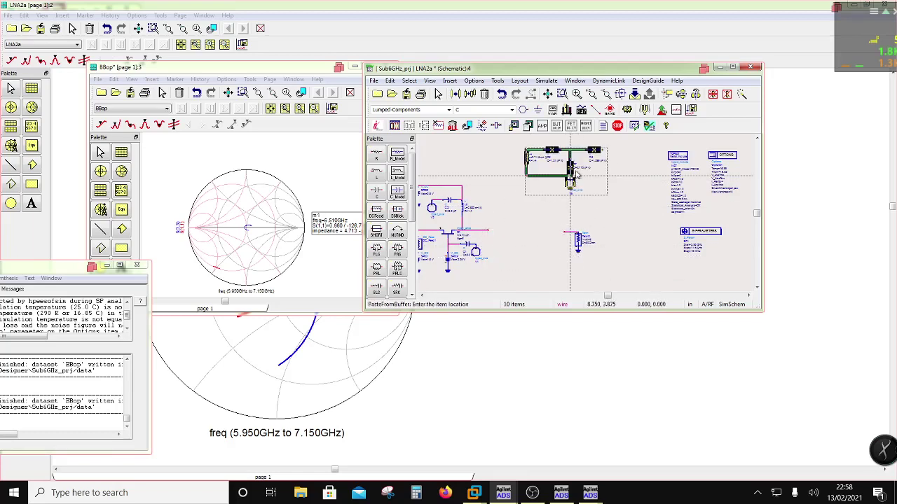
pyautogui.click(576, 175)
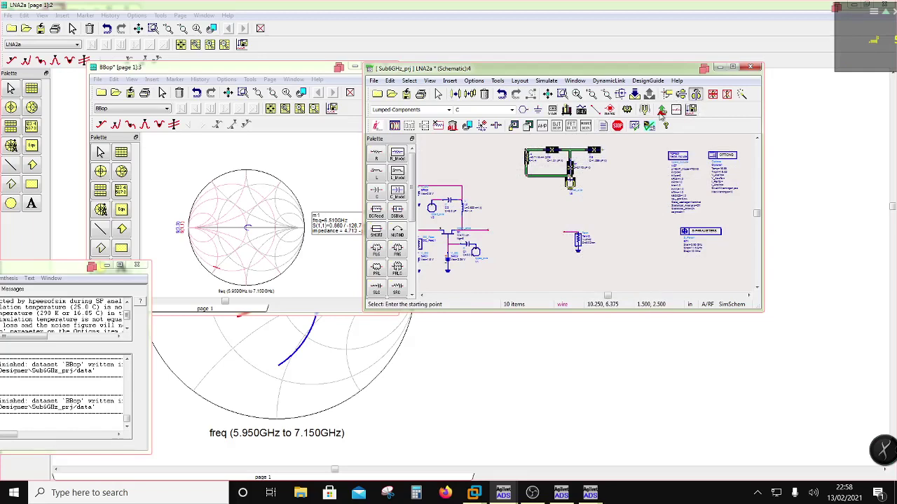
pyautogui.click(696, 94)
pyautogui.moveTo(550, 152); pyautogui.dragTo(500, 237)
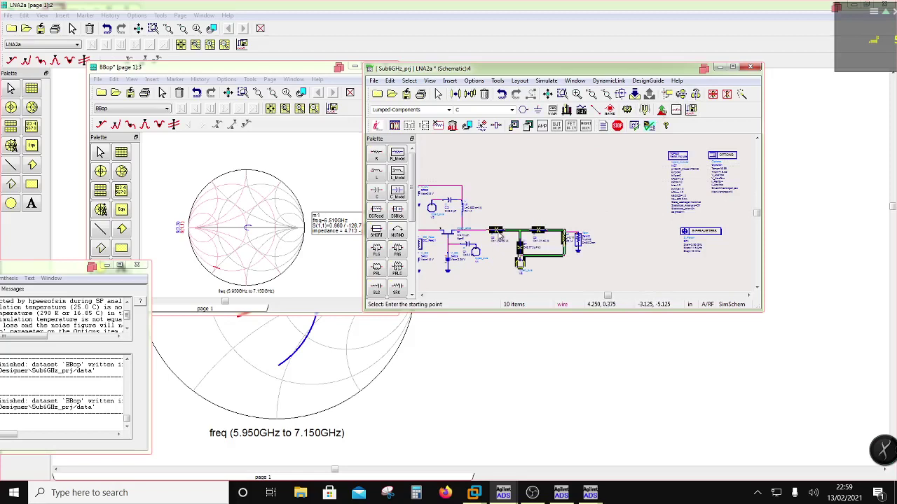
pyautogui.click(620, 232)
# - Check the connections of the new output network in LNA2a and open parameter tuning for this schematic
pyautogui.scroll(2, 572, 243)
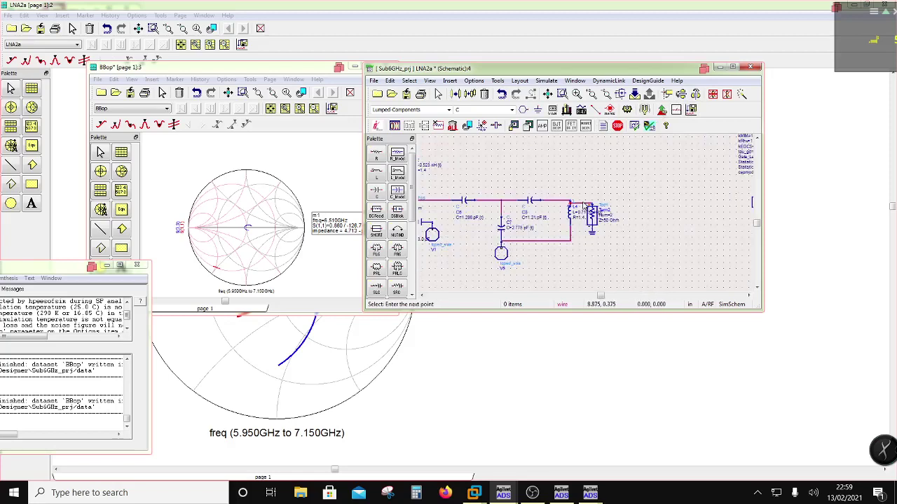
pyautogui.scroll(-1, 501, 228)
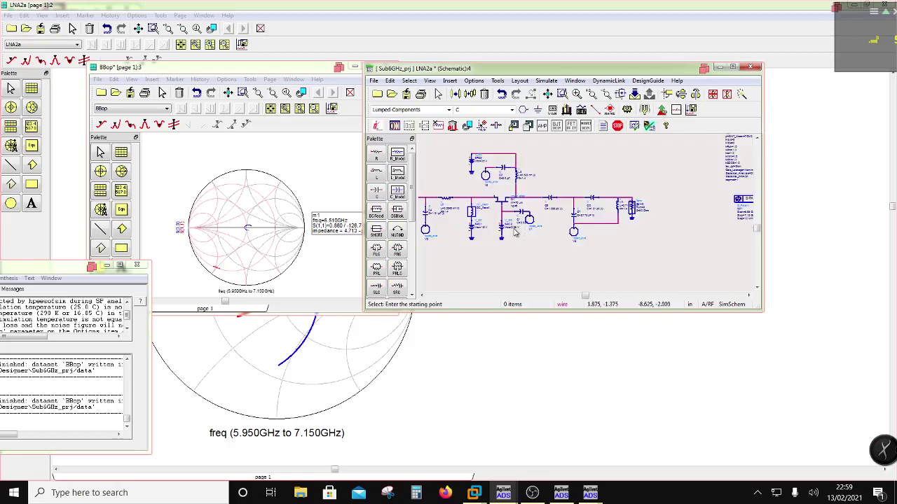
pyautogui.scroll(-1, 539, 200)
pyautogui.scroll(1, 543, 196)
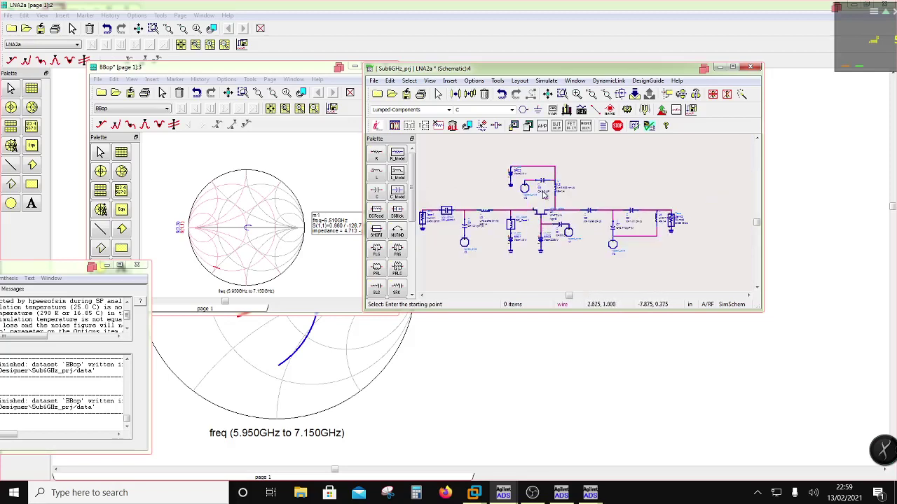
pyautogui.scroll(1, 591, 217)
pyautogui.scroll(1, 590, 223)
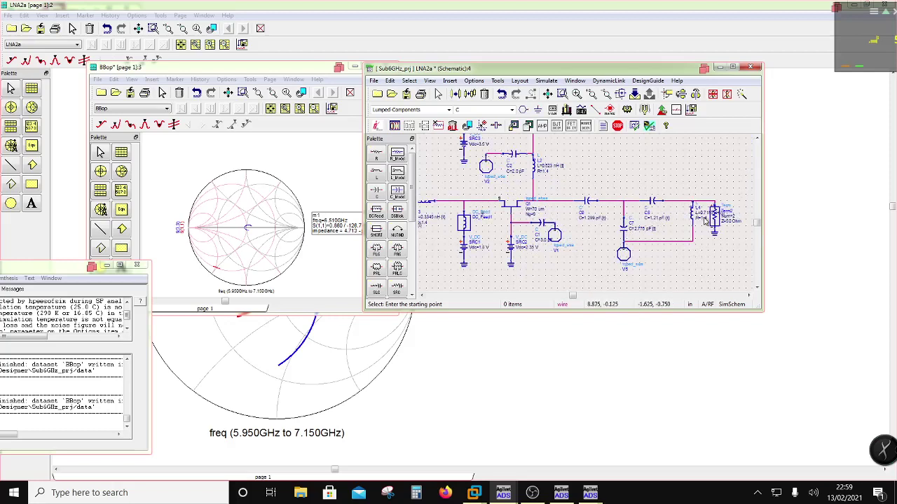
pyautogui.scroll(-1, 663, 214)
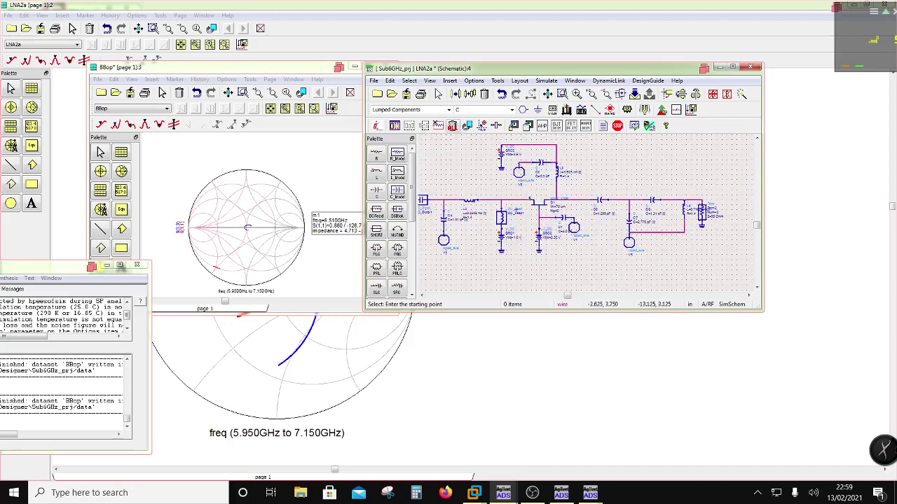
pyautogui.click(644, 110)
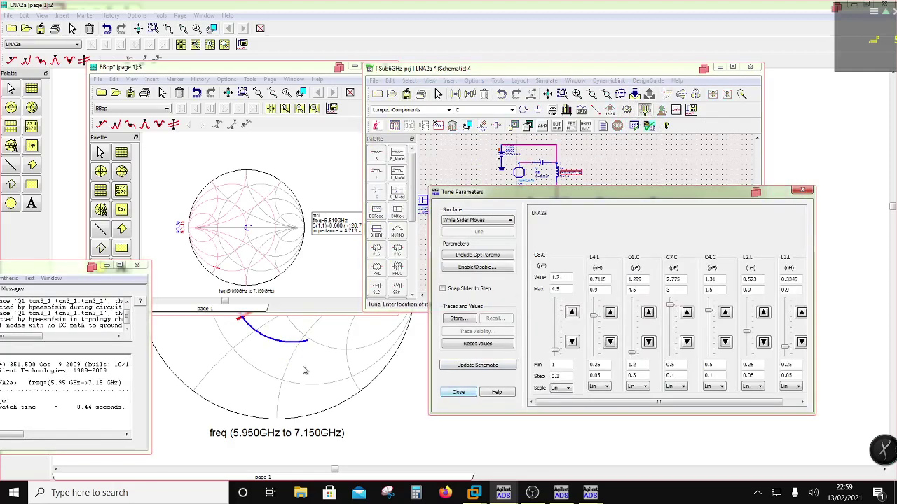
# - Bring the LNA2a data display forward, zoom out its Smith chart, and show the tuning dialog beside it
pyautogui.click(301, 355)
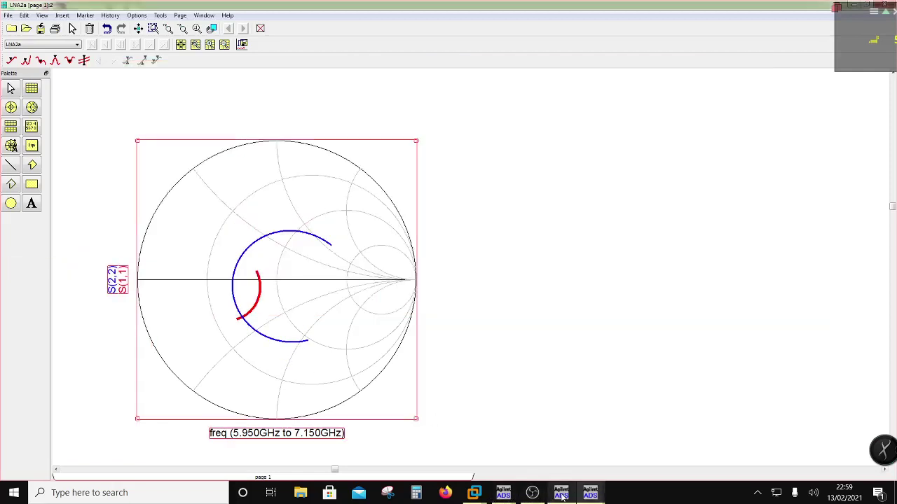
pyautogui.click(503, 492)
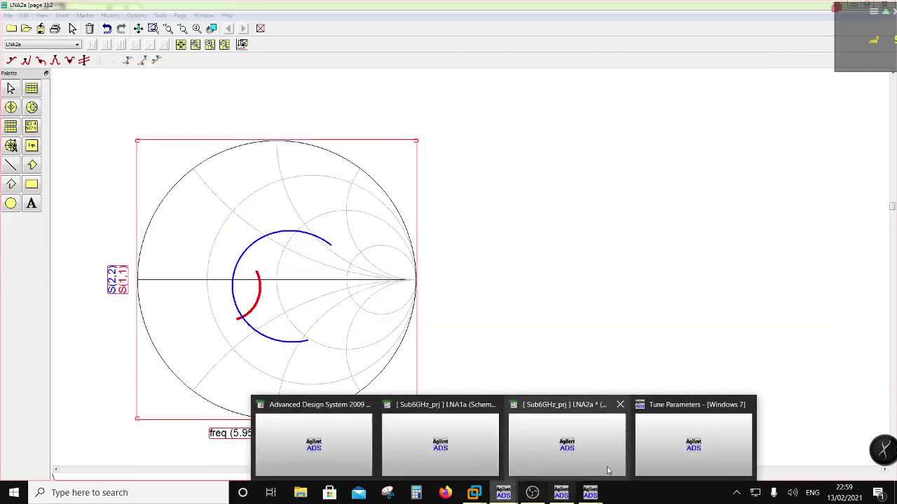
pyautogui.click(655, 459)
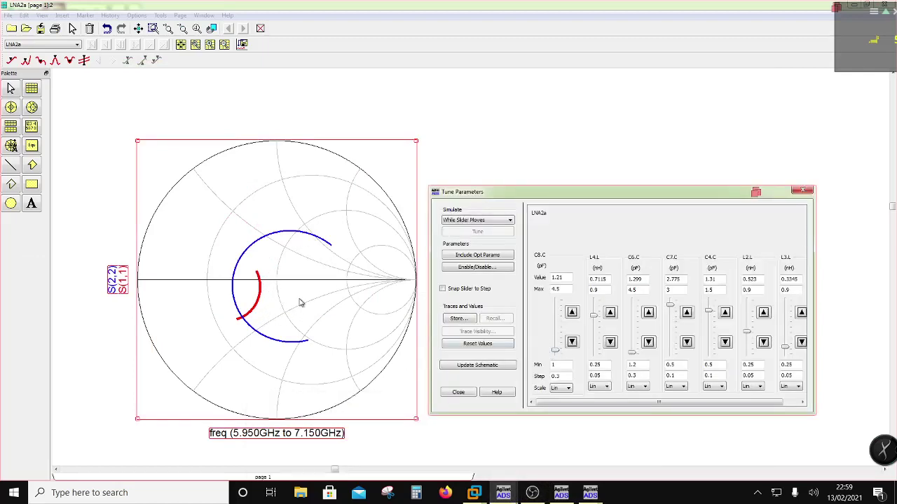
pyautogui.click(431, 167)
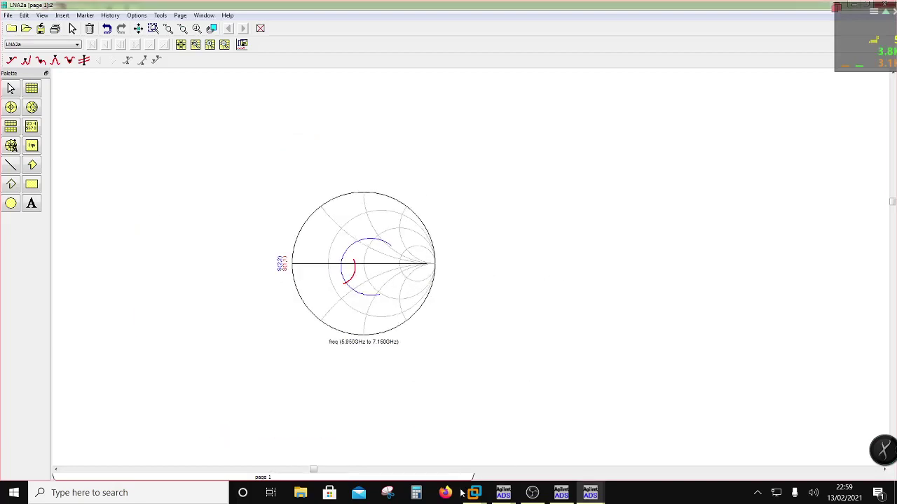
pyautogui.click(510, 497)
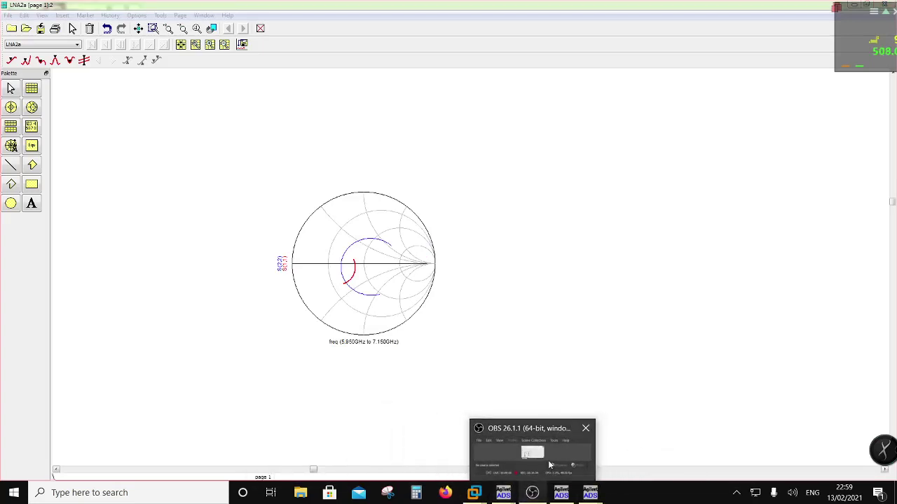
pyautogui.moveTo(506, 494)
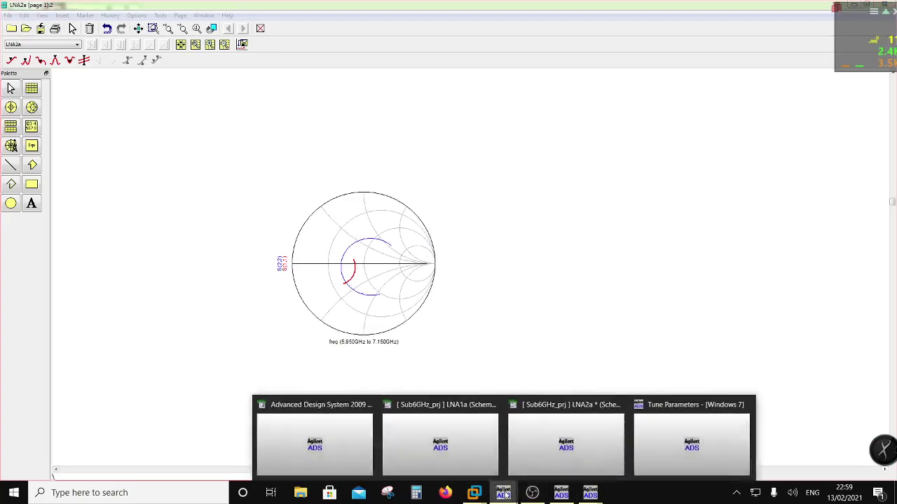
pyautogui.click(659, 458)
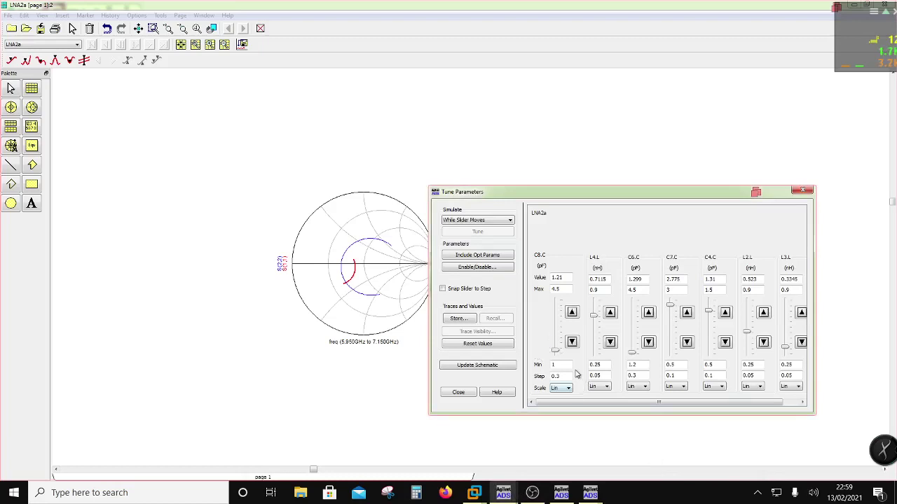
# - Try tuning C8 to 1 pF, L4 to 0.744 nH, C7 to 3 pF, and C4 to 1.5 pF
pyautogui.moveTo(557, 351); pyautogui.dragTo(560, 358)
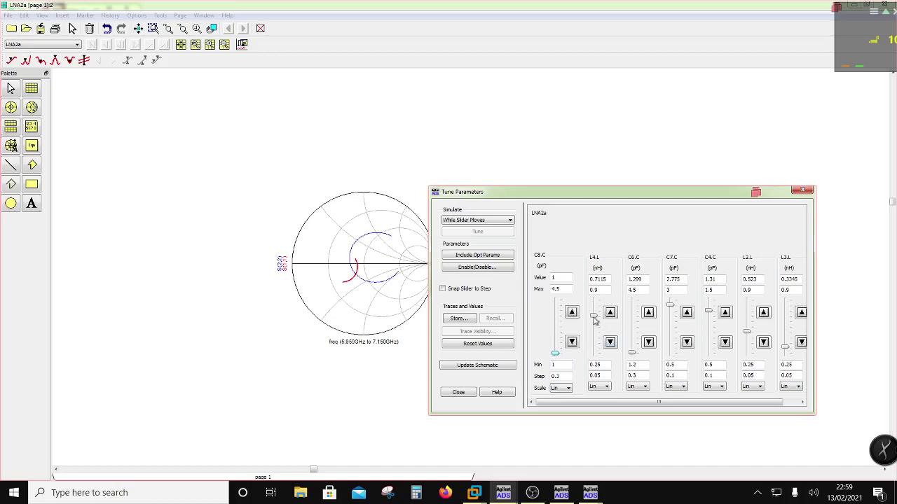
pyautogui.moveTo(594, 317)
pyautogui.mouseDown()
pyautogui.moveTo(596, 327)
pyautogui.moveTo(595, 315)
pyautogui.mouseUp()
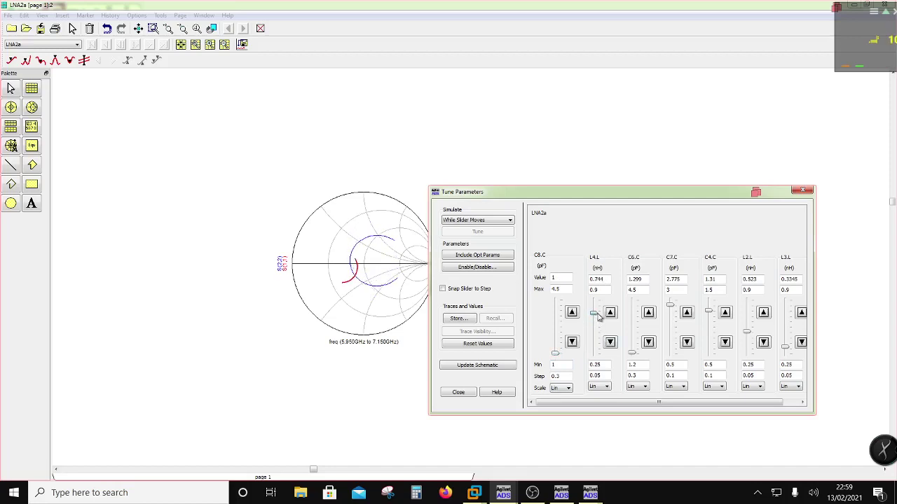
pyautogui.moveTo(670, 308); pyautogui.dragTo(708, 301)
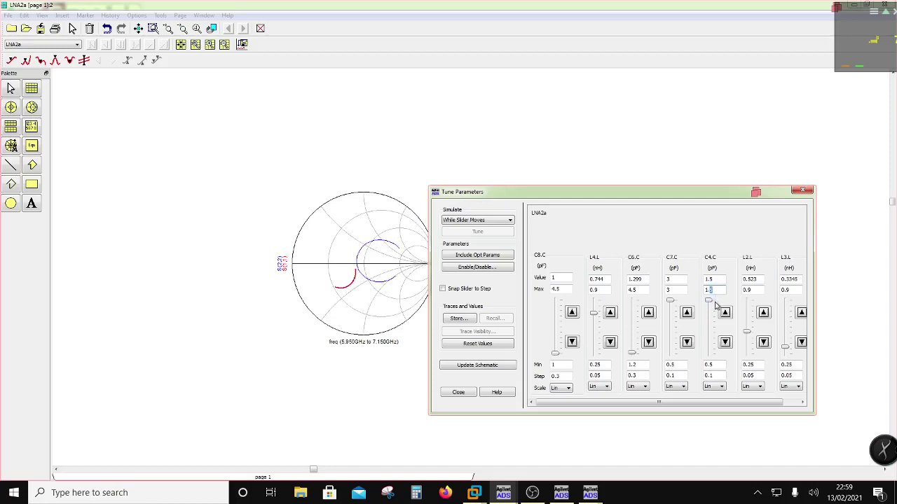
# - Raise the tuning maximums of C4 to 1.9 and C7 to 4, and tune C4 to 1.858 pF and C7 to 3.23 pF
pyautogui.write('9')
pyautogui.moveTo(708, 318); pyautogui.dragTo(709, 304)
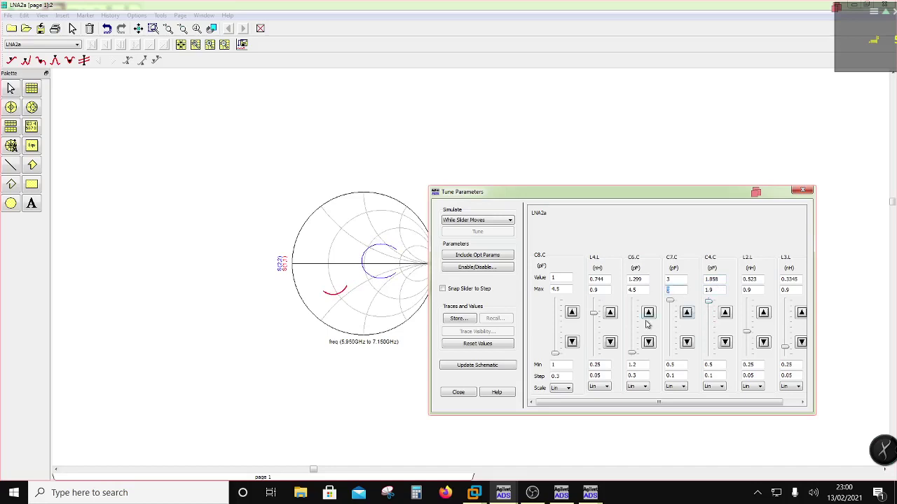
pyautogui.write('4')
pyautogui.moveTo(670, 300)
pyautogui.mouseDown()
pyautogui.moveTo(673, 321)
pyautogui.moveTo(671, 311)
pyautogui.mouseUp()
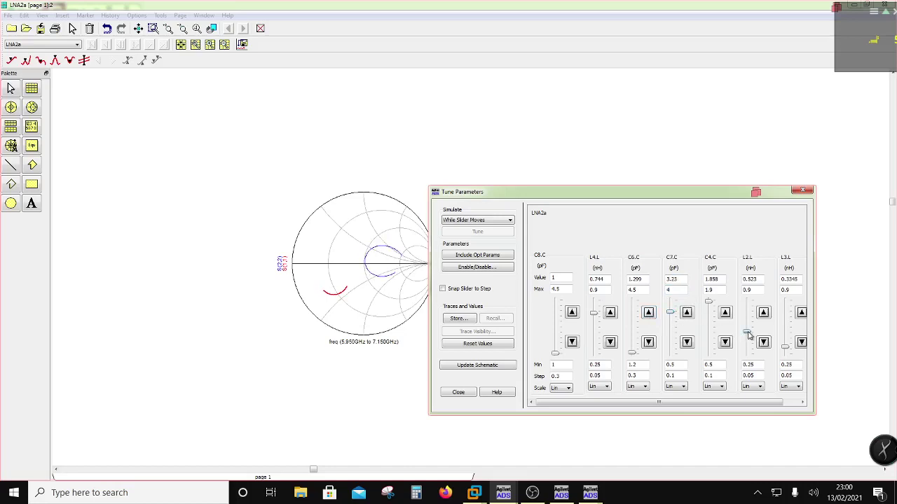
# - Tune L2 to 0.4905 nH, C8 to 1.21 pF, and L4 to 0.6205 nH
pyautogui.moveTo(749, 336); pyautogui.dragTo(747, 338)
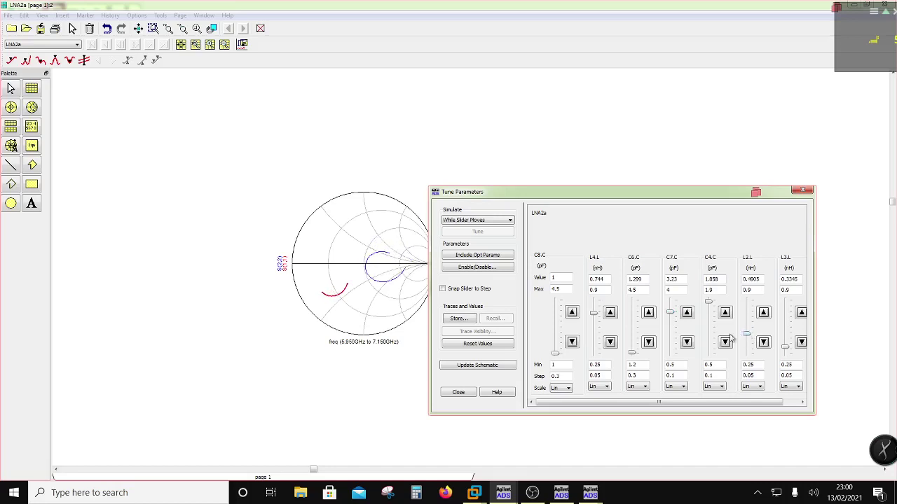
pyautogui.moveTo(559, 357); pyautogui.dragTo(559, 353)
pyautogui.moveTo(594, 316); pyautogui.dragTo(599, 327)
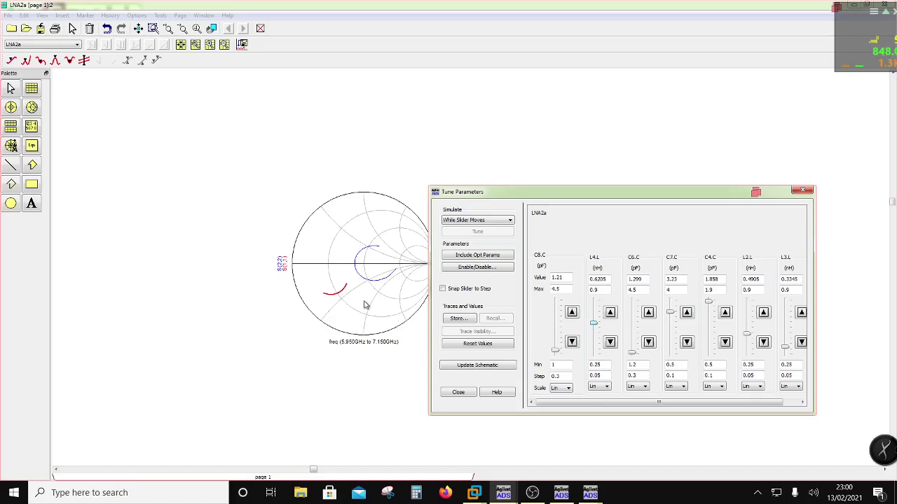
# - Check the input matching parts in the LNA2a schematic against the tuning parameters, and arrange the windows to keep the Smith chart in view
pyautogui.click(503, 492)
pyautogui.click(571, 443)
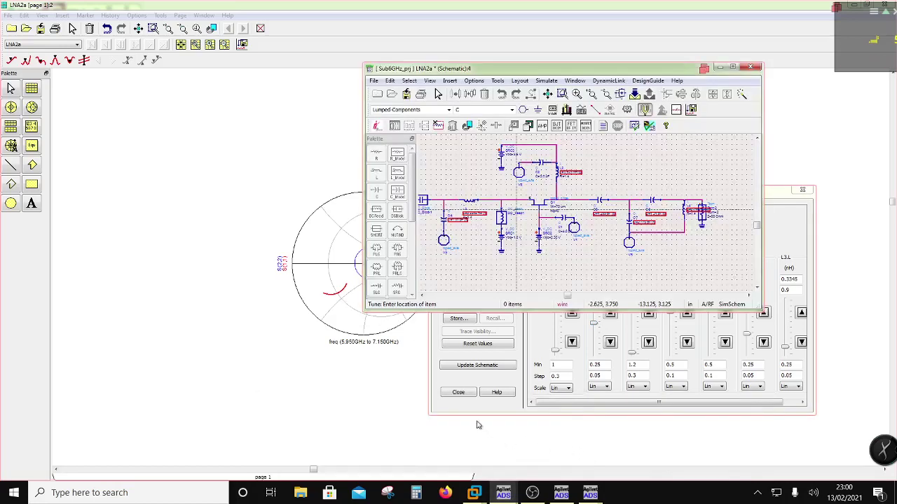
pyautogui.scroll(5, 478, 230)
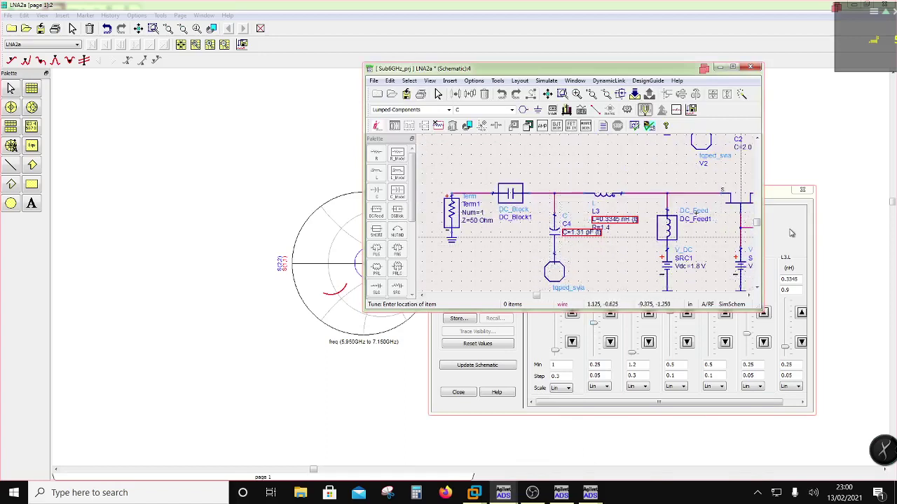
pyautogui.click(776, 197)
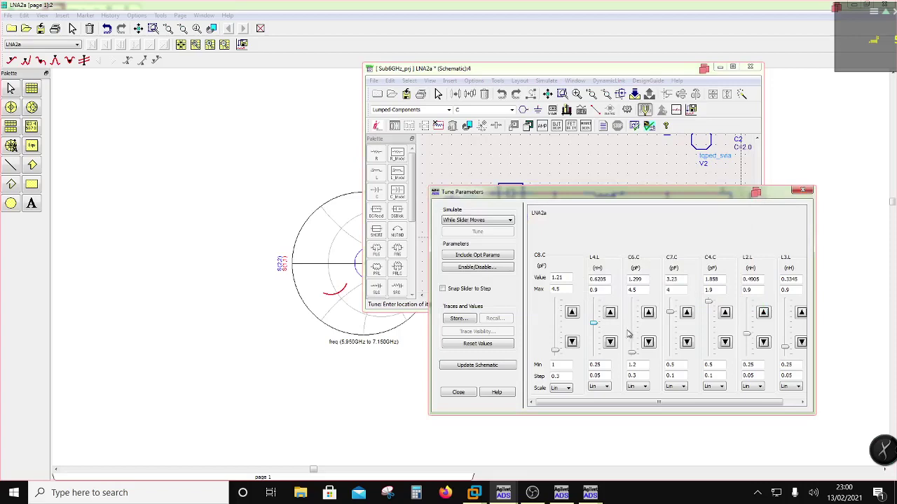
pyautogui.moveTo(619, 403); pyautogui.dragTo(763, 412)
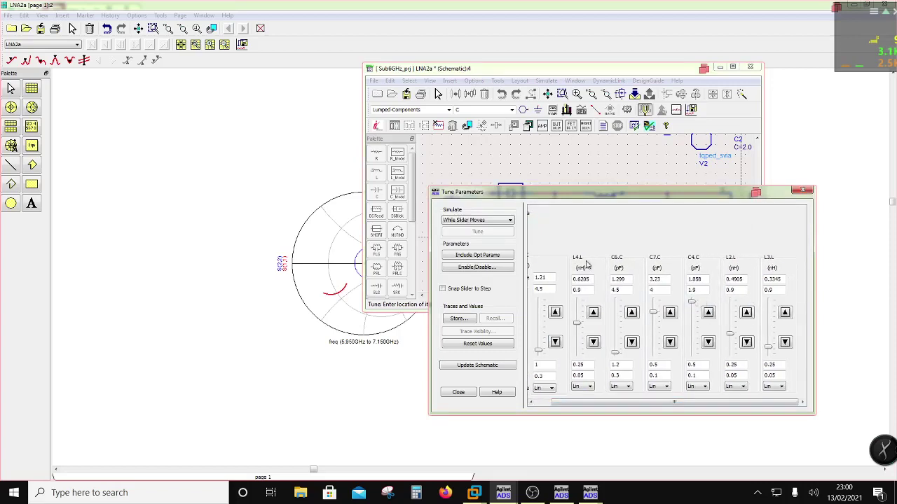
pyautogui.moveTo(460, 71); pyautogui.dragTo(773, 148)
pyautogui.moveTo(573, 194); pyautogui.dragTo(564, 177)
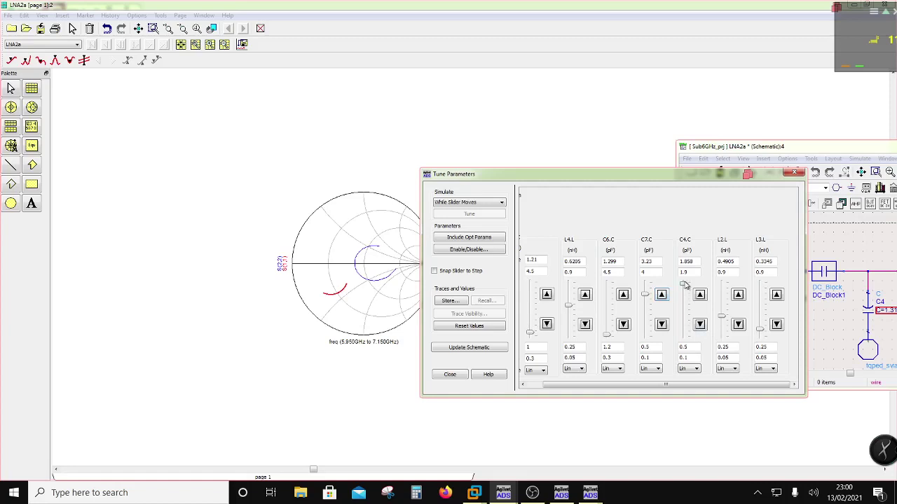
# - Tune the input matching parts to 0.471 nH for L3 and 0.99 pF for C4
pyautogui.moveTo(685, 285); pyautogui.dragTo(684, 313)
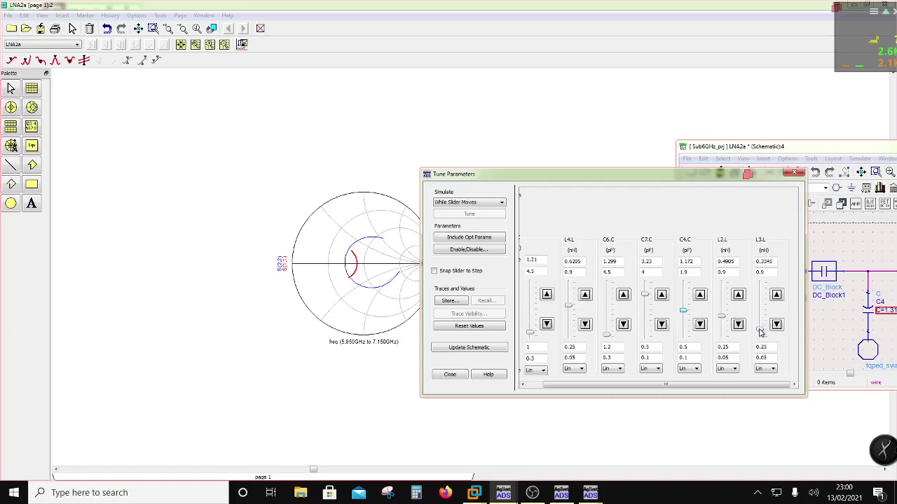
pyautogui.moveTo(761, 333); pyautogui.dragTo(758, 321)
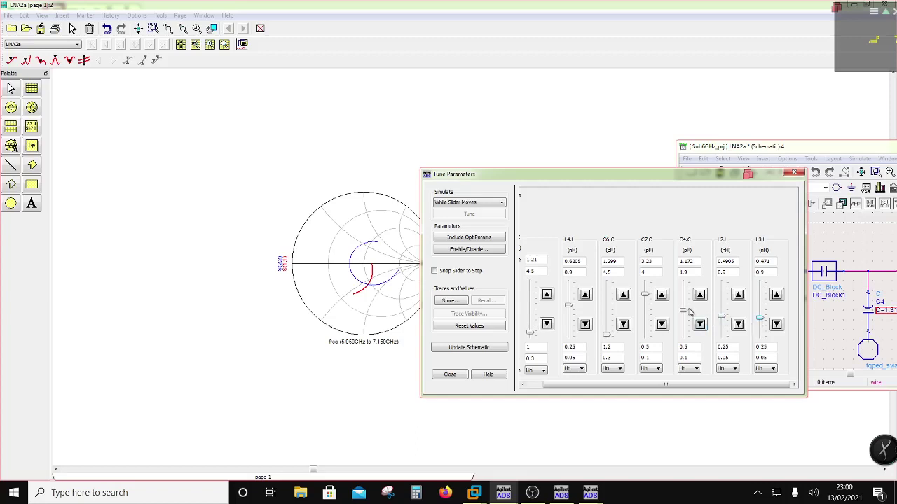
pyautogui.moveTo(684, 313); pyautogui.dragTo(685, 321)
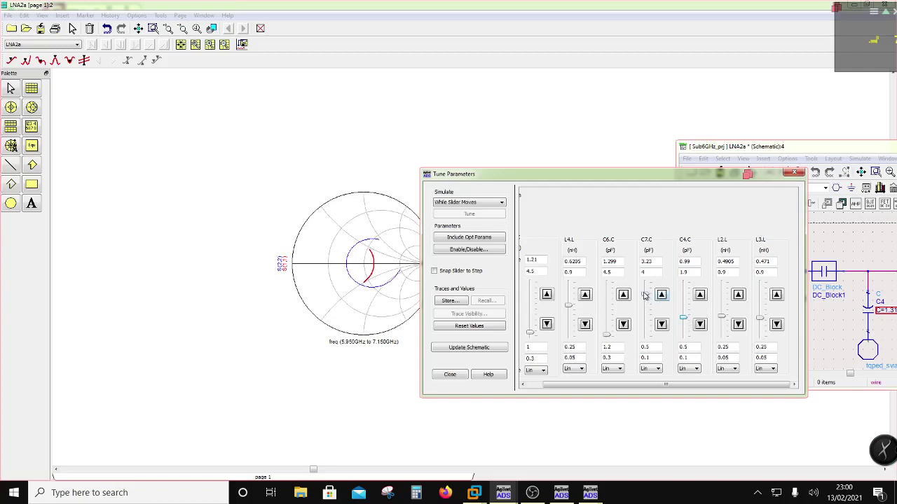
# - Tune C7 to 3.755 pF and C6 to 1.365 pF, and finish tuning with the schematic updated to the tuned values
pyautogui.moveTo(646, 296); pyautogui.dragTo(642, 288)
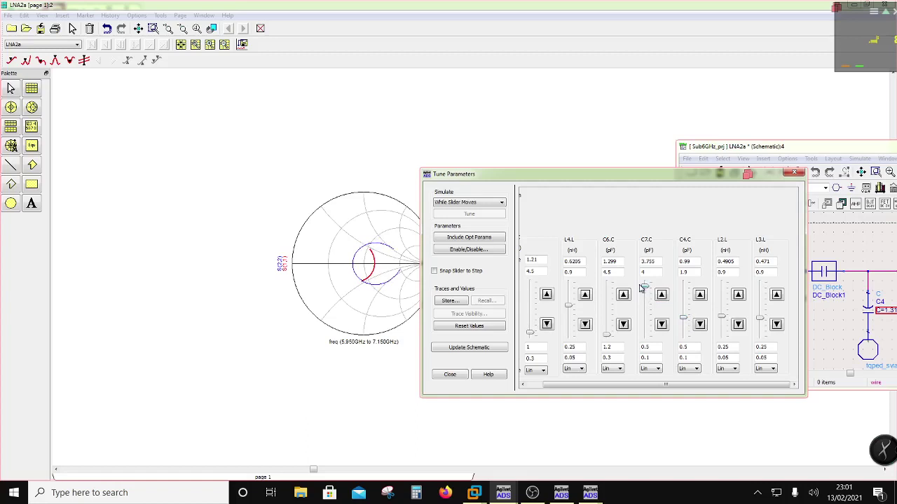
pyautogui.moveTo(607, 337); pyautogui.dragTo(607, 336)
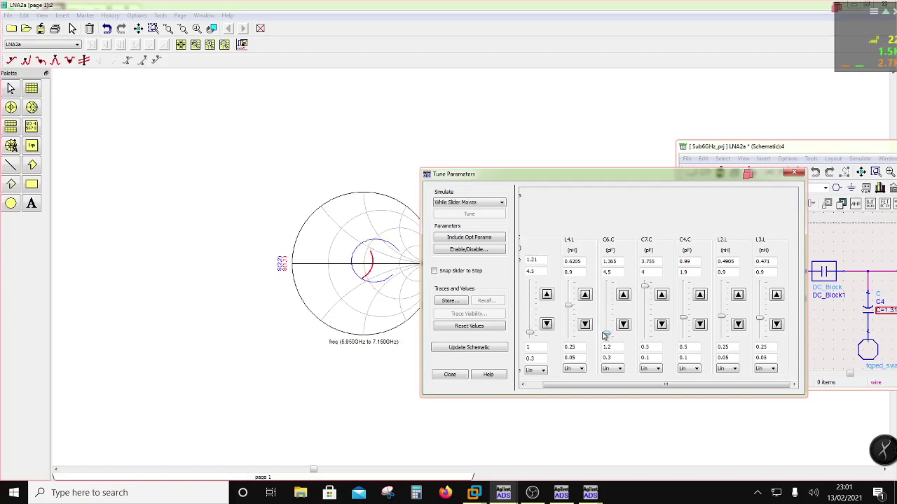
pyautogui.moveTo(604, 334); pyautogui.dragTo(601, 337)
pyautogui.click(462, 351)
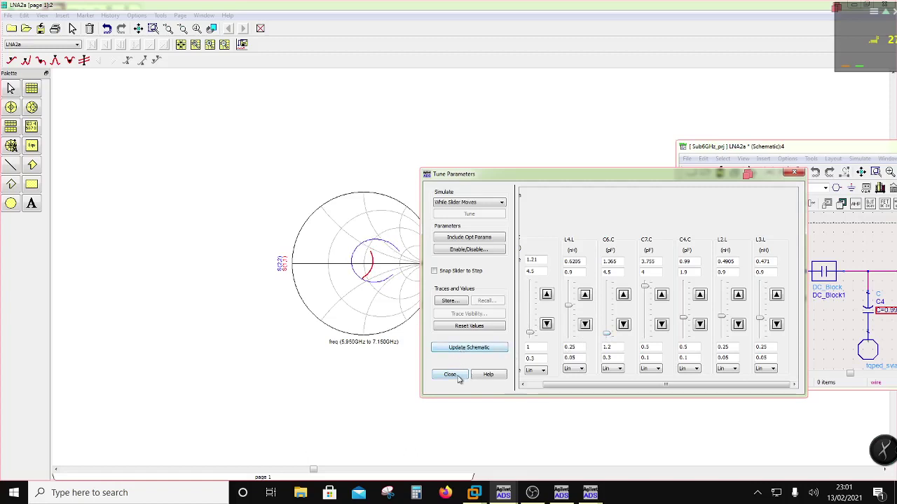
pyautogui.click(450, 374)
# - Start a rectangular plot beside the Smith chart and add S(2,1) in dB as its trace
pyautogui.click(32, 87)
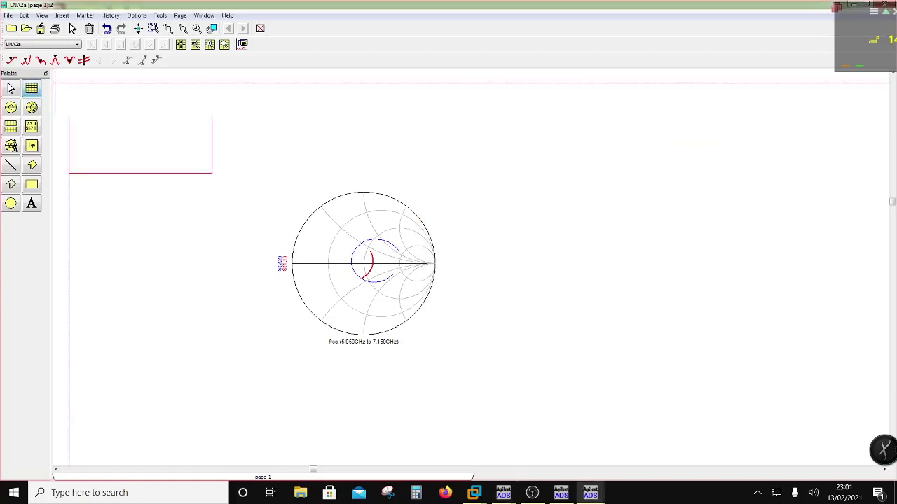
pyautogui.click(486, 227)
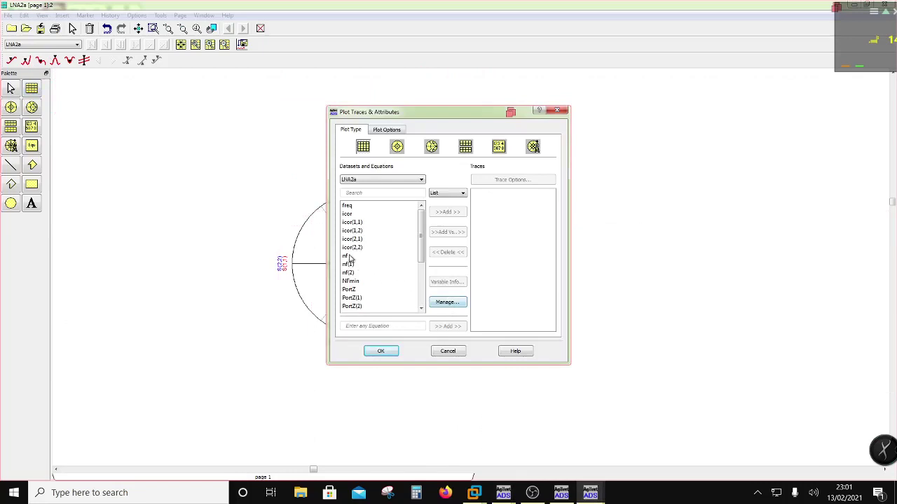
pyautogui.scroll(-4, 398, 241)
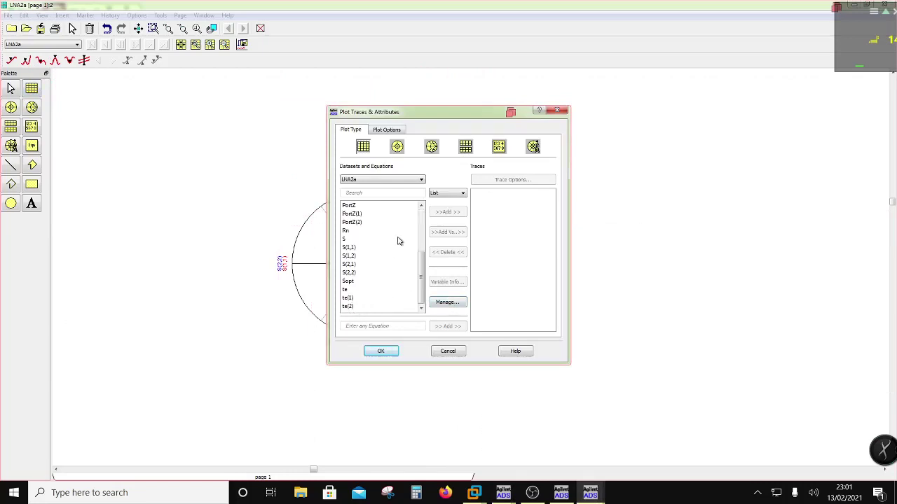
pyautogui.click(351, 270)
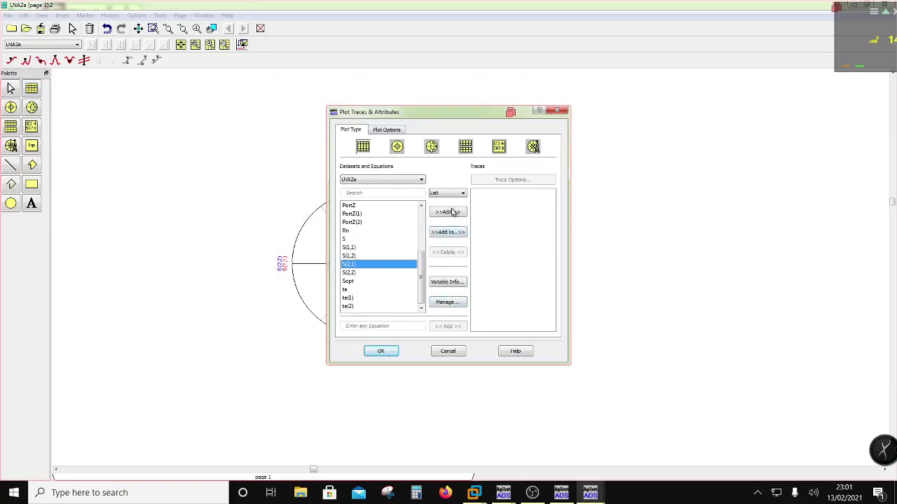
pyautogui.click(454, 212)
pyautogui.click(30, 147)
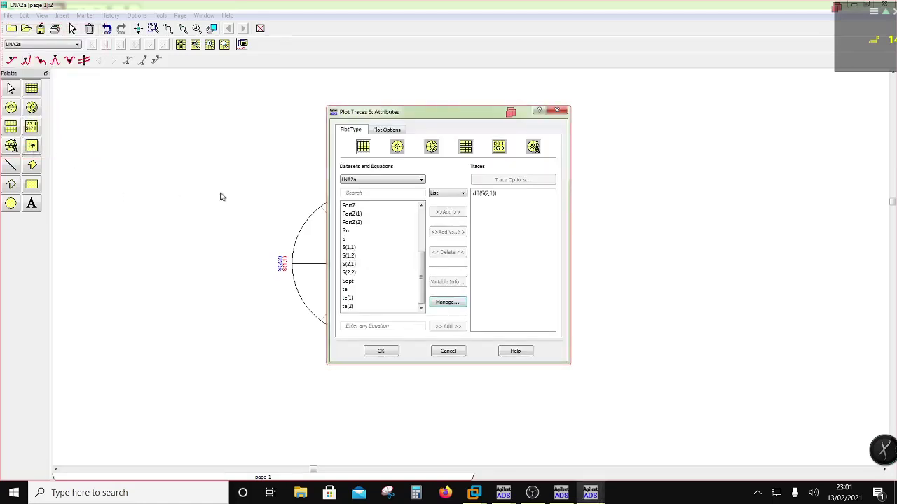
pyautogui.moveTo(384, 120); pyautogui.dragTo(601, 143)
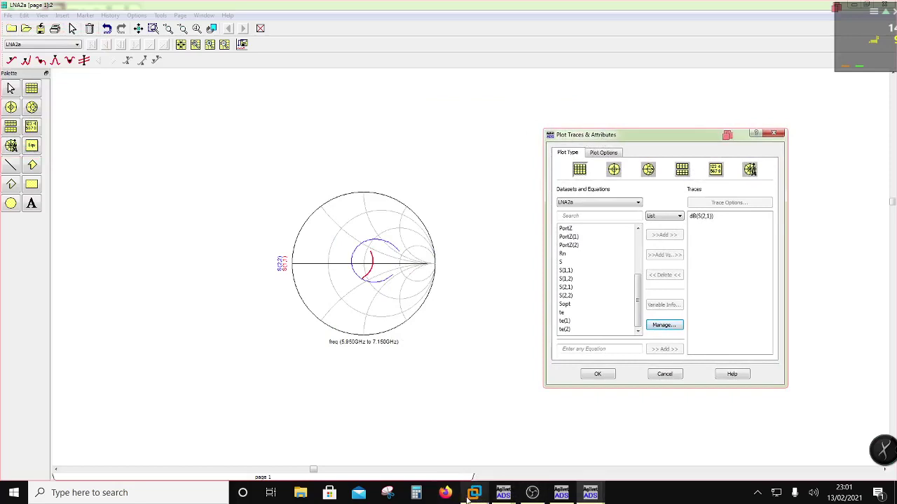
# - Bring the LNA2a schematic forward, save it, and run its simulation
pyautogui.moveTo(503, 494)
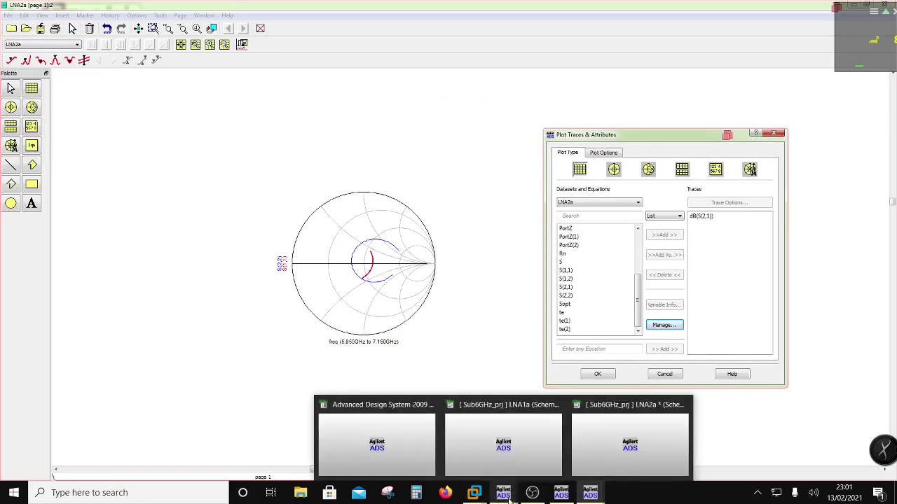
pyautogui.click(584, 455)
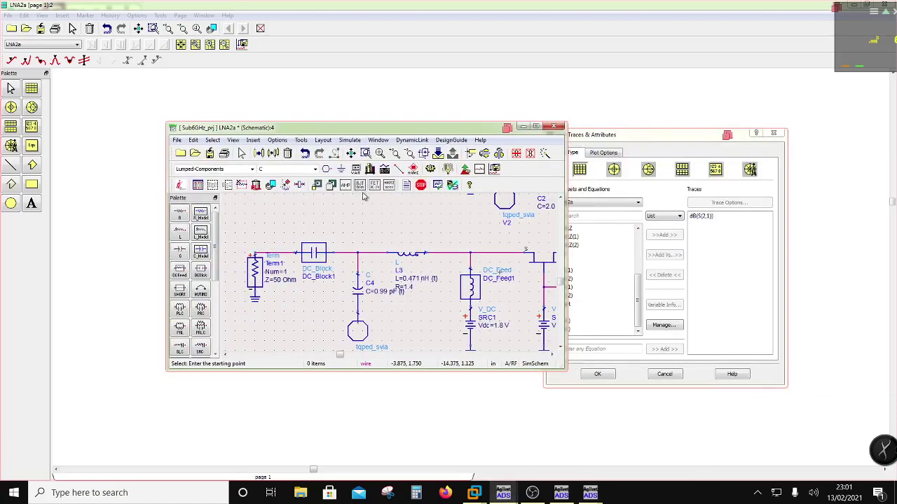
pyautogui.scroll(-2, 400, 236)
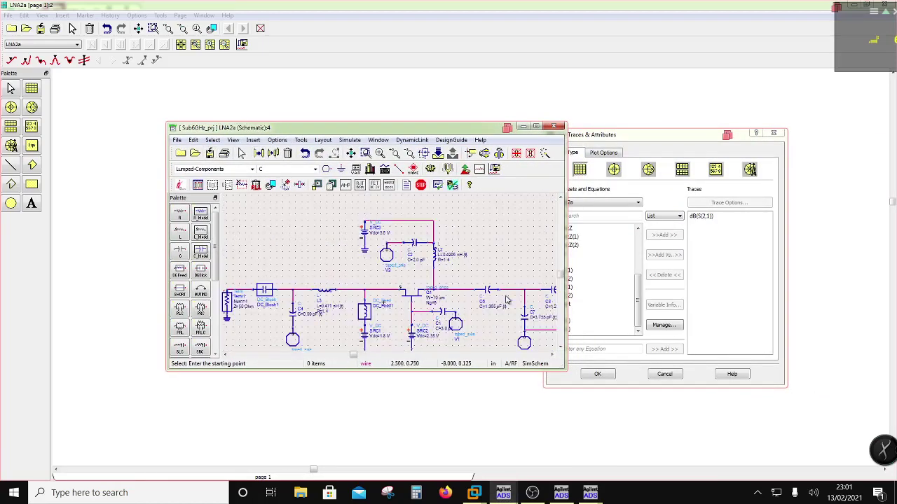
pyautogui.click(349, 140)
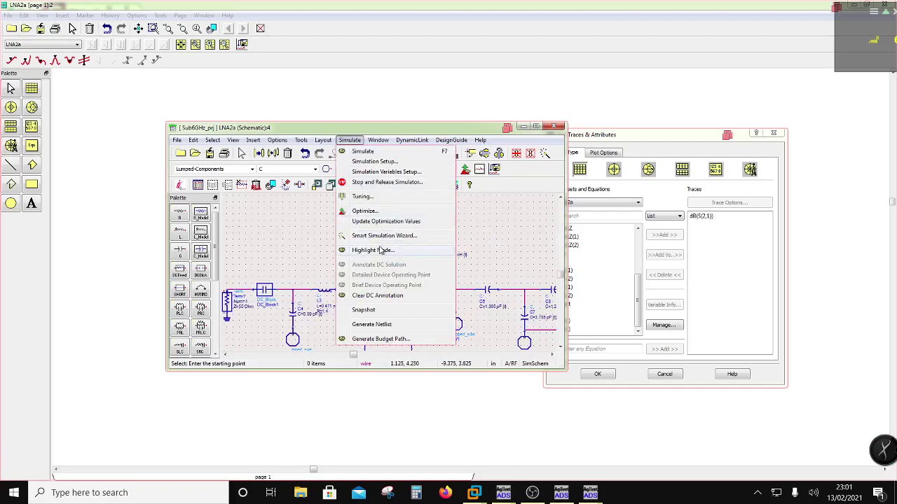
pyautogui.click(350, 140)
pyautogui.click(350, 140)
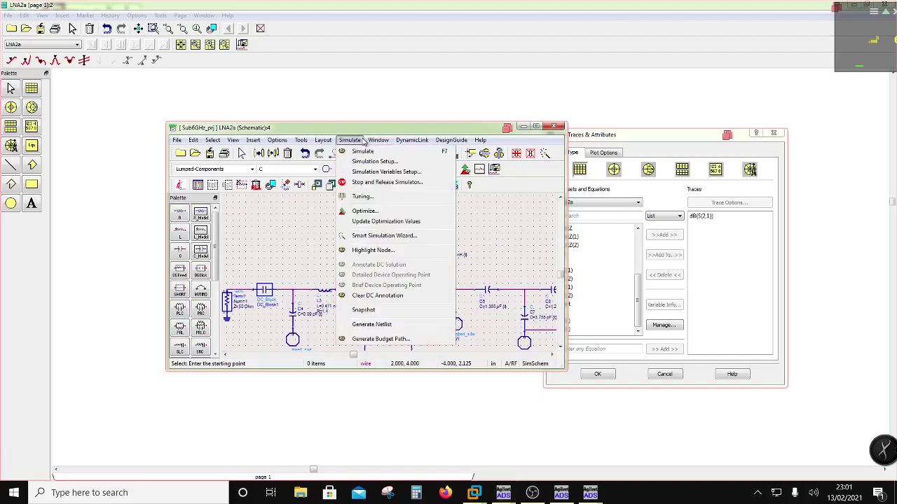
pyautogui.moveTo(378, 140)
pyautogui.click(494, 167)
pyautogui.click(429, 169)
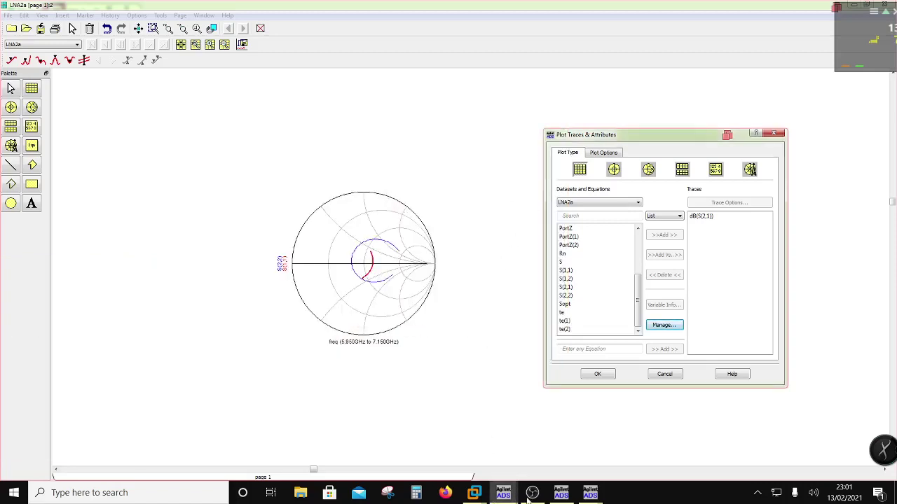
# - Annotate the DC solution on the LNA2a schematic and adjust the Vdc value of SRC2
pyautogui.moveTo(503, 493)
pyautogui.click(579, 456)
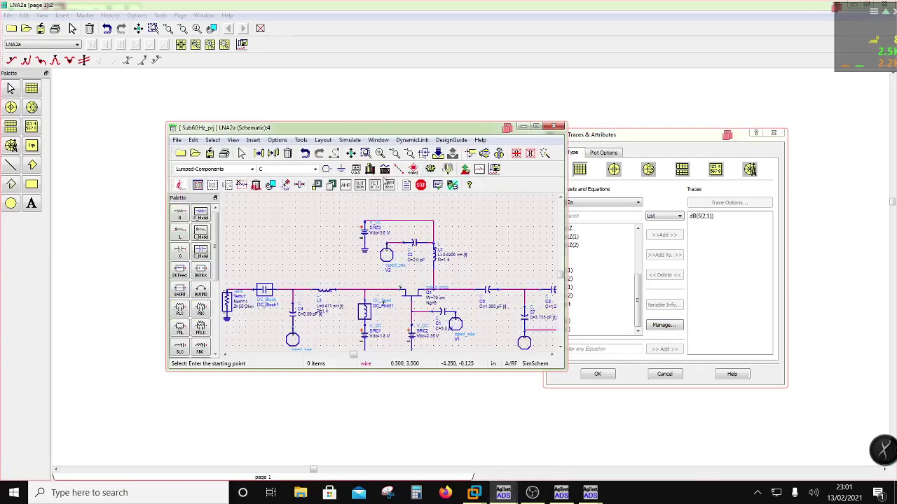
pyautogui.click(350, 140)
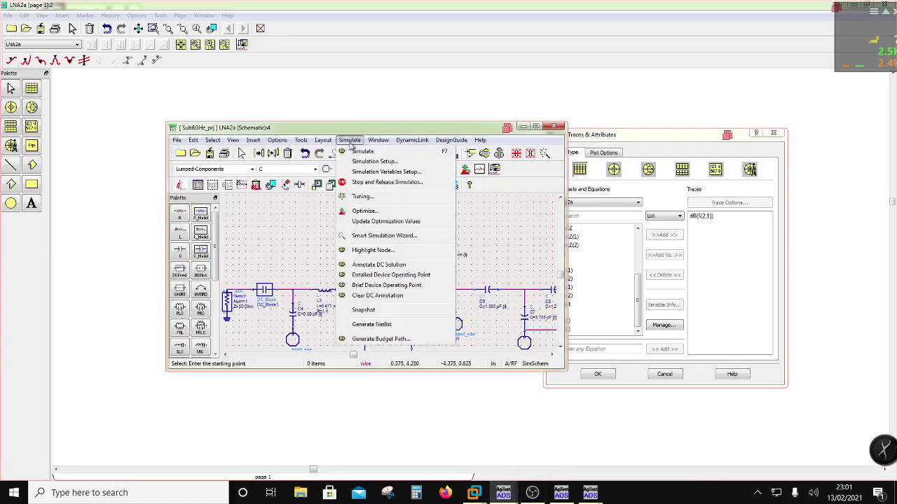
pyautogui.click(372, 266)
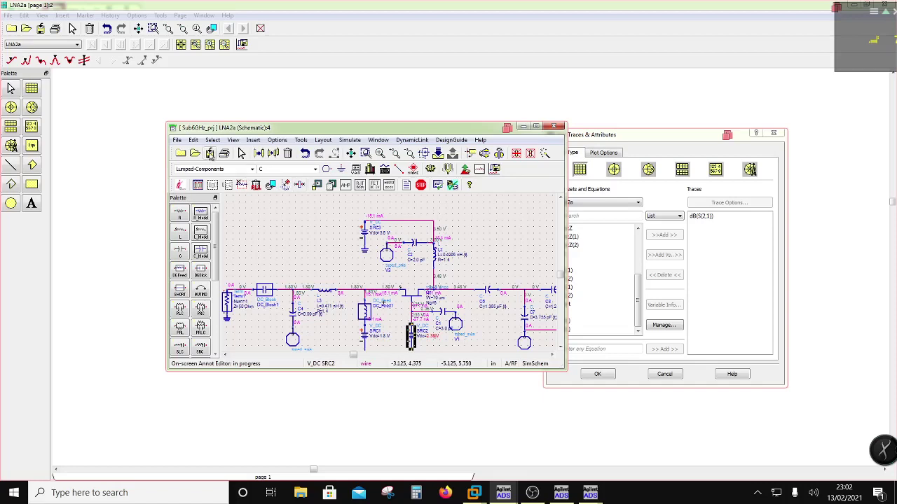
# - Rerun the LNA2a simulation and complete the rectangular dB(S(2,1)) plot
pyautogui.click(376, 185)
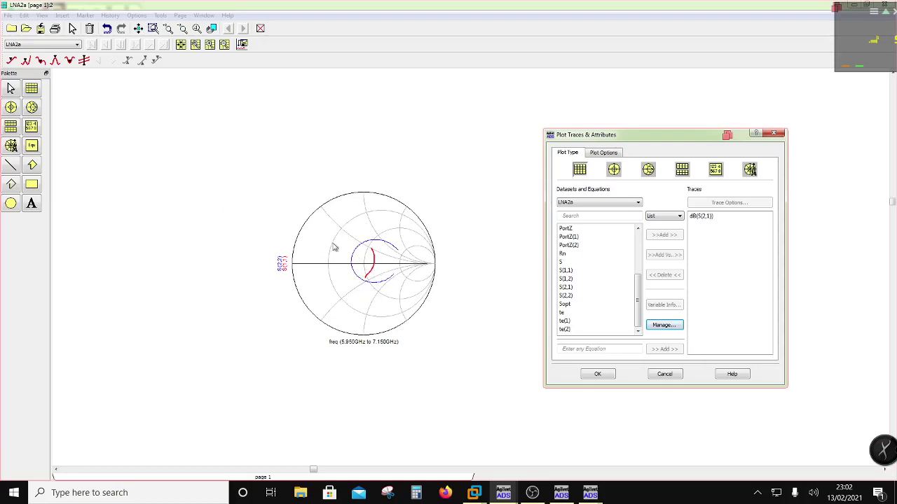
pyautogui.click(597, 375)
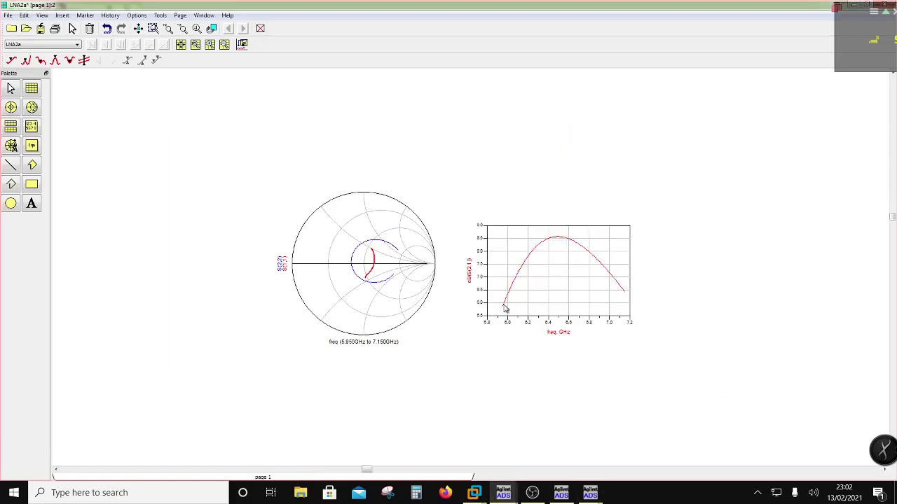
# - Add S(1,1) and S(2,2) in dB as traces on the rectangular S(2,1) plot
pyautogui.doubleClick(552, 294)
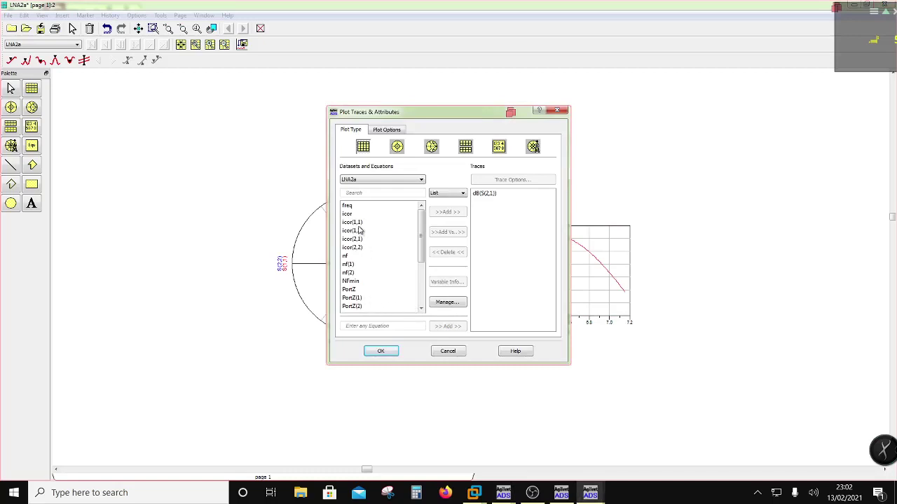
pyautogui.moveTo(422, 233); pyautogui.dragTo(415, 257)
pyautogui.click(365, 290)
pyautogui.click(449, 212)
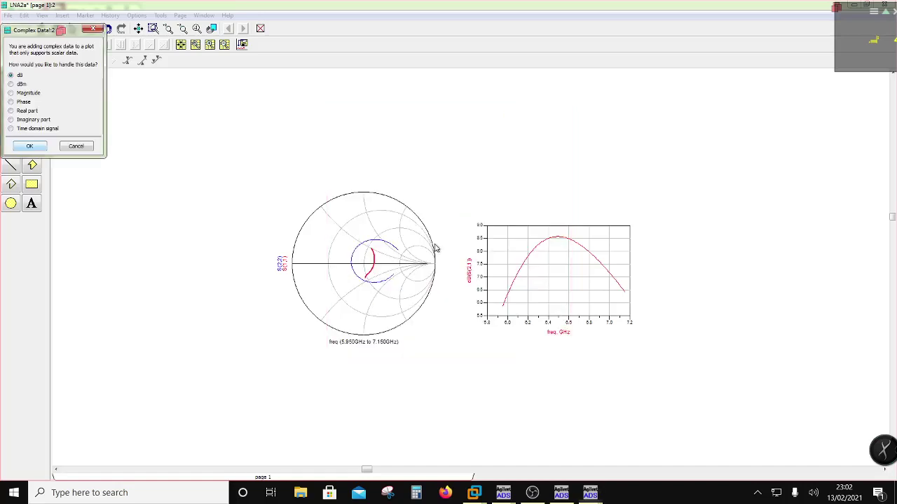
pyautogui.click(41, 147)
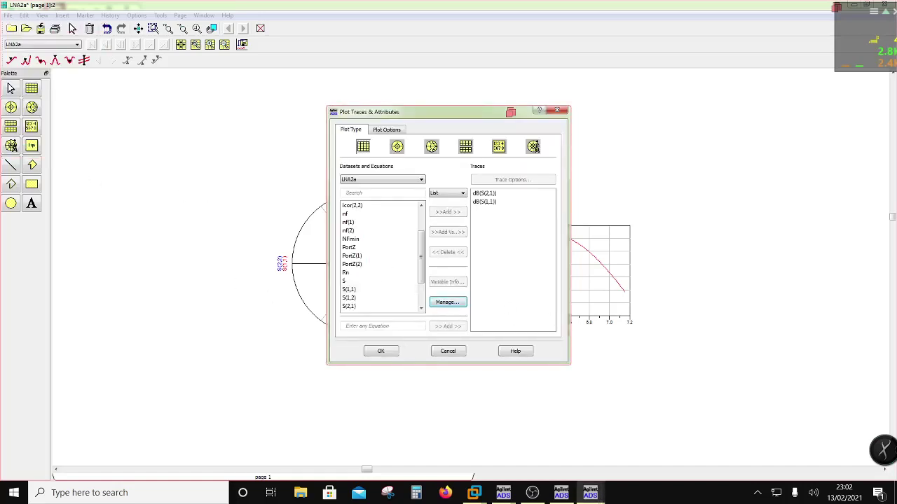
pyautogui.scroll(-1, 361, 294)
pyautogui.click(359, 290)
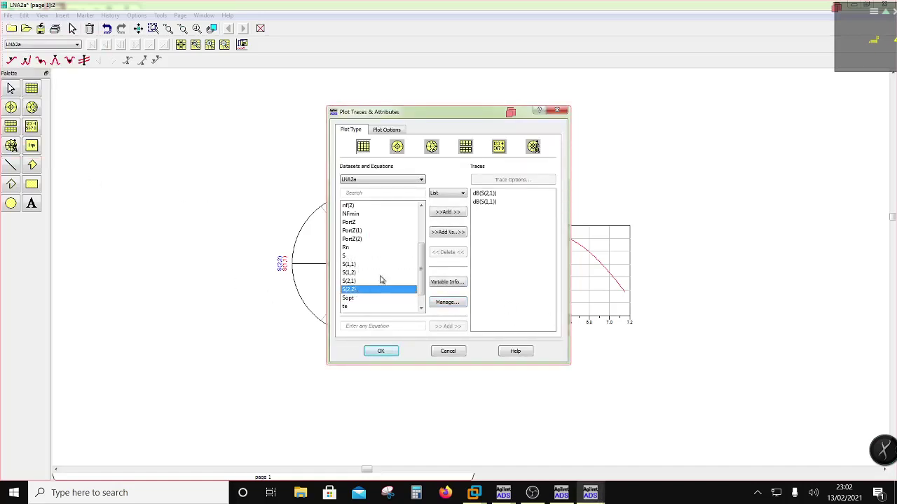
pyautogui.click(450, 213)
pyautogui.click(29, 147)
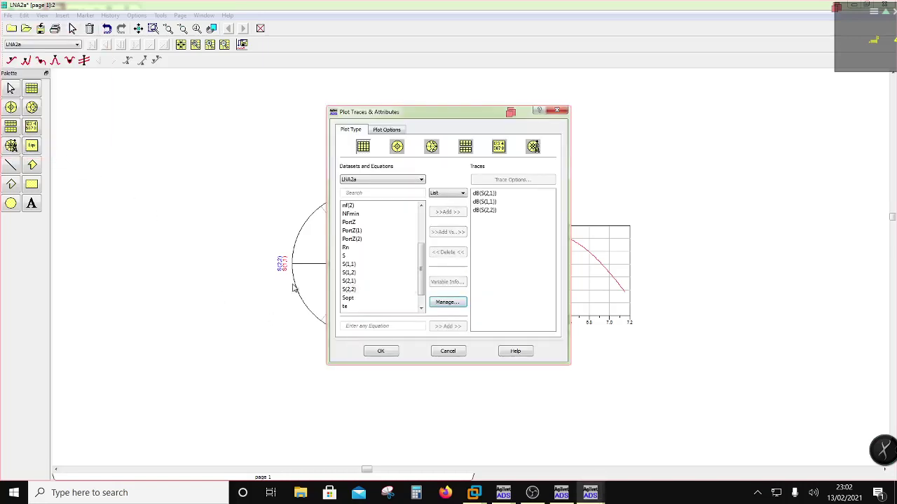
pyautogui.click(382, 352)
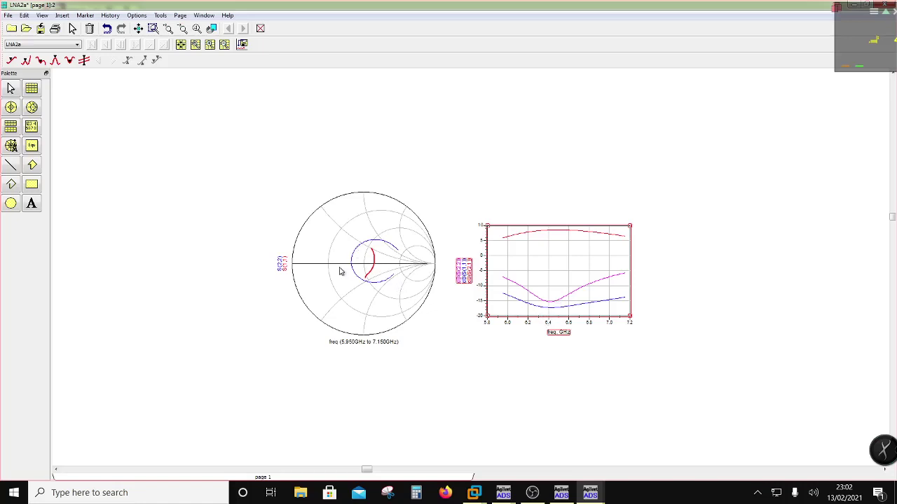
# - Bring the LNA2a schematic forward and delete input block DC_Block1 and the gate bias branch with DC_Feed1, SRC1 and its leftover wire
pyautogui.moveTo(508, 494)
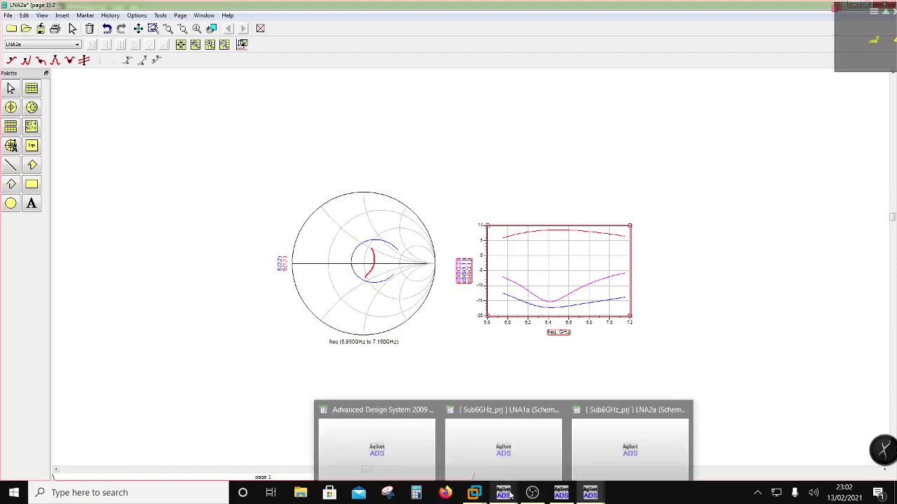
pyautogui.click(600, 452)
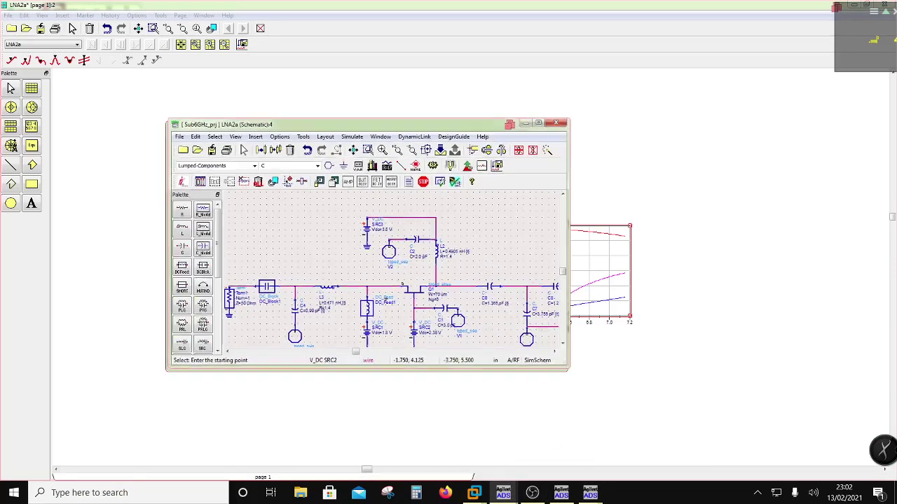
pyautogui.moveTo(347, 130); pyautogui.dragTo(385, 92)
pyautogui.moveTo(326, 332); pyautogui.dragTo(337, 405)
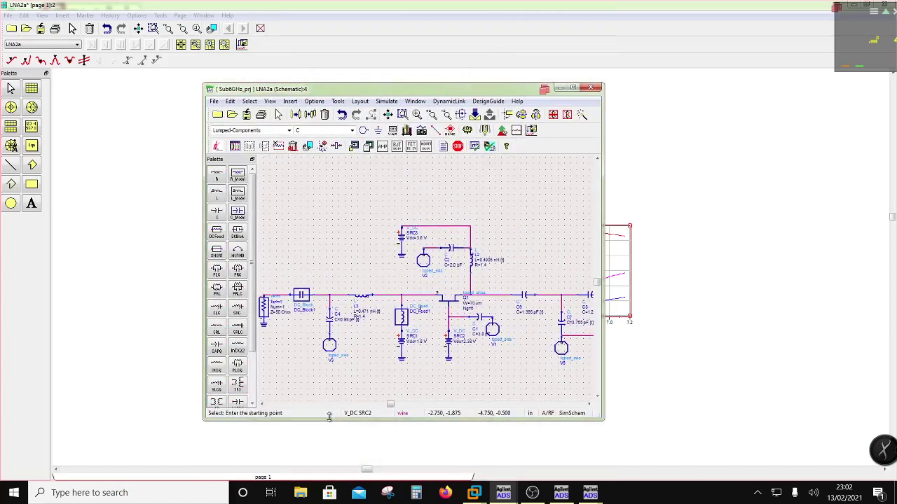
pyautogui.hscroll(-5, 366, 278)
pyautogui.scroll(-1, 366, 278)
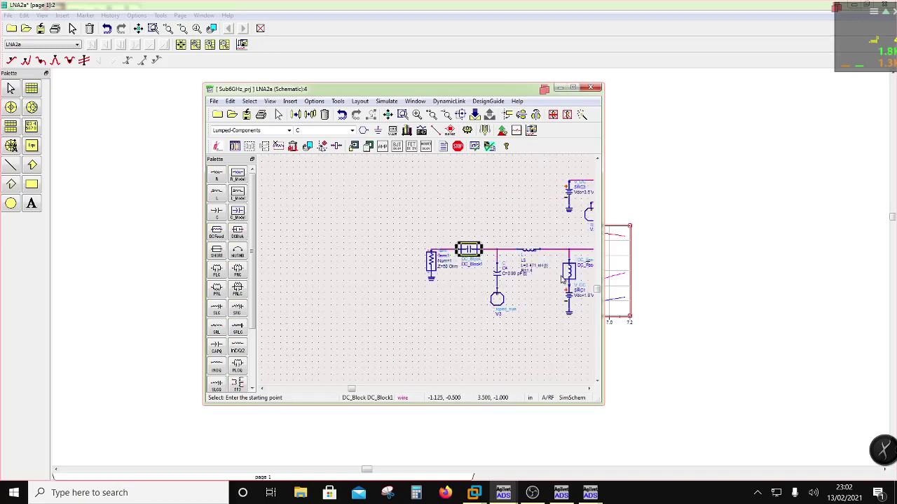
pyautogui.press('Delete')
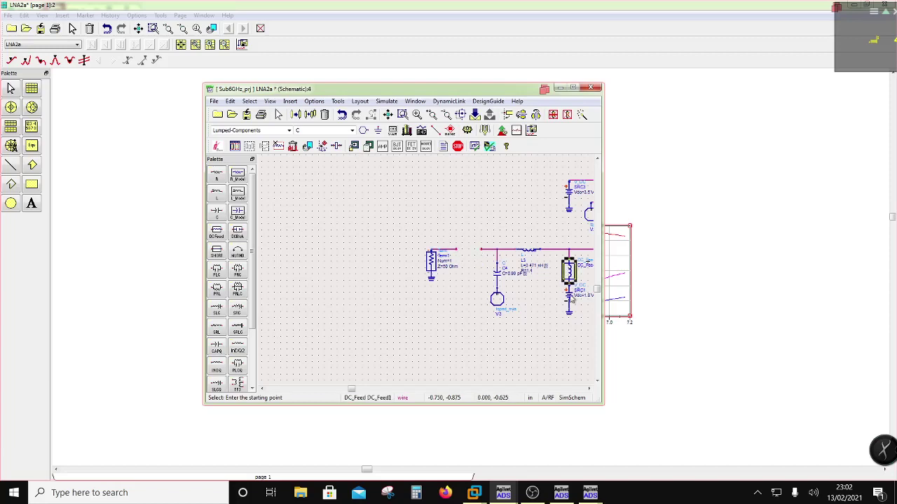
pyautogui.press('Delete')
pyautogui.press('Delete')
pyautogui.press('Delete')
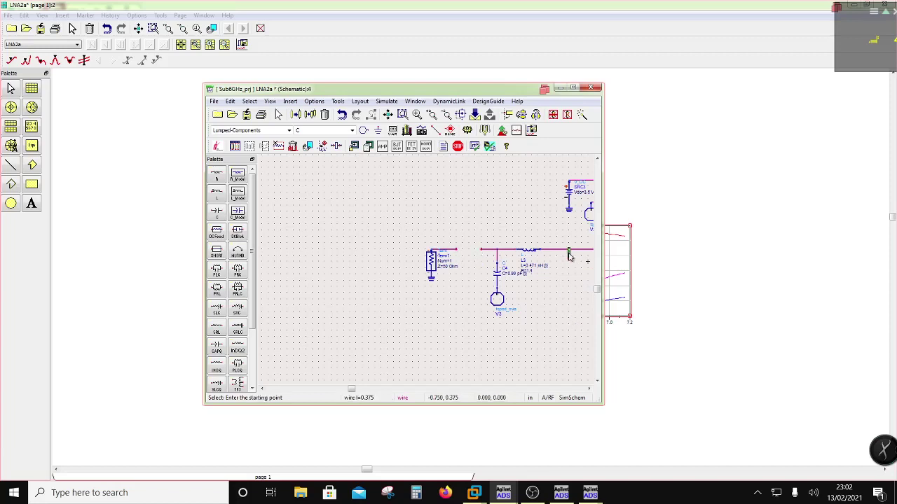
# - Move the Term1 input termination away from the matching network to free space for another stage
pyautogui.moveTo(412, 231); pyautogui.dragTo(475, 304)
pyautogui.moveTo(454, 254); pyautogui.dragTo(295, 255)
pyautogui.click(396, 271)
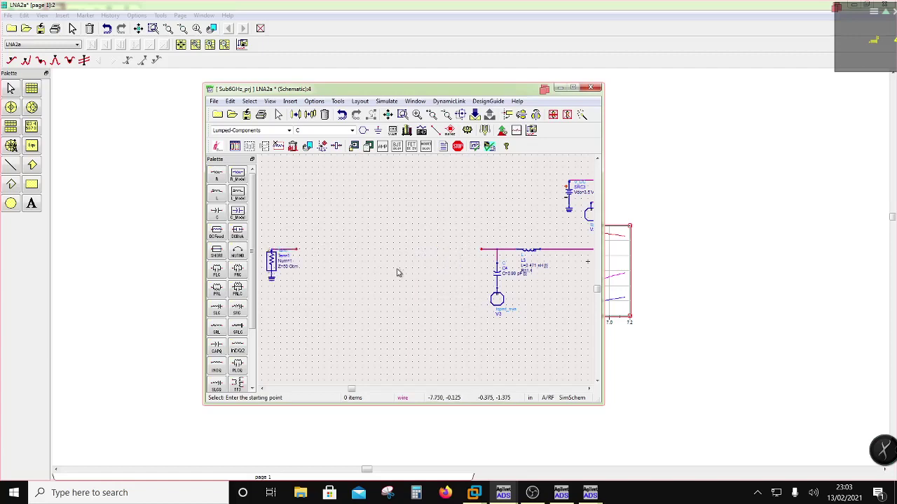
pyautogui.click(474, 493)
pyautogui.click(446, 493)
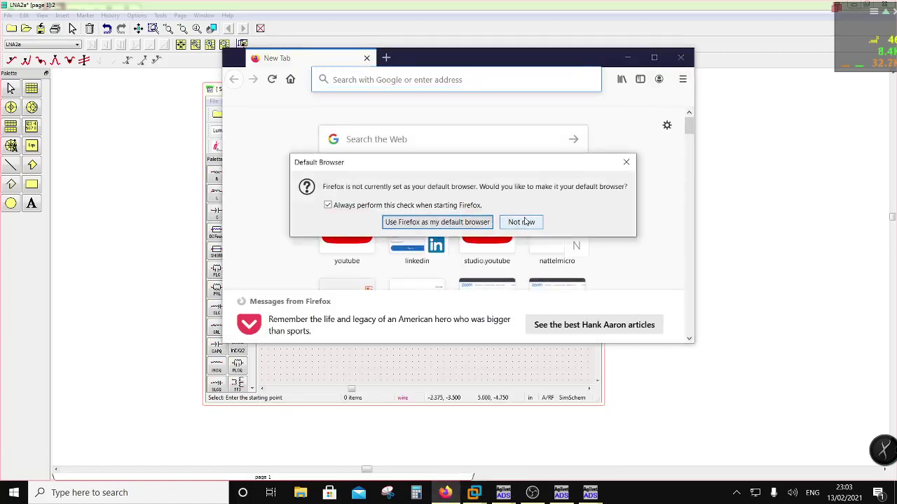
pyautogui.click(682, 59)
pyautogui.click(682, 59)
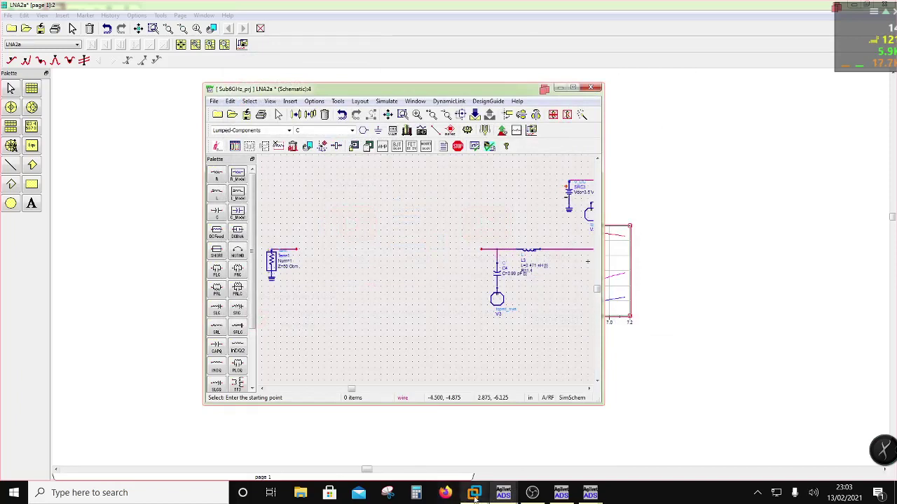
# - Bring the LNA1a schematic forward and move the stability circle blocks clear of the amplifier circuit
pyautogui.click(503, 493)
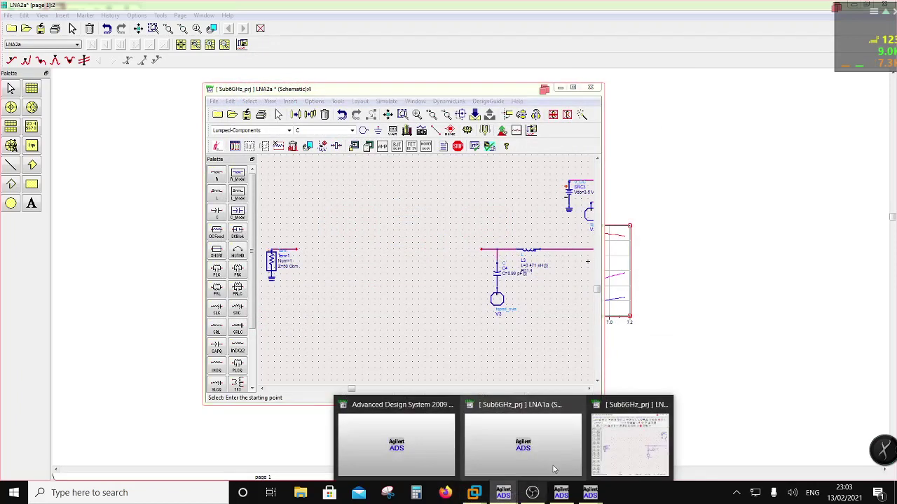
pyautogui.click(493, 447)
pyautogui.scroll(-1, 412, 250)
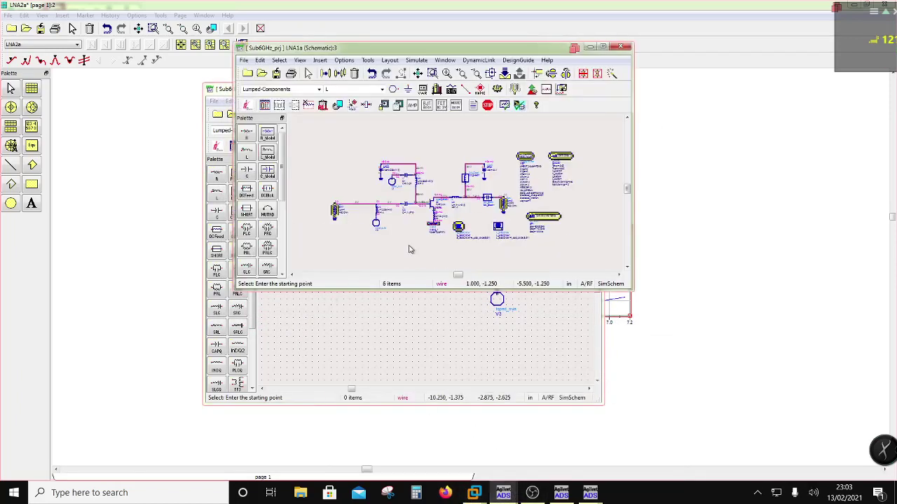
pyautogui.moveTo(461, 230); pyautogui.dragTo(585, 238)
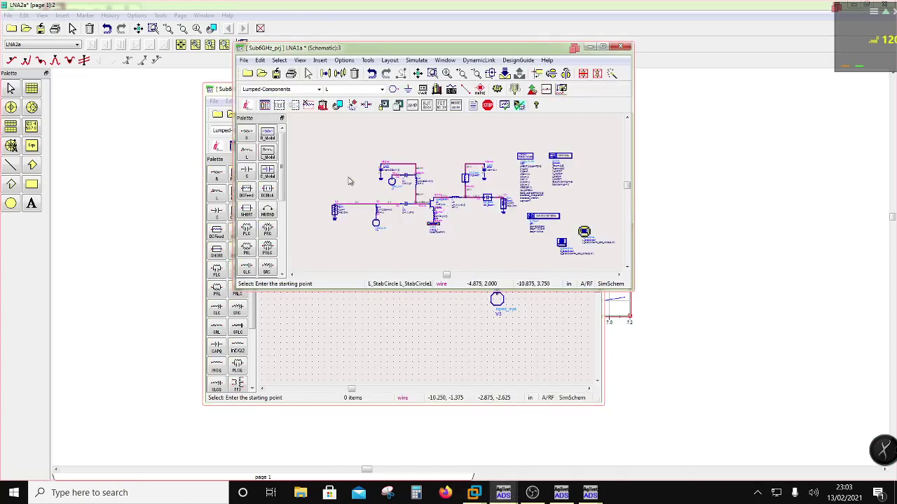
# - Copy the LNA1a amplifier circuit without its two terminations and close the LNA1a window
pyautogui.moveTo(357, 133); pyautogui.dragTo(491, 261)
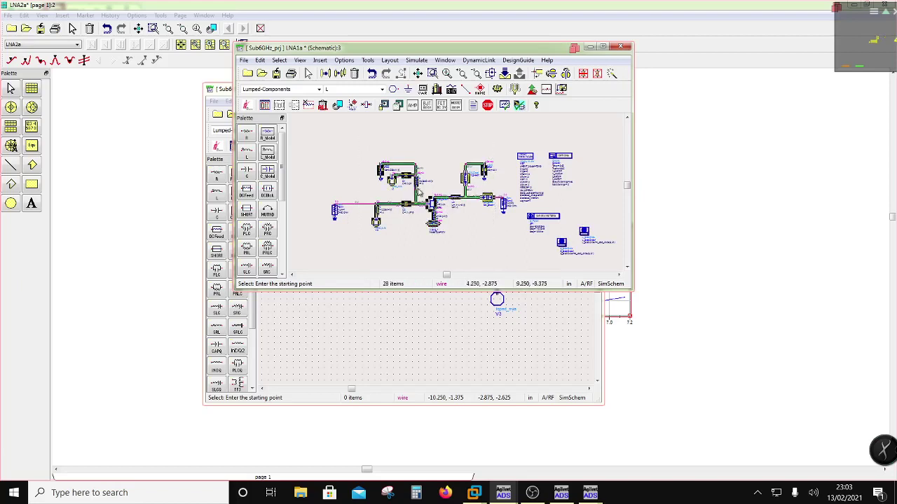
pyautogui.click(260, 61)
pyautogui.click(277, 117)
pyautogui.click(625, 47)
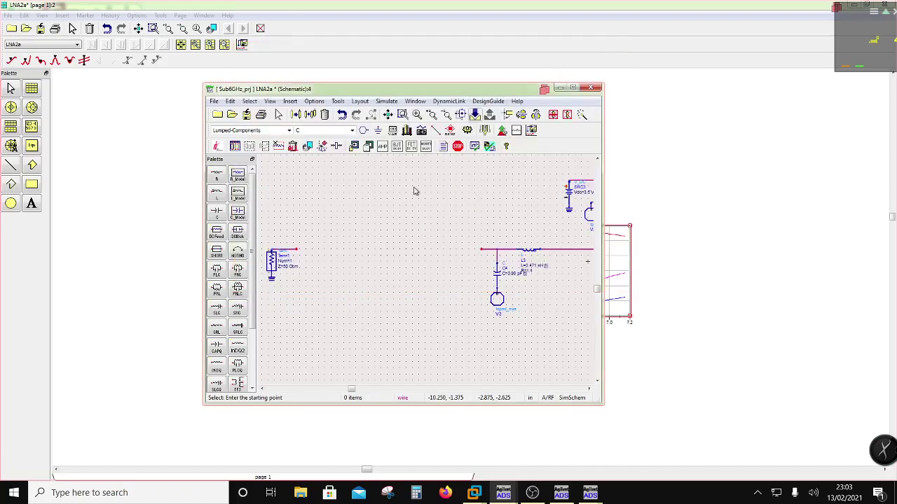
# - Paste the copied LNA1a circuit into LNA2a ahead of the existing stage and move Term1 clear of it
pyautogui.click(230, 101)
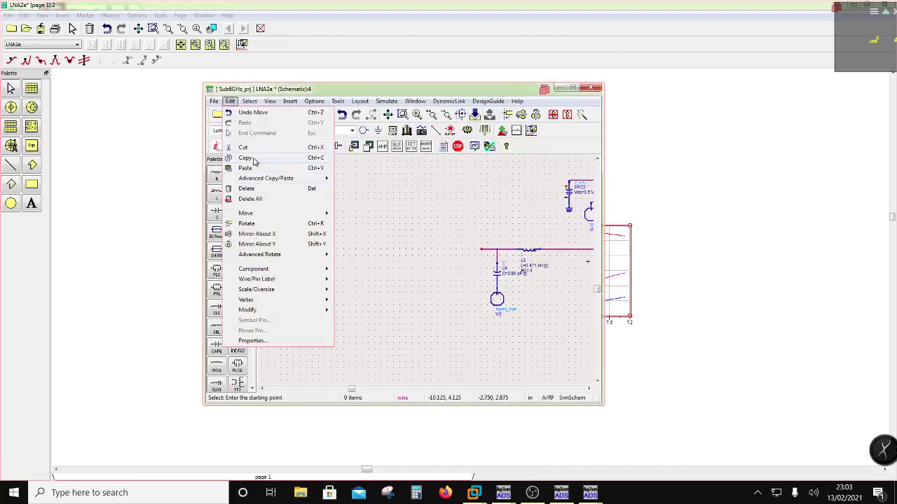
pyautogui.click(254, 168)
pyautogui.scroll(-1, 410, 298)
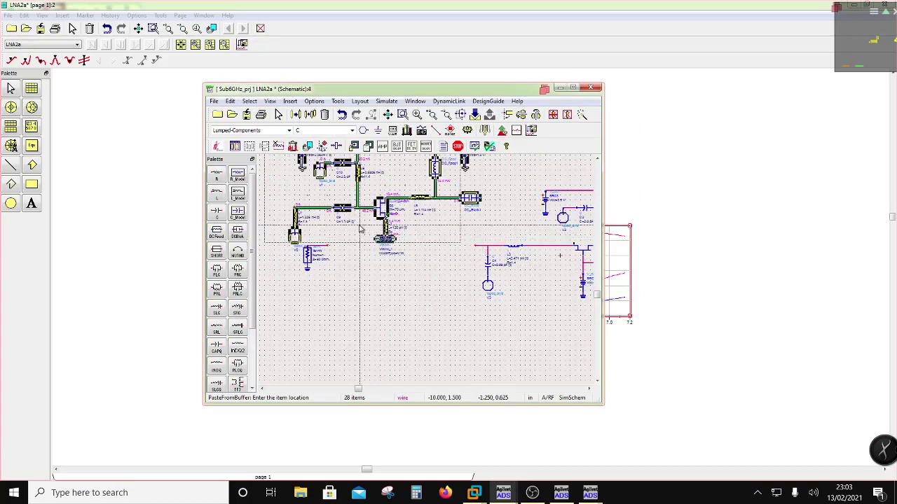
pyautogui.click(343, 291)
pyautogui.scroll(-1, 350, 282)
pyautogui.moveTo(424, 288); pyautogui.dragTo(310, 254)
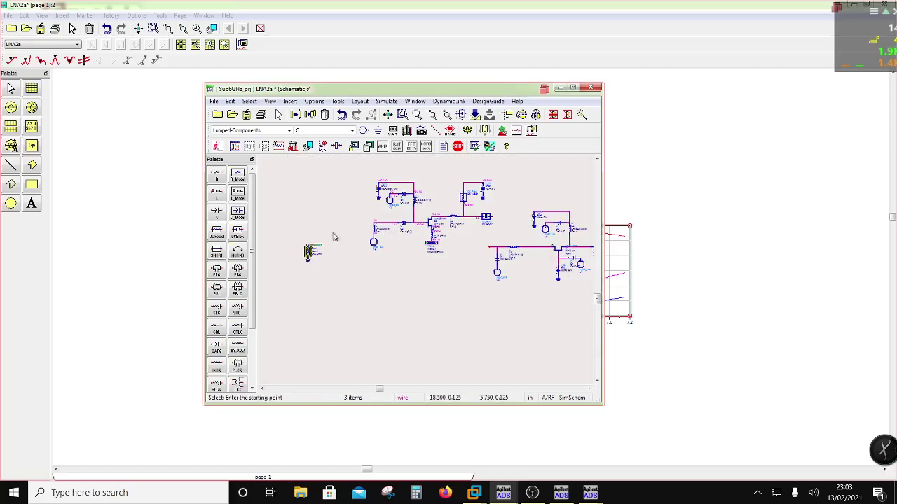
pyautogui.click(356, 168)
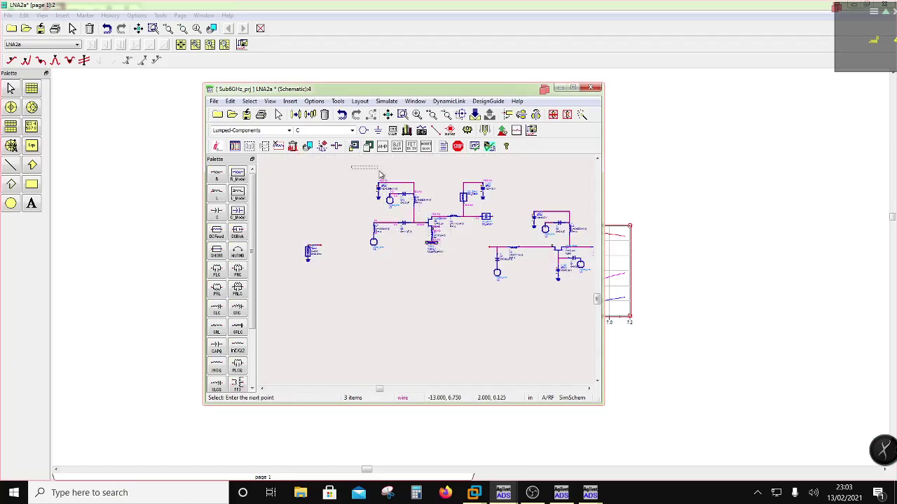
pyautogui.press('Escape')
# - Delete the pasted stage's output DC feed with its voltage source and wires, along with its output DC block
pyautogui.scroll(1, 462, 223)
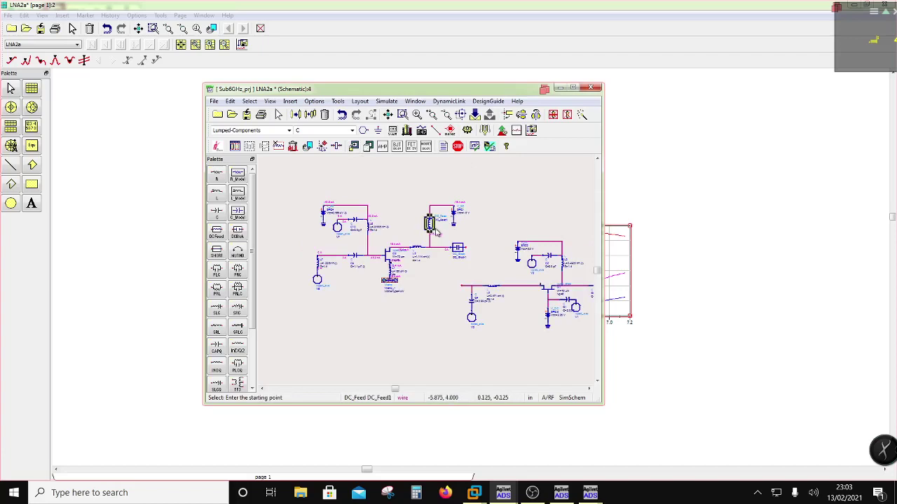
pyautogui.press('Delete')
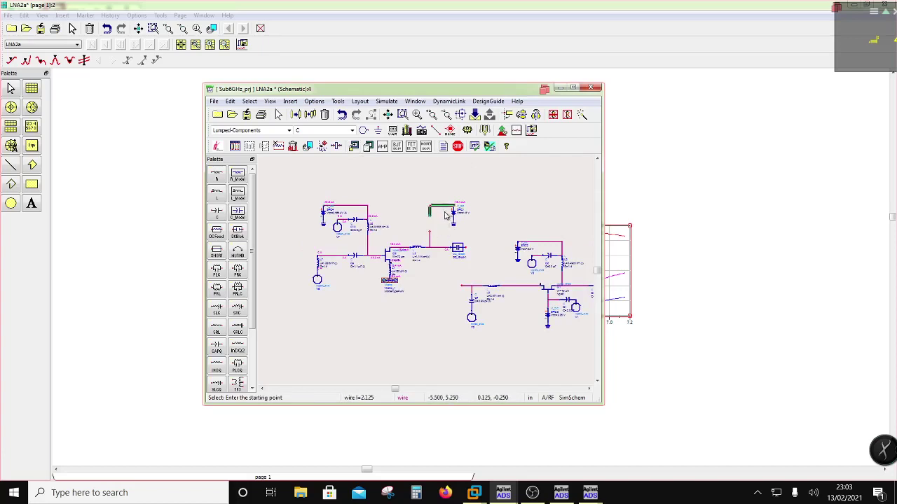
pyautogui.press('Delete')
pyautogui.press('Delete')
pyautogui.press('Delete')
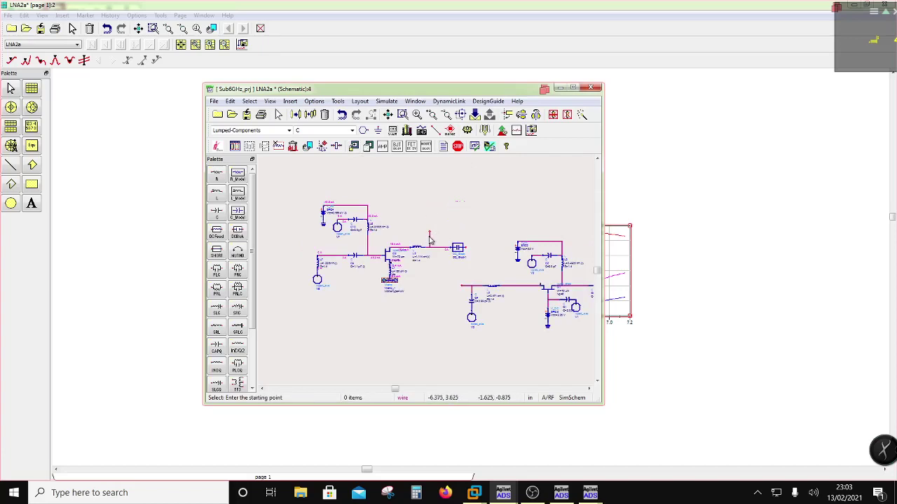
pyautogui.press('Delete')
pyautogui.click(456, 250)
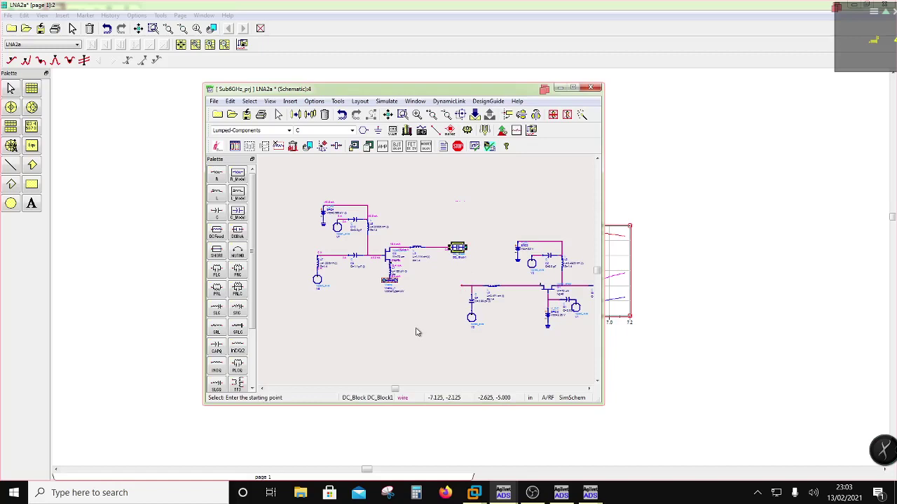
pyautogui.press('Delete')
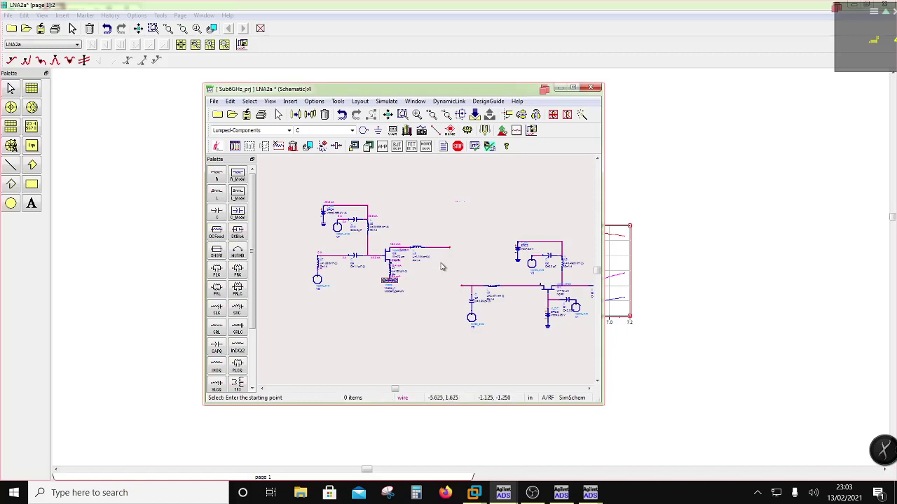
# - Move the whole pasted stage so its output inductor joins the second stage's input line at C4
pyautogui.scroll(-1, 374, 287)
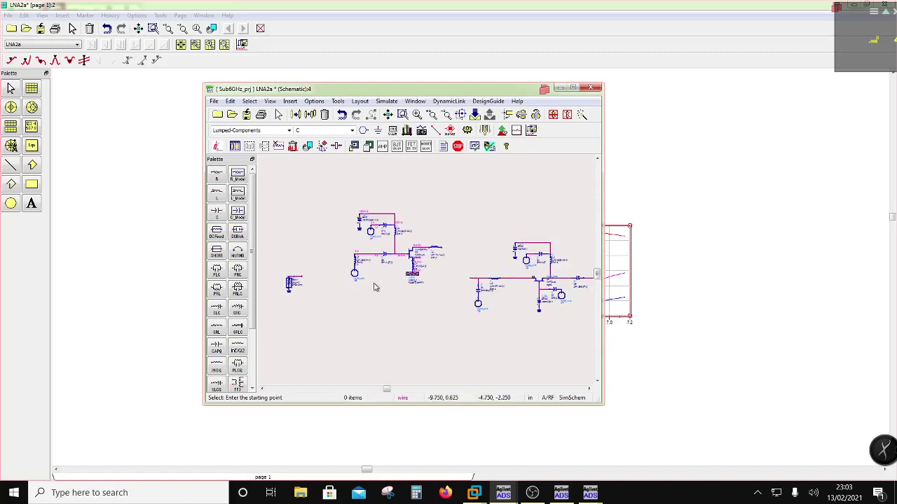
pyautogui.moveTo(341, 201); pyautogui.dragTo(474, 301)
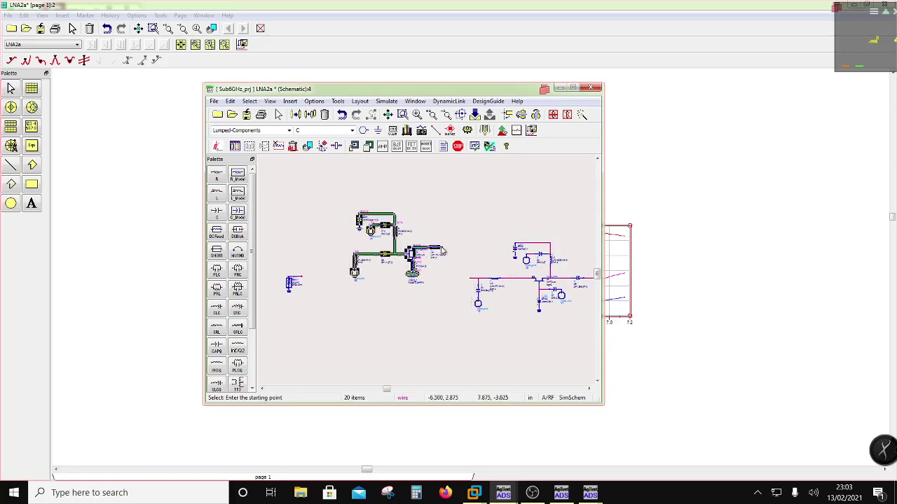
pyautogui.click(444, 285)
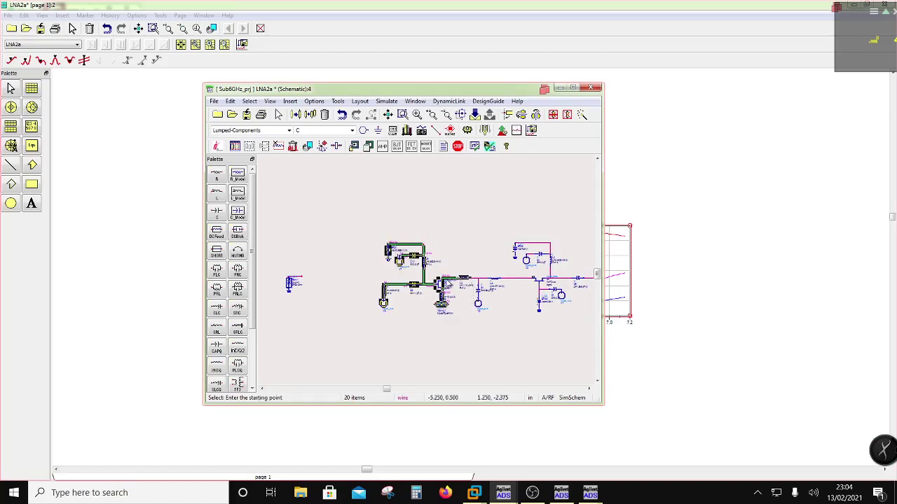
pyautogui.click(336, 319)
# - Move Term1 with its ground and wire onto the first stage's input line, then shift the termination clear of the shunt inductor
pyautogui.moveTo(275, 262); pyautogui.dragTo(318, 312)
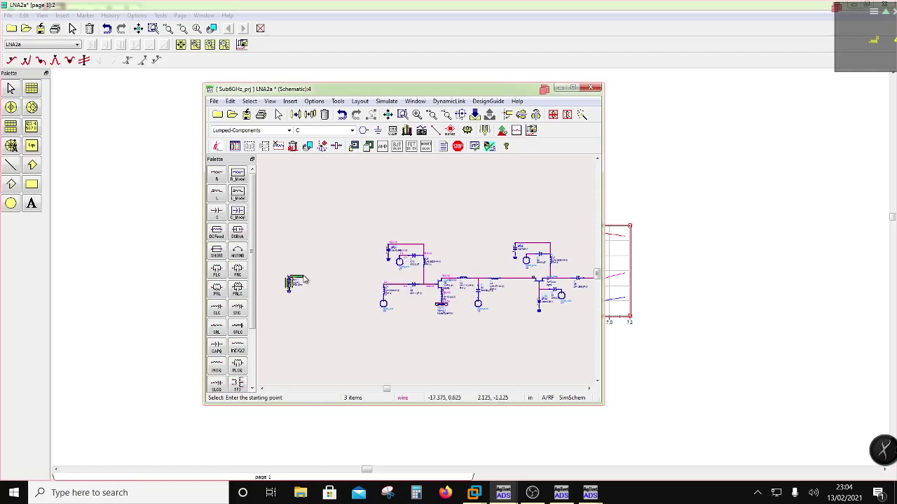
pyautogui.click(301, 281)
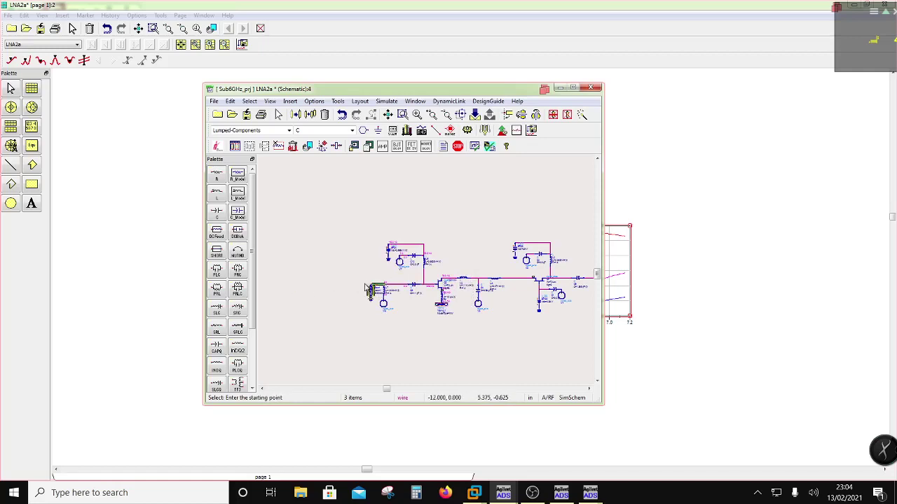
pyautogui.click(377, 308)
pyautogui.click(366, 300)
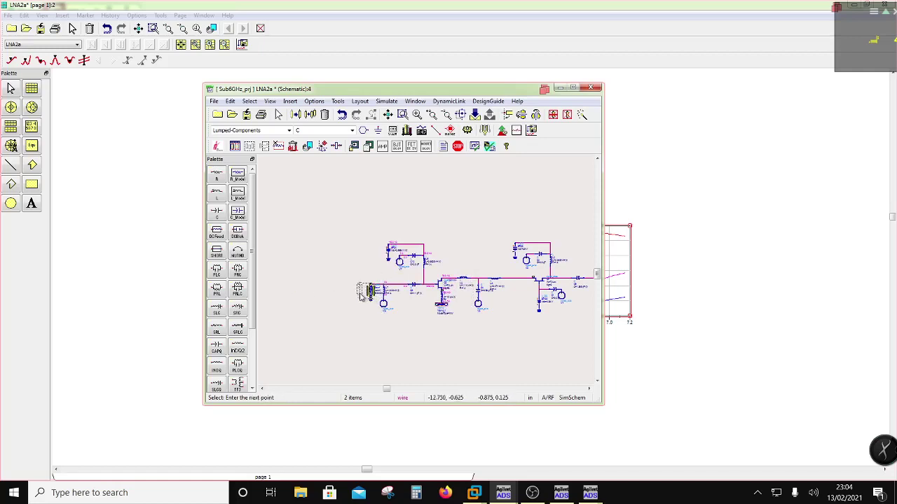
pyautogui.click(359, 295)
# - Examine the cascaded schematic from Term1 through both transistor stages to Term2 and the simulation blocks
pyautogui.scroll(2, 456, 276)
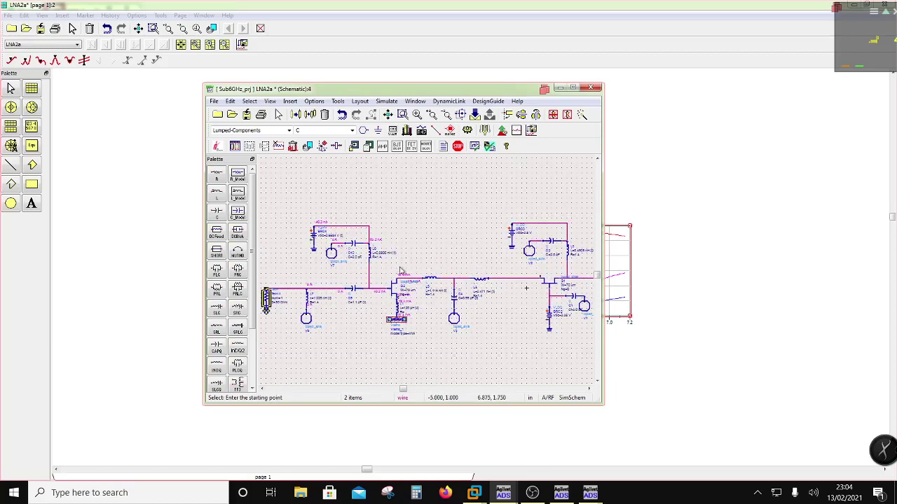
pyautogui.scroll(1, 398, 266)
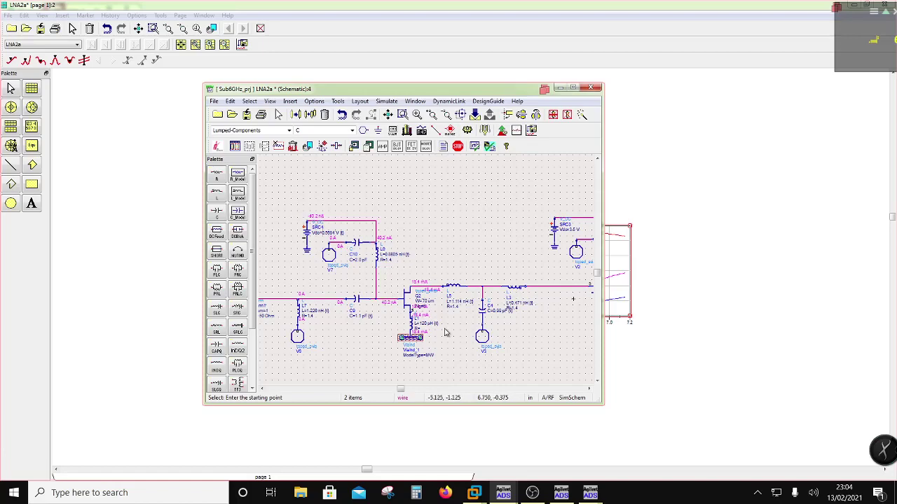
pyautogui.scroll(-2, 447, 332)
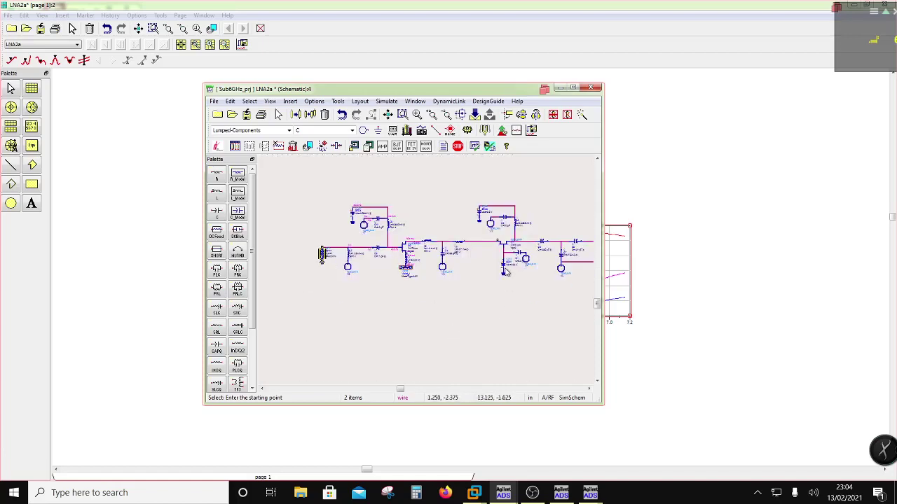
pyautogui.scroll(2, 376, 262)
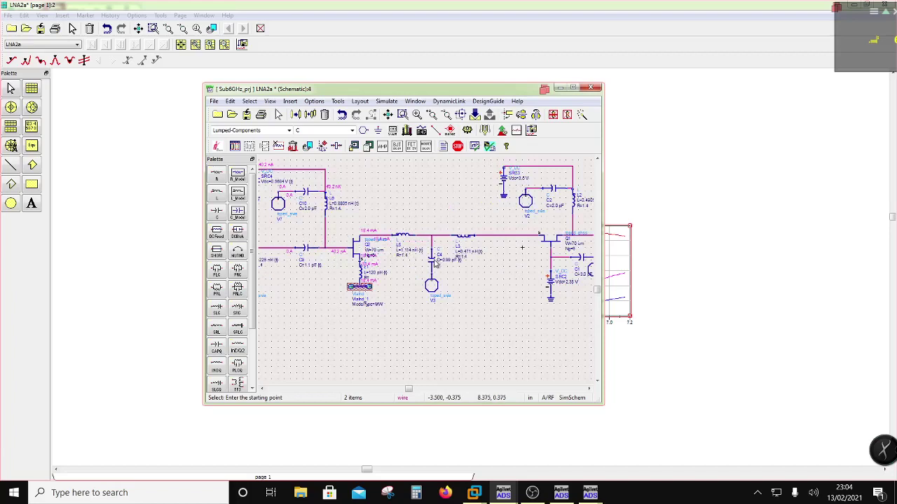
pyautogui.scroll(-1, 435, 263)
pyautogui.scroll(1, 350, 262)
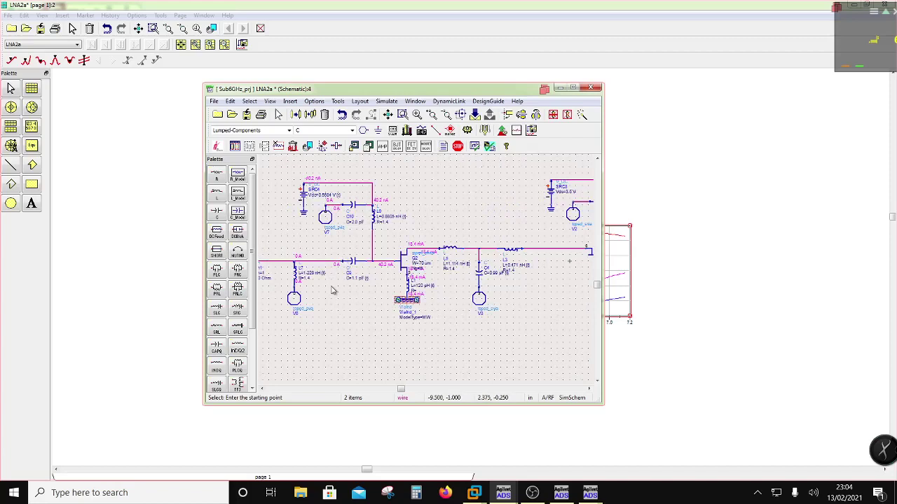
pyautogui.scroll(-1, 346, 283)
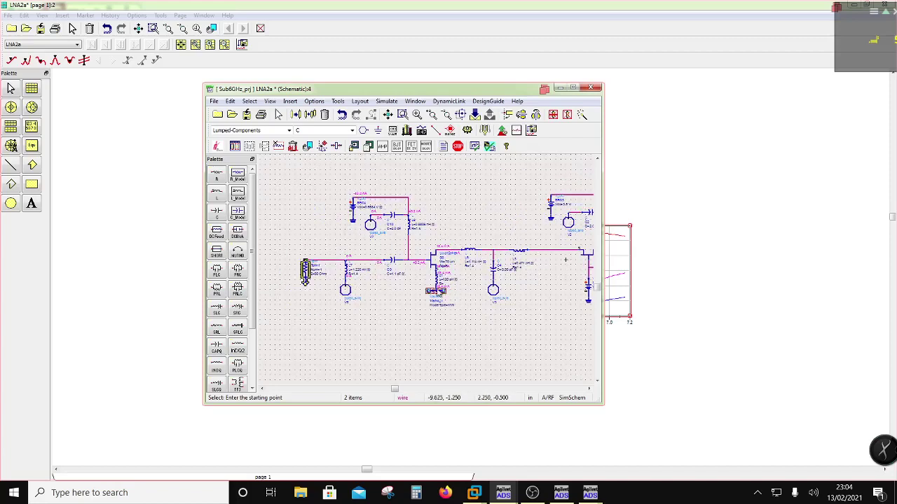
pyautogui.scroll(-1, 474, 293)
pyautogui.scroll(2, 564, 275)
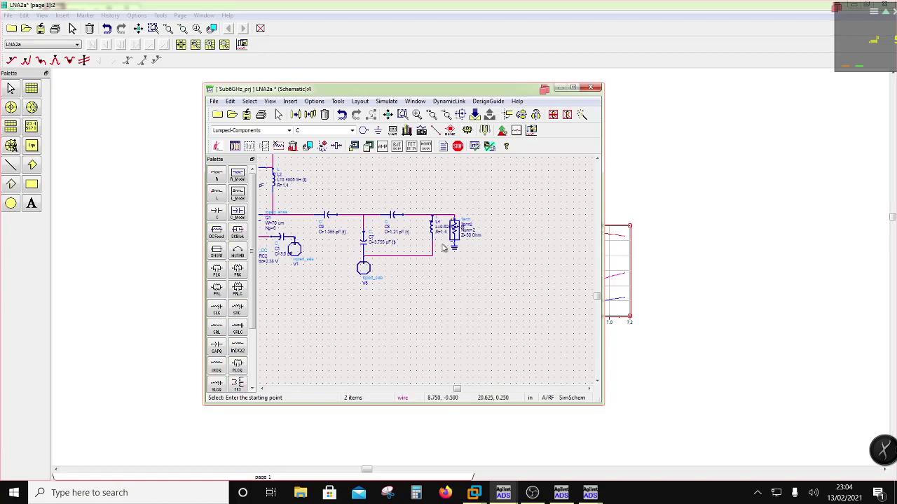
pyautogui.scroll(3, 315, 210)
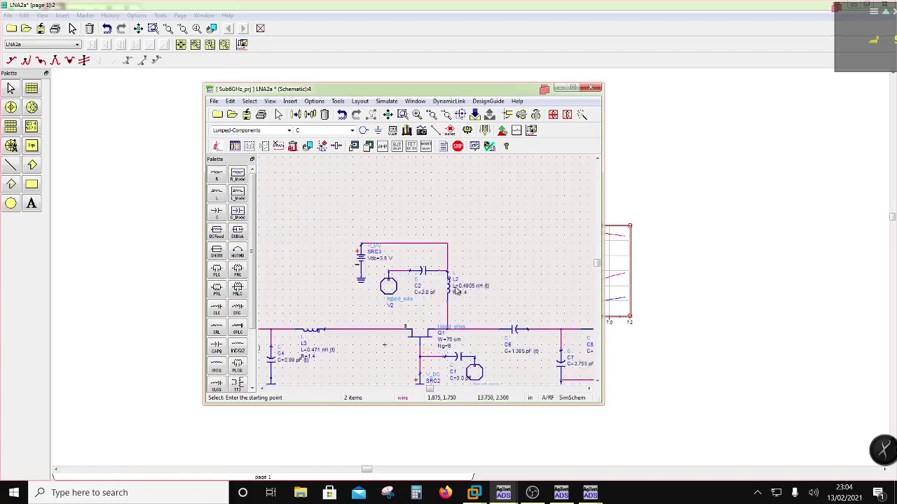
pyautogui.scroll(-2, 304, 305)
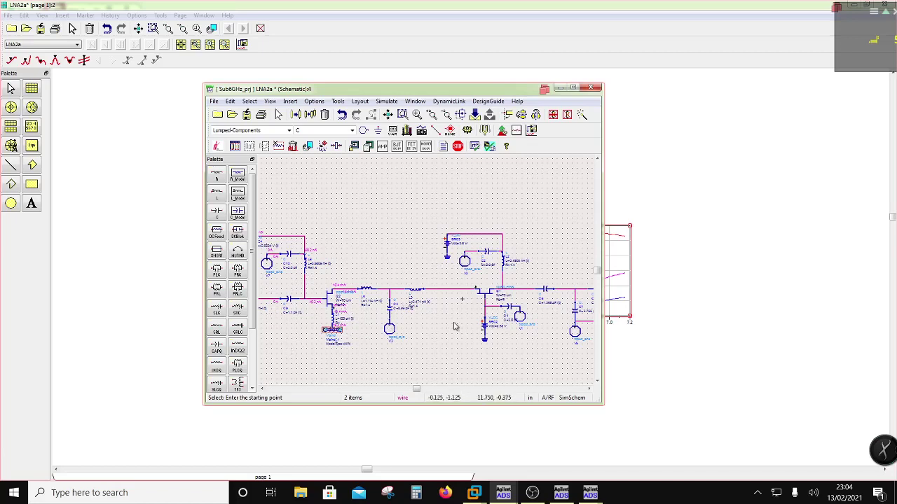
pyautogui.scroll(-2, 455, 324)
pyautogui.scroll(-2, 406, 284)
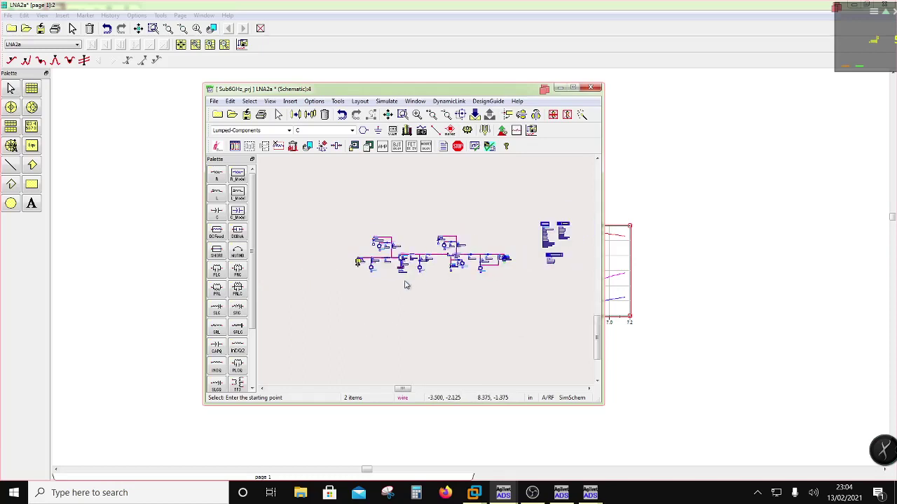
pyautogui.scroll(1, 527, 252)
pyautogui.scroll(1, 445, 246)
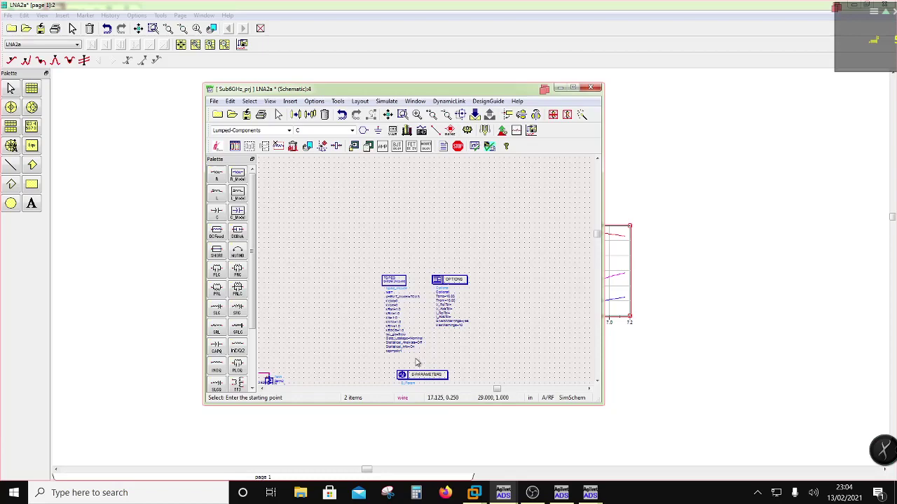
# - Save the cascaded LNA2a schematic, move its window aside and simulate the two-stage circuit
pyautogui.click(247, 114)
pyautogui.moveTo(455, 91); pyautogui.dragTo(357, 110)
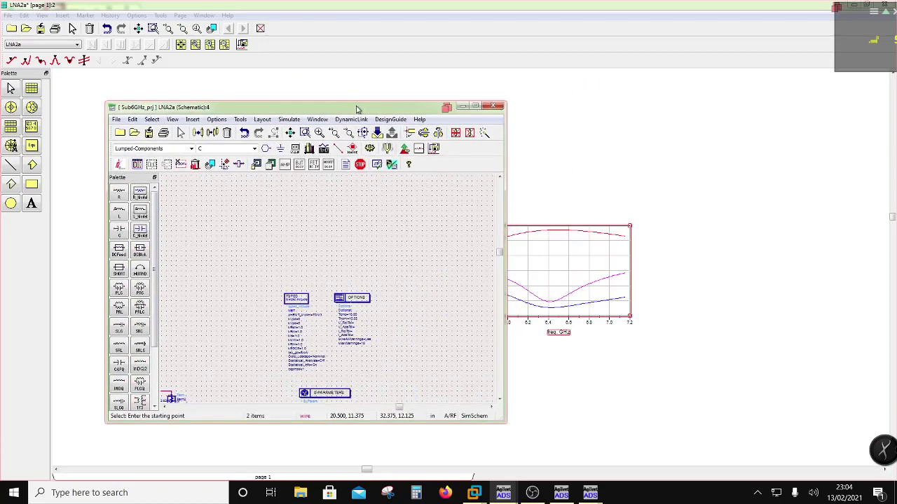
pyautogui.click(385, 150)
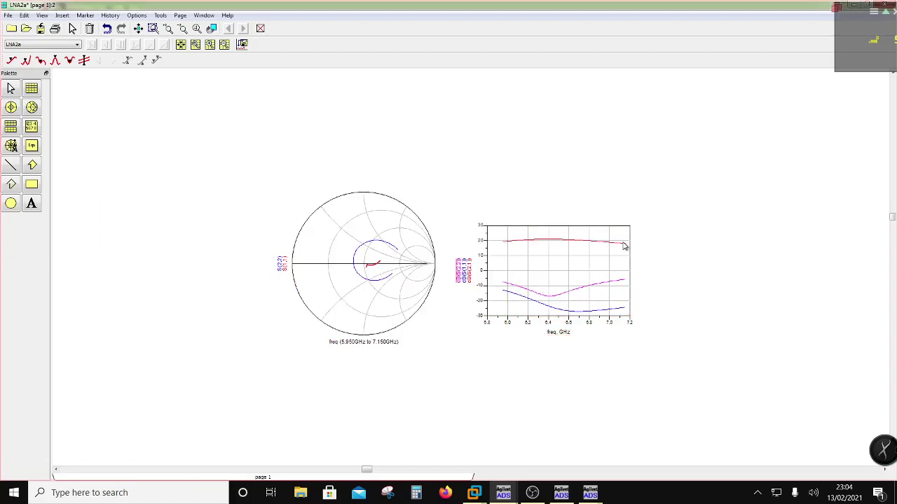
# - Reposition the Smith chart and the dB S-parameter plot, and paste a copy of the dB plot beneath the original
pyautogui.moveTo(333, 284); pyautogui.dragTo(277, 279)
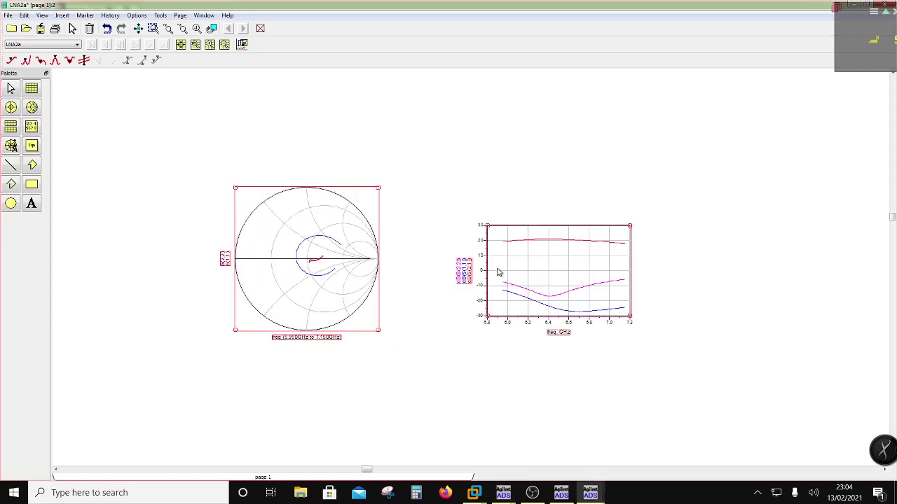
pyautogui.moveTo(498, 272); pyautogui.dragTo(459, 267)
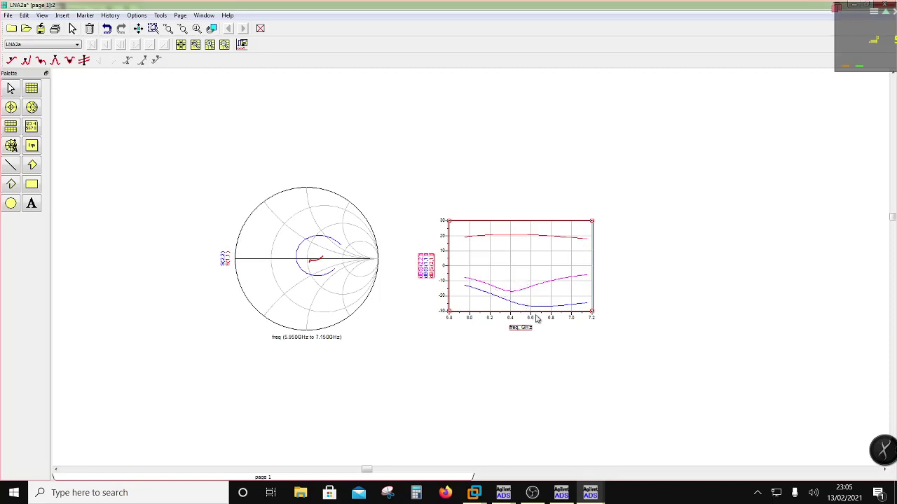
pyautogui.hotkey('ctrl', 'v')
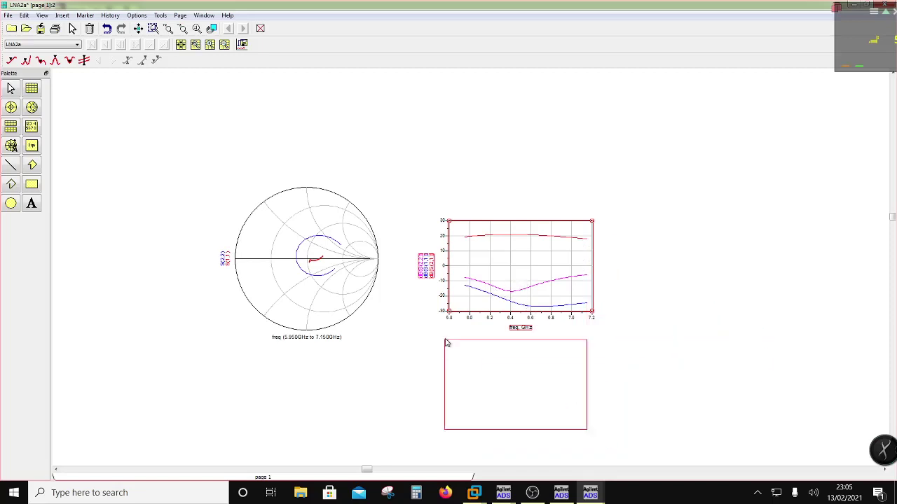
pyautogui.click(454, 344)
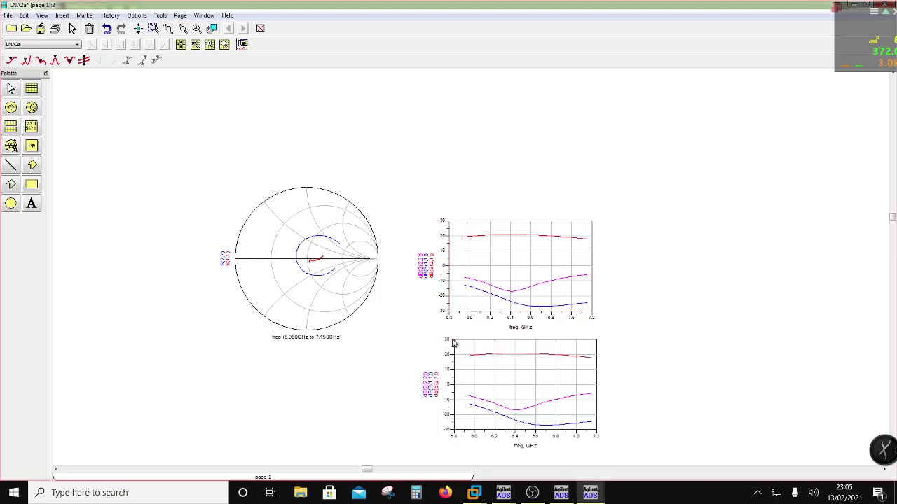
# - Delete the dB(S(2,1)) trace from the lower plot, and the dB(S(2,2)) and dB(S(1,1)) traces from the upper plot
pyautogui.click(486, 357)
pyautogui.press('Delete')
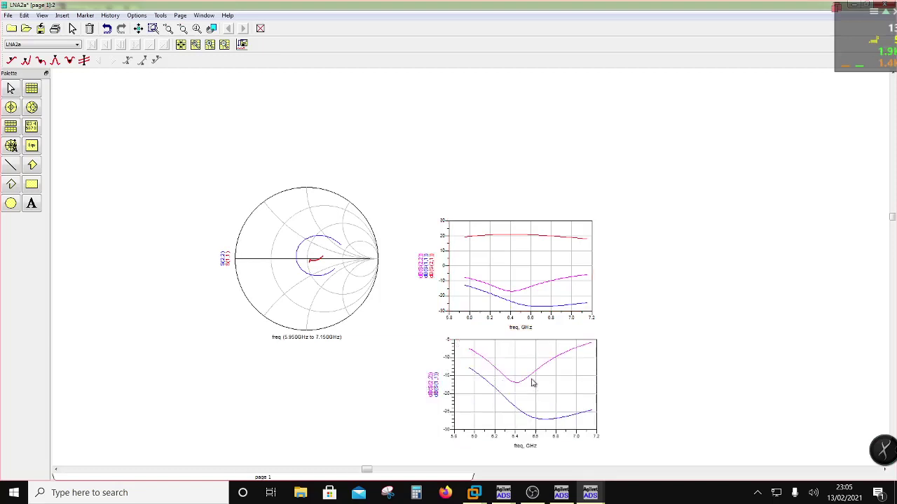
pyautogui.click(502, 289)
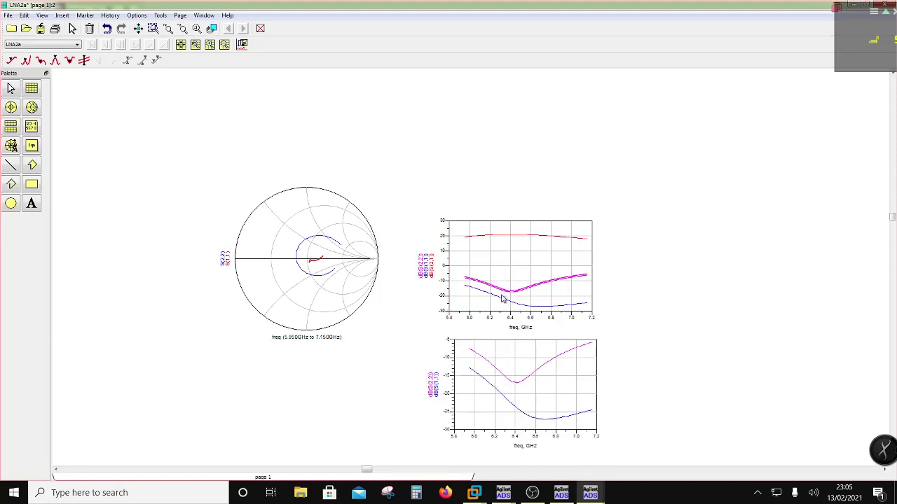
pyautogui.press('Delete')
pyautogui.click(501, 302)
pyautogui.press('Delete')
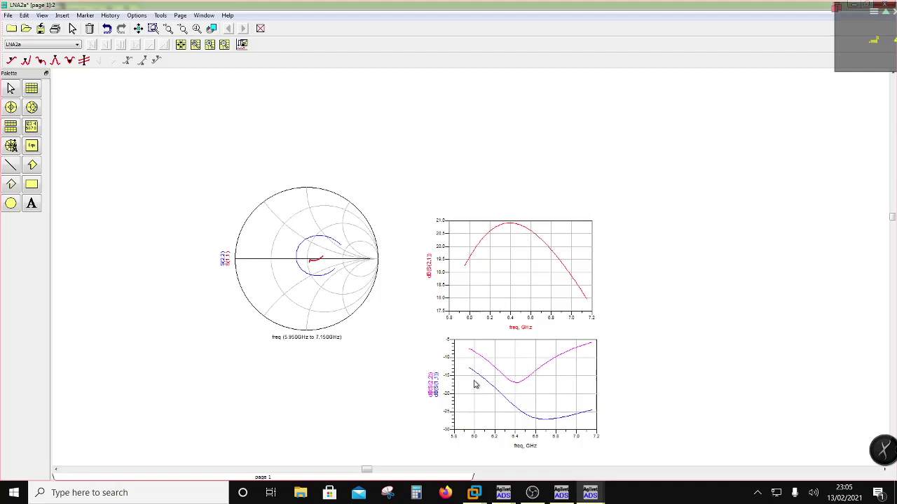
# - Lower the Smith chart slightly and place a rectangular plot of nf(2) beside the dB(S(2,1)) plot
pyautogui.moveTo(350, 291); pyautogui.dragTo(350, 310)
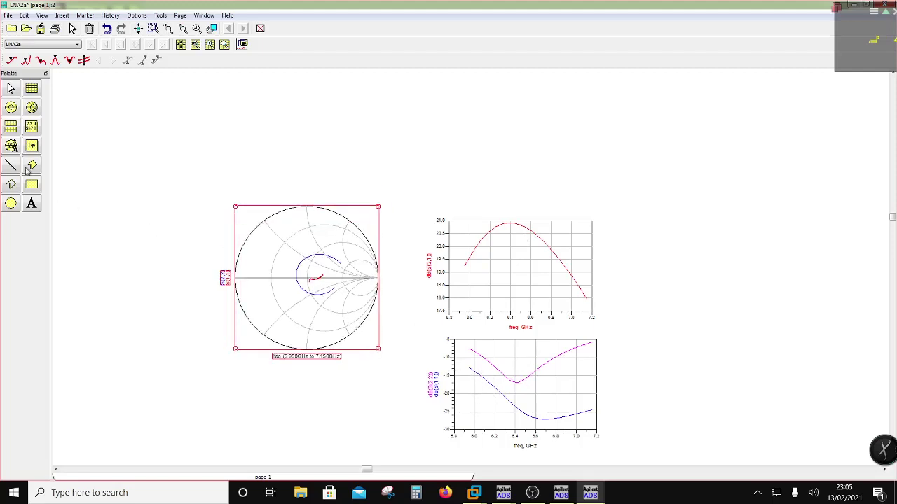
pyautogui.click(31, 89)
pyautogui.click(640, 227)
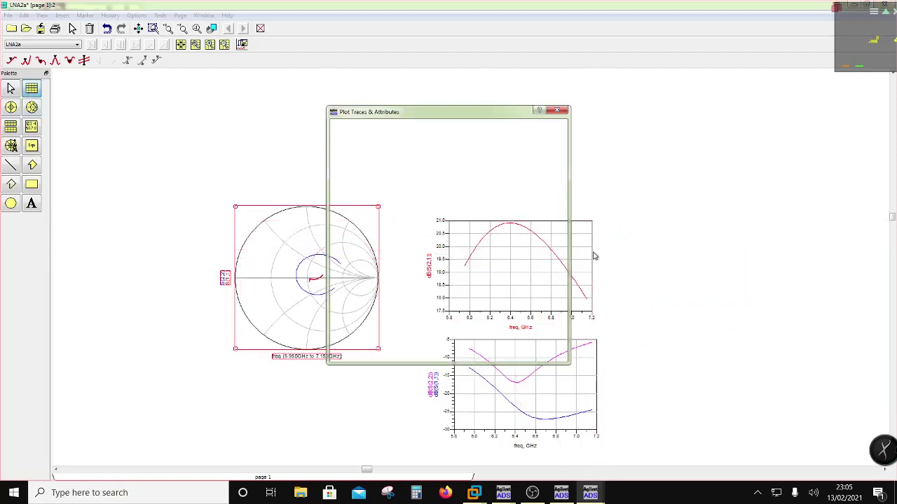
pyautogui.click(400, 256)
pyautogui.click(364, 273)
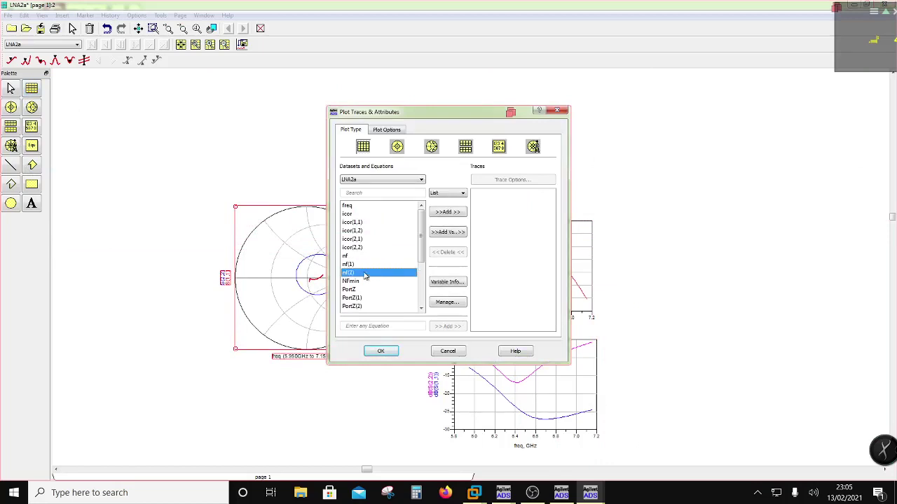
pyautogui.click(444, 214)
pyautogui.click(381, 351)
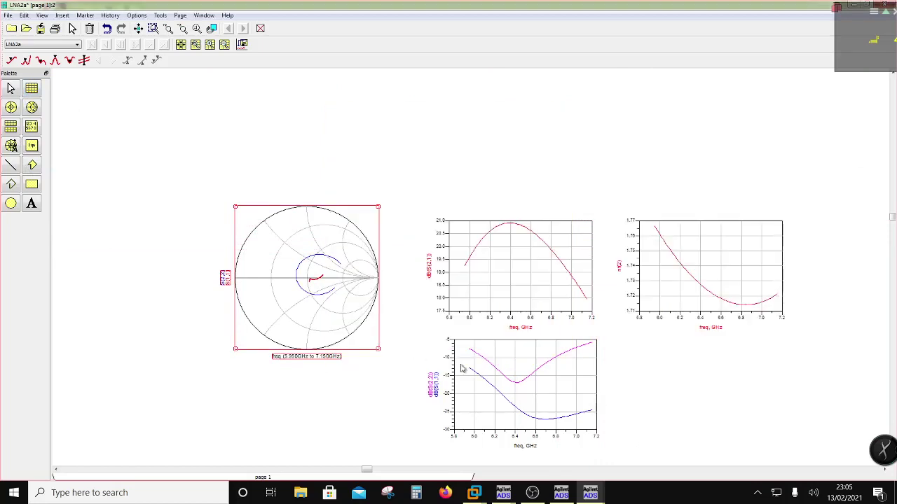
pyautogui.moveTo(667, 303); pyautogui.dragTo(686, 308)
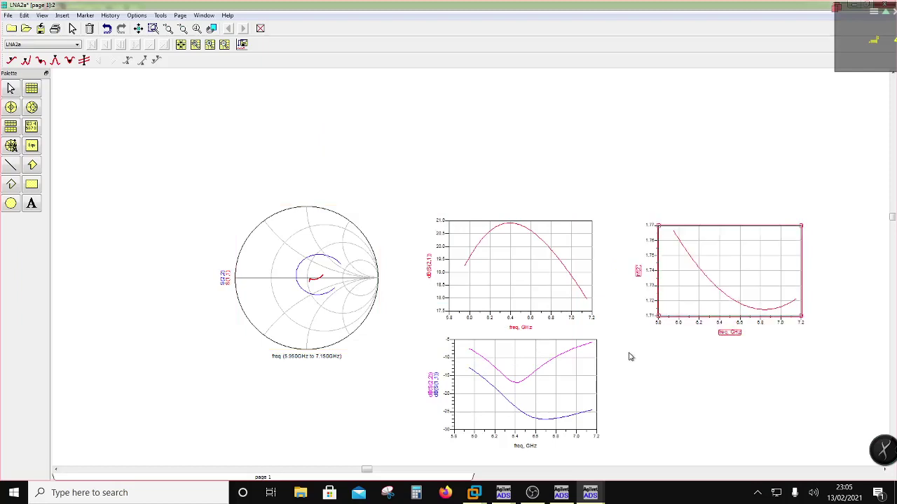
# - Save the LNA2a schematic, annotate its DC solution and inspect the bias voltages and currents of both stages
pyautogui.moveTo(501, 493)
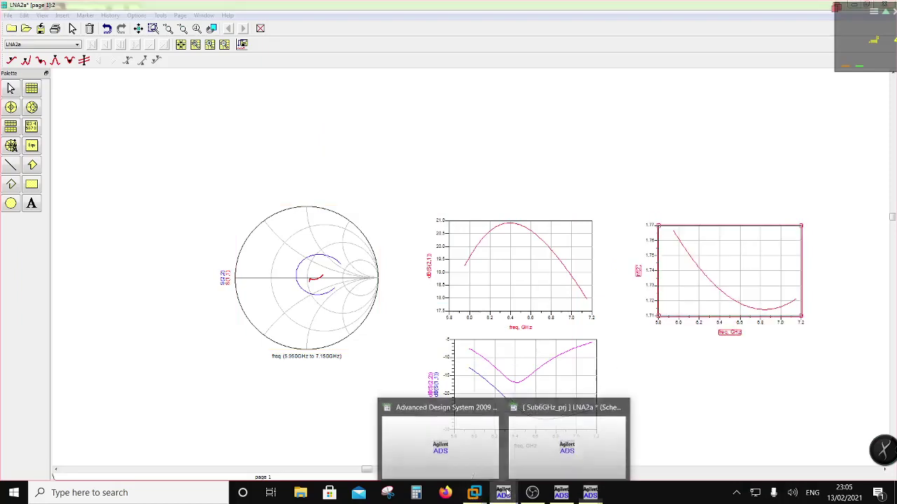
pyautogui.click(529, 464)
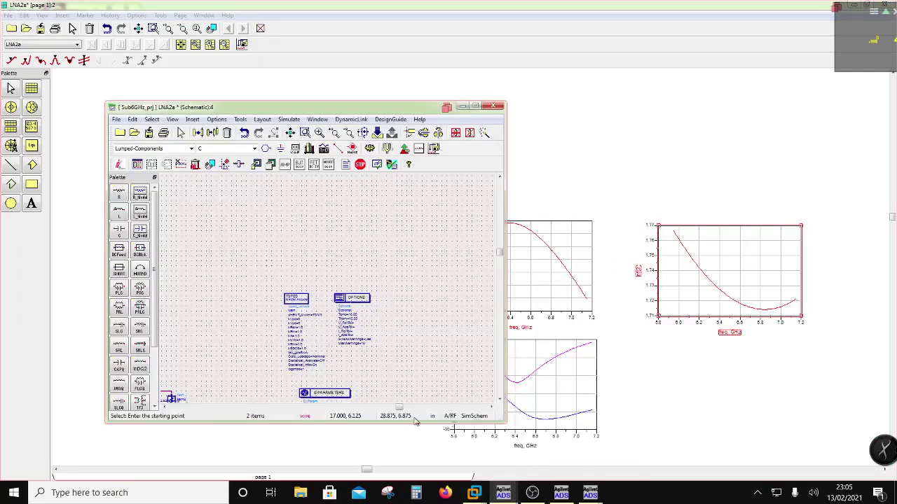
pyautogui.click(148, 133)
pyautogui.click(288, 119)
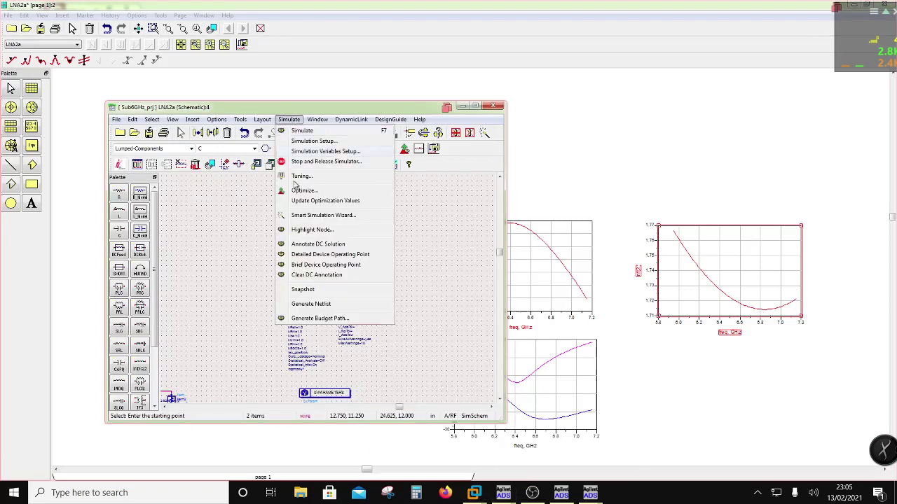
pyautogui.click(298, 303)
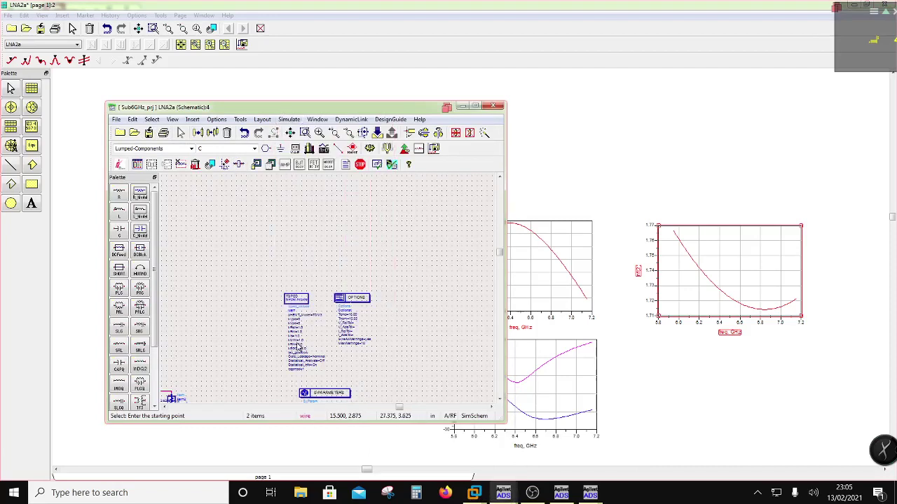
pyautogui.scroll(-3, 298, 347)
pyautogui.scroll(2, 290, 344)
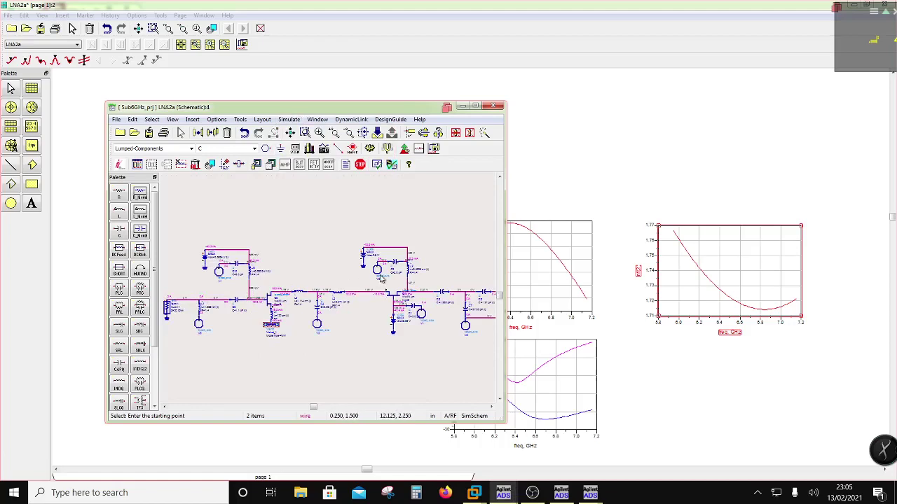
pyautogui.scroll(2, 382, 279)
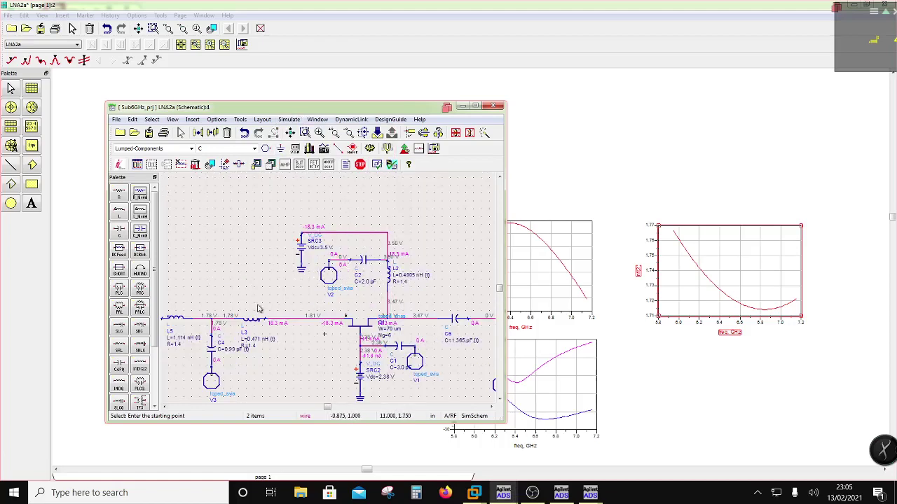
pyautogui.scroll(-2, 287, 309)
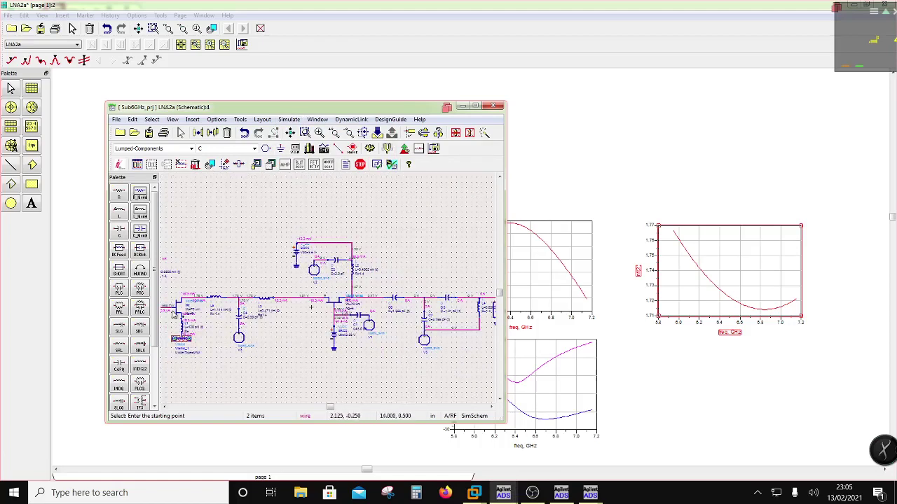
# - Examine the annotated DC voltages and currents across both LNA2a stages and return to the data display
pyautogui.hscroll(-2, 250, 326)
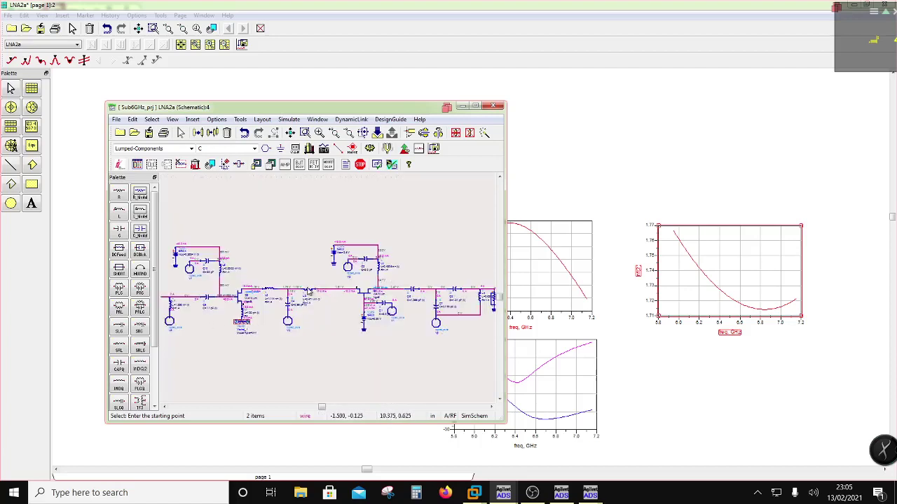
pyautogui.scroll(2, 308, 291)
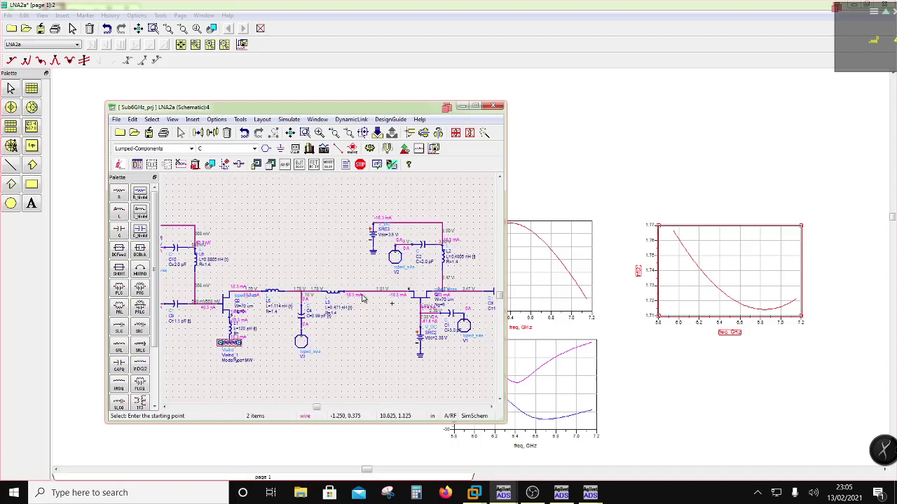
pyautogui.scroll(-1, 270, 275)
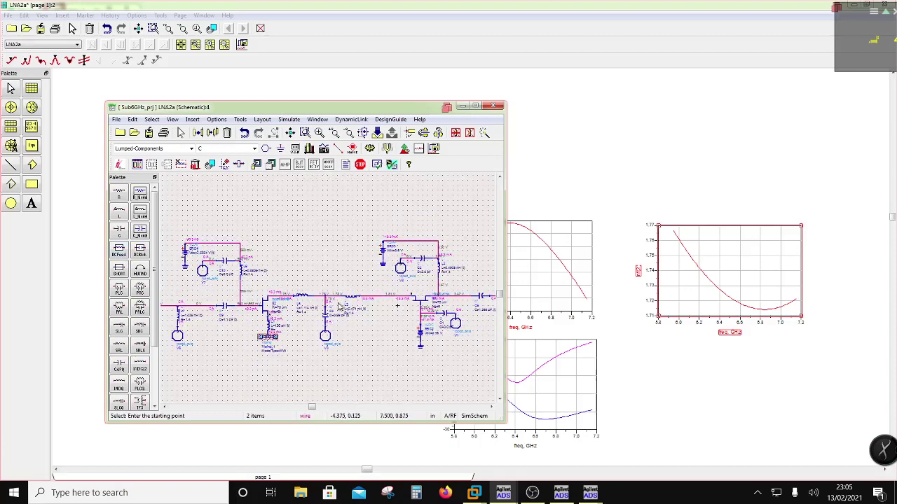
pyautogui.click(648, 391)
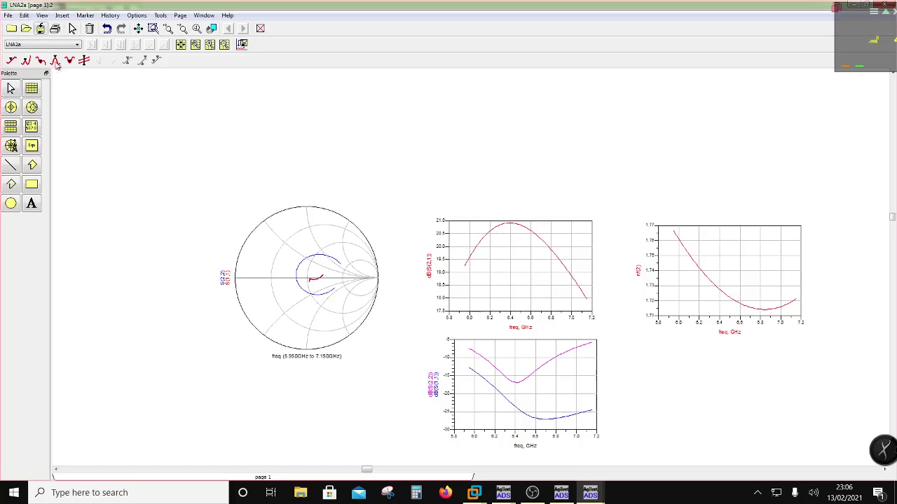
# - Start tuning LNA2a, move the dB(S(2,1)) plot beneath nf(2) and the Smith chart above the return-loss plot, and place the tuning dialog beside them
pyautogui.click(503, 493)
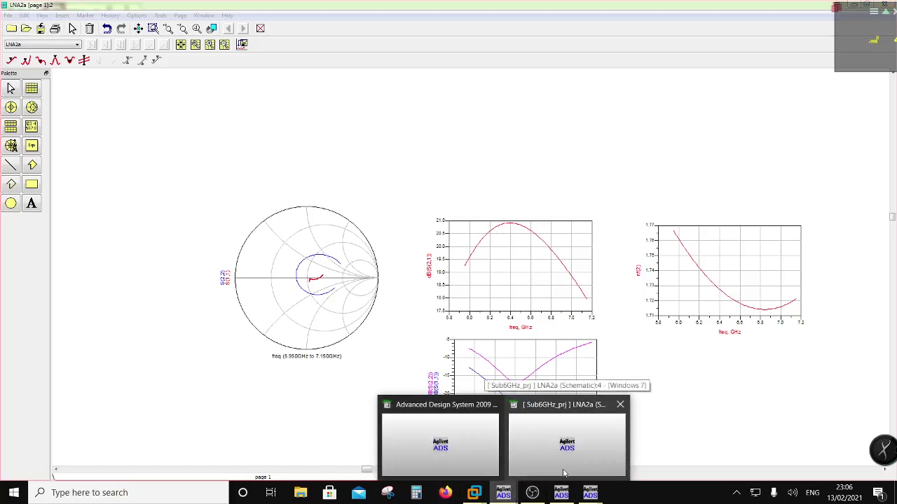
pyautogui.click(555, 469)
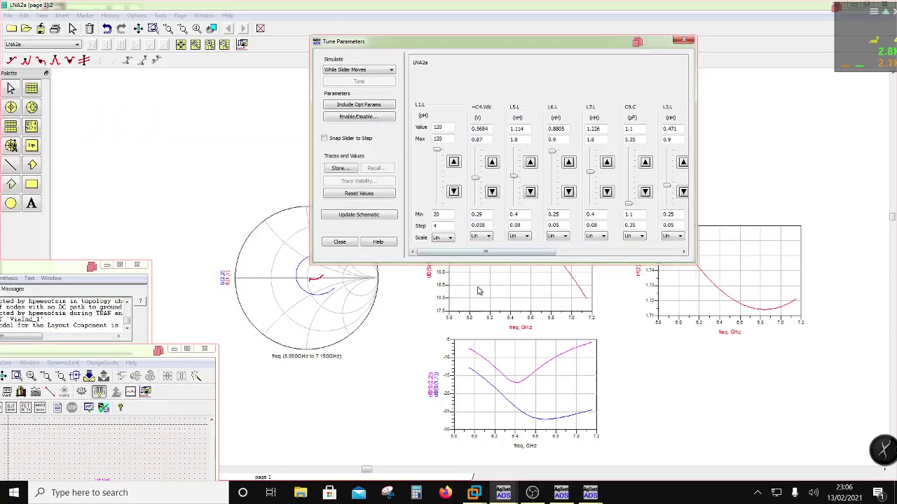
pyautogui.moveTo(481, 292); pyautogui.dragTo(690, 410)
pyautogui.moveTo(300, 245); pyautogui.dragTo(522, 219)
pyautogui.moveTo(512, 494)
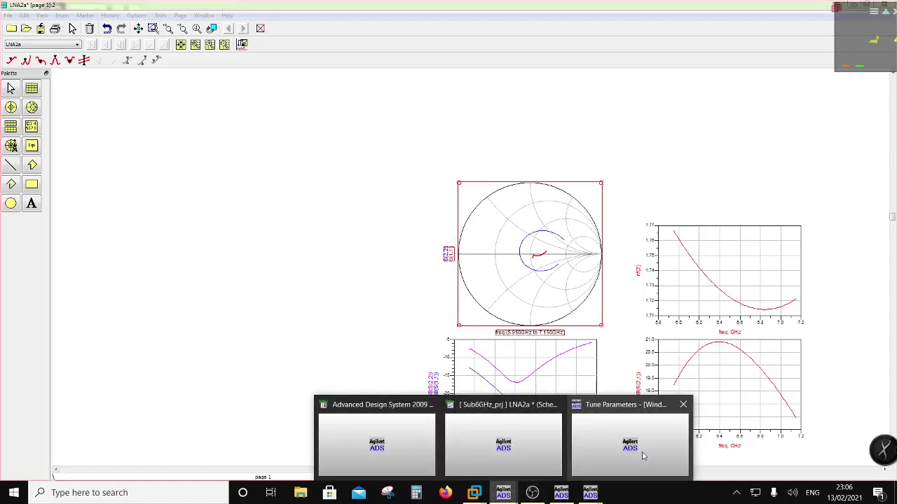
pyautogui.click(643, 454)
pyautogui.moveTo(480, 44); pyautogui.dragTo(206, 77)
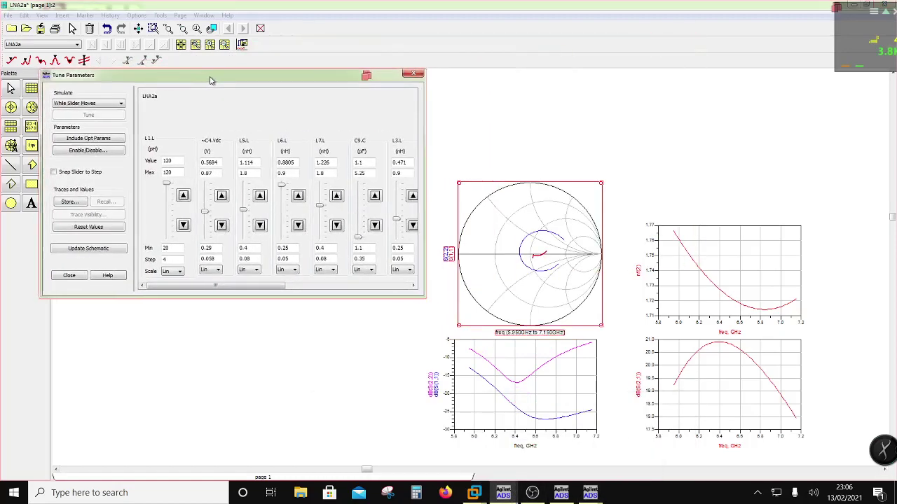
# - Tune C6.C to 1.629 pF, L2.L to 0.4385 nH and L3.L to 0.4775 nH
pyautogui.click(179, 197)
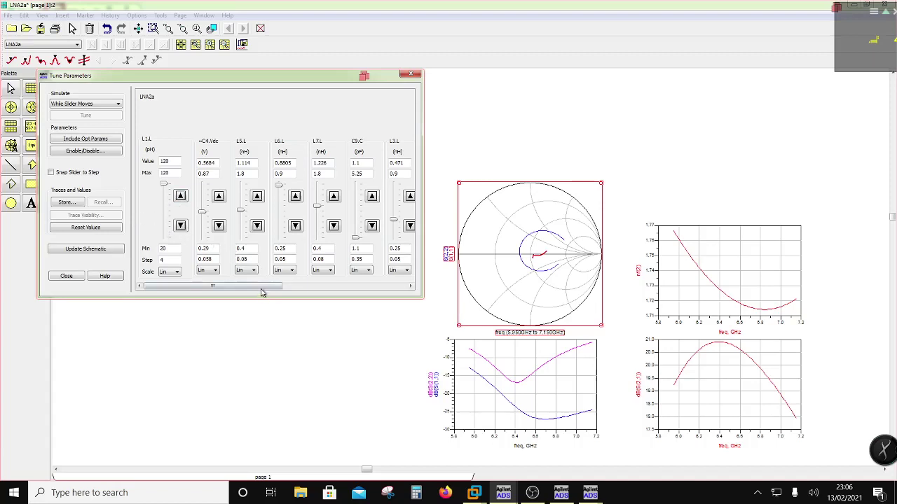
pyautogui.moveTo(261, 293); pyautogui.dragTo(363, 295)
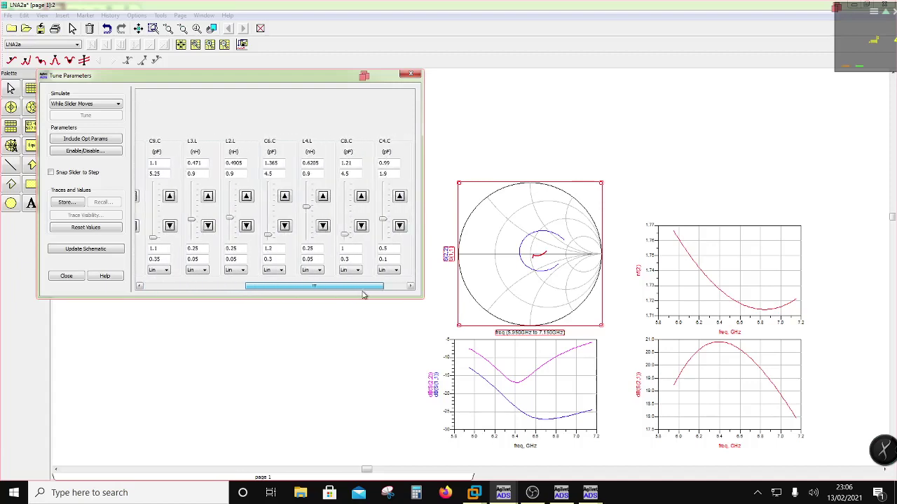
pyautogui.moveTo(363, 295); pyautogui.dragTo(358, 295)
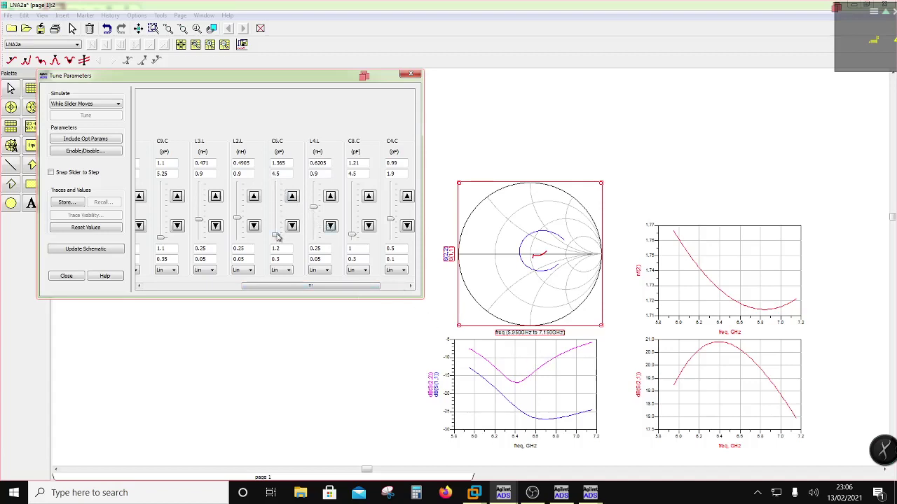
pyautogui.moveTo(277, 237); pyautogui.dragTo(278, 233)
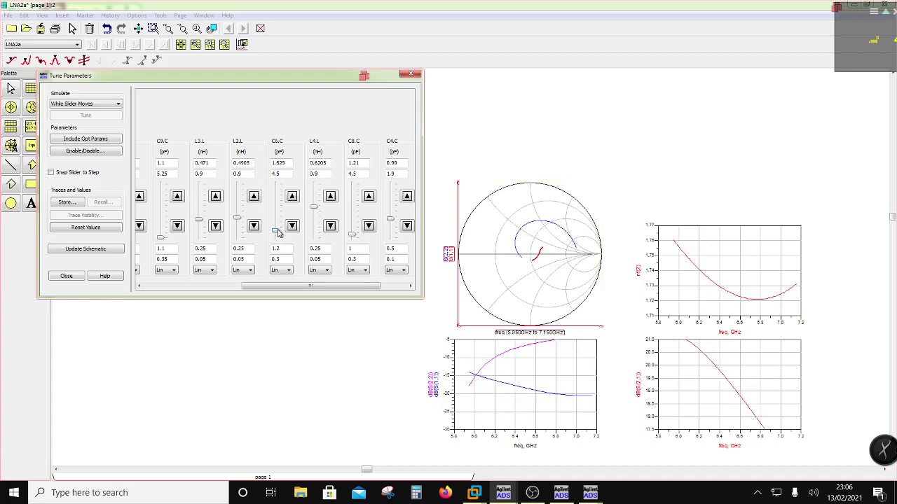
pyautogui.moveTo(239, 220); pyautogui.dragTo(238, 225)
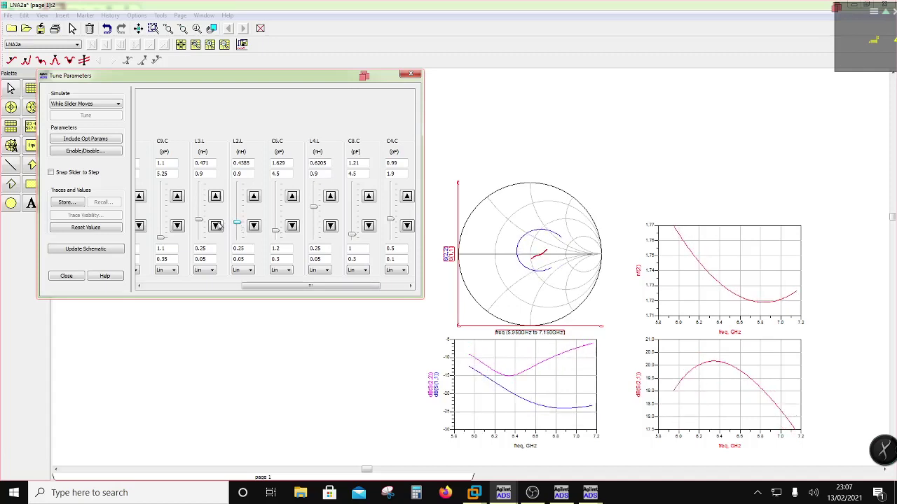
pyautogui.moveTo(200, 221)
pyautogui.mouseDown()
pyautogui.moveTo(197, 211)
pyautogui.moveTo(197, 221)
pyautogui.mouseUp()
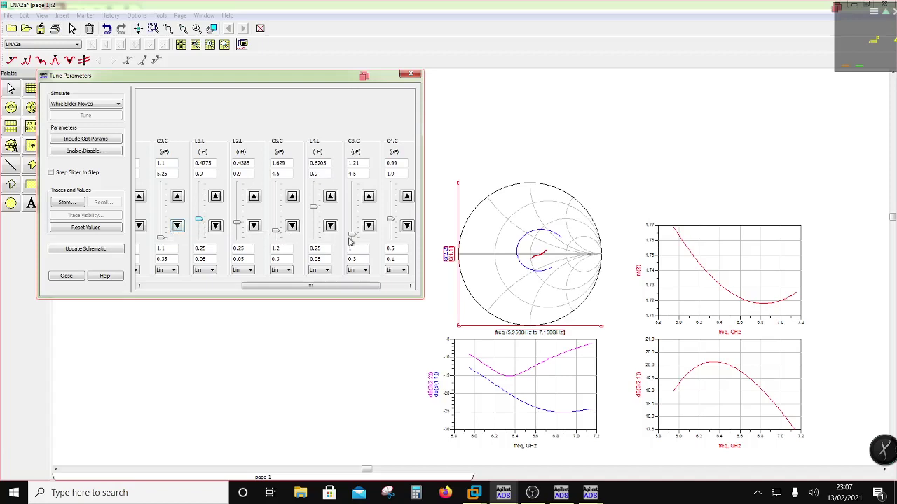
# - Tune C8.C to 1.385 pF, C7.C to 3.825 pF and C4.C to 1.102 pF
pyautogui.moveTo(320, 288); pyautogui.dragTo(349, 292)
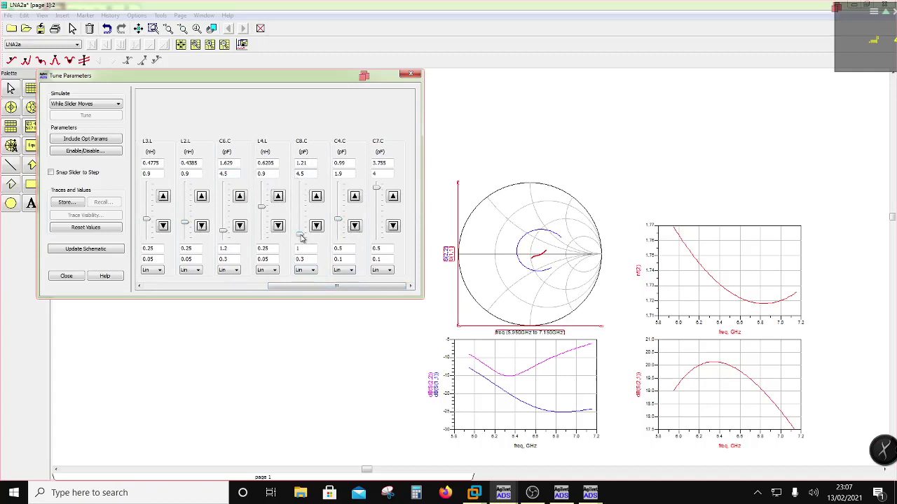
pyautogui.moveTo(300, 237); pyautogui.dragTo(300, 235)
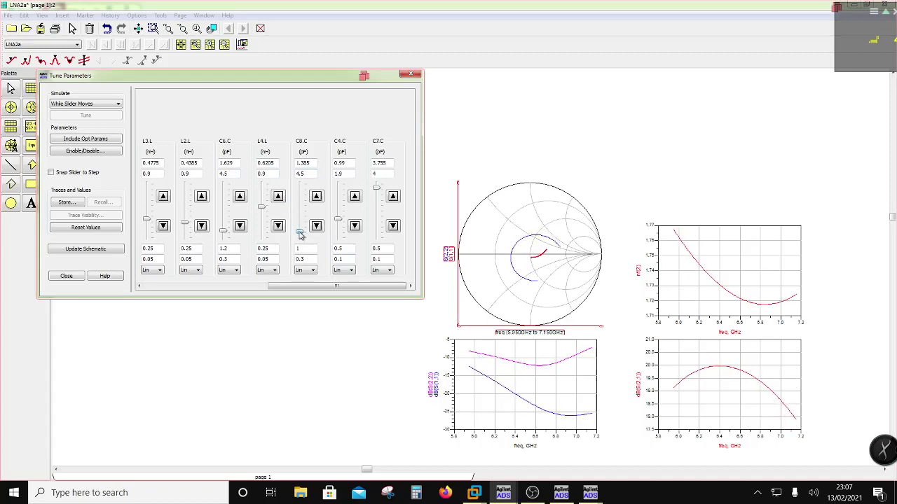
pyautogui.moveTo(376, 196); pyautogui.dragTo(374, 193)
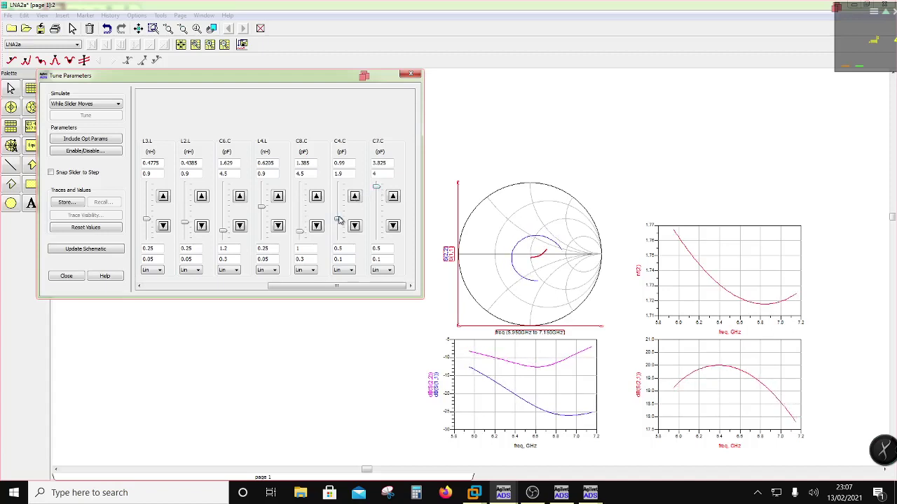
pyautogui.moveTo(339, 220); pyautogui.dragTo(338, 217)
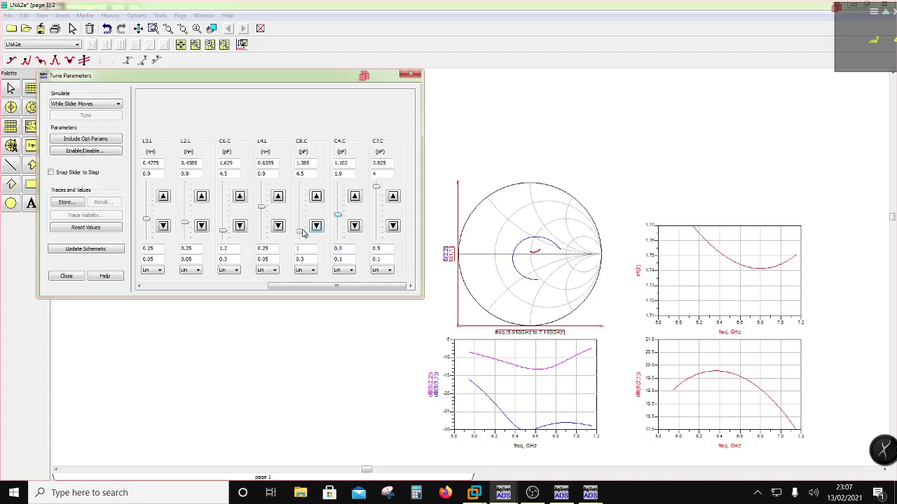
# - Fine-tune C8.C to 1.35 pF, L4.L to 0.601 nH, C6.C to 1.53 pF and L2.L to 0.445 nH
pyautogui.moveTo(301, 235); pyautogui.dragTo(301, 237)
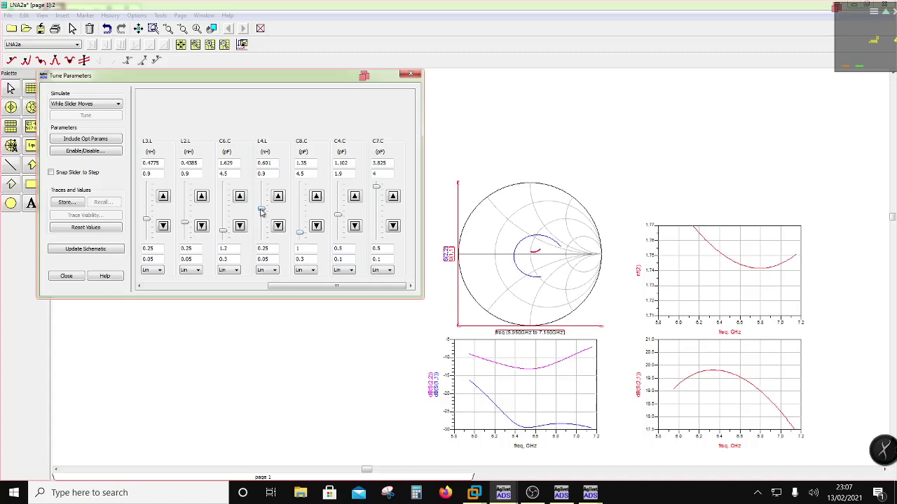
pyautogui.moveTo(260, 212); pyautogui.dragTo(260, 211)
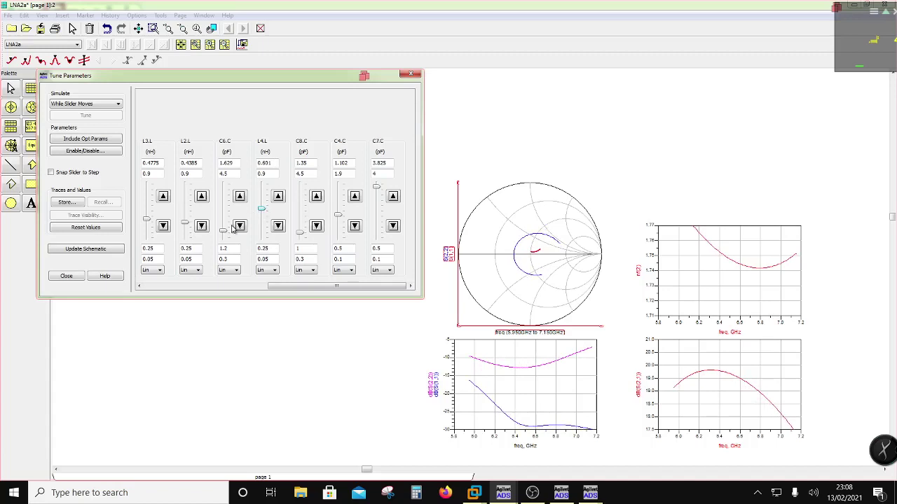
pyautogui.moveTo(225, 234); pyautogui.dragTo(224, 234)
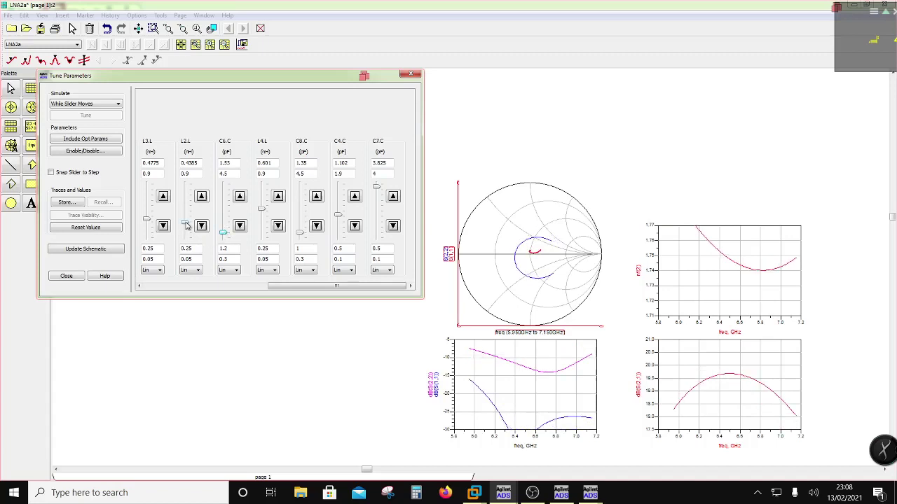
pyautogui.moveTo(186, 224); pyautogui.dragTo(186, 224)
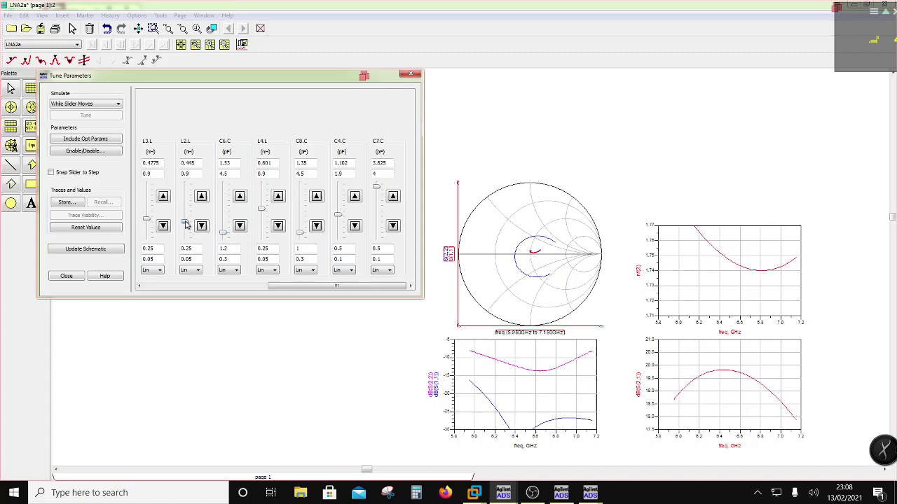
# - Tune the inductors L3.L to 0.5945 nH and L7.L to 1.436 nH
pyautogui.moveTo(279, 287); pyautogui.dragTo(234, 288)
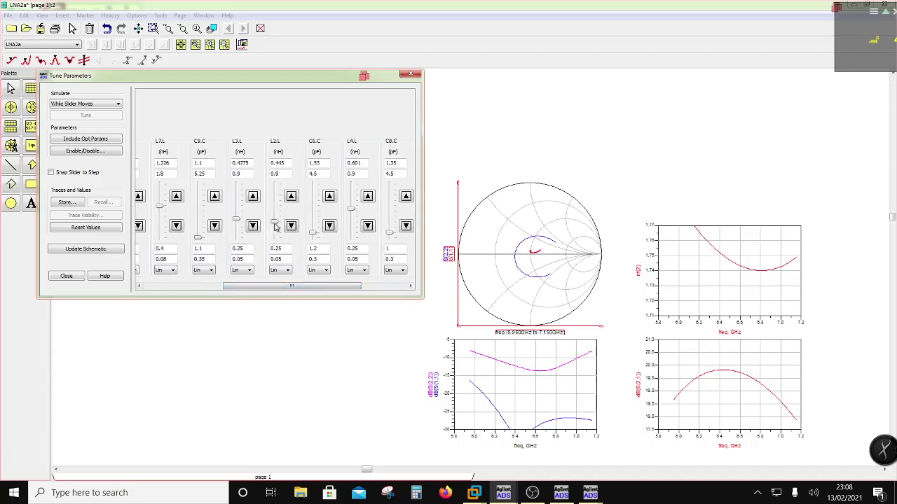
pyautogui.moveTo(275, 226); pyautogui.dragTo(273, 226)
pyautogui.moveTo(237, 221); pyautogui.dragTo(238, 213)
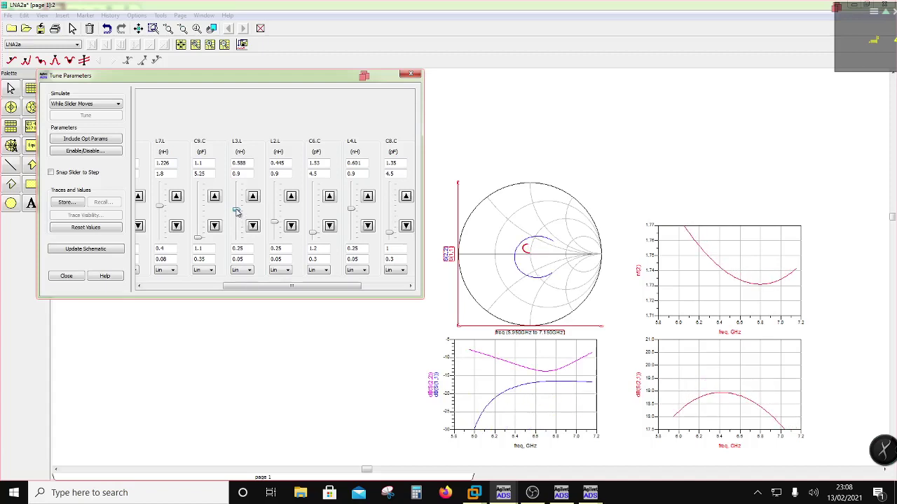
pyautogui.moveTo(237, 212); pyautogui.dragTo(238, 211)
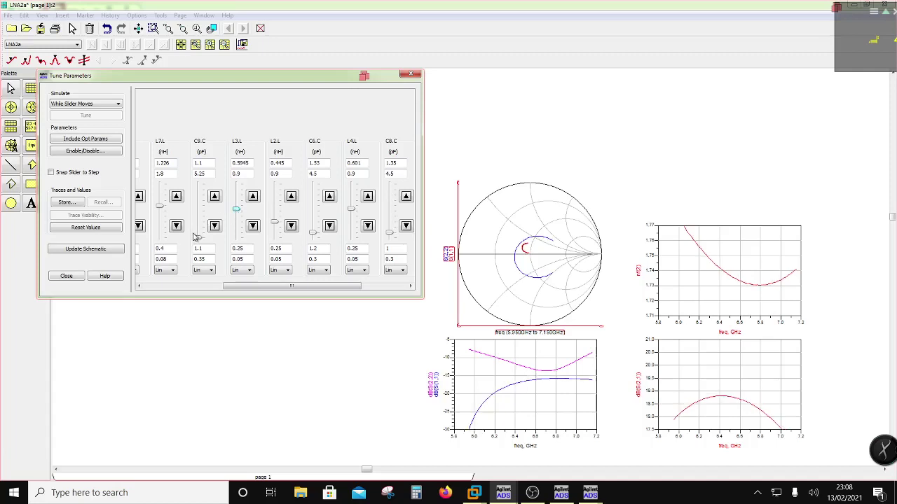
pyautogui.moveTo(198, 238); pyautogui.dragTo(199, 240)
pyautogui.moveTo(161, 209); pyautogui.dragTo(161, 200)
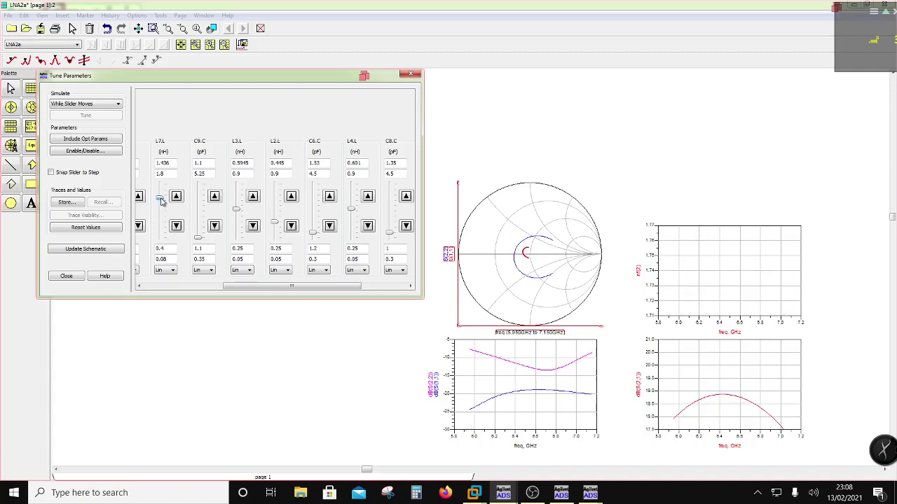
# - Tune L6.L to 0.9 nH and L5.L to 1.1 nH
pyautogui.moveTo(251, 286); pyautogui.dragTo(205, 285)
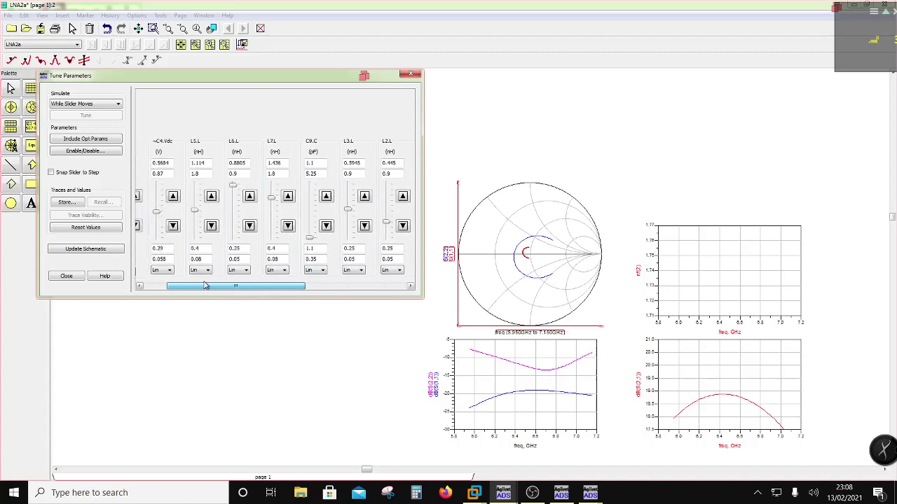
pyautogui.moveTo(234, 188); pyautogui.dragTo(234, 186)
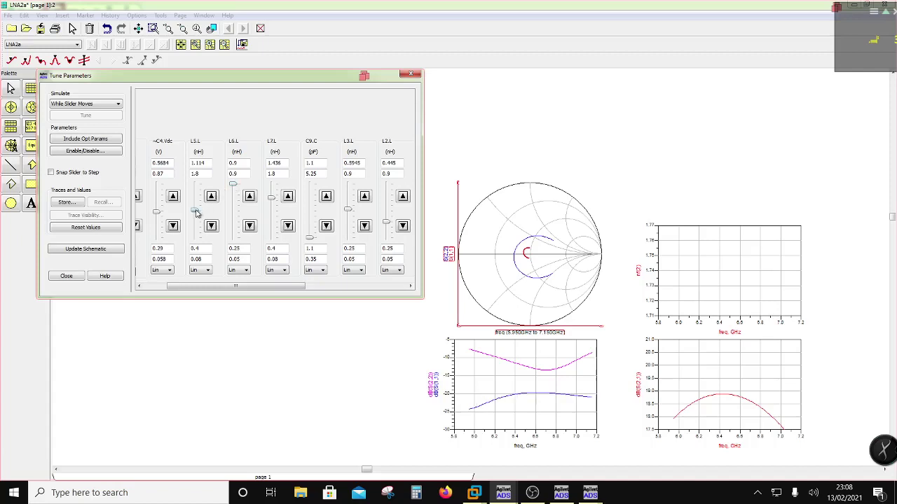
pyautogui.moveTo(197, 213); pyautogui.dragTo(197, 214)
pyautogui.press('Escape')
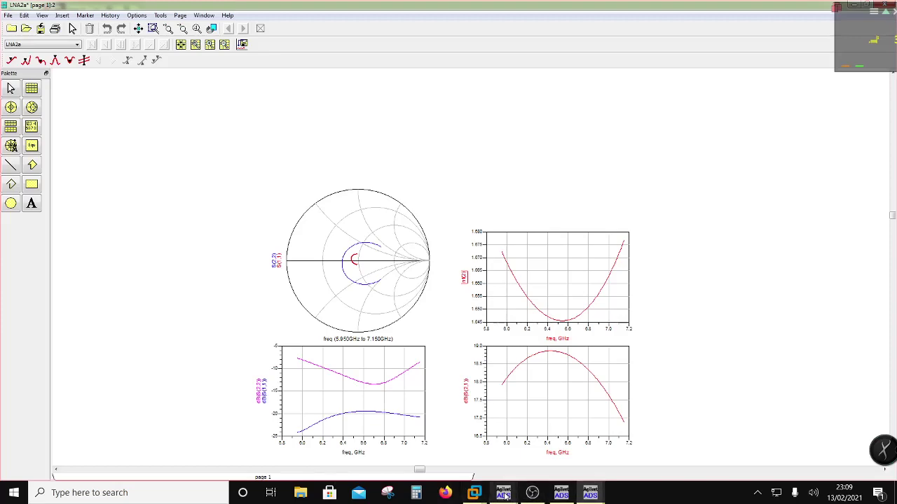
# - Return to the Tune Parameters dialog and lower L5.L to 1.002 nH
pyautogui.moveTo(505, 495)
pyautogui.click(597, 459)
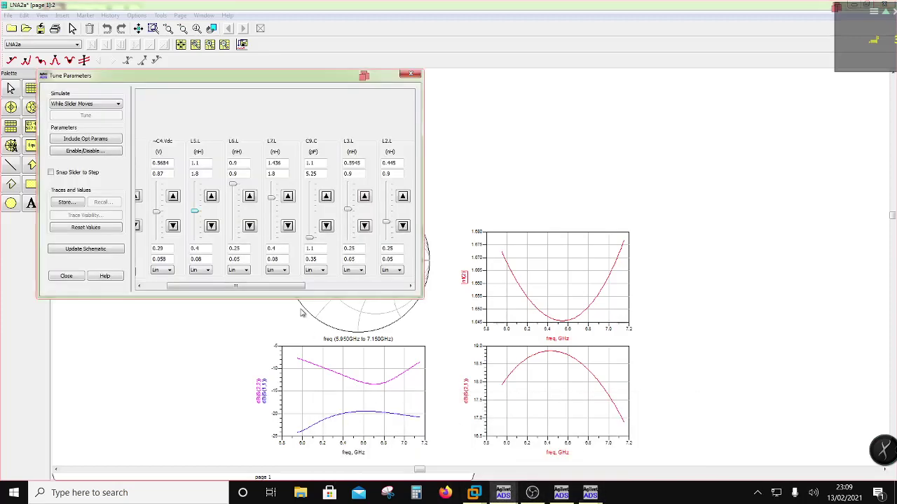
pyautogui.moveTo(215, 77); pyautogui.dragTo(242, 60)
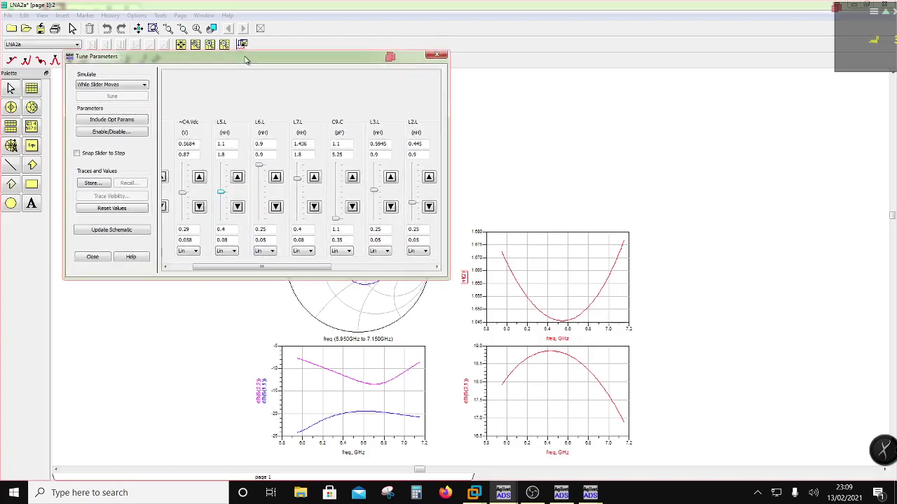
pyautogui.moveTo(297, 273); pyautogui.dragTo(226, 270)
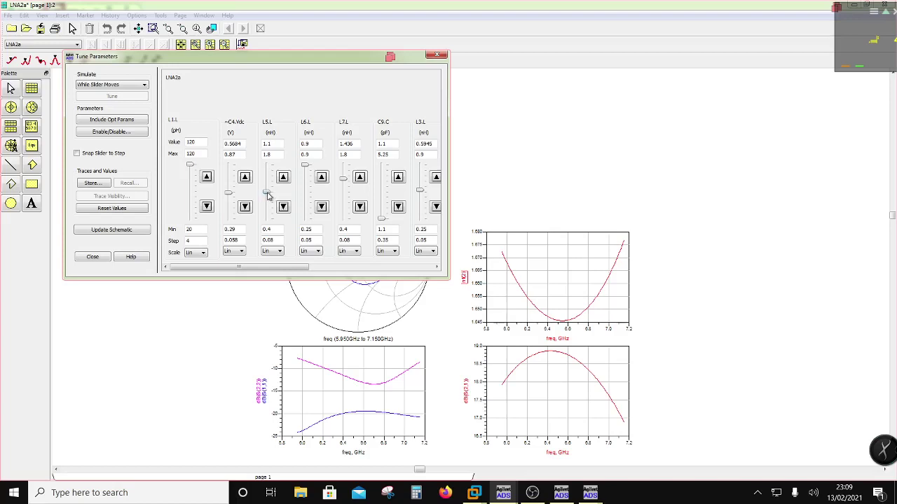
pyautogui.moveTo(266, 195)
pyautogui.mouseDown()
pyautogui.moveTo(257, 217)
pyautogui.moveTo(254, 200)
pyautogui.mouseUp()
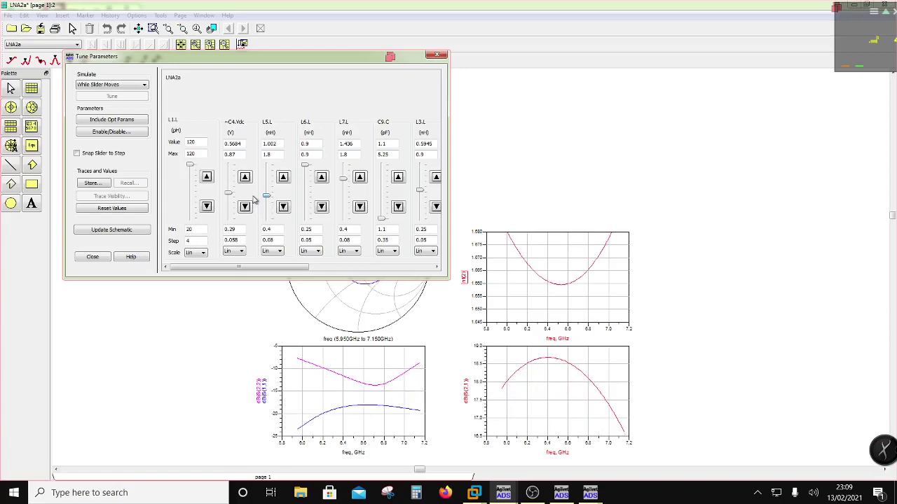
# - Tune L7.L up to 1.562 nH in the Tune Parameters dialog
pyautogui.moveTo(272, 58); pyautogui.dragTo(246, 25)
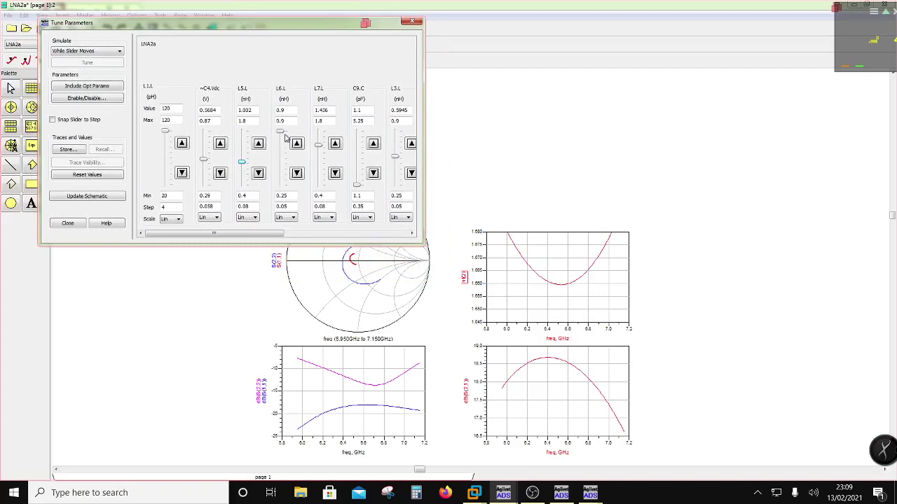
pyautogui.moveTo(281, 135)
pyautogui.mouseDown()
pyautogui.moveTo(279, 143)
pyautogui.moveTo(280, 131)
pyautogui.mouseUp()
pyautogui.moveTo(265, 232); pyautogui.dragTo(300, 233)
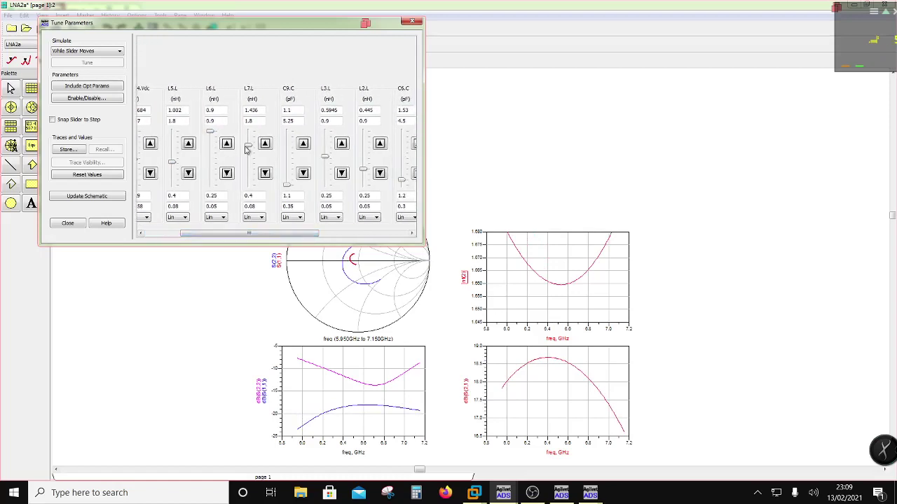
pyautogui.moveTo(248, 147); pyautogui.dragTo(247, 143)
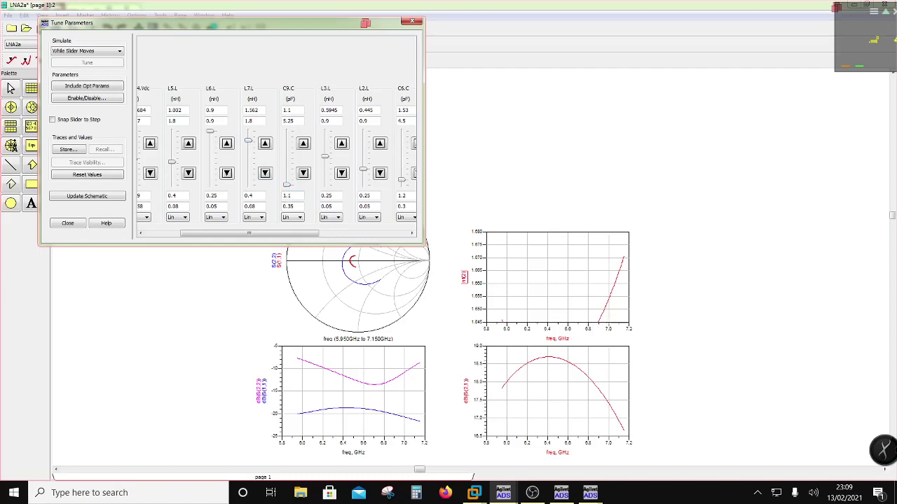
# - Extend C9.C's minimum to 0.8 pF, lower C9.C to that value, and tune L3.L to 0.5555 nH
pyautogui.doubleClick(288, 196)
pyautogui.click(286, 183)
pyautogui.moveTo(286, 182); pyautogui.dragTo(286, 188)
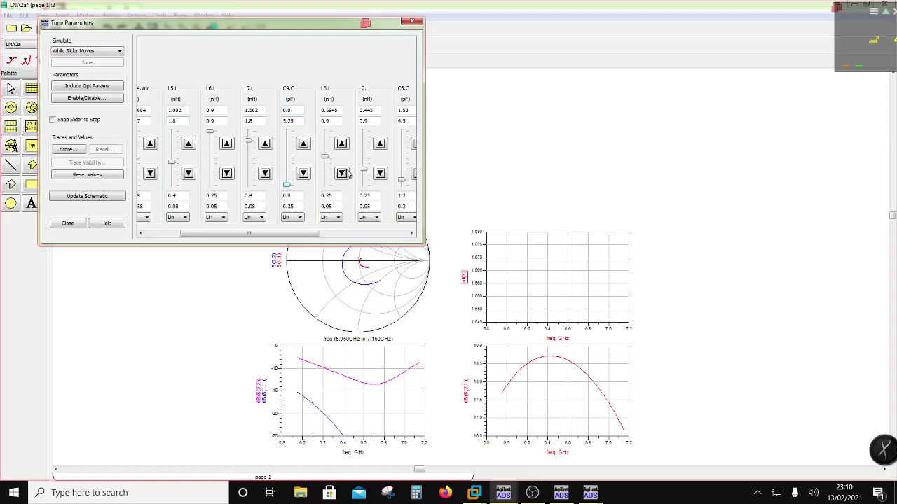
pyautogui.moveTo(326, 159); pyautogui.dragTo(327, 163)
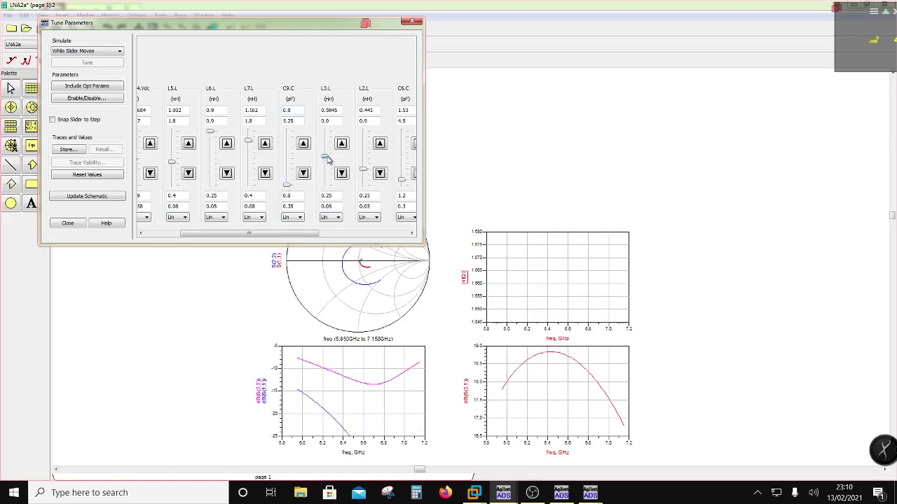
# - Check the LNA2a response plots, return to the Tune Parameters dialog, and tune C7.C to 4 pF and C4.C to 0.99 pF
pyautogui.click(506, 207)
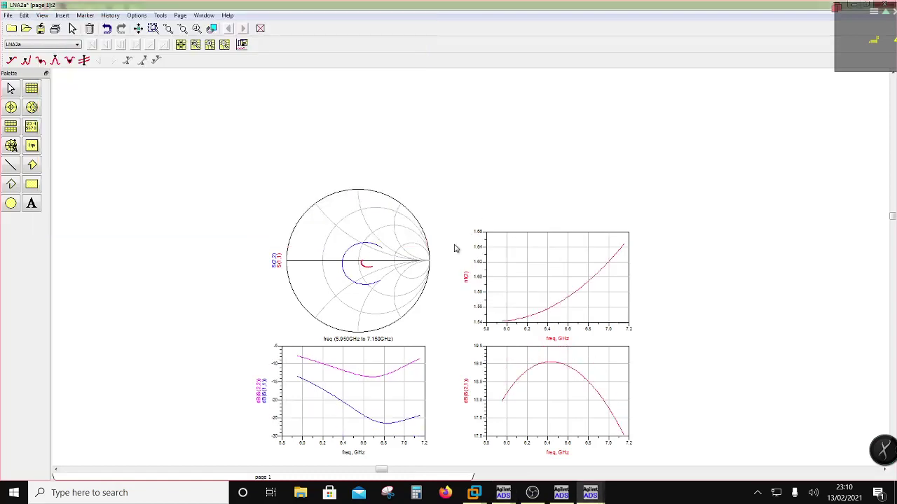
pyautogui.scroll(2, 455, 251)
pyautogui.scroll(-2, 392, 352)
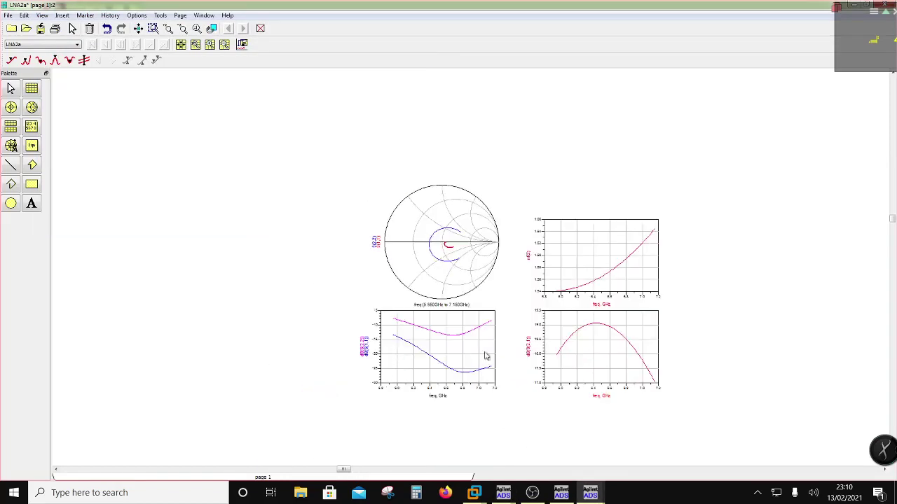
pyautogui.scroll(1, 492, 306)
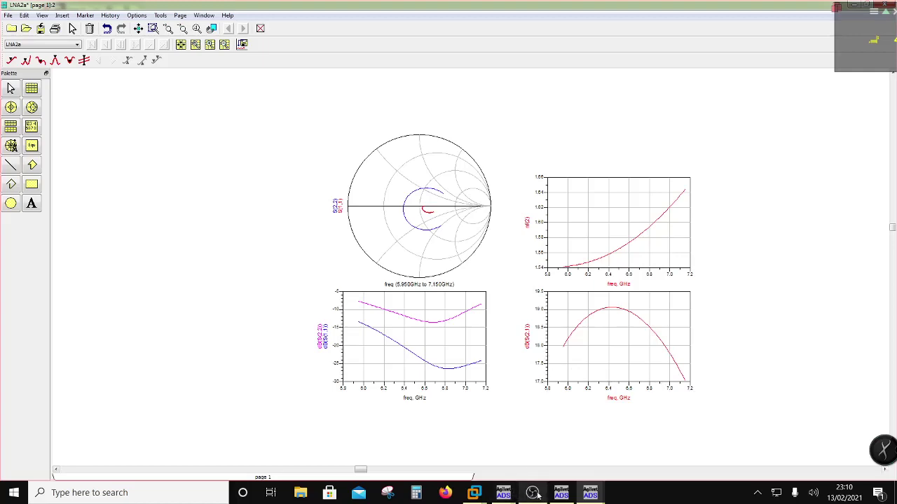
pyautogui.moveTo(503, 490)
pyautogui.click(621, 448)
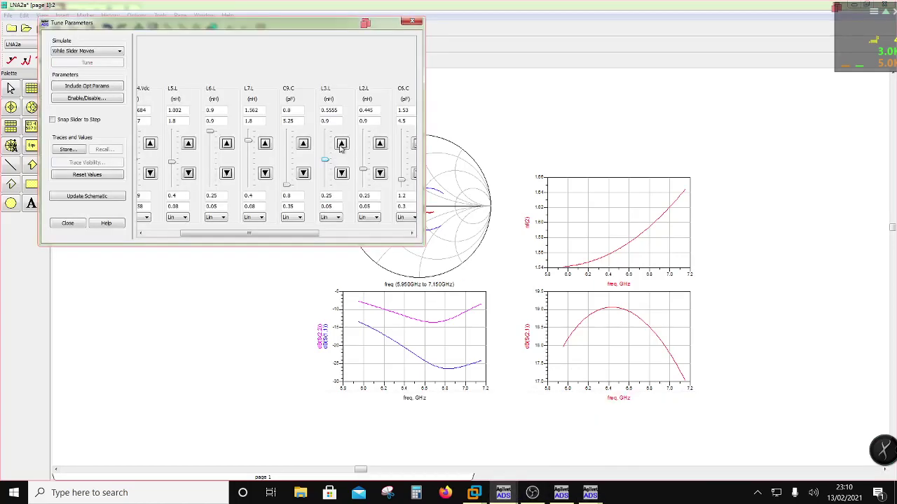
pyautogui.moveTo(302, 36); pyautogui.dragTo(130, 88)
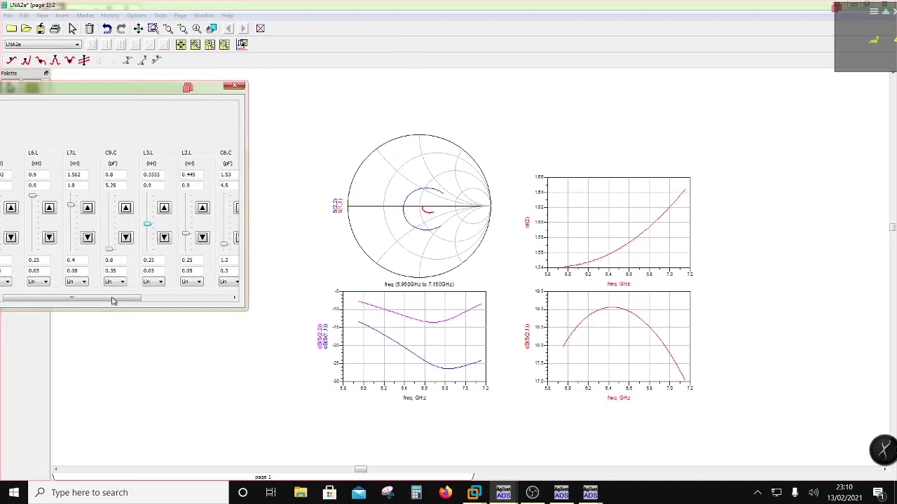
pyautogui.moveTo(114, 301); pyautogui.dragTo(246, 303)
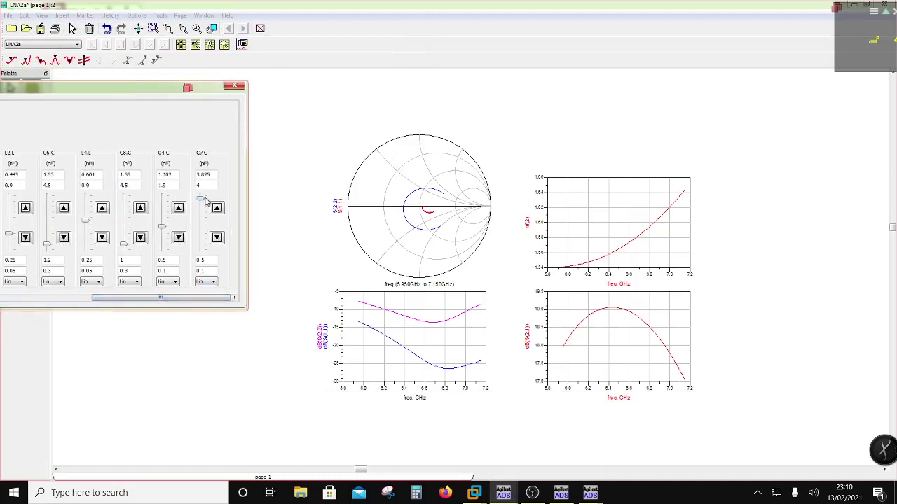
pyautogui.moveTo(201, 198); pyautogui.dragTo(199, 195)
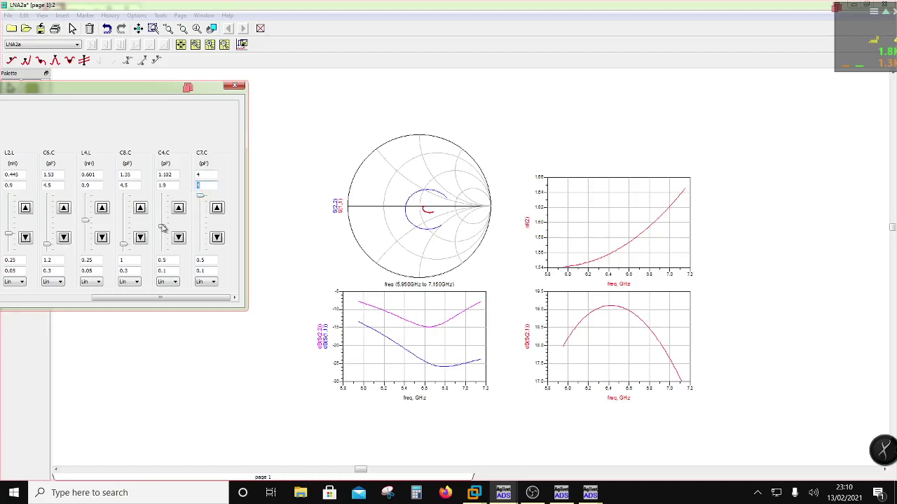
pyautogui.moveTo(162, 229)
pyautogui.mouseDown()
pyautogui.moveTo(161, 217)
pyautogui.moveTo(163, 233)
pyautogui.mouseUp()
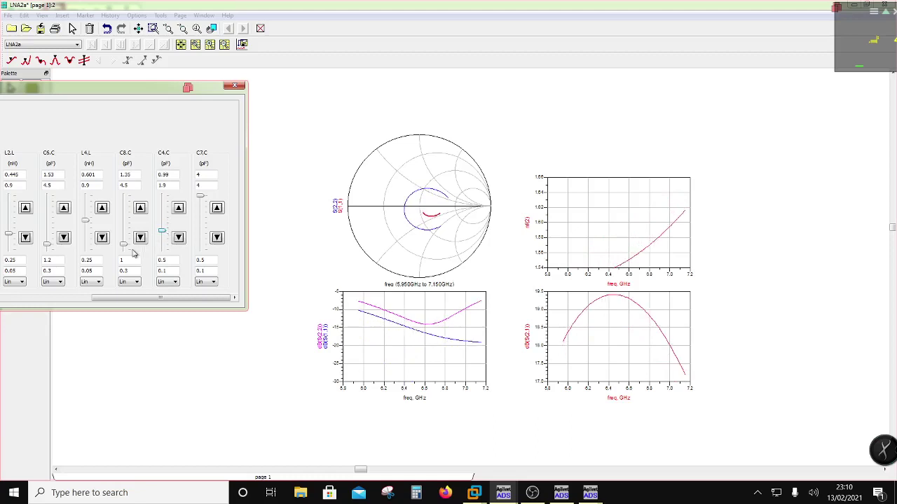
# - Tune C8.C to 1.385 pF, L4.L to 0.536 nH and C6.C to 1.431 pF
pyautogui.moveTo(124, 245); pyautogui.dragTo(128, 248)
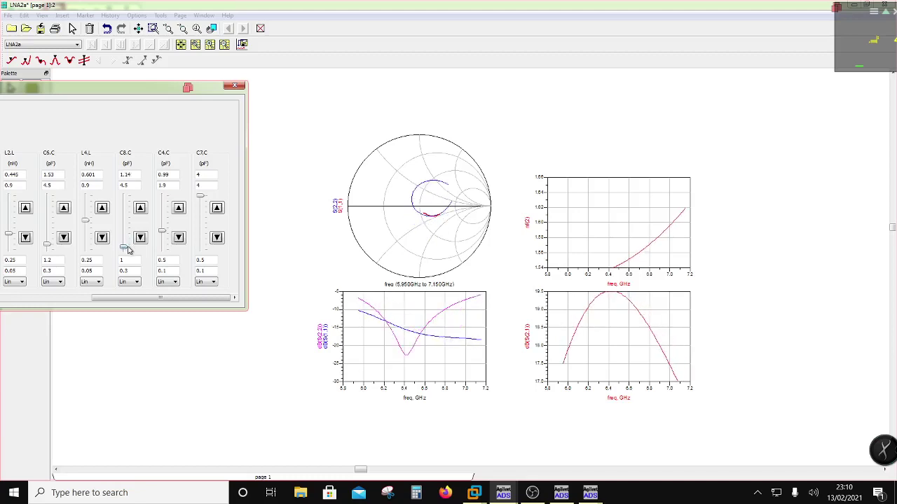
pyautogui.moveTo(128, 250); pyautogui.dragTo(129, 248)
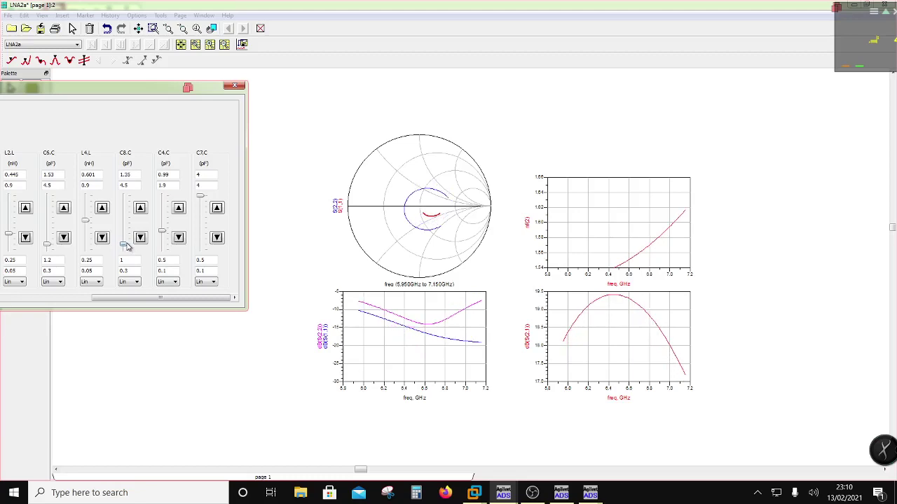
pyautogui.moveTo(134, 302); pyautogui.dragTo(113, 302)
pyautogui.moveTo(126, 221); pyautogui.dragTo(127, 229)
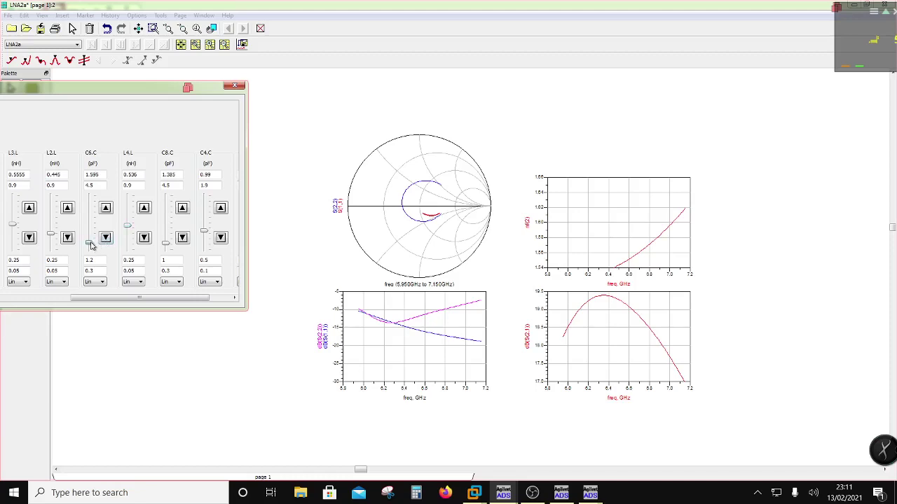
pyautogui.moveTo(90, 245); pyautogui.dragTo(92, 249)
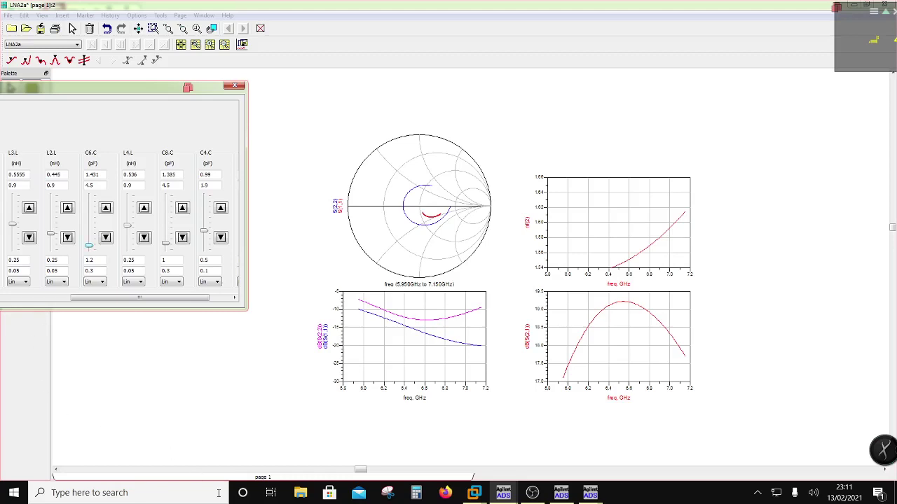
pyautogui.click(532, 493)
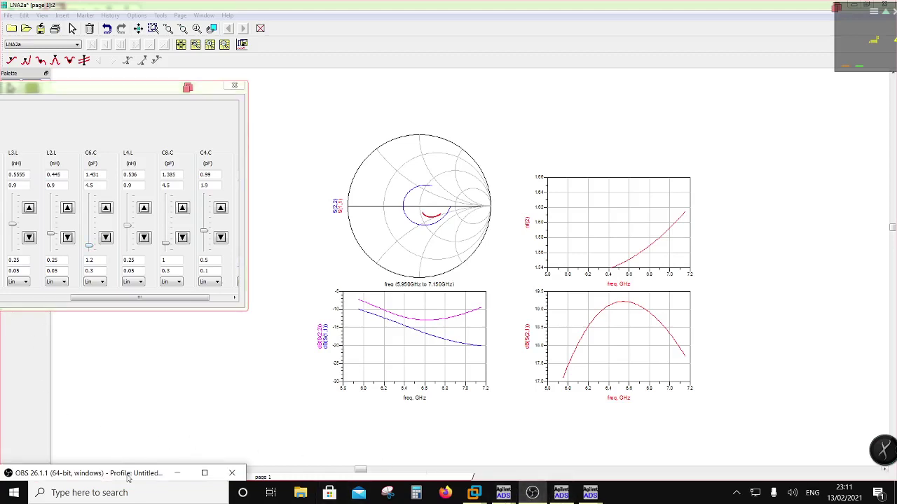
pyautogui.moveTo(128, 478); pyautogui.dragTo(177, 324)
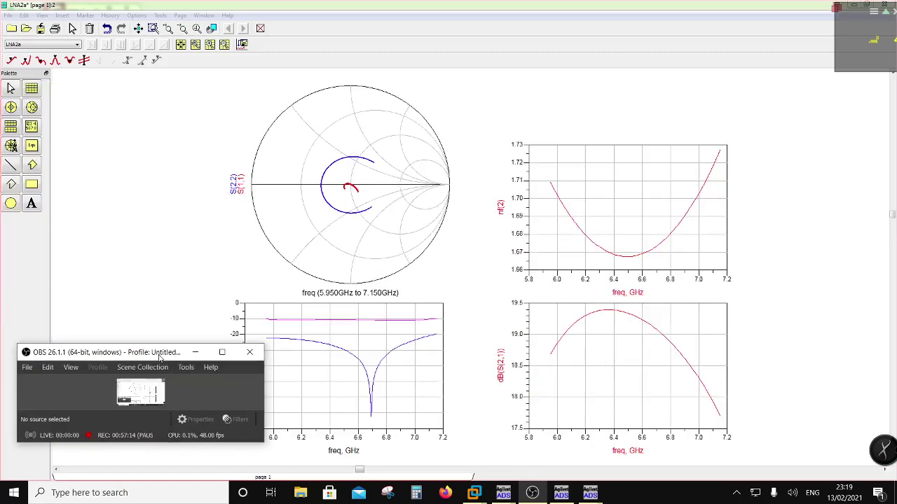
pyautogui.moveTo(151, 359); pyautogui.dragTo(129, 459)
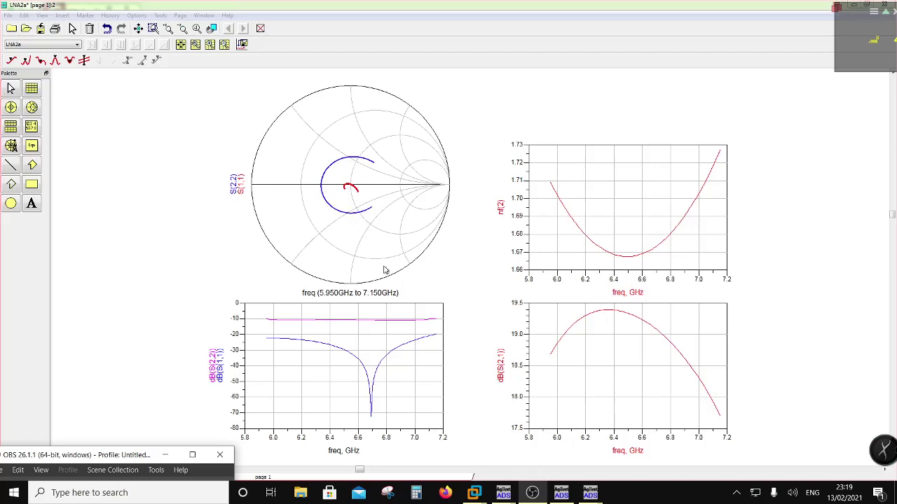
# - Thicken the dB(S(2,2)) and dB(S(1,1)) trace lines in the return loss plot
pyautogui.doubleClick(311, 320)
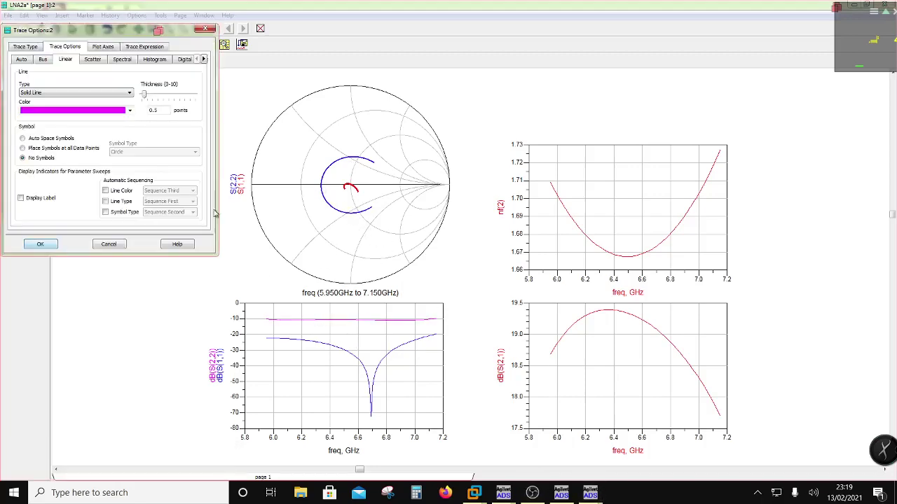
pyautogui.click(164, 95)
pyautogui.click(40, 244)
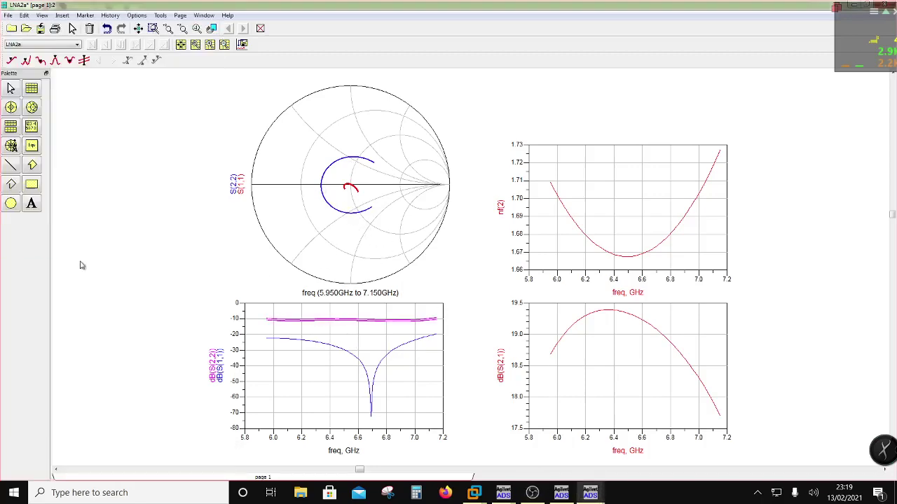
pyautogui.doubleClick(298, 344)
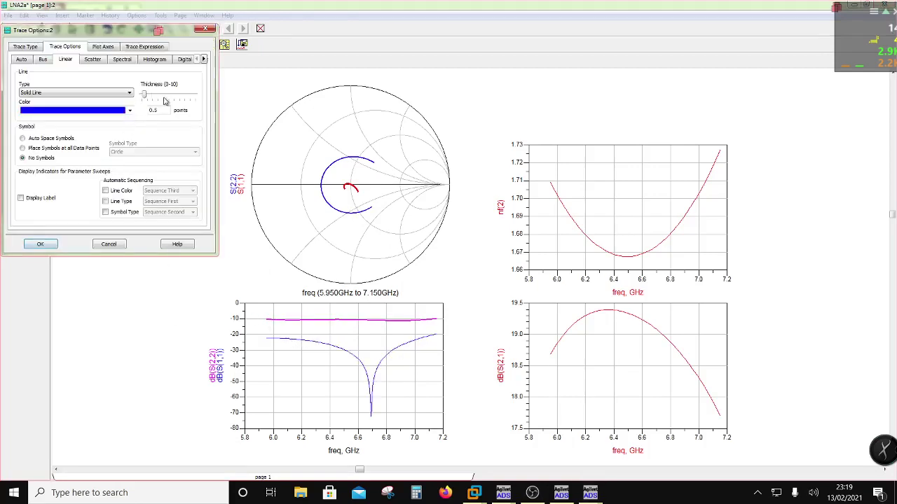
pyautogui.click(40, 244)
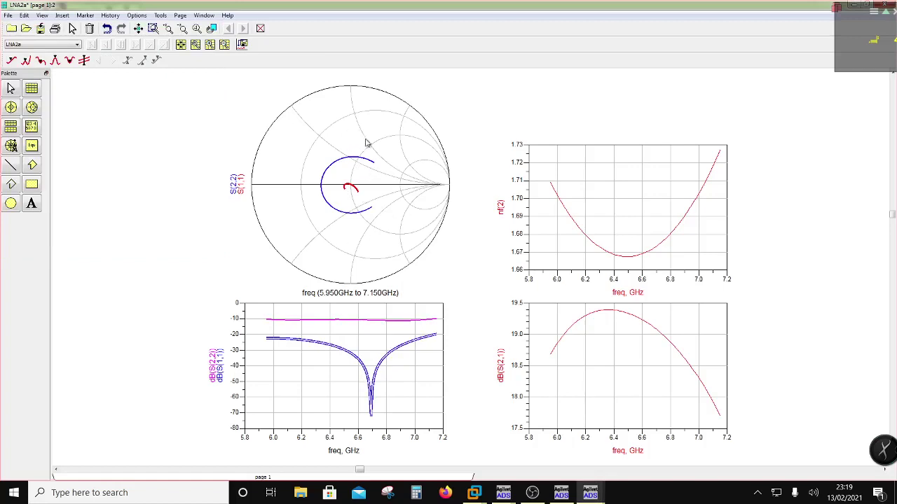
# - Thicken the dB(S(2,1)) and nf(2) trace lines and save the LNA2a data display
pyautogui.doubleClick(562, 343)
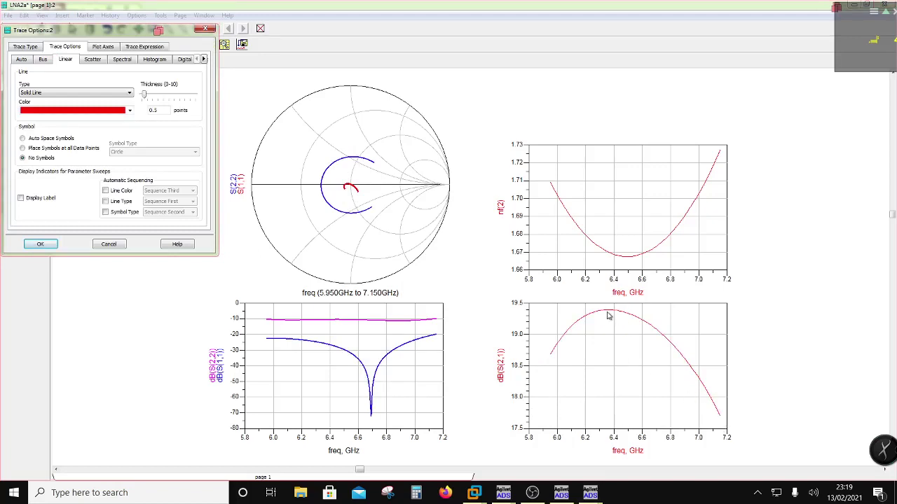
pyautogui.click(163, 98)
pyautogui.click(40, 244)
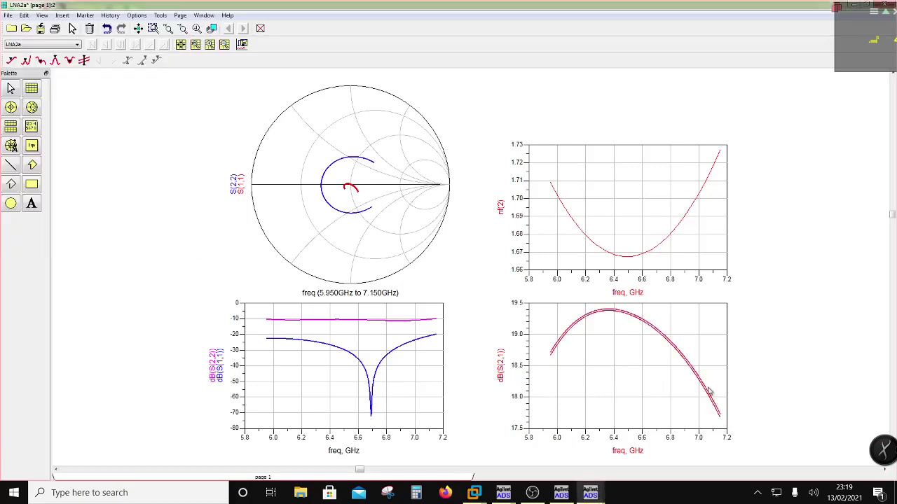
pyautogui.doubleClick(611, 257)
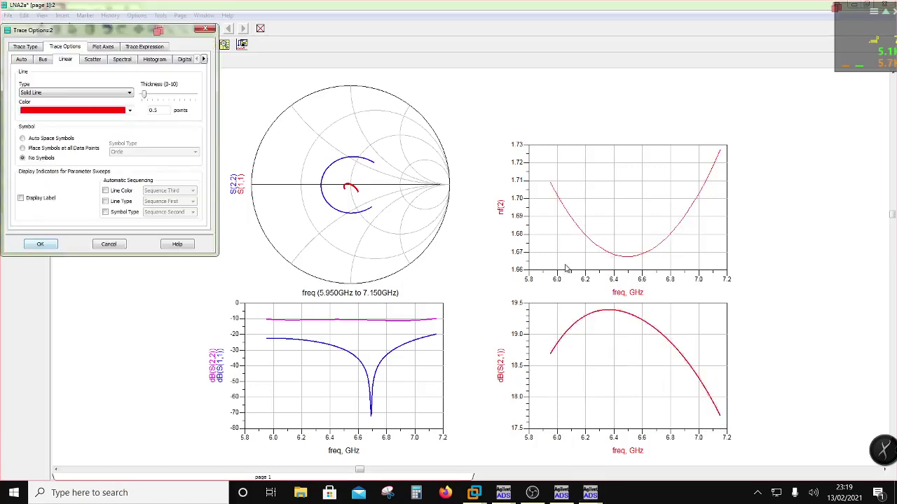
pyautogui.click(167, 100)
pyautogui.click(40, 244)
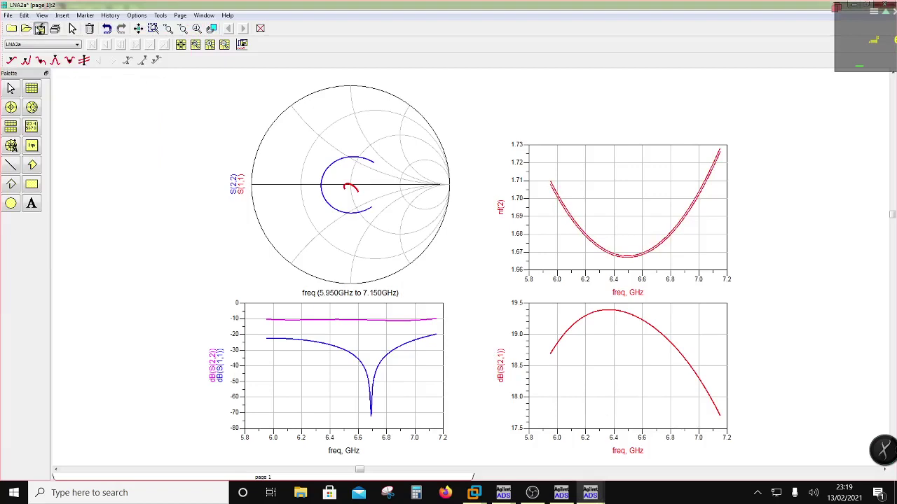
pyautogui.click(40, 28)
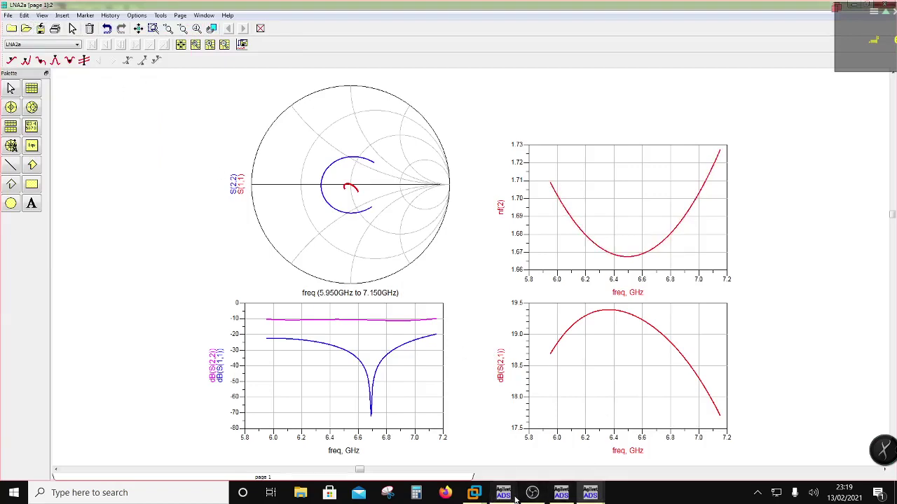
pyautogui.moveTo(516, 498)
pyautogui.click(536, 456)
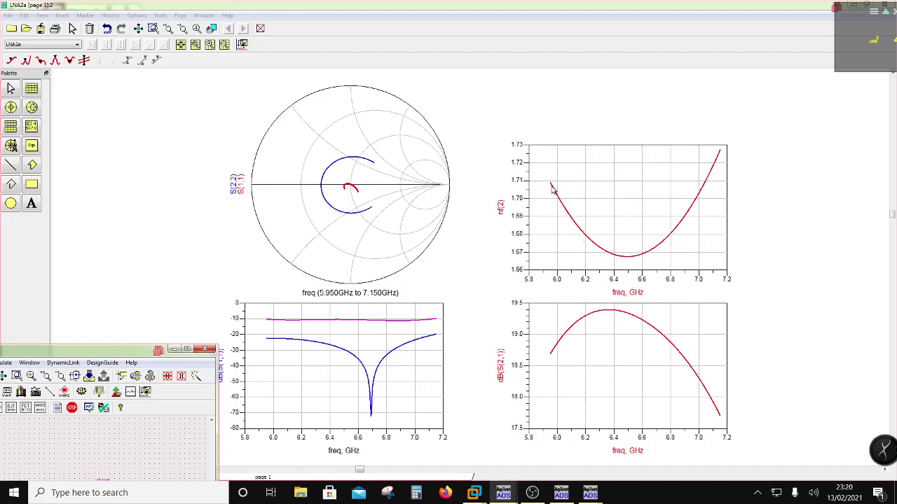
pyautogui.moveTo(503, 492)
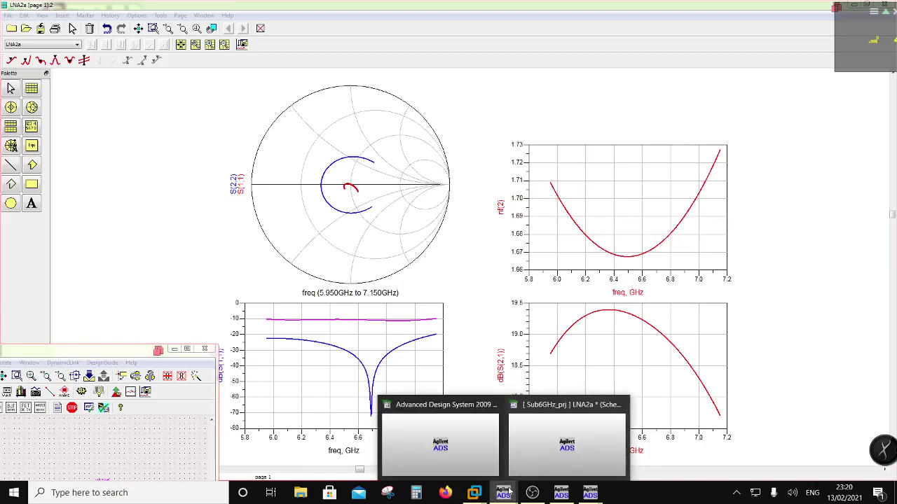
pyautogui.click(483, 455)
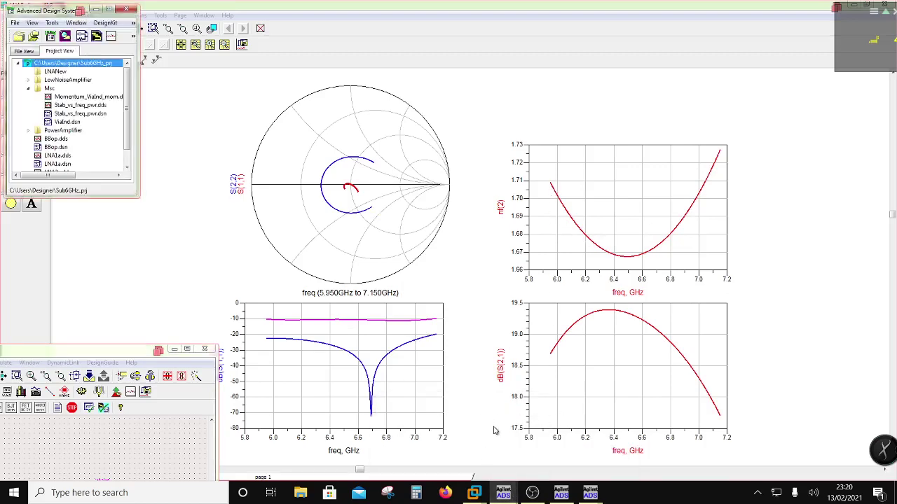
pyautogui.click(503, 493)
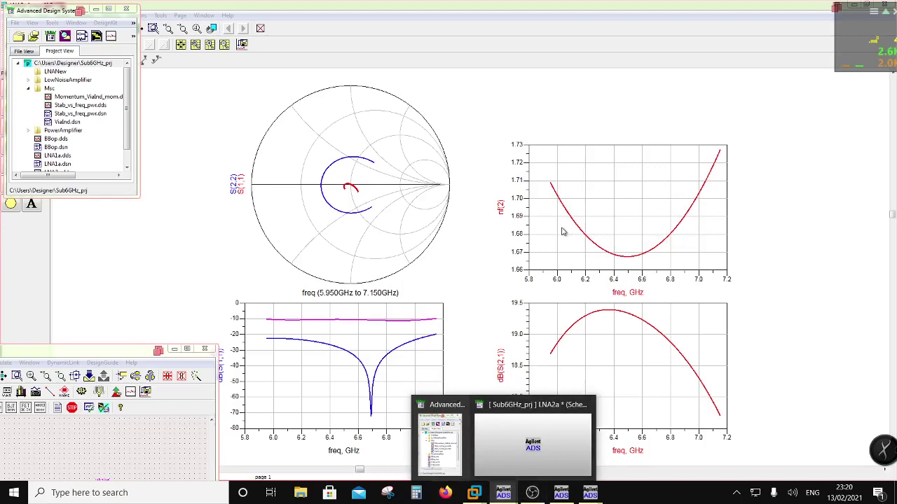
# - Add the NFmin trace to the nf(2) noise figure plot and save the LNA2a data display
pyautogui.doubleClick(508, 233)
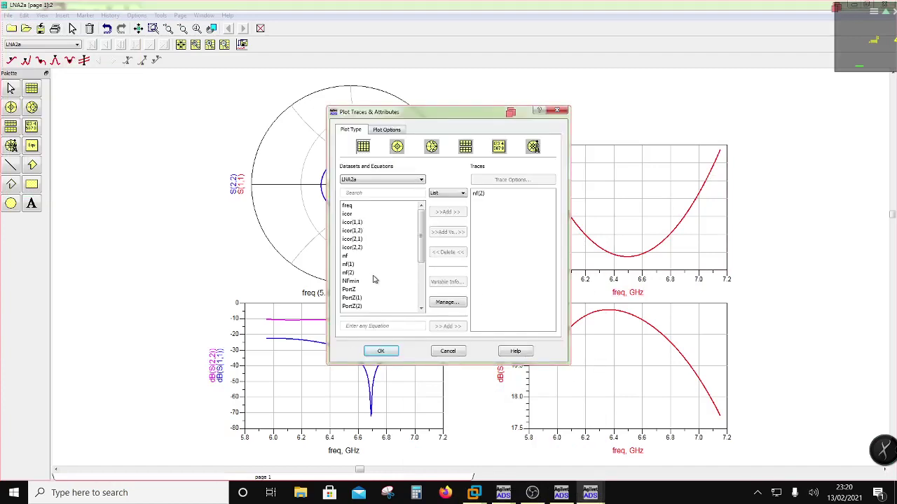
pyautogui.click(361, 281)
pyautogui.click(447, 212)
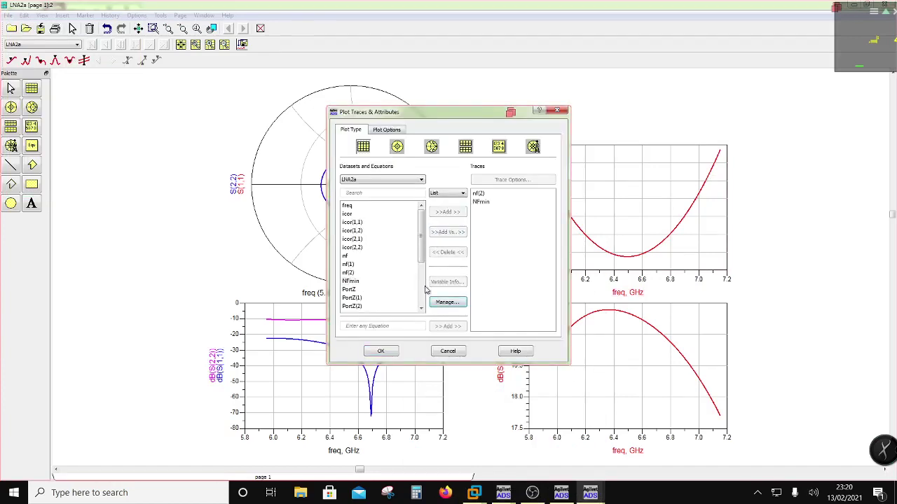
pyautogui.click(382, 351)
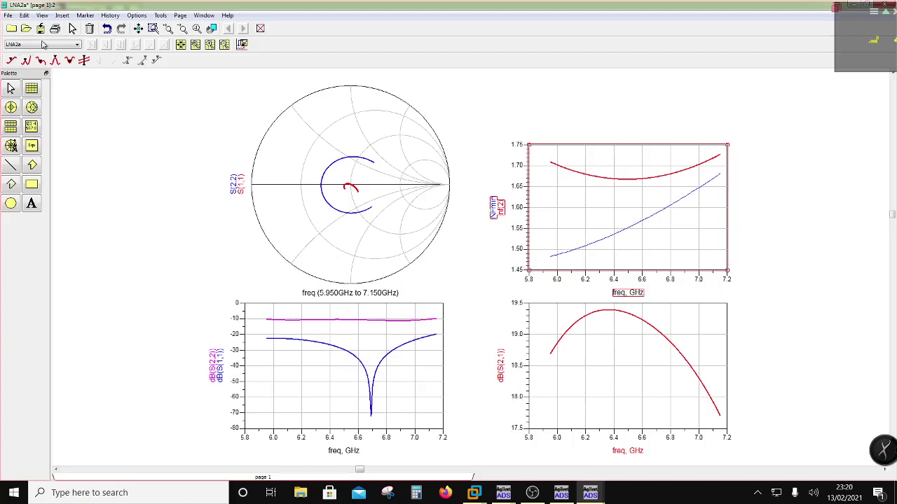
pyautogui.click(452, 253)
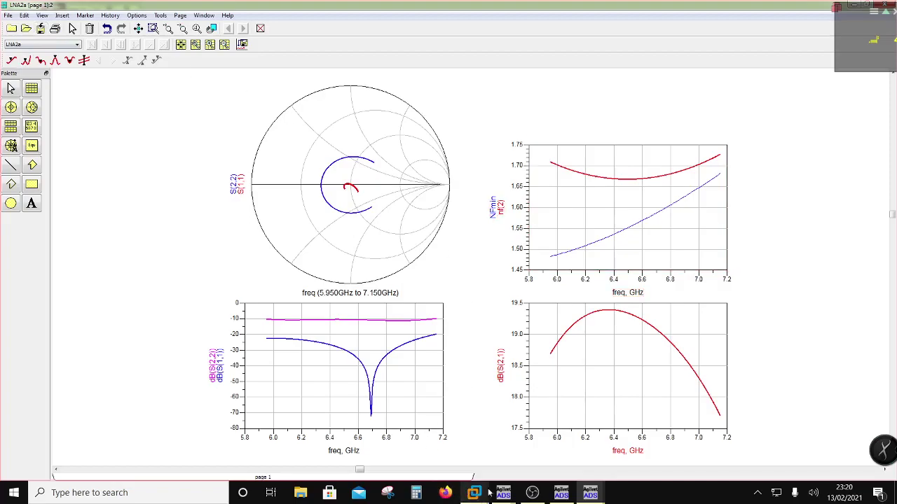
# - Bring up the LNA2a schematic, maximize its window and fit the whole circuit in view
pyautogui.moveTo(503, 493)
pyautogui.click(536, 459)
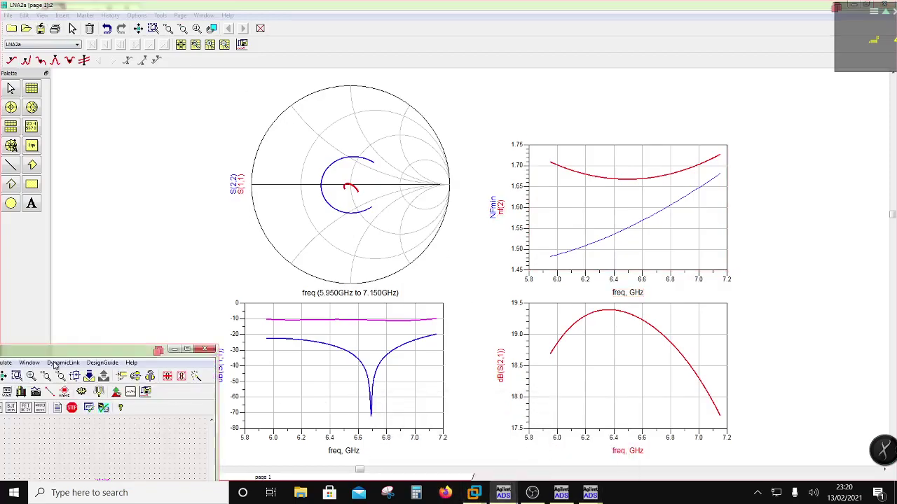
pyautogui.moveTo(54, 350); pyautogui.dragTo(335, 186)
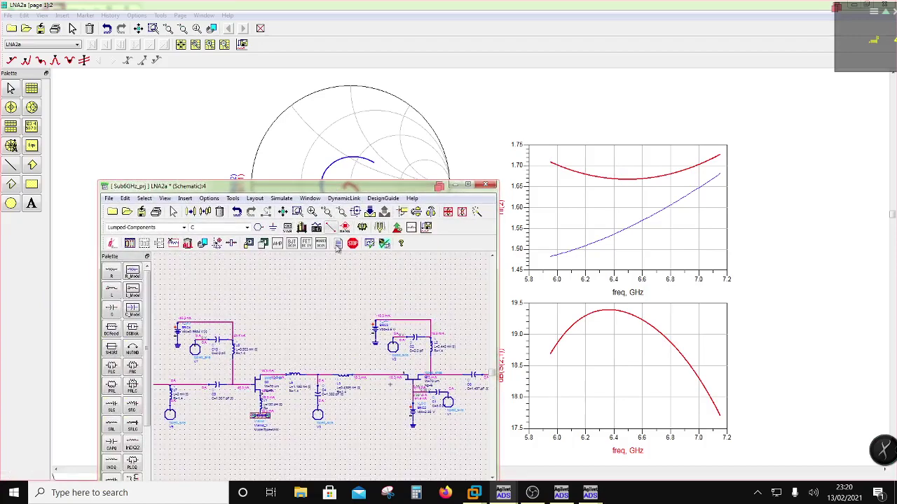
pyautogui.doubleClick(320, 187)
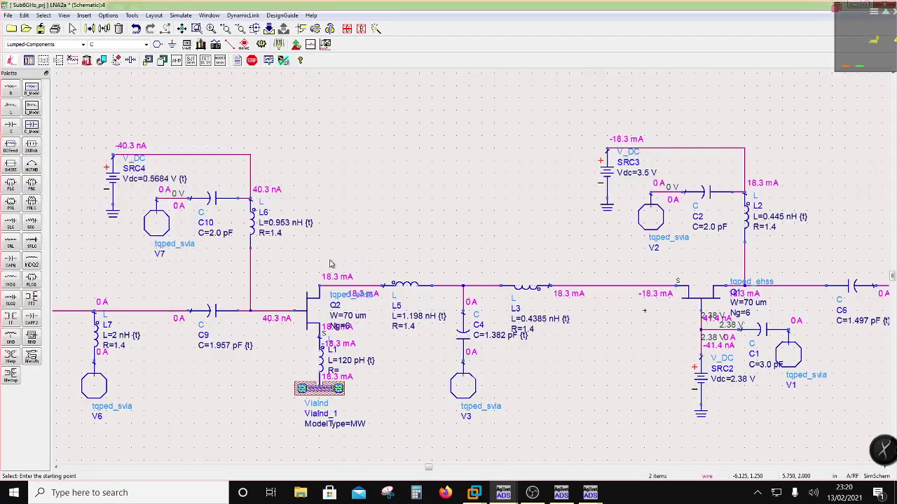
pyautogui.press('f')
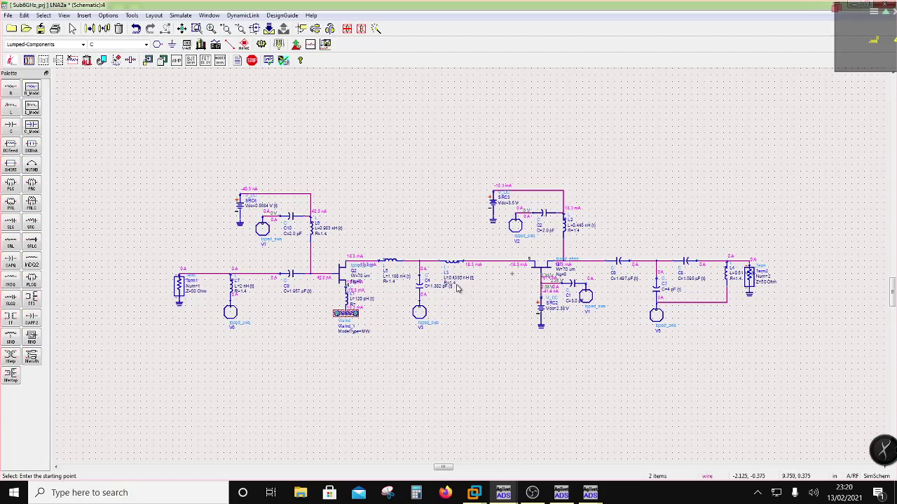
# - Re-simulate LNA2a, annotate its schematic with the DC solution and inspect the bias values around transistor Q1
pyautogui.click(182, 15)
pyautogui.click(392, 155)
pyautogui.click(261, 44)
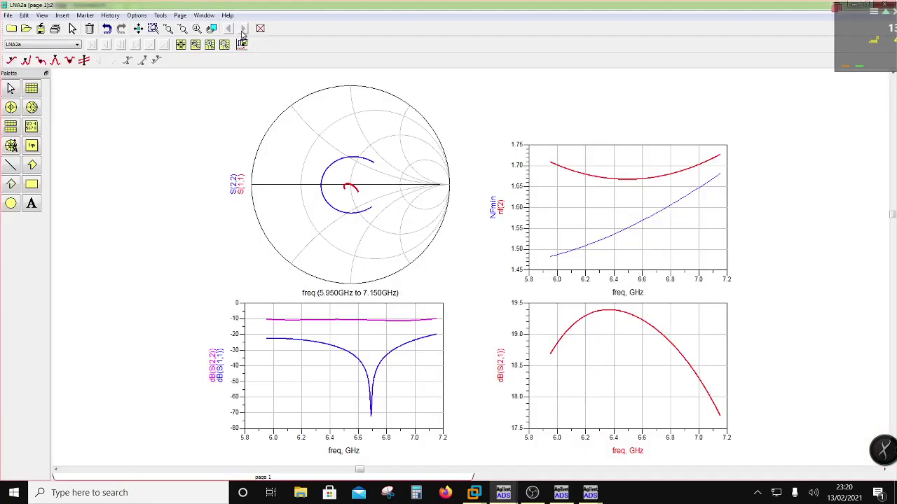
pyautogui.click(535, 451)
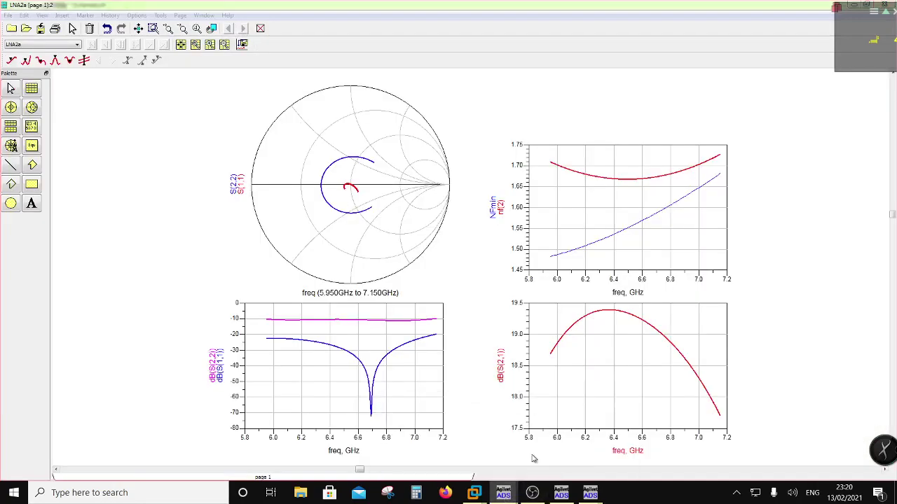
pyautogui.click(182, 15)
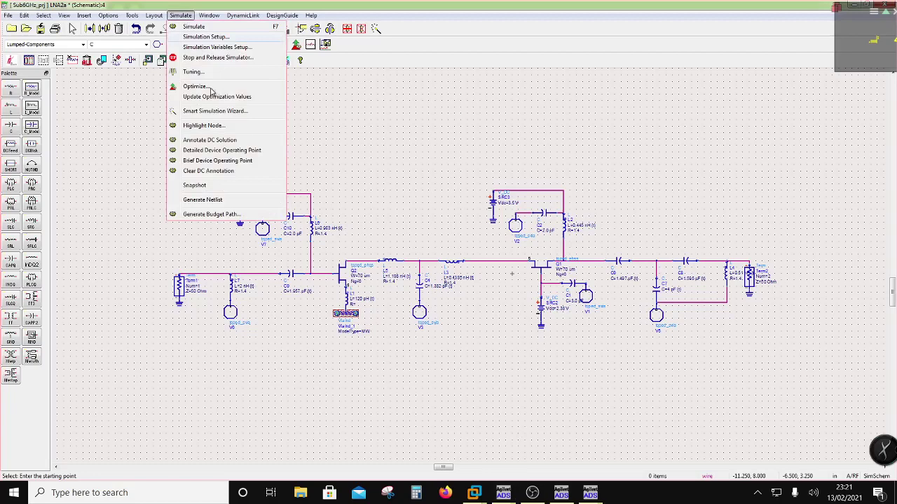
pyautogui.click(224, 145)
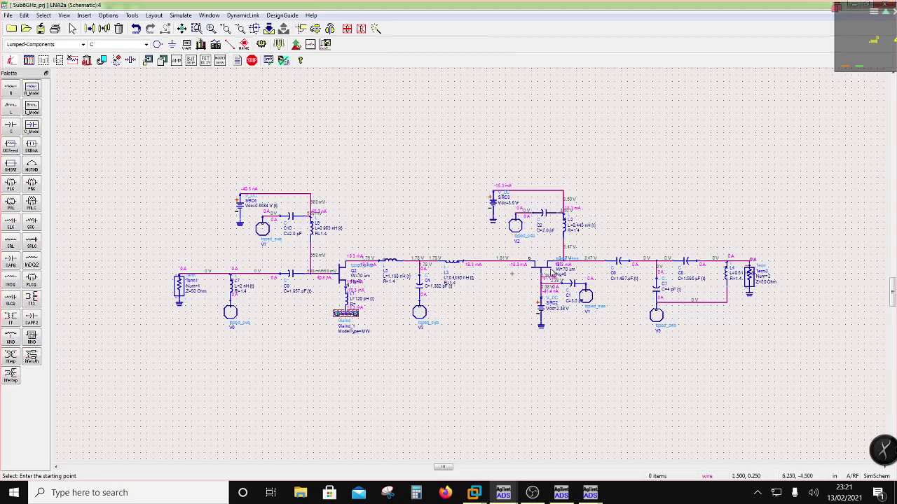
pyautogui.scroll(2, 534, 278)
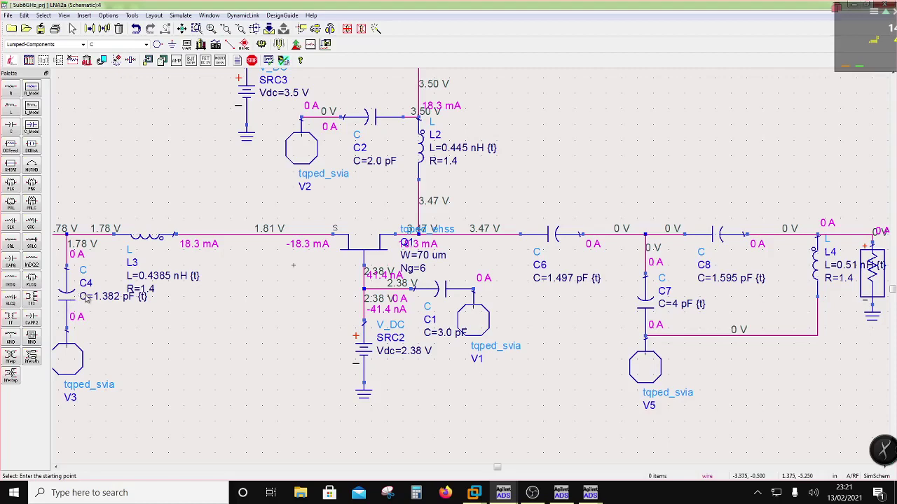
pyautogui.scroll(-2, 307, 288)
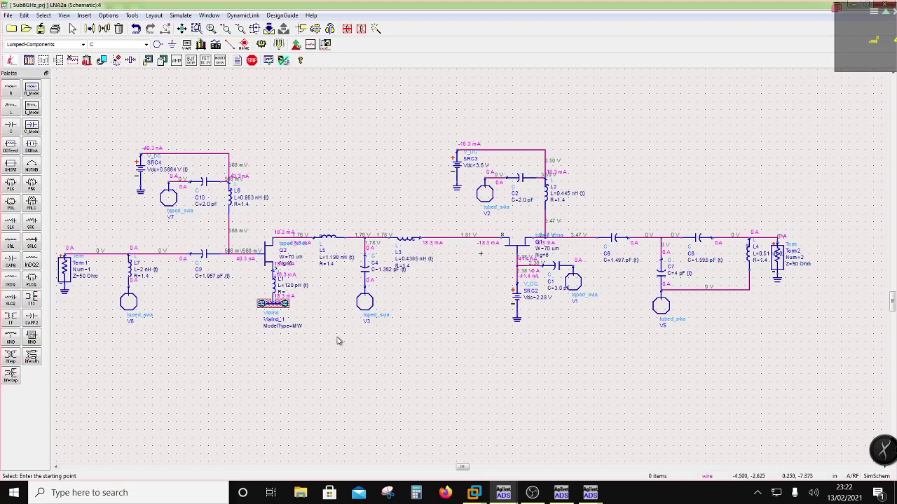
pyautogui.click(532, 494)
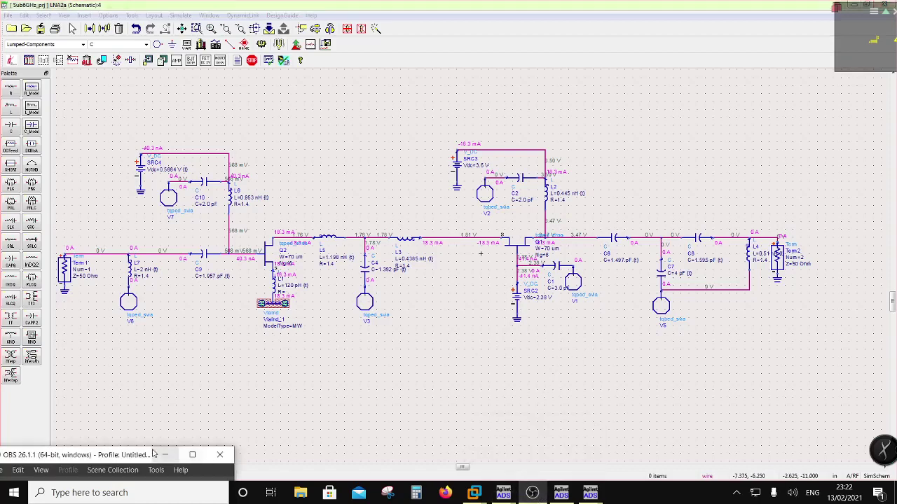
pyautogui.moveTo(131, 458); pyautogui.dragTo(181, 341)
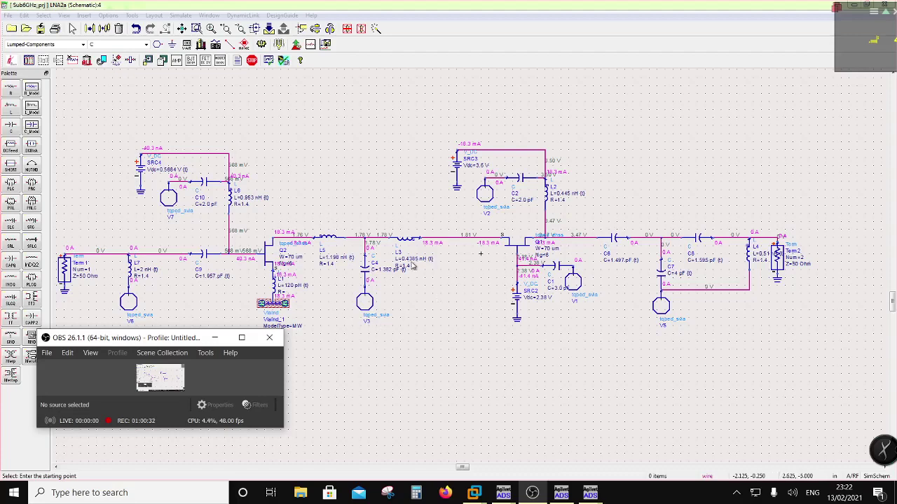
pyautogui.click(512, 249)
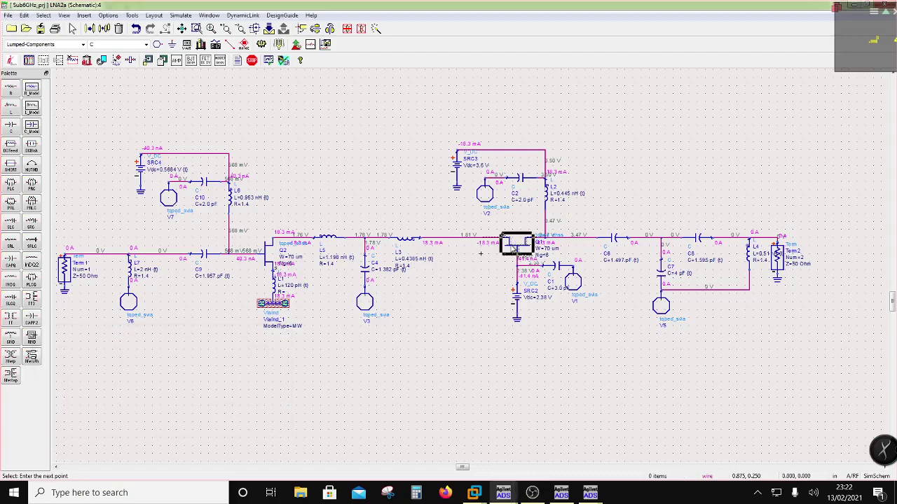
pyautogui.click(267, 257)
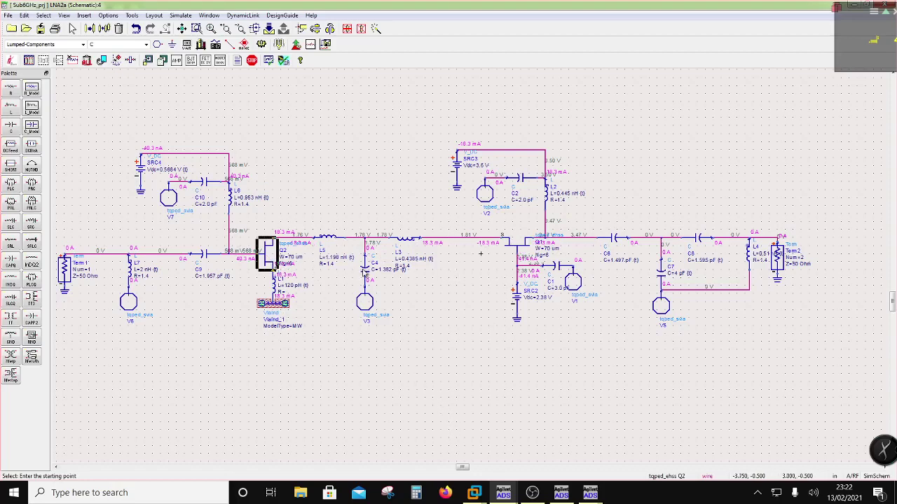
# - Close the BBop data display and bring up the LNA2a data display
pyautogui.click(590, 494)
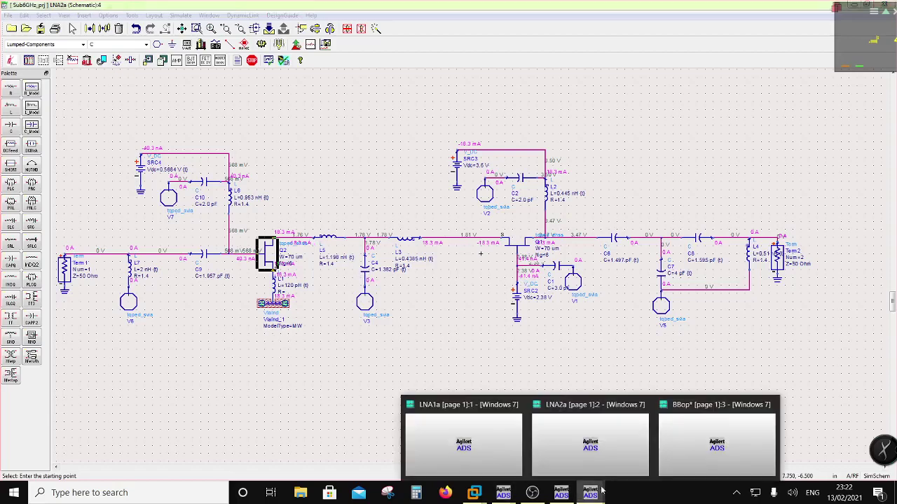
pyautogui.click(716, 438)
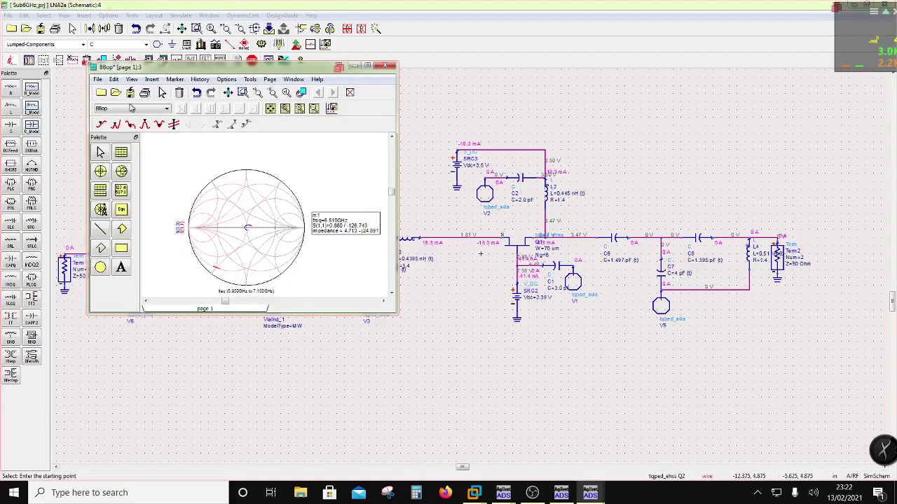
pyautogui.click(384, 65)
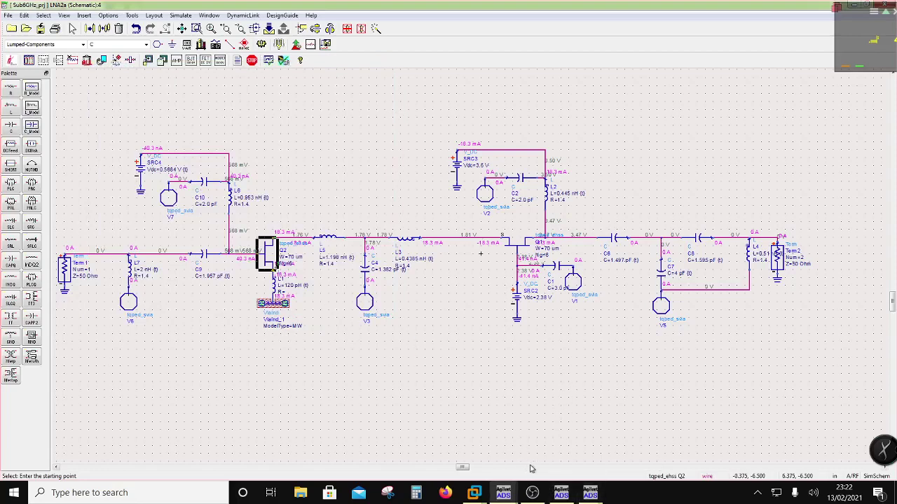
pyautogui.click(590, 493)
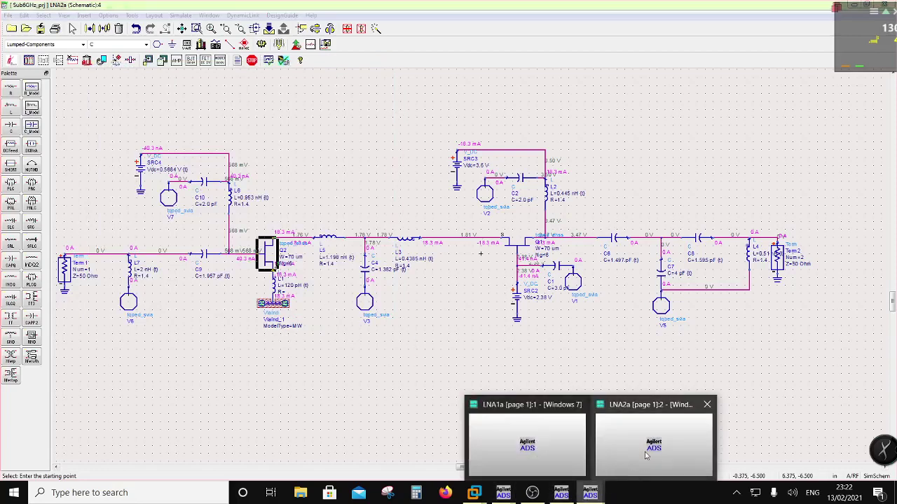
pyautogui.click(646, 455)
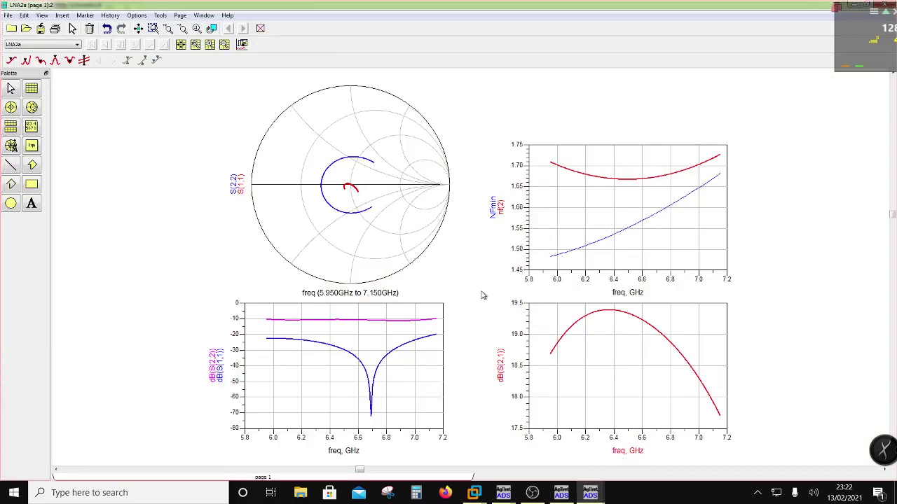
pyautogui.click(482, 494)
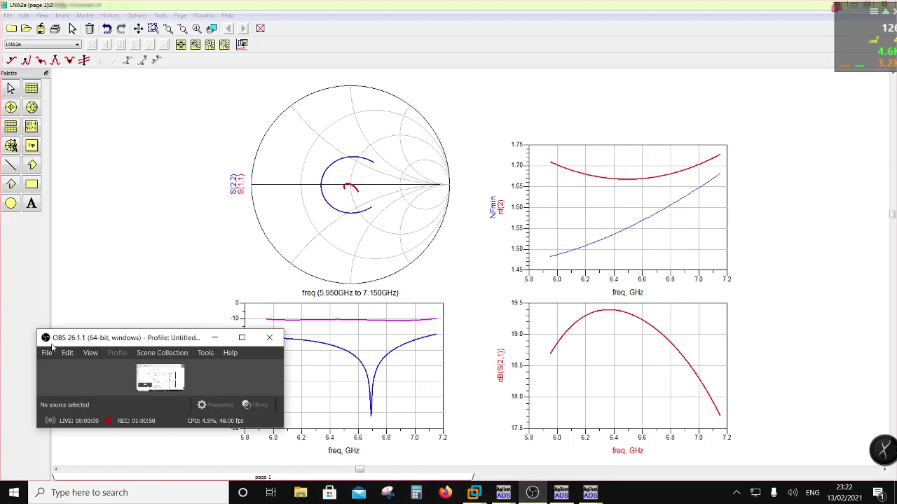